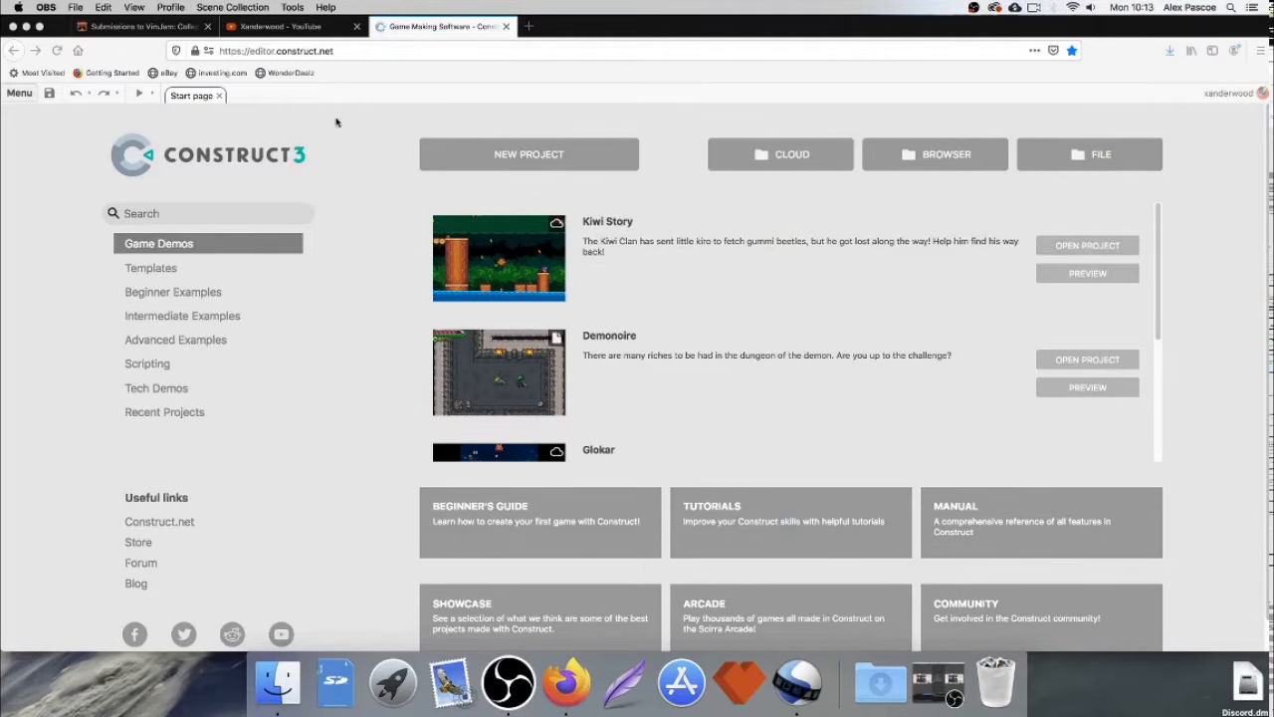
Create a new project named ExperimentalPlatformer with the Retro style preset and a 320 x 180 landscape viewport.
{"action": "left_click", "coordinate": [565, 157]}
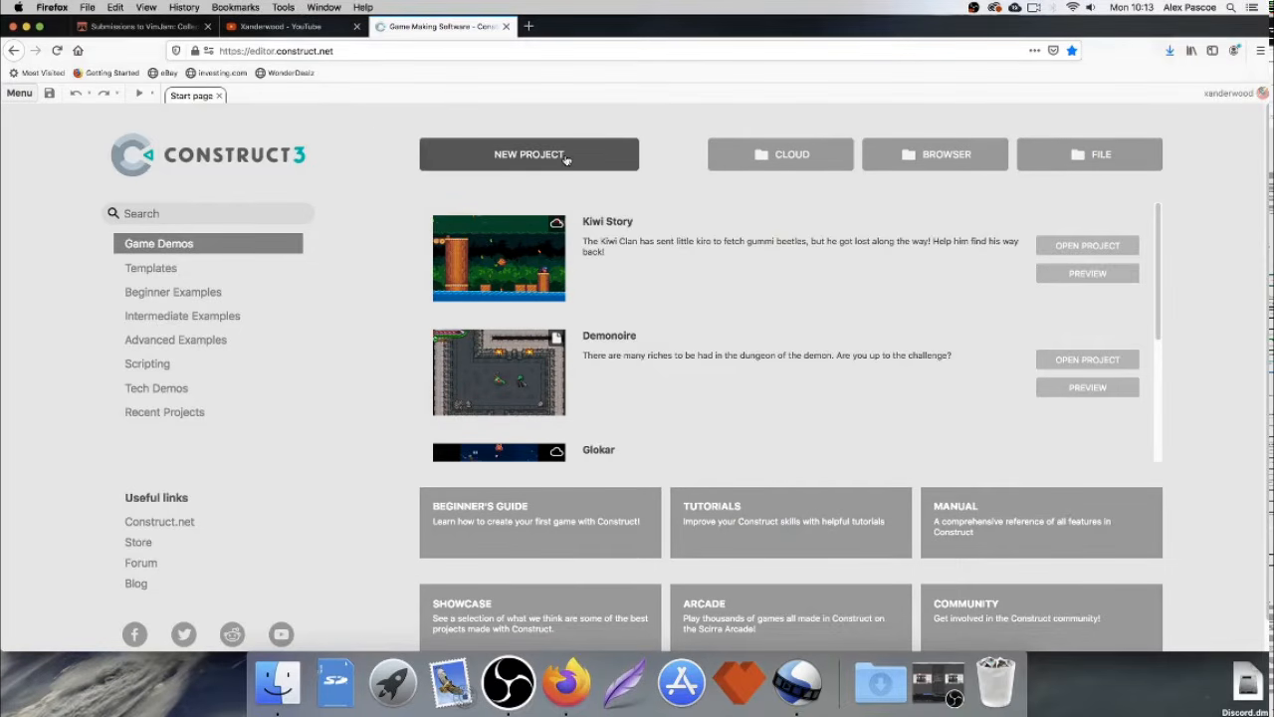
{"action": "left_click", "coordinate": [529, 156]}
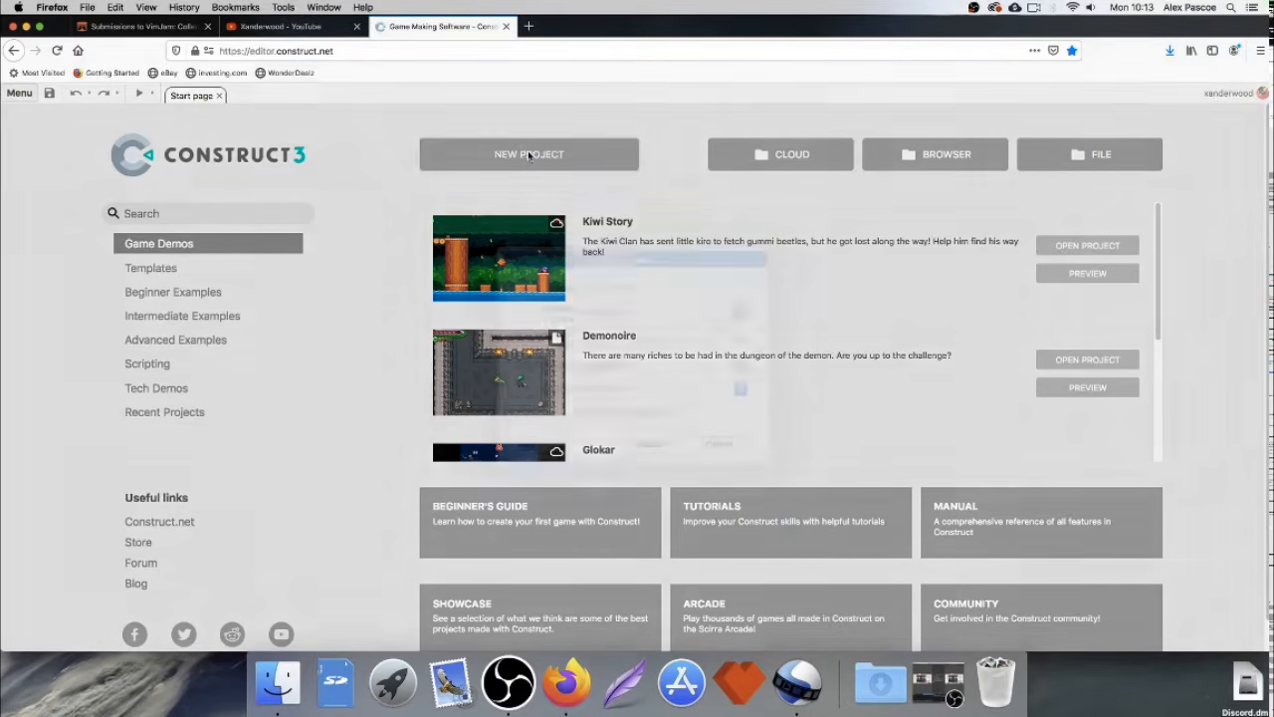
{"action": "left_click", "coordinate": [660, 286]}
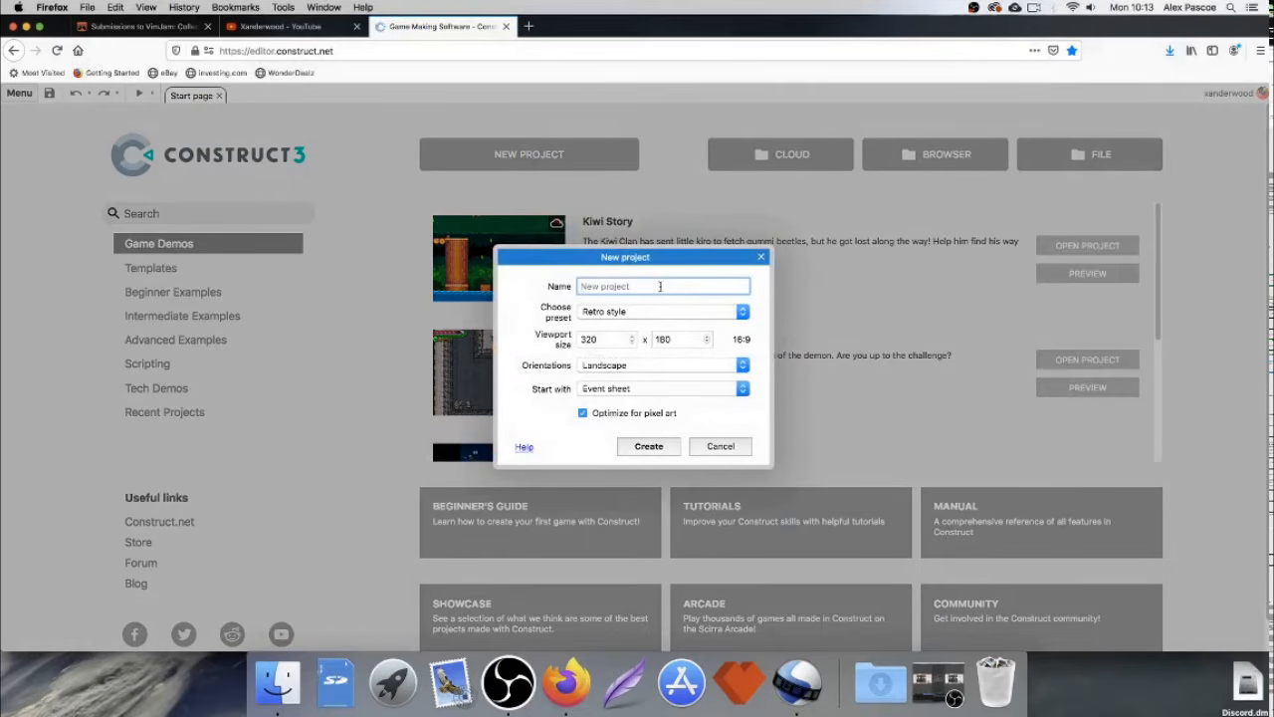
{"action": "type", "text": "Exper"}
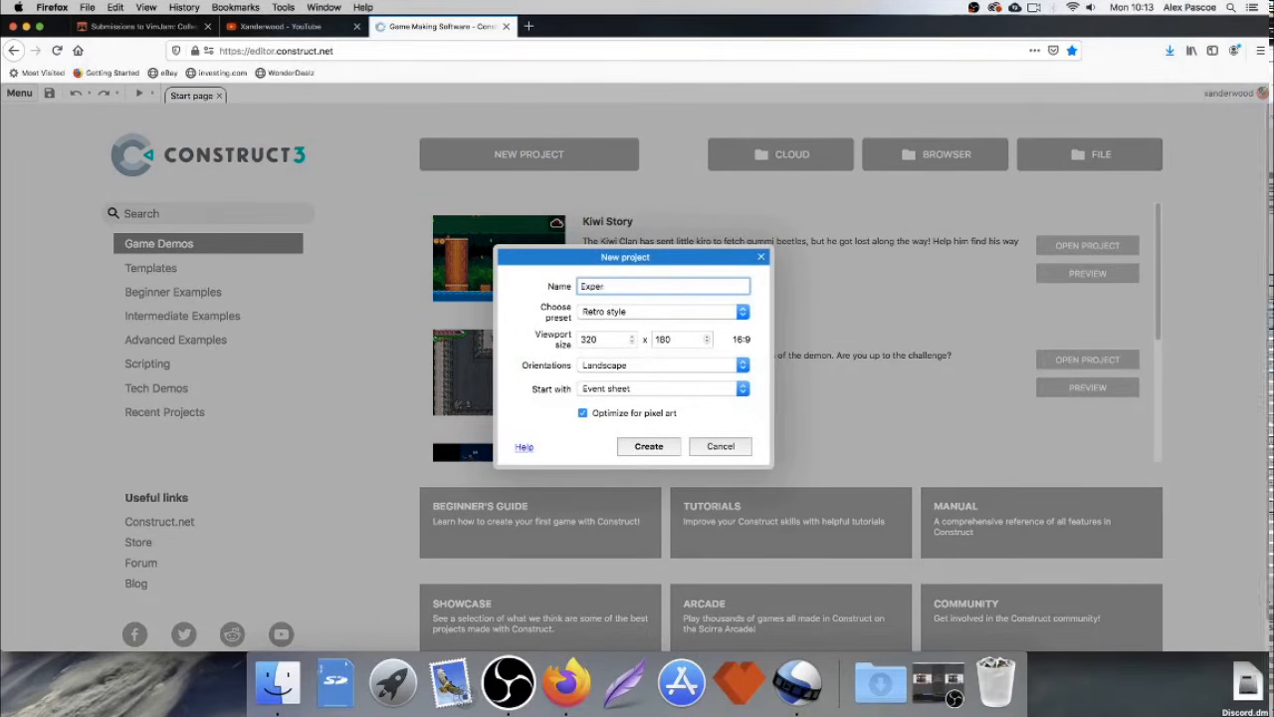
{"action": "type", "text": "iment"}
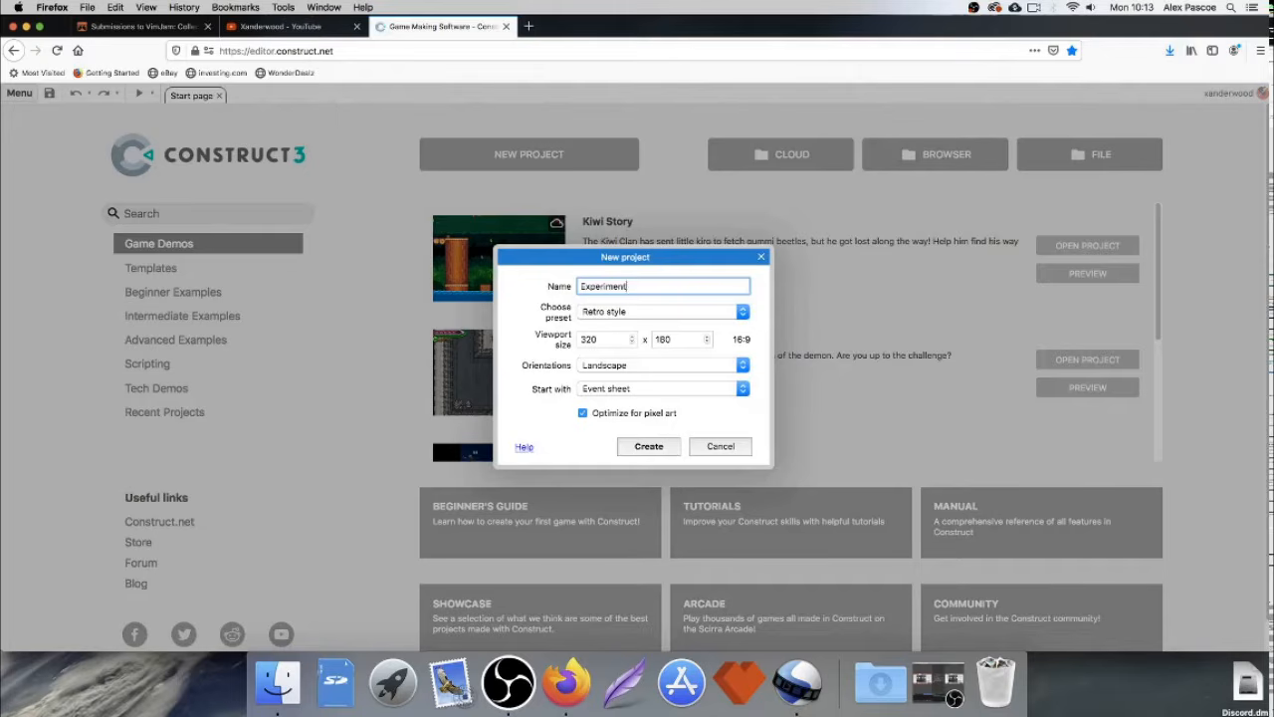
{"action": "type", "text": "alP"}
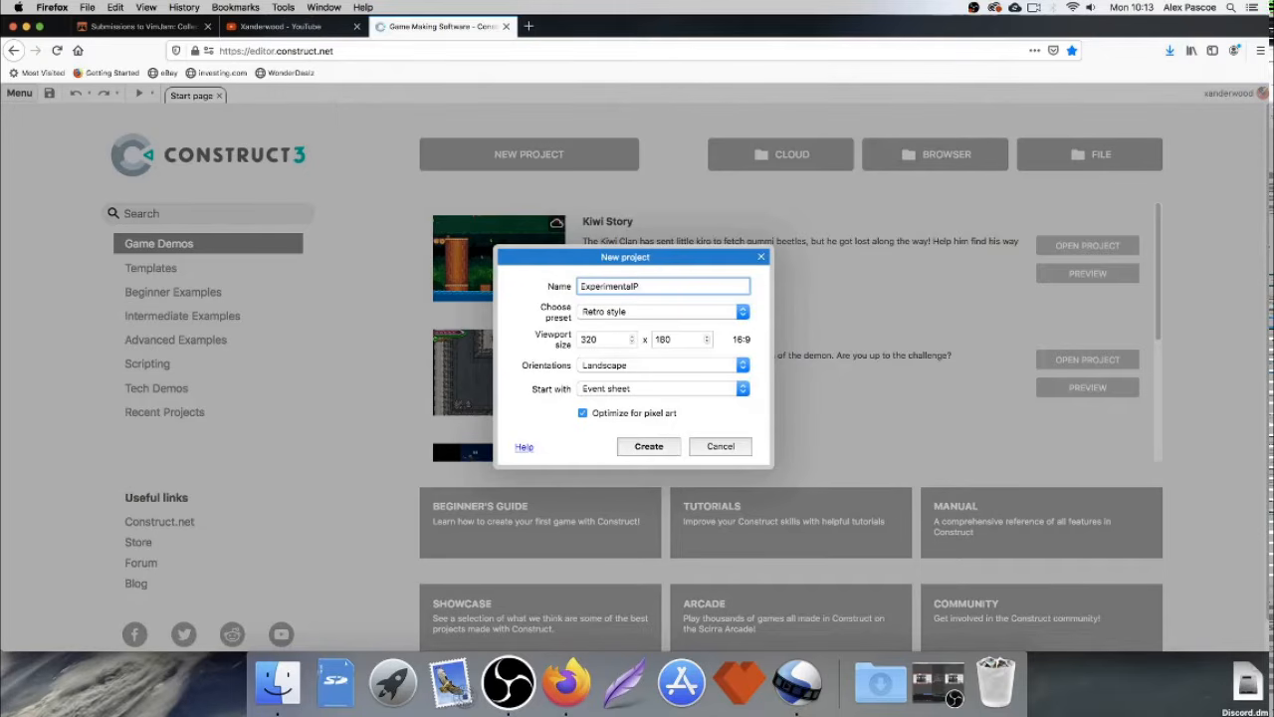
{"action": "type", "text": "latformer"}
{"action": "left_click", "coordinate": [649, 447]}
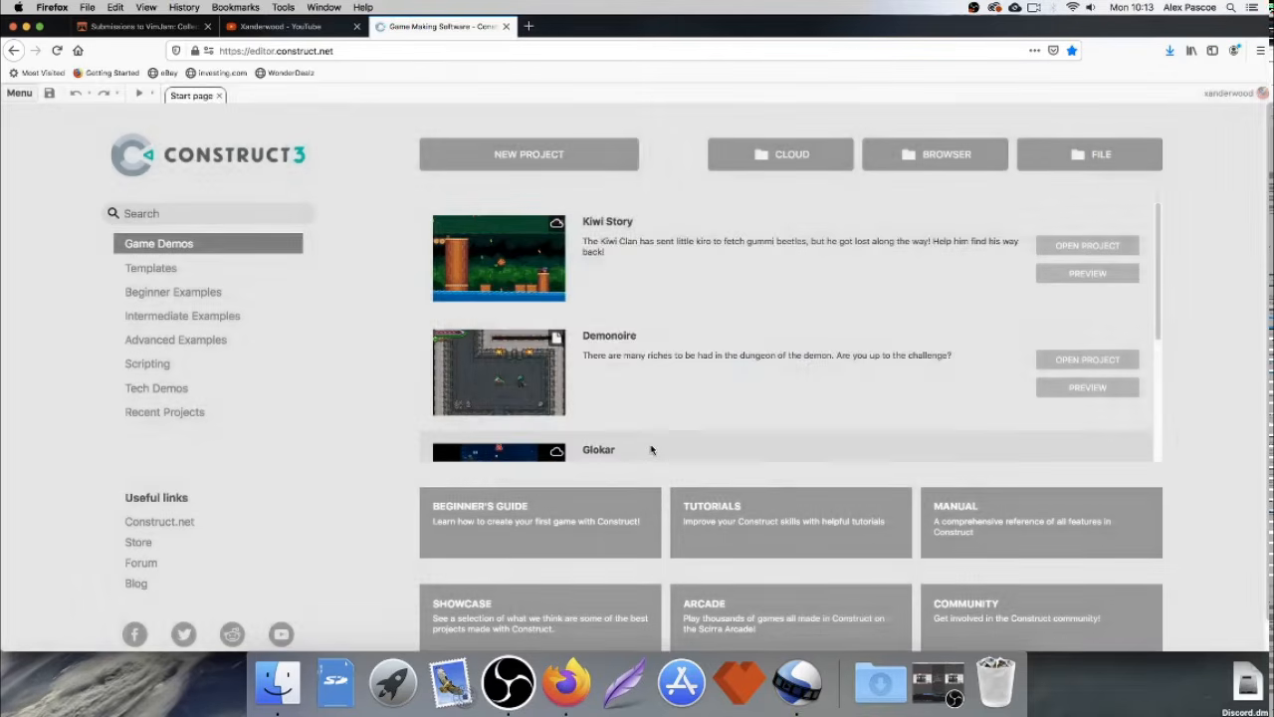
Look over the empty Layout 1 and its Event sheet 1, ending back on the layout.
{"action": "scroll", "coordinate": [683, 418], "scroll_direction": "down", "scroll_amount": 2}
{"action": "middle_click_drag", "start_coordinate": [683, 415], "coordinate": [616, 388]}
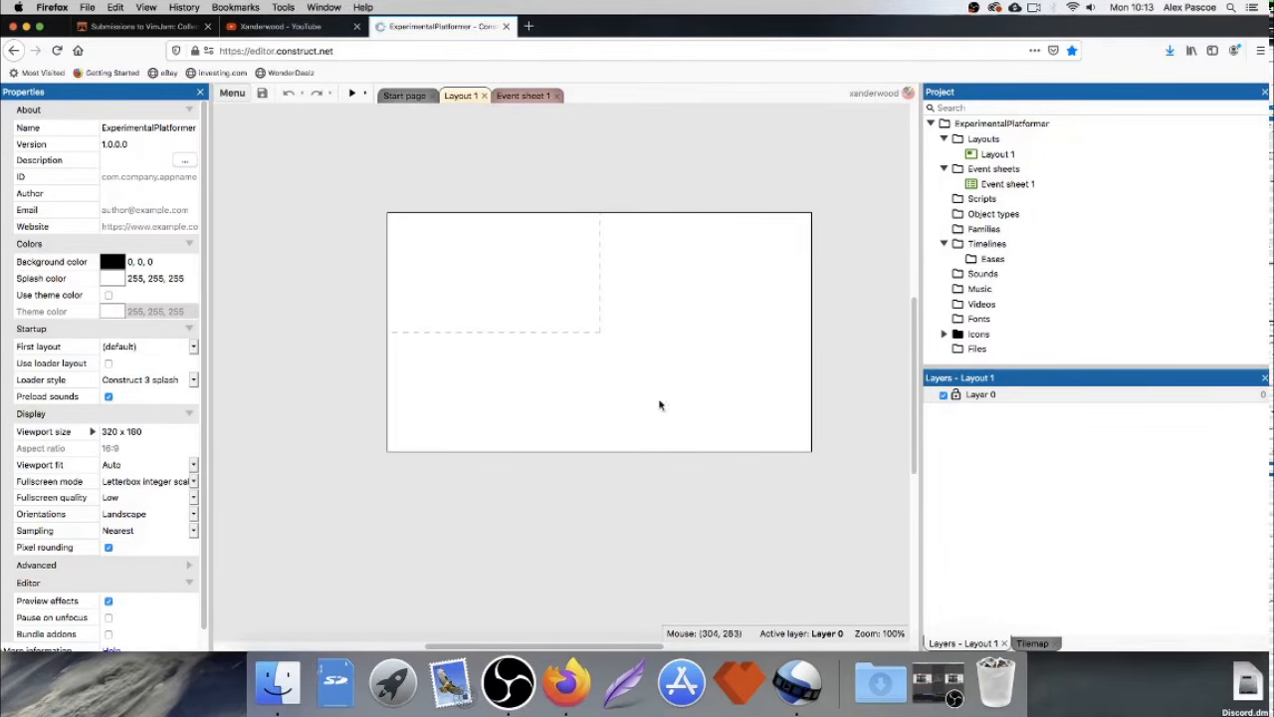
{"action": "middle_click_drag", "start_coordinate": [740, 369], "coordinate": [551, 355]}
{"action": "middle_click_drag", "start_coordinate": [654, 356], "coordinate": [727, 357]}
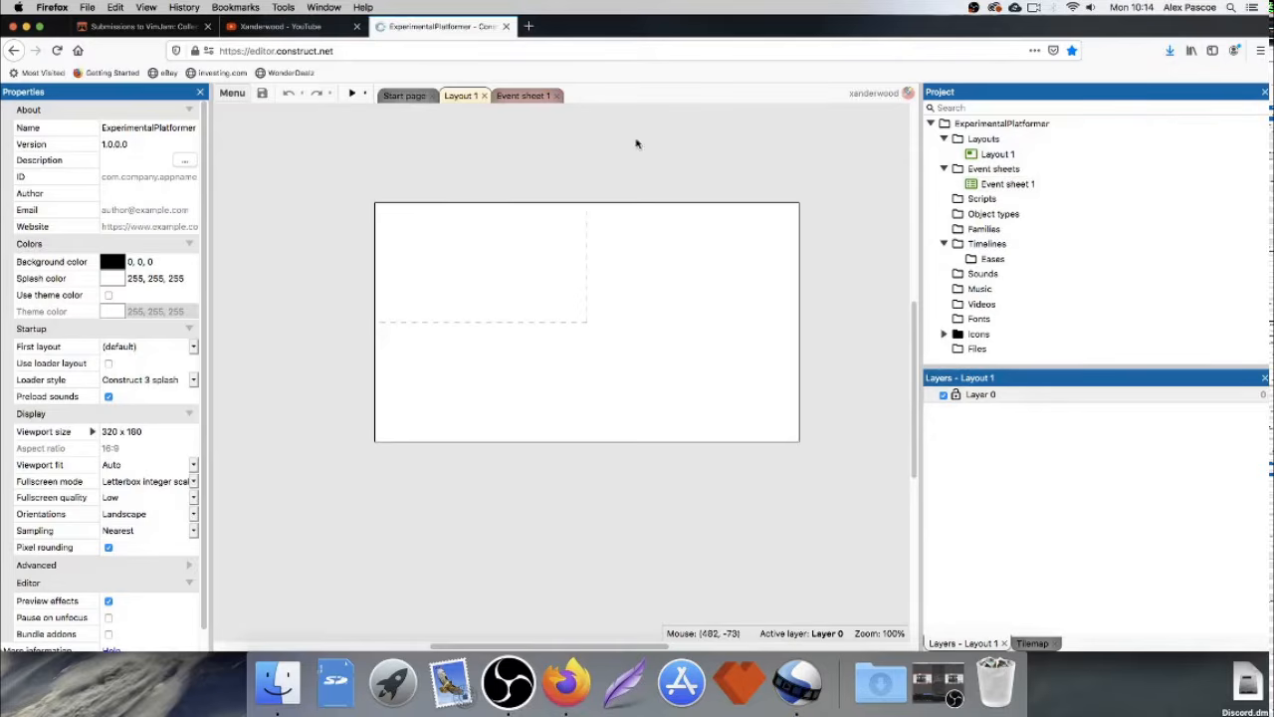
{"action": "left_click", "coordinate": [526, 96]}
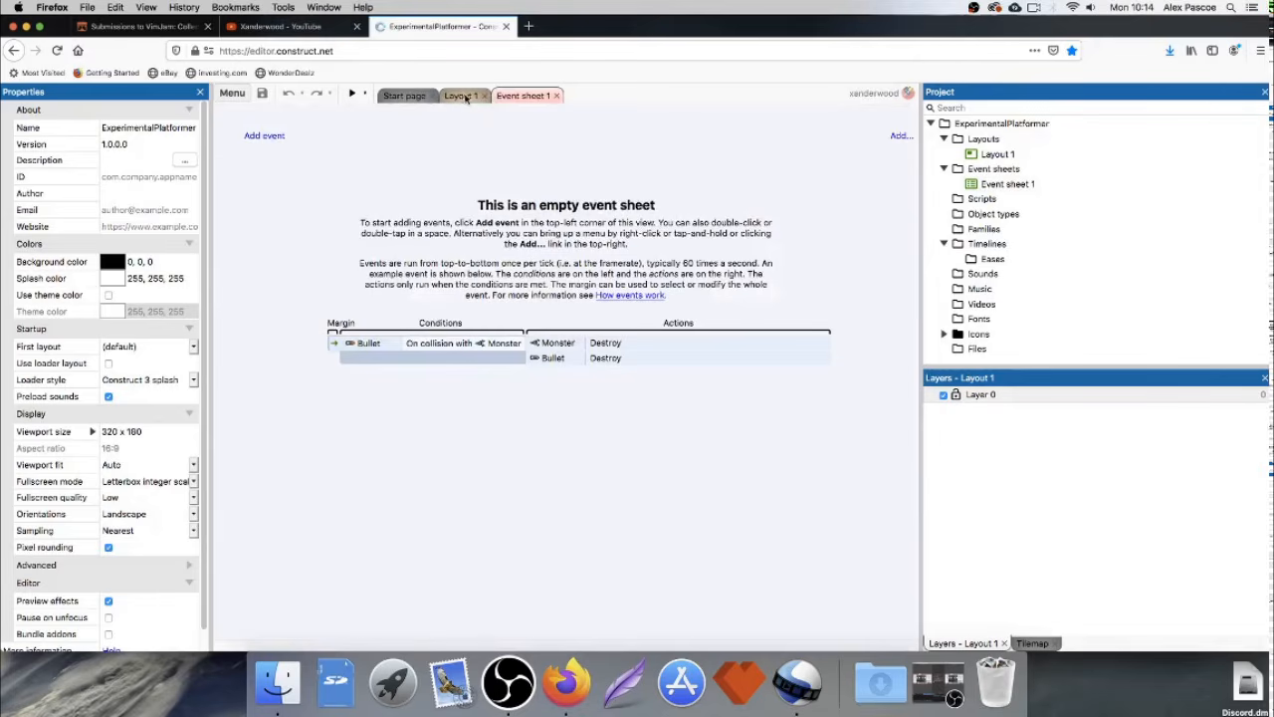
{"action": "left_click", "coordinate": [463, 97]}
{"action": "left_click", "coordinate": [517, 99]}
{"action": "left_click", "coordinate": [474, 99]}
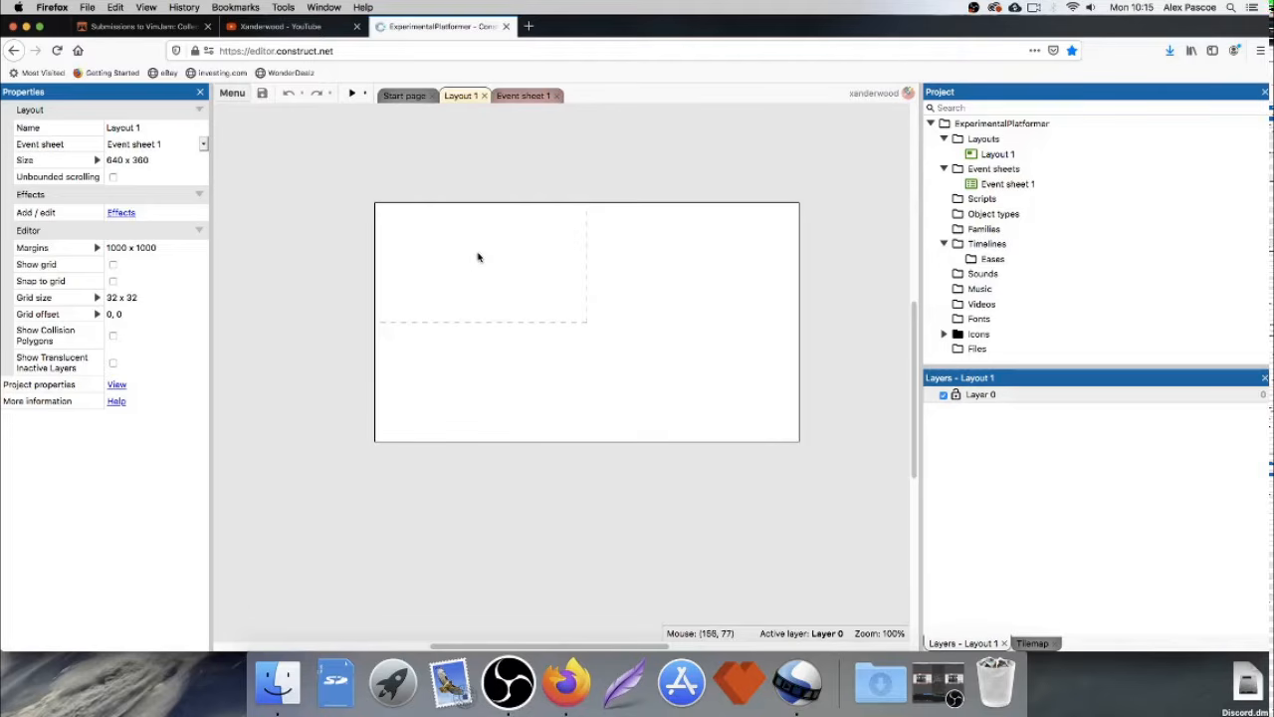
Insert a Sprite object inside the dashed viewport area of Layout 1, at about 160, 100.
{"action": "double_click", "coordinate": [477, 266]}
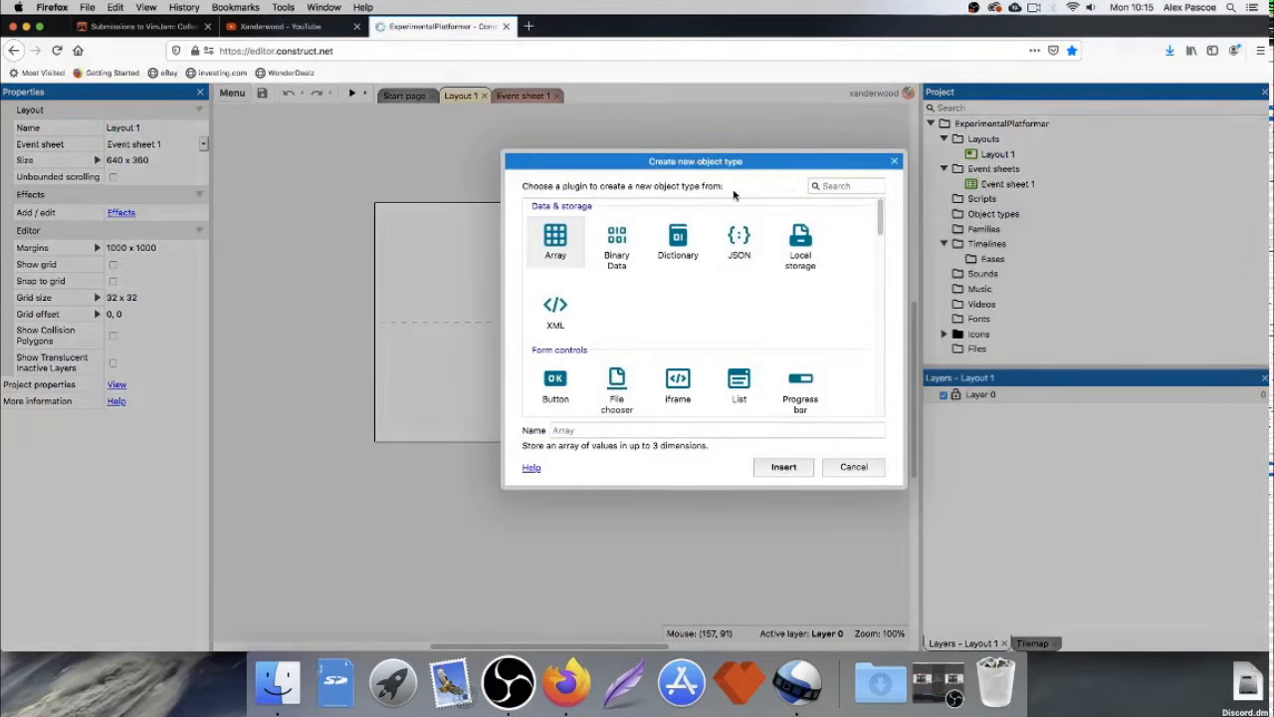
{"action": "scroll", "coordinate": [678, 214], "scroll_direction": "down", "scroll_amount": 2}
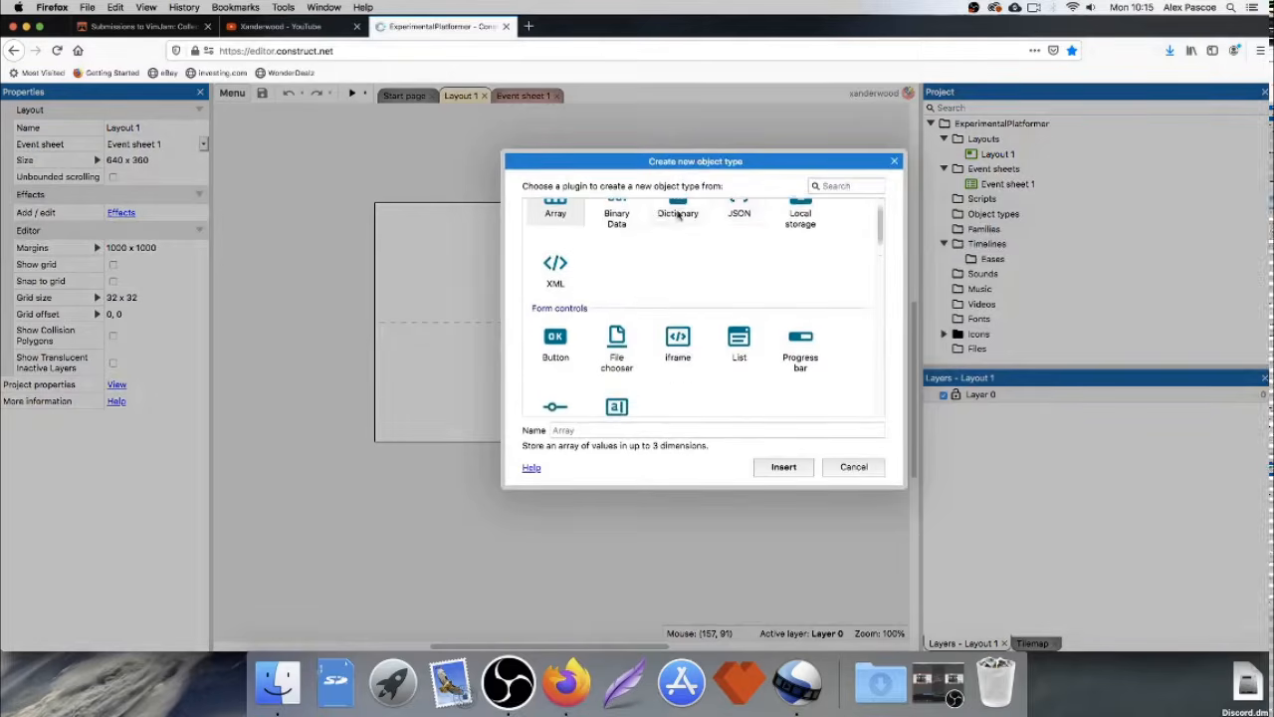
{"action": "scroll", "coordinate": [734, 272], "scroll_direction": "down", "scroll_amount": 5}
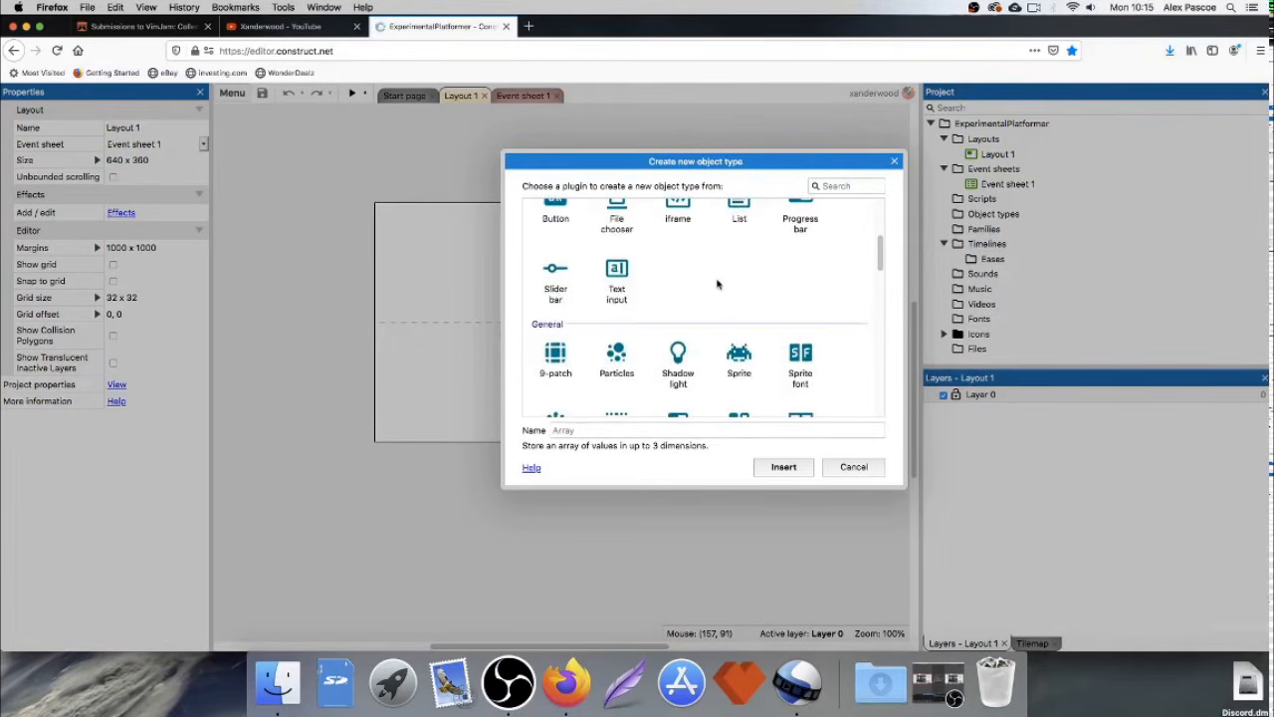
{"action": "scroll", "coordinate": [722, 293], "scroll_direction": "down", "scroll_amount": 3}
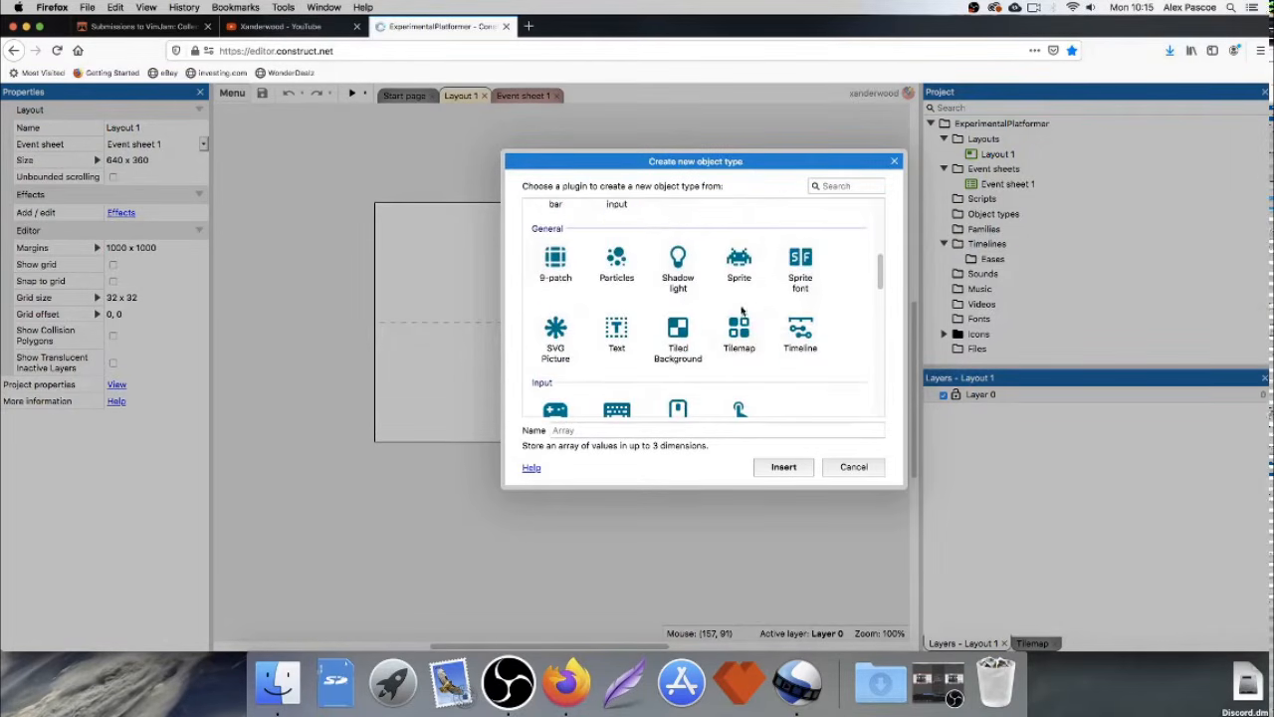
{"action": "scroll", "coordinate": [749, 310], "scroll_direction": "up", "scroll_amount": 1}
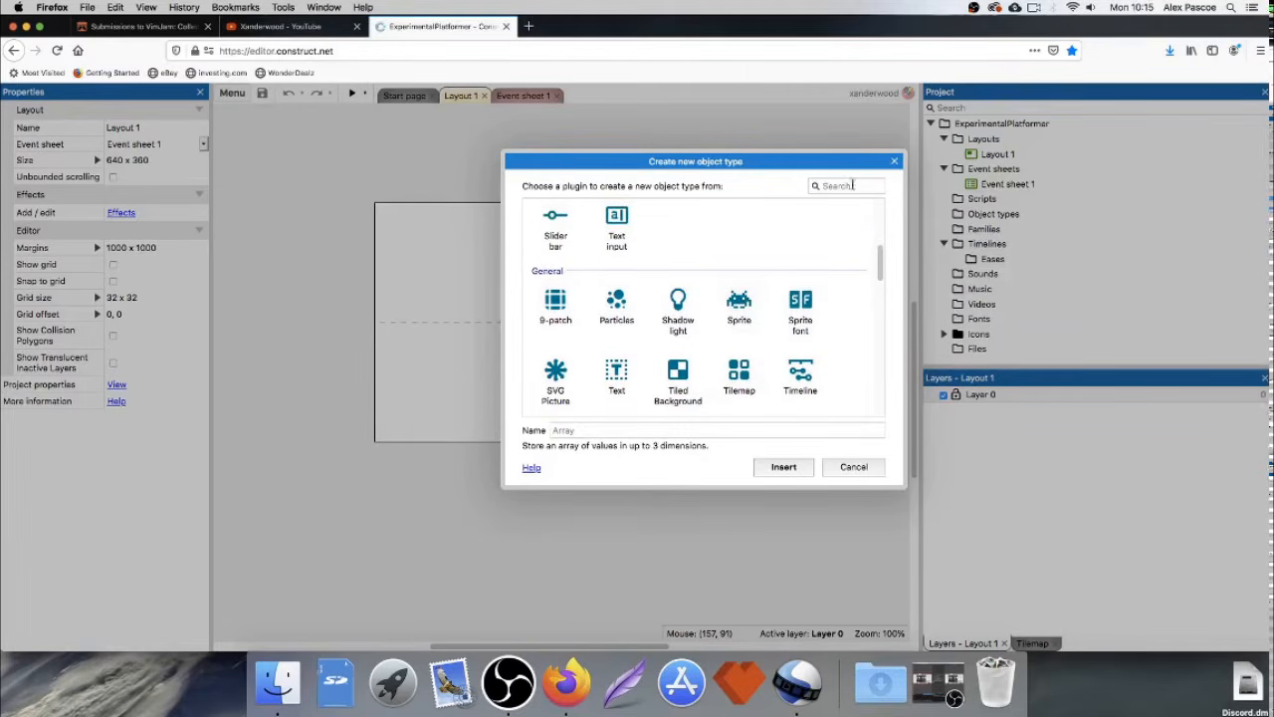
{"action": "double_click", "coordinate": [738, 303]}
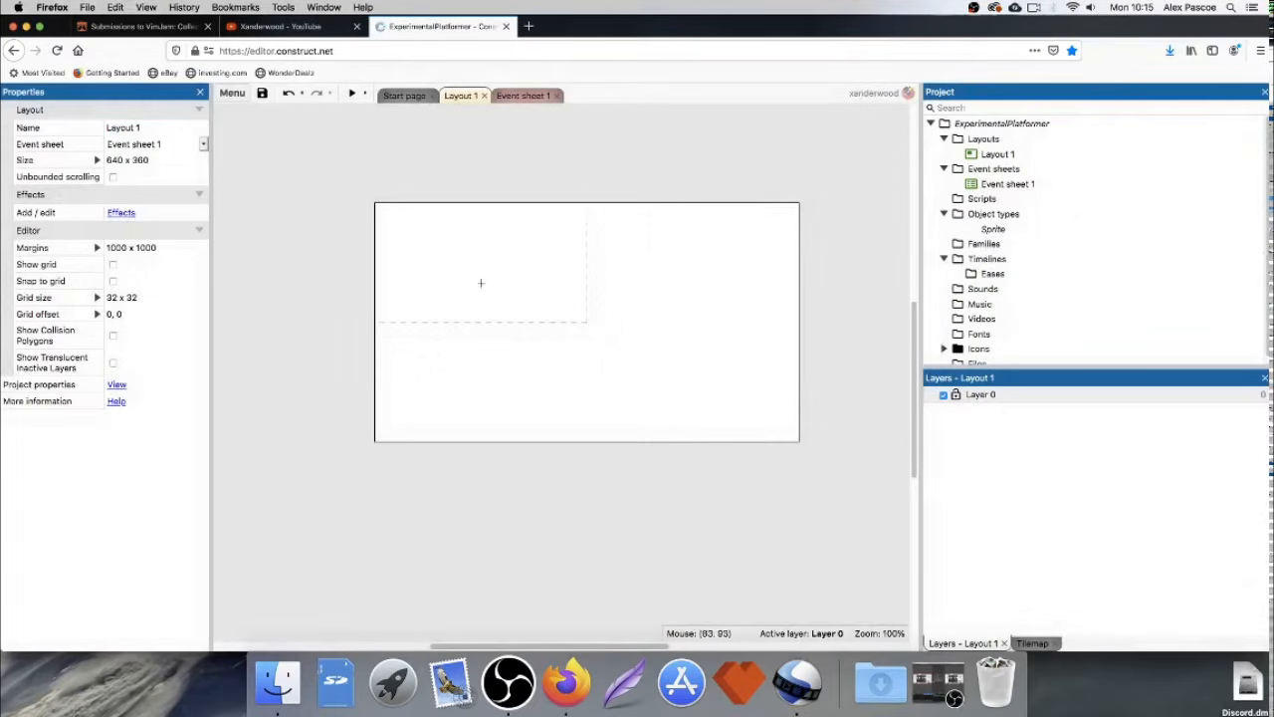
{"action": "left_click", "coordinate": [481, 268]}
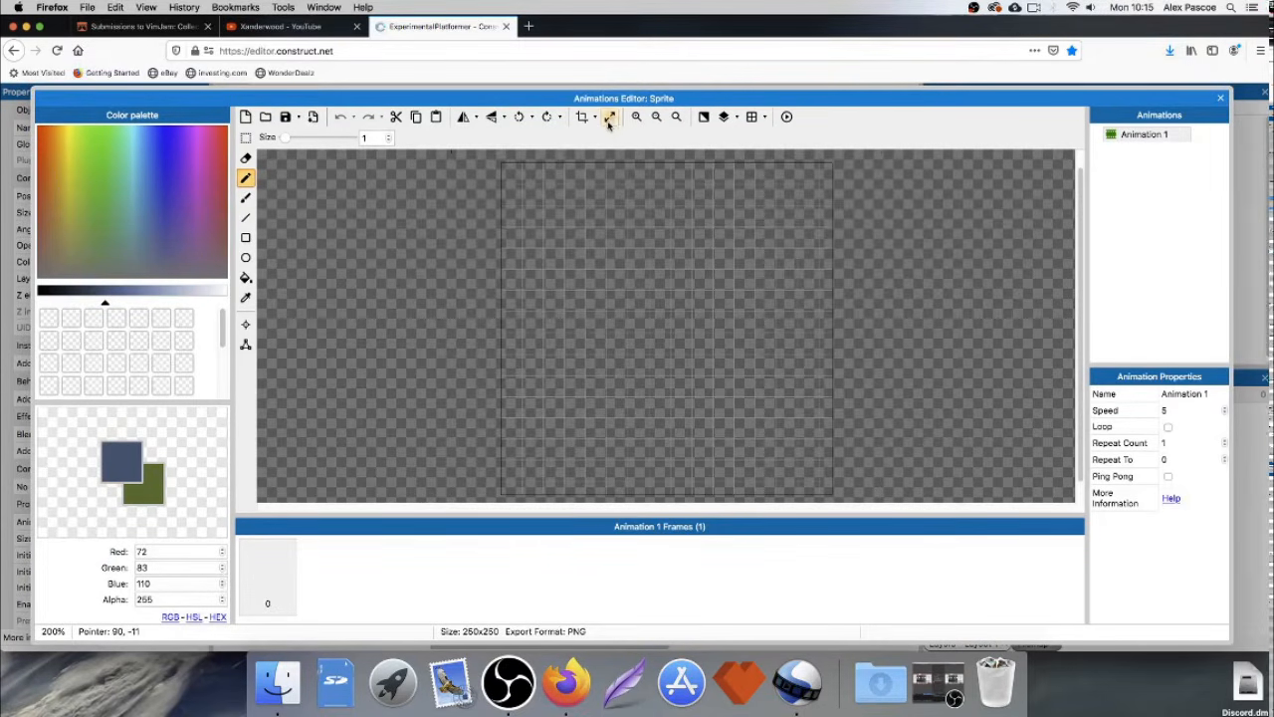
Resize the sprite's image canvas to 16 x 16 pixels.
{"action": "left_click", "coordinate": [609, 118]}
{"action": "double_click", "coordinate": [661, 296]}
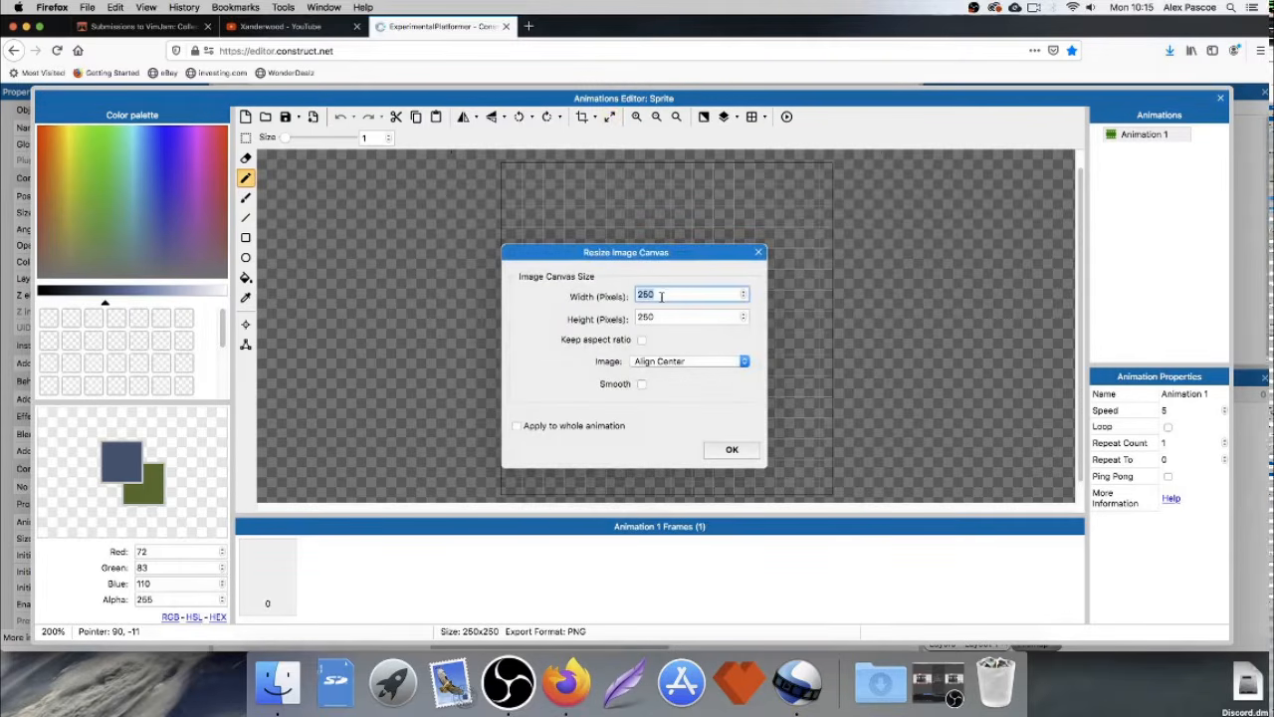
{"action": "type", "text": "16"}
{"action": "left_click", "coordinate": [672, 316]}
{"action": "type", "text": "16"}
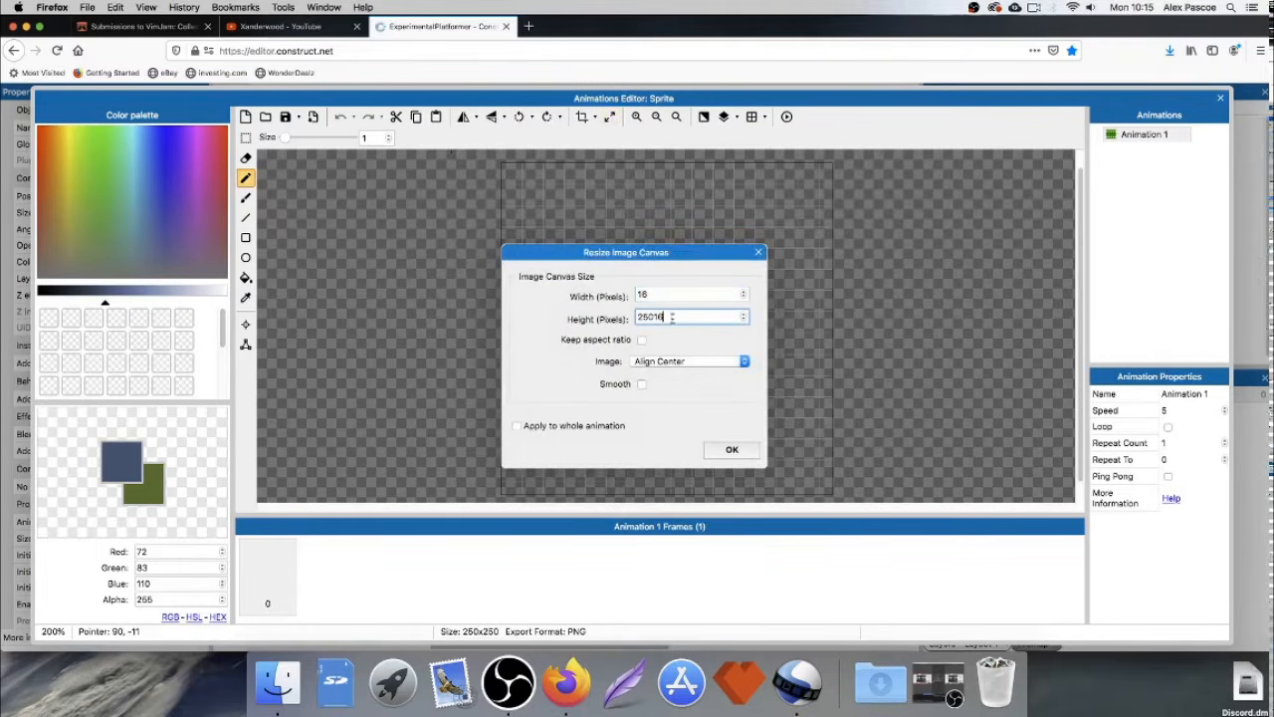
{"action": "double_click", "coordinate": [672, 317]}
{"action": "type", "text": "16"}
{"action": "left_click", "coordinate": [732, 449]}
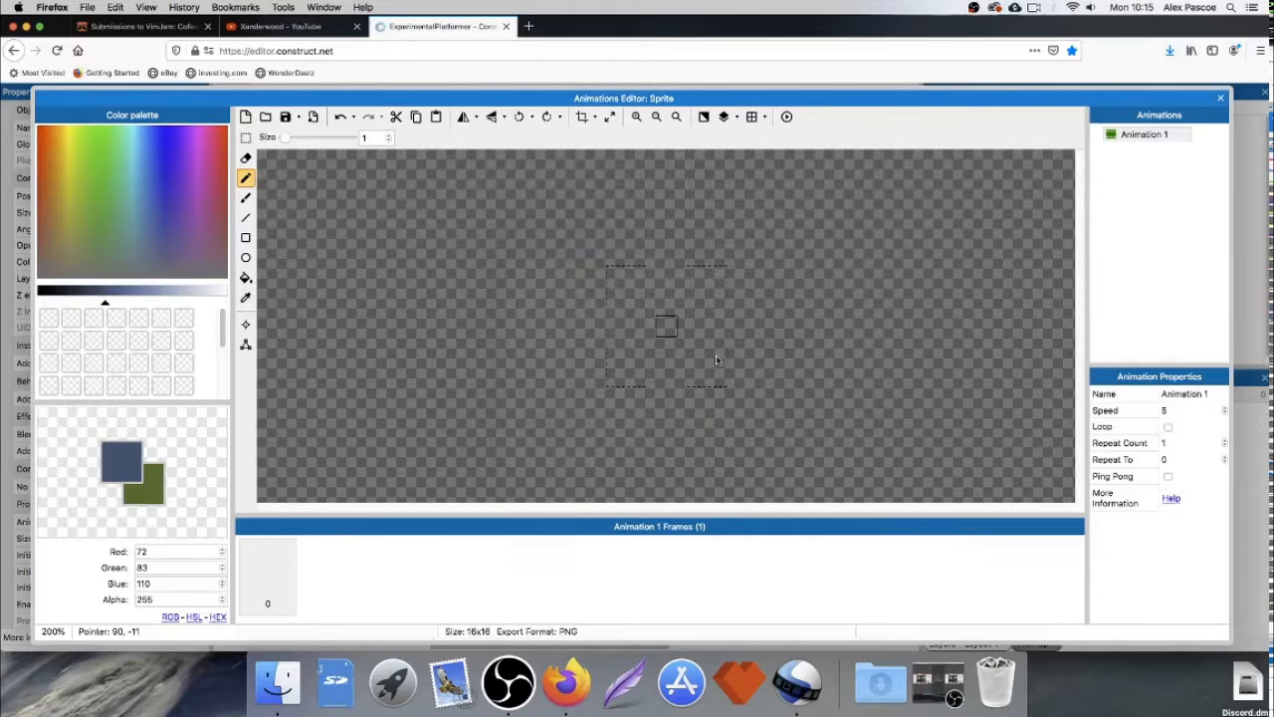
Draw a black, 1-pixel-thick outline along all four edges of the sprite image with the Line tool.
{"action": "scroll", "coordinate": [672, 344], "scroll_direction": "up", "scroll_amount": 5}
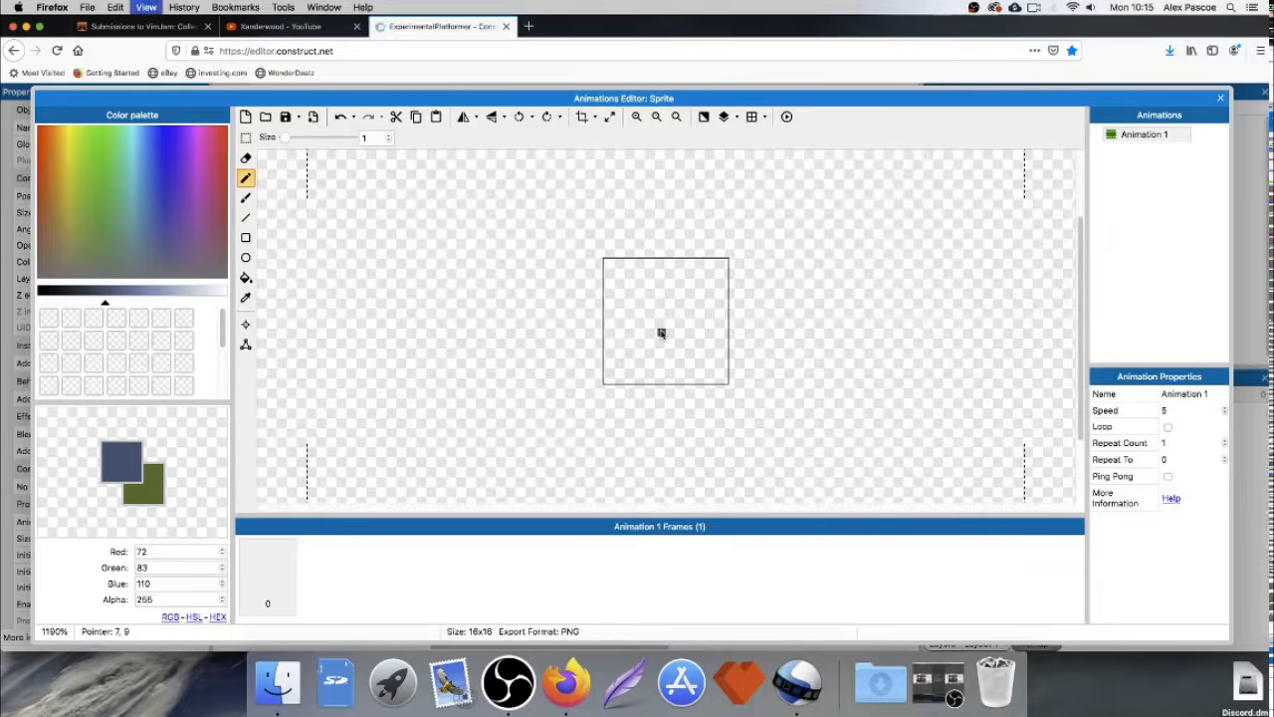
{"action": "left_click", "coordinate": [701, 335]}
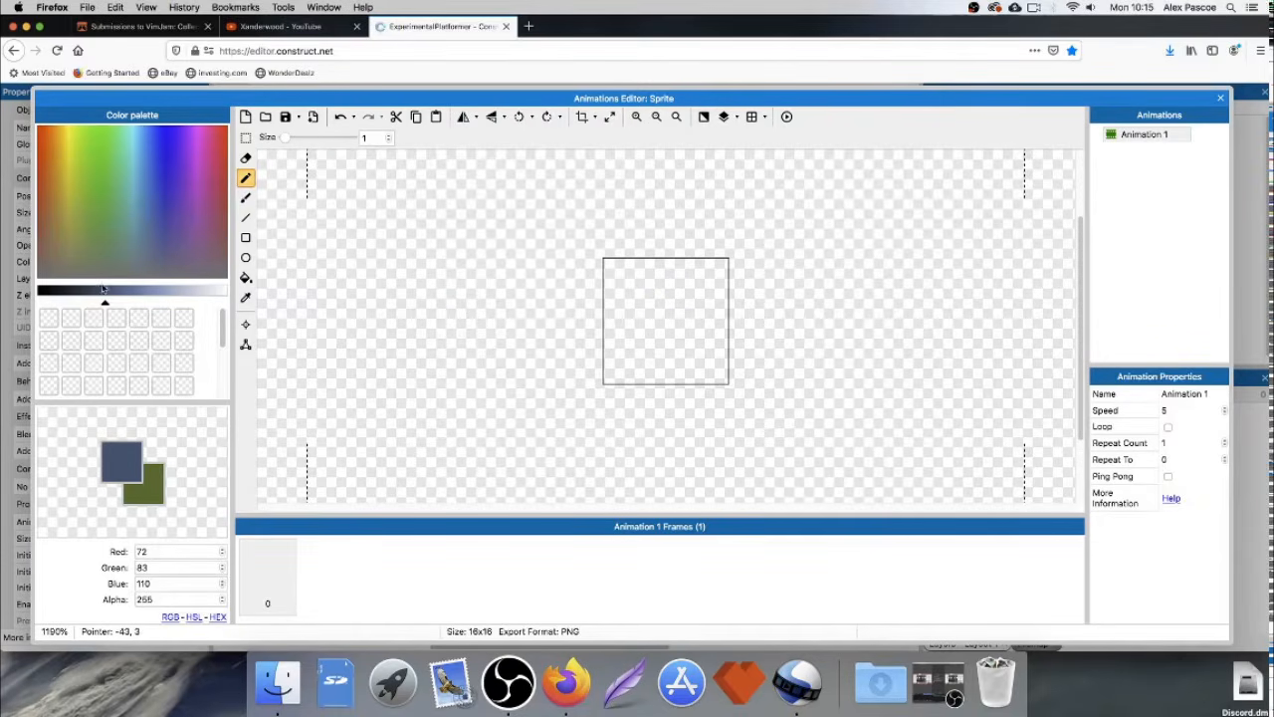
{"action": "left_click", "coordinate": [108, 303]}
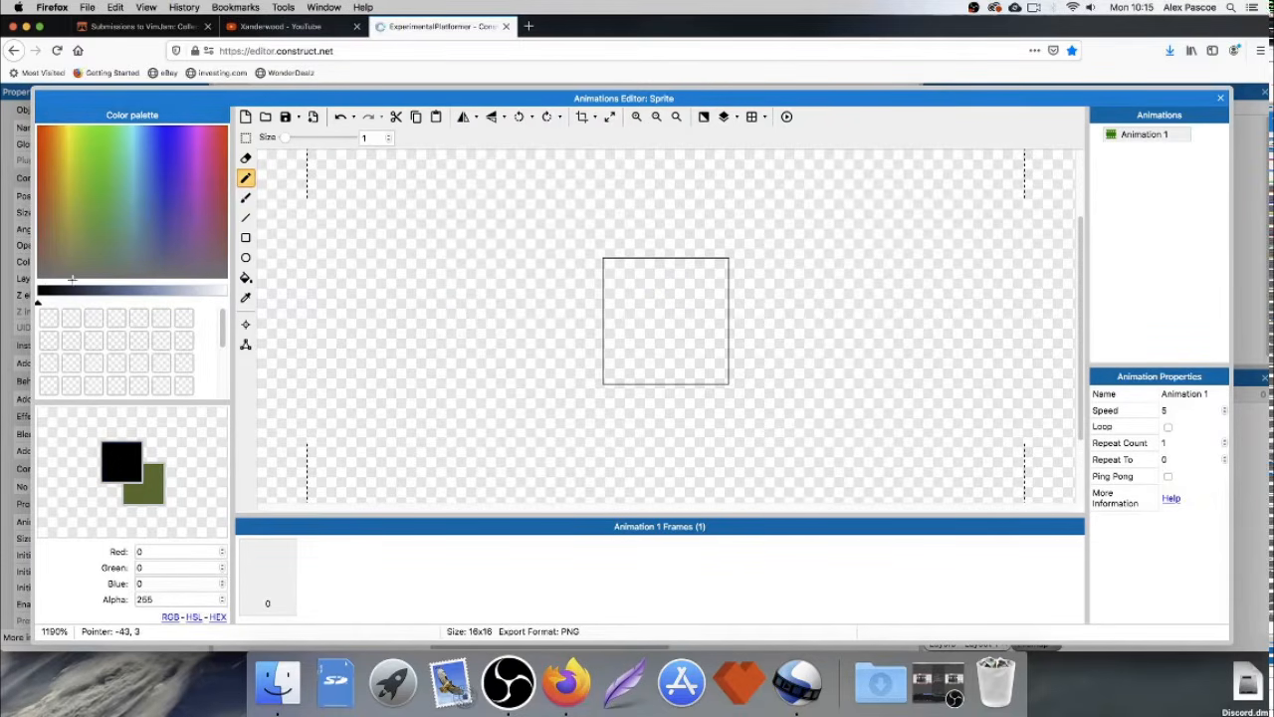
{"action": "left_click", "coordinate": [246, 217]}
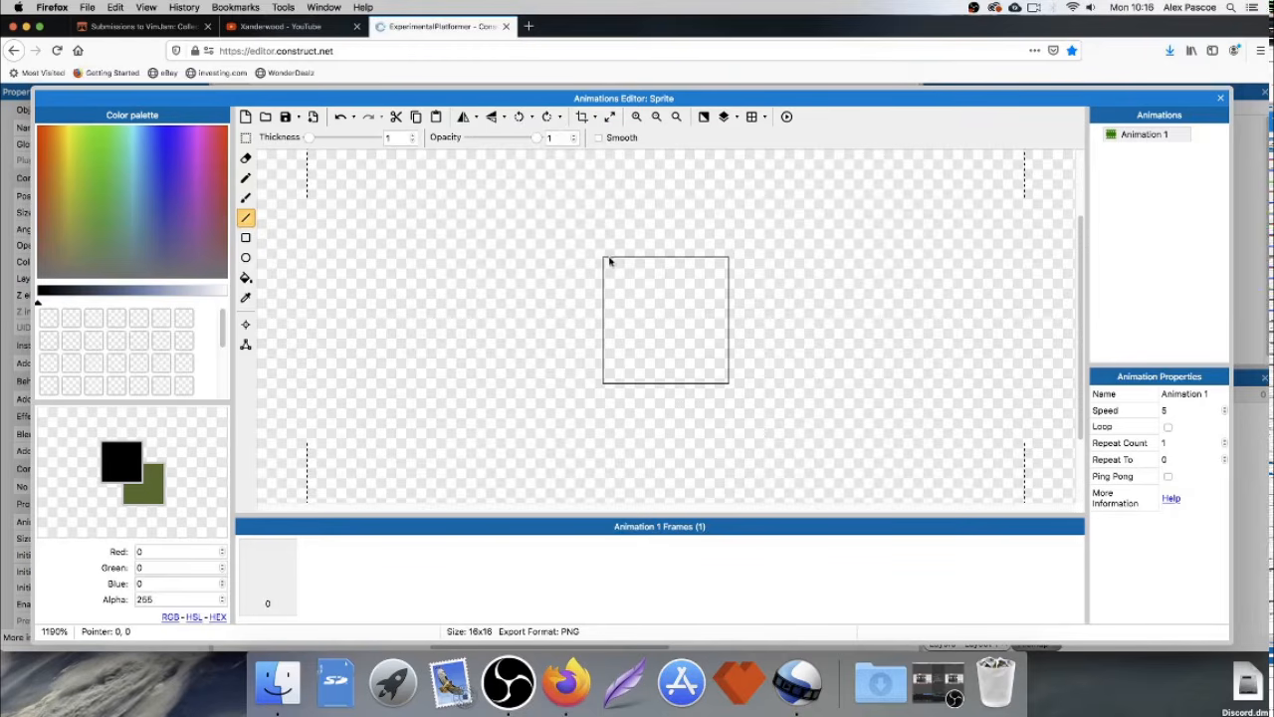
{"action": "mouse_move", "coordinate": [606, 261]}
{"action": "left_mouse_down"}
{"action": "mouse_move", "coordinate": [723, 263]}
{"action": "mouse_move", "coordinate": [725, 377]}
{"action": "mouse_move", "coordinate": [606, 376]}
{"action": "mouse_move", "coordinate": [606, 261]}
{"action": "left_mouse_up"}
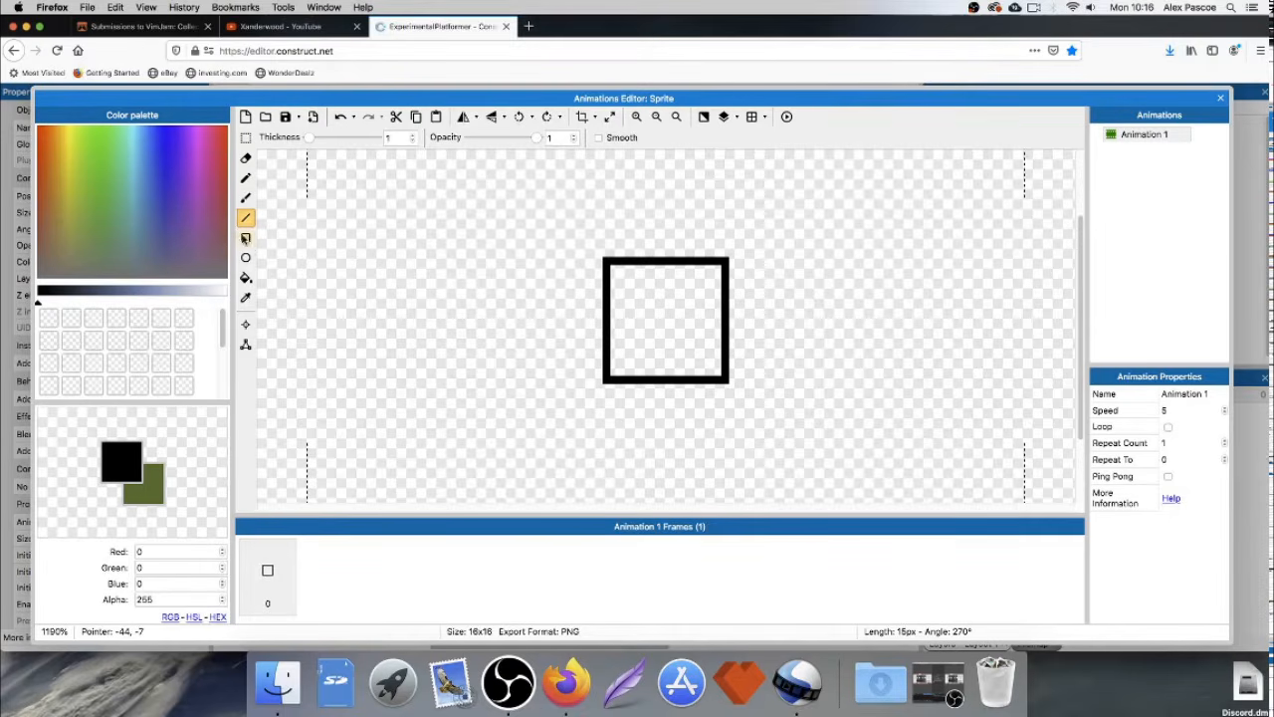
Flood-fill the inside of the square outline with slate blue (82, 94, 125) and close the Animations Editor.
{"action": "left_click", "coordinate": [115, 296]}
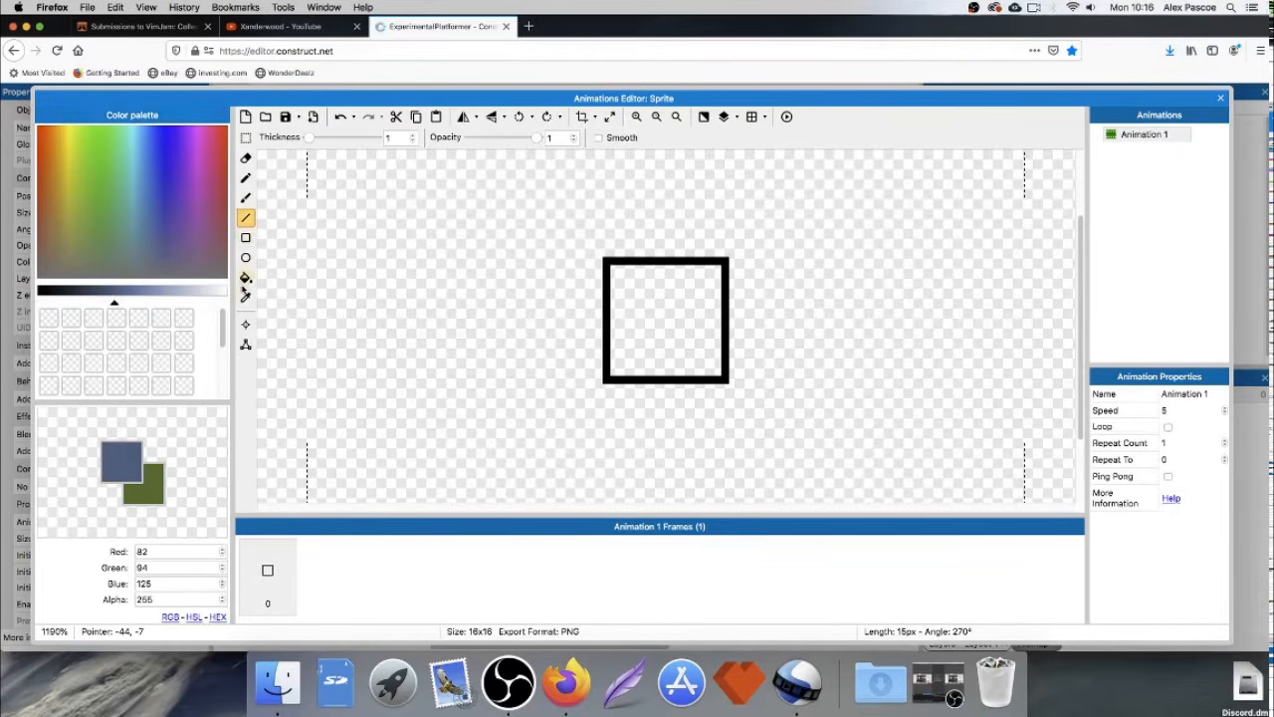
{"action": "left_click", "coordinate": [246, 277]}
{"action": "left_click", "coordinate": [700, 325]}
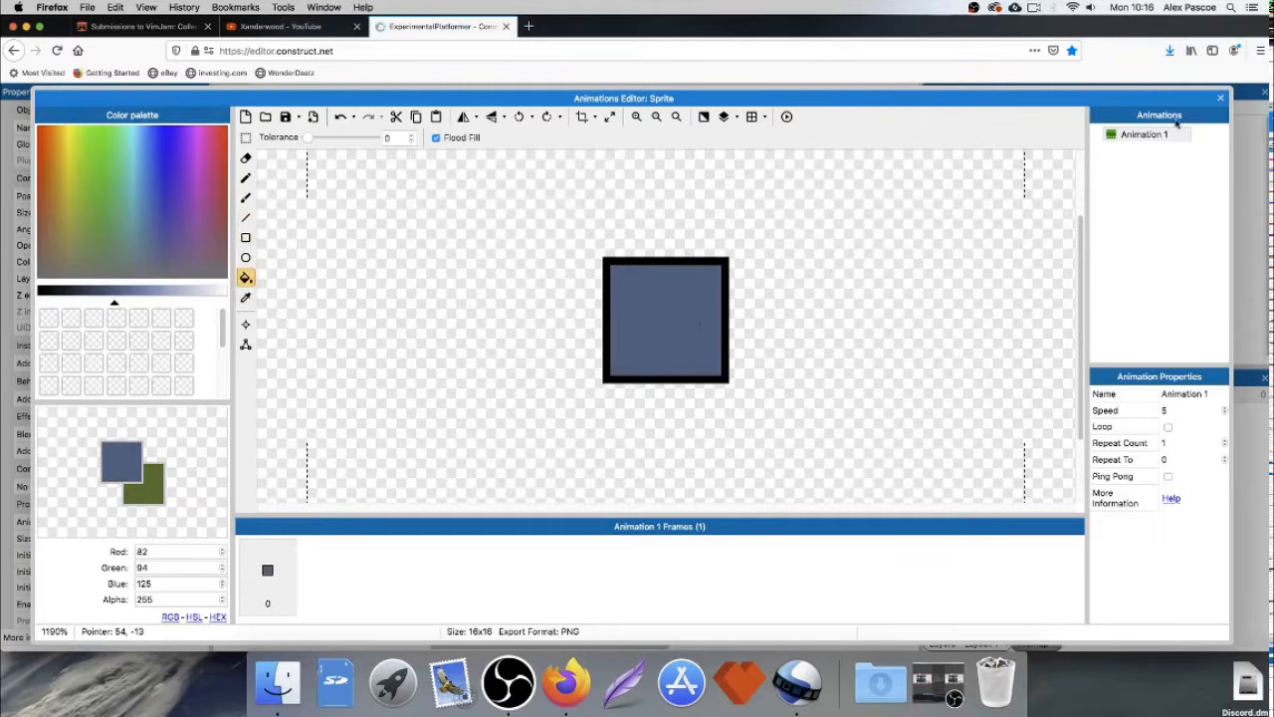
{"action": "left_click", "coordinate": [1220, 98]}
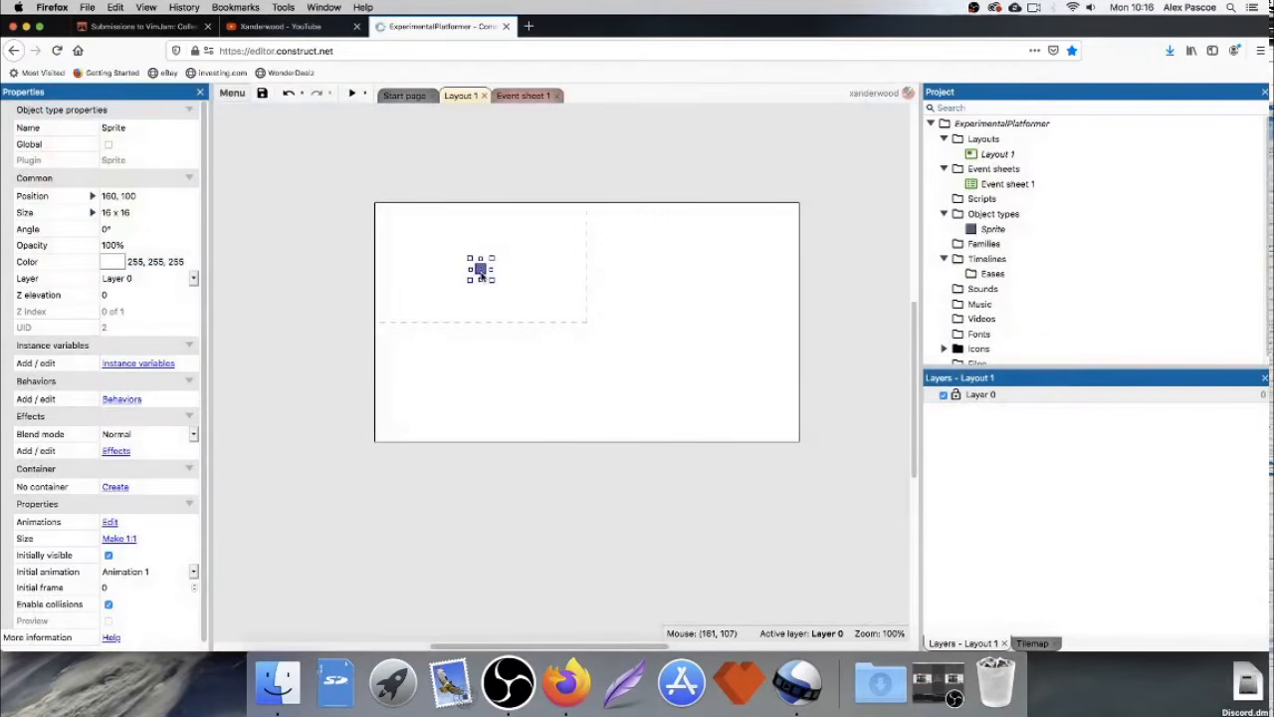
Rename the sprite object as spr_player.
{"action": "left_click", "coordinate": [137, 129]}
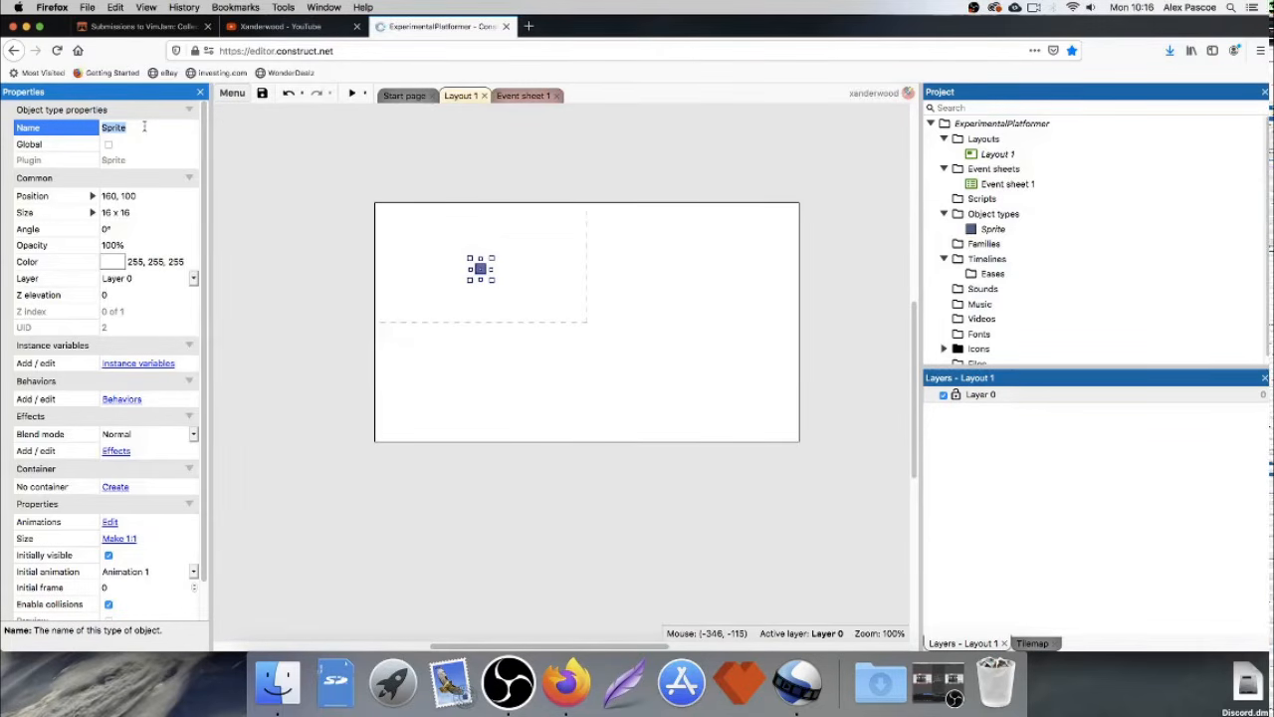
{"action": "type", "text": "spr_plyeryer"}
{"action": "key", "text": "Return"}
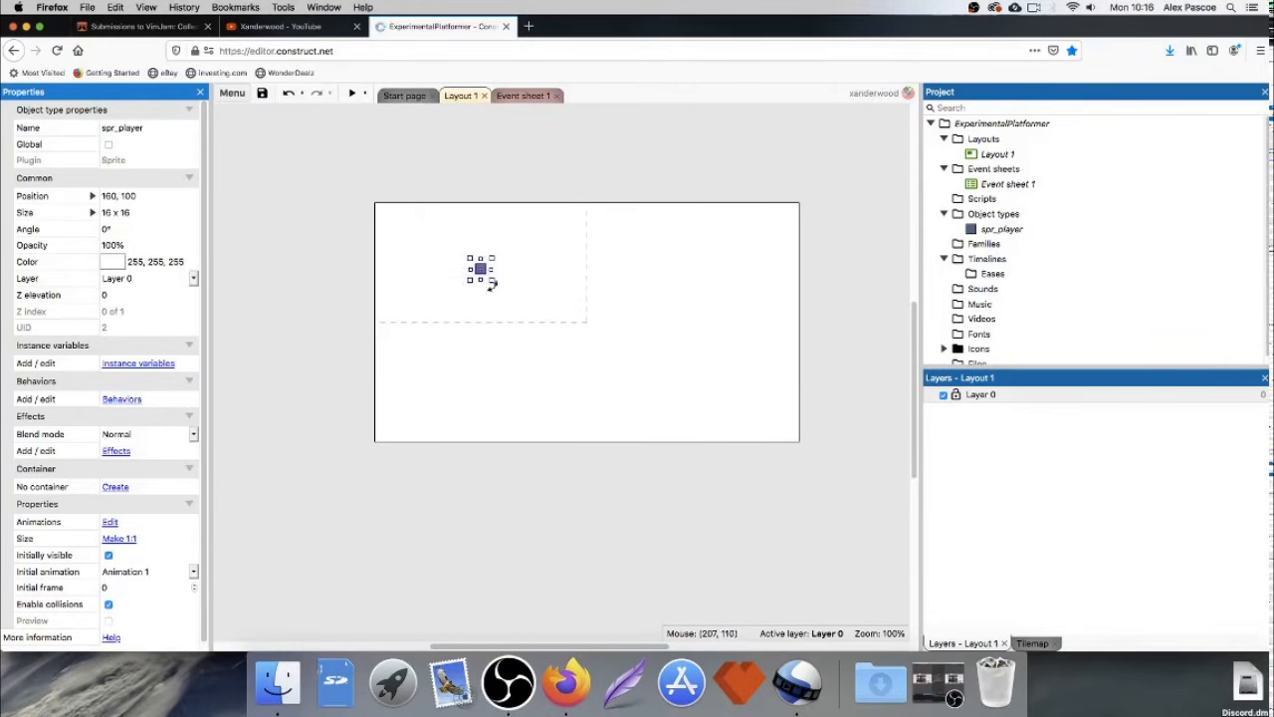
Insert a Tiled Background object into the layout just below the player sprite.
{"action": "double_click", "coordinate": [470, 315]}
{"action": "scroll", "coordinate": [574, 312], "scroll_direction": "down", "scroll_amount": 5}
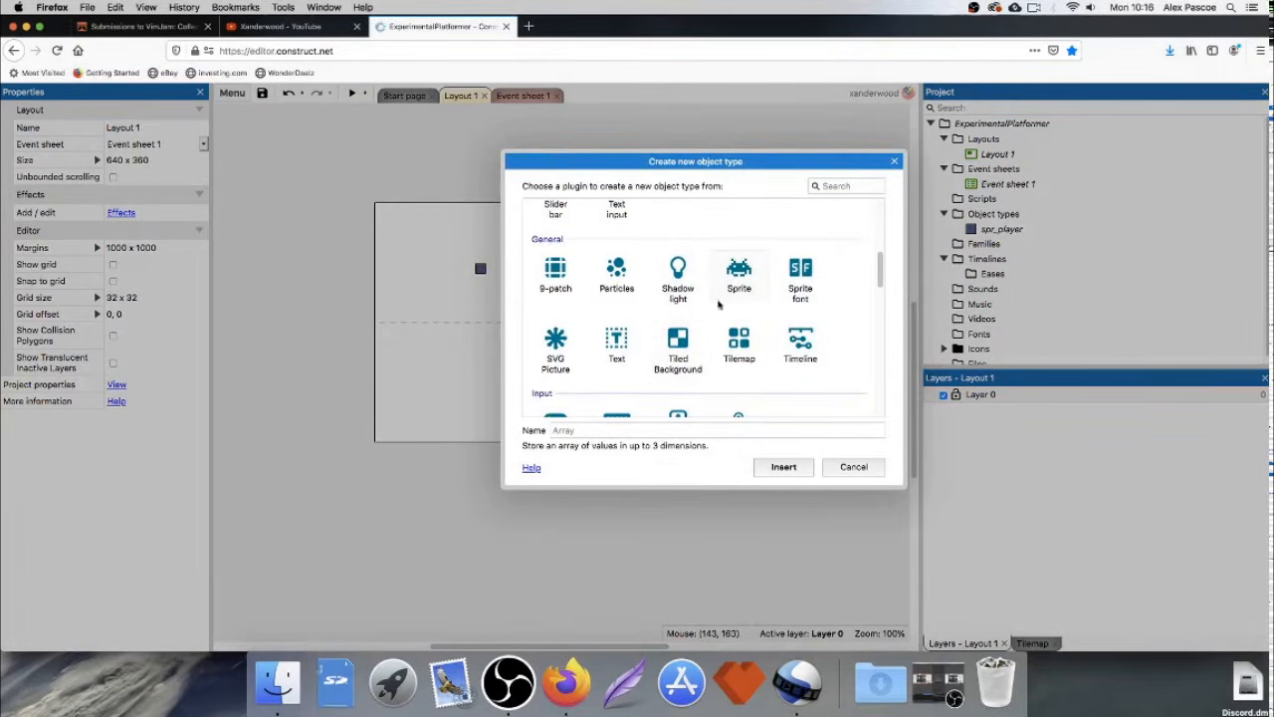
{"action": "double_click", "coordinate": [680, 340]}
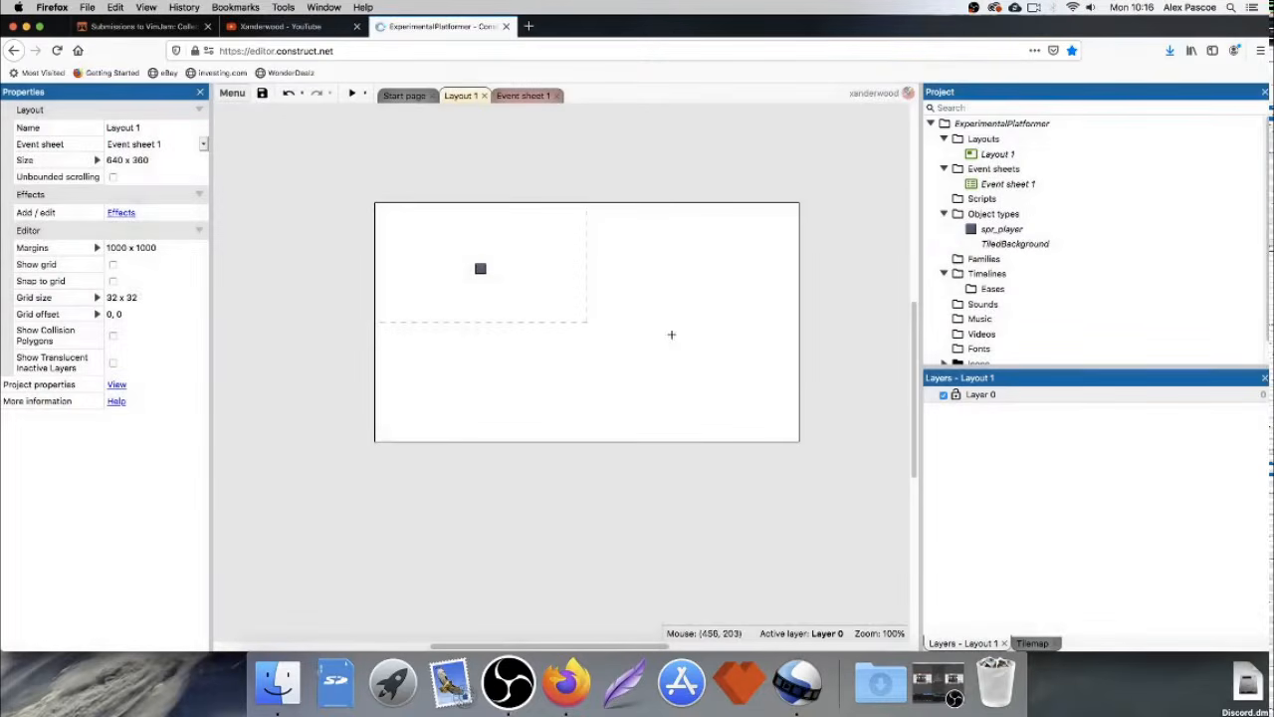
{"action": "left_click", "coordinate": [496, 302]}
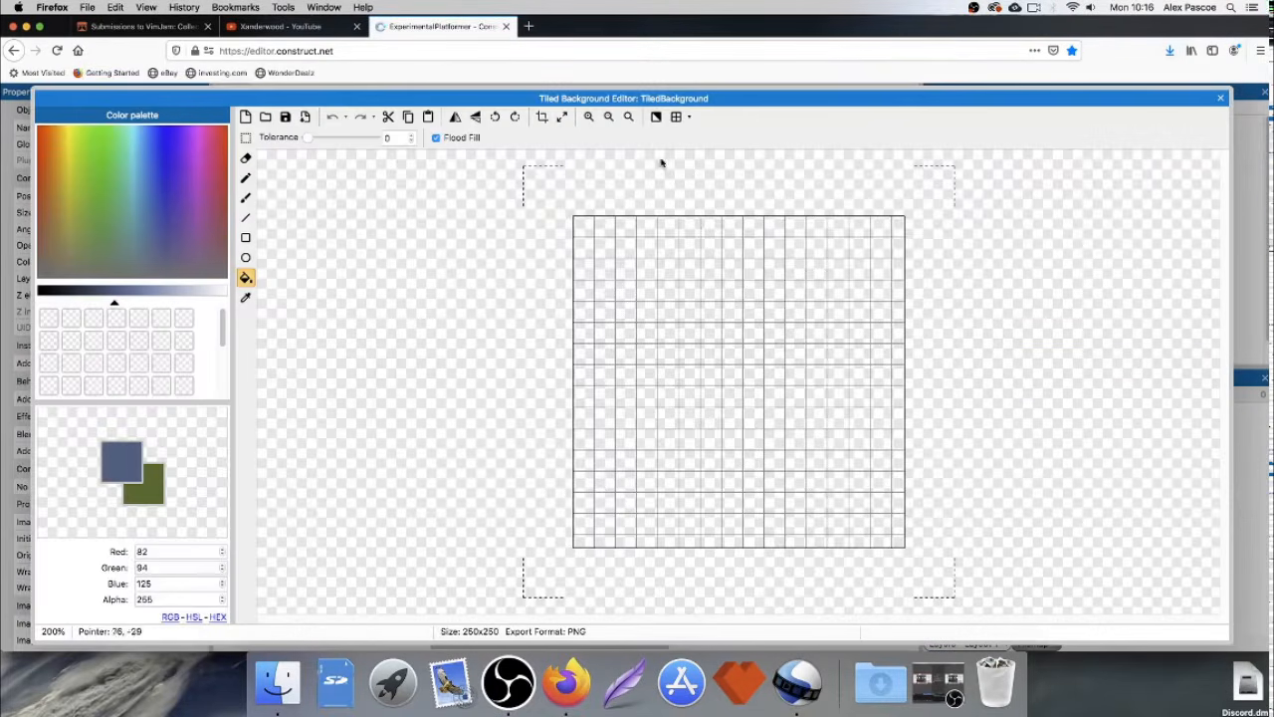
Resize the tiled background's image canvas to 16 x 16 pixels.
{"action": "left_click", "coordinate": [561, 117]}
{"action": "double_click", "coordinate": [674, 296]}
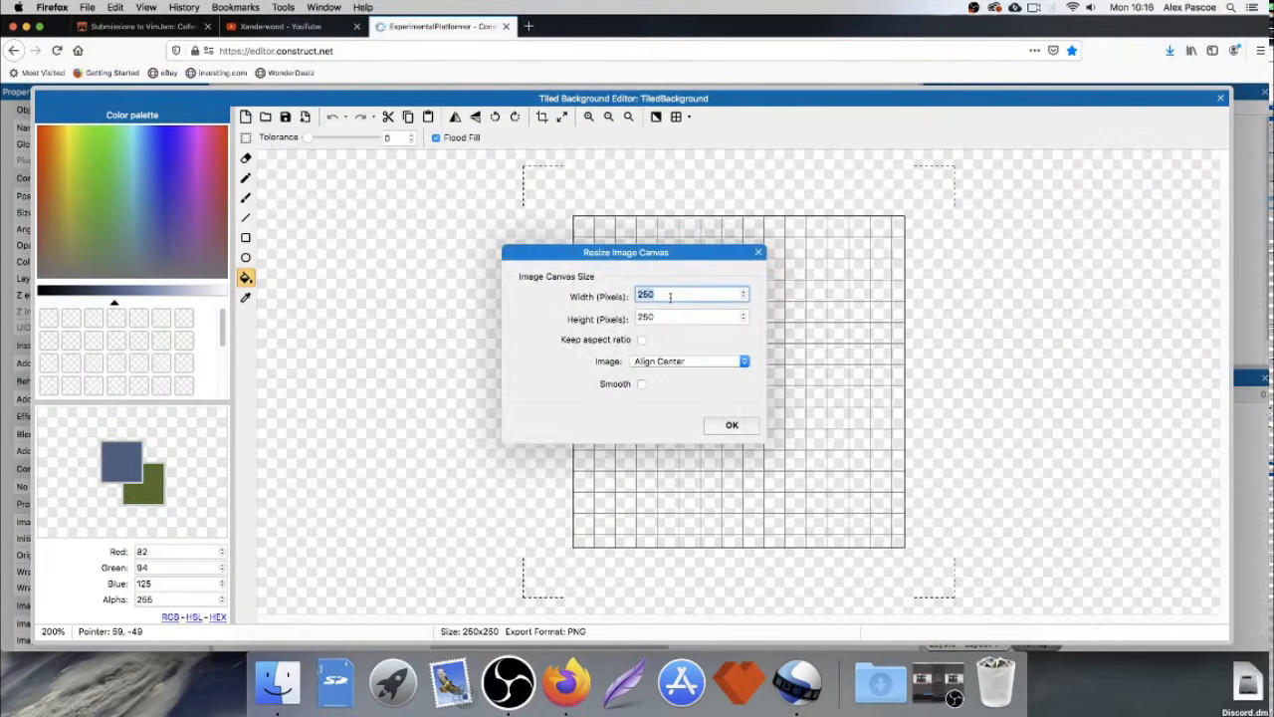
{"action": "type", "text": "16"}
{"action": "double_click", "coordinate": [678, 316]}
{"action": "type", "text": "16"}
{"action": "key", "text": "Return"}
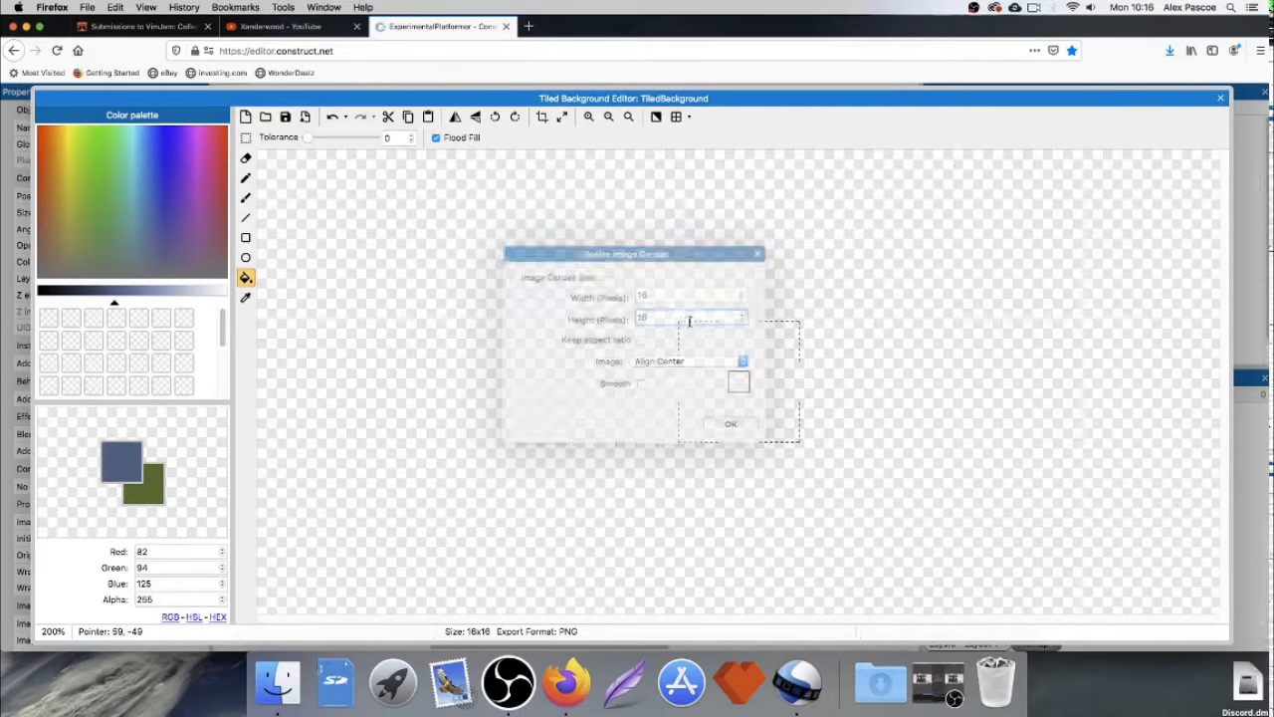
Flood-fill the tiled background image with dark green (93, 134, 40).
{"action": "scroll", "coordinate": [765, 392], "scroll_direction": "up", "scroll_amount": 1}
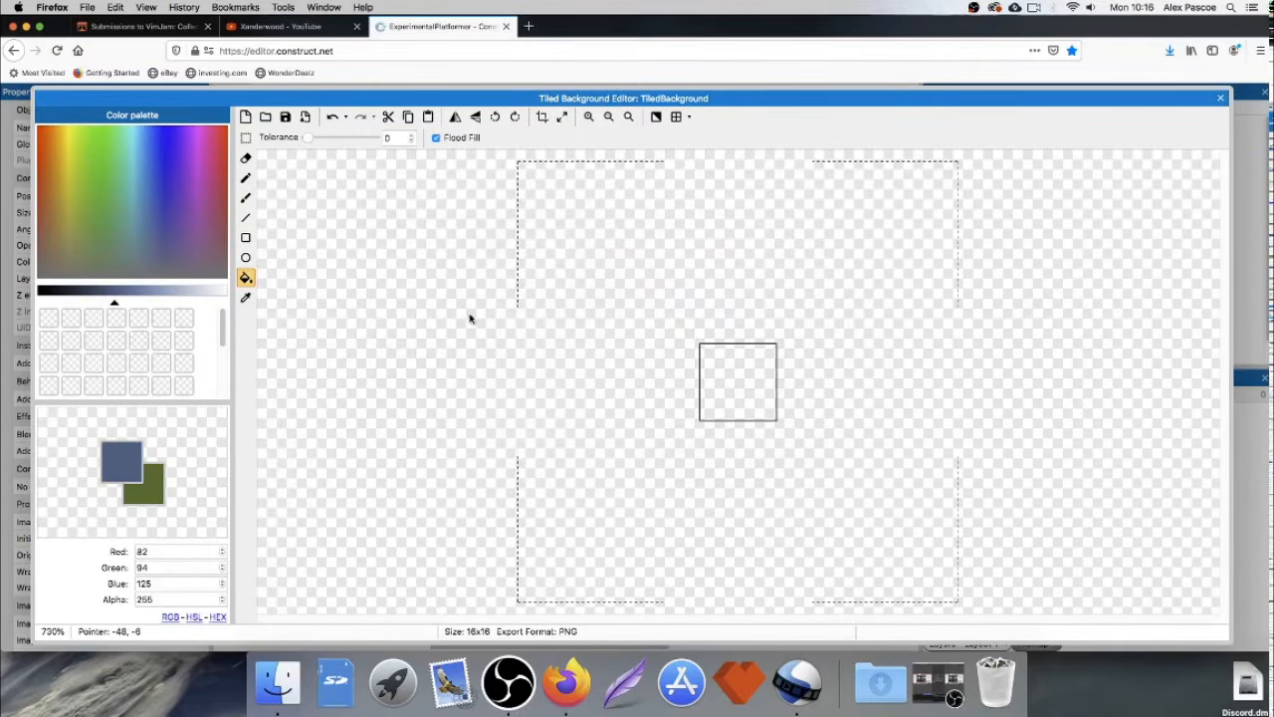
{"action": "left_click", "coordinate": [87, 162]}
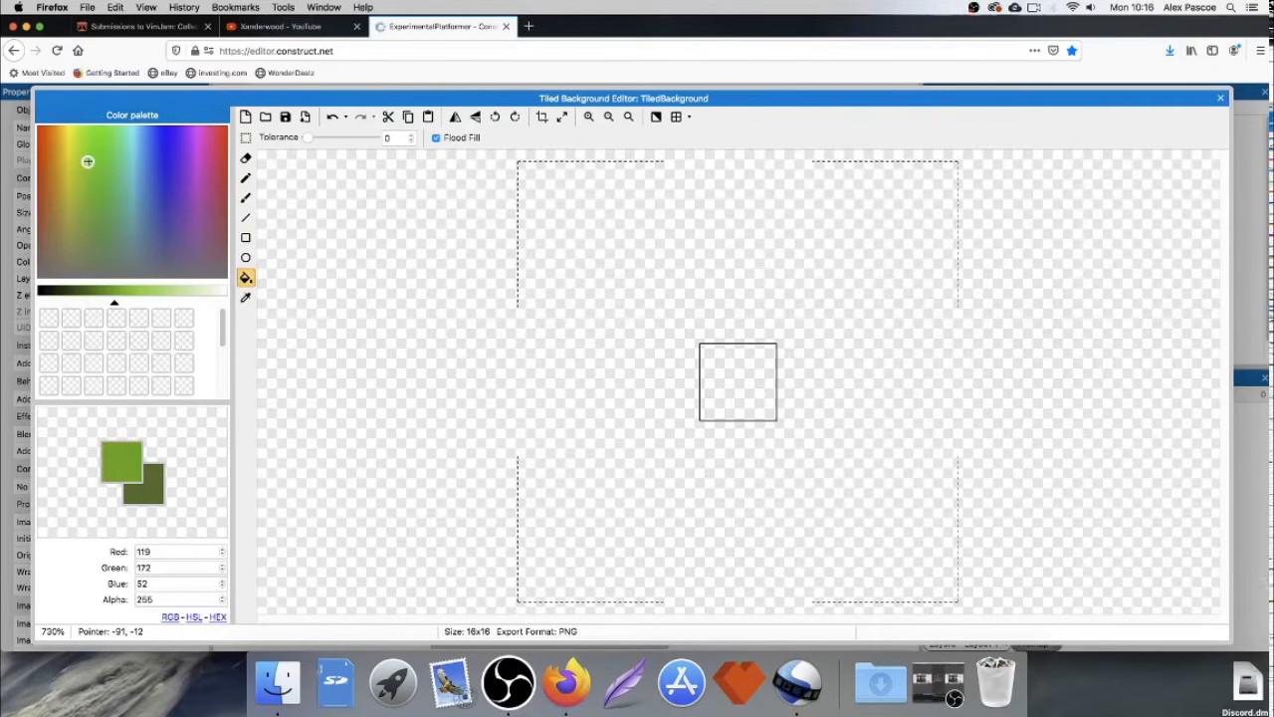
{"action": "left_click", "coordinate": [97, 290]}
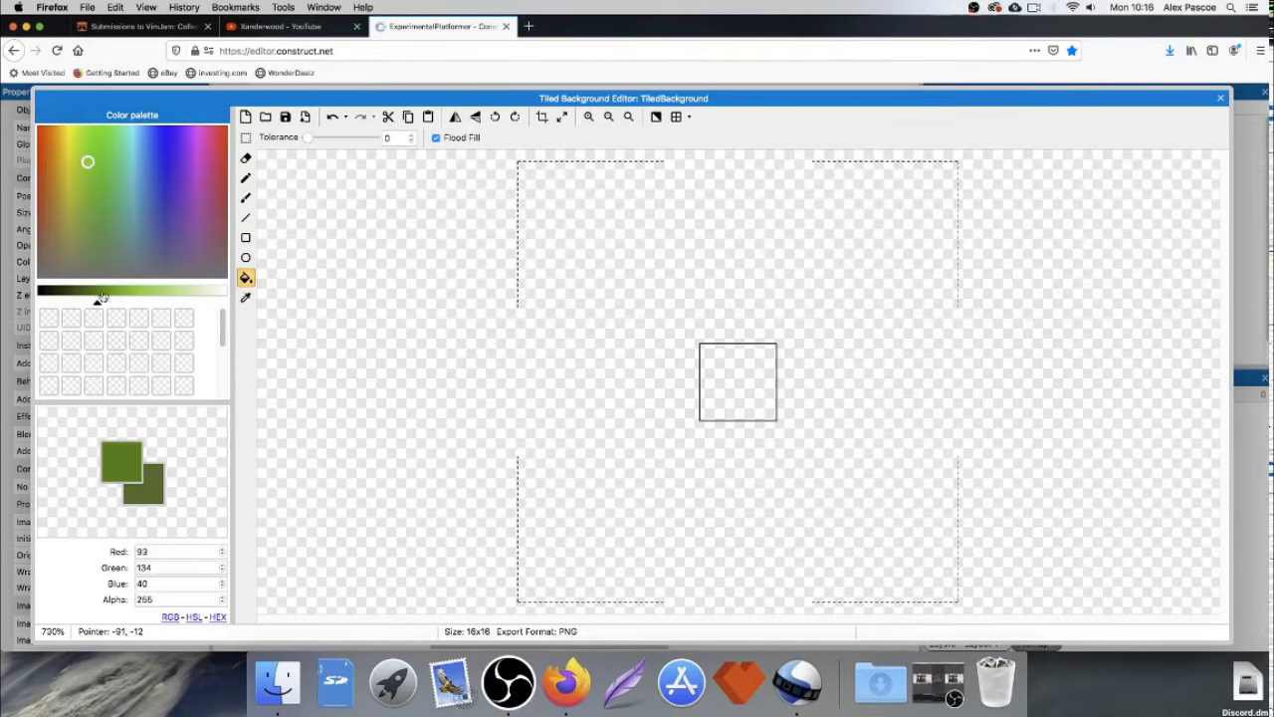
{"action": "left_click", "coordinate": [768, 370]}
Draw a black, 1-pixel-thick outline around the green tile with the Line tool and close the Tiled Background Editor.
{"action": "left_click", "coordinate": [246, 178]}
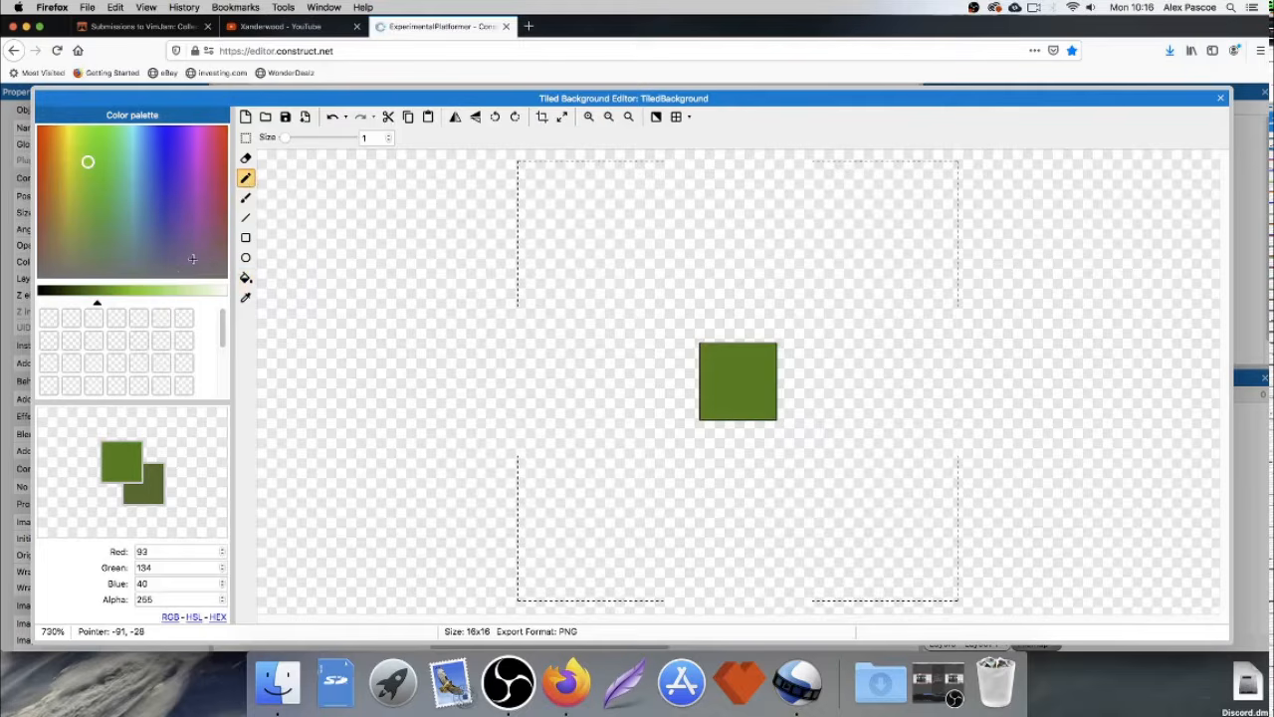
{"action": "left_click", "coordinate": [95, 303]}
{"action": "left_click_drag", "start_coordinate": [96, 302], "coordinate": [38, 302]}
{"action": "left_click", "coordinate": [246, 217]}
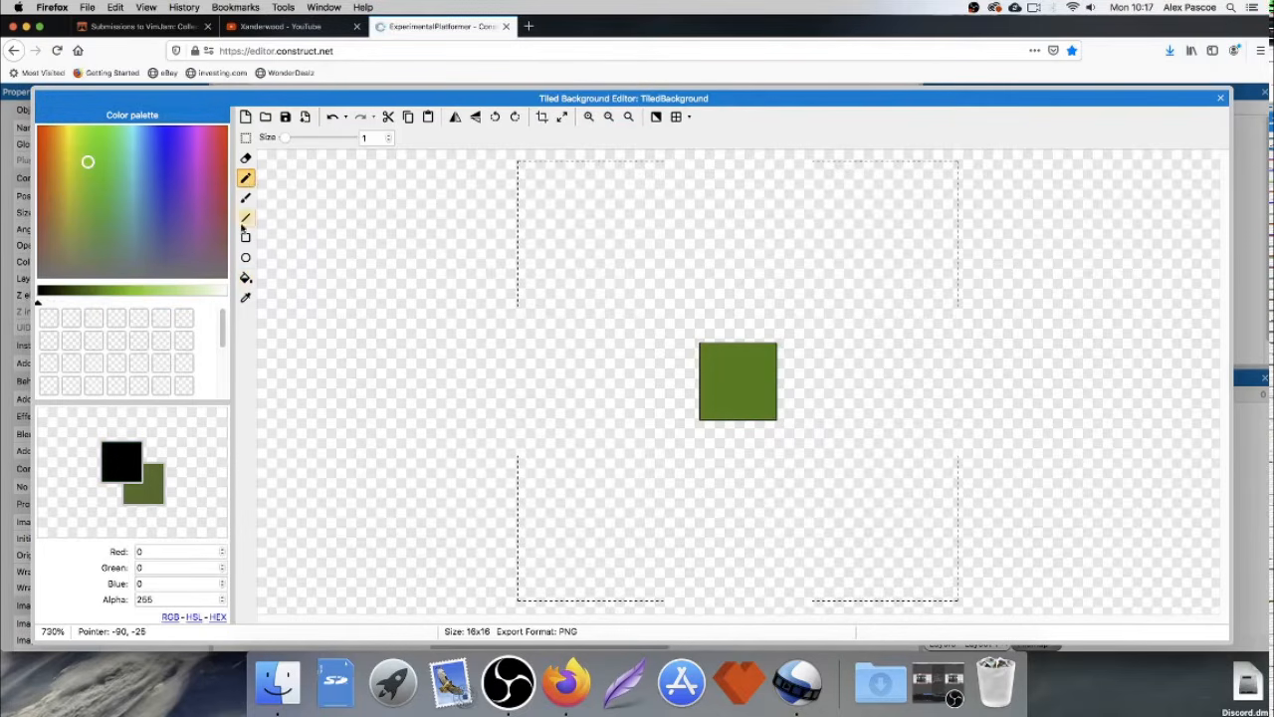
{"action": "mouse_move", "coordinate": [702, 346]}
{"action": "left_mouse_down"}
{"action": "mouse_move", "coordinate": [774, 345]}
{"action": "mouse_move", "coordinate": [775, 418]}
{"action": "mouse_move", "coordinate": [701, 419]}
{"action": "mouse_move", "coordinate": [702, 347]}
{"action": "left_mouse_up"}
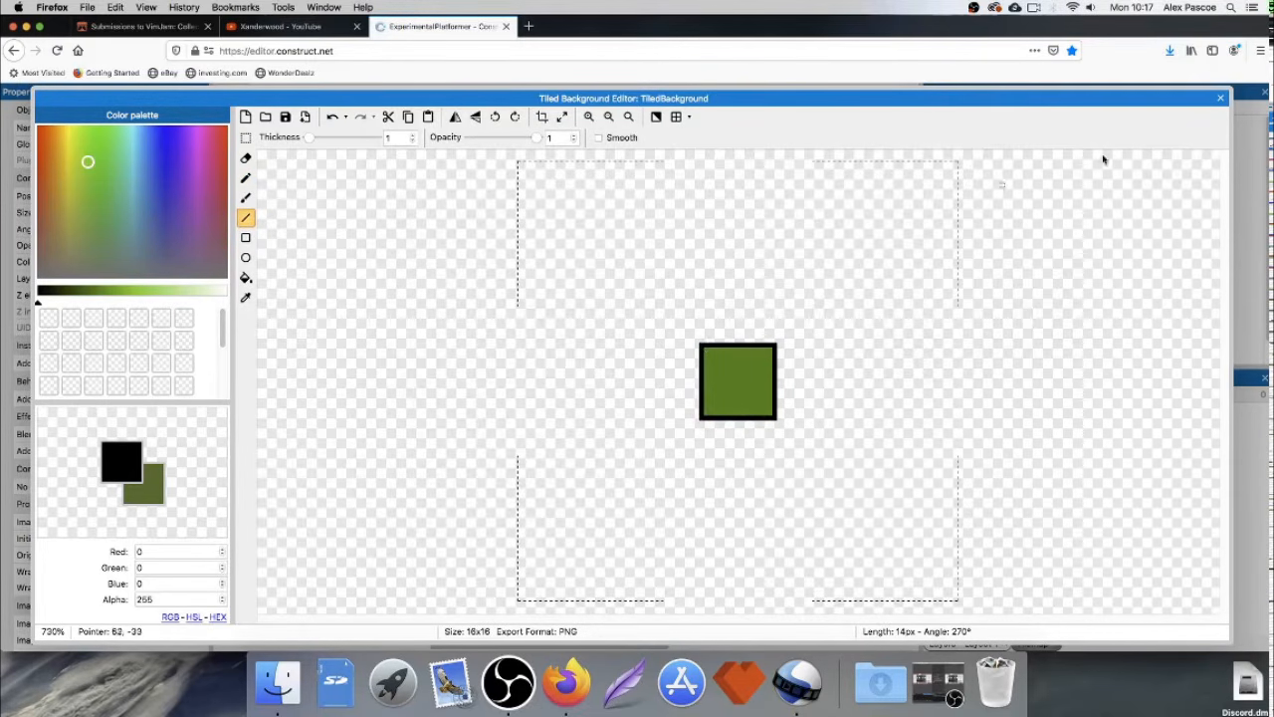
{"action": "left_click", "coordinate": [1221, 97]}
Stretch the tiled background freehand to about 215 x 17 and position it just beneath the player sprite at about 39, 147.
{"action": "left_click_drag", "start_coordinate": [489, 297], "coordinate": [456, 352]}
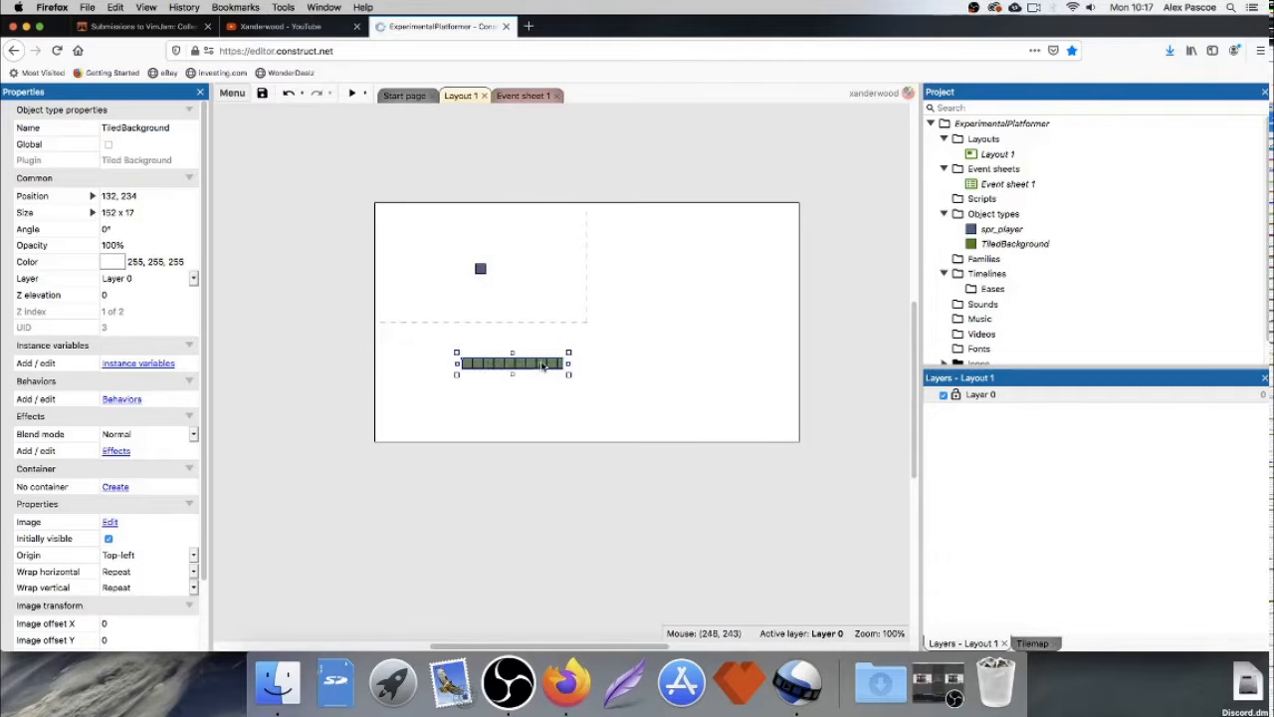
{"action": "left_click_drag", "start_coordinate": [543, 365], "coordinate": [502, 338]}
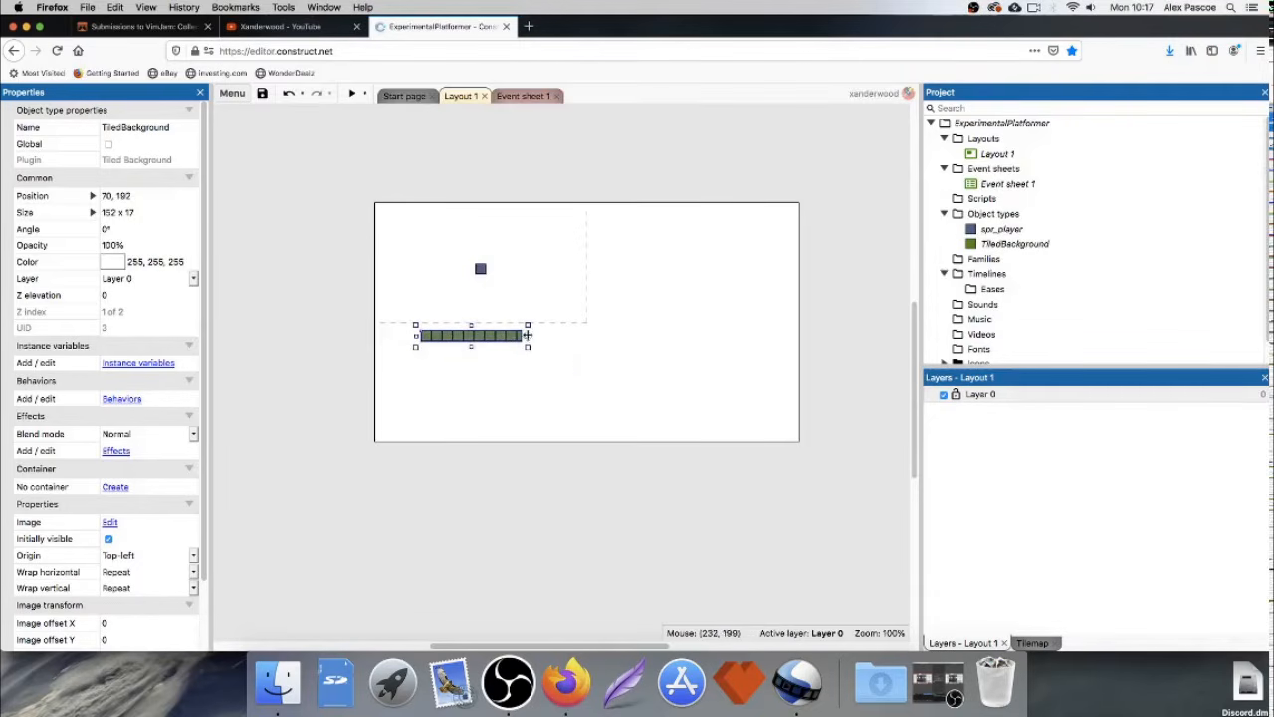
{"action": "left_click_drag", "start_coordinate": [528, 336], "coordinate": [566, 338]}
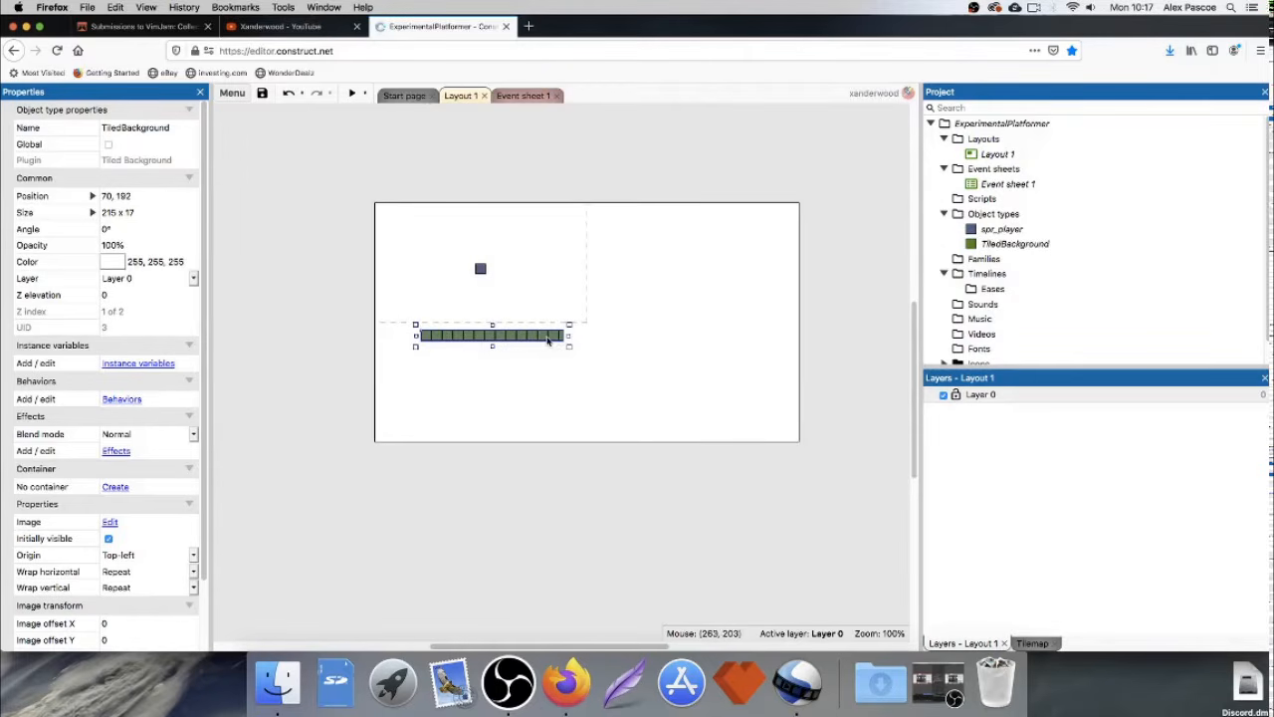
{"action": "left_click_drag", "start_coordinate": [548, 341], "coordinate": [542, 331]}
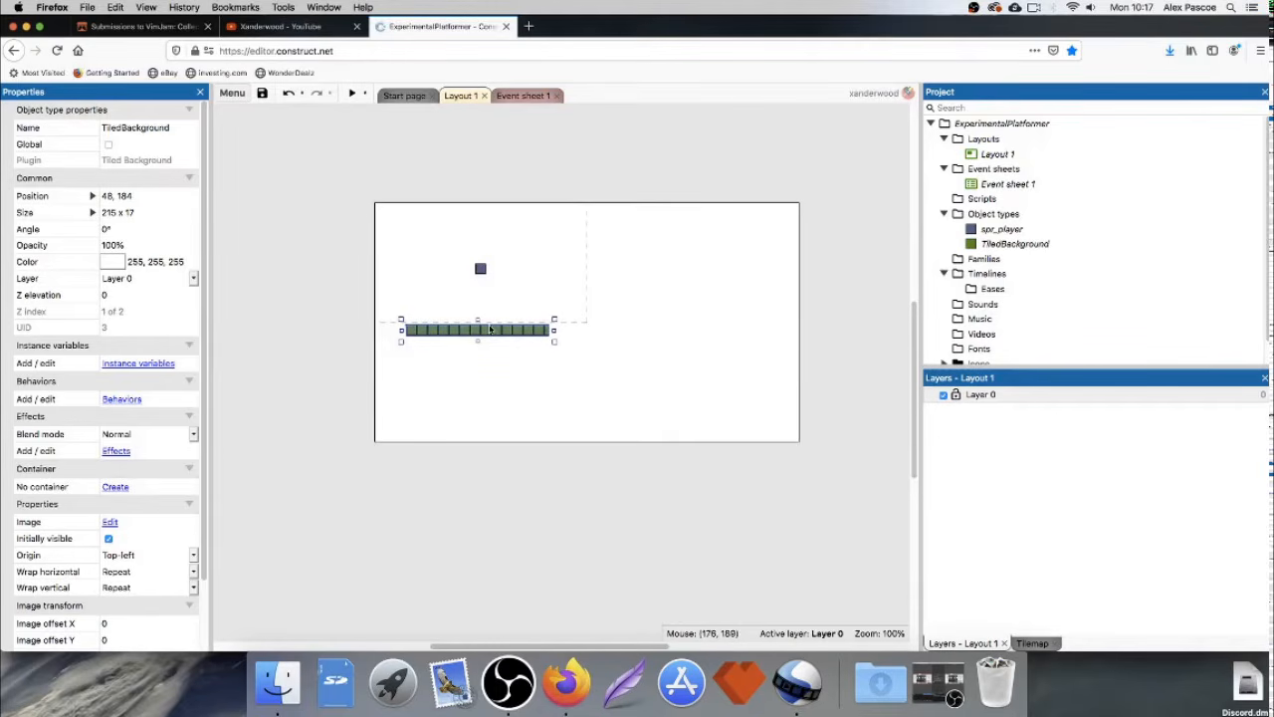
{"action": "mouse_move", "coordinate": [425, 332]}
{"action": "left_mouse_down"}
{"action": "mouse_move", "coordinate": [403, 315]}
{"action": "mouse_move", "coordinate": [431, 332]}
{"action": "mouse_move", "coordinate": [451, 316]}
{"action": "mouse_move", "coordinate": [450, 343]}
{"action": "mouse_move", "coordinate": [444, 304]}
{"action": "mouse_move", "coordinate": [419, 301]}
{"action": "mouse_move", "coordinate": [501, 362]}
{"action": "mouse_move", "coordinate": [458, 315]}
{"action": "mouse_move", "coordinate": [425, 309]}
{"action": "left_mouse_up"}
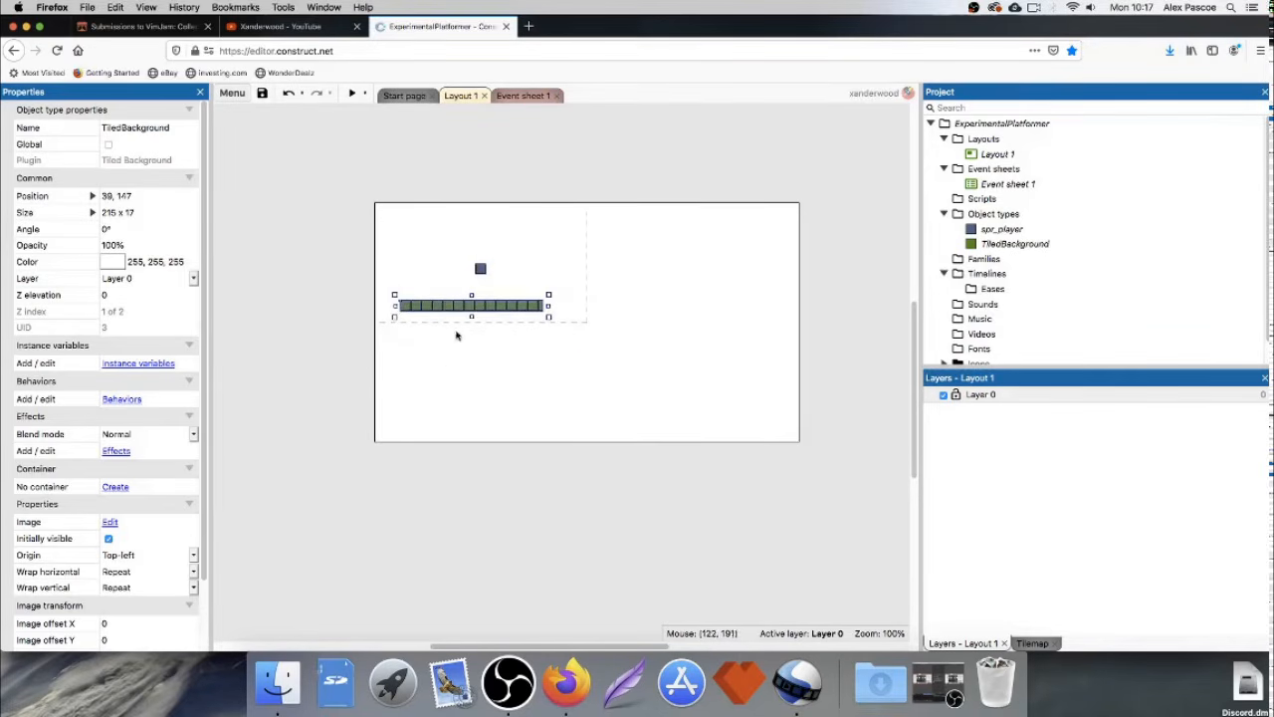
Show the layout grid, enable snapping to it, and set the grid size to 16 x 16.
{"action": "left_click", "coordinate": [453, 333]}
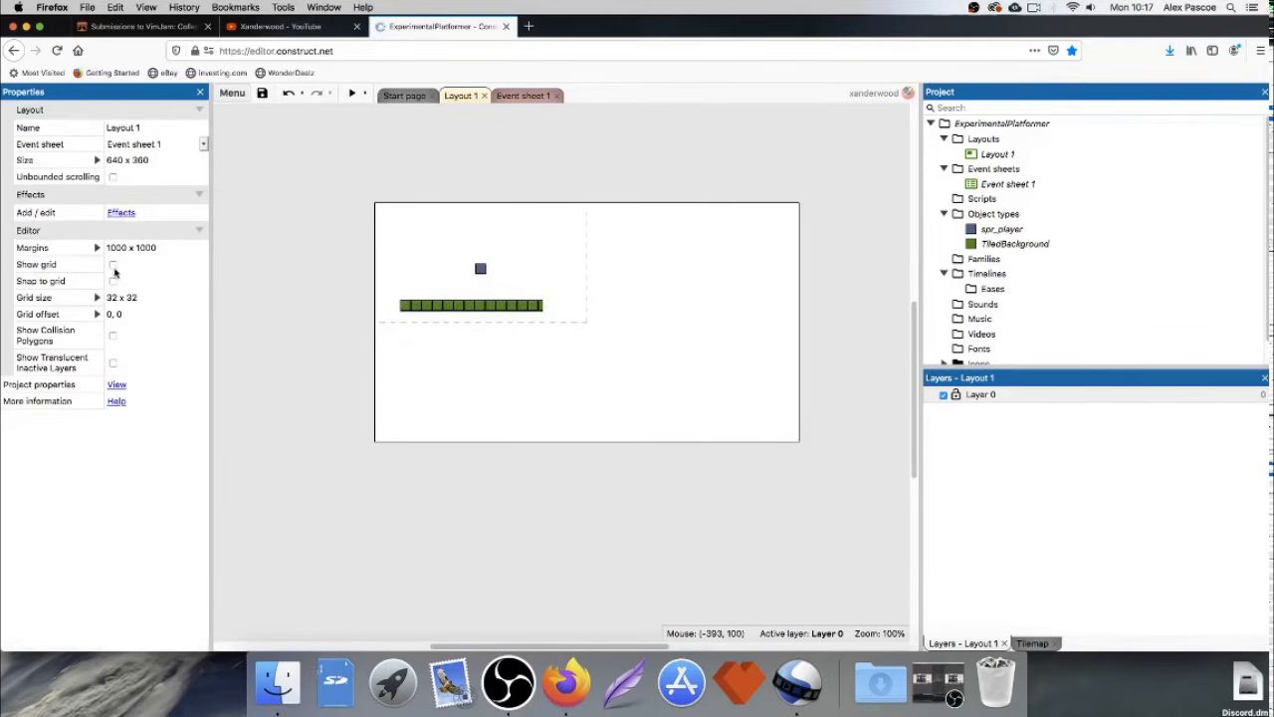
{"action": "left_click", "coordinate": [114, 265]}
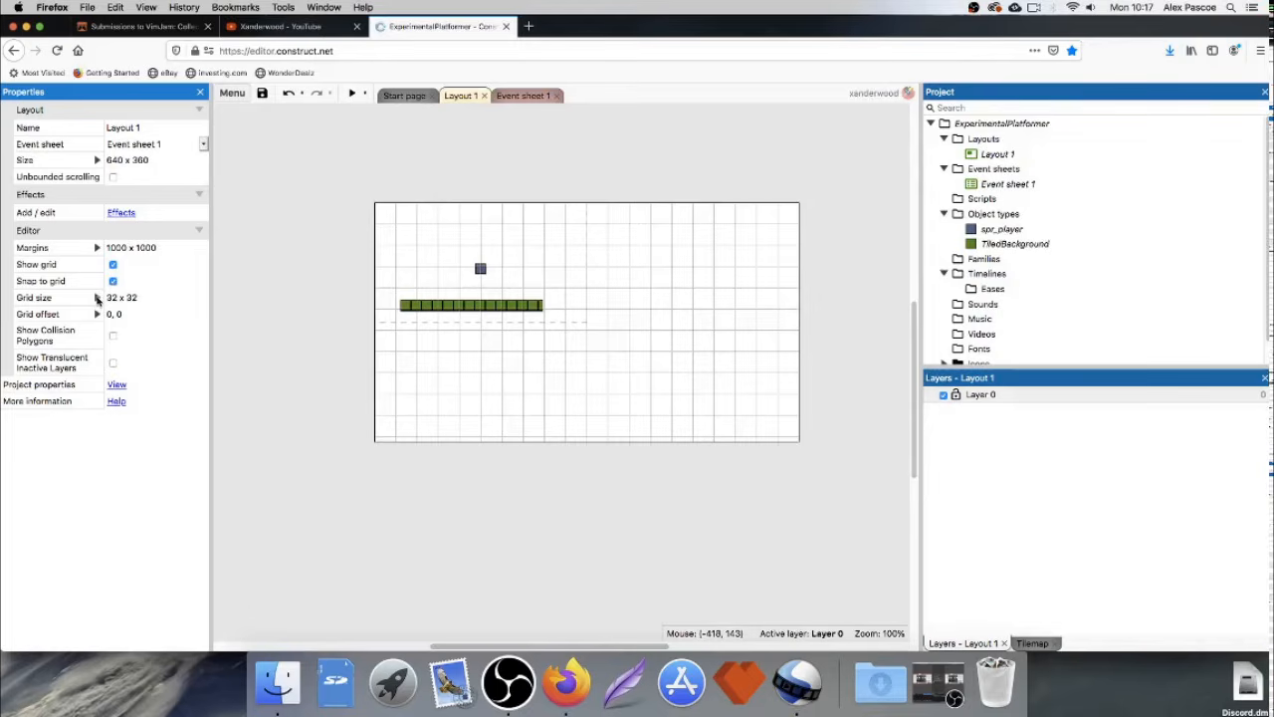
{"action": "left_click", "coordinate": [98, 299]}
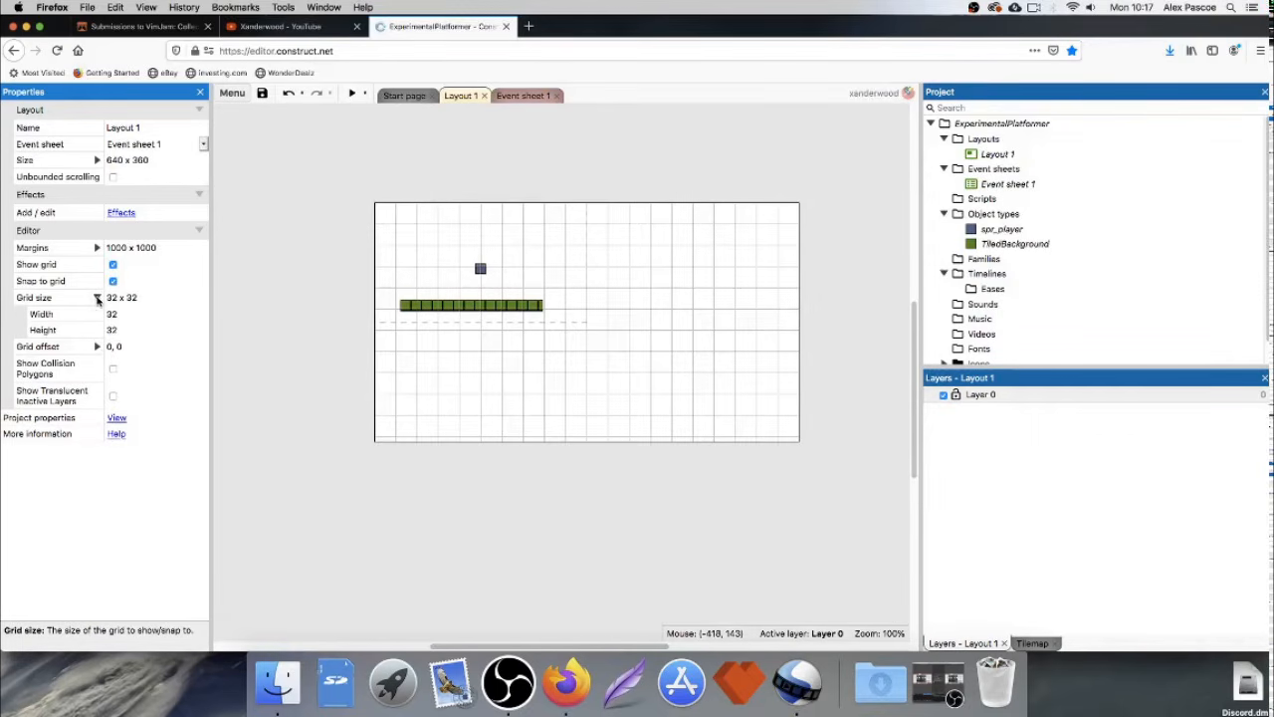
{"action": "left_click", "coordinate": [97, 297]}
{"action": "left_click", "coordinate": [145, 298]}
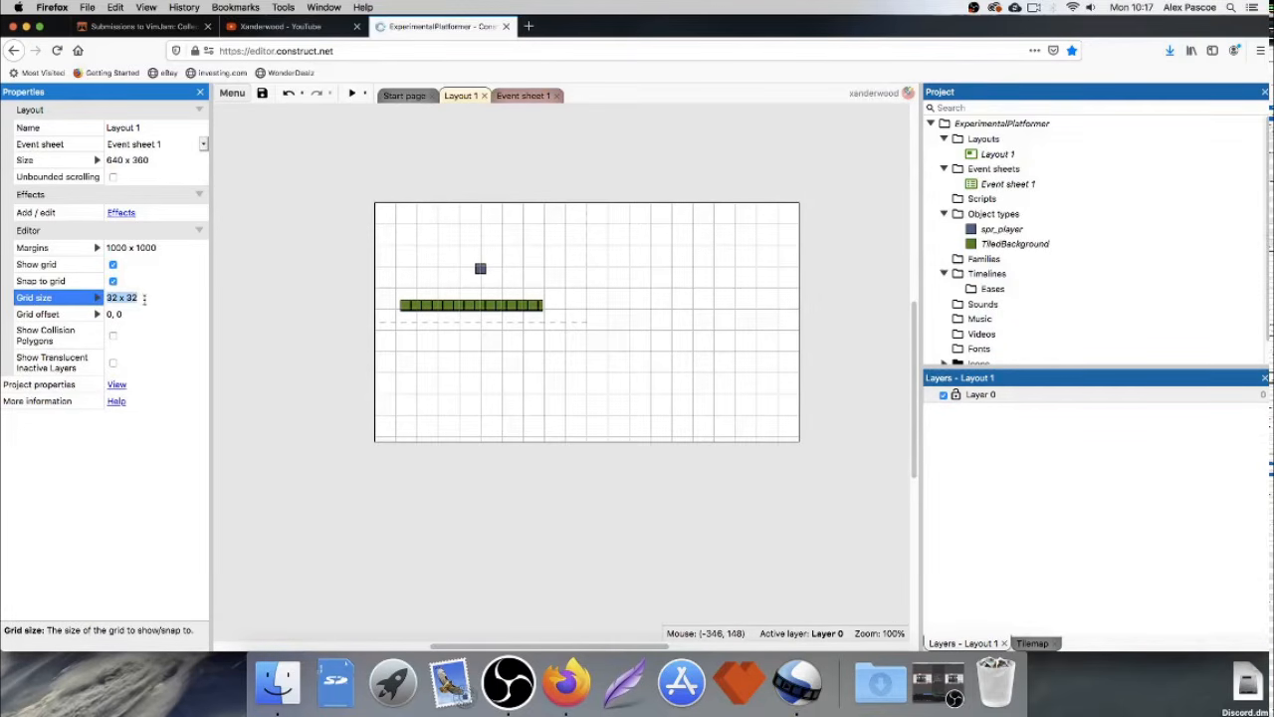
{"action": "type", "text": "16,16"}
{"action": "key", "text": "Tab"}
Place the tiled background at 0, 336 with a size of 640 x 16, and move the player sprite above it to 48, 288.
{"action": "left_click_drag", "start_coordinate": [476, 310], "coordinate": [615, 430]}
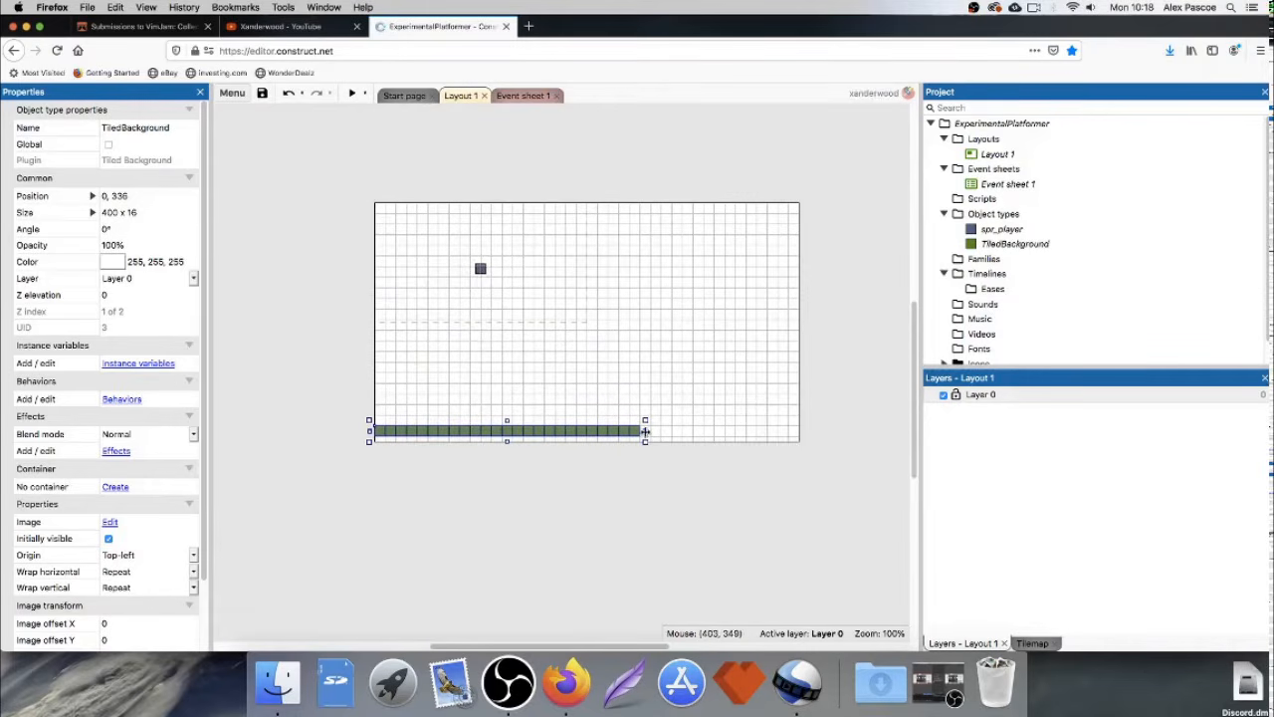
{"action": "left_click_drag", "start_coordinate": [645, 431], "coordinate": [804, 431]}
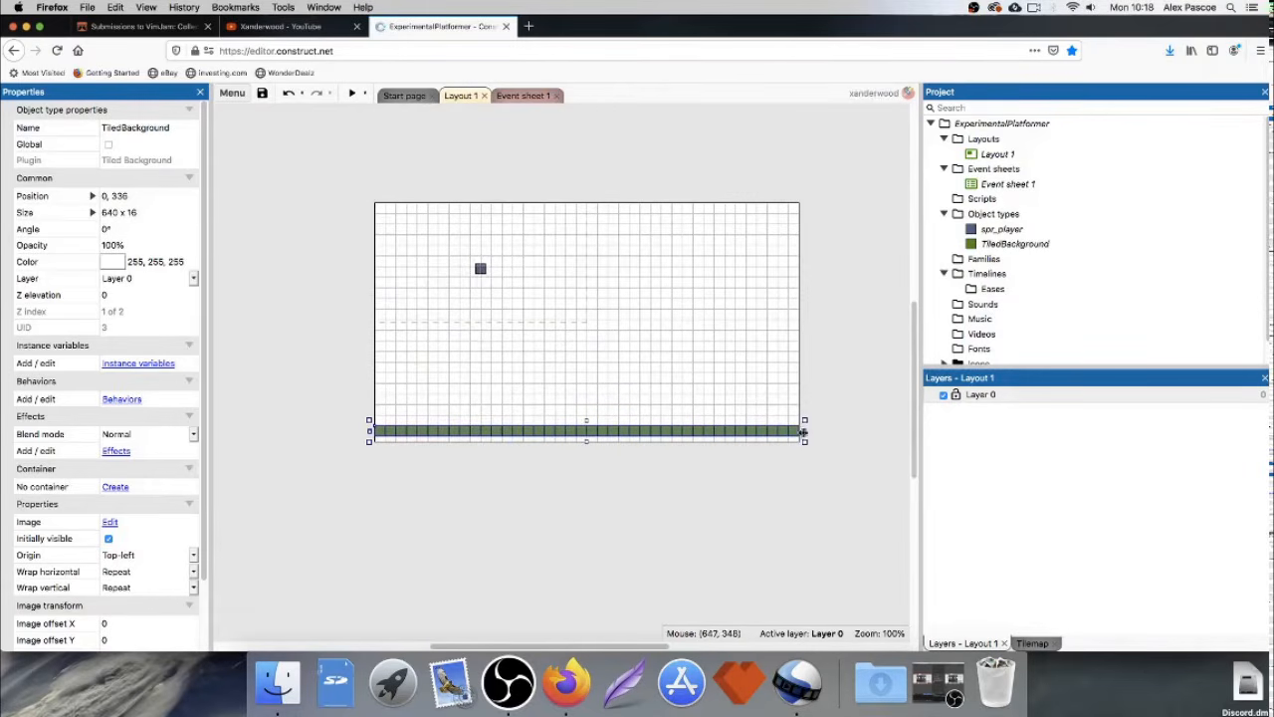
{"action": "left_click_drag", "start_coordinate": [480, 269], "coordinate": [406, 393]}
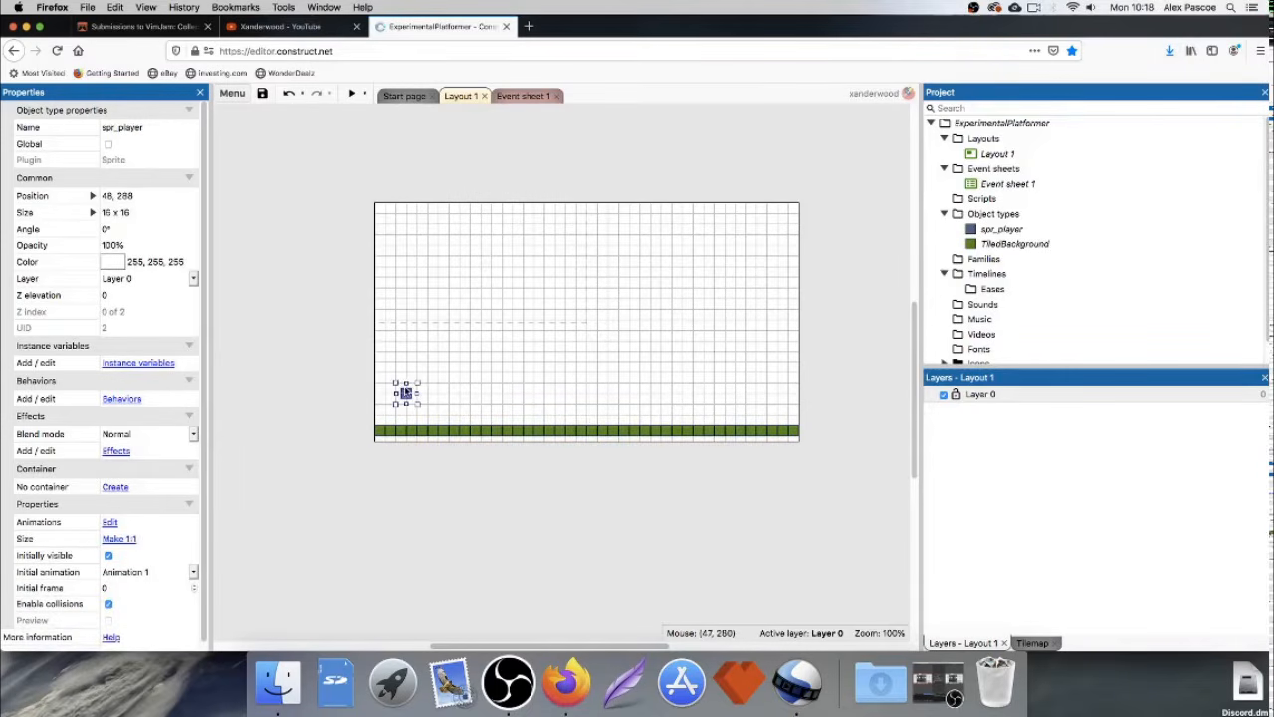
Run a preview of the layout and close the preview window.
{"action": "left_click", "coordinate": [350, 401]}
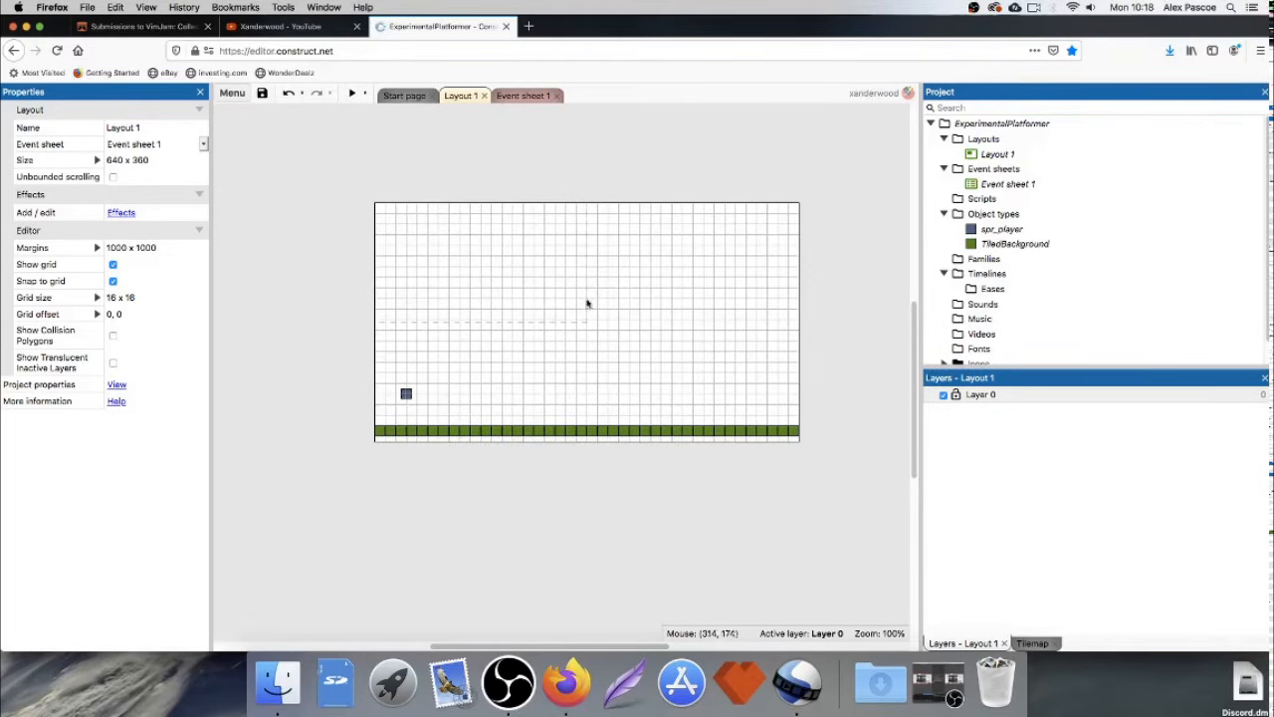
{"action": "left_click", "coordinate": [353, 92]}
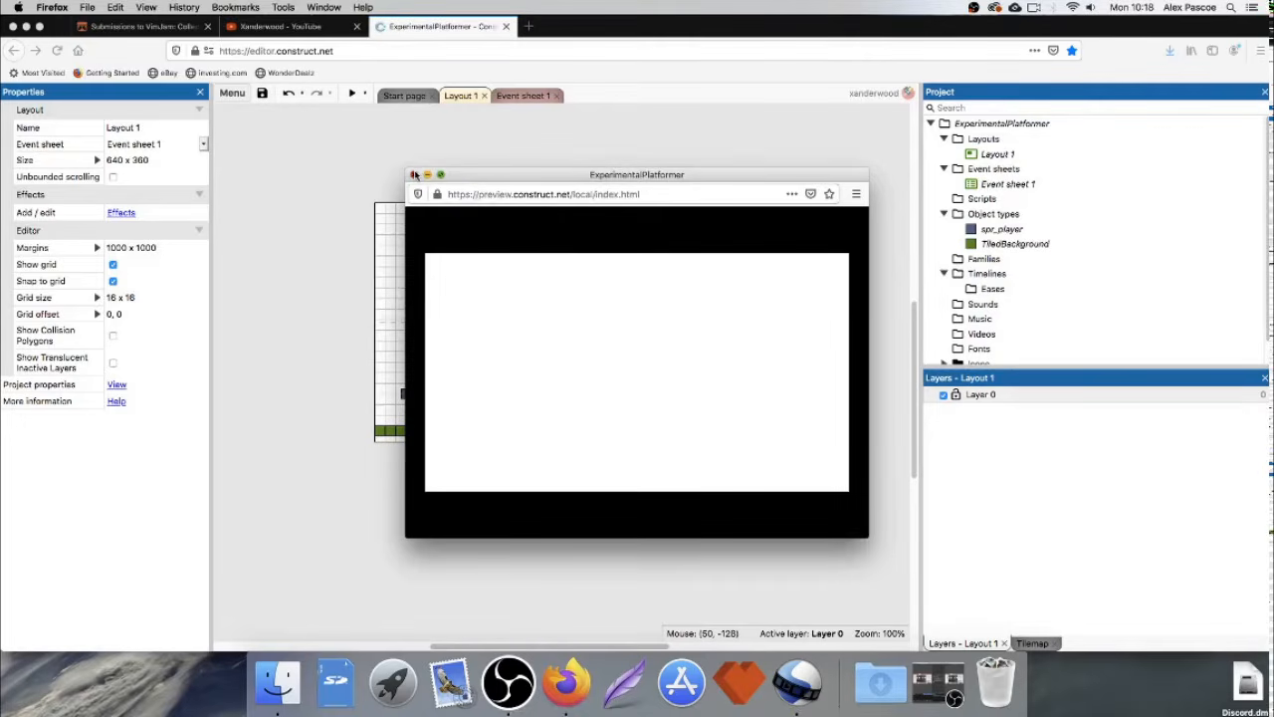
{"action": "left_click", "coordinate": [414, 175]}
Add the Platform behavior to the spr_player sprite.
{"action": "left_click", "coordinate": [409, 395]}
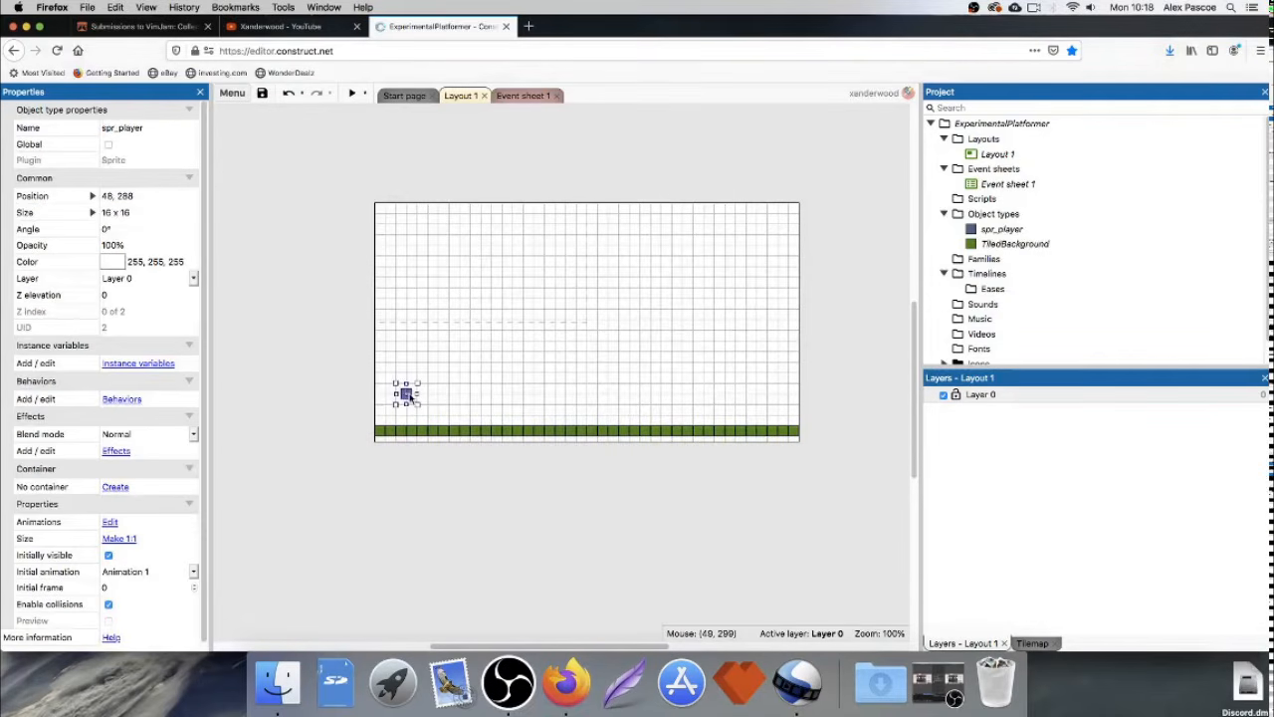
{"action": "left_click", "coordinate": [39, 399]}
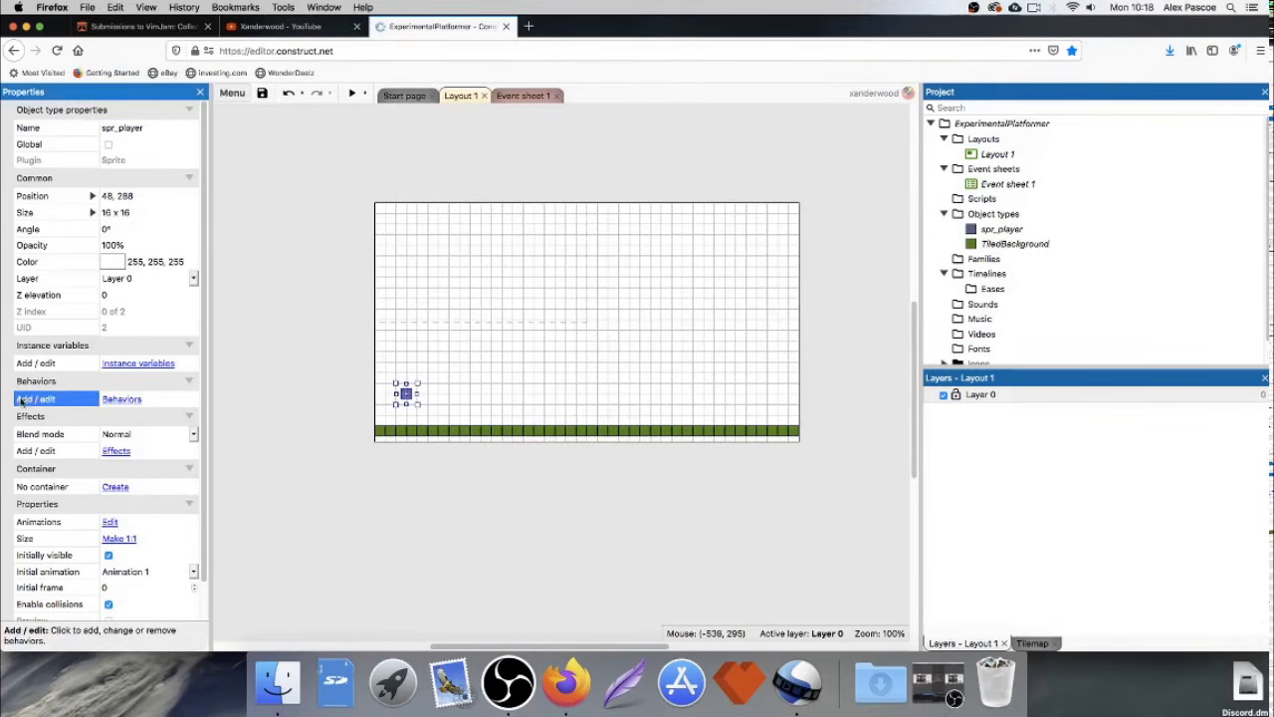
{"action": "left_click", "coordinate": [138, 399]}
{"action": "left_click", "coordinate": [906, 308]}
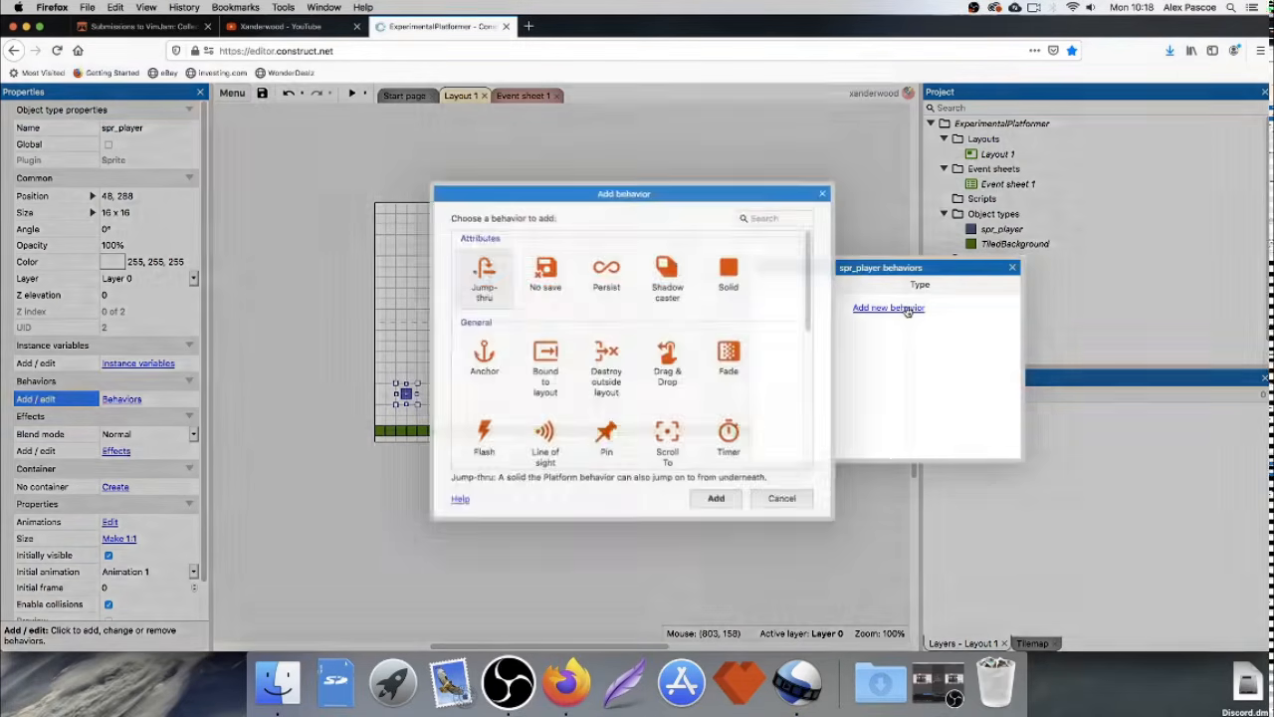
{"action": "scroll", "coordinate": [574, 323], "scroll_direction": "down", "scroll_amount": 5}
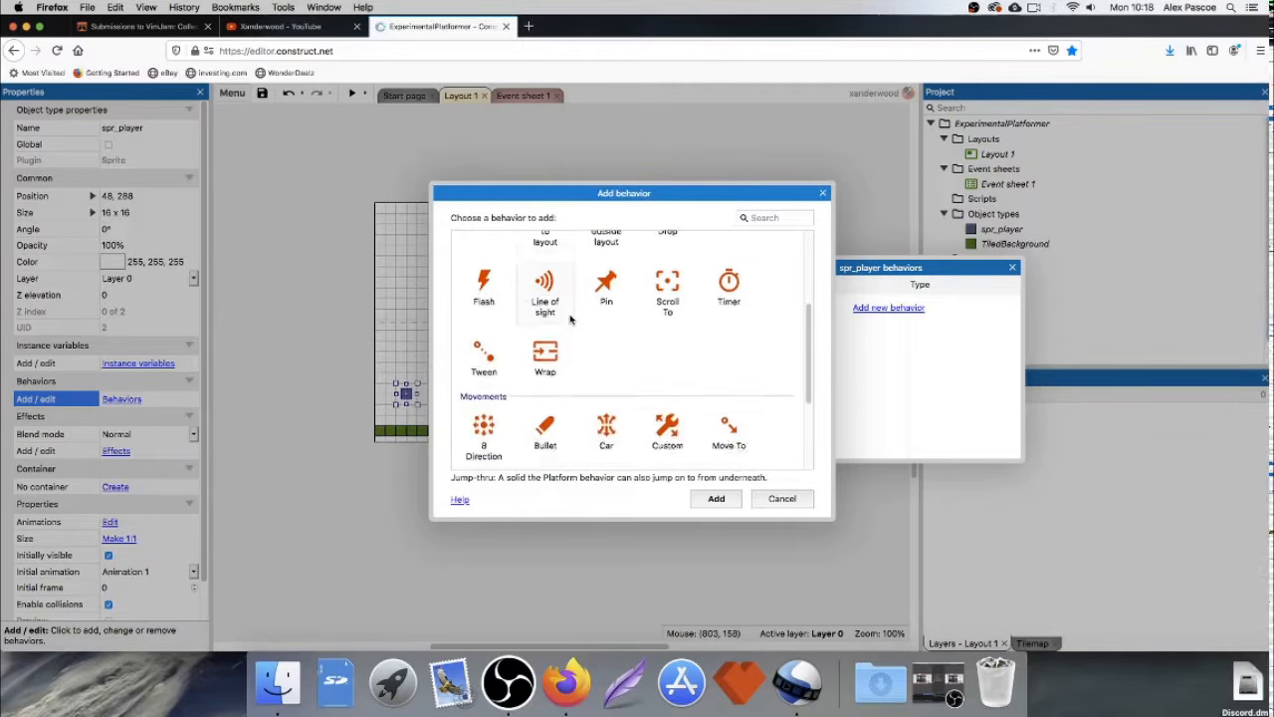
{"action": "scroll", "coordinate": [573, 323], "scroll_direction": "down", "scroll_amount": 2}
{"action": "double_click", "coordinate": [668, 364]}
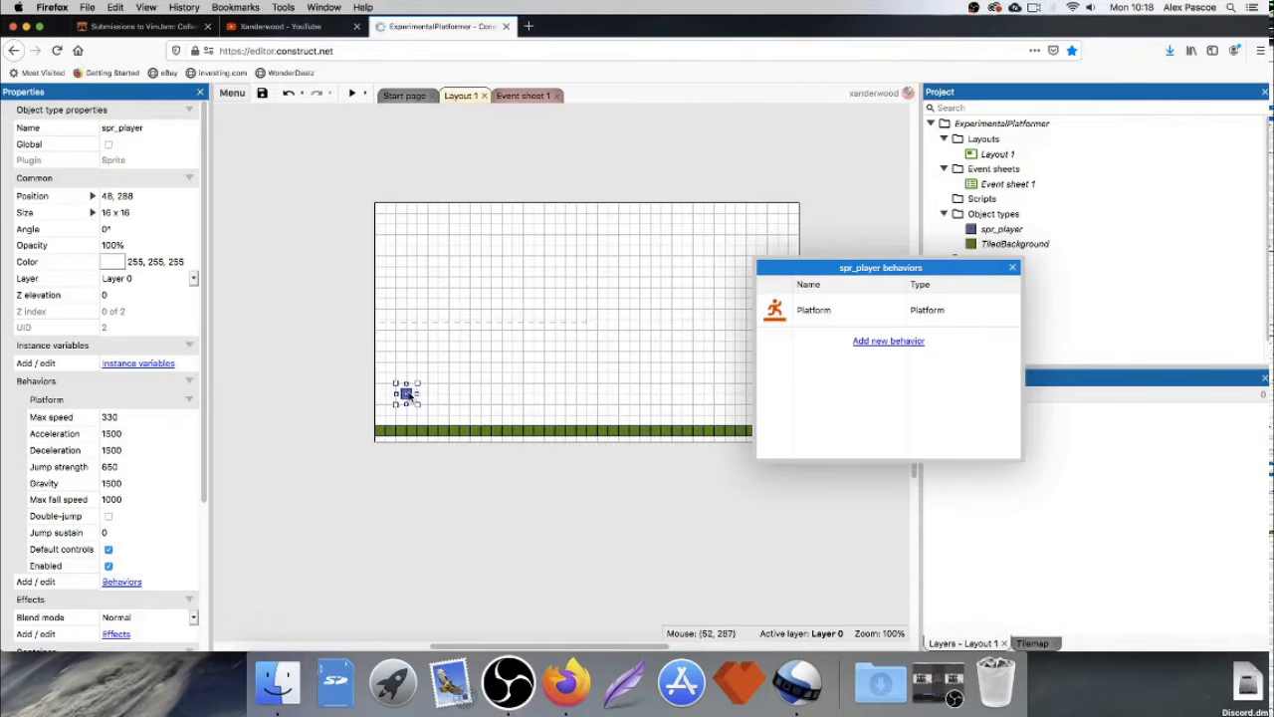
Add the Scroll To behavior to spr_player and close its behaviors dialog.
{"action": "left_click", "coordinate": [894, 342]}
{"action": "scroll", "coordinate": [683, 339], "scroll_direction": "down", "scroll_amount": 3}
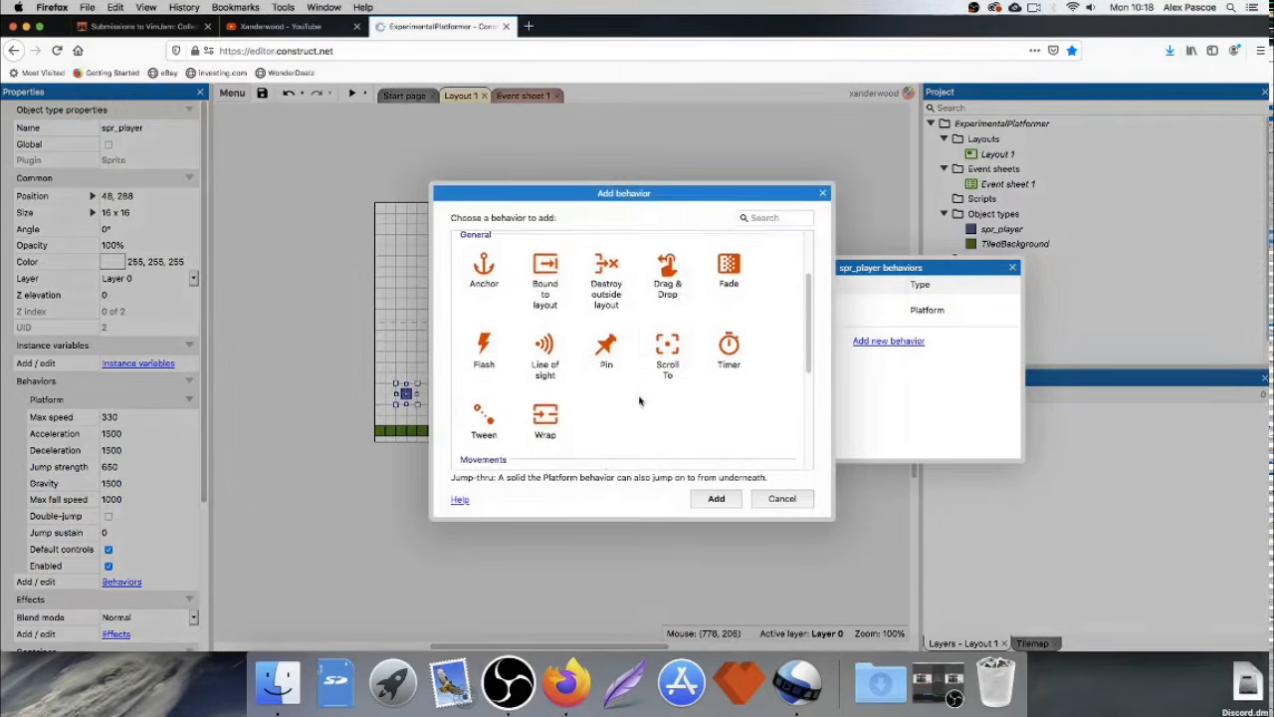
{"action": "left_click", "coordinate": [668, 343]}
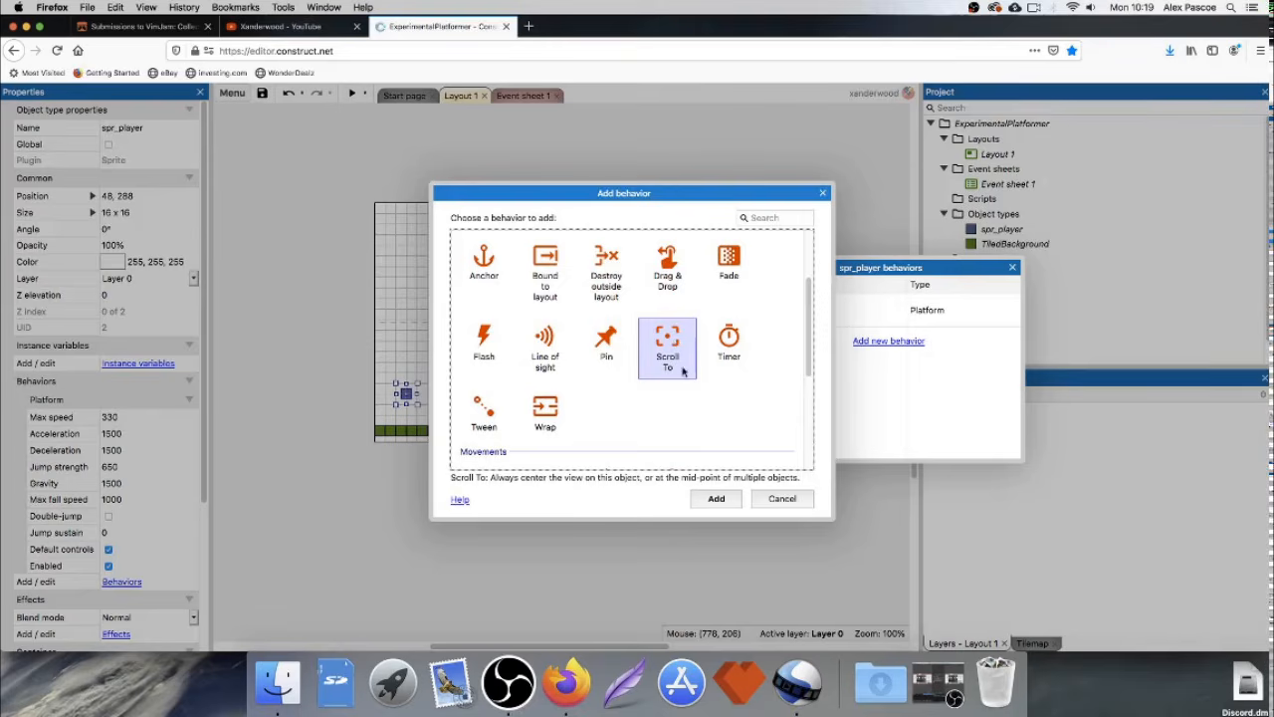
{"action": "left_click", "coordinate": [717, 500]}
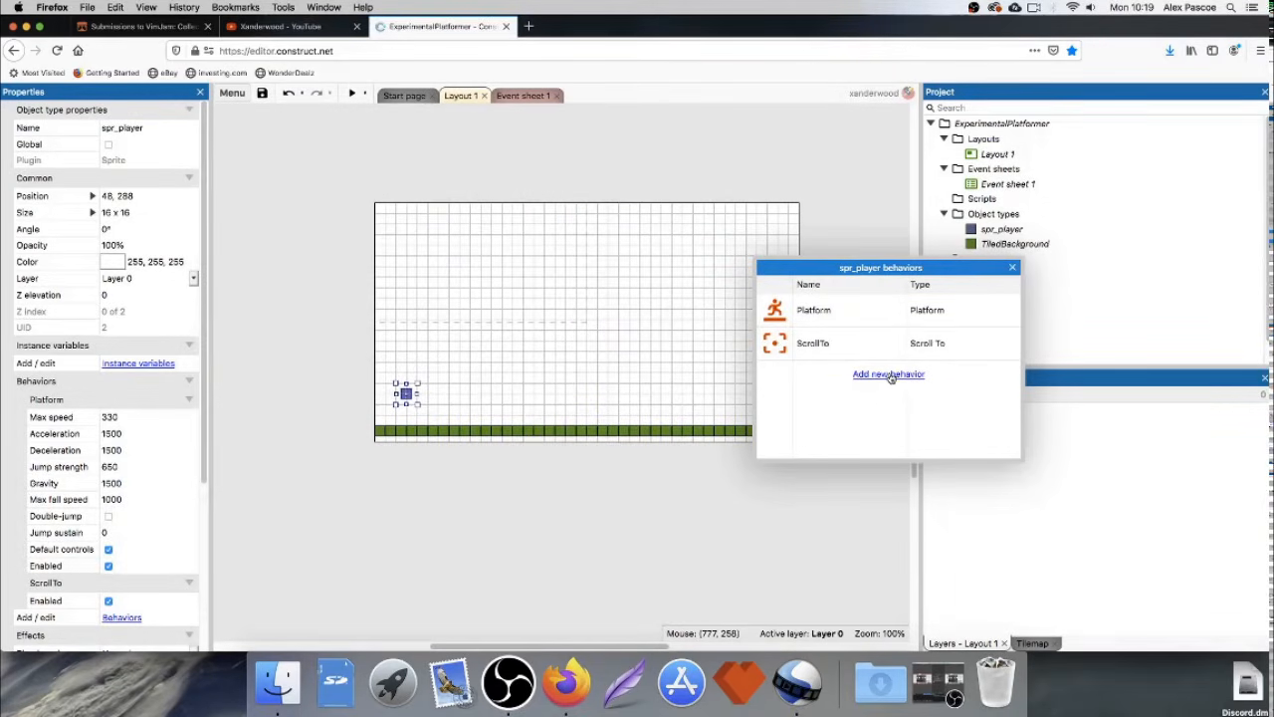
{"action": "left_click", "coordinate": [1013, 266]}
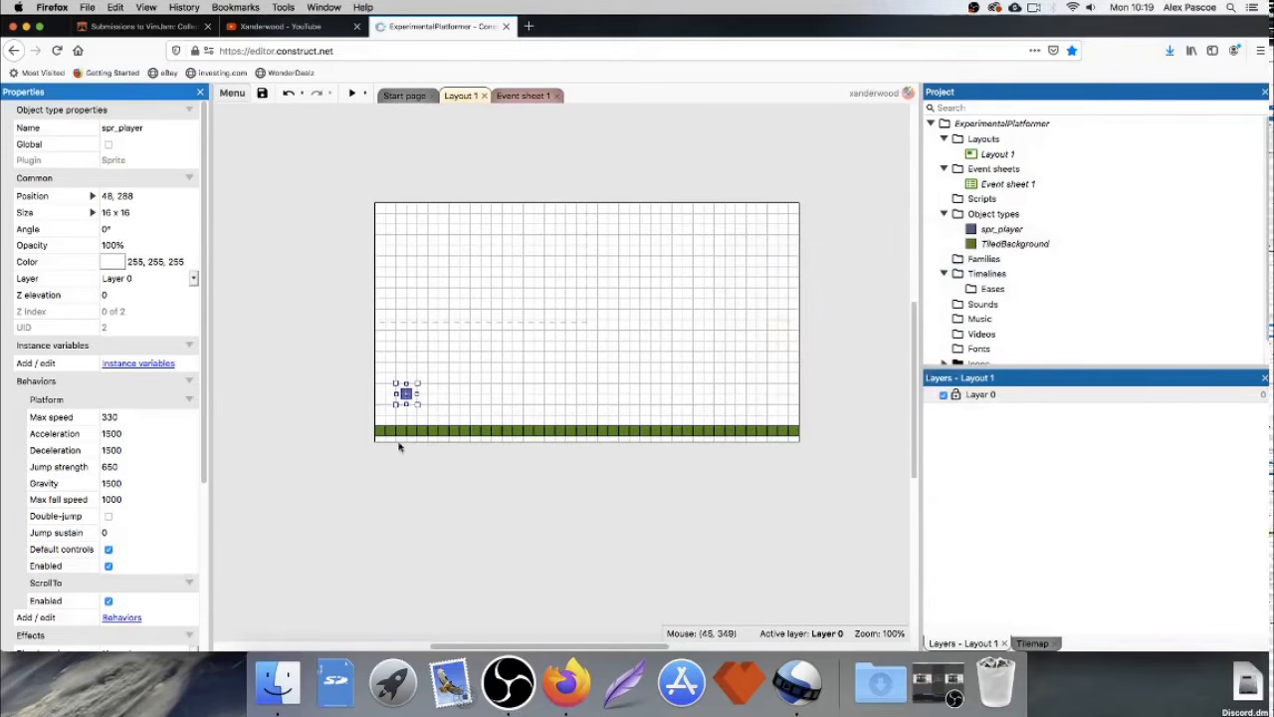
Rename the tiled background object as TB_ground.
{"action": "left_click", "coordinate": [432, 432]}
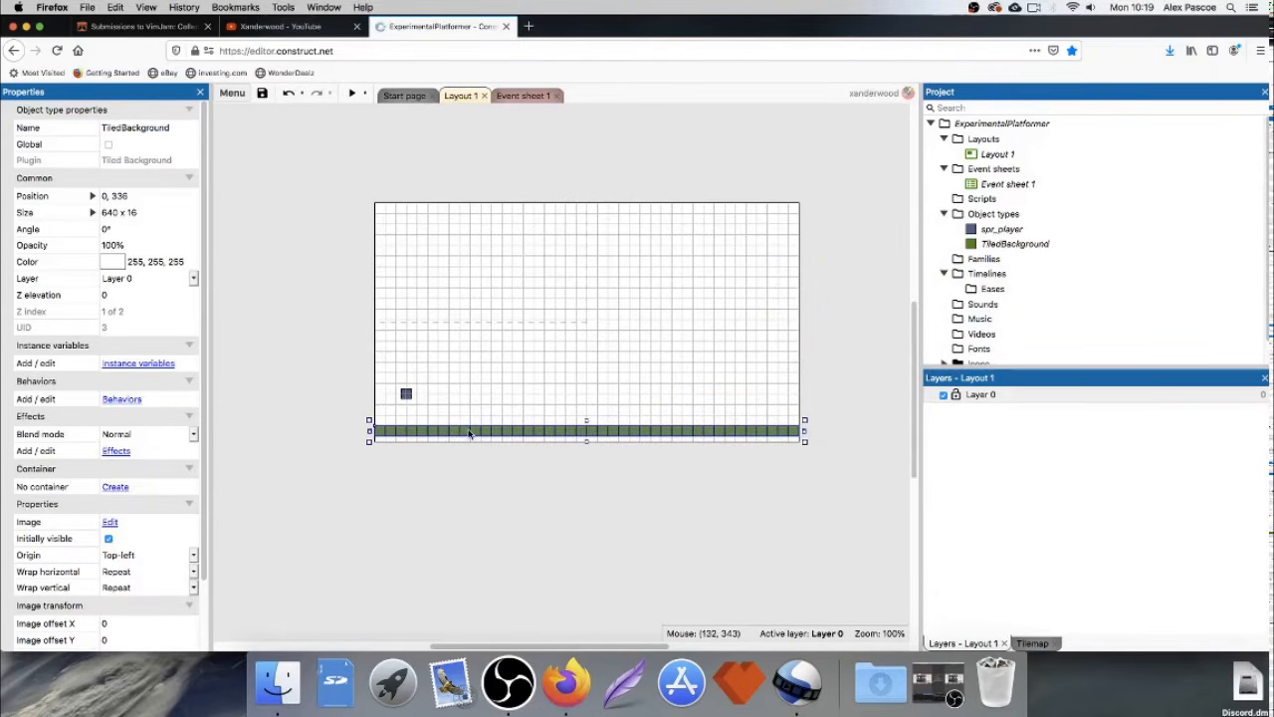
{"action": "left_click", "coordinate": [177, 128]}
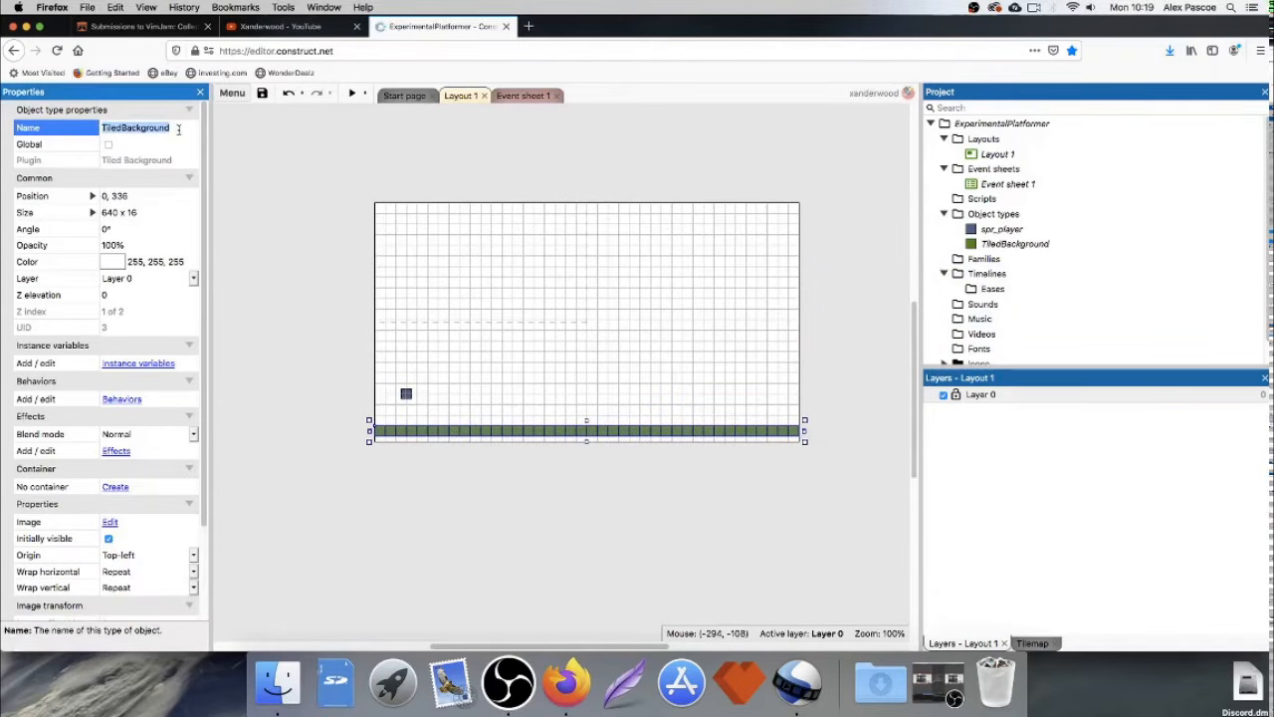
{"action": "type", "text": "TB"}
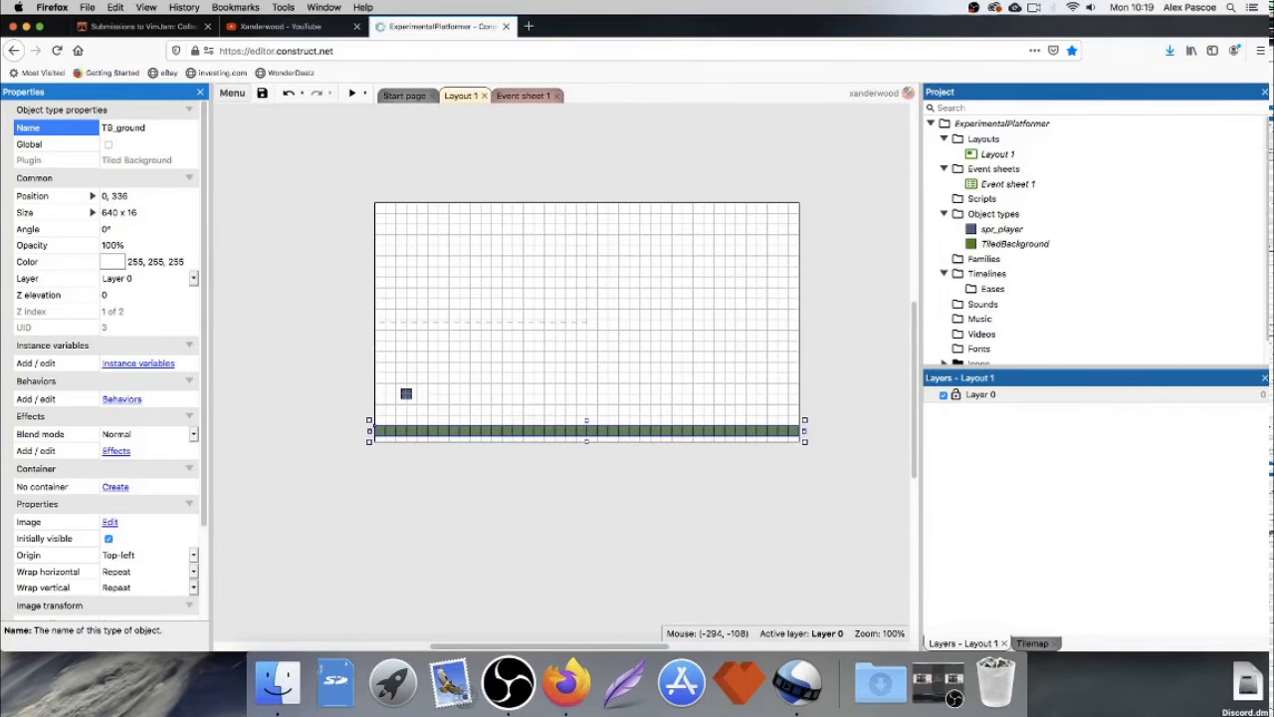
{"action": "key", "text": "Return"}
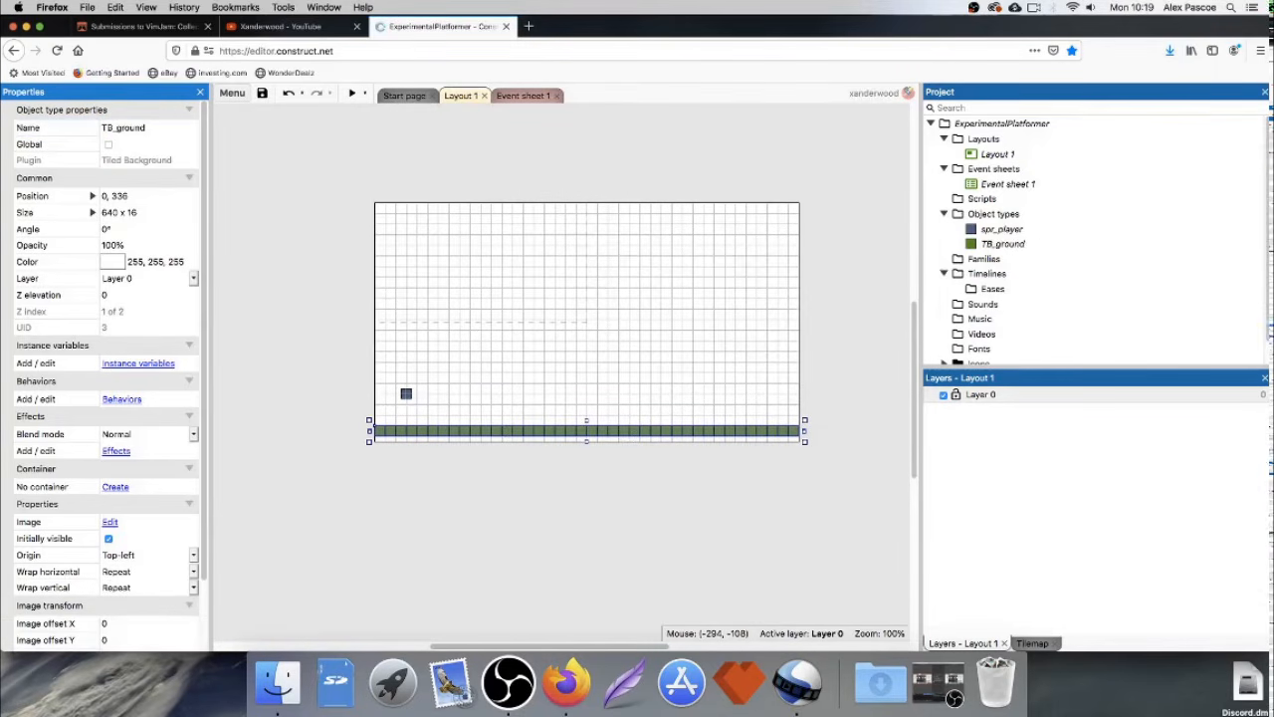
Add the Solid behavior to TB_ground, close its behaviors dialog and deselect the object.
{"action": "left_click", "coordinate": [120, 400]}
{"action": "left_click", "coordinate": [893, 309]}
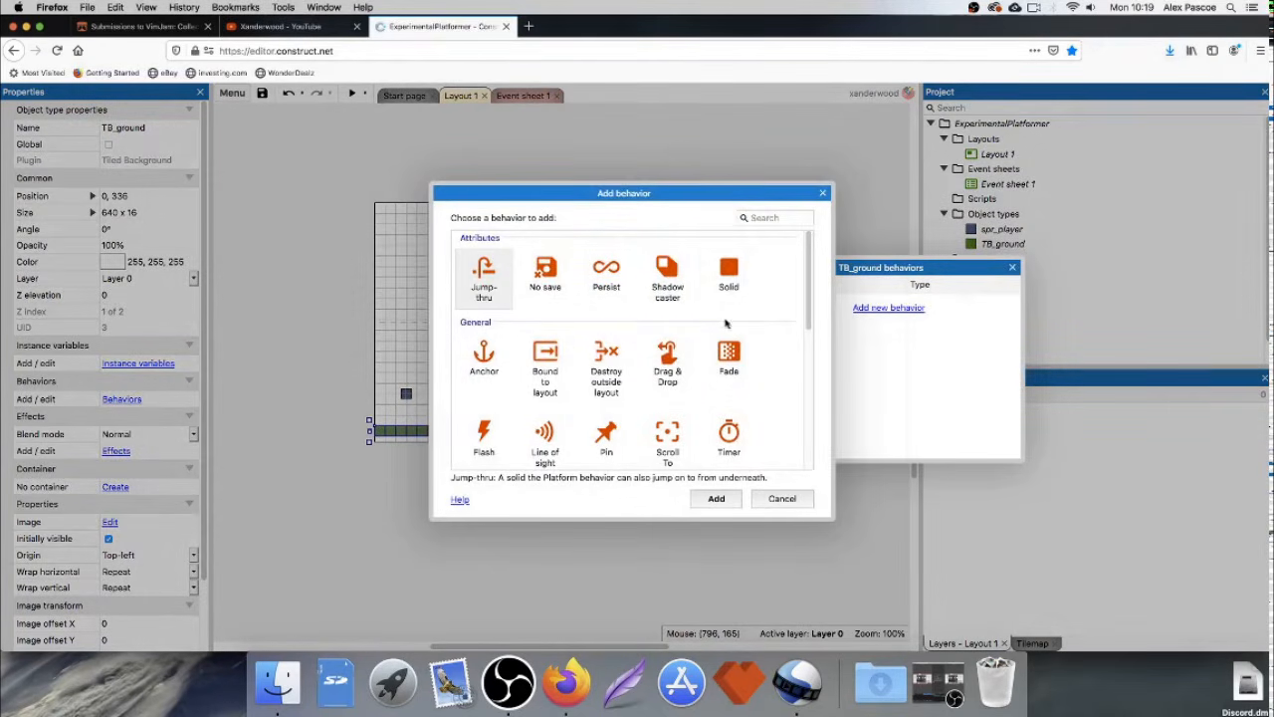
{"action": "double_click", "coordinate": [729, 271]}
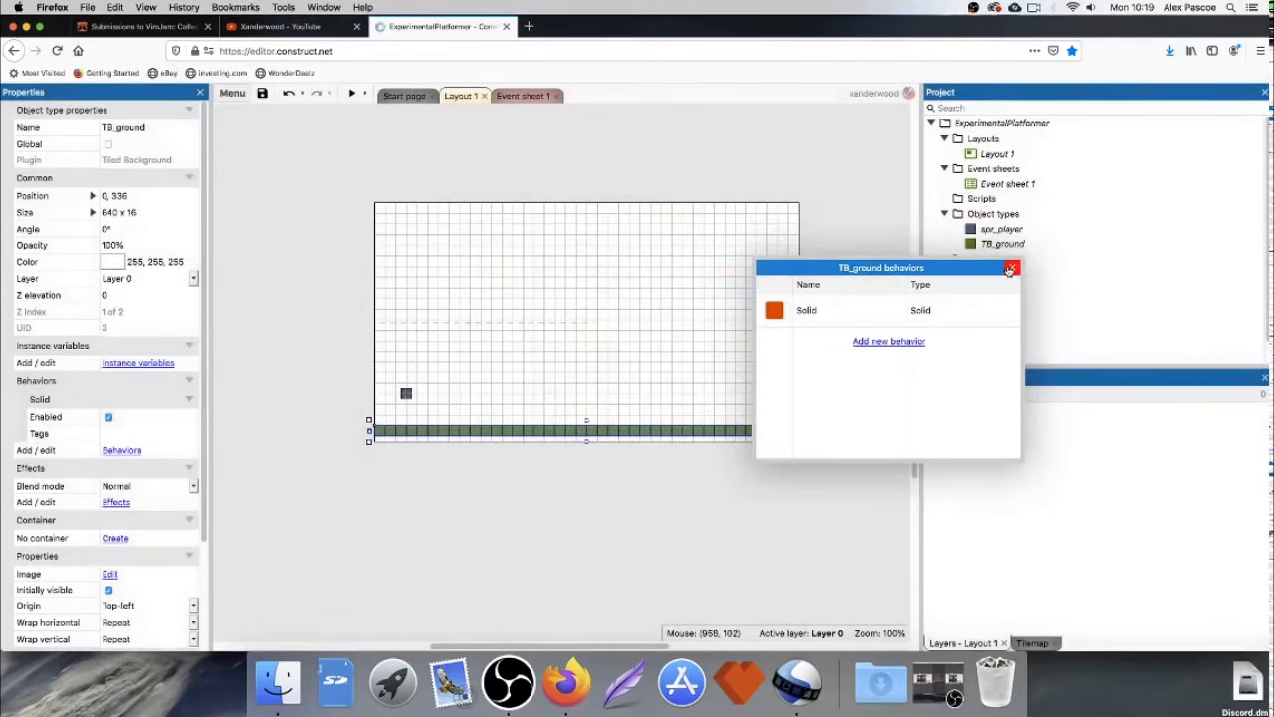
{"action": "left_click", "coordinate": [1010, 270]}
{"action": "left_click", "coordinate": [344, 343]}
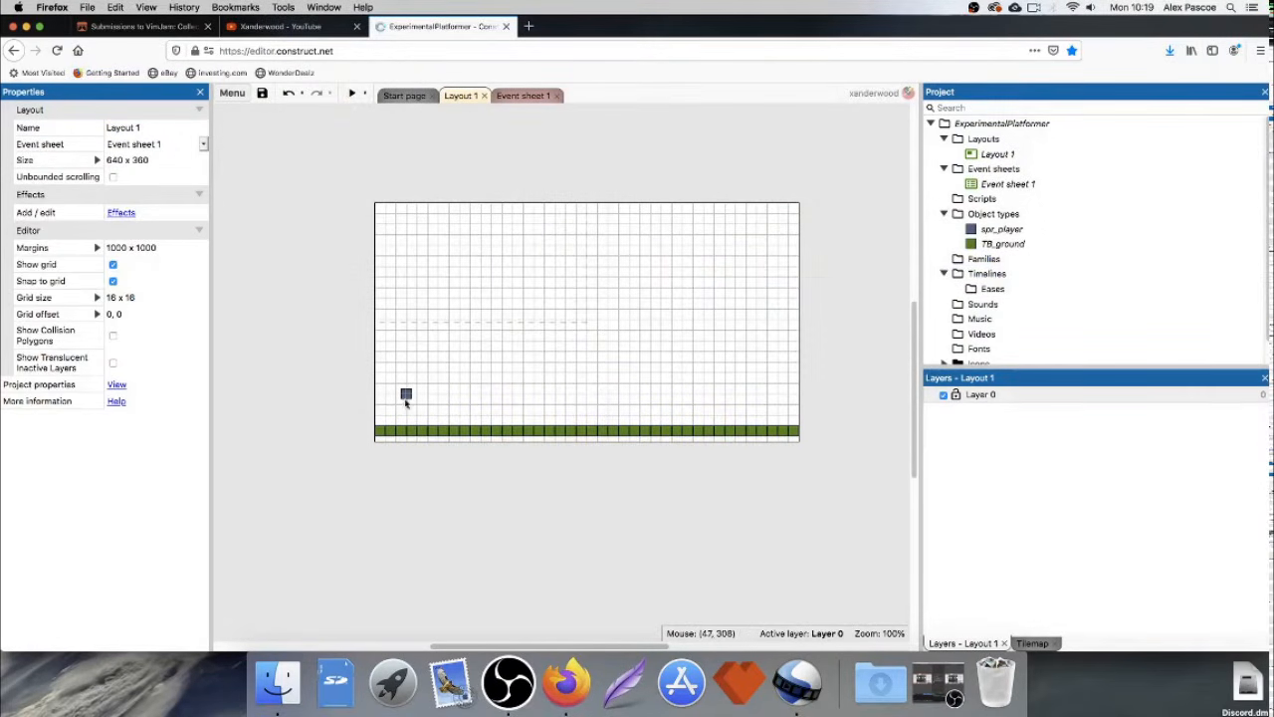
Preview the layout, walk the player back and forth along the ground, and close the preview window.
{"action": "left_click", "coordinate": [354, 93]}
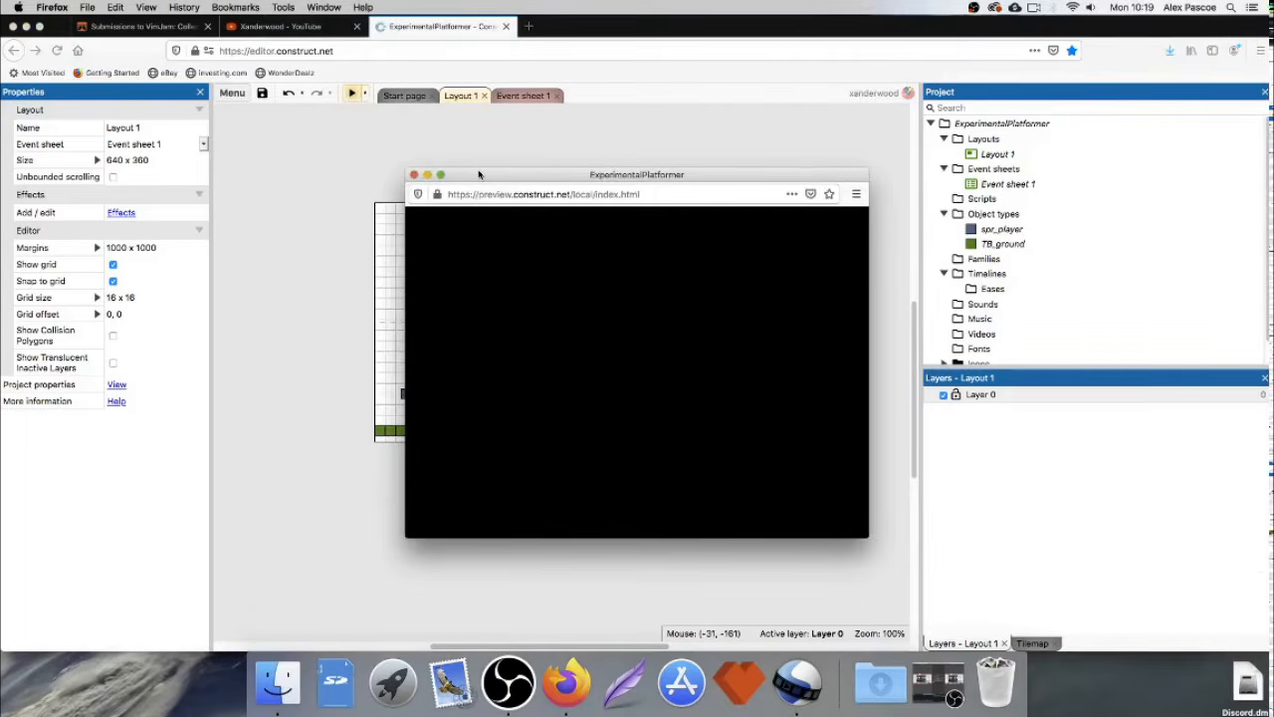
{"action": "left_click_drag", "start_coordinate": [479, 174], "coordinate": [422, 137]}
{"action": "key", "text": "Right"}
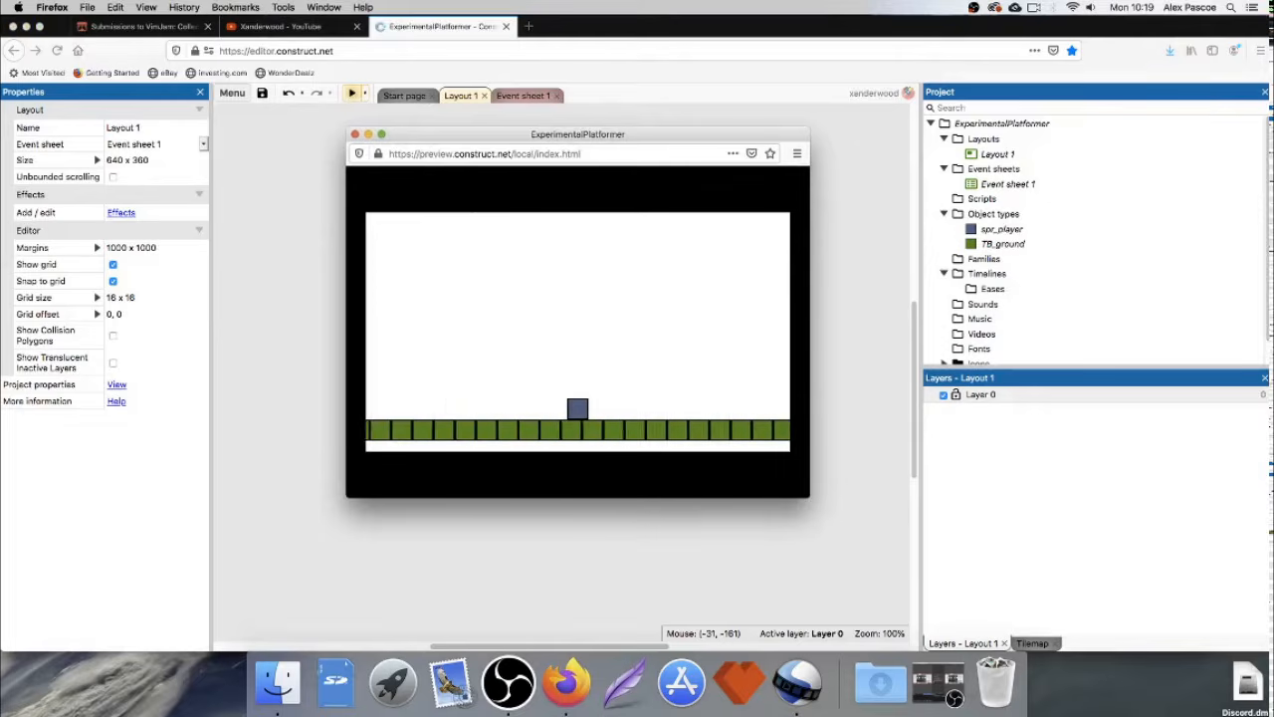
{"action": "key", "text": "Left"}
{"action": "key", "text": "Right"}
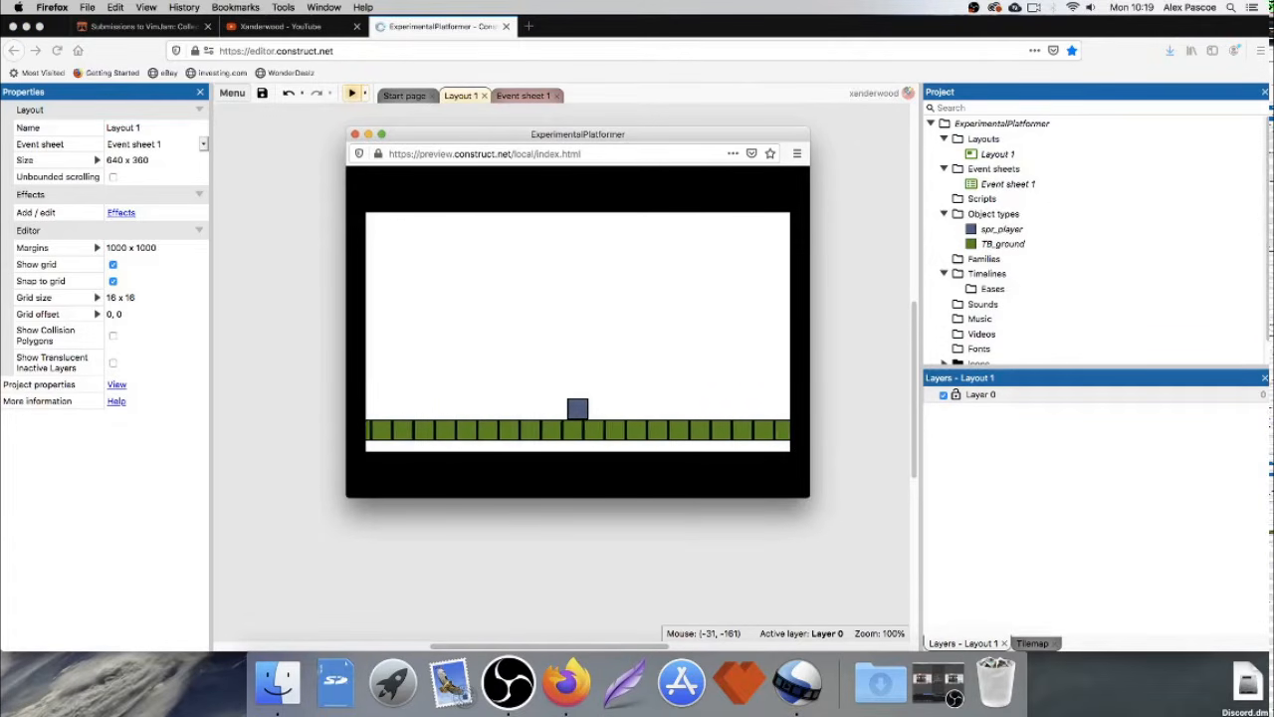
{"action": "key", "text": "Right"}
{"action": "key", "text": "Left"}
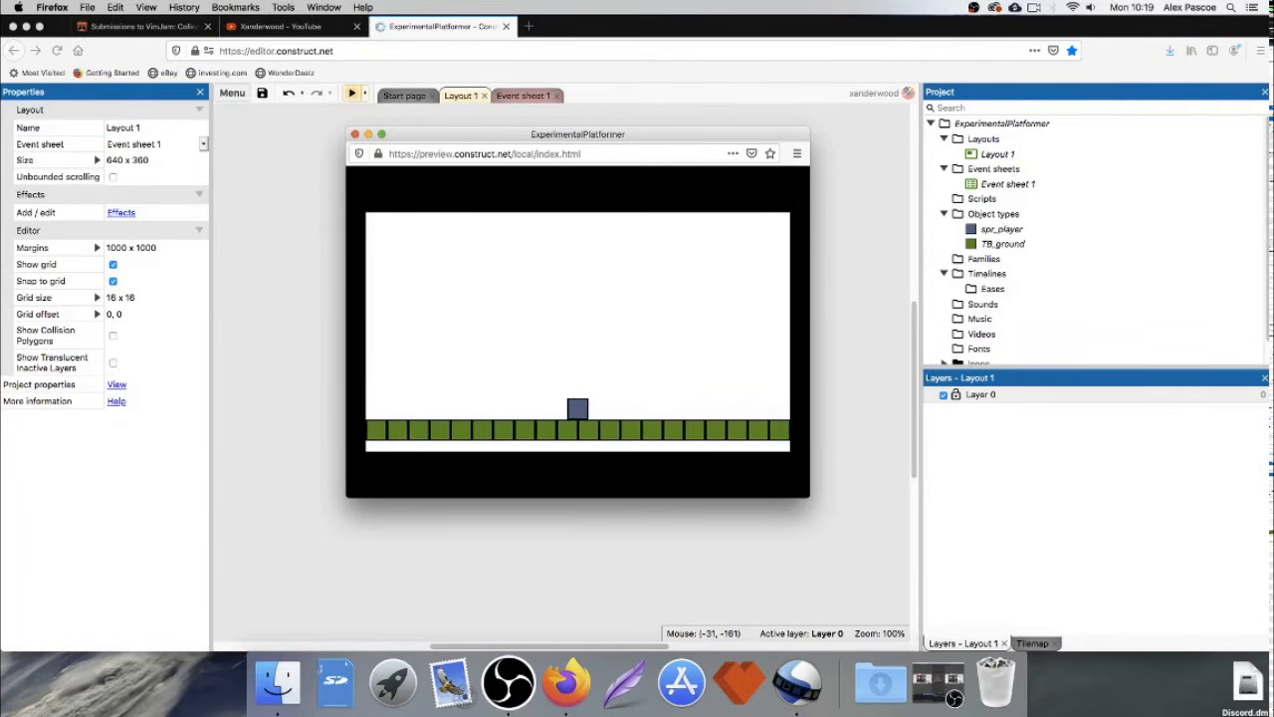
{"action": "key", "text": "Left"}
{"action": "key", "text": "Left"}
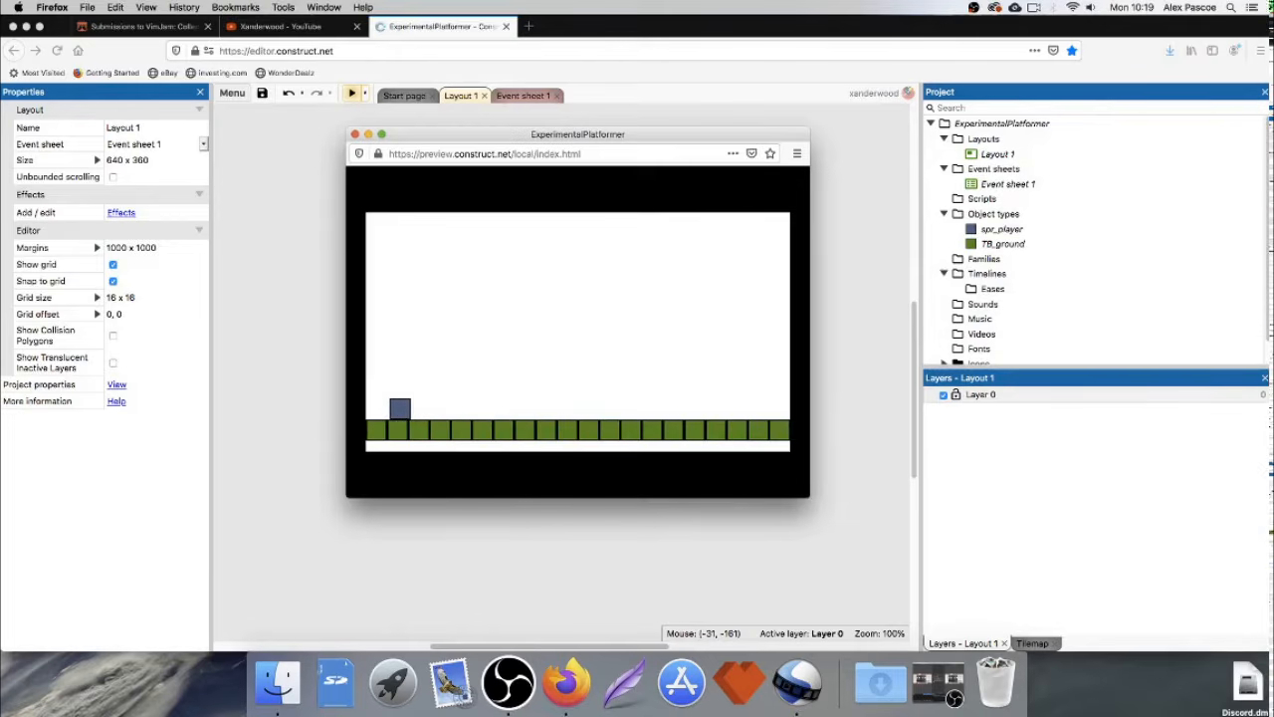
{"action": "key", "text": "Left"}
{"action": "left_click", "coordinate": [355, 135]}
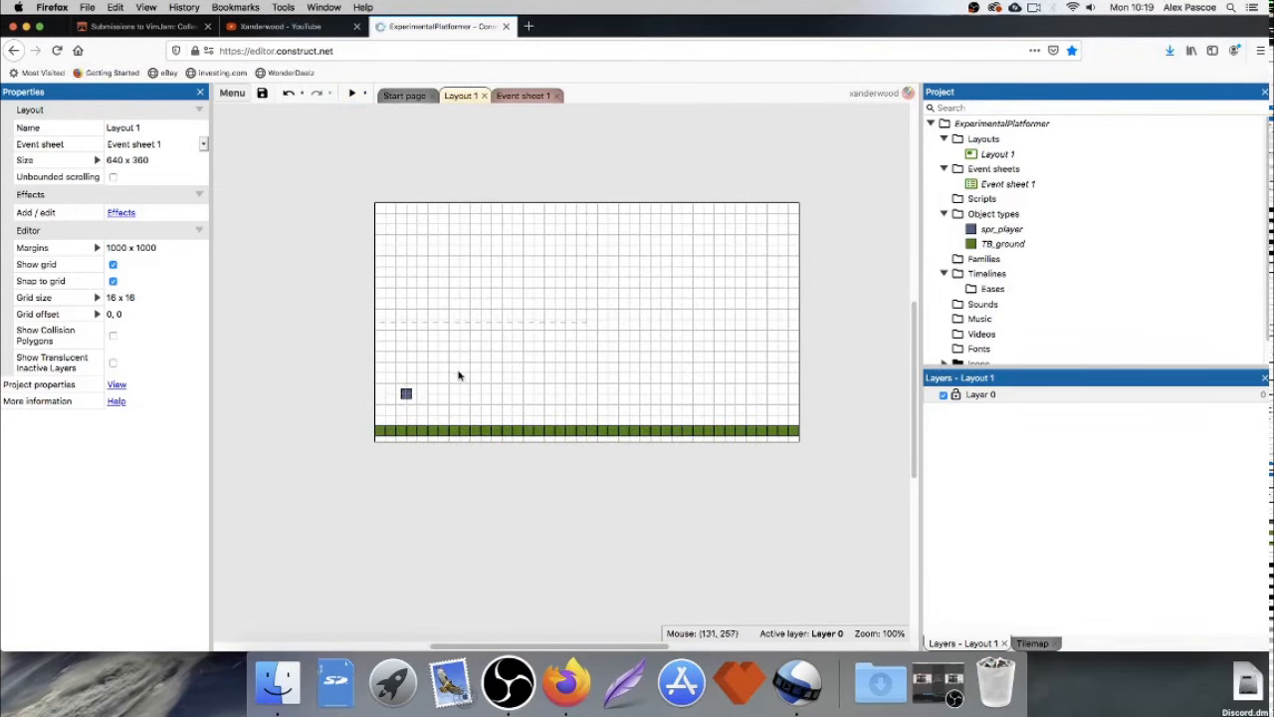
Add the Wrap behavior to spr_player and move the sprite one grid cell down to position 48, 304.
{"action": "left_click", "coordinate": [406, 395]}
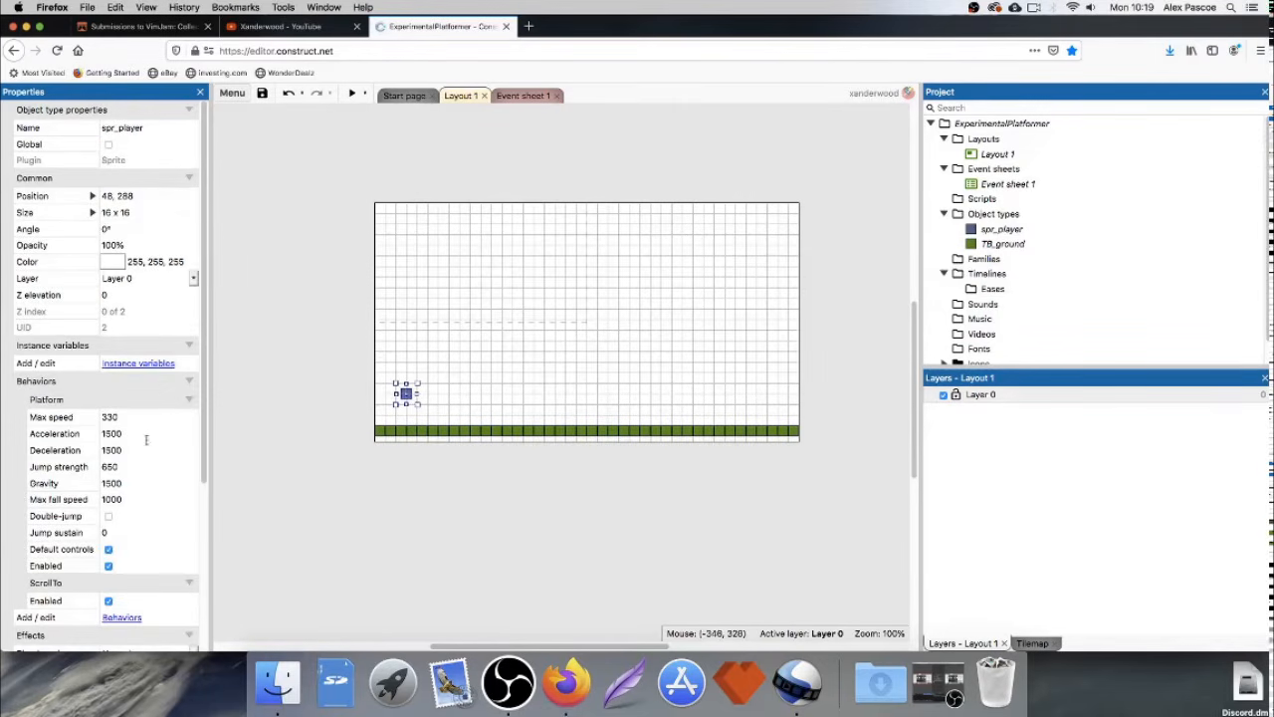
{"action": "scroll", "coordinate": [145, 439], "scroll_direction": "down", "scroll_amount": 3}
{"action": "left_click", "coordinate": [123, 490]}
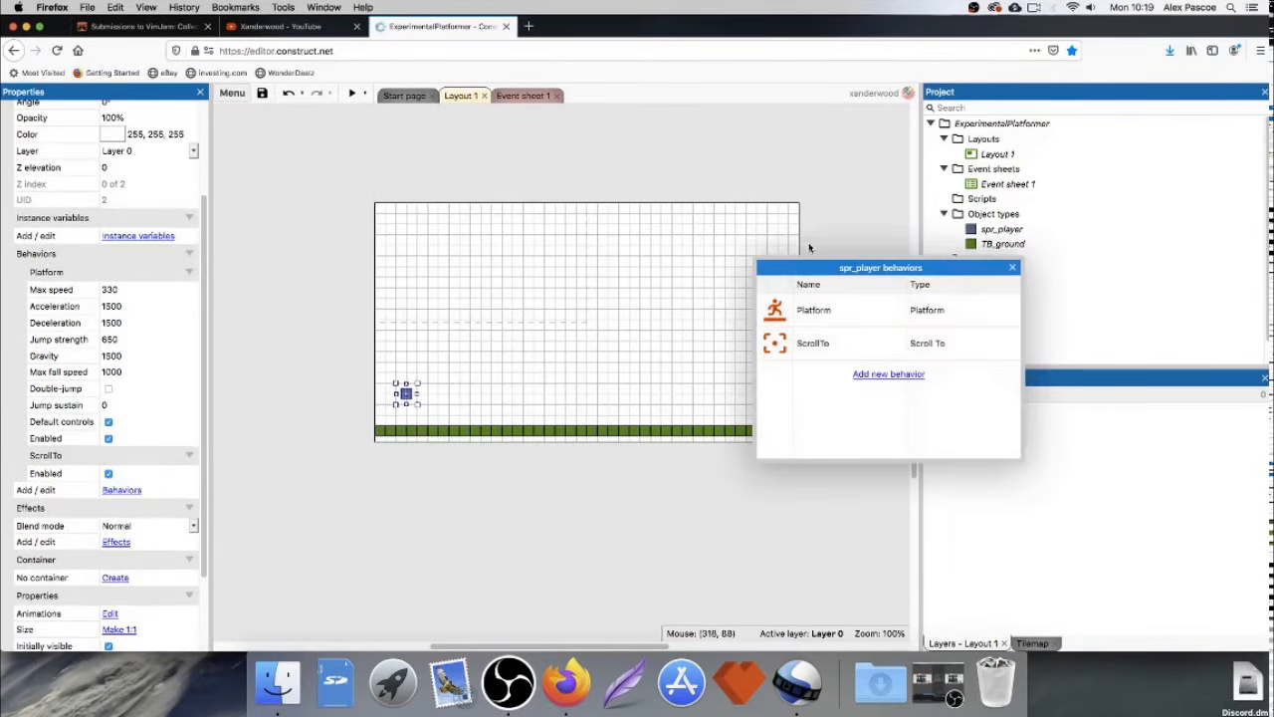
{"action": "left_click", "coordinate": [902, 377]}
{"action": "scroll", "coordinate": [741, 318], "scroll_direction": "down", "scroll_amount": 2}
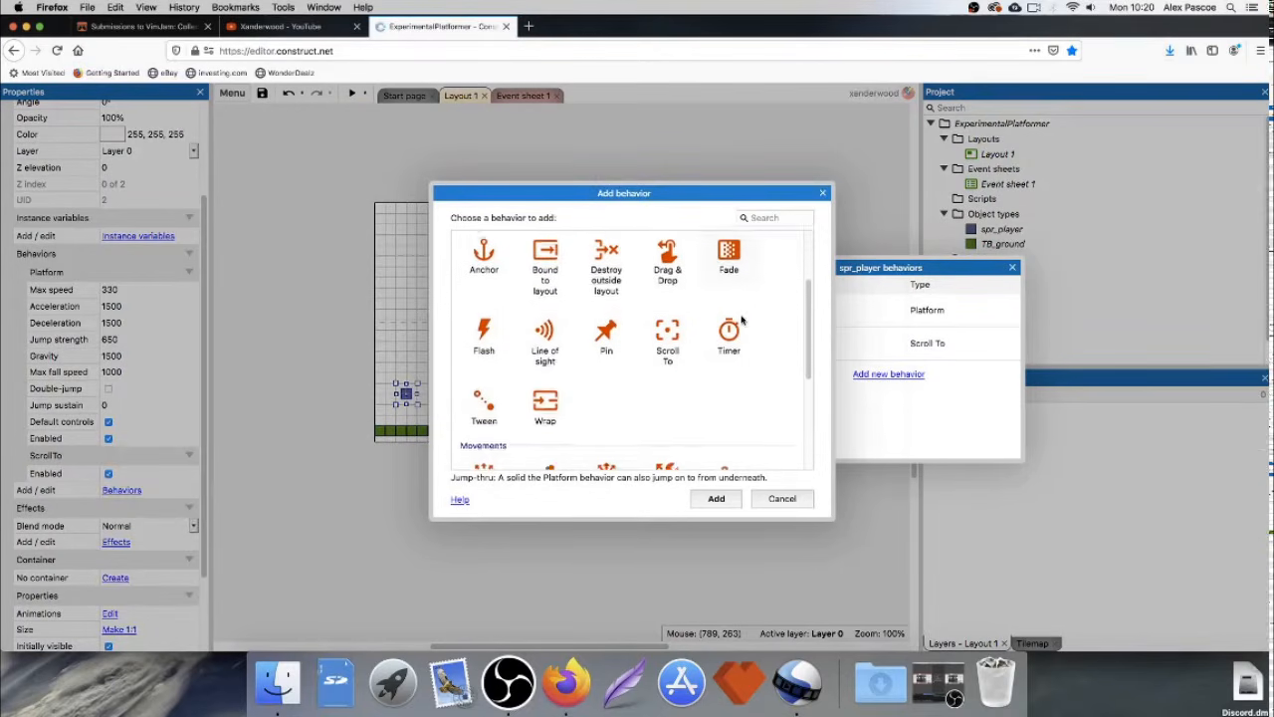
{"action": "double_click", "coordinate": [546, 408]}
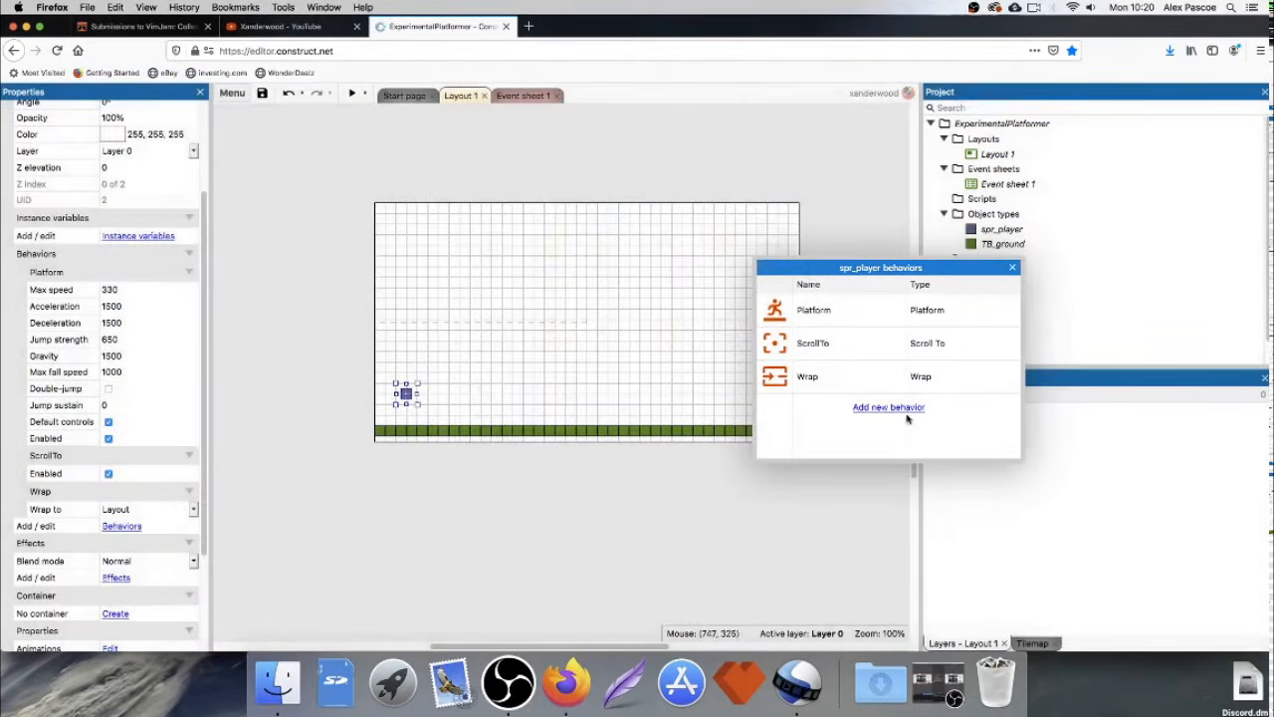
{"action": "left_click", "coordinate": [1013, 267]}
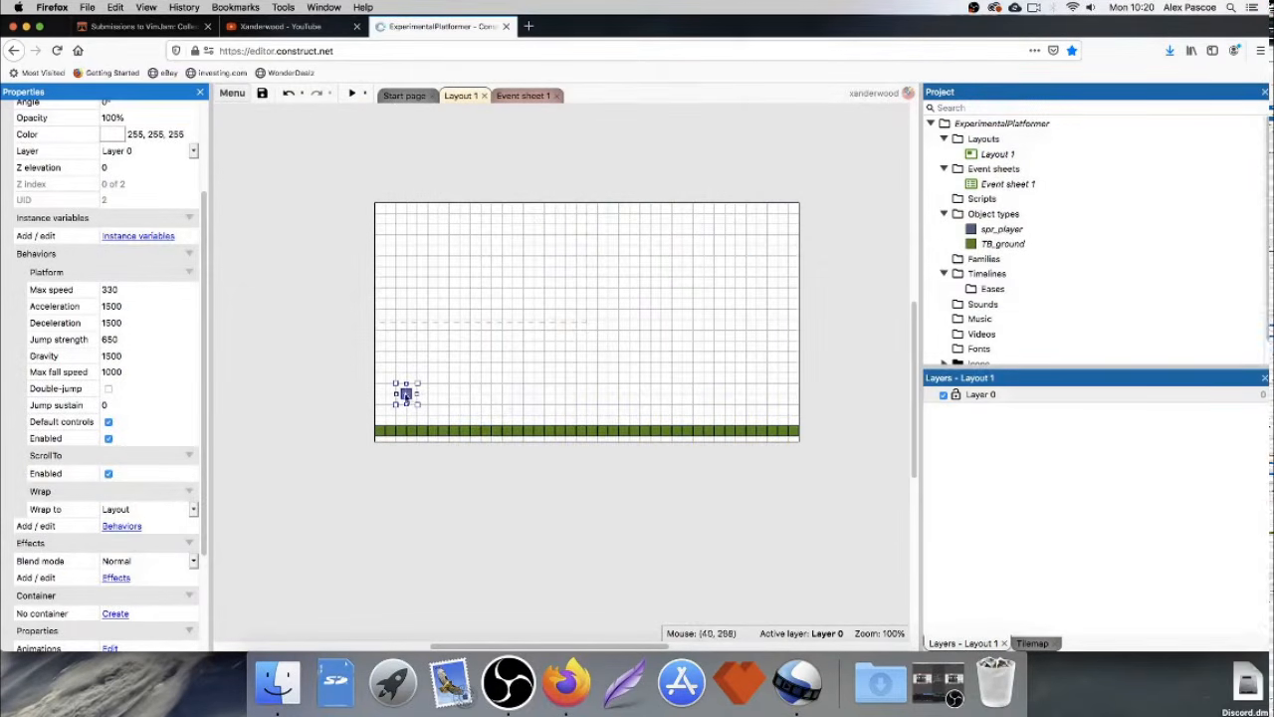
{"action": "mouse_move", "coordinate": [405, 394]}
{"action": "left_mouse_down"}
{"action": "mouse_move", "coordinate": [352, 404]}
{"action": "mouse_move", "coordinate": [683, 478]}
{"action": "mouse_move", "coordinate": [820, 426]}
{"action": "mouse_move", "coordinate": [734, 404]}
{"action": "mouse_move", "coordinate": [406, 405]}
{"action": "left_mouse_up"}
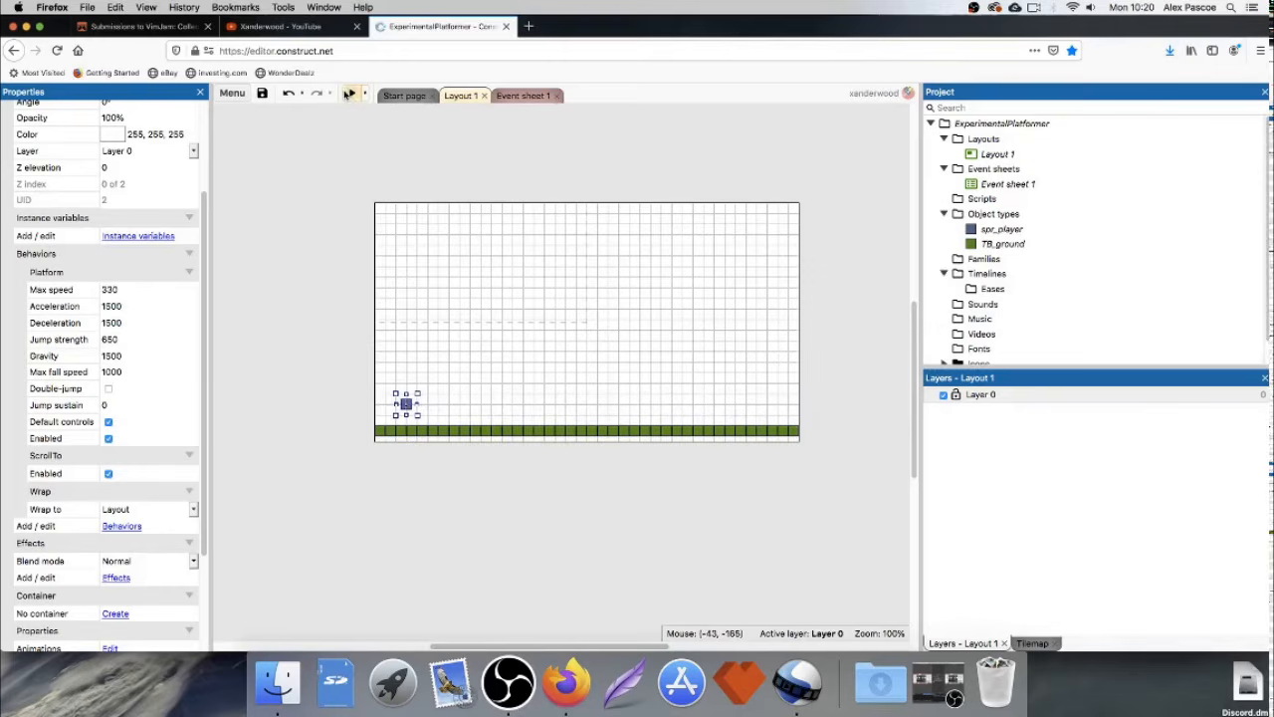
Preview the layout in an enlarged window, test running past the layout edges and jumping, and close the preview.
{"action": "left_click", "coordinate": [350, 93]}
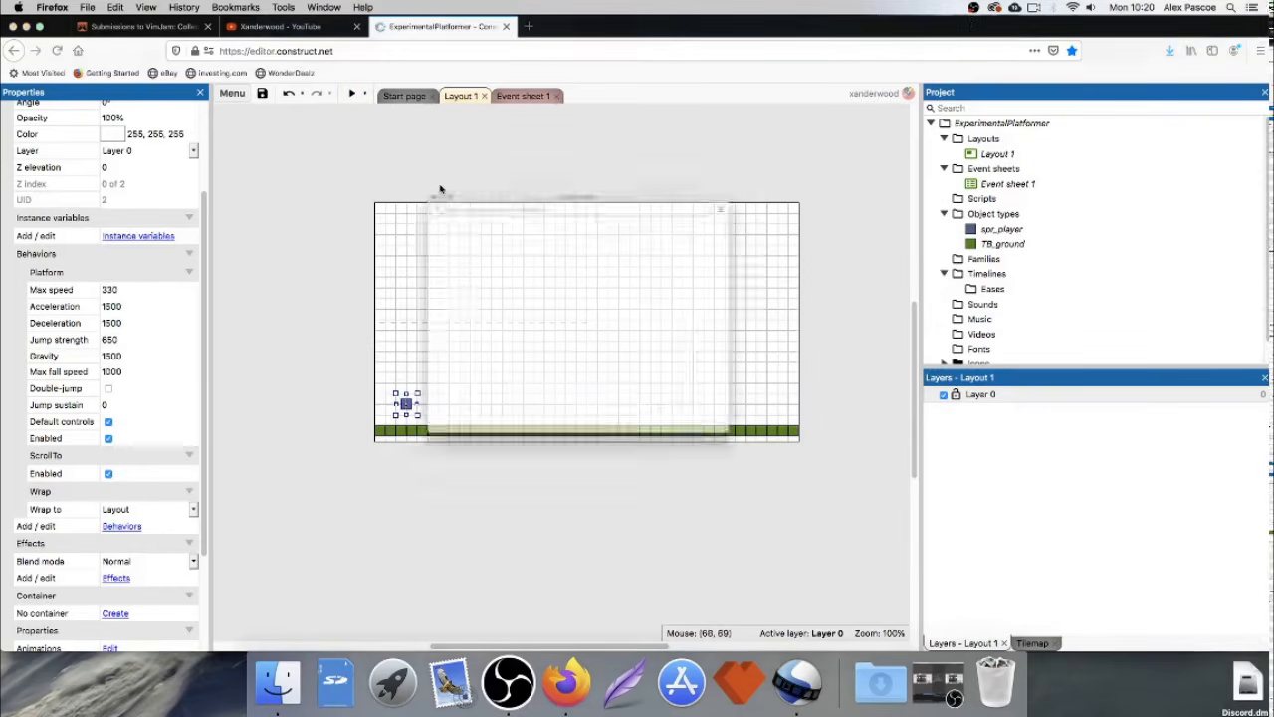
{"action": "left_click_drag", "start_coordinate": [285, 84], "coordinate": [193, 27]}
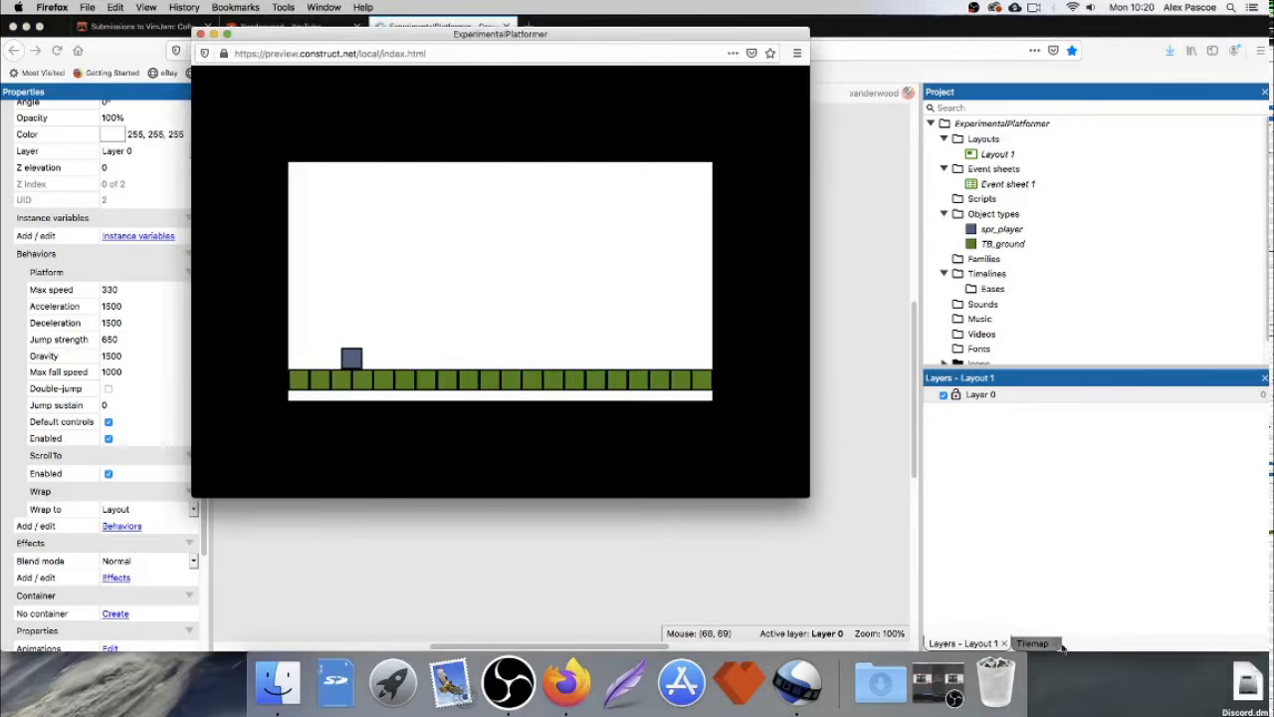
{"action": "left_click_drag", "start_coordinate": [813, 500], "coordinate": [1113, 615]}
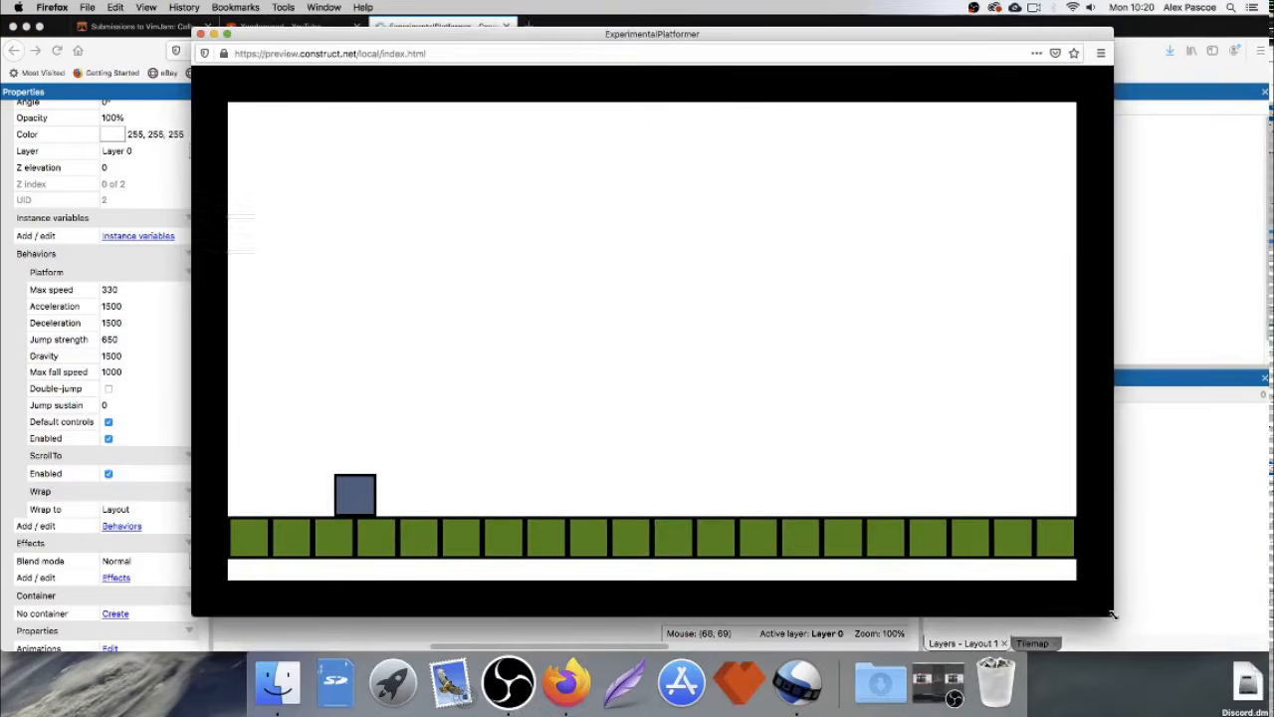
{"action": "key", "text": "Left"}
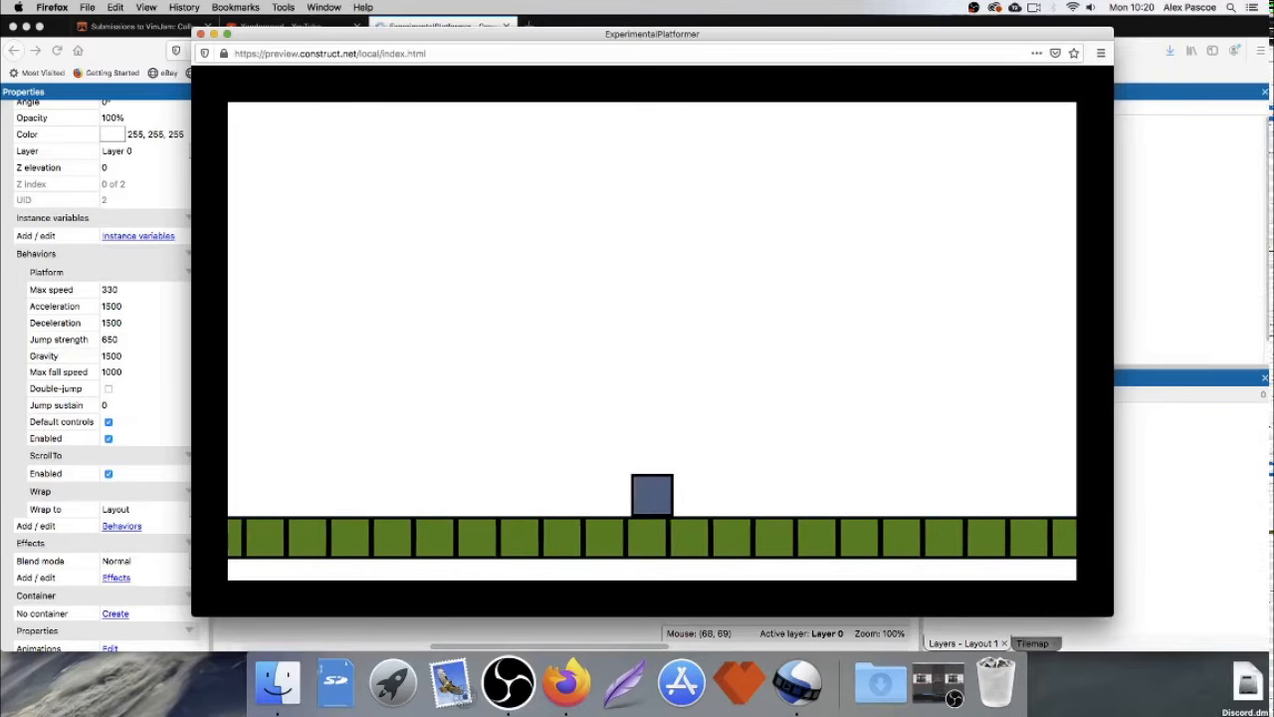
{"action": "key", "text": "Left"}
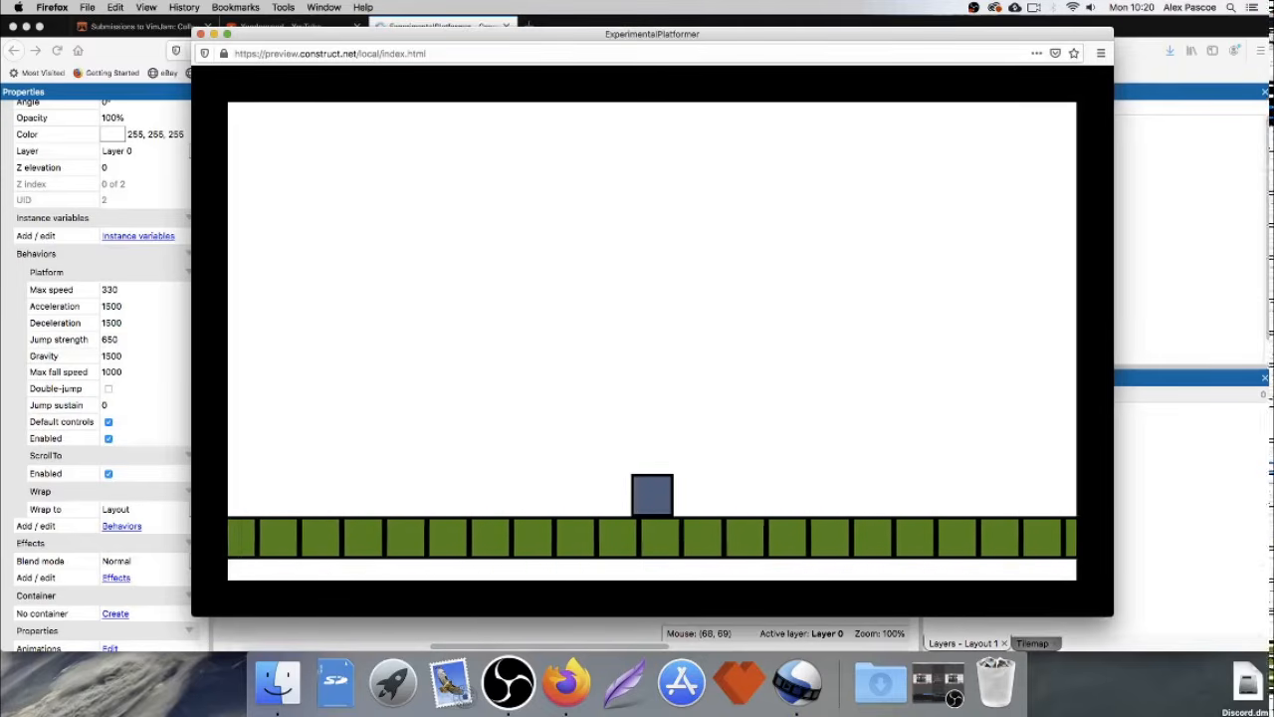
{"action": "key", "text": "Left"}
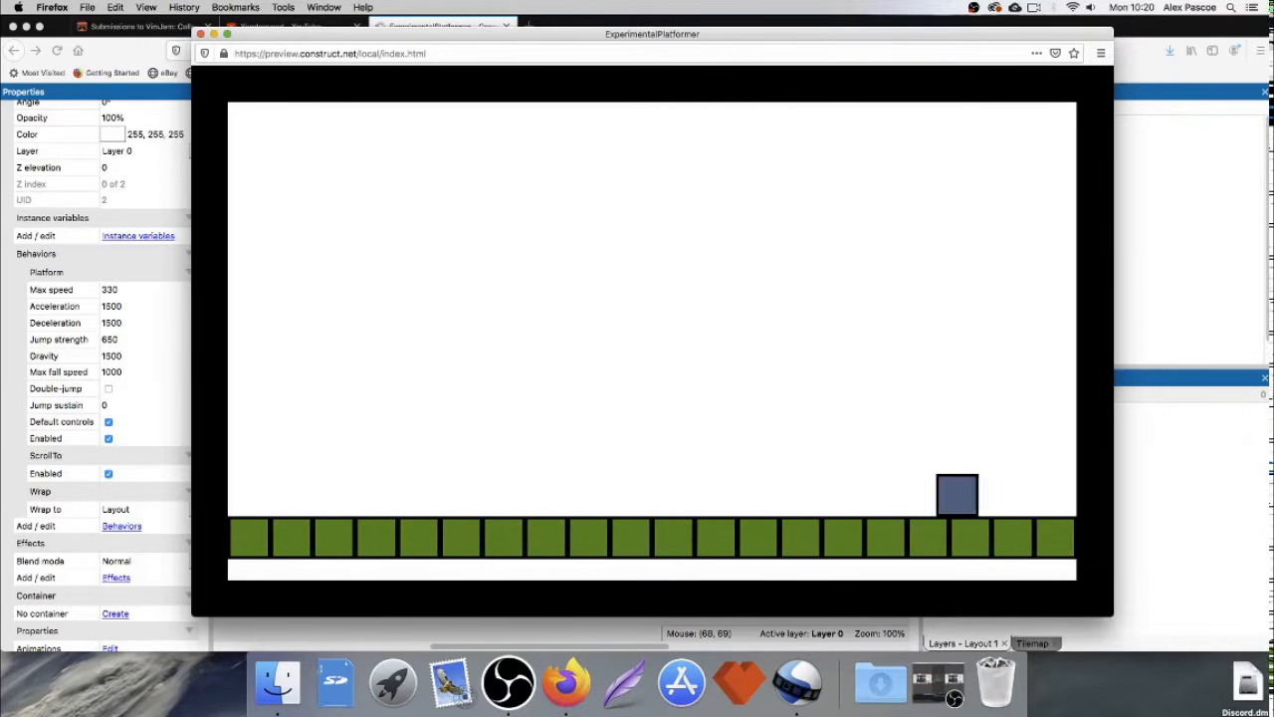
{"action": "key", "text": "Left"}
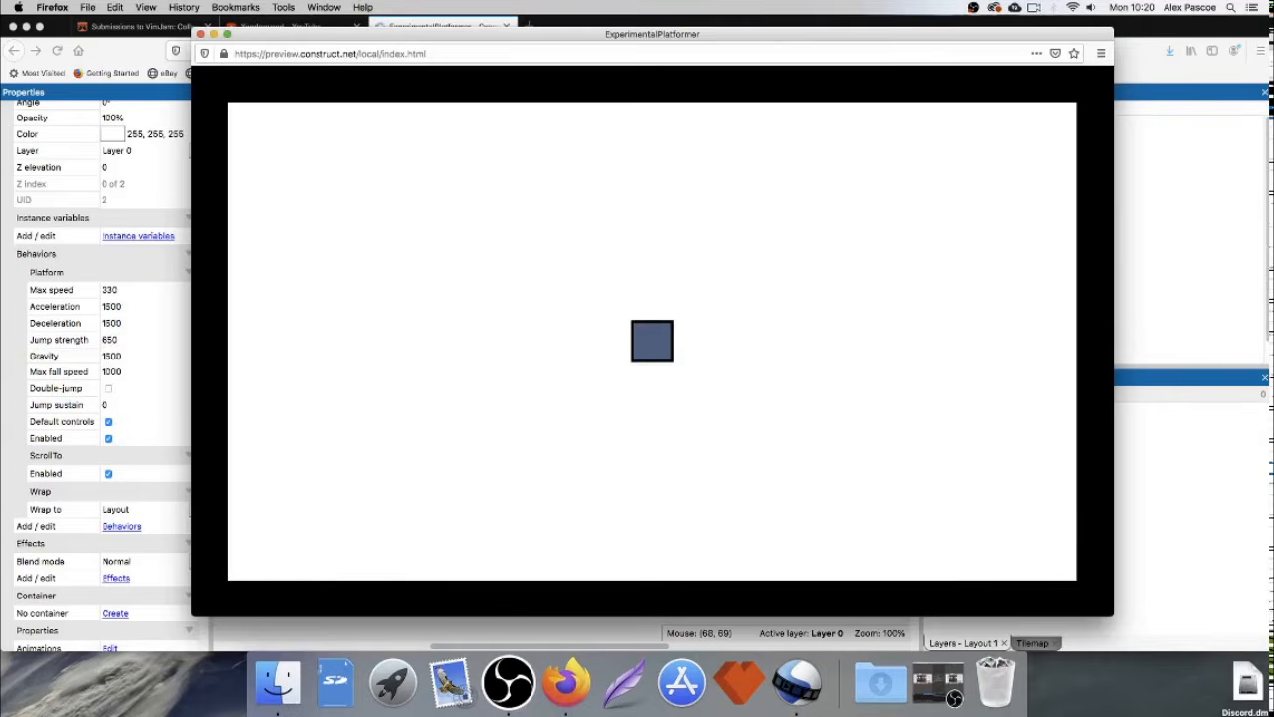
{"action": "key", "text": "Left"}
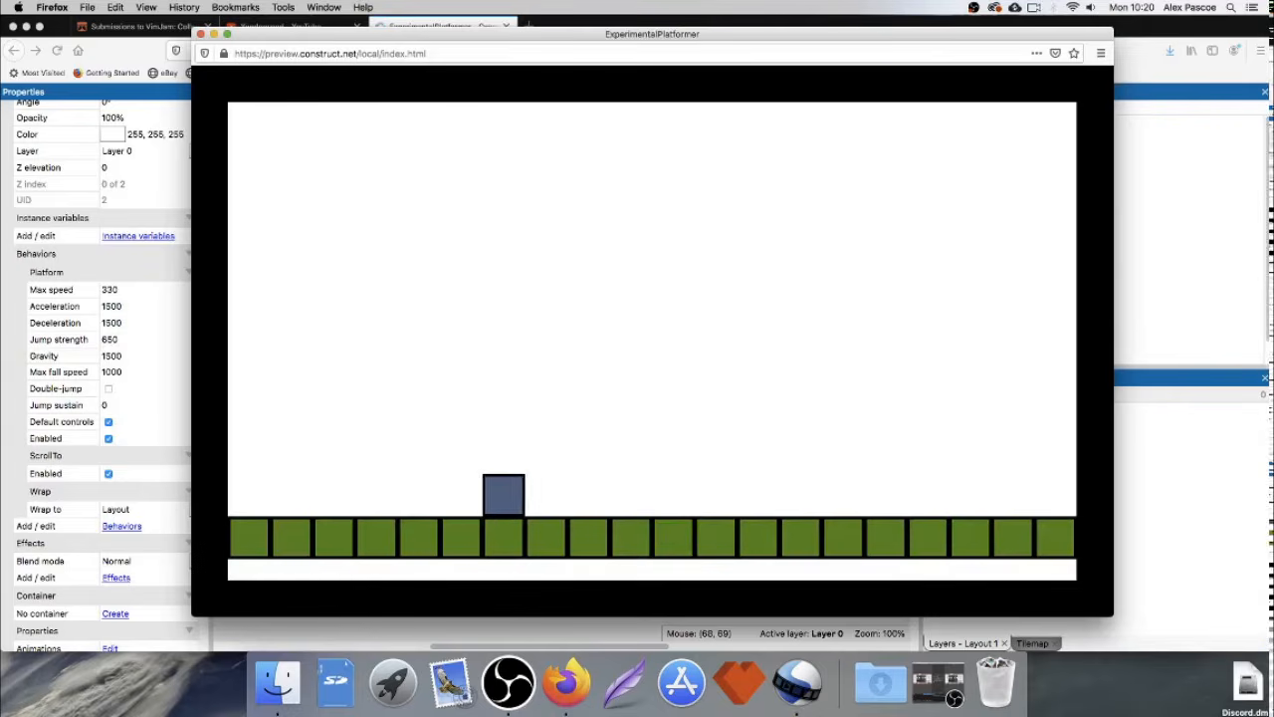
{"action": "key", "text": "Right"}
{"action": "key", "text": "Up"}
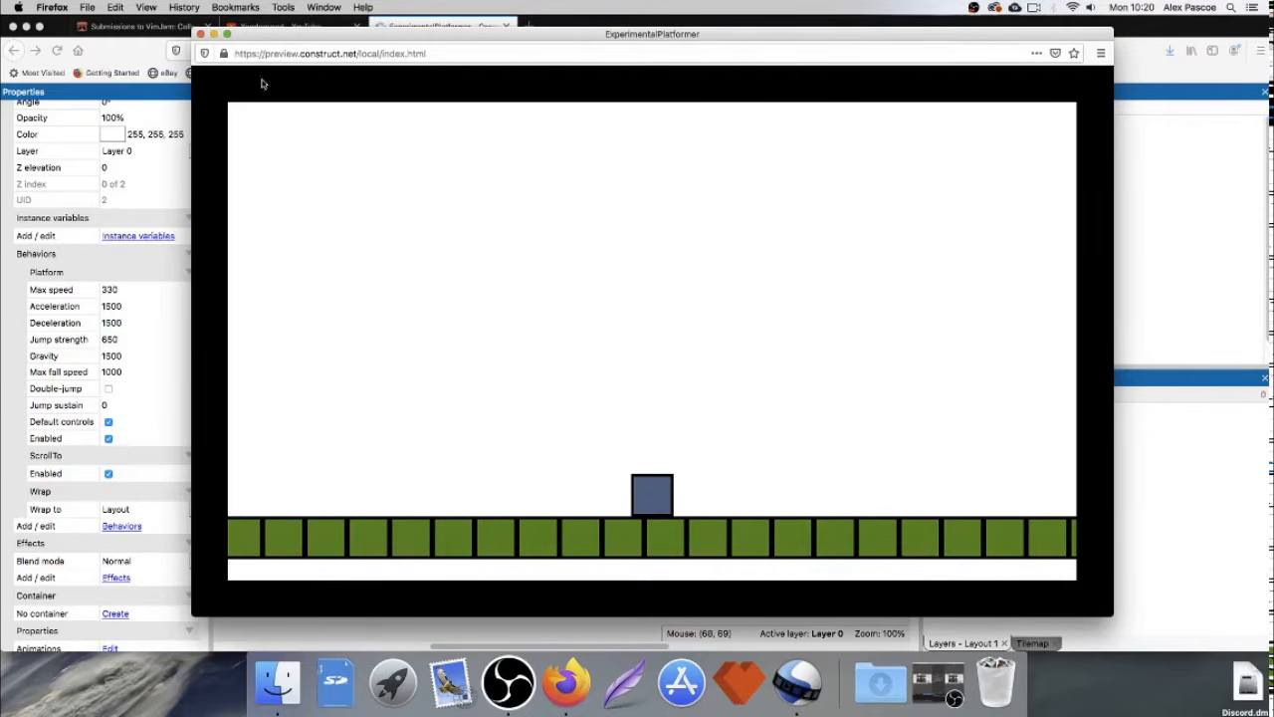
{"action": "left_click", "coordinate": [200, 34]}
Set the deceleration of spr_player's Platform behavior to 200.
{"action": "scroll", "coordinate": [143, 350], "scroll_direction": "down", "scroll_amount": 2}
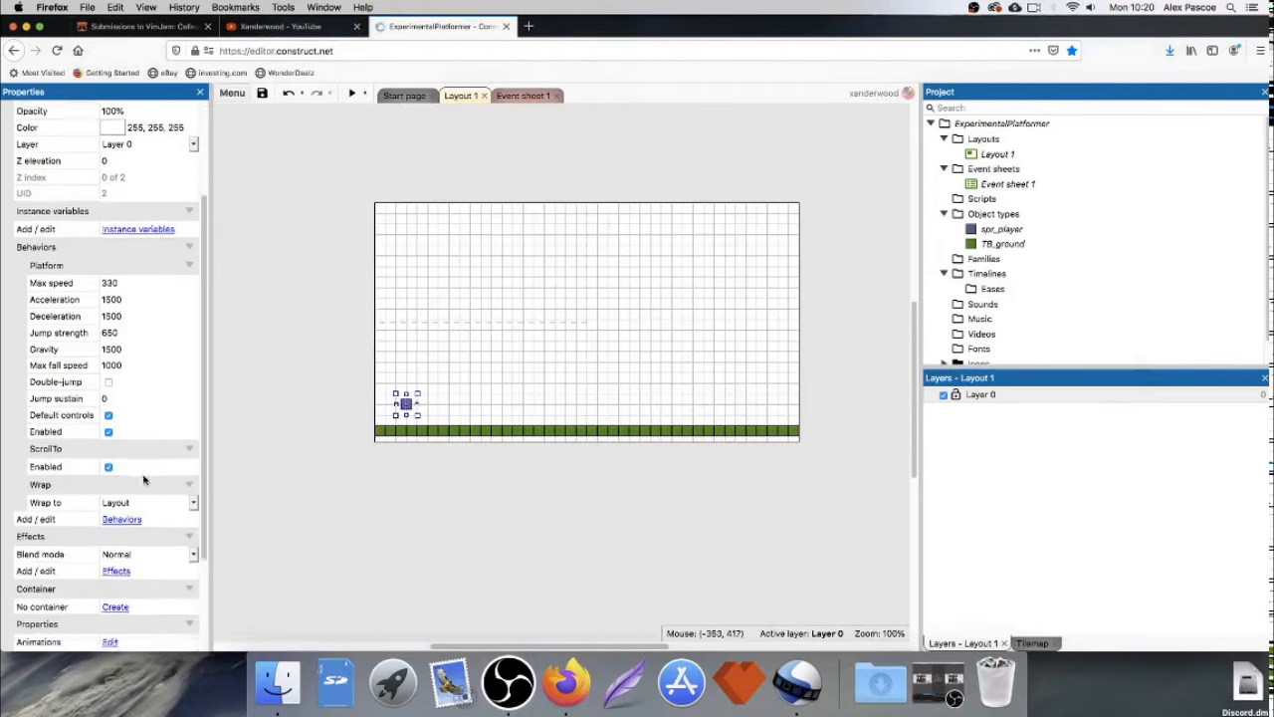
{"action": "scroll", "coordinate": [111, 270], "scroll_direction": "up", "scroll_amount": 7}
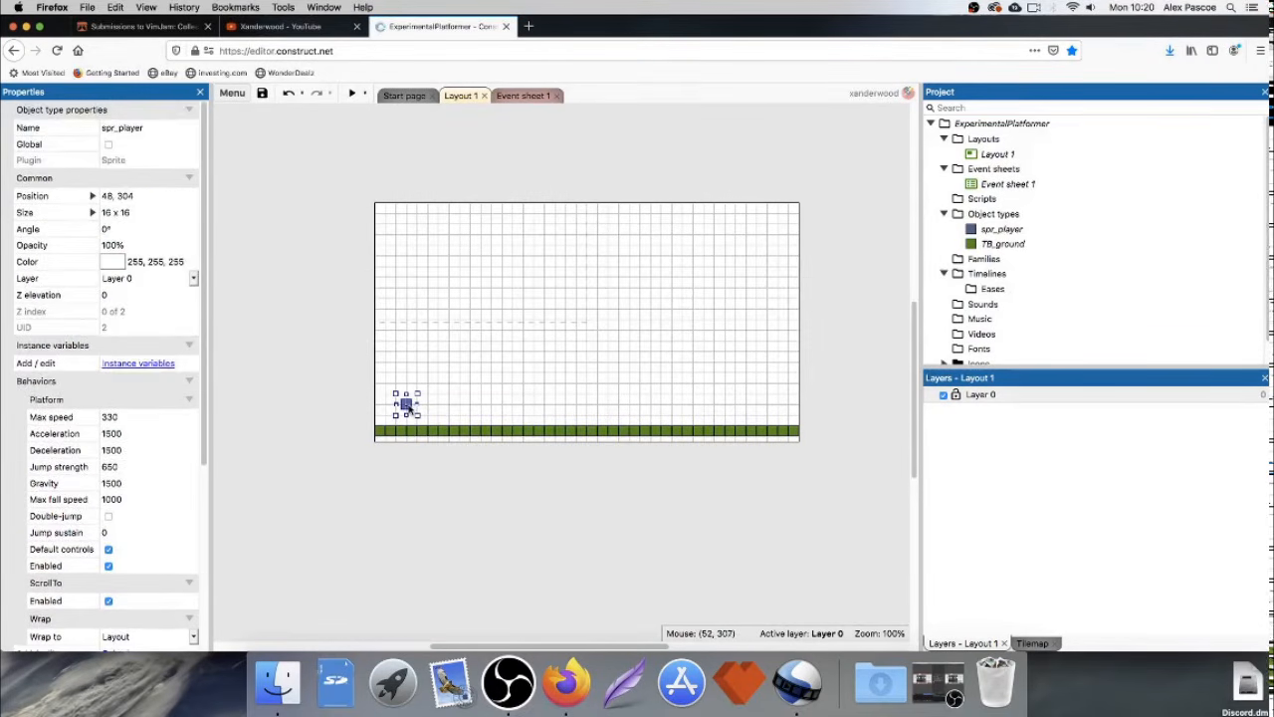
{"action": "scroll", "coordinate": [96, 408], "scroll_direction": "down", "scroll_amount": 3}
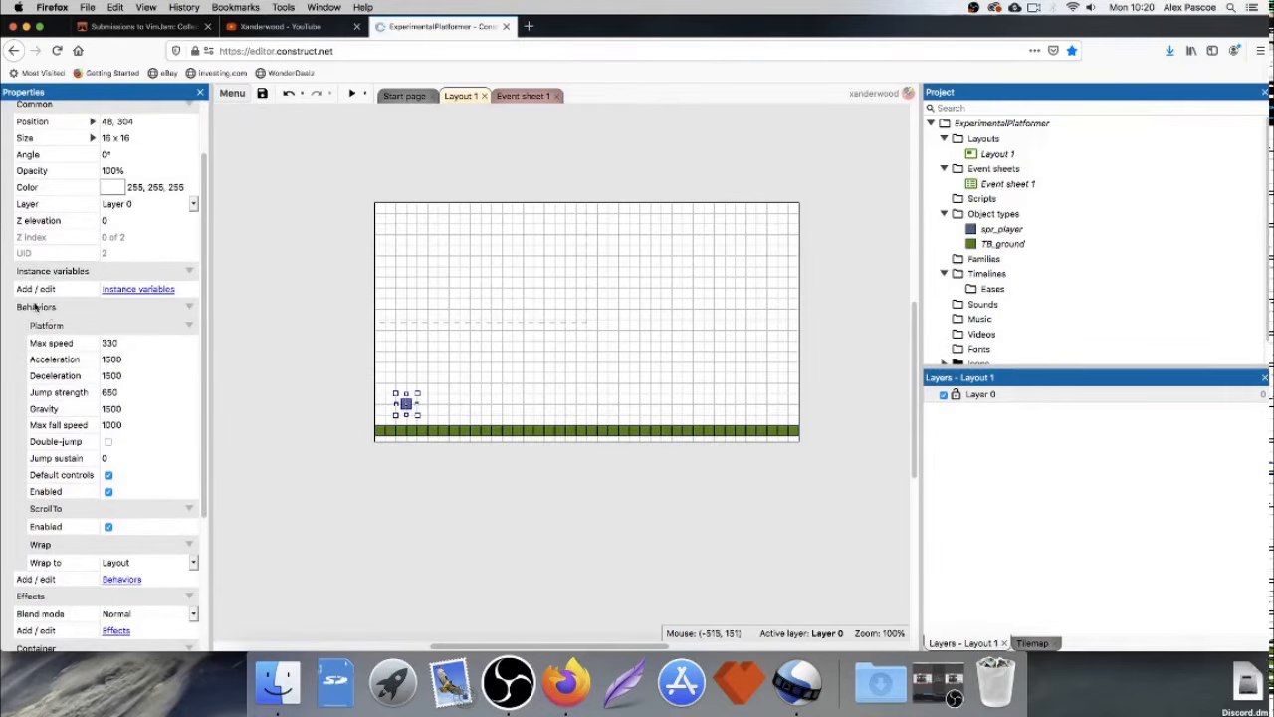
{"action": "scroll", "coordinate": [18, 283], "scroll_direction": "down", "scroll_amount": 1}
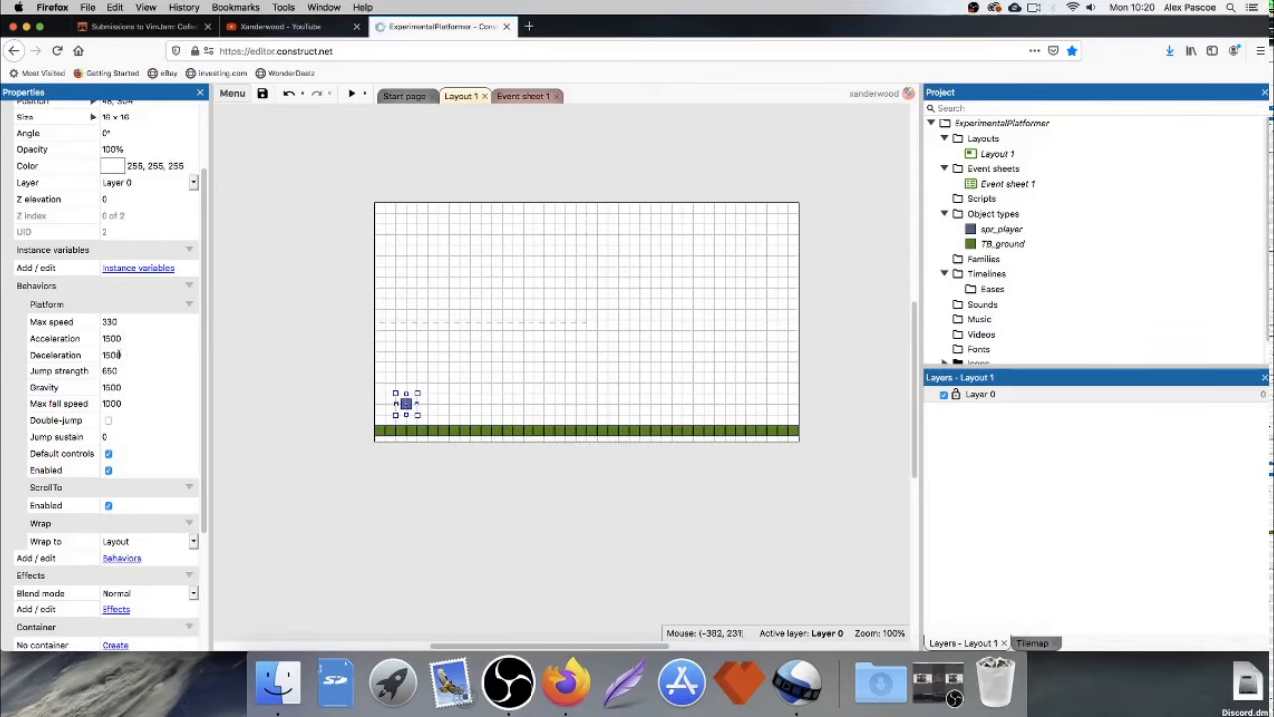
{"action": "left_click", "coordinate": [132, 352]}
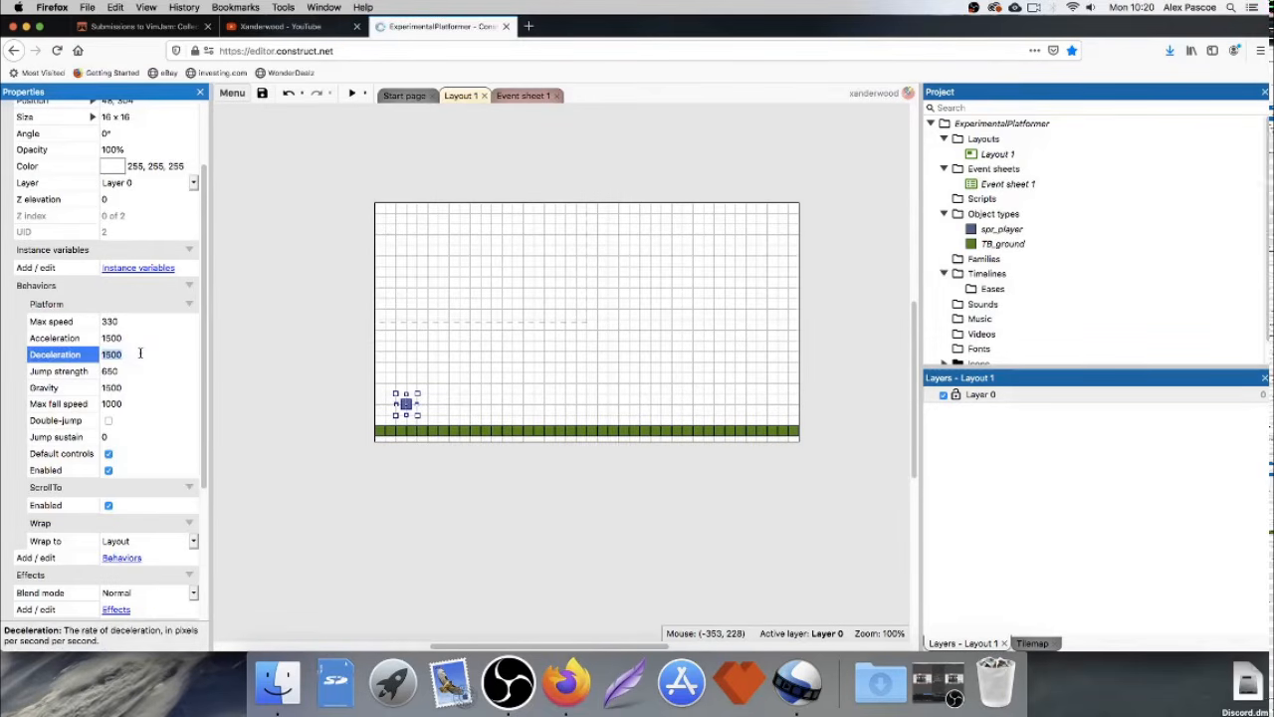
{"action": "type", "text": "20"}
{"action": "key", "text": "Tab"}
Preview the layout to test how the player slides to a stop in both directions, and close the preview window.
{"action": "left_click", "coordinate": [352, 92]}
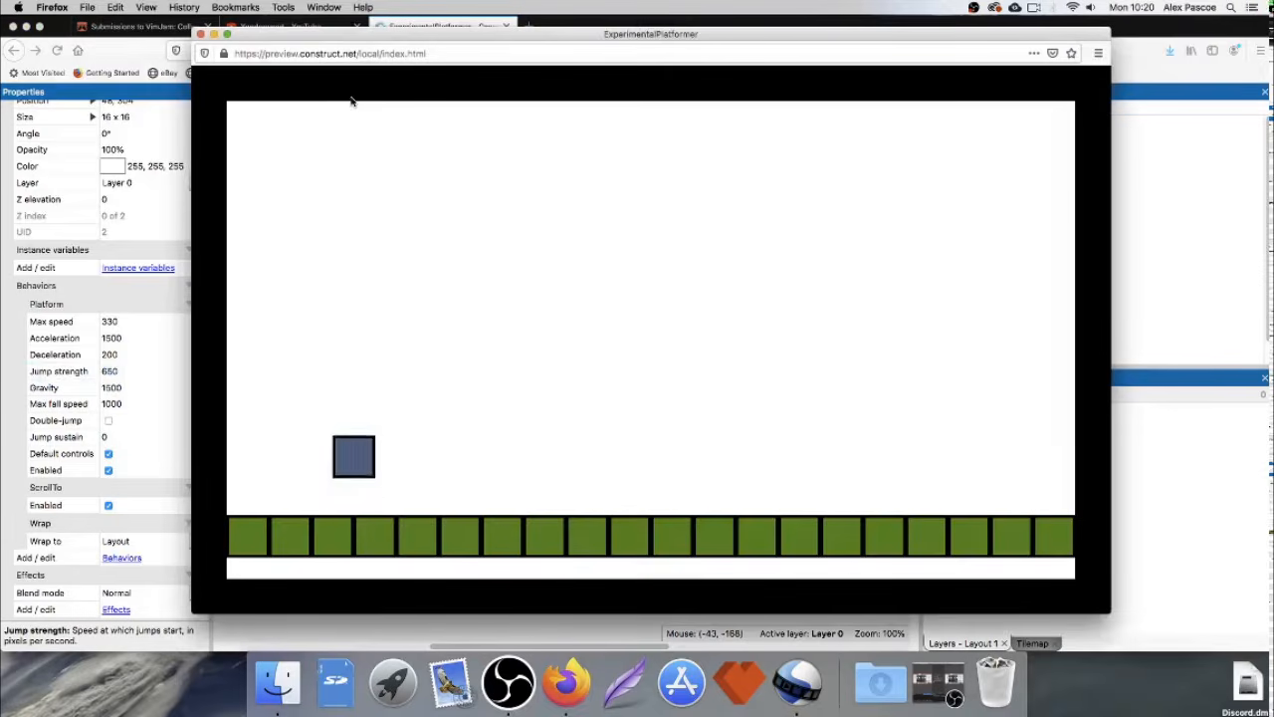
{"action": "key", "text": "Right"}
{"action": "key", "text": "Right"}
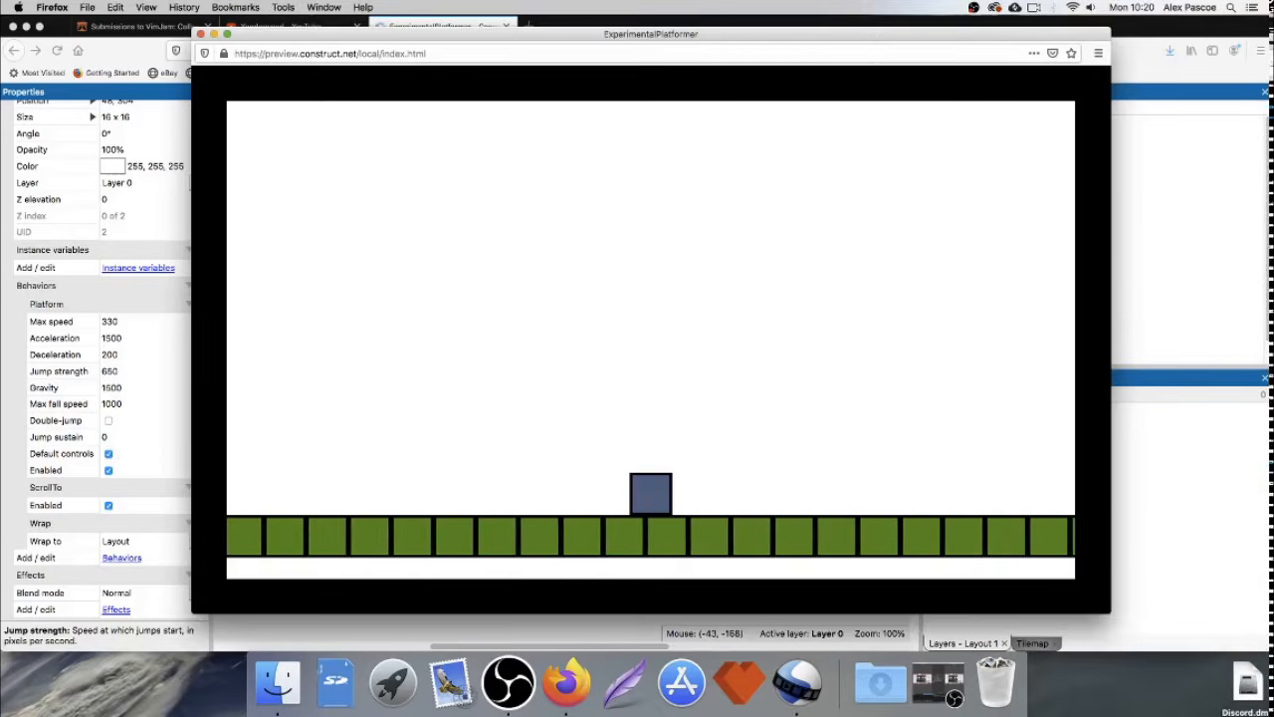
{"action": "key", "text": "Left"}
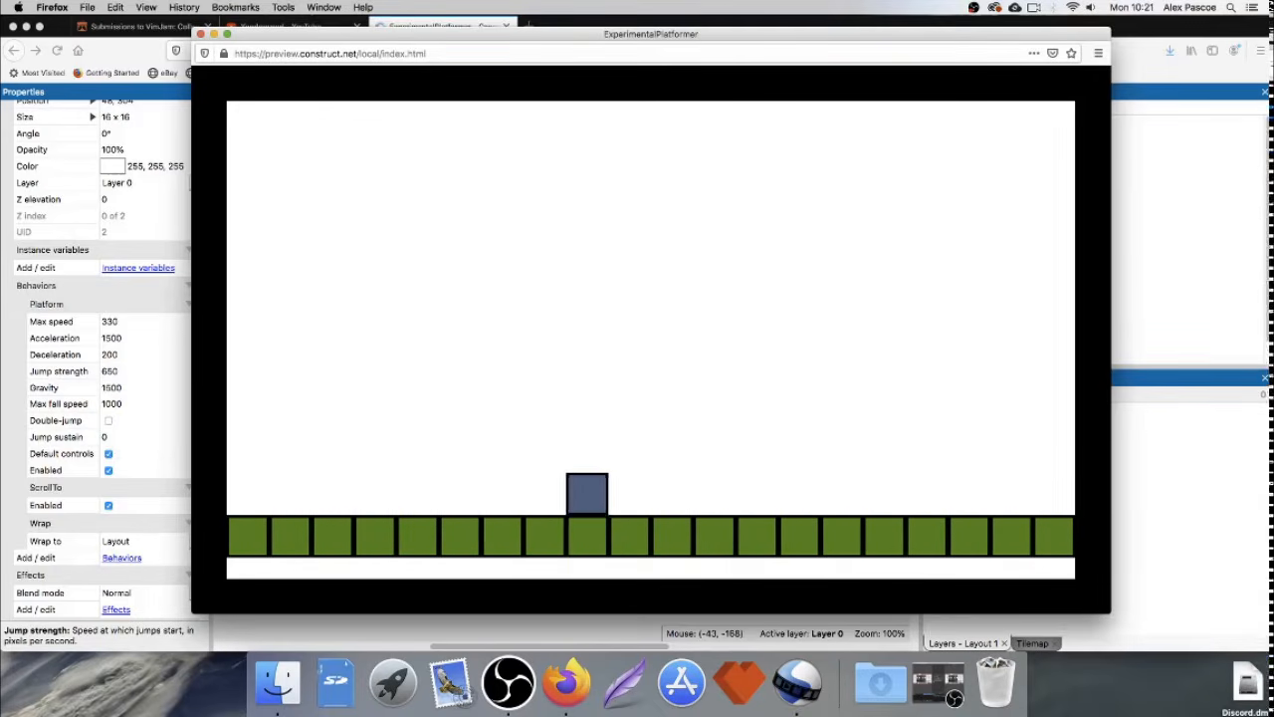
{"action": "key", "text": "Right"}
{"action": "key", "text": "Right"}
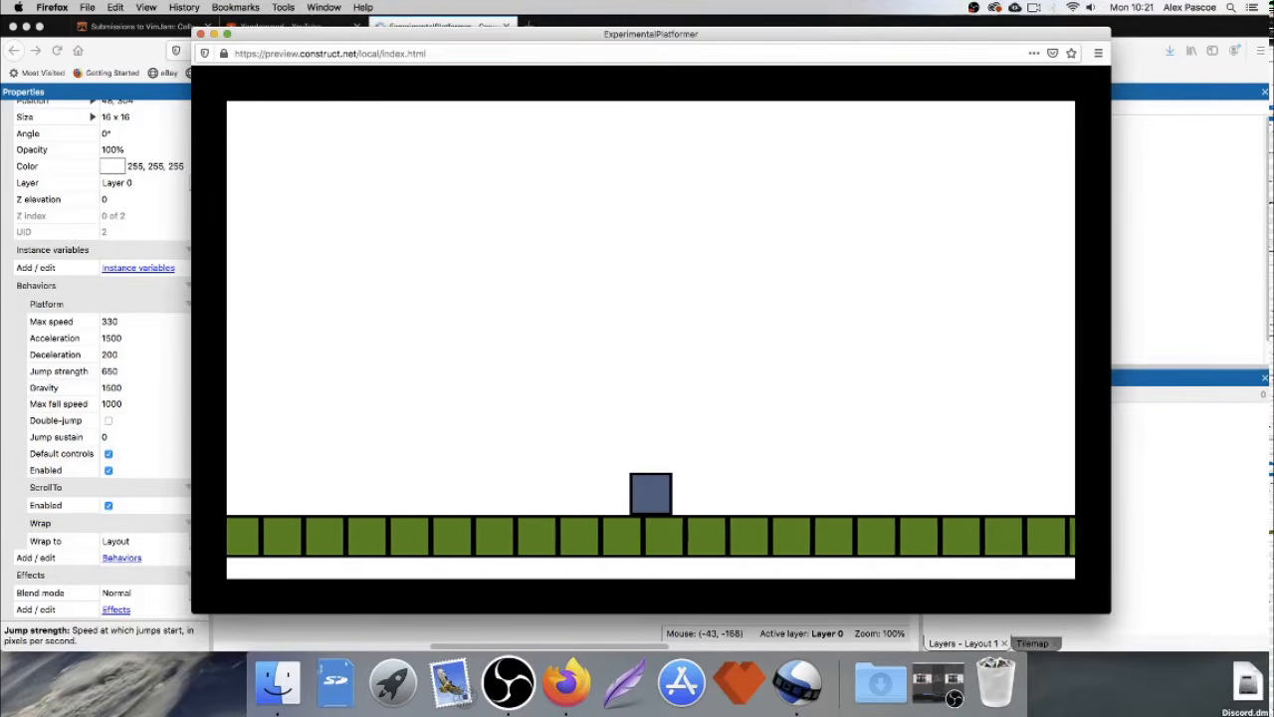
{"action": "key", "text": "Right"}
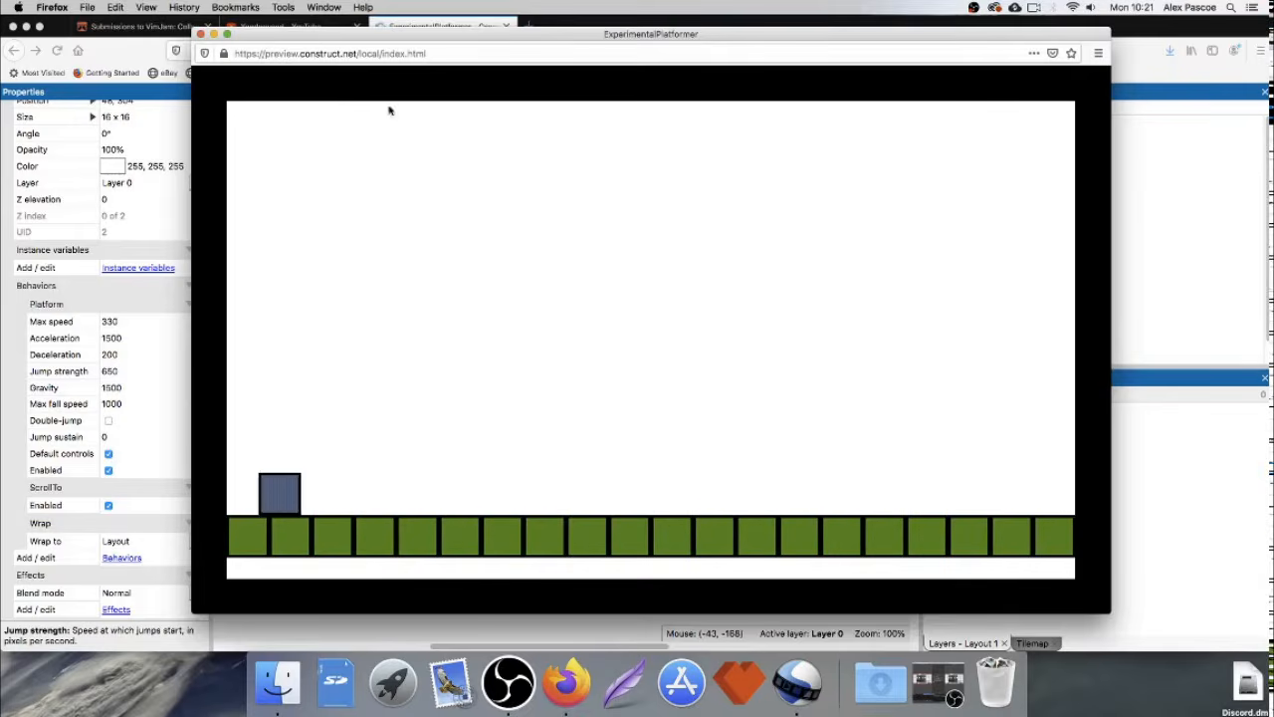
{"action": "left_click", "coordinate": [200, 34]}
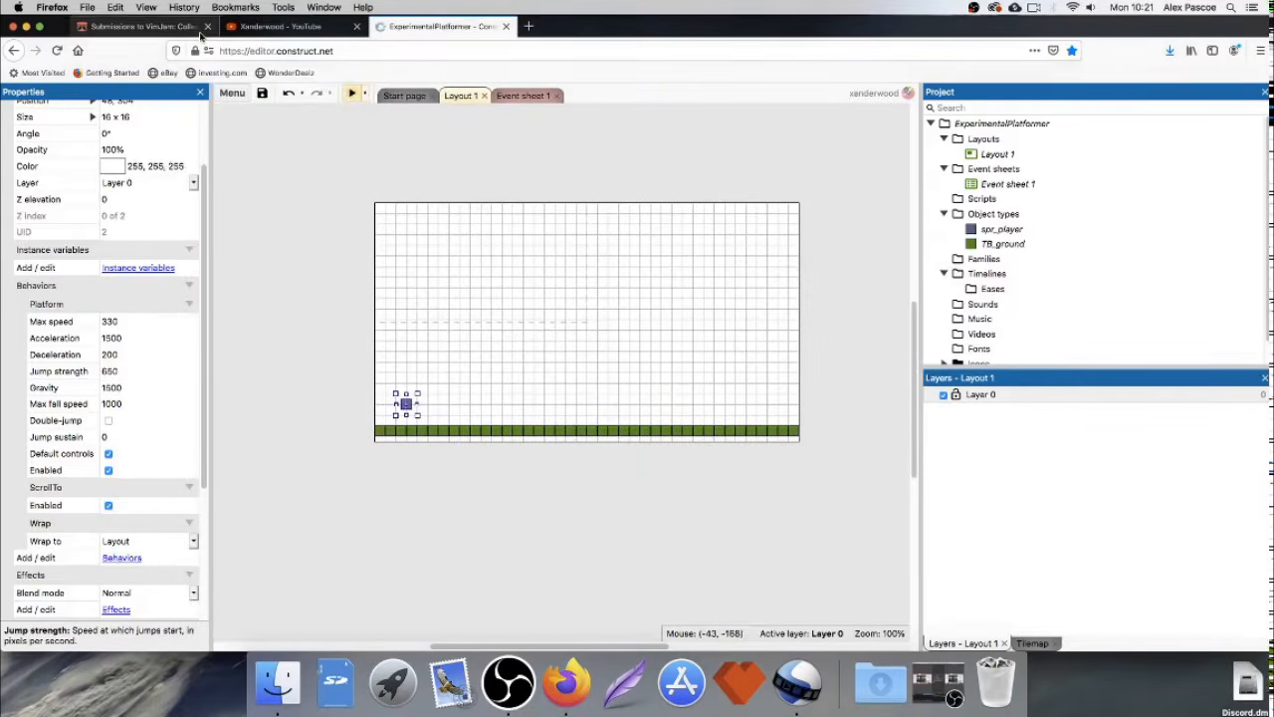
Set the deceleration of spr_player's Platform behavior to 1500 and its jump strength to 300.
{"action": "left_click", "coordinate": [368, 363]}
{"action": "left_click", "coordinate": [404, 406]}
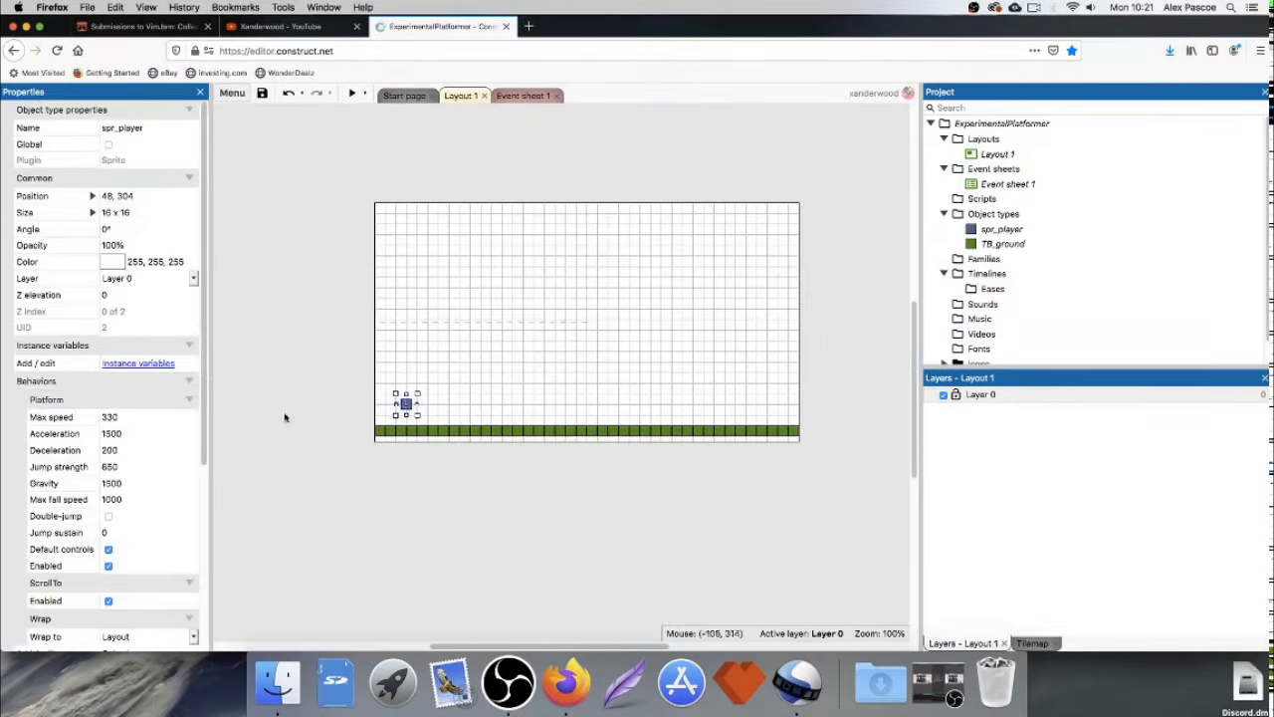
{"action": "left_click", "coordinate": [136, 451]}
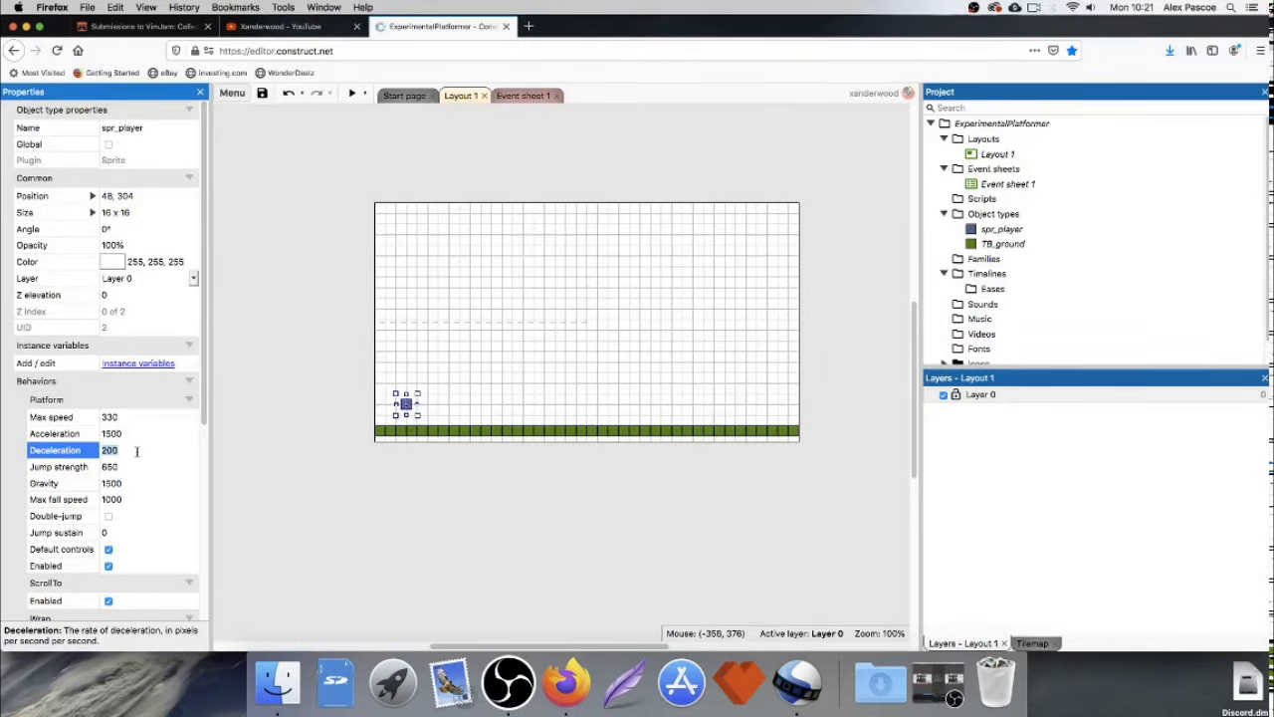
{"action": "type", "text": "15"}
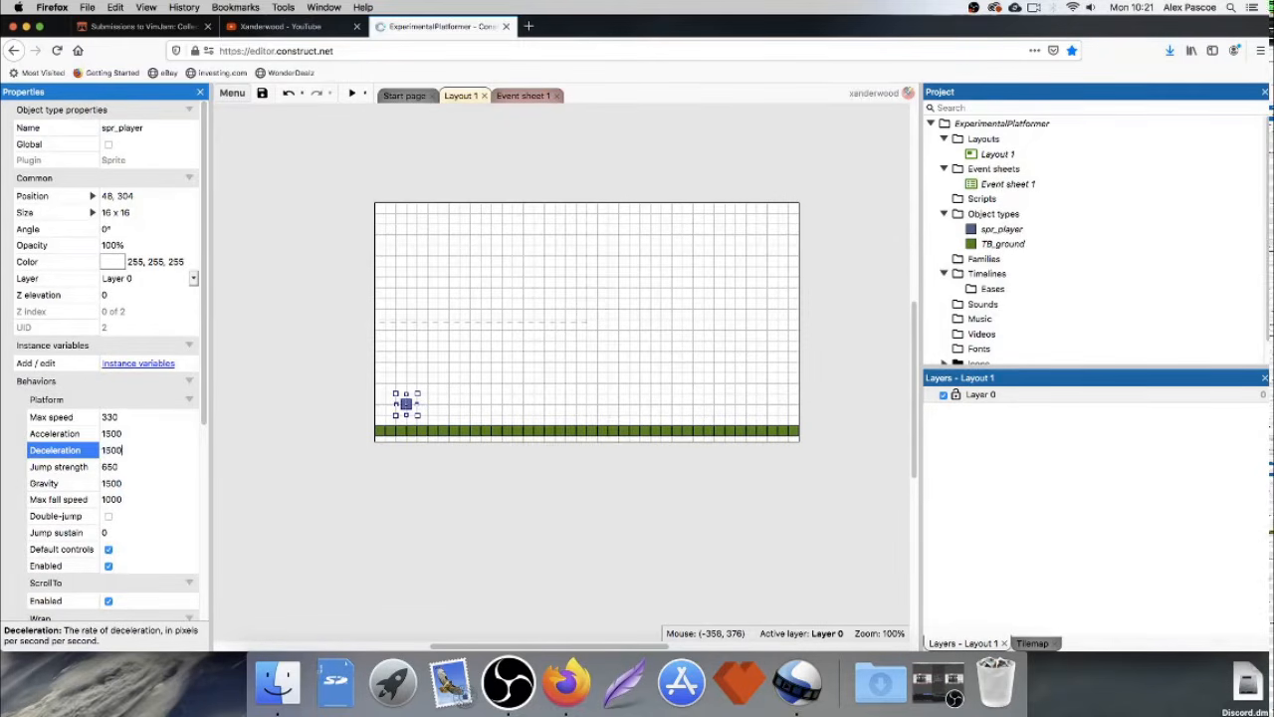
{"action": "left_click", "coordinate": [138, 467]}
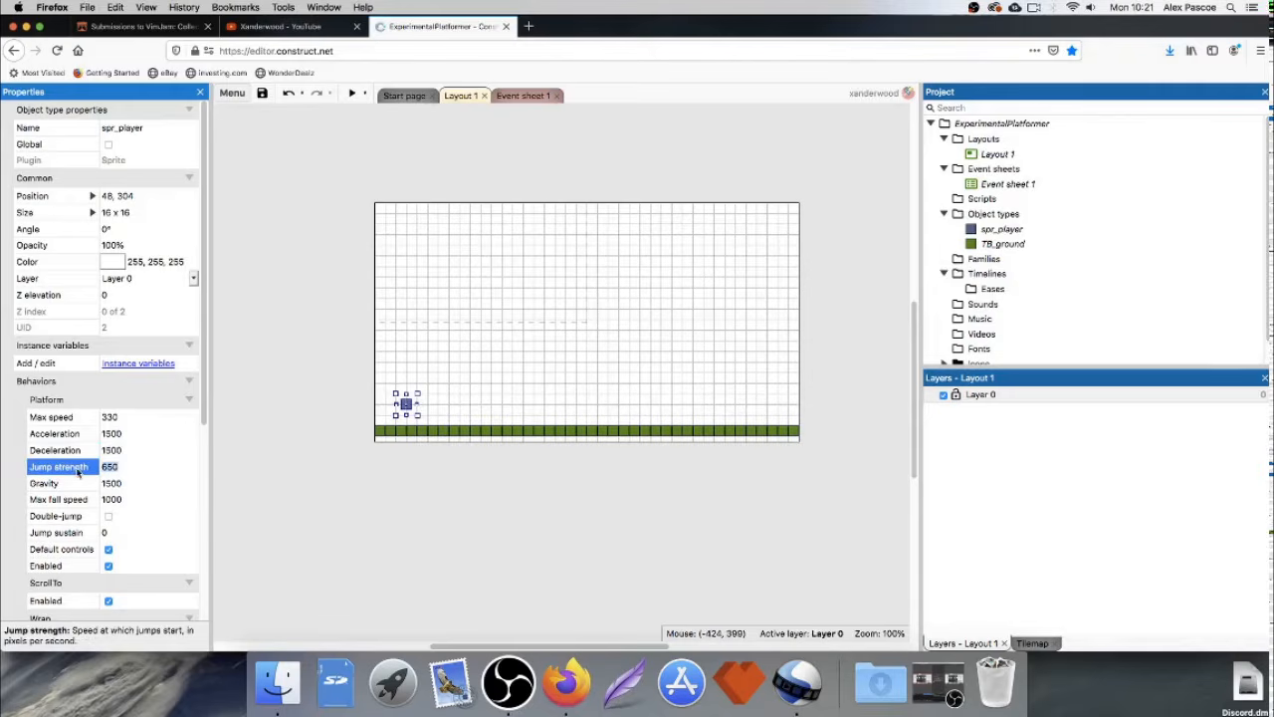
{"action": "type", "text": "300"}
{"action": "left_click", "coordinate": [328, 444]}
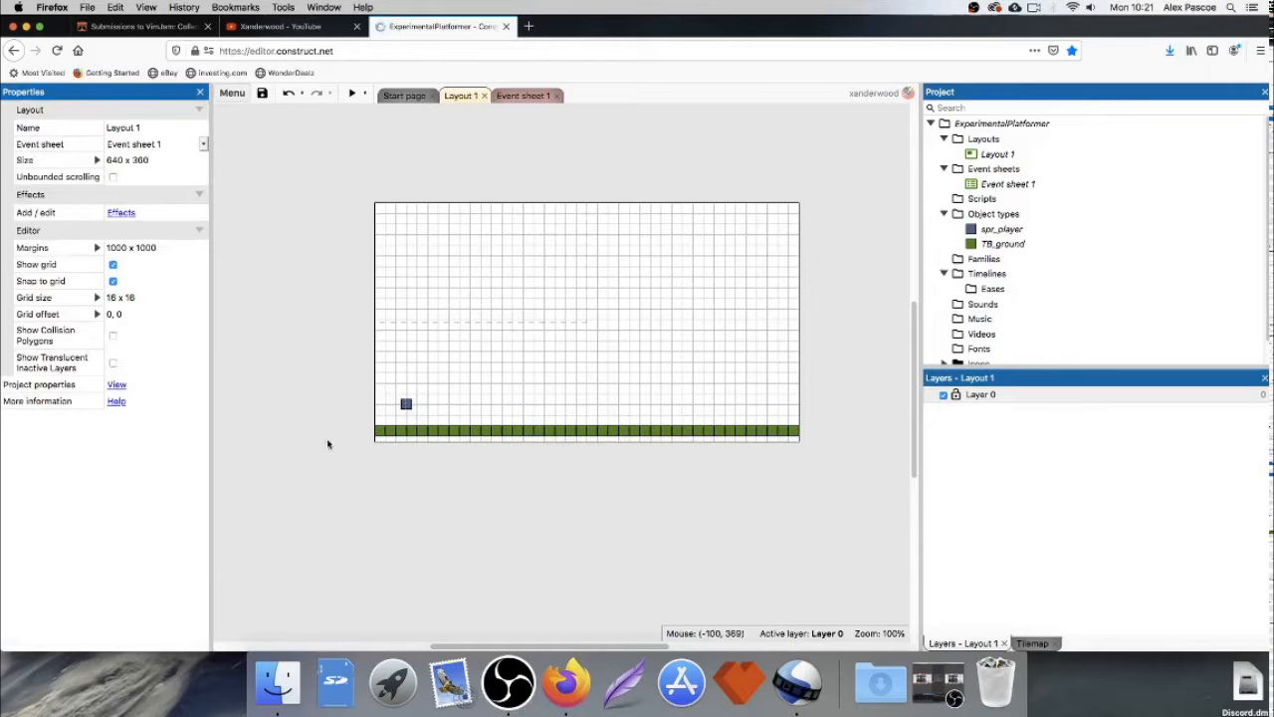
Turn off the default controls of spr_player's Platform behavior.
{"action": "left_click", "coordinate": [405, 405]}
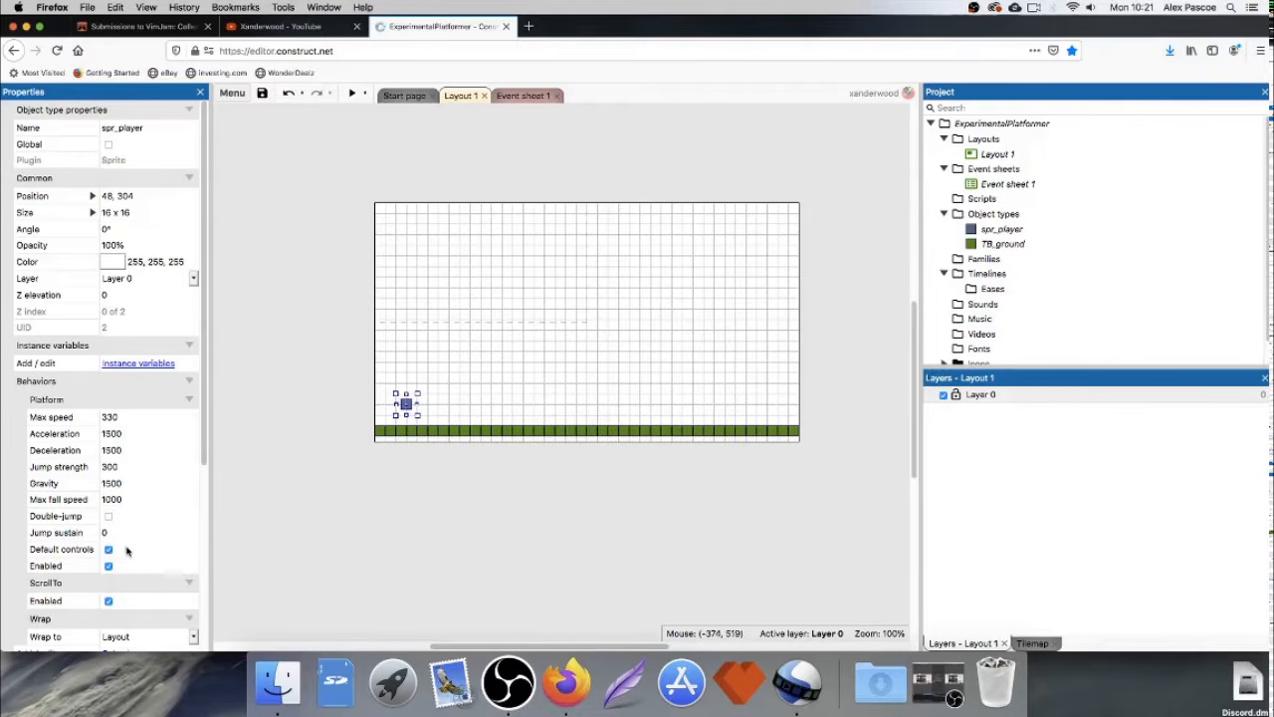
{"action": "left_click", "coordinate": [299, 416]}
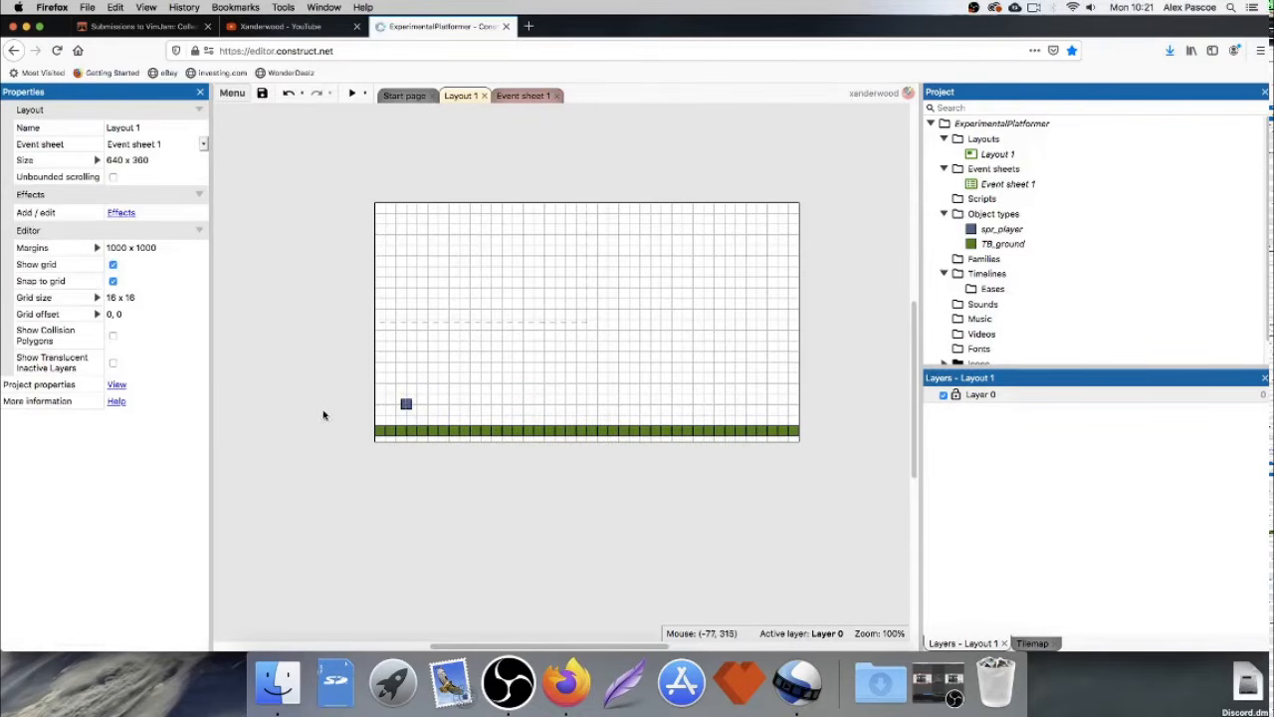
{"action": "left_click", "coordinate": [411, 406]}
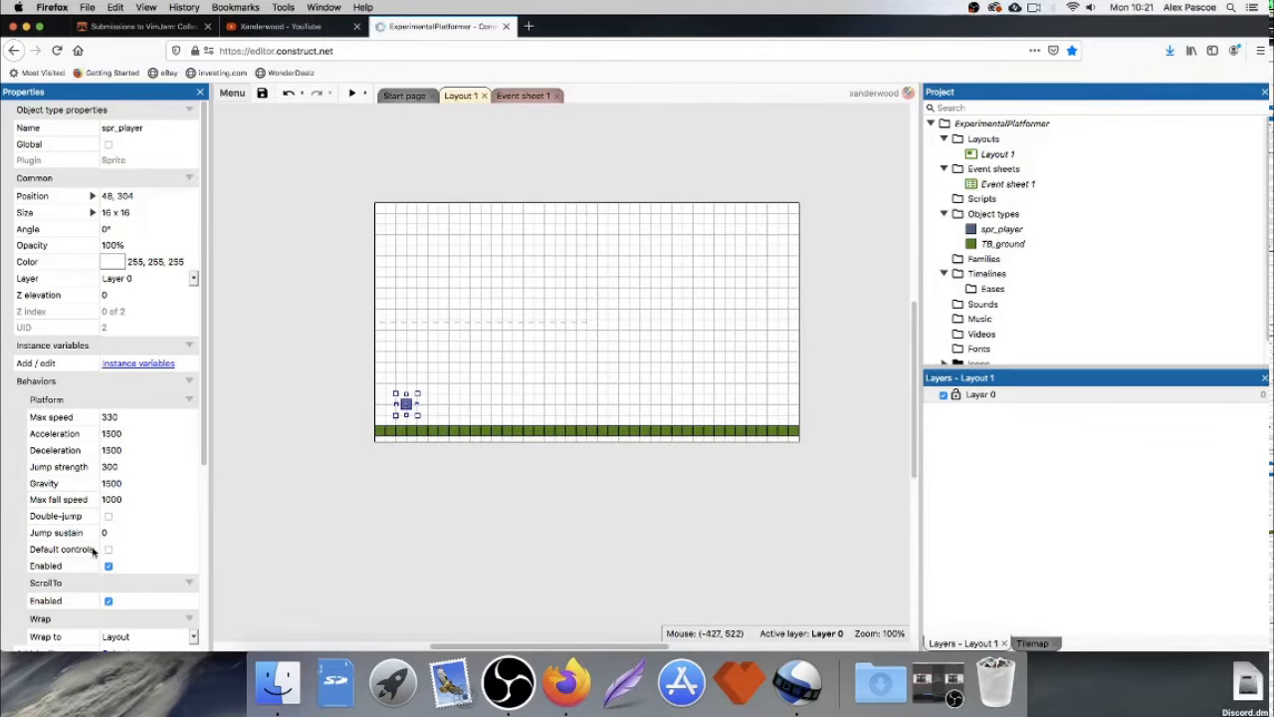
{"action": "left_click", "coordinate": [524, 95]}
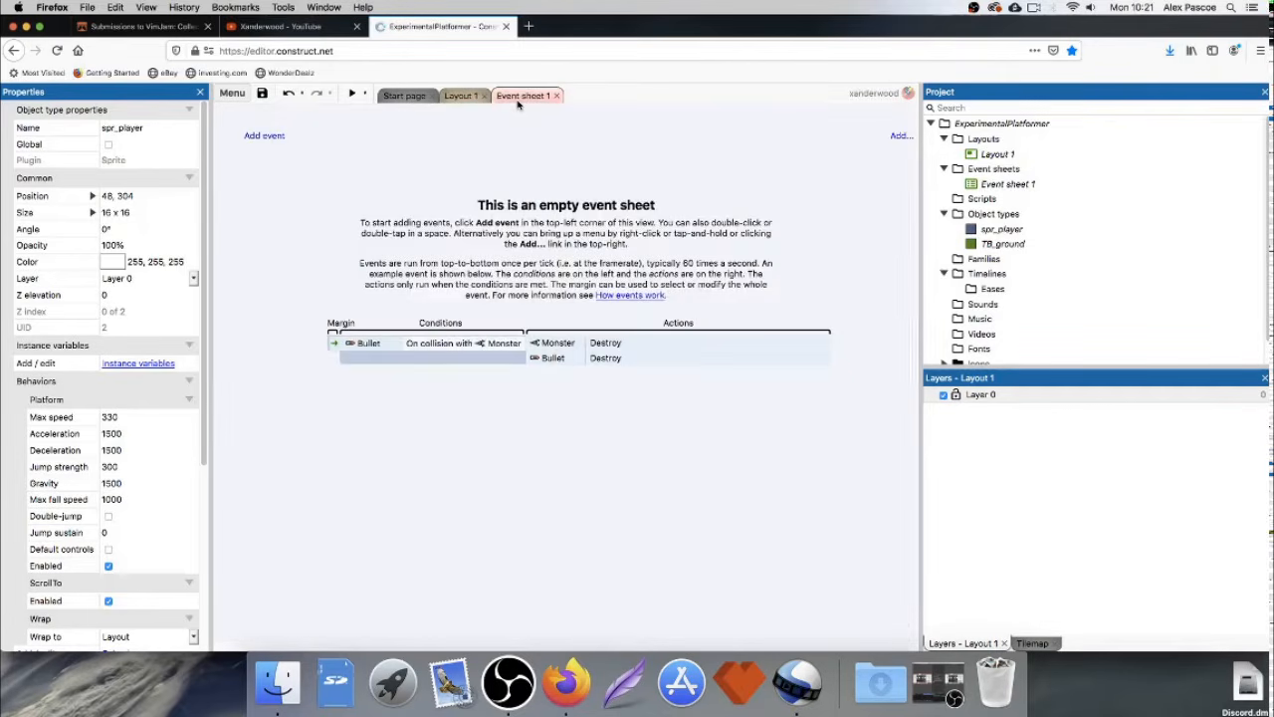
{"action": "left_click", "coordinate": [267, 137]}
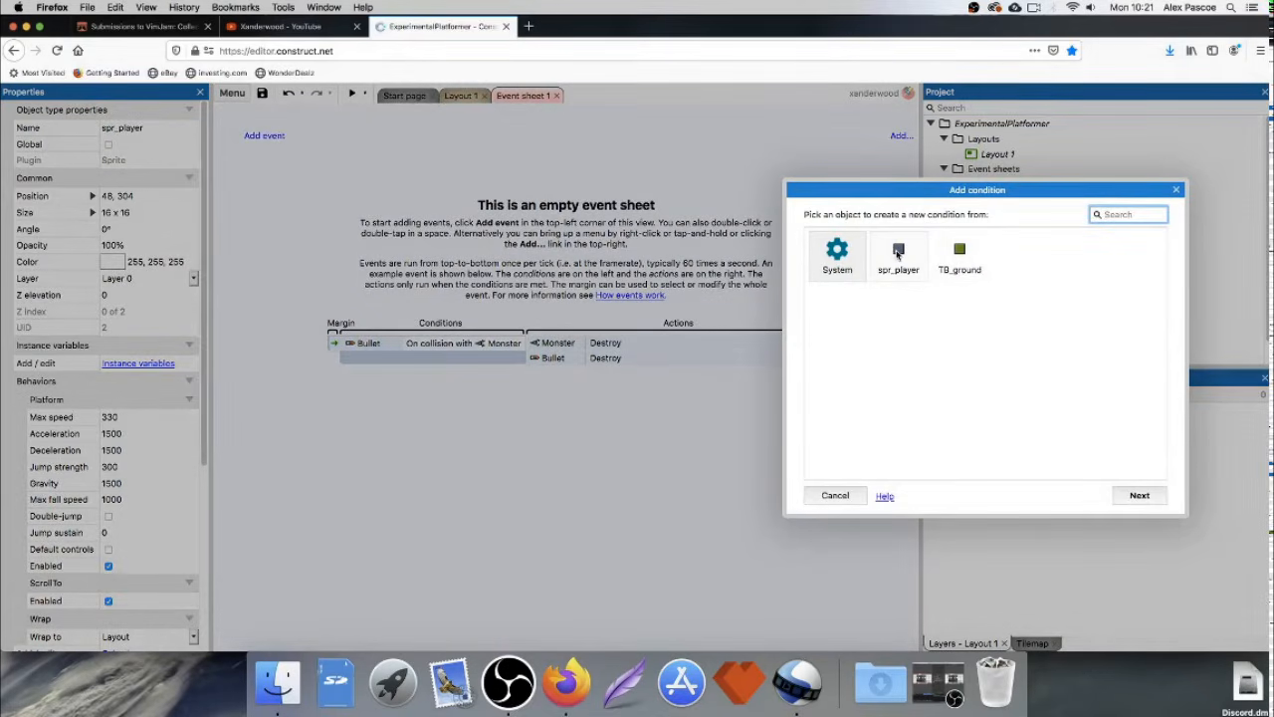
{"action": "left_click", "coordinate": [1176, 189]}
{"action": "left_click", "coordinate": [462, 95]}
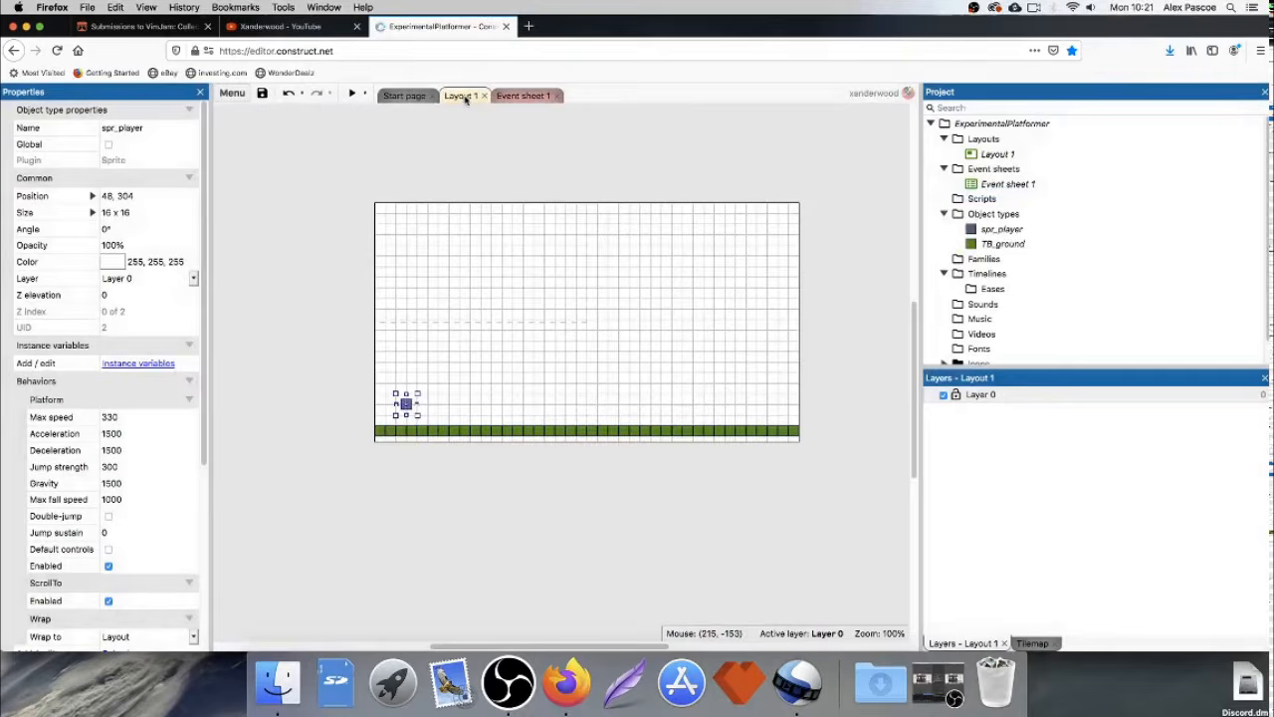
{"action": "left_click", "coordinate": [334, 234]}
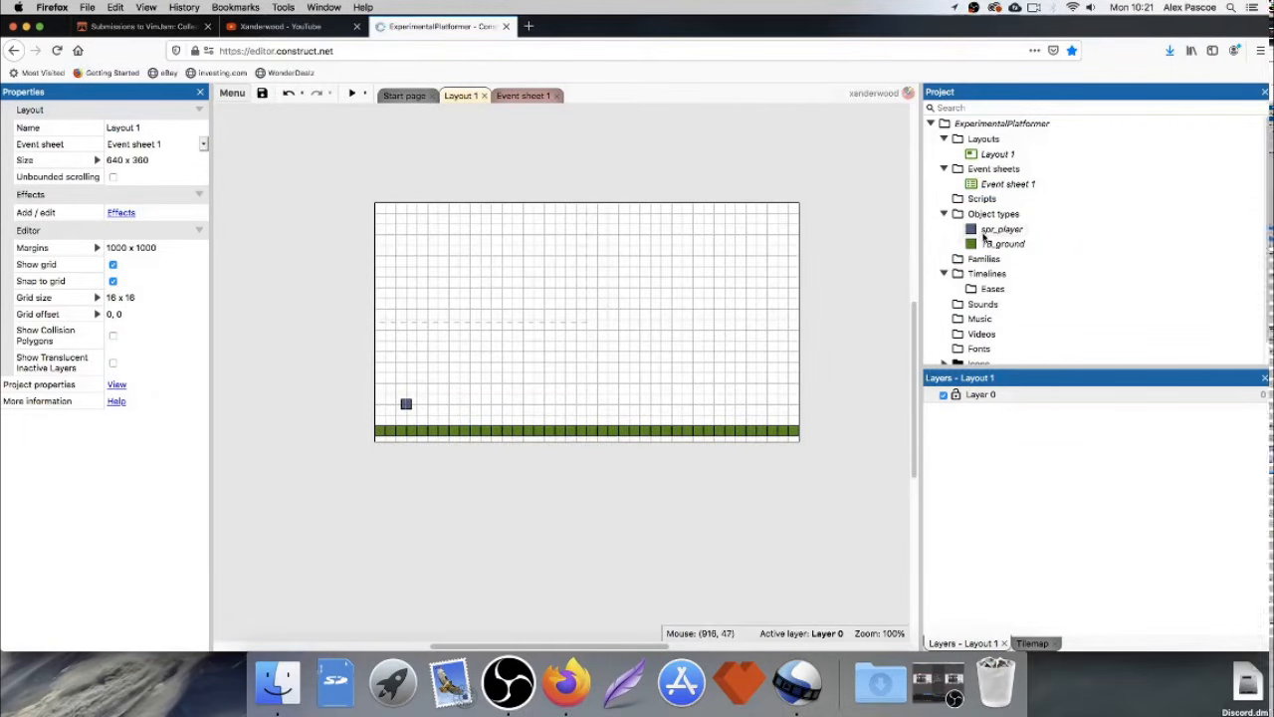
Add a subfolder named Inputs under the project's object types.
{"action": "scroll", "coordinate": [982, 229], "scroll_direction": "down", "scroll_amount": 1}
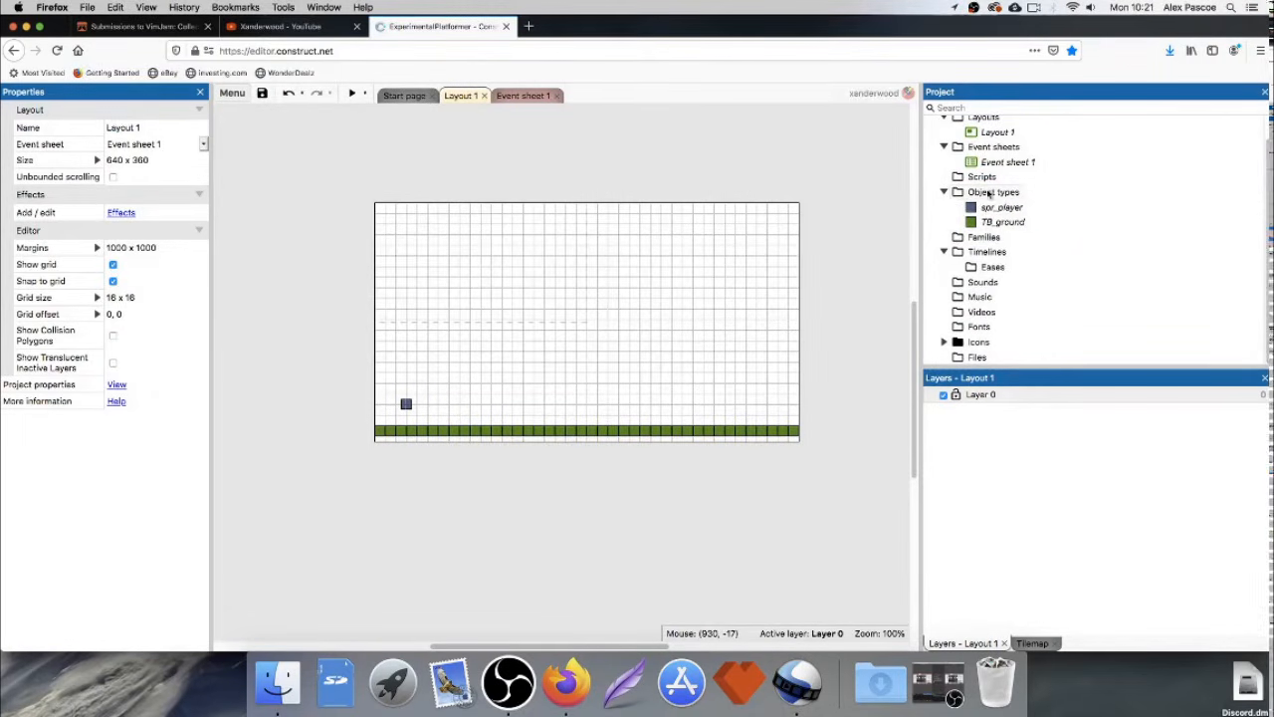
{"action": "right_click", "coordinate": [987, 192]}
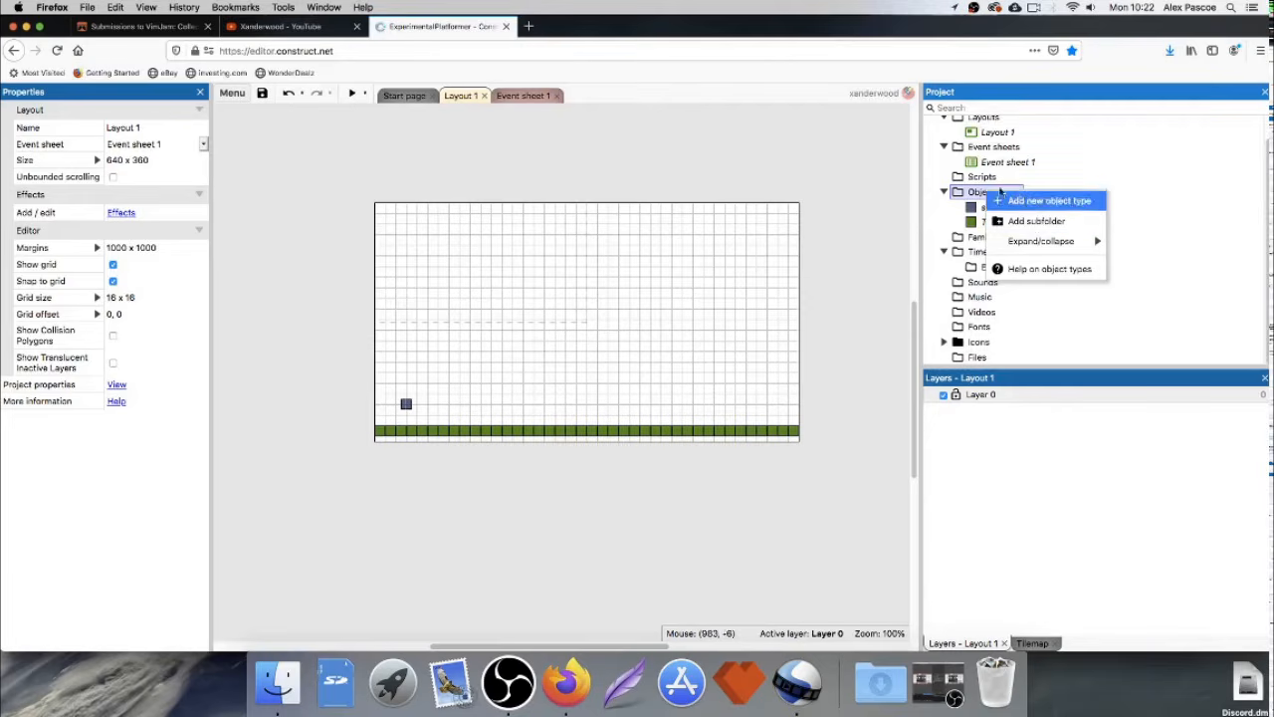
{"action": "left_click", "coordinate": [862, 185]}
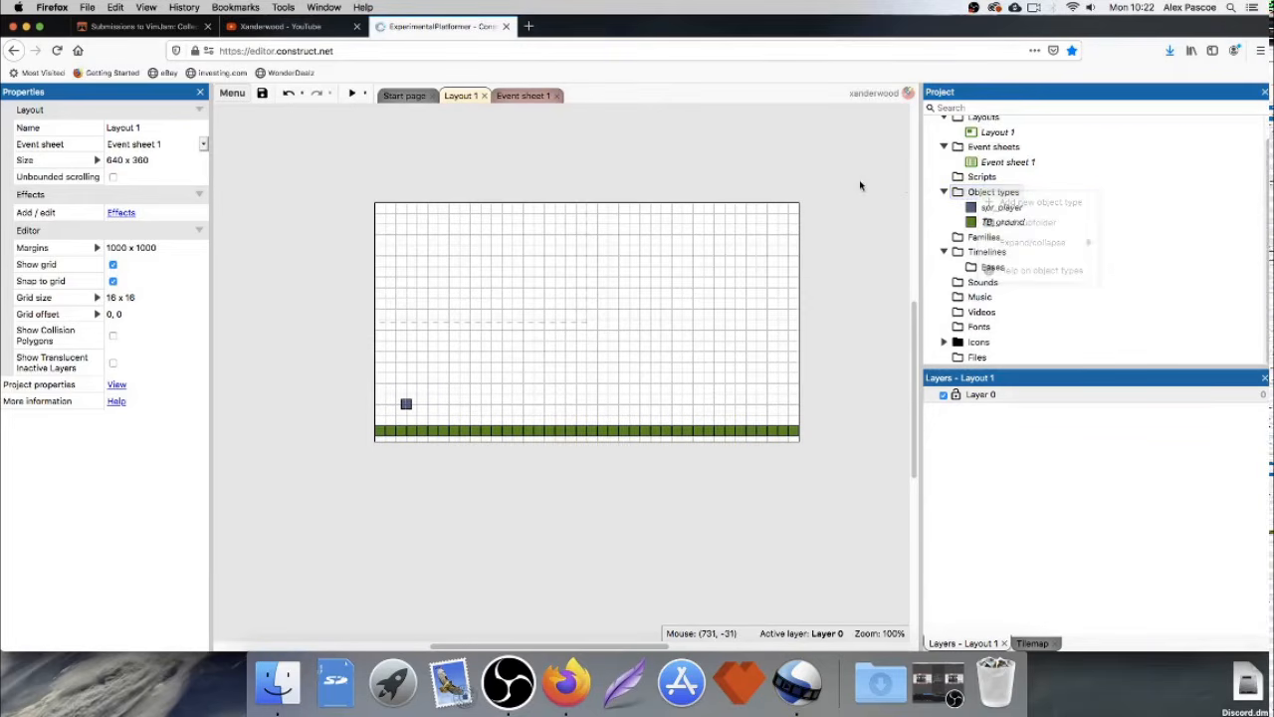
{"action": "right_click", "coordinate": [986, 193]}
{"action": "left_click", "coordinate": [1043, 227]}
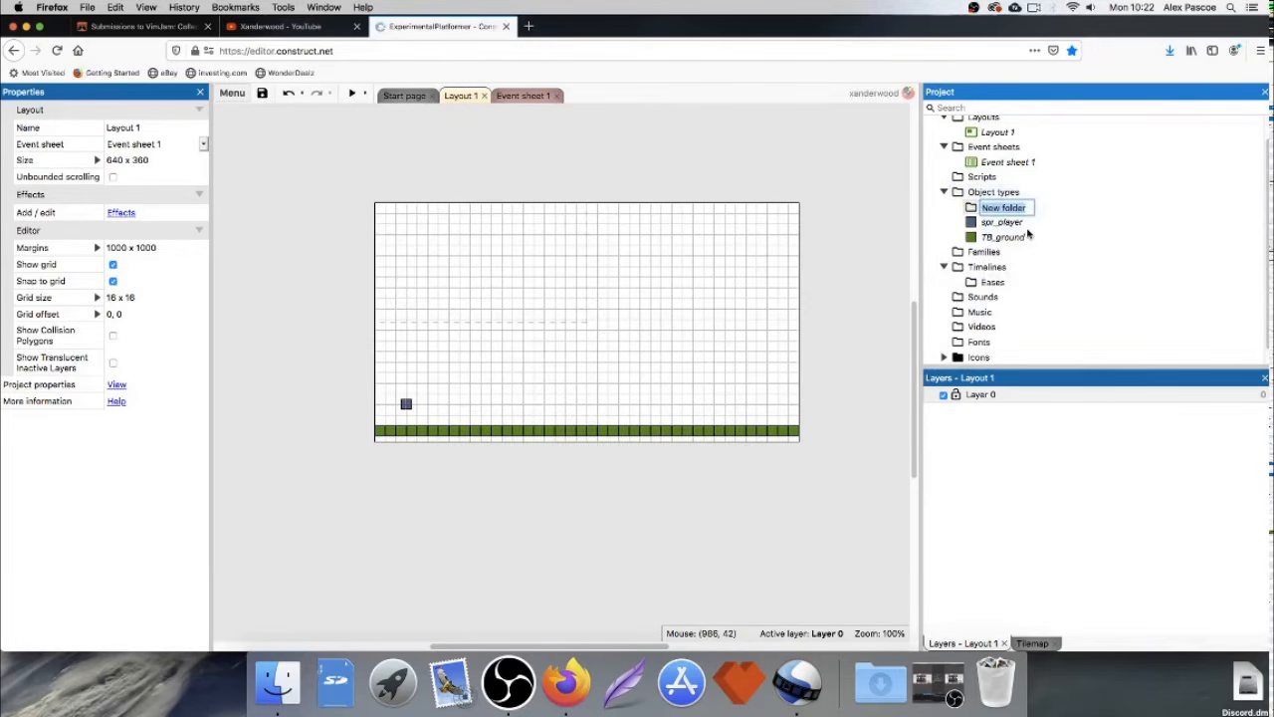
{"action": "type", "text": "Inputs"}
{"action": "key", "text": "Return"}
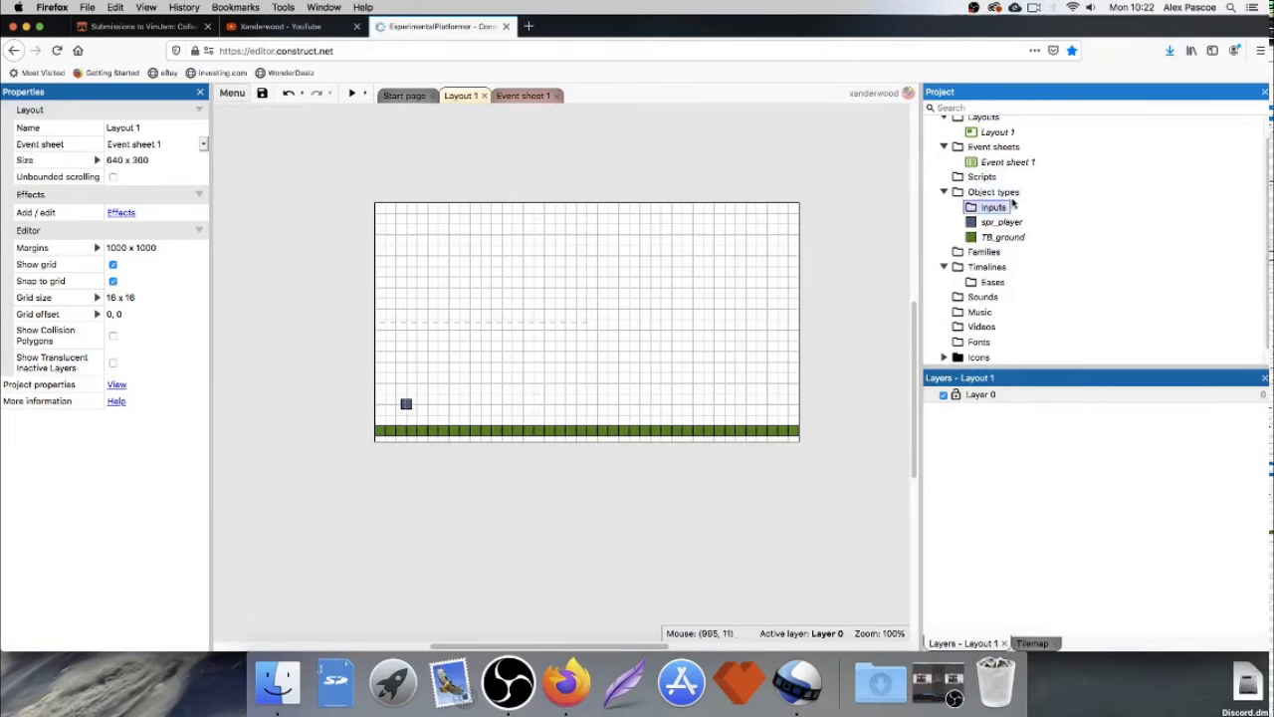
Add a second object types subfolder named Sprites.
{"action": "right_click", "coordinate": [999, 194]}
{"action": "left_click", "coordinate": [1040, 225]}
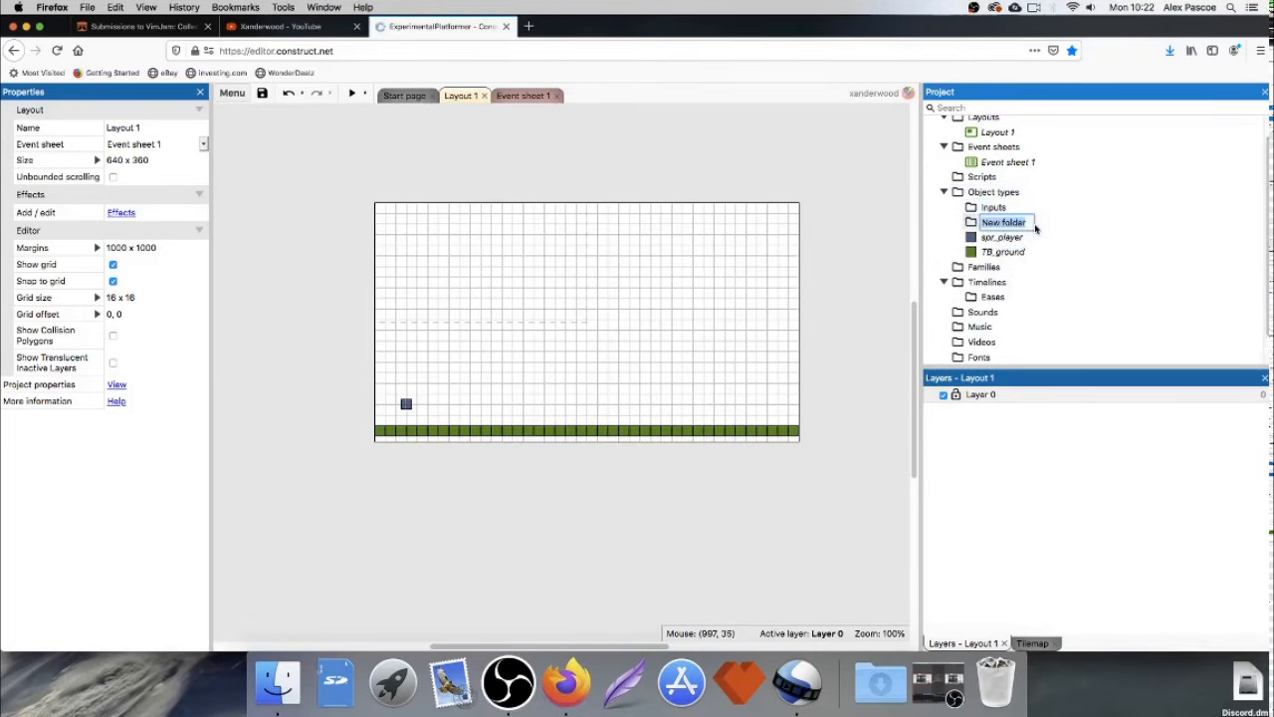
{"action": "type", "text": "Sprites"}
{"action": "key", "text": "Return"}
Move spr_player and TB_ground into the Sprites folder and collapse the folder.
{"action": "left_click", "coordinate": [1001, 237]}
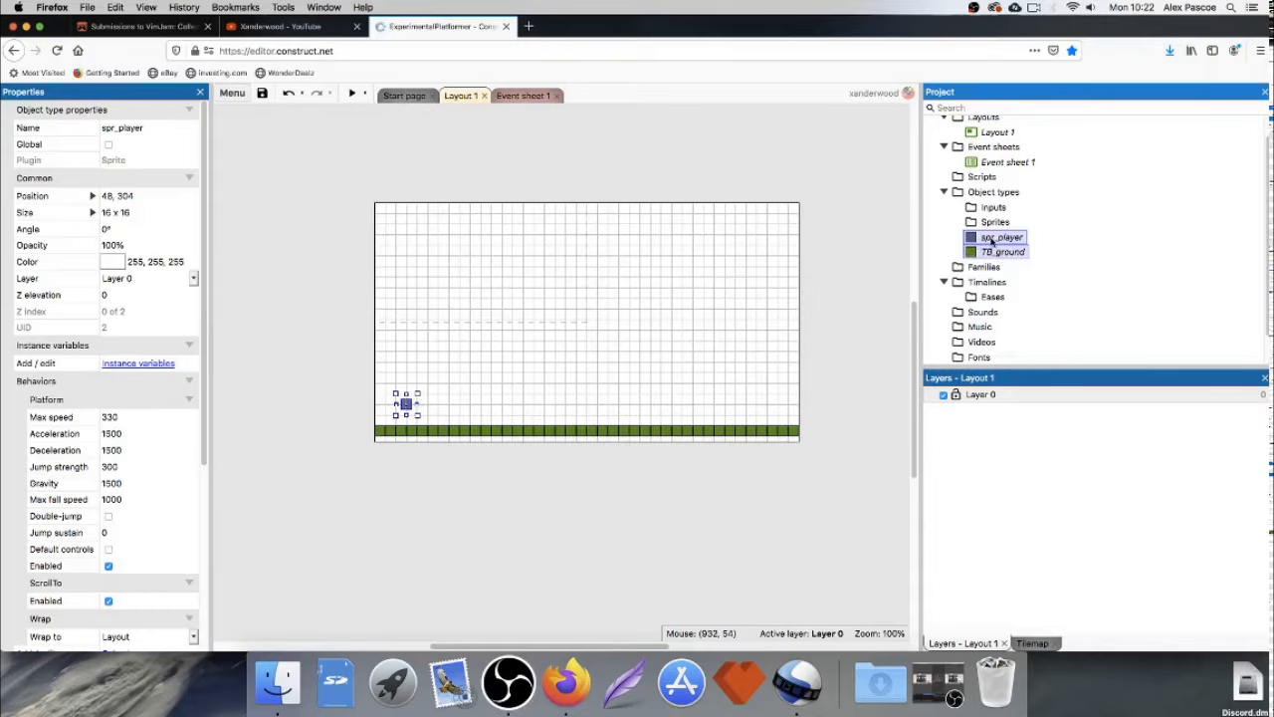
{"action": "left_click", "coordinate": [873, 242]}
{"action": "left_click", "coordinate": [996, 239]}
{"action": "left_click", "coordinate": [998, 252], "text": "shift"}
{"action": "left_click_drag", "start_coordinate": [991, 231], "coordinate": [991, 225]}
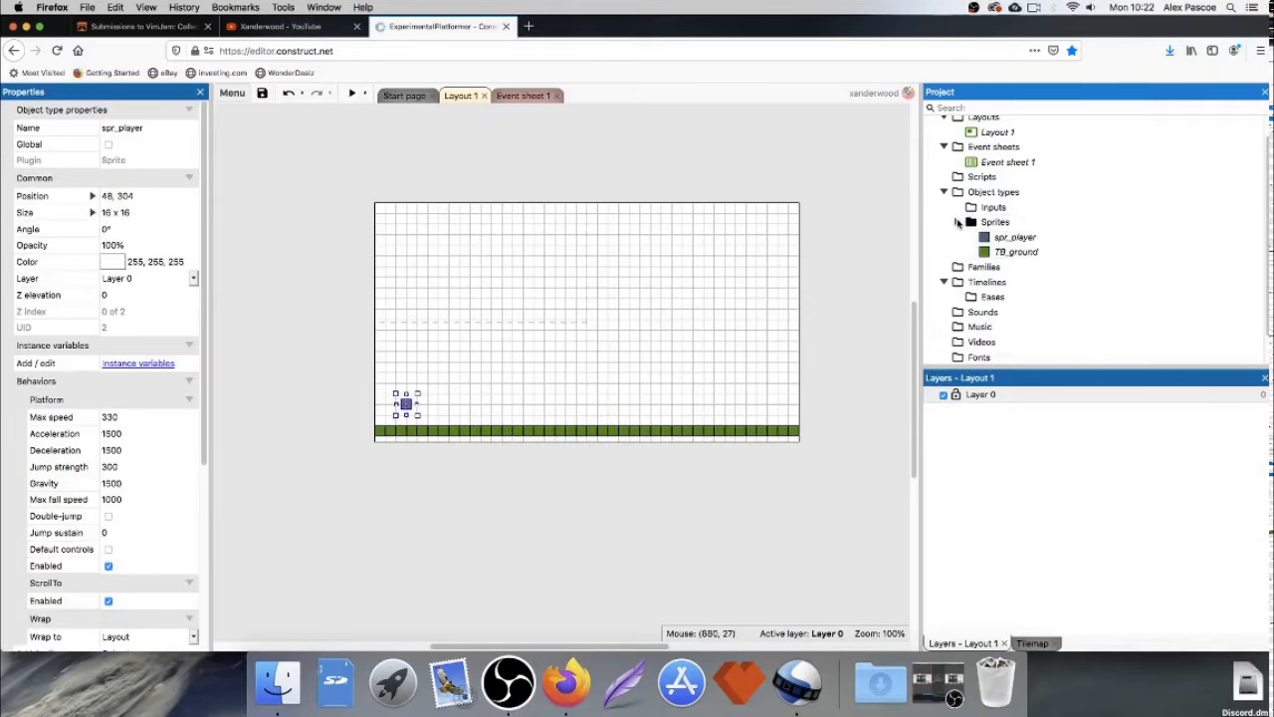
{"action": "left_click", "coordinate": [959, 222]}
{"action": "left_click", "coordinate": [821, 209]}
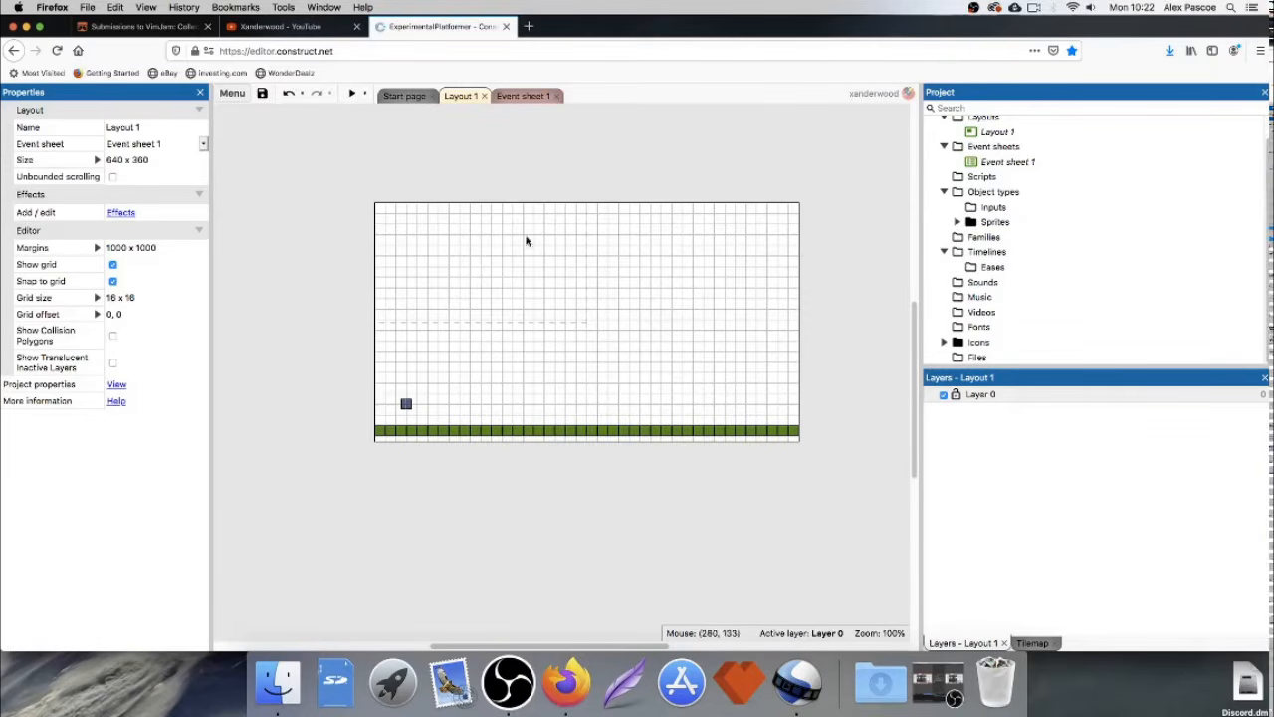
Insert a Keyboard object into the project, move it into the Inputs folder and collapse that folder.
{"action": "double_click", "coordinate": [510, 274]}
{"action": "scroll", "coordinate": [651, 307], "scroll_direction": "down", "scroll_amount": 10}
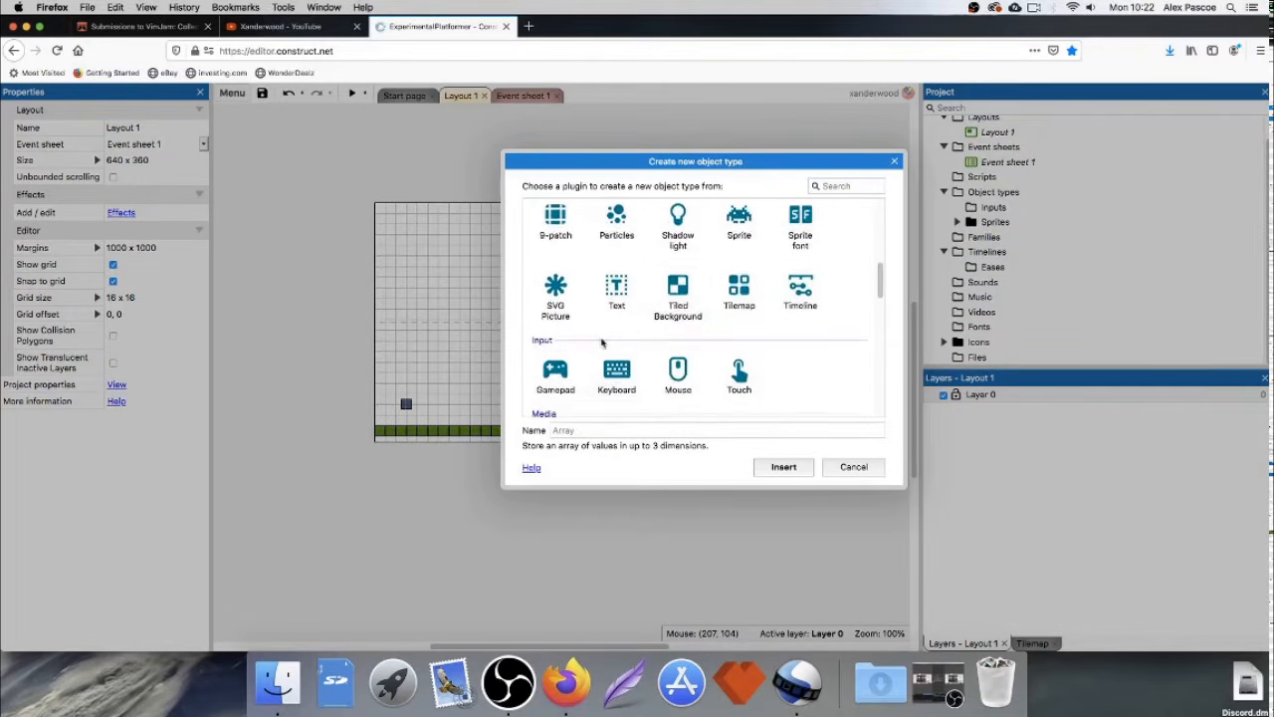
{"action": "scroll", "coordinate": [560, 323], "scroll_direction": "down", "scroll_amount": 2}
{"action": "double_click", "coordinate": [624, 318]}
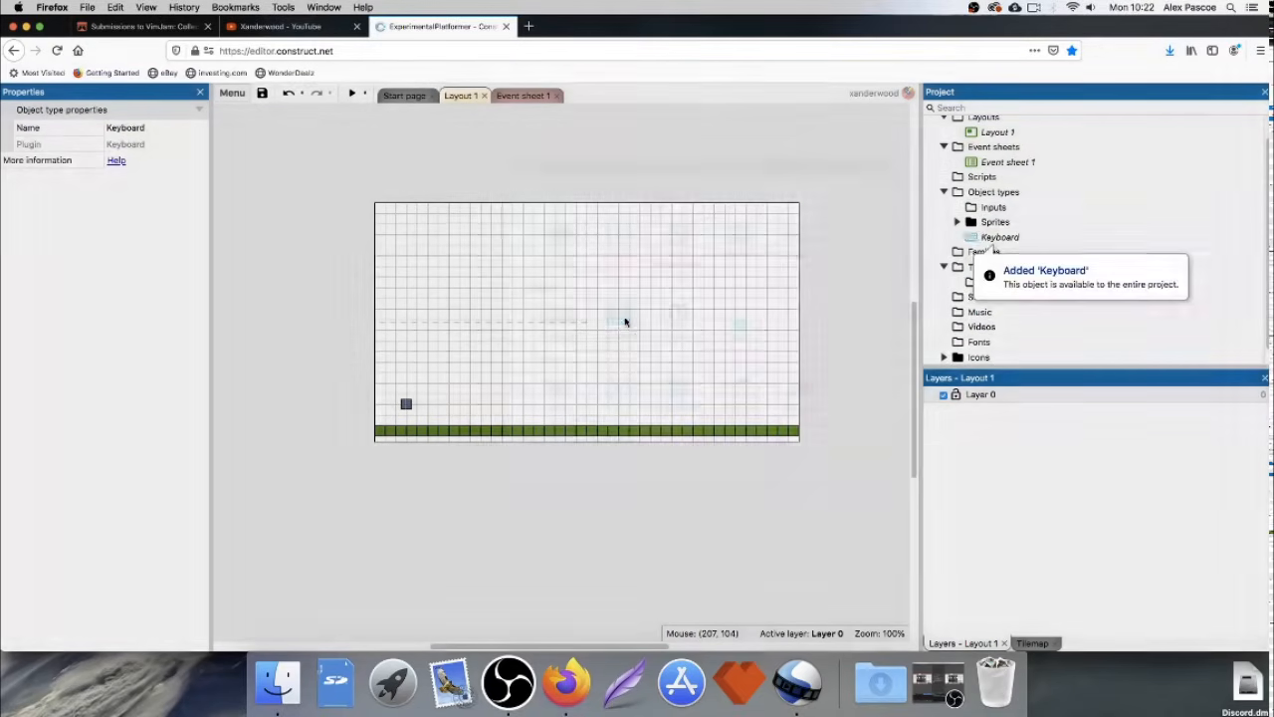
{"action": "left_click_drag", "start_coordinate": [1003, 239], "coordinate": [996, 207]}
{"action": "left_click", "coordinate": [958, 208]}
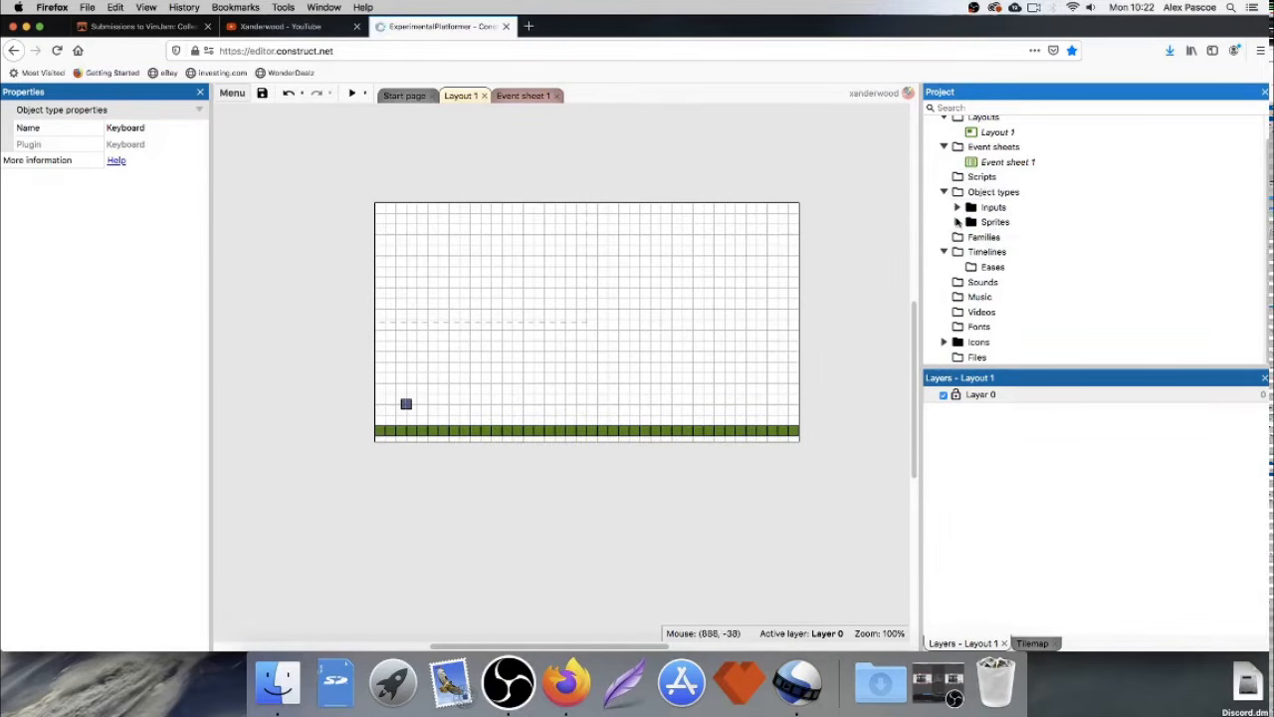
Add an event to Event sheet 1 with the Keyboard condition Key is down for the A key.
{"action": "left_click", "coordinate": [523, 95]}
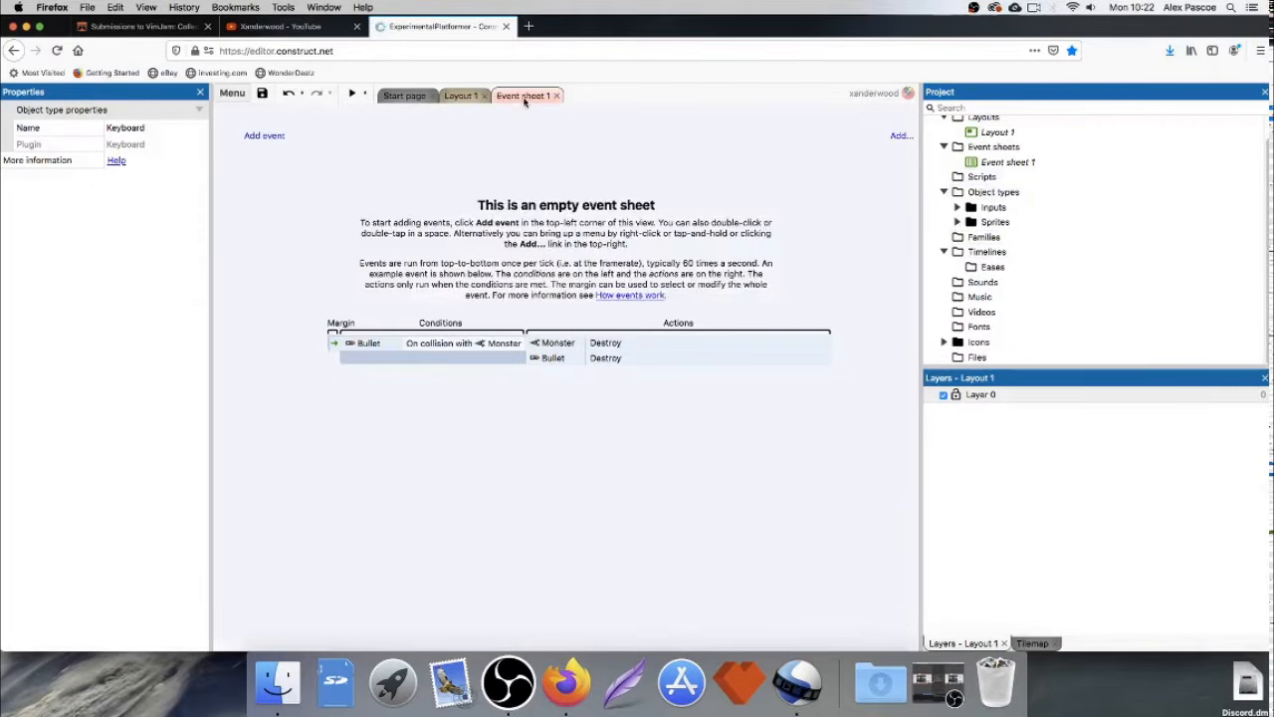
{"action": "left_click", "coordinate": [265, 137]}
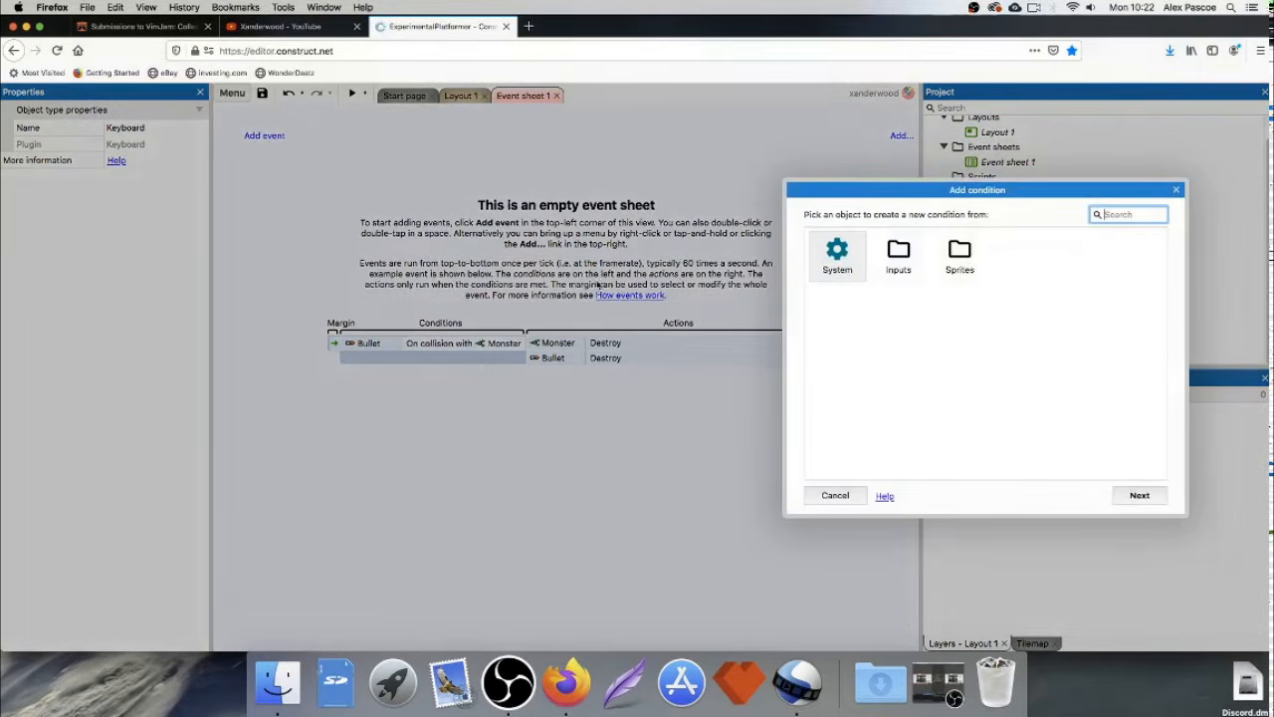
{"action": "double_click", "coordinate": [894, 257]}
{"action": "double_click", "coordinate": [899, 259]}
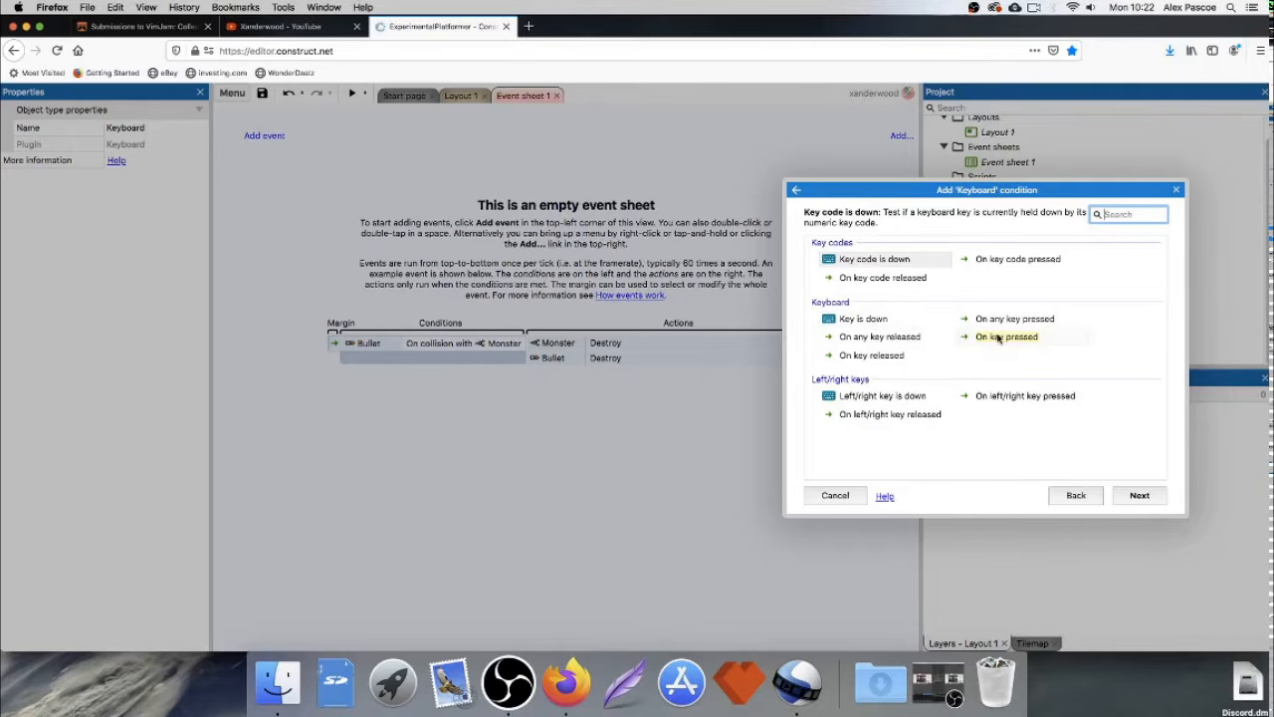
{"action": "double_click", "coordinate": [864, 319]}
{"action": "left_click", "coordinate": [1023, 378]}
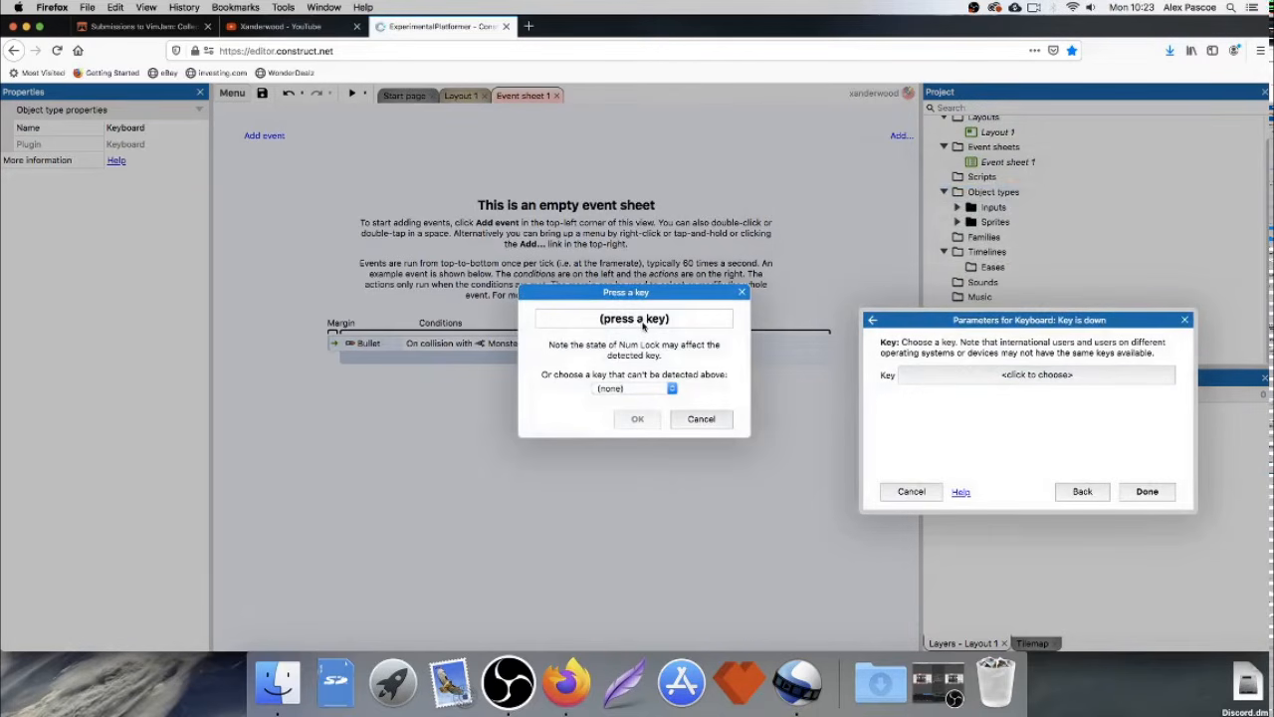
{"action": "key", "text": "a"}
{"action": "left_click", "coordinate": [630, 419]}
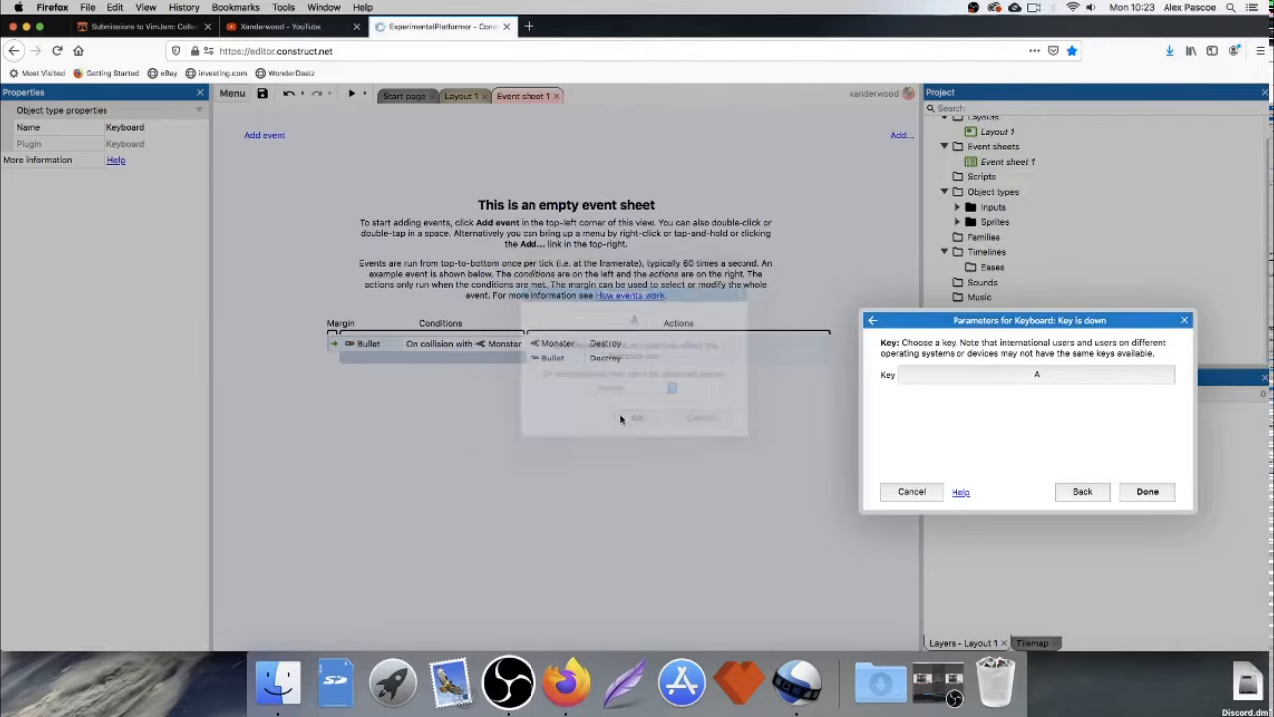
{"action": "left_click", "coordinate": [1147, 491]}
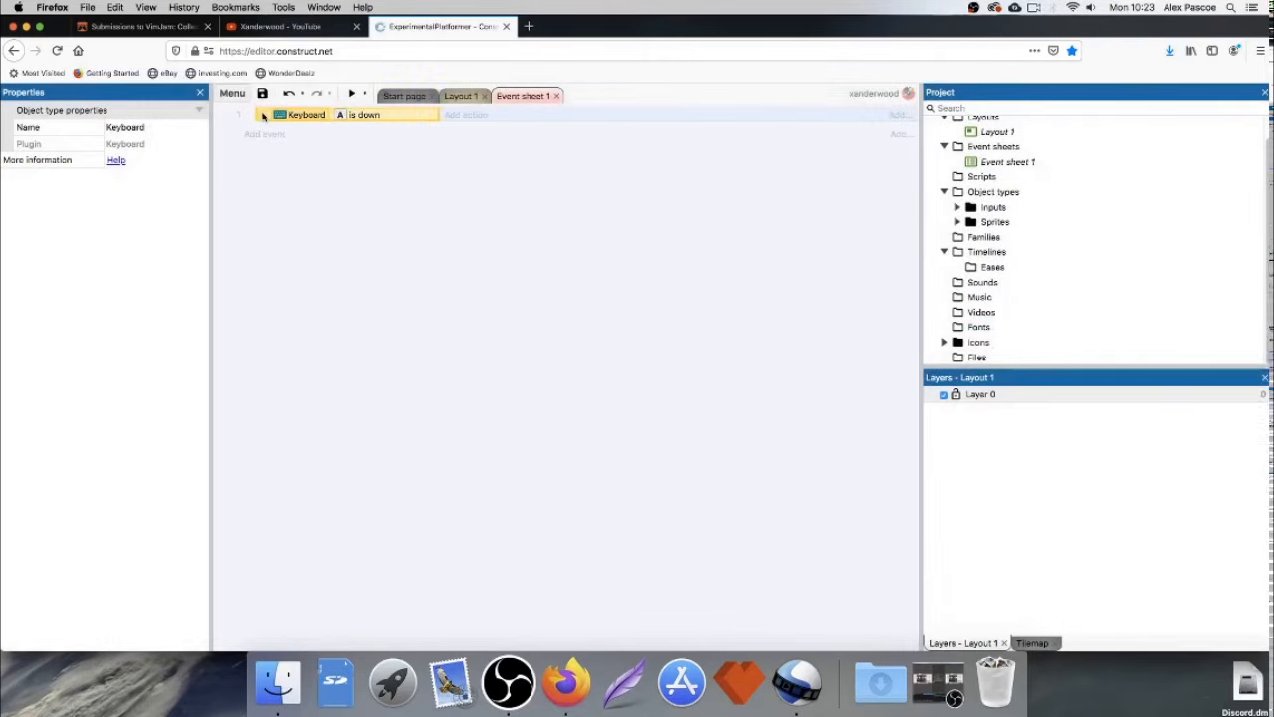
Duplicate the Keyboard A is down event directly below the original.
{"action": "left_click", "coordinate": [265, 135]}
{"action": "left_click", "coordinate": [1177, 190]}
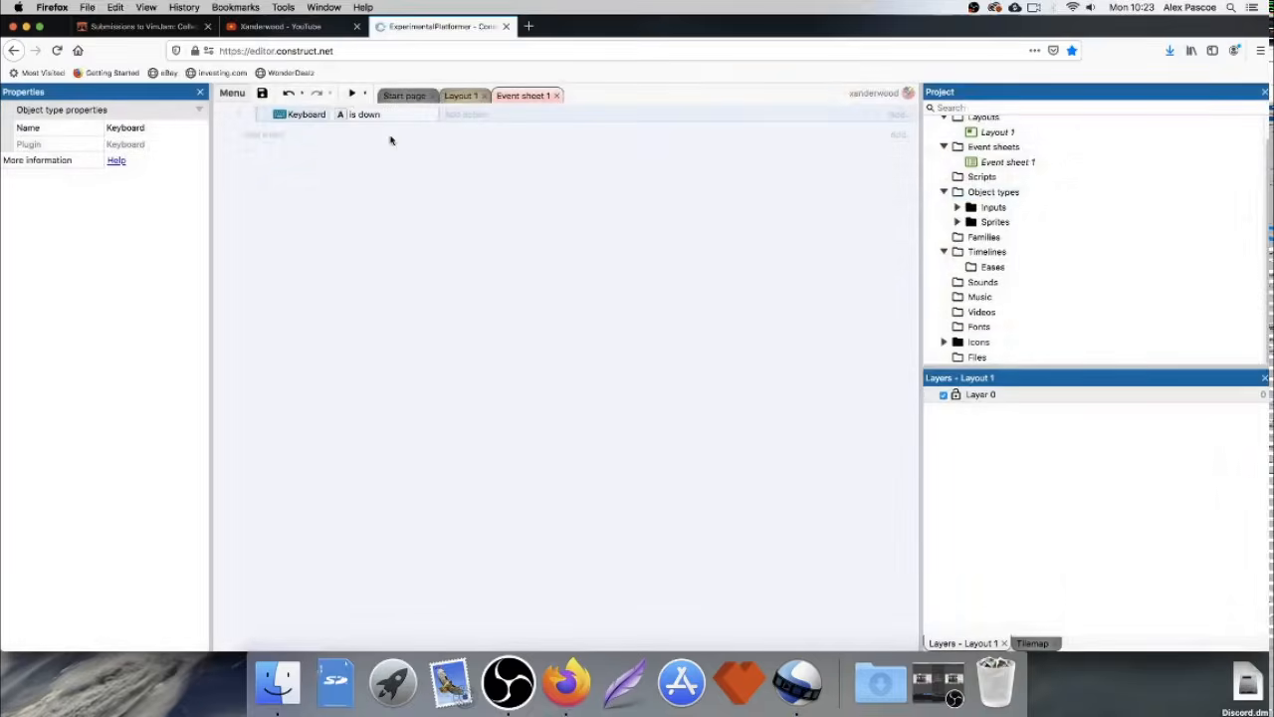
{"action": "left_click", "coordinate": [303, 117]}
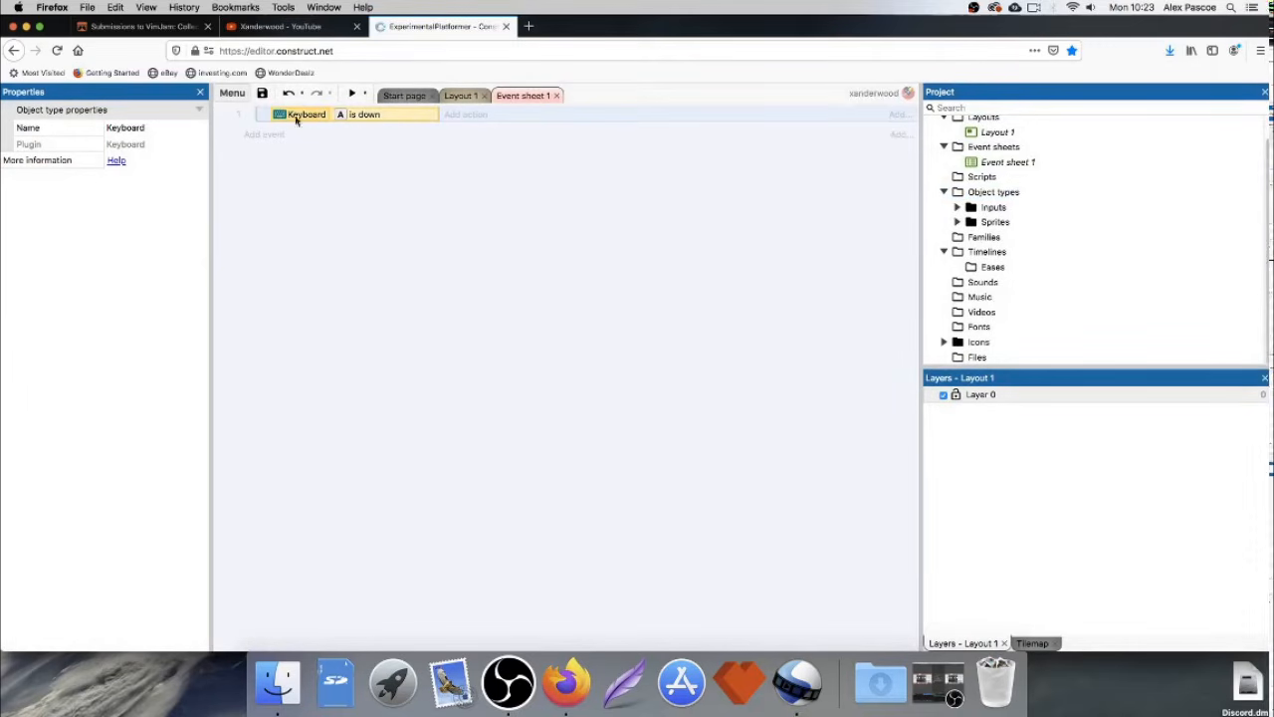
{"action": "left_click", "coordinate": [261, 117]}
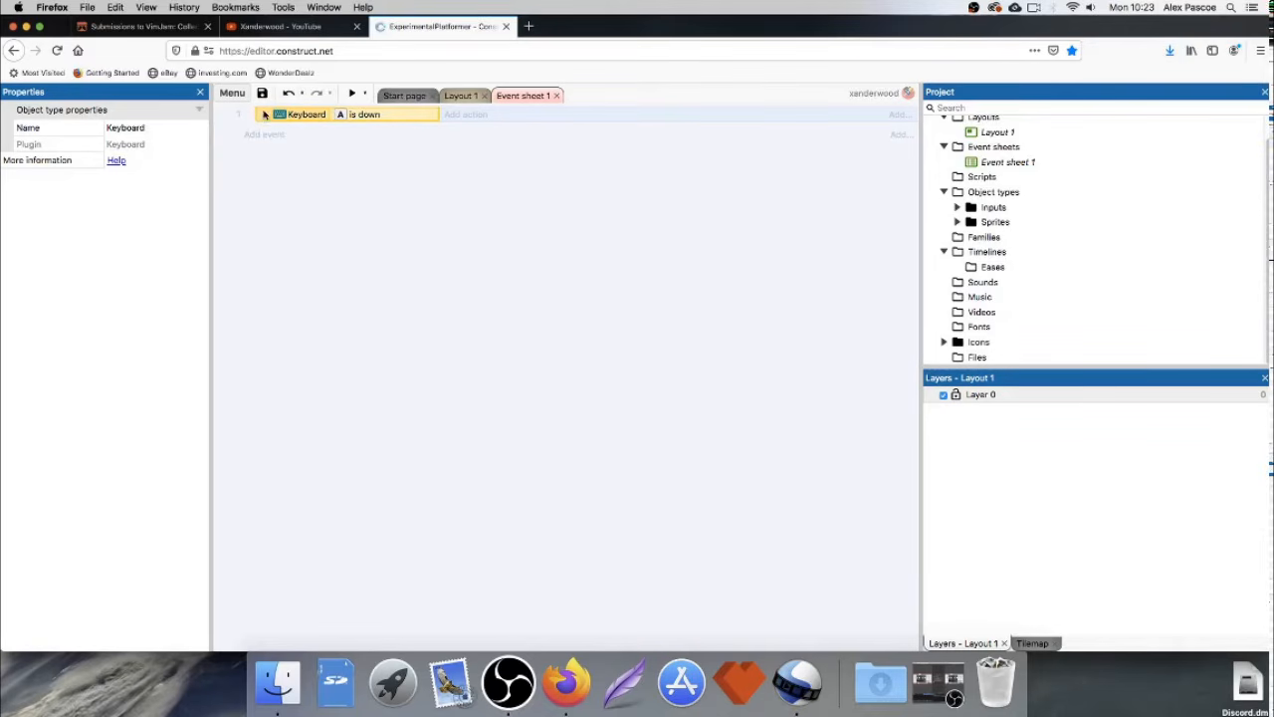
{"action": "key", "text": "super+c"}
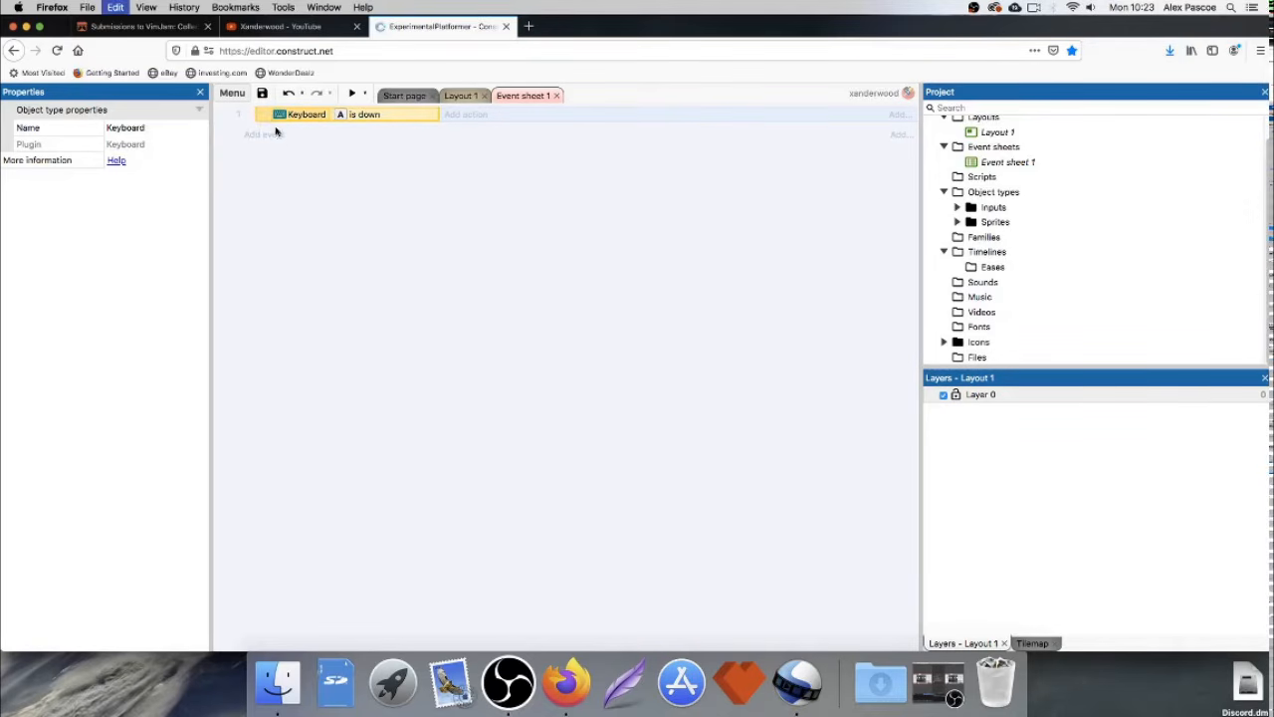
{"action": "key", "text": "super+v"}
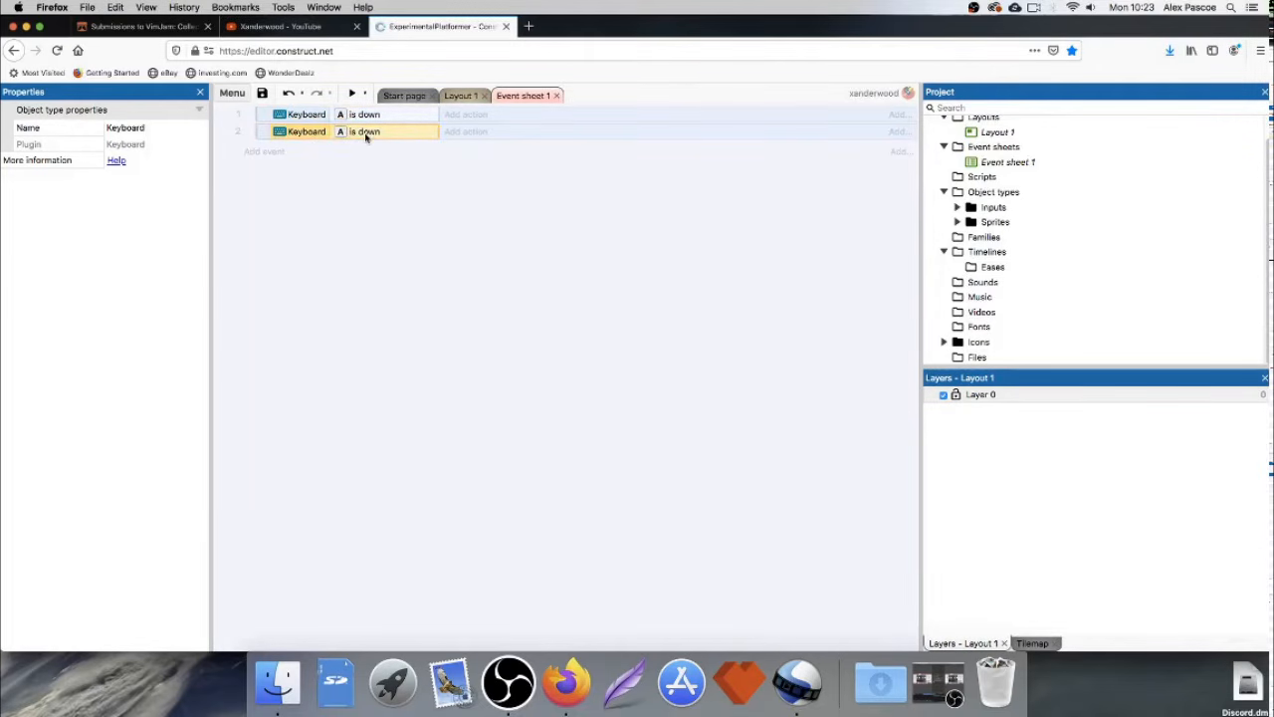
Change the key of the second Keyboard is down event to D.
{"action": "double_click", "coordinate": [340, 133]}
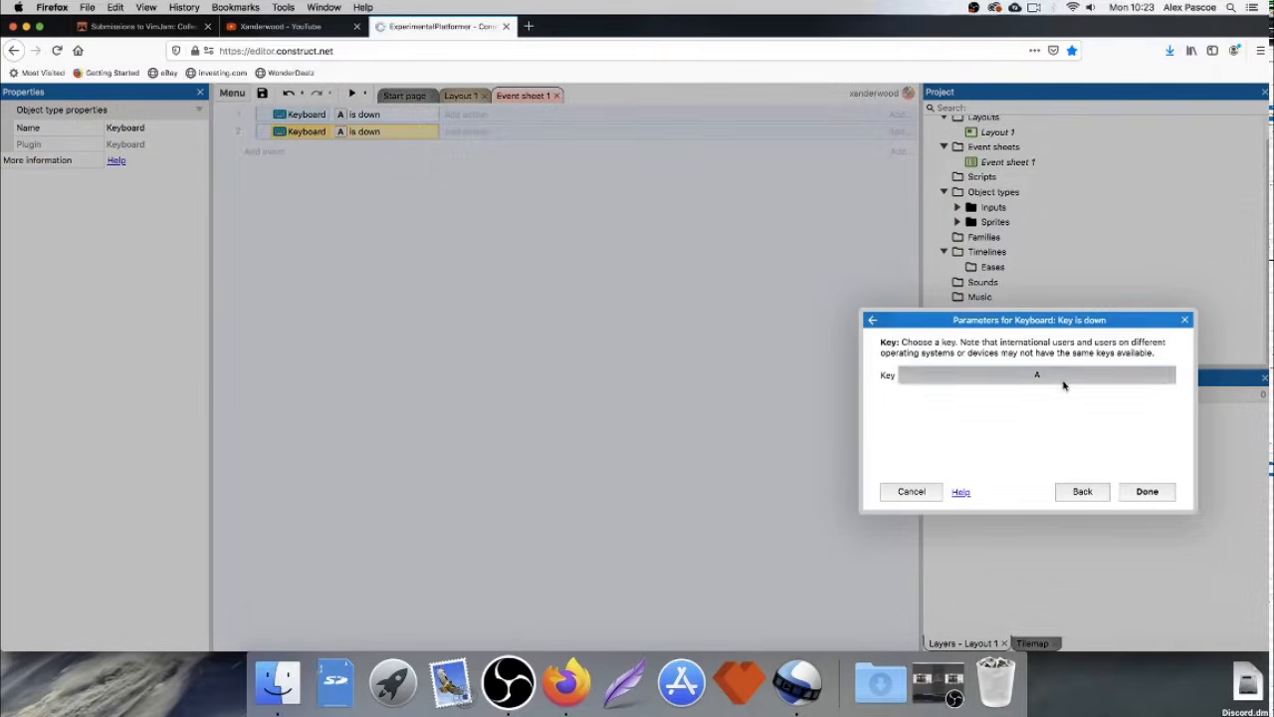
{"action": "left_click", "coordinate": [1065, 385]}
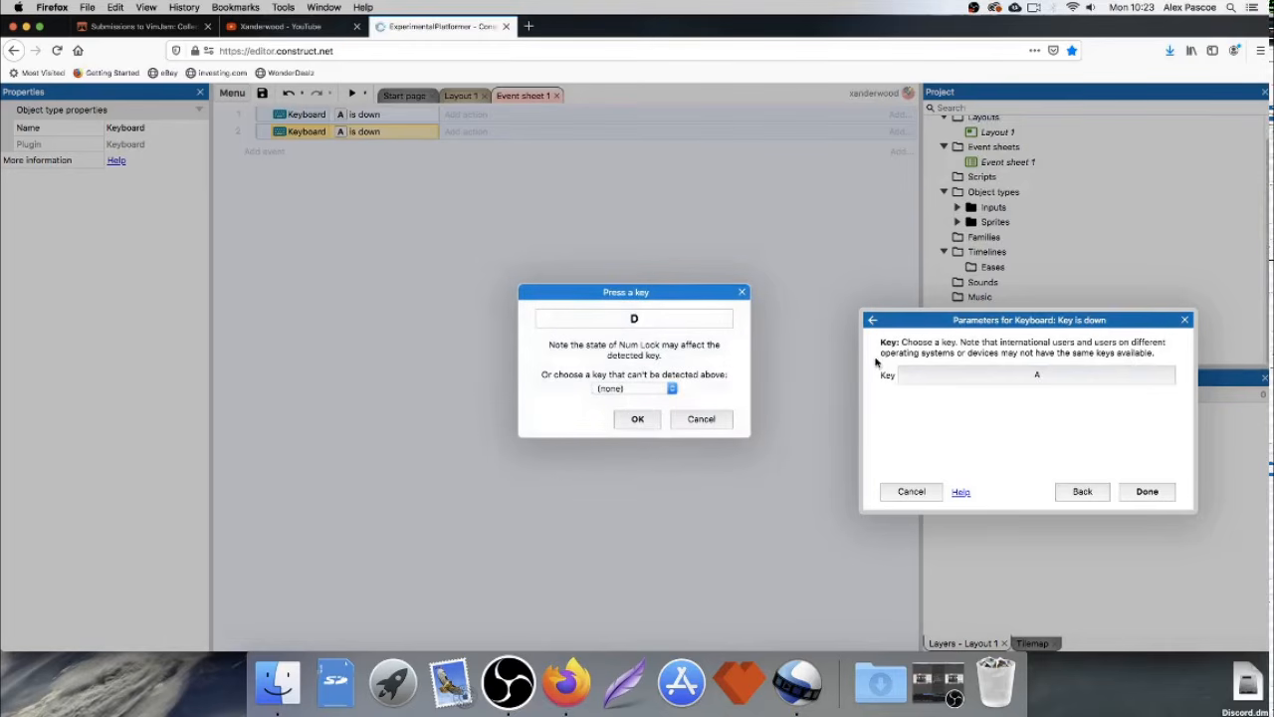
{"action": "key", "text": "Return"}
{"action": "left_click", "coordinate": [1147, 491]}
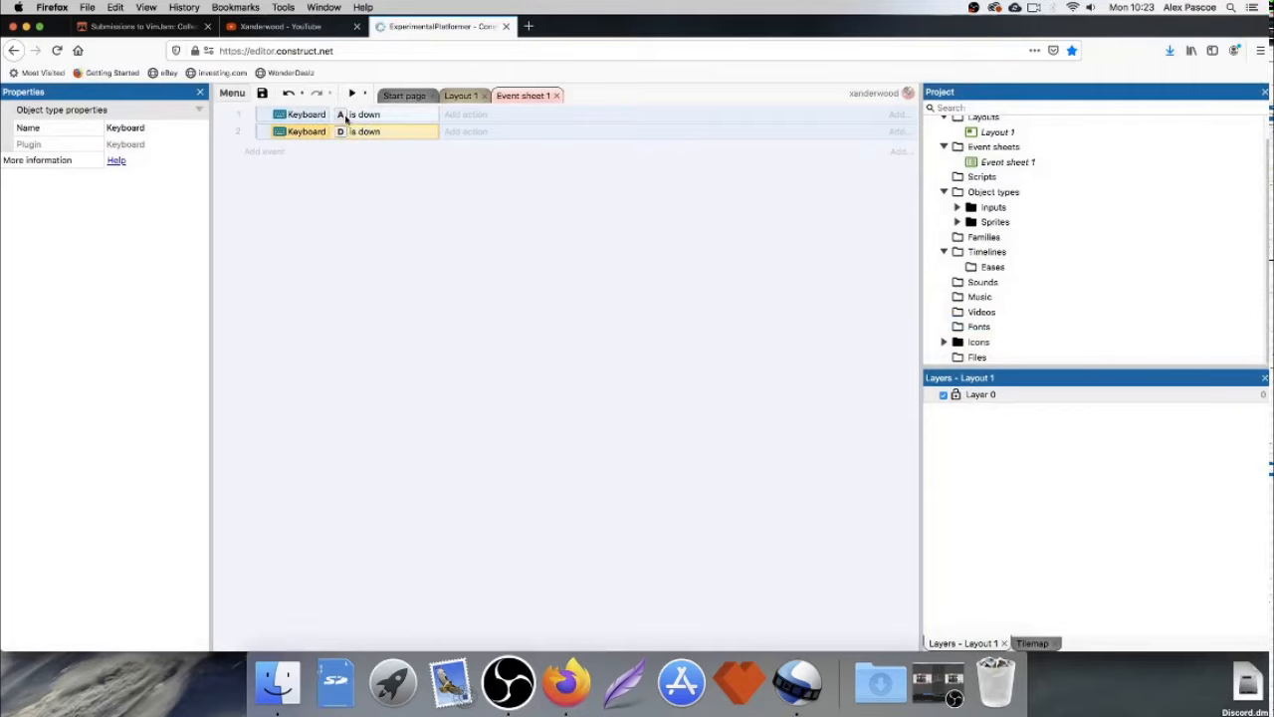
Add a spr_player Platform action to the A is down event that simulates the Left control.
{"action": "left_click", "coordinate": [351, 118]}
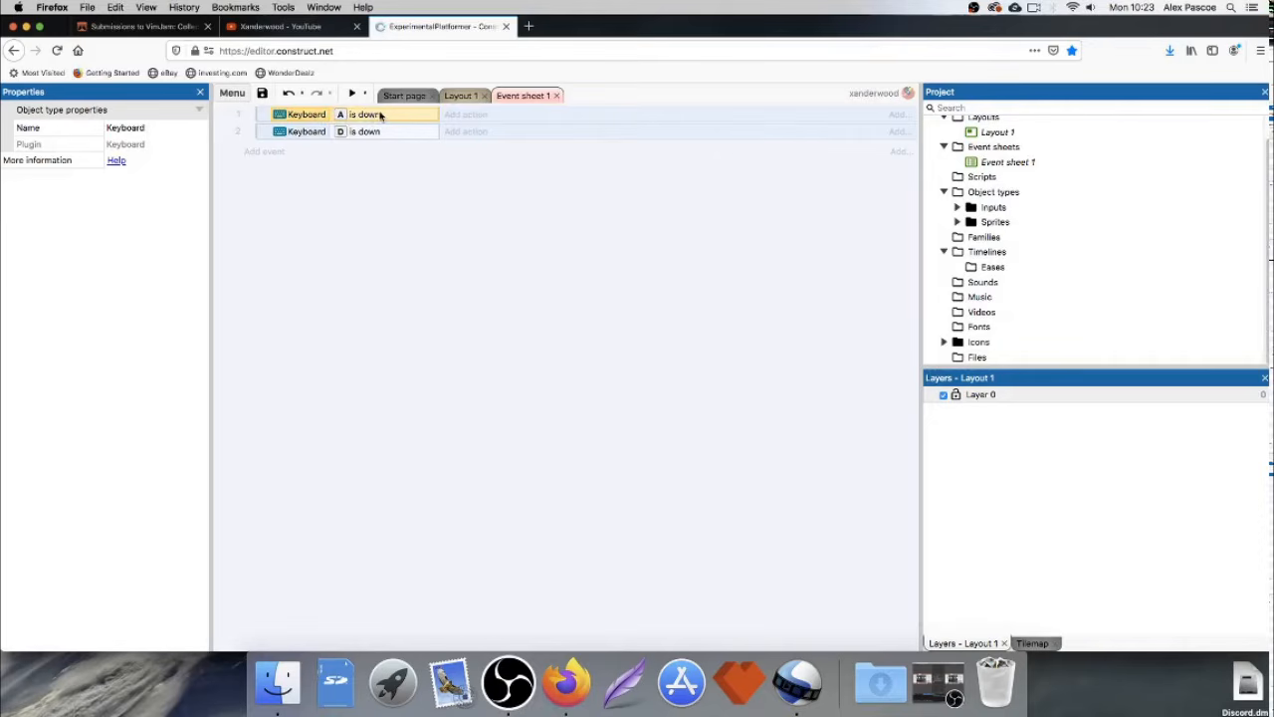
{"action": "left_click", "coordinate": [468, 115]}
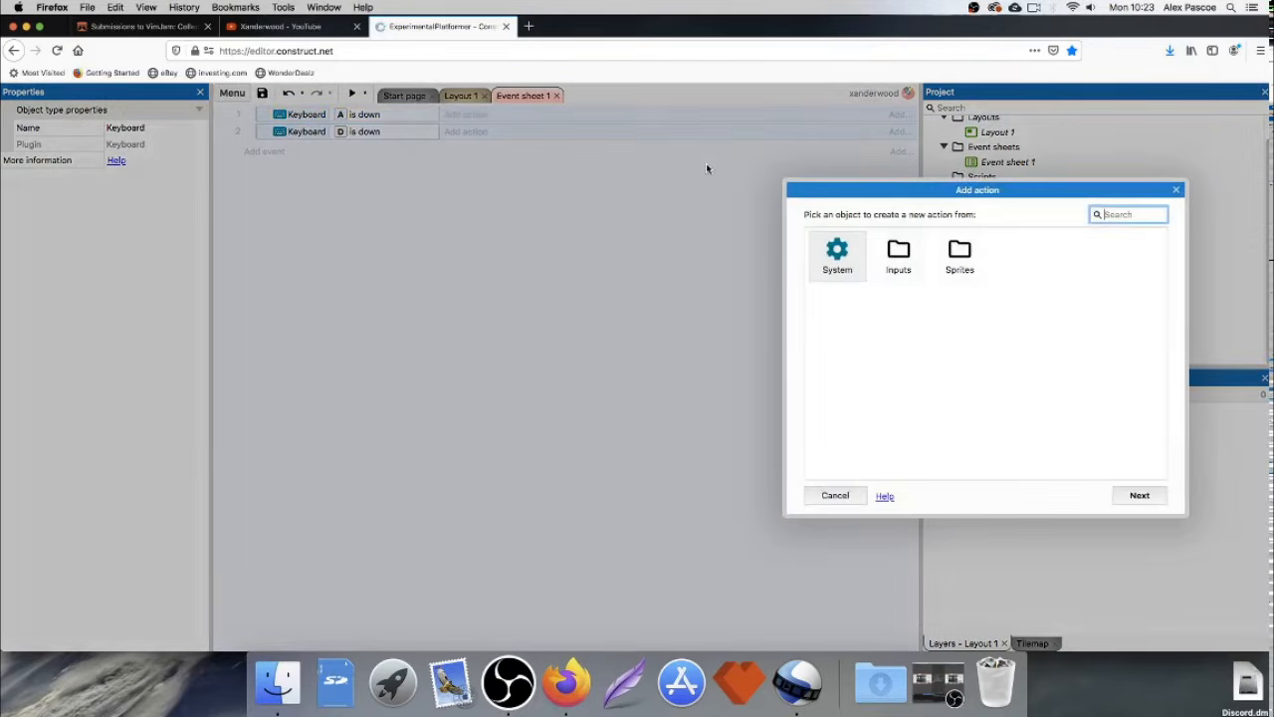
{"action": "double_click", "coordinate": [960, 257]}
{"action": "double_click", "coordinate": [899, 257]}
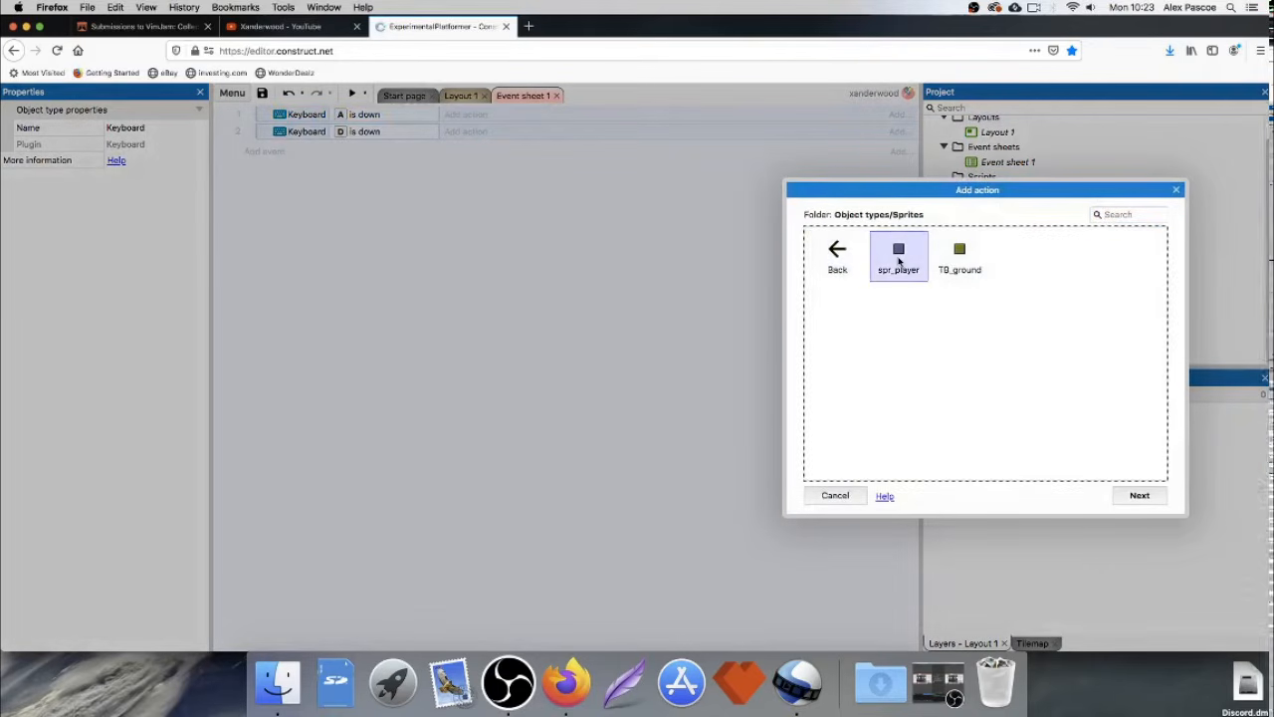
{"action": "scroll", "coordinate": [938, 261], "scroll_direction": "down", "scroll_amount": 10}
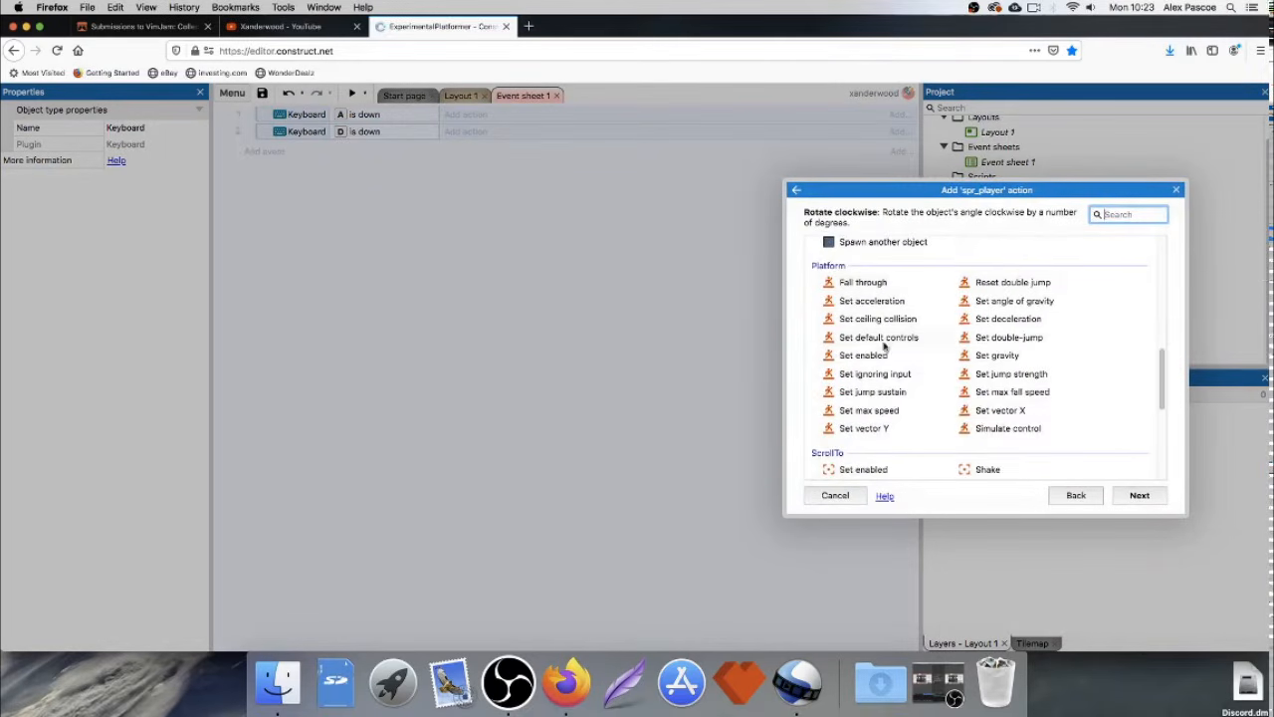
{"action": "scroll", "coordinate": [894, 367], "scroll_direction": "down", "scroll_amount": 2}
{"action": "scroll", "coordinate": [892, 361], "scroll_direction": "up", "scroll_amount": 1}
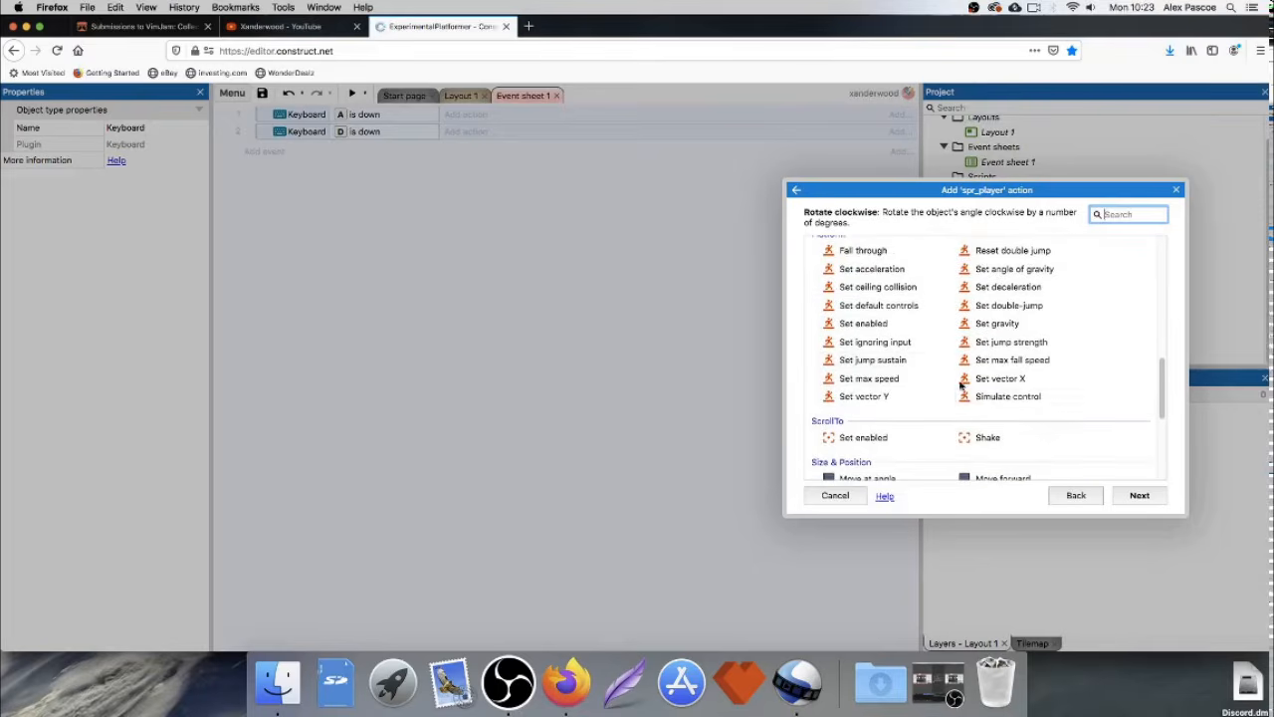
{"action": "double_click", "coordinate": [998, 397]}
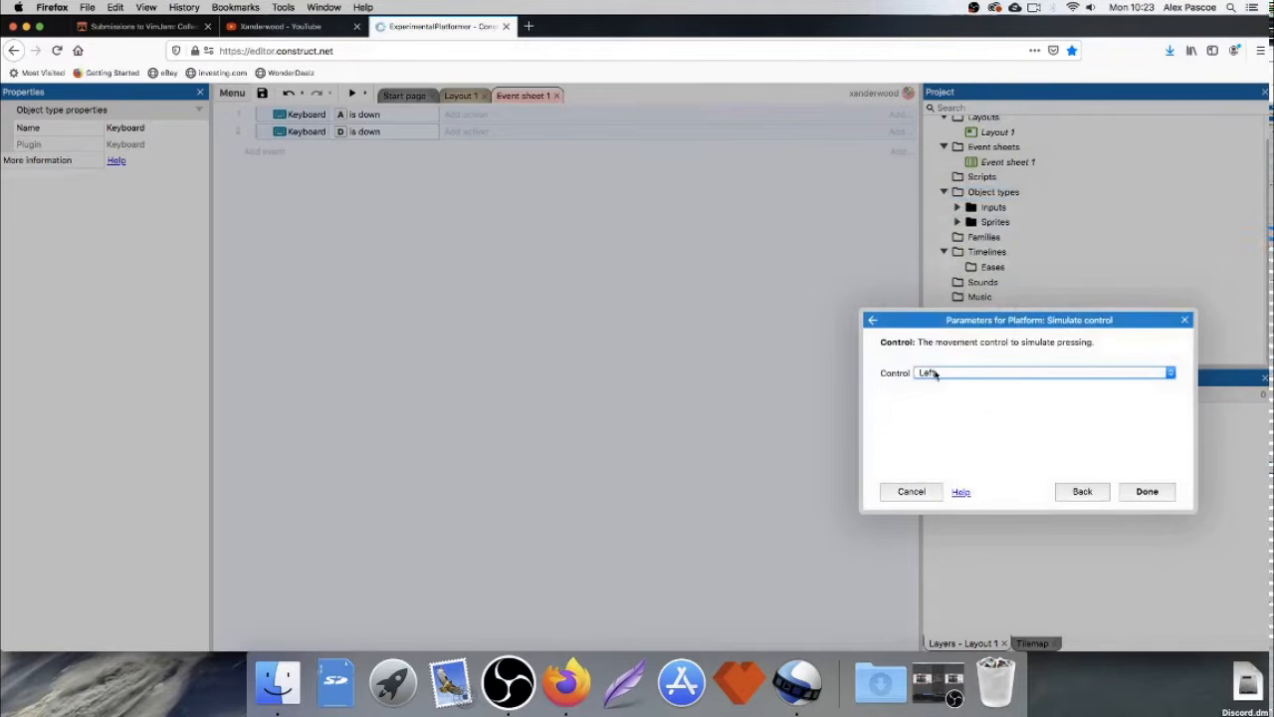
{"action": "left_click", "coordinate": [1147, 491]}
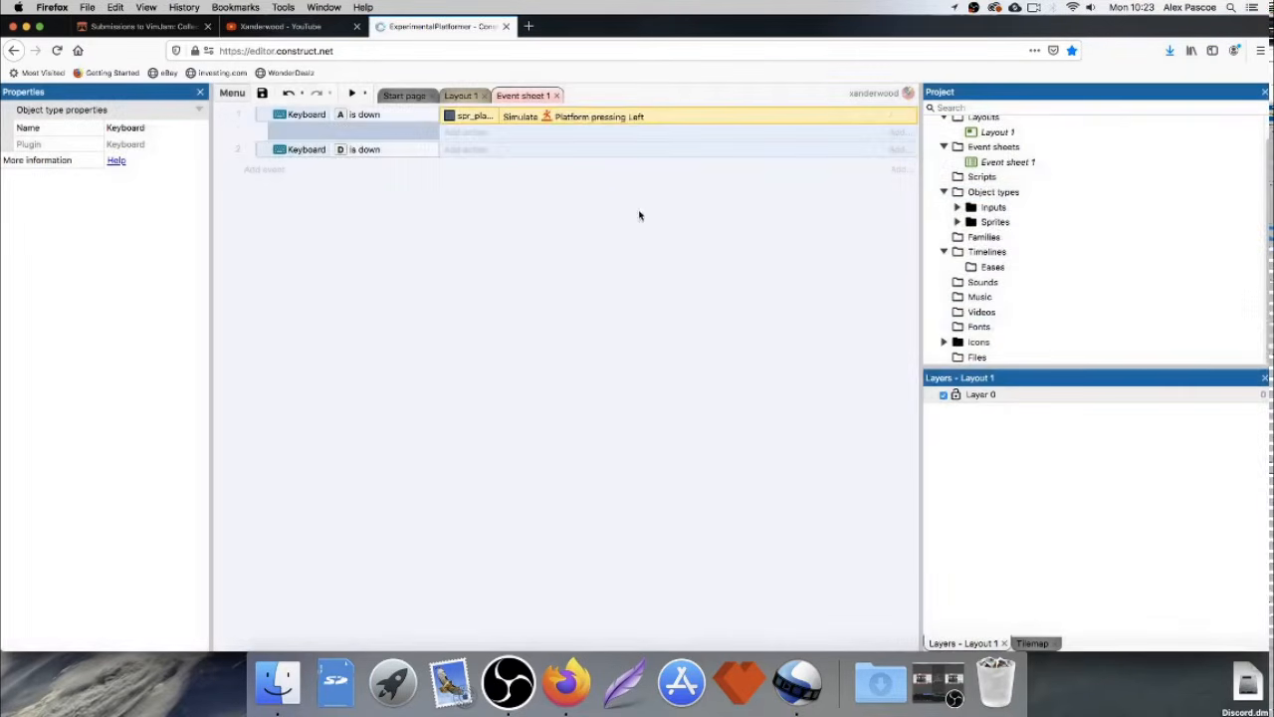
Copy the spr_player Simulate control action from the A event into the D is down event.
{"action": "right_click", "coordinate": [524, 117]}
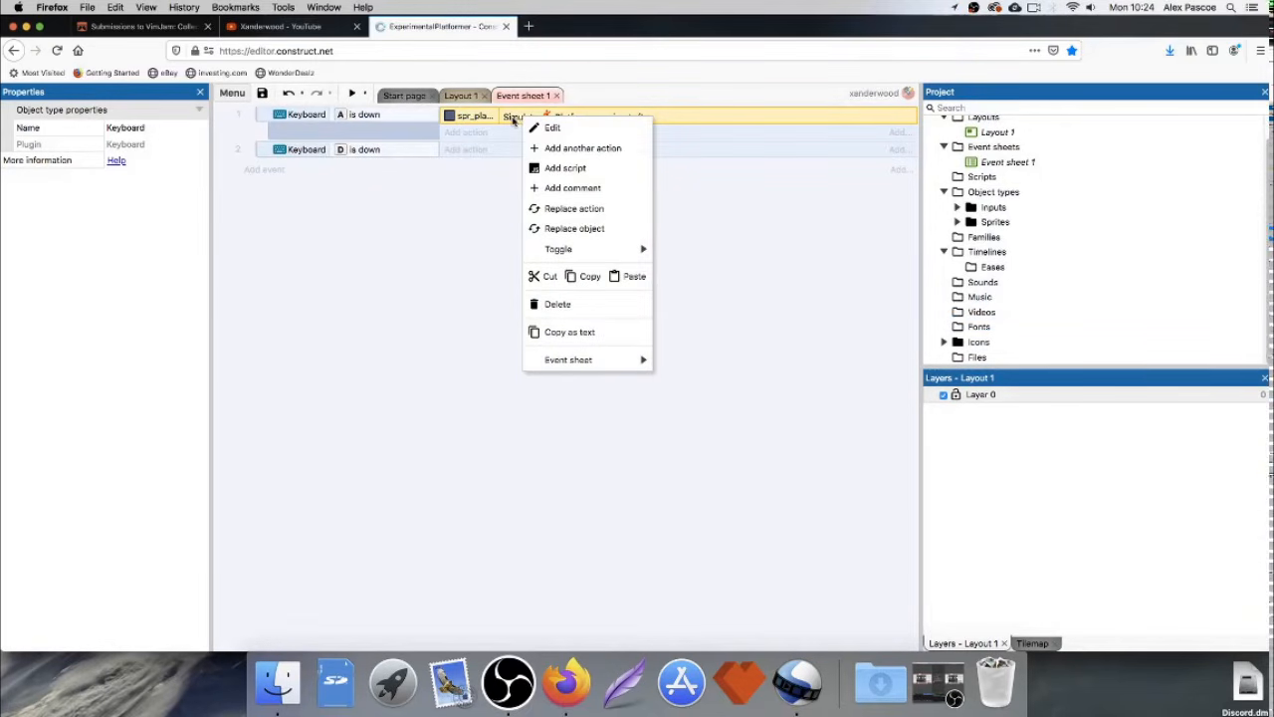
{"action": "left_click", "coordinate": [452, 259]}
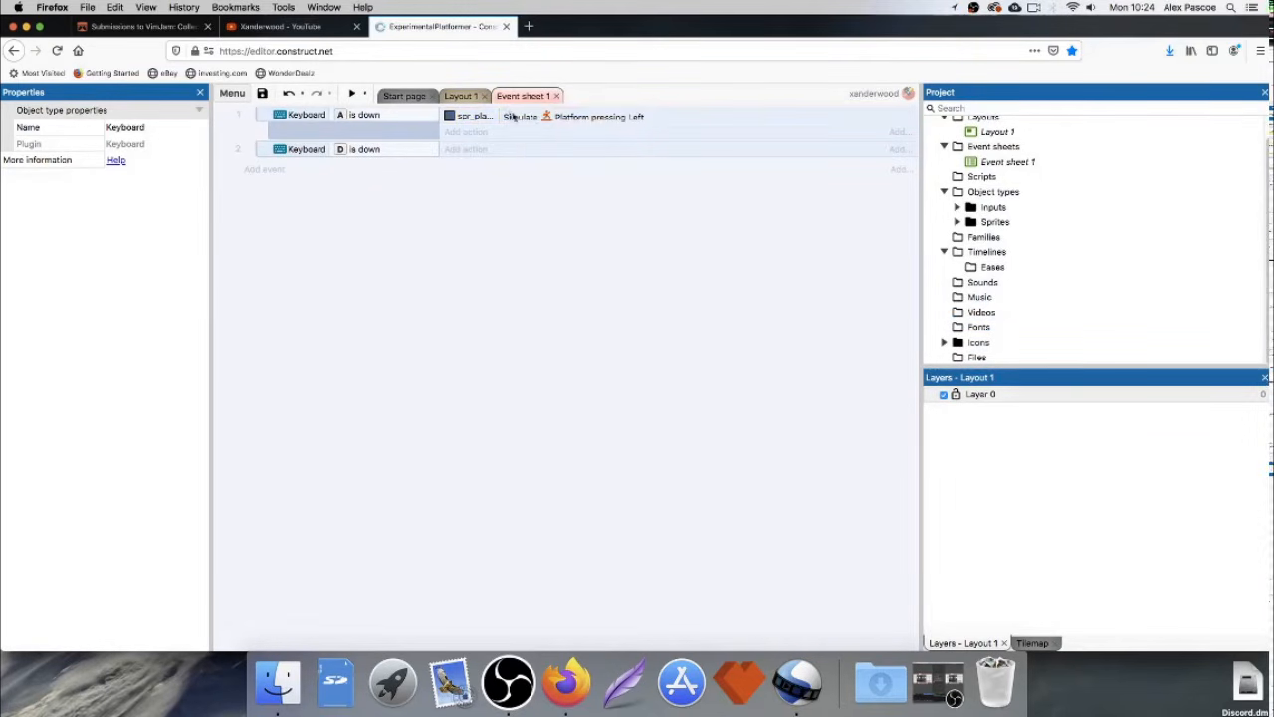
{"action": "left_click", "coordinate": [522, 117]}
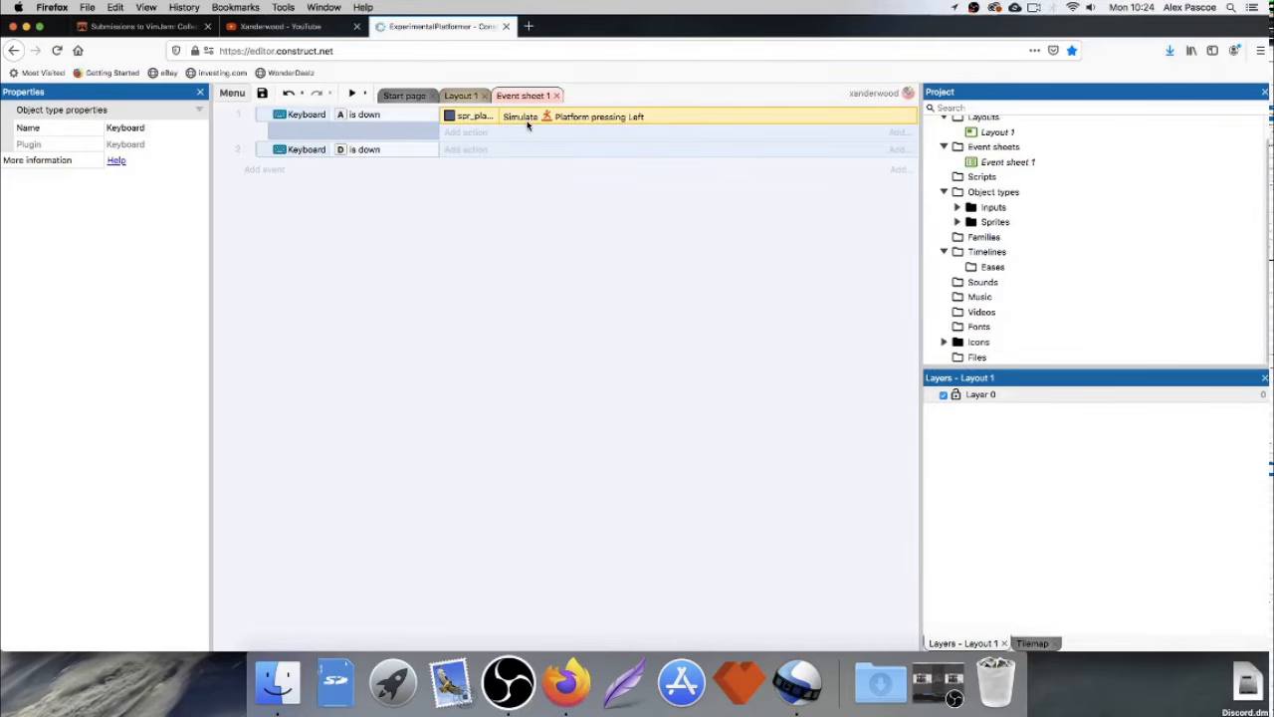
{"action": "left_click_drag", "start_coordinate": [528, 124], "coordinate": [518, 155]}
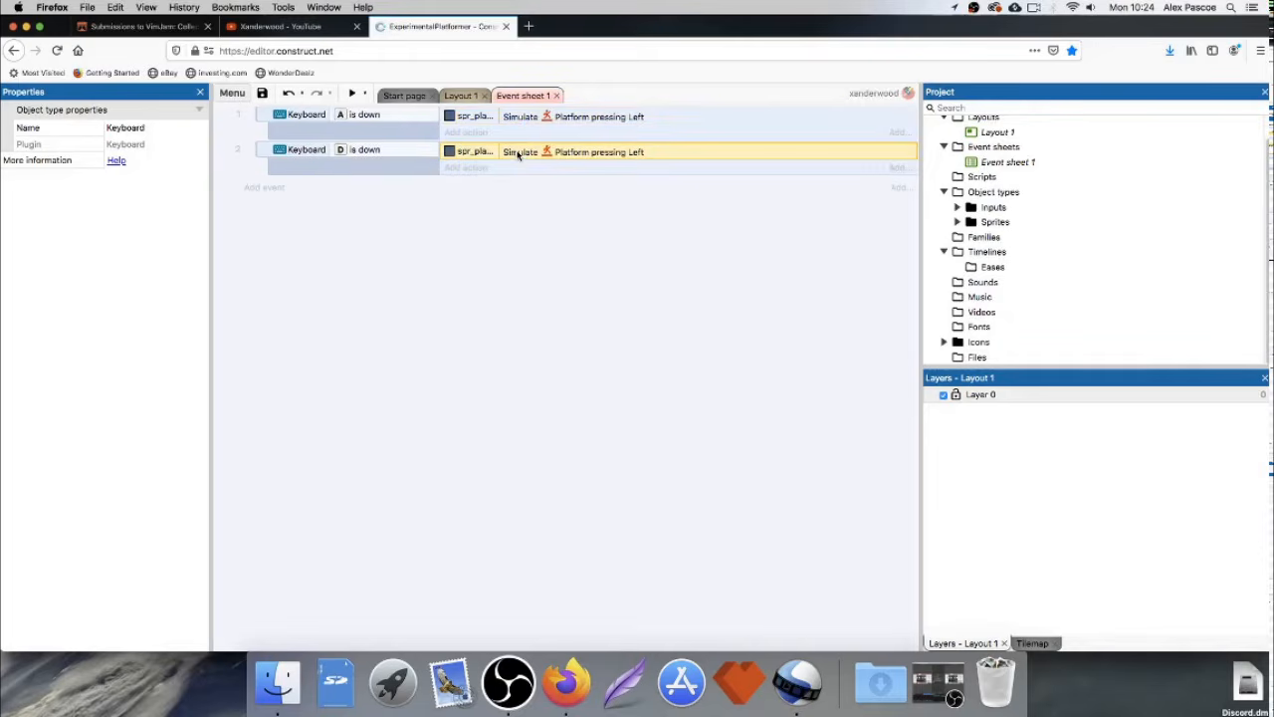
Set the simulated control in the D event's action to Right and widen the action object column to fit the full spr_player name.
{"action": "double_click", "coordinate": [598, 154]}
{"action": "left_click", "coordinate": [976, 373]}
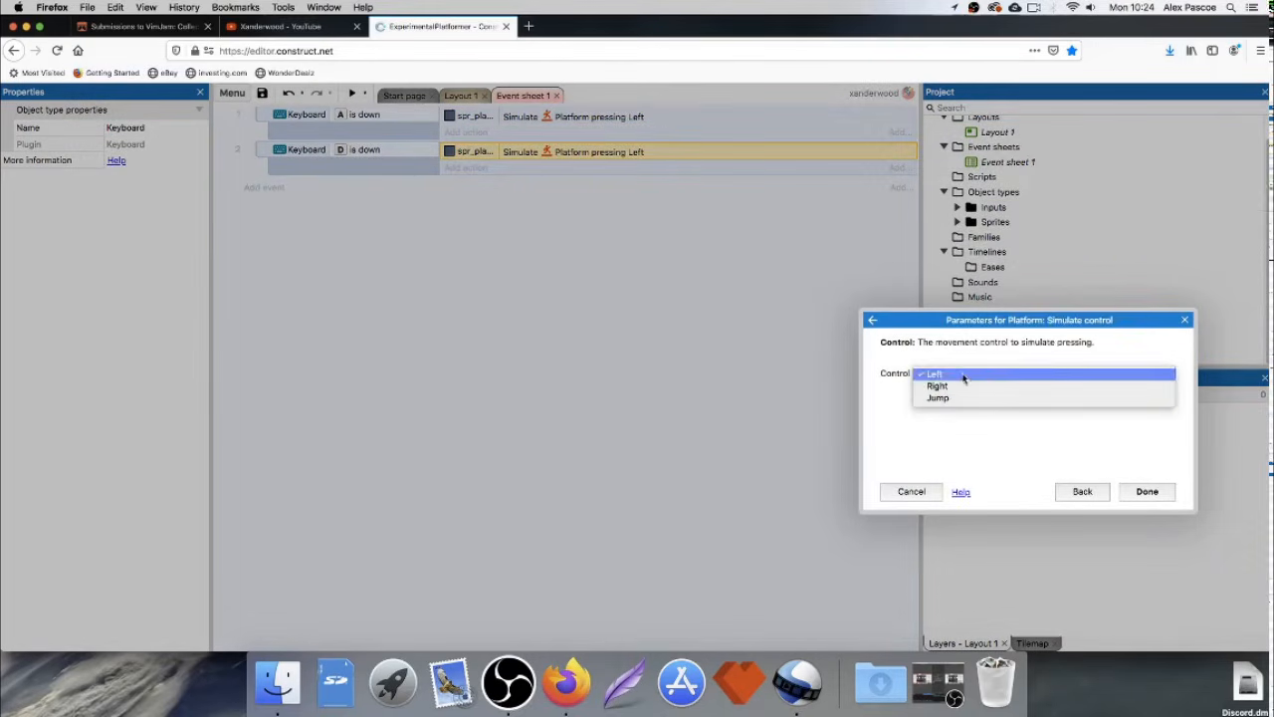
{"action": "left_click", "coordinate": [941, 384]}
{"action": "left_click", "coordinate": [1147, 491]}
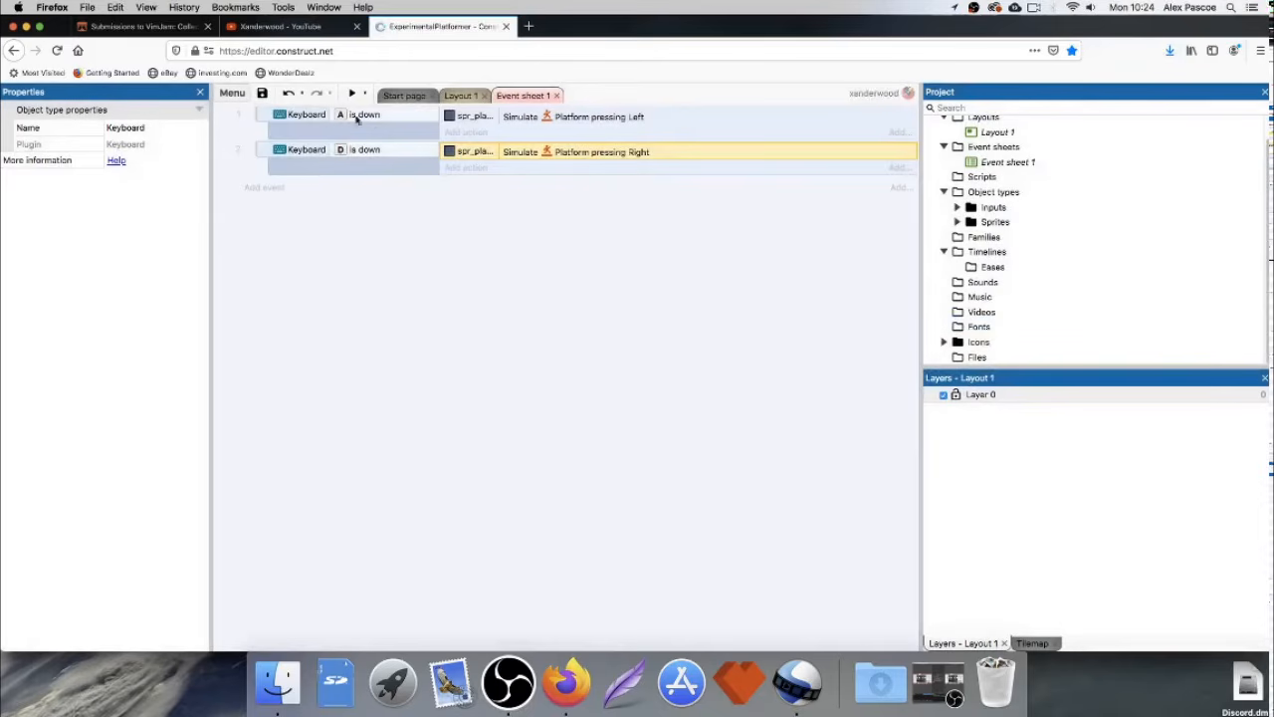
{"action": "left_click_drag", "start_coordinate": [499, 120], "coordinate": [534, 121]}
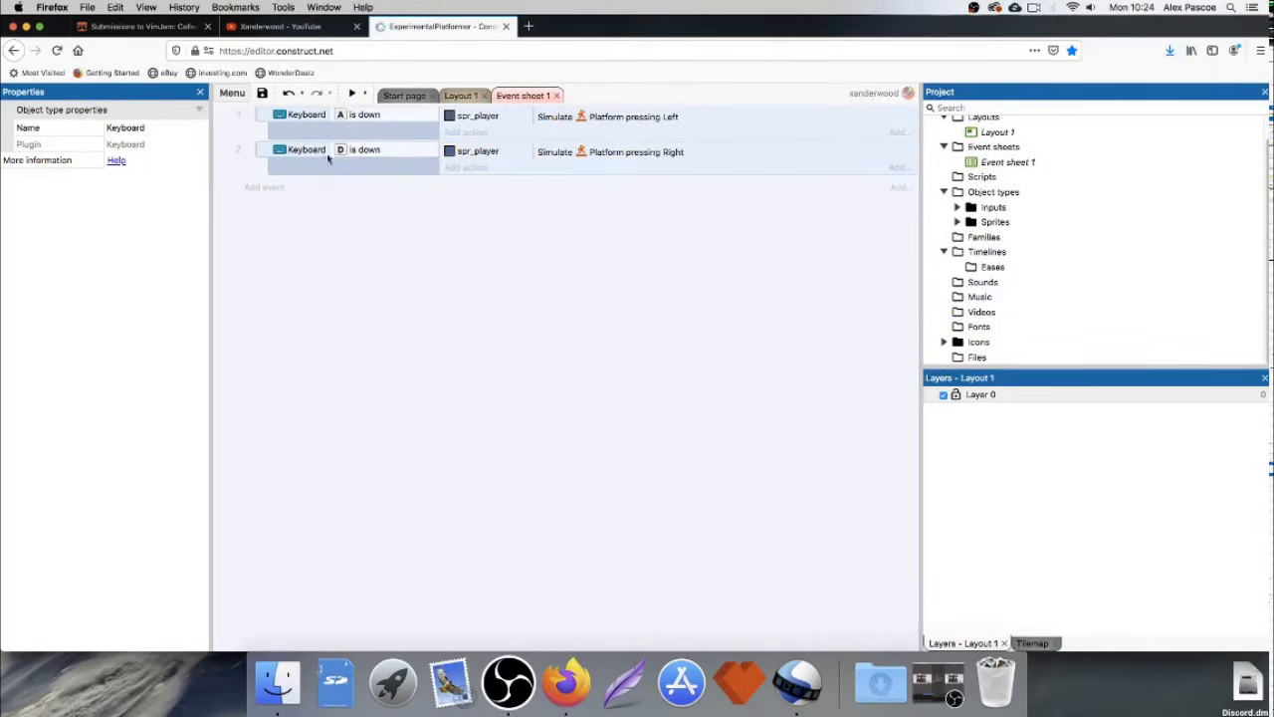
Add a third event with the Keyboard condition On key pressed for the W key.
{"action": "left_click", "coordinate": [268, 187]}
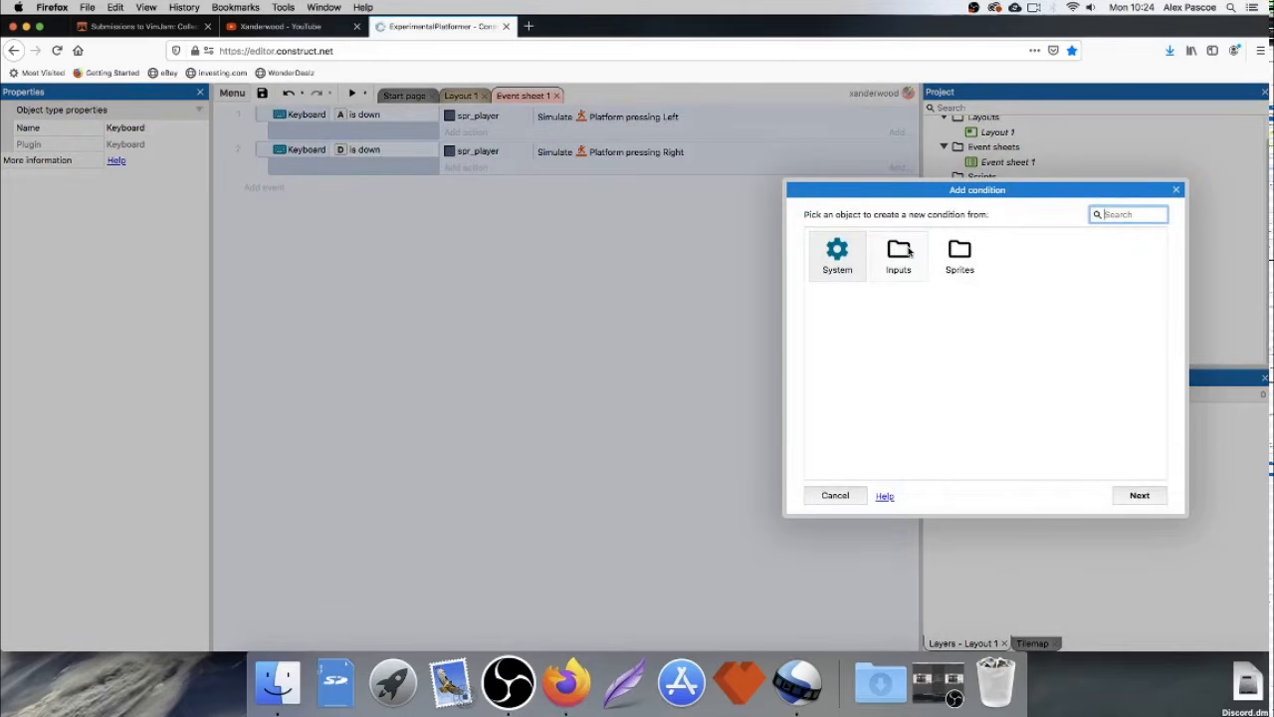
{"action": "left_click", "coordinate": [900, 254]}
{"action": "double_click", "coordinate": [901, 257]}
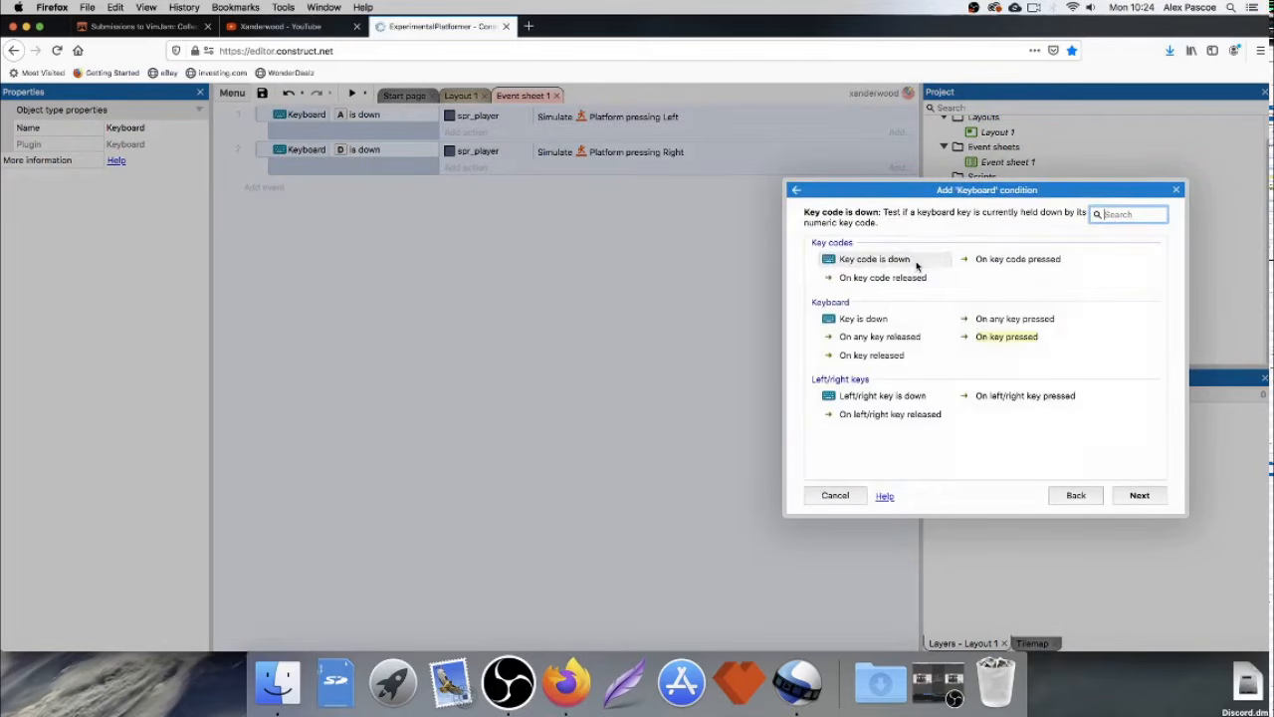
{"action": "double_click", "coordinate": [1006, 337]}
{"action": "left_click", "coordinate": [1004, 373]}
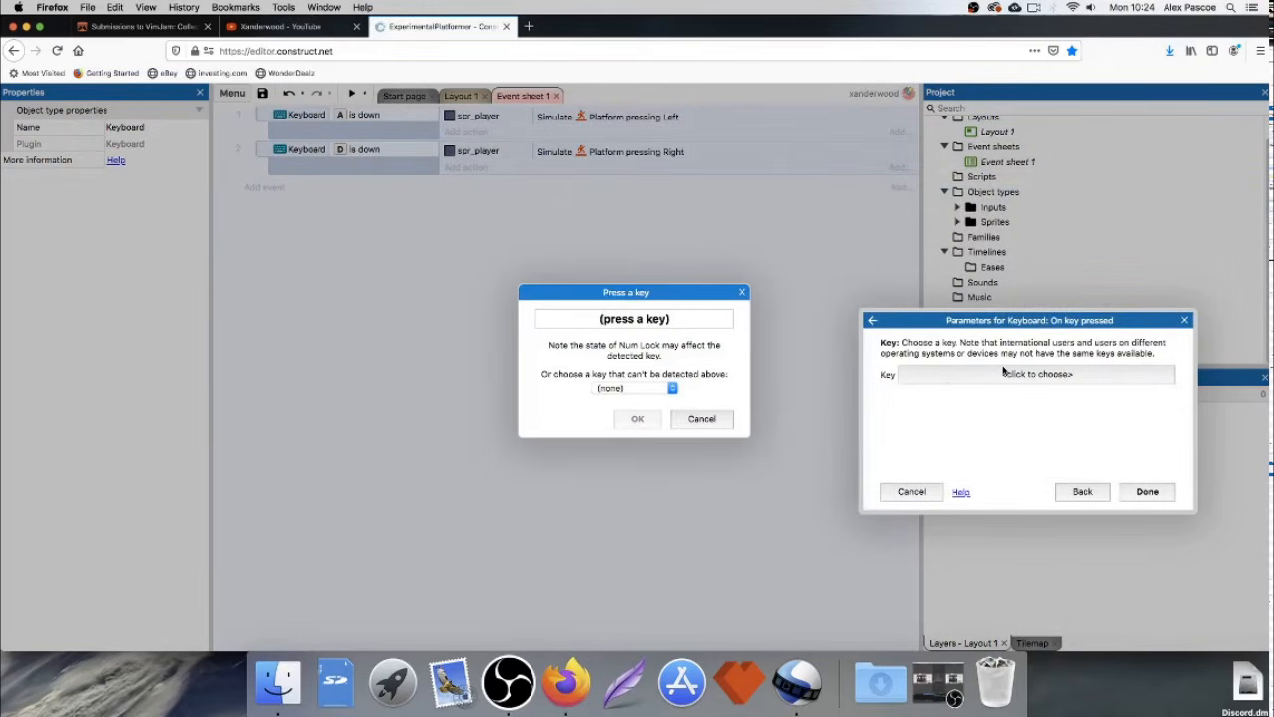
{"action": "key", "text": "w"}
{"action": "left_click", "coordinate": [637, 419]}
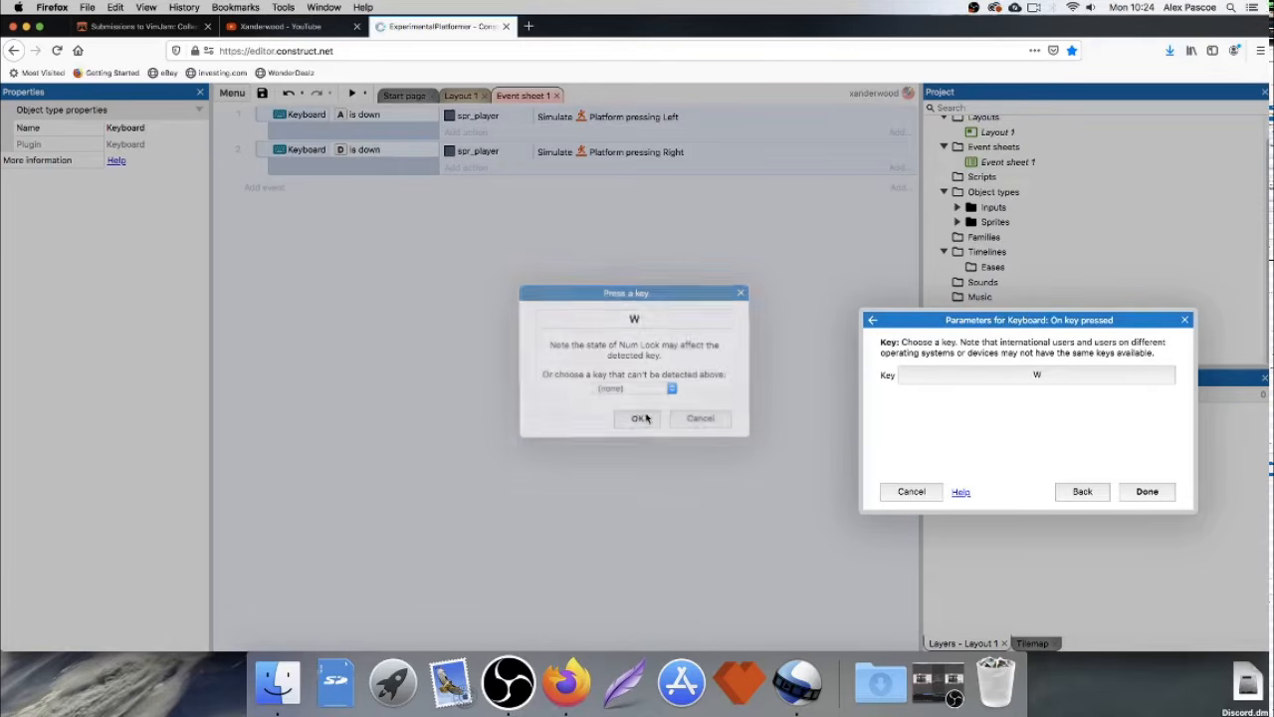
{"action": "left_click", "coordinate": [1148, 492]}
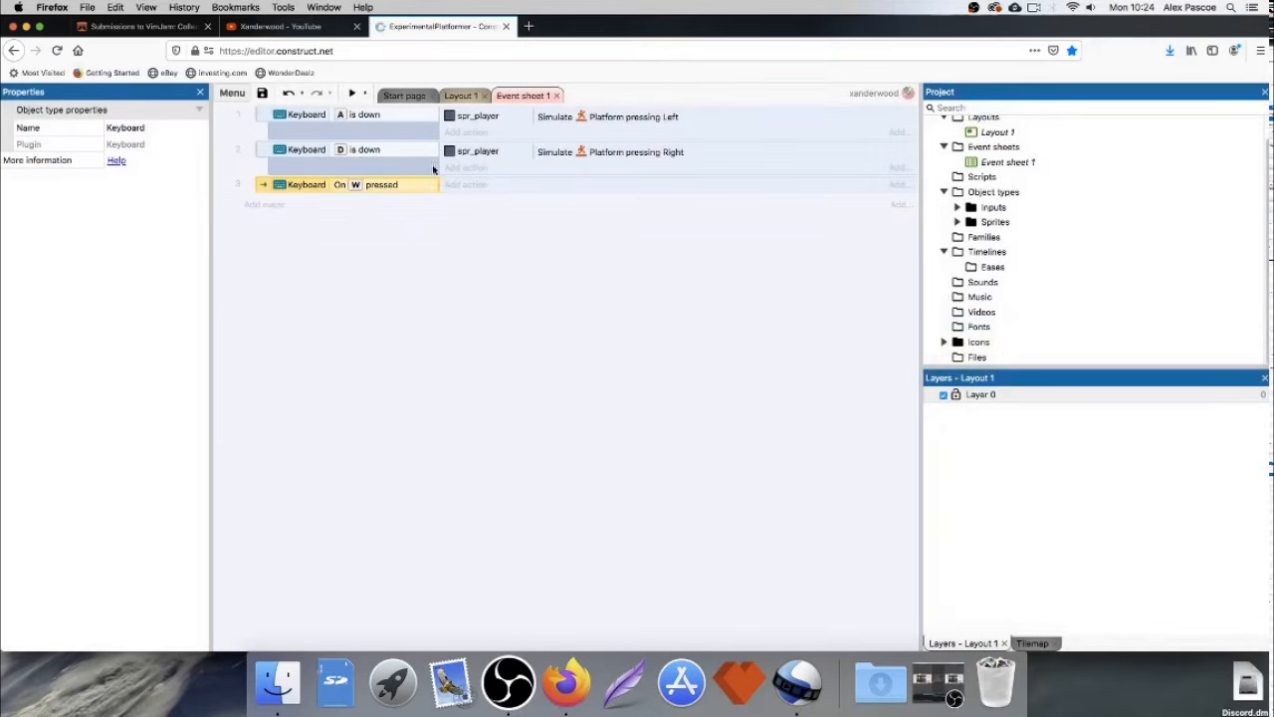
Copy the D event's Simulate control action into the W pressed event and set its control to Jump.
{"action": "left_click", "coordinate": [574, 152]}
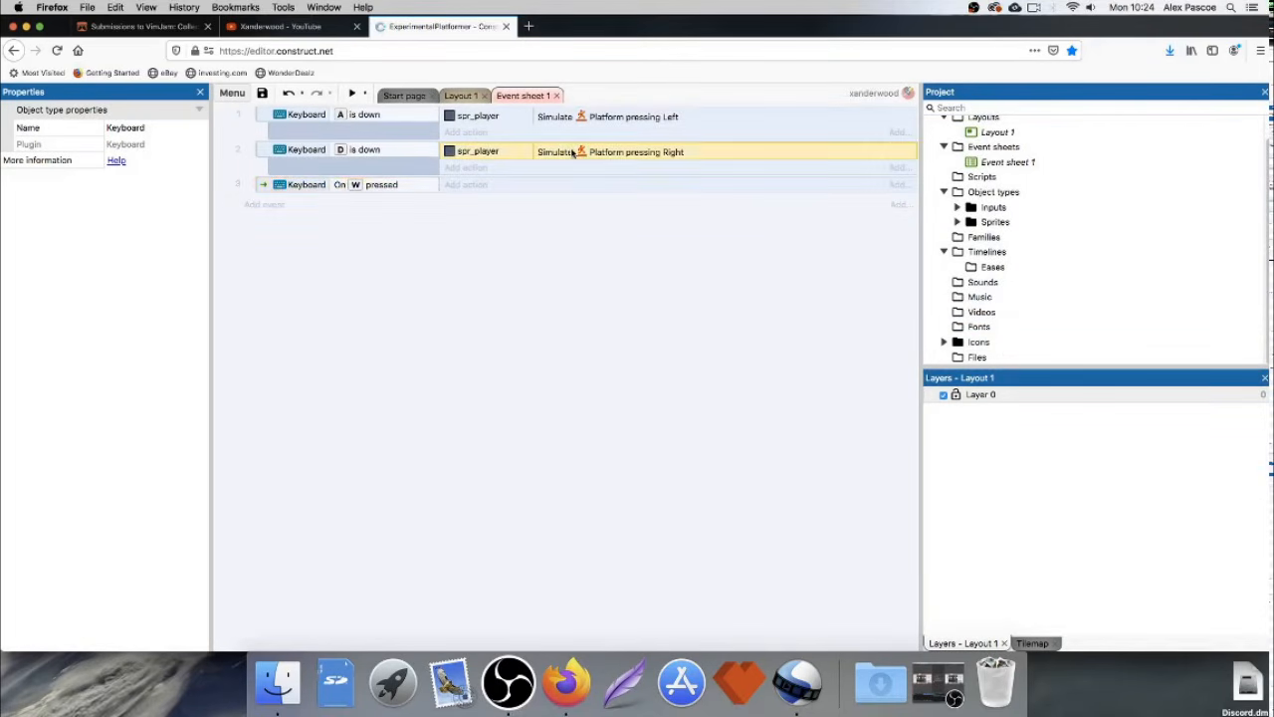
{"action": "left_click_drag", "start_coordinate": [574, 153], "coordinate": [487, 191], "text": "ctrl"}
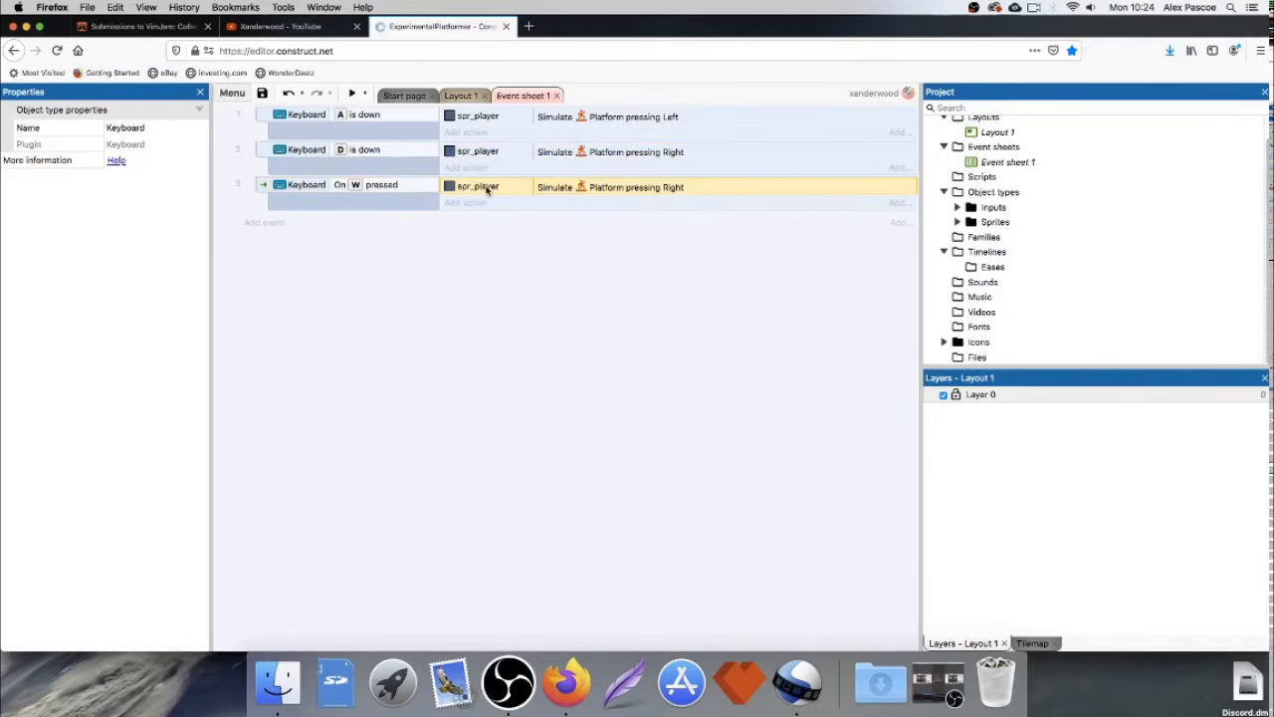
{"action": "double_click", "coordinate": [613, 189]}
{"action": "left_click", "coordinate": [970, 373]}
{"action": "left_click", "coordinate": [954, 392]}
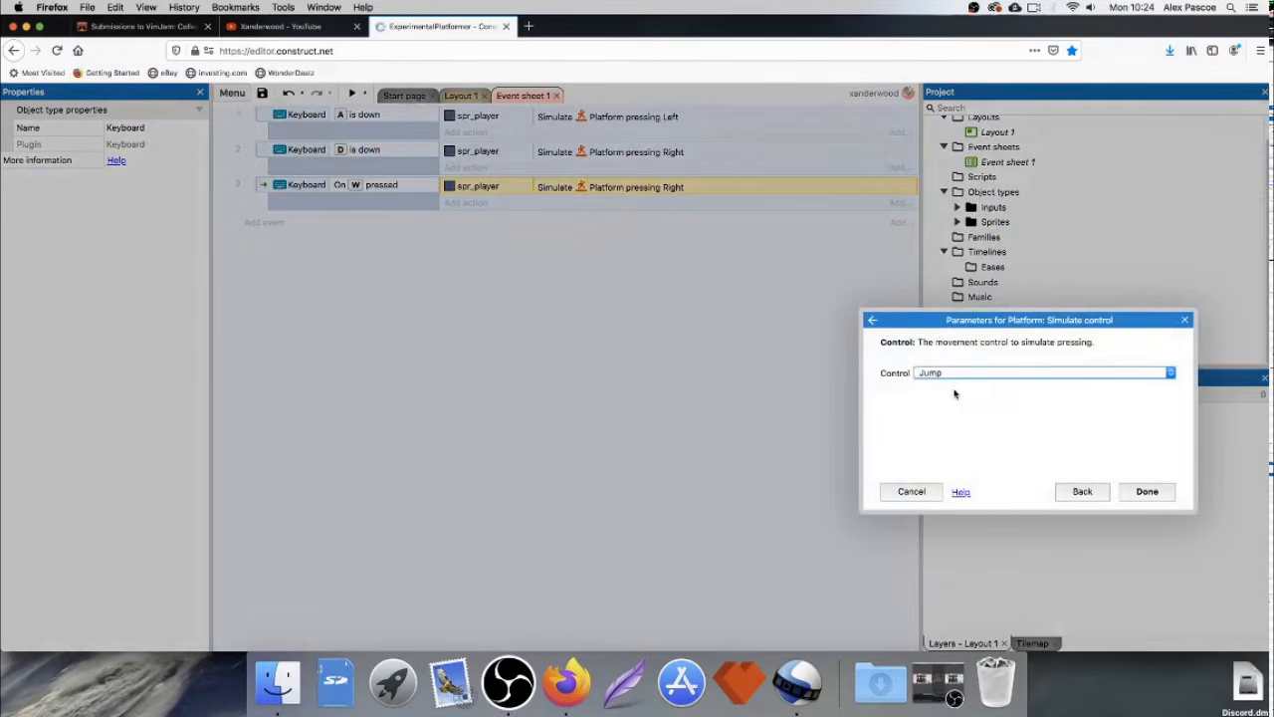
{"action": "left_click", "coordinate": [1145, 493]}
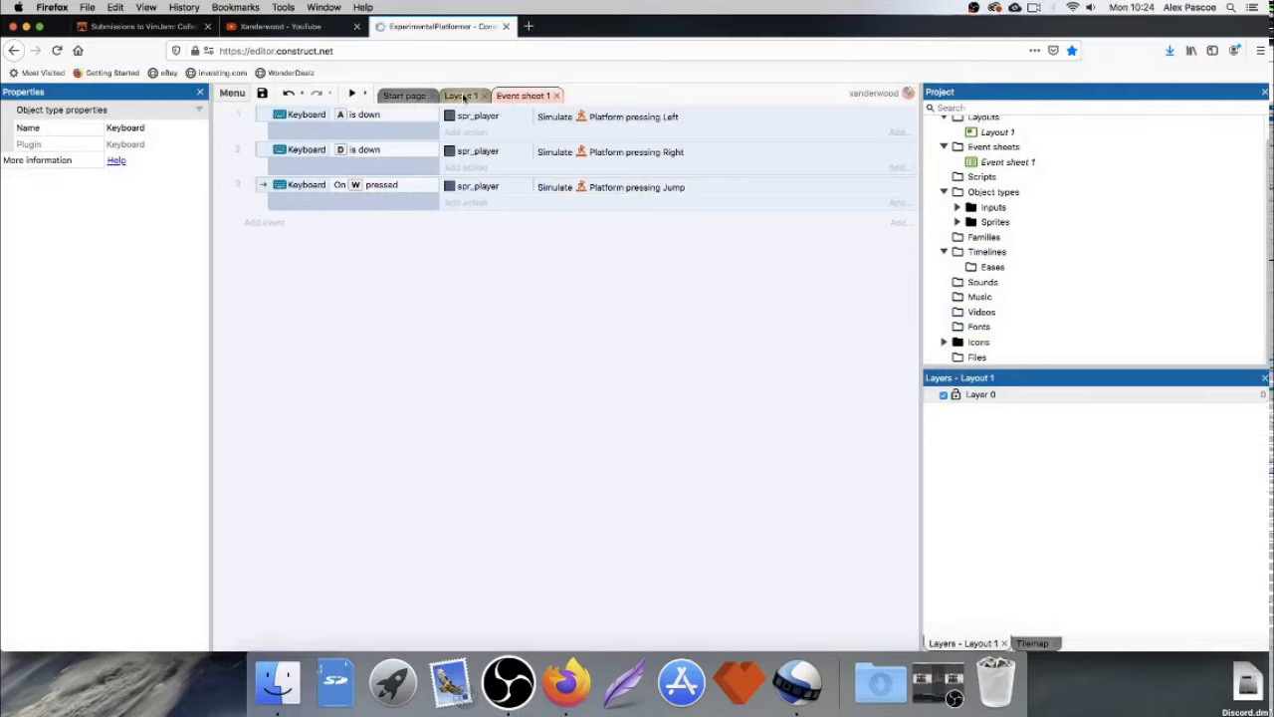
Set the Platform behavior's max speed to 150 for spr_player in Layout 1.
{"action": "left_click", "coordinate": [461, 95]}
{"action": "left_click", "coordinate": [407, 403]}
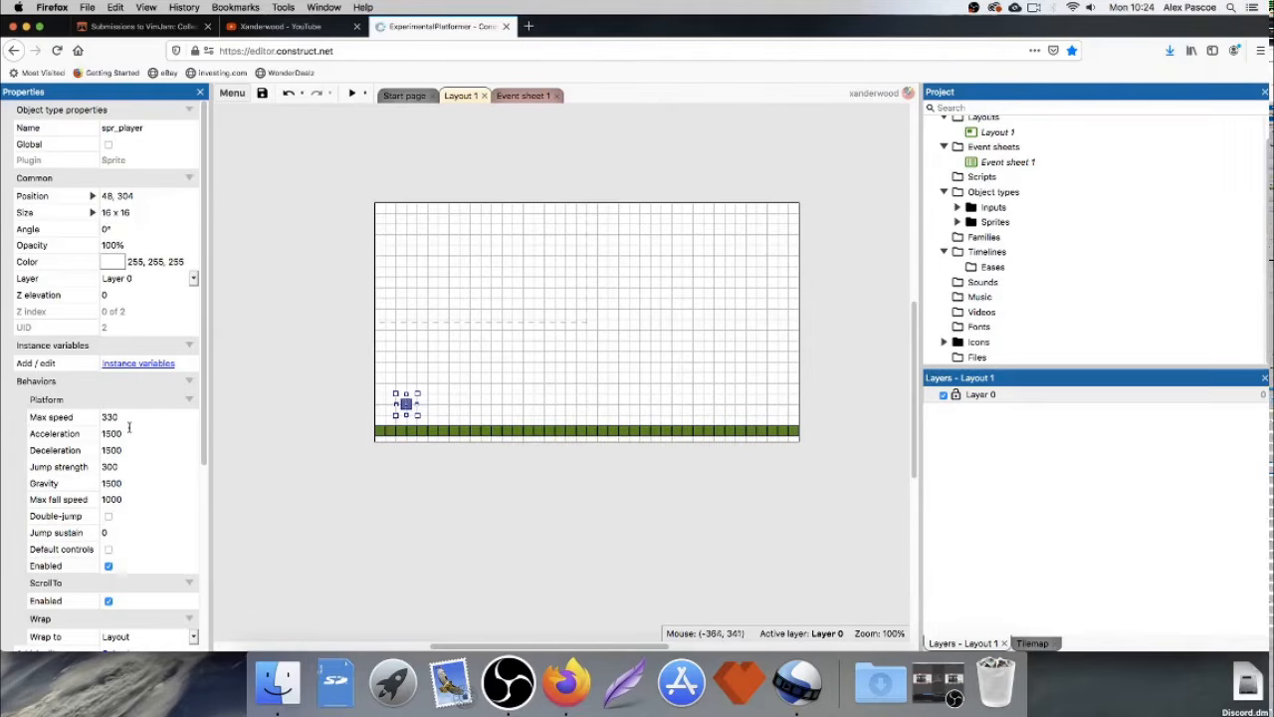
{"action": "scroll", "coordinate": [133, 422], "scroll_direction": "down", "scroll_amount": 2}
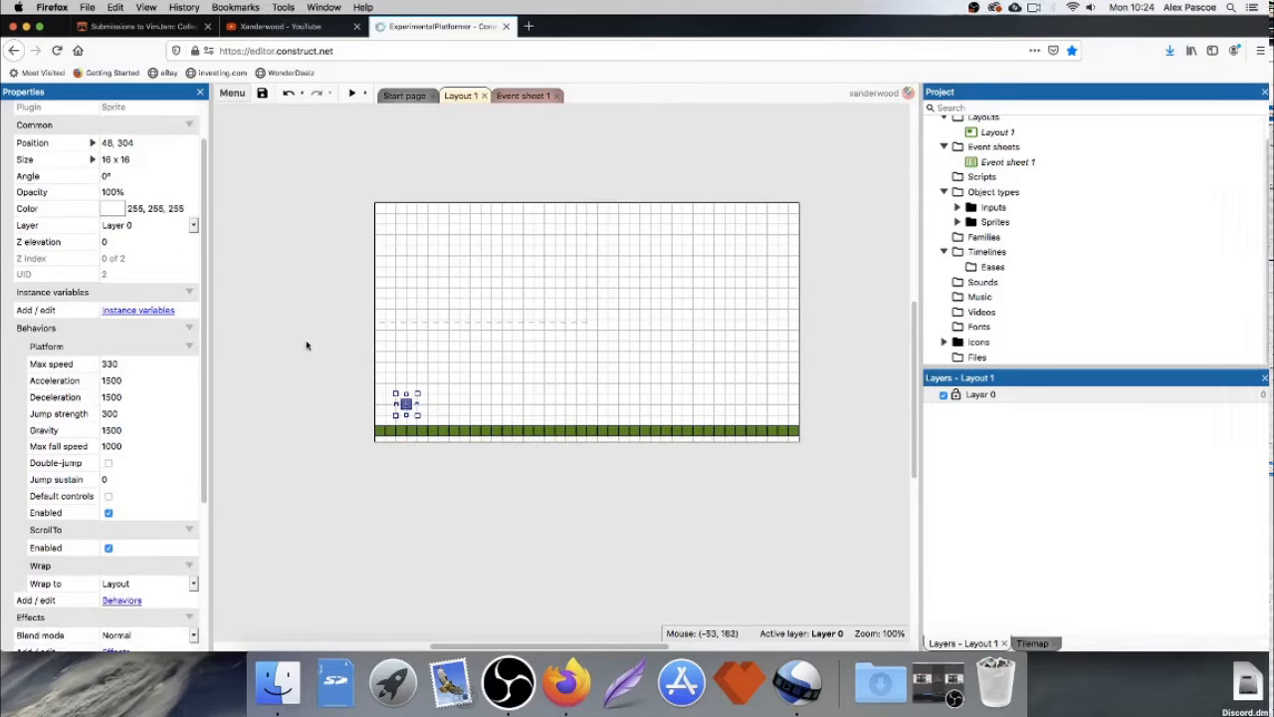
{"action": "left_click", "coordinate": [155, 363]}
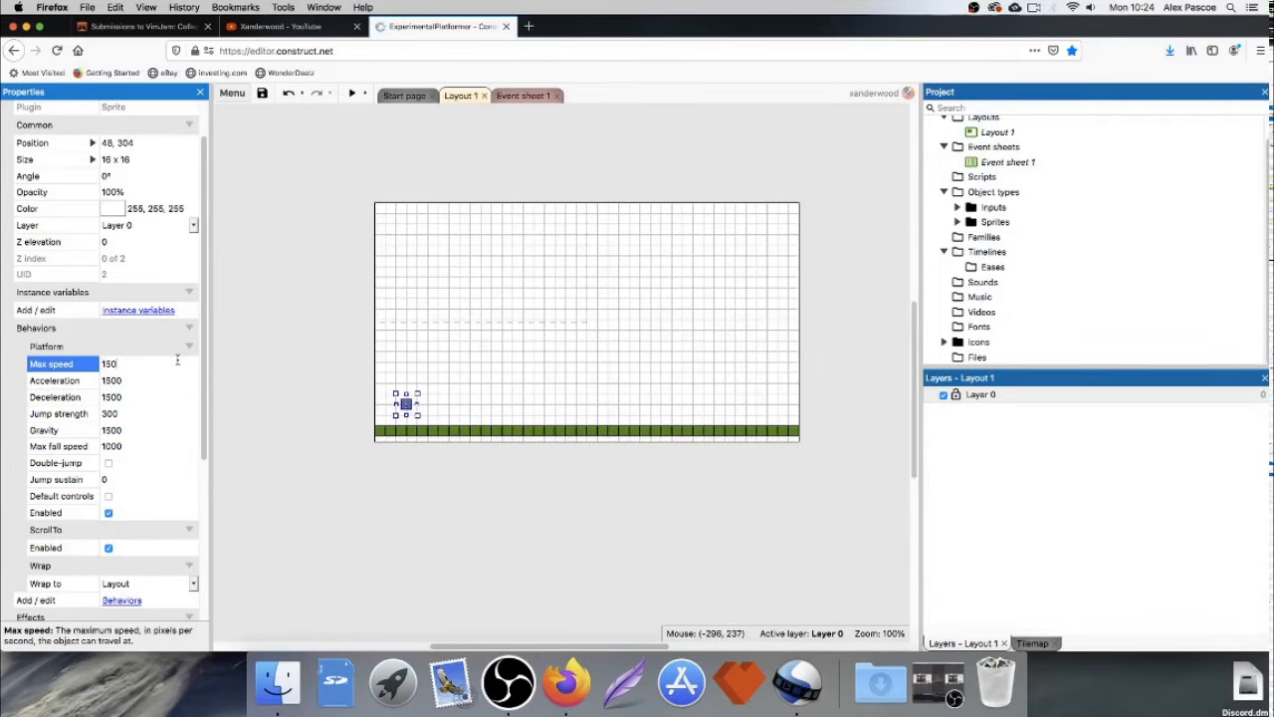
{"action": "key", "text": "Return"}
Preview the layout and test the player's left and right movement and jumping with the custom keyboard controls.
{"action": "left_click", "coordinate": [352, 93]}
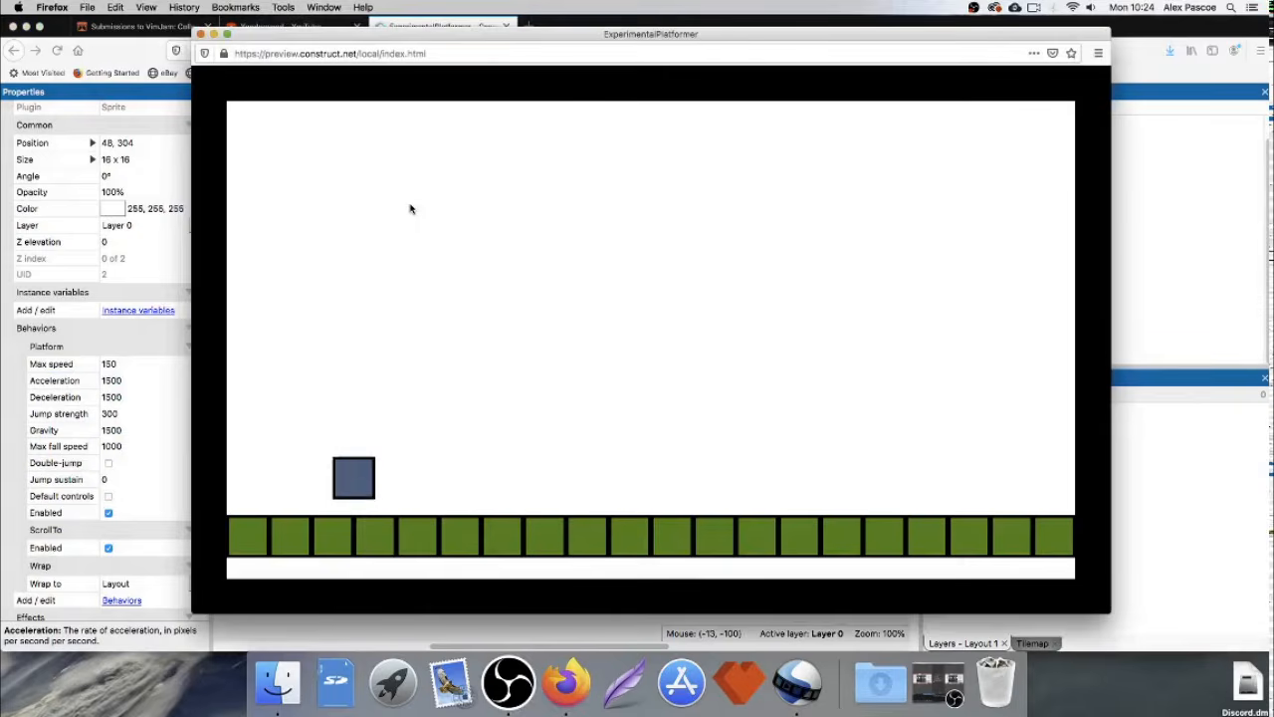
{"action": "key", "text": "Right"}
{"action": "key", "text": "Left"}
{"action": "key", "text": "Up"}
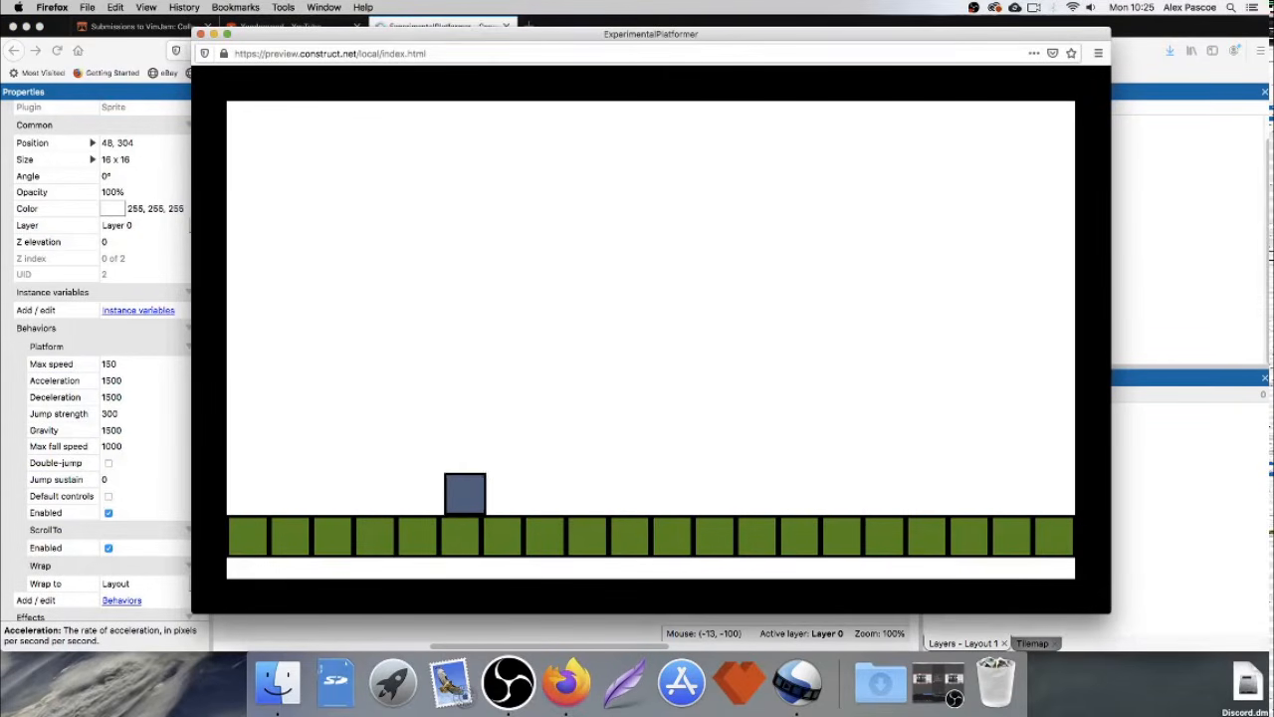
{"action": "key", "text": "Right"}
{"action": "key", "text": "Up"}
{"action": "key", "text": "Up"}
{"action": "key", "text": "Left"}
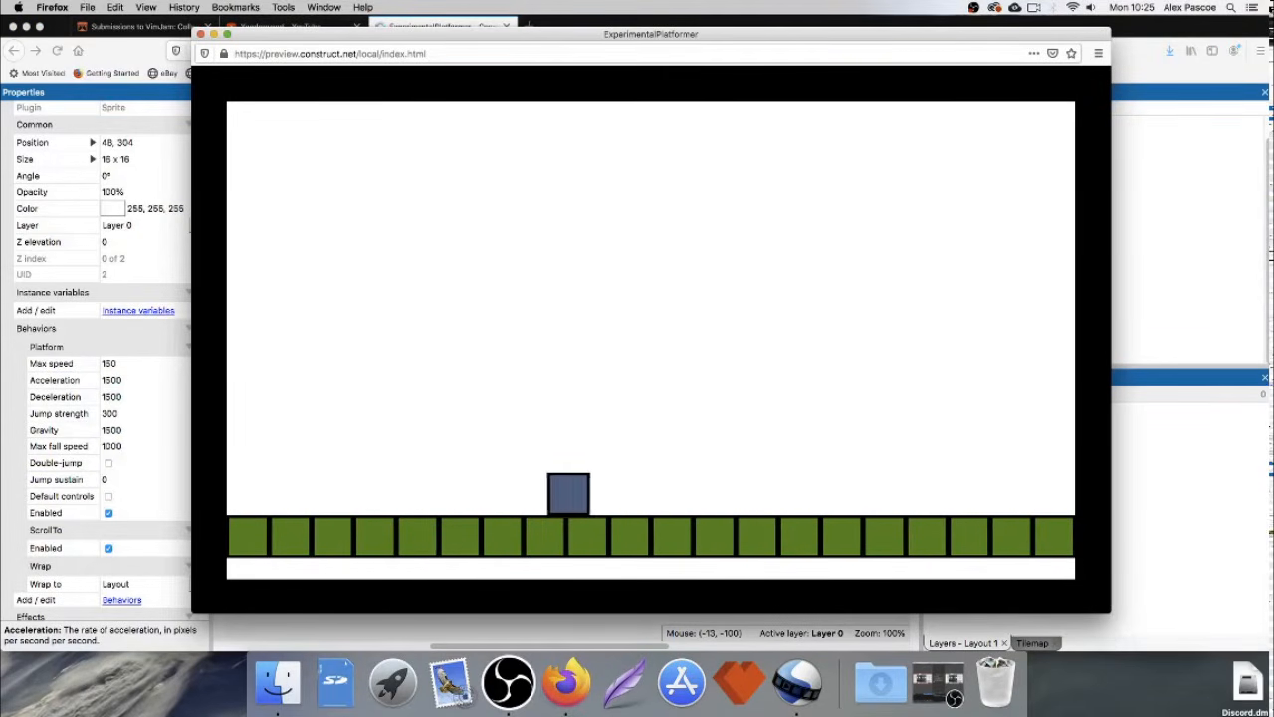
{"action": "key", "text": "Up"}
{"action": "key", "text": "Right"}
{"action": "key", "text": "Up"}
{"action": "key", "text": "Up"}
{"action": "key", "text": "Up"}
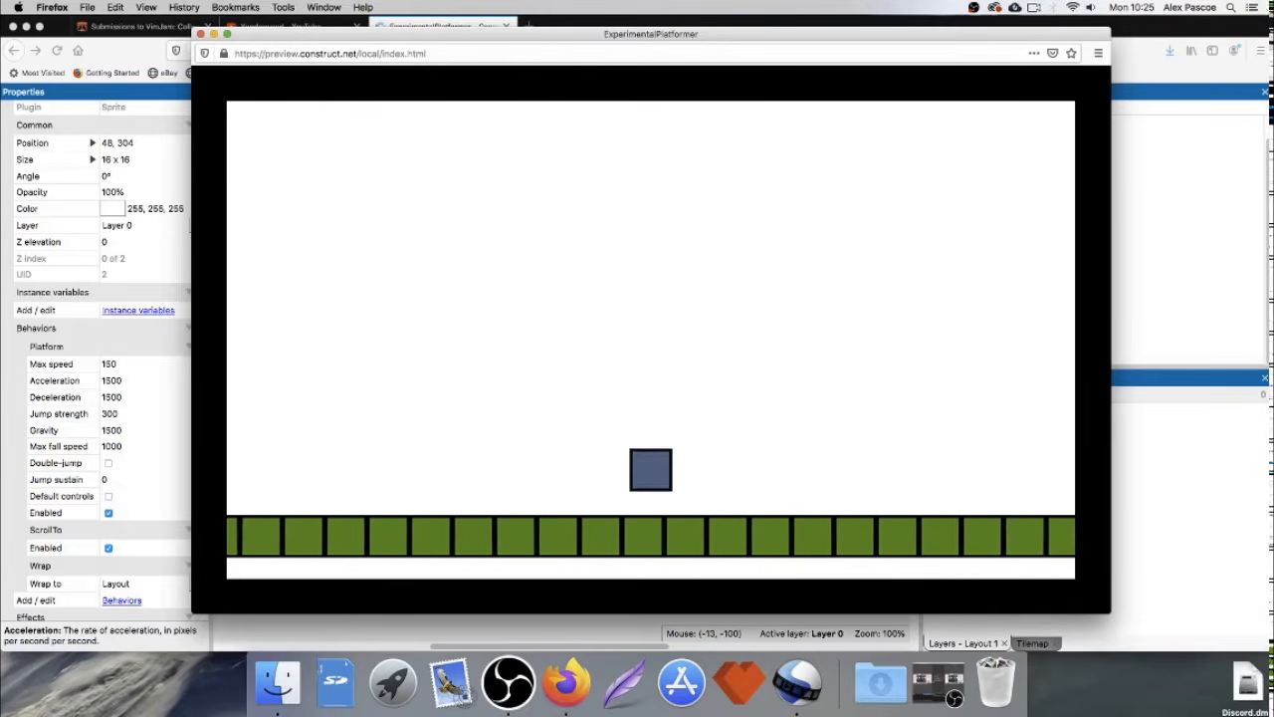
{"action": "key", "text": "Up"}
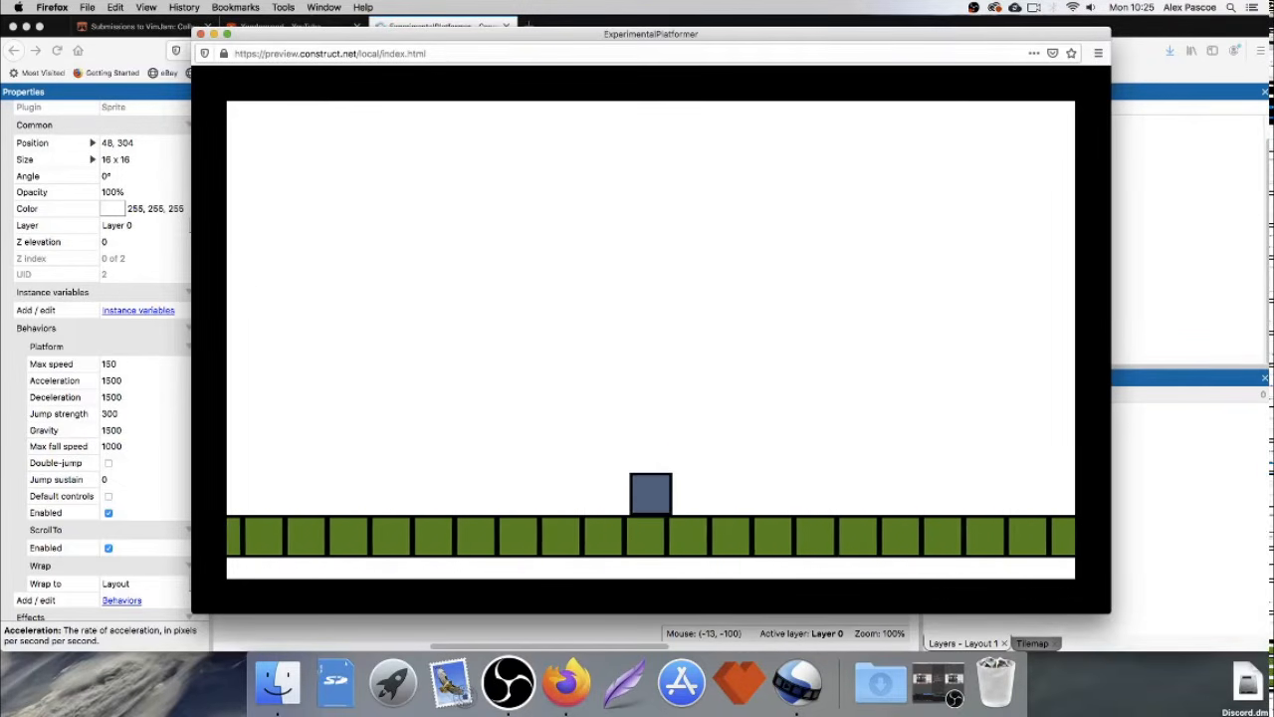
{"action": "key", "text": "Up"}
{"action": "key", "text": "Left"}
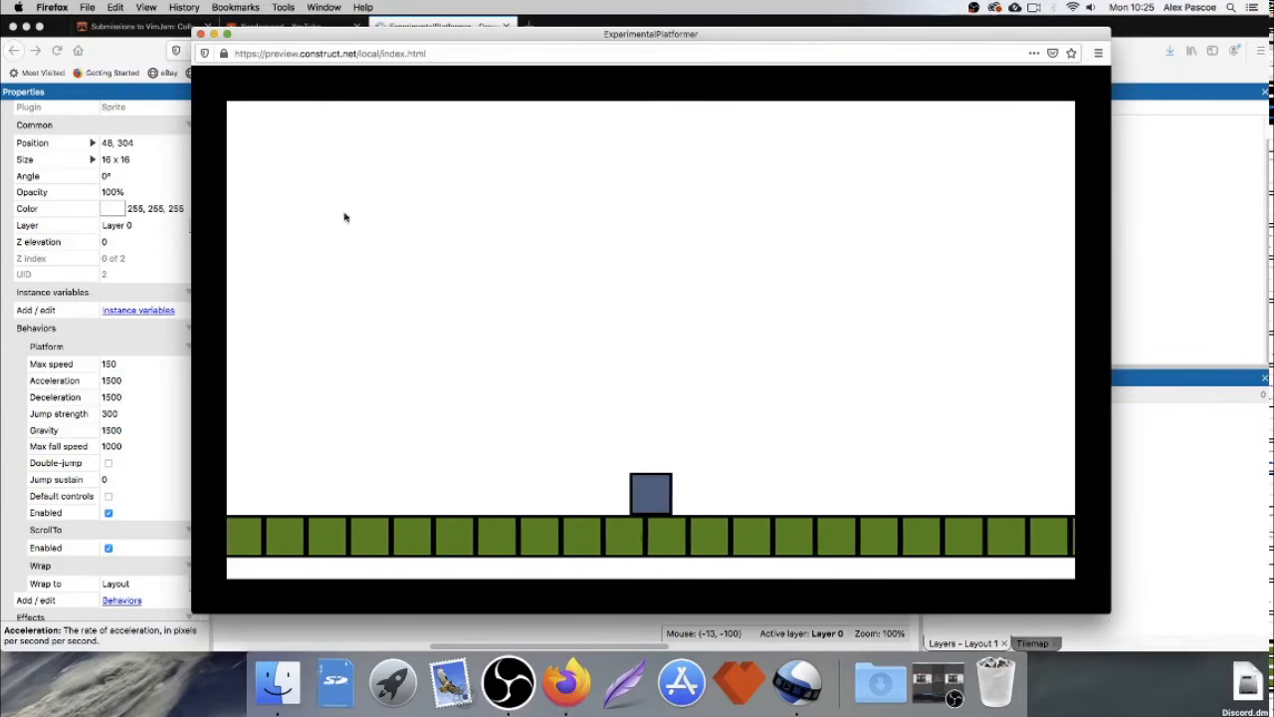
Test the player's sideways movement and jump height in the running preview and close it.
{"action": "key", "text": "Right"}
{"action": "key", "text": "Up"}
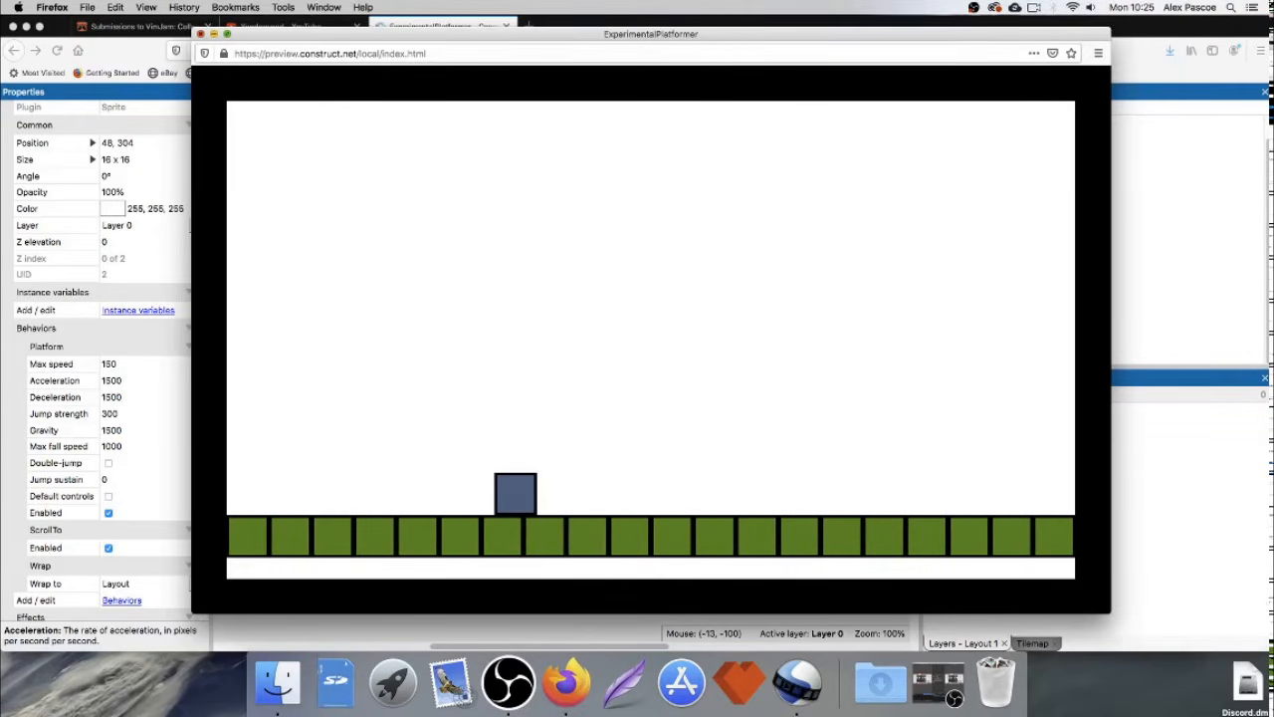
{"action": "key", "text": "Up"}
{"action": "left_click", "coordinate": [201, 36]}
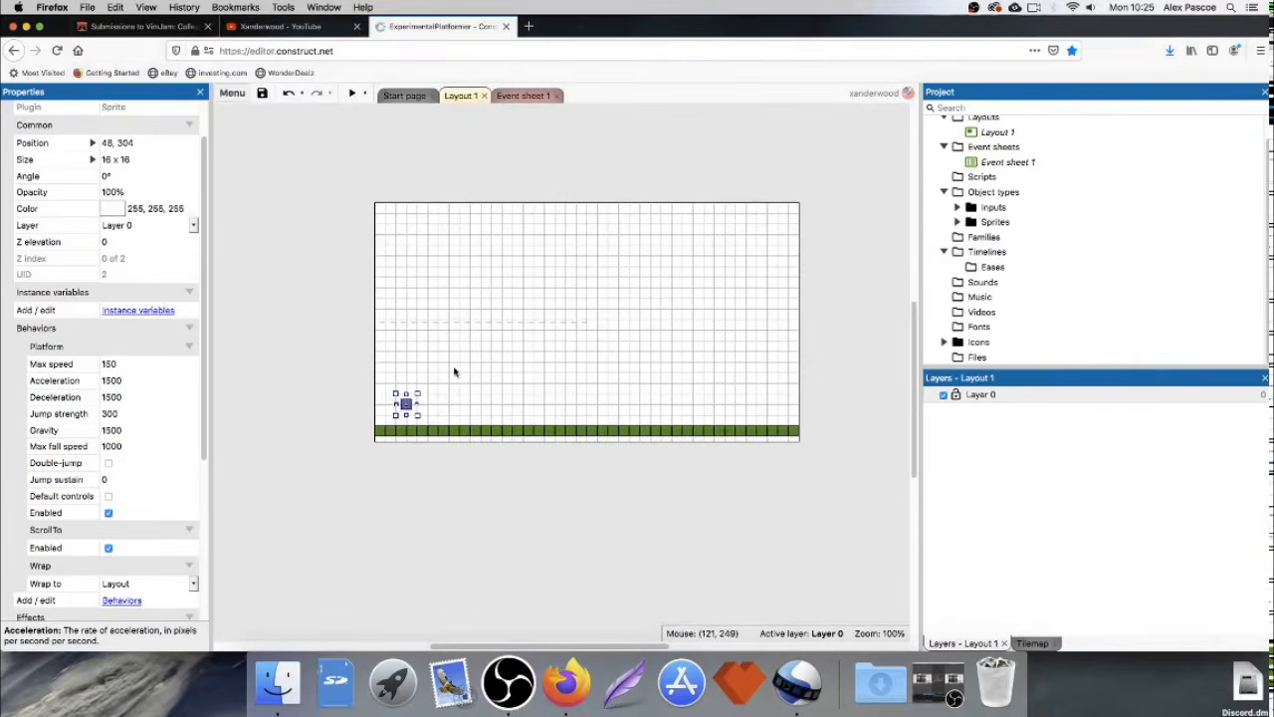
Set the Platform behavior's jump strength to 450 for the player sprite.
{"action": "left_click", "coordinate": [133, 412]}
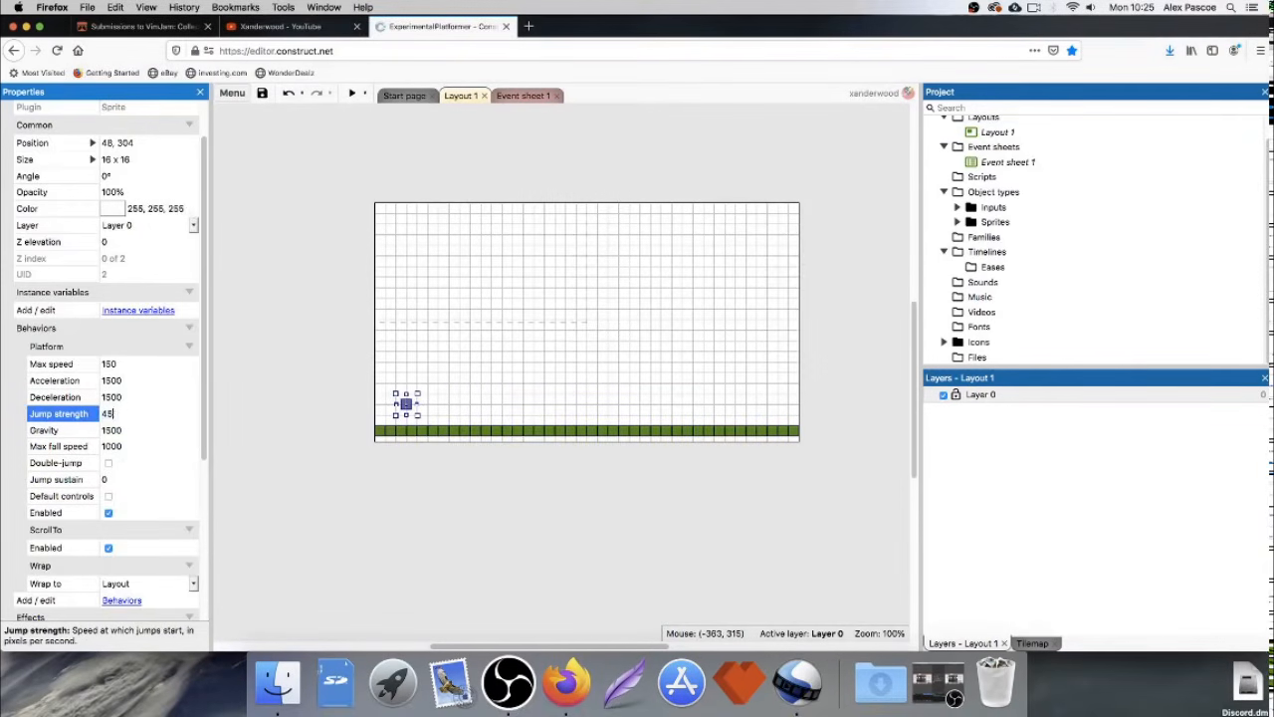
{"action": "type", "text": "450"}
{"action": "key", "text": "Tab"}
{"action": "left_click", "coordinate": [388, 338]}
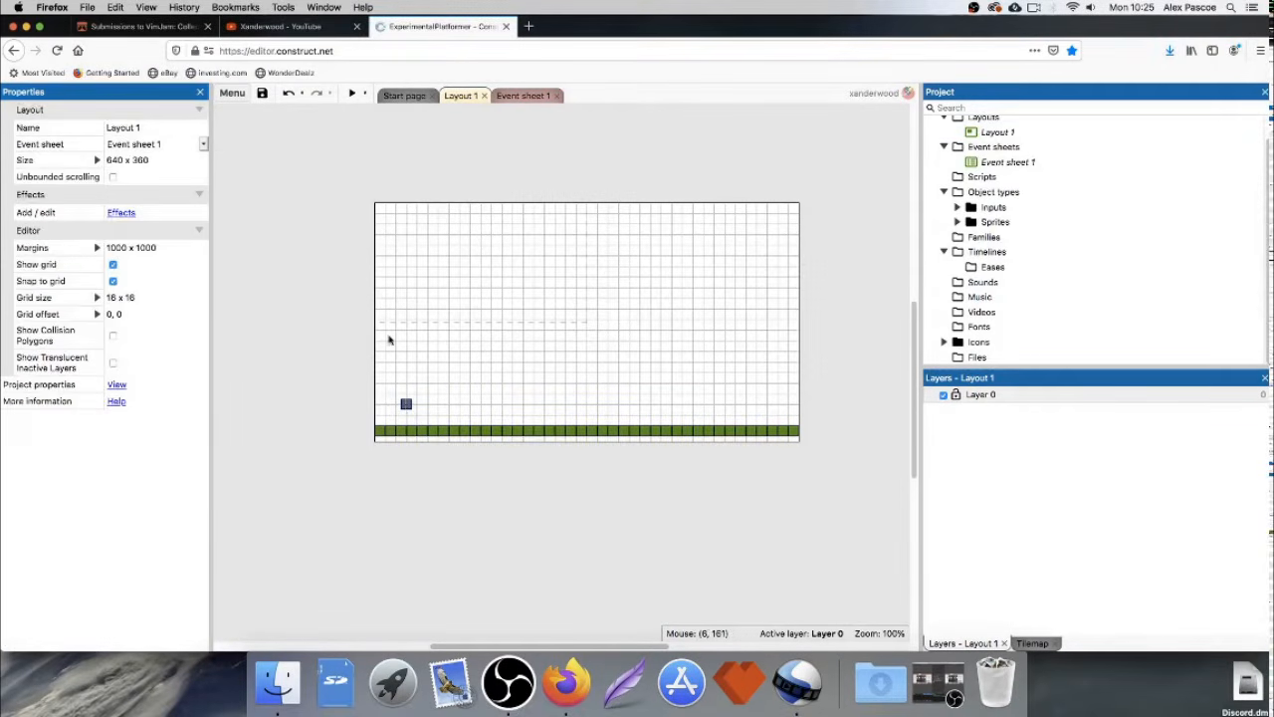
Duplicate the ground strip and resize the copies into two five-tile platforms and four single-tile blocks forming a rising and falling path.
{"action": "left_click", "coordinate": [498, 438]}
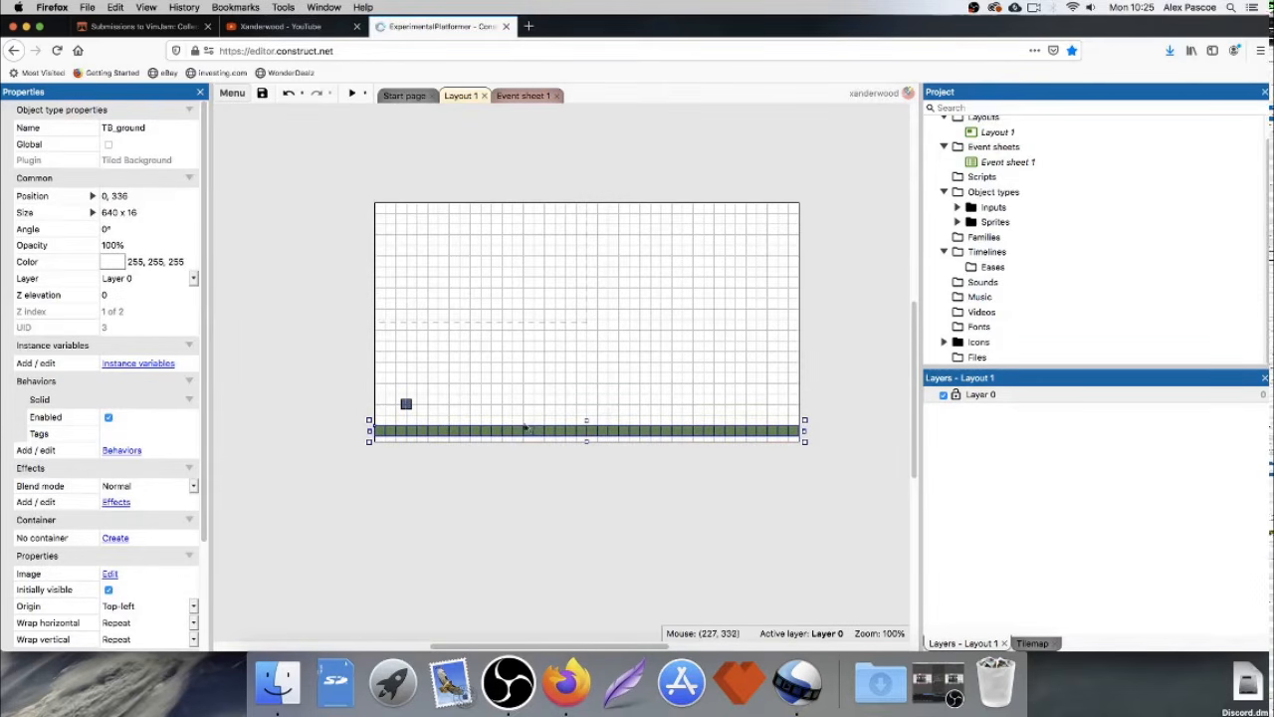
{"action": "left_click_drag", "start_coordinate": [527, 433], "coordinate": [527, 376], "text": "ctrl"}
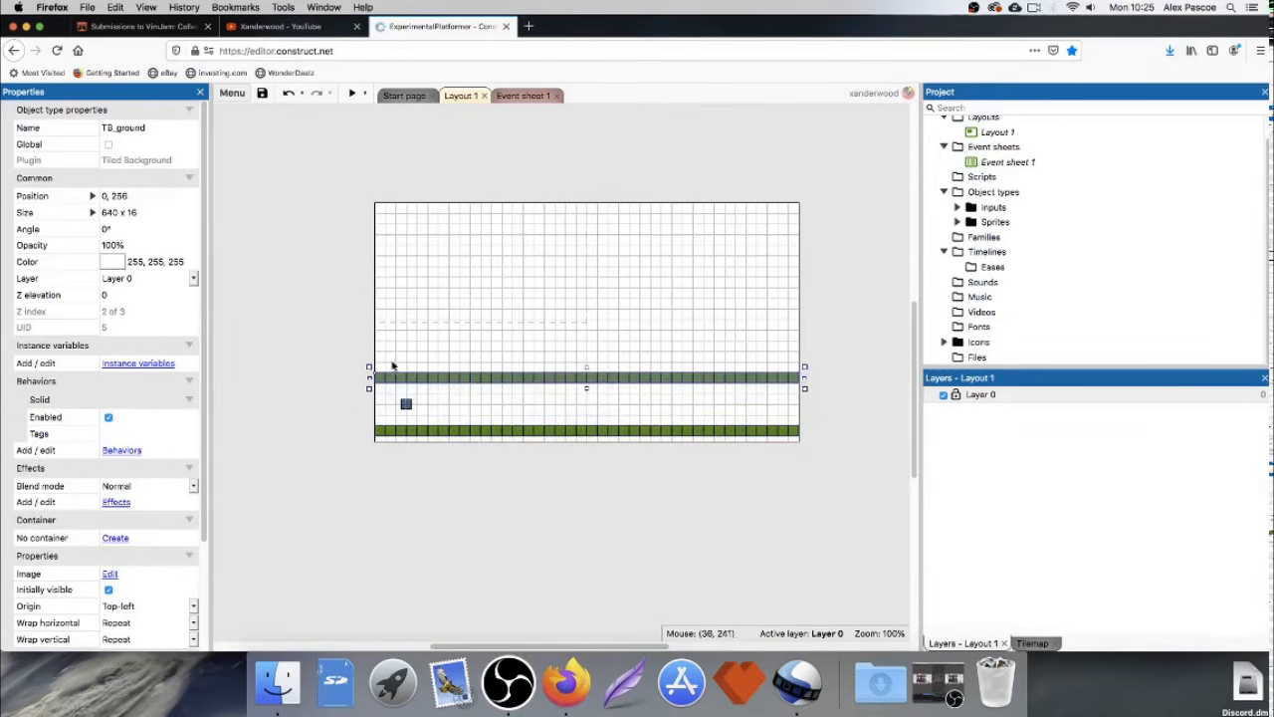
{"action": "left_click_drag", "start_coordinate": [369, 377], "coordinate": [740, 390]}
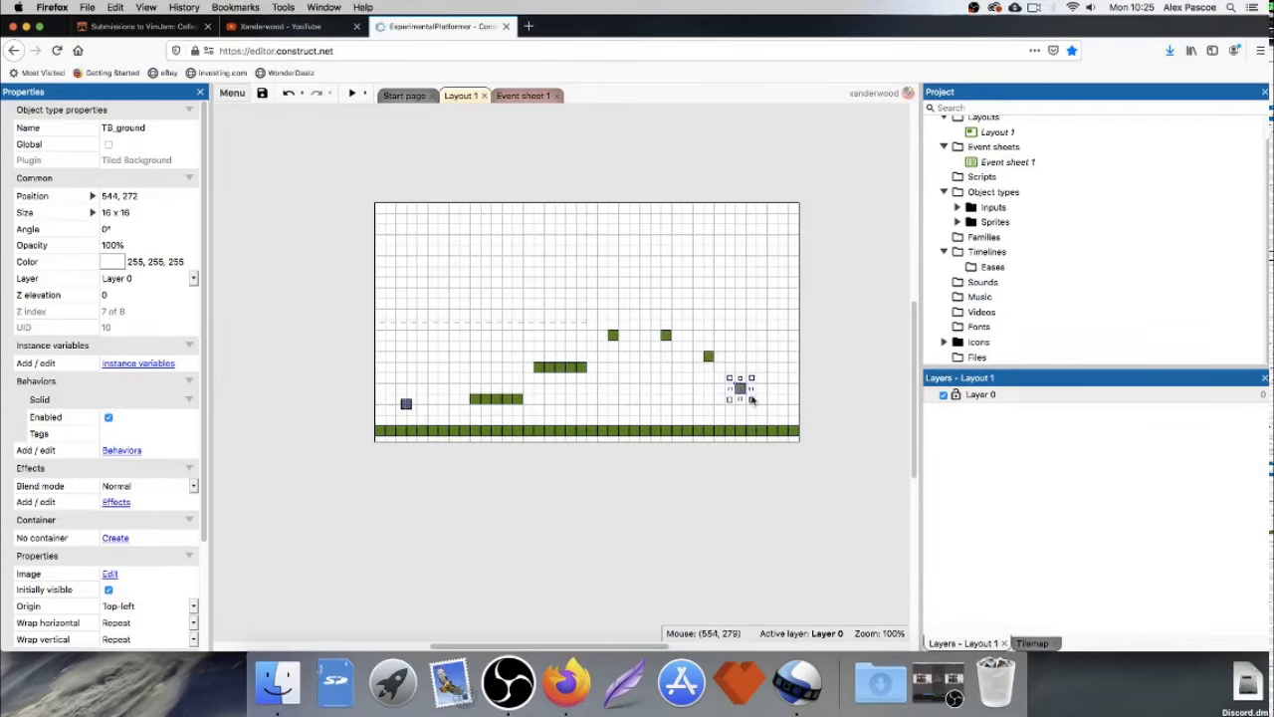
Shorten the ground to 320 x 16 and place a 160 x 16 copy at 480, 336, leaving a gap between them.
{"action": "left_click", "coordinate": [787, 435]}
{"action": "left_click_drag", "start_coordinate": [798, 430], "coordinate": [588, 422]}
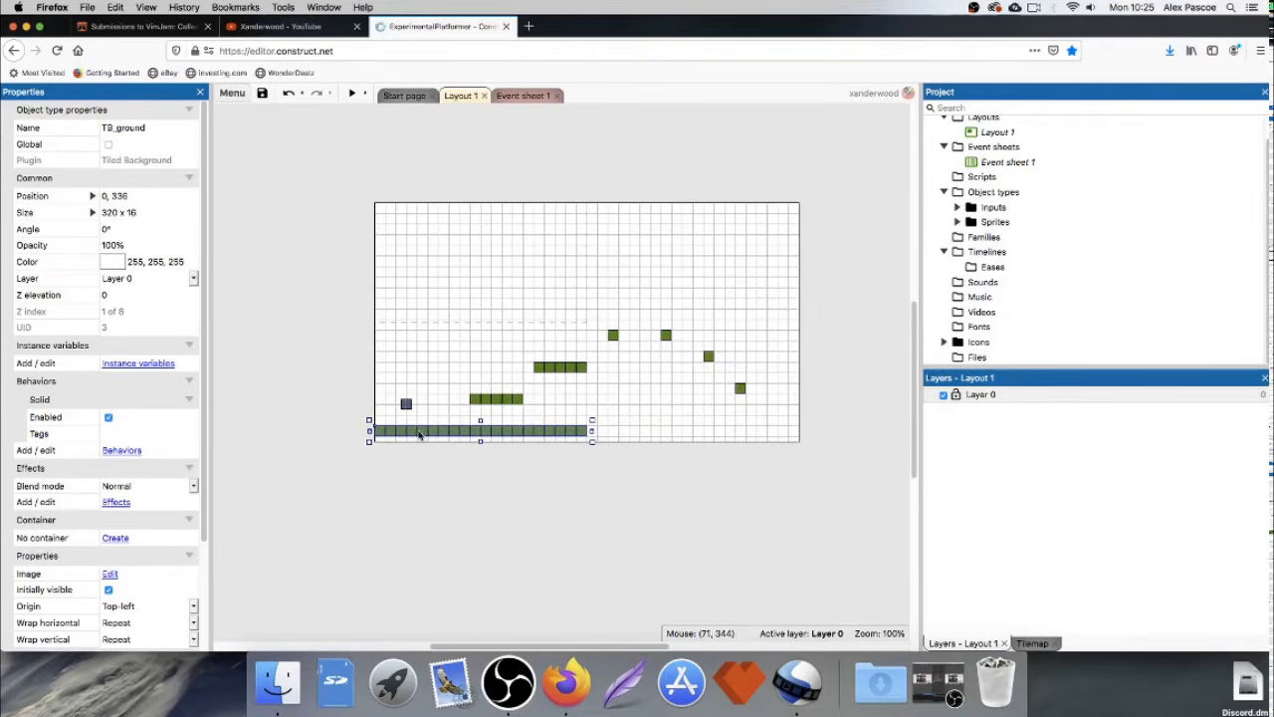
{"action": "left_click_drag", "start_coordinate": [420, 435], "coordinate": [728, 438], "text": "ctrl"}
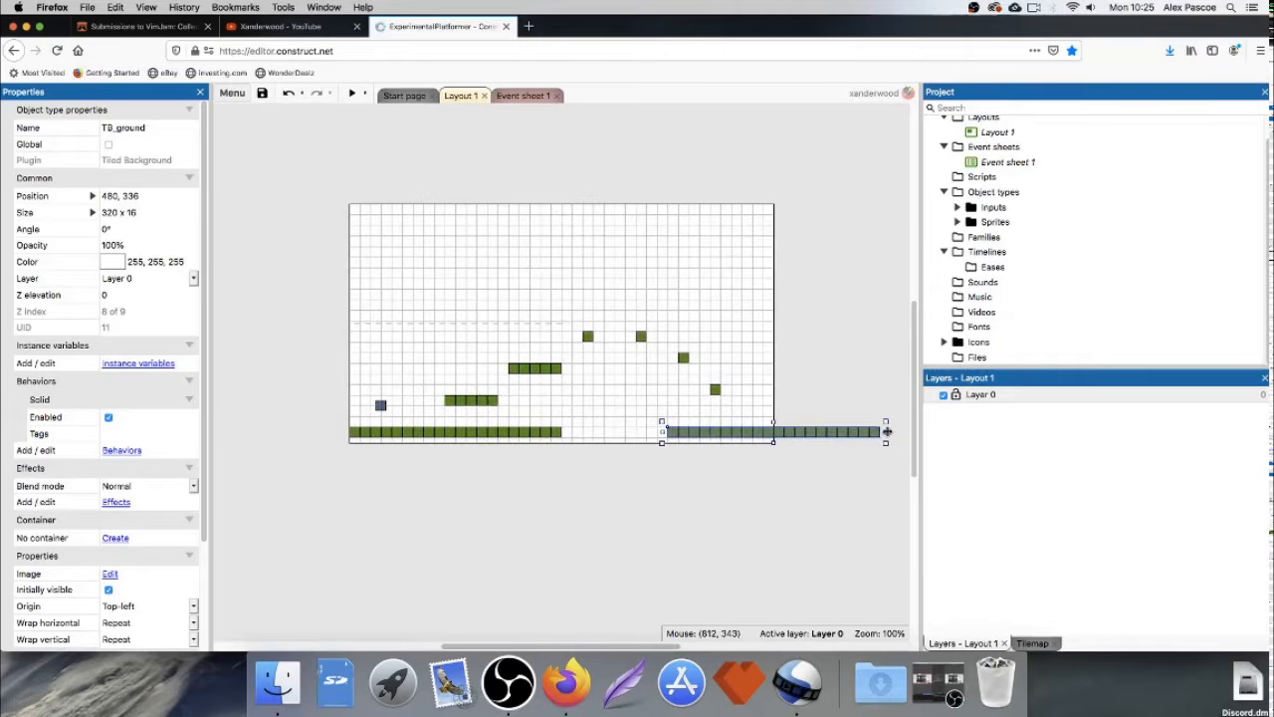
{"action": "left_click_drag", "start_coordinate": [886, 431], "coordinate": [774, 431]}
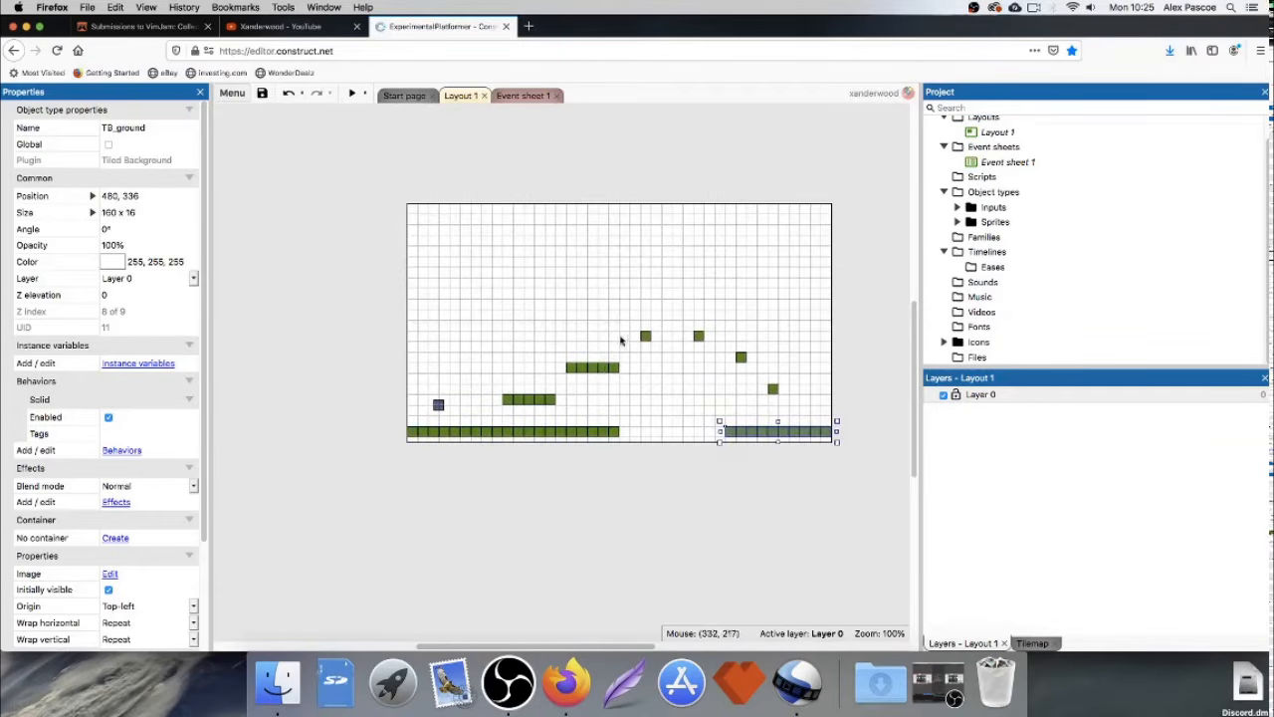
Resize the second platform to three tiles, the two highest blocks to two tiles and the next block down to three tiles.
{"action": "left_click", "coordinate": [608, 368]}
{"action": "left_click_drag", "start_coordinate": [622, 368], "coordinate": [733, 375]}
{"action": "left_click", "coordinate": [625, 338]}
{"action": "left_click", "coordinate": [677, 336]}
{"action": "left_click", "coordinate": [739, 359]}
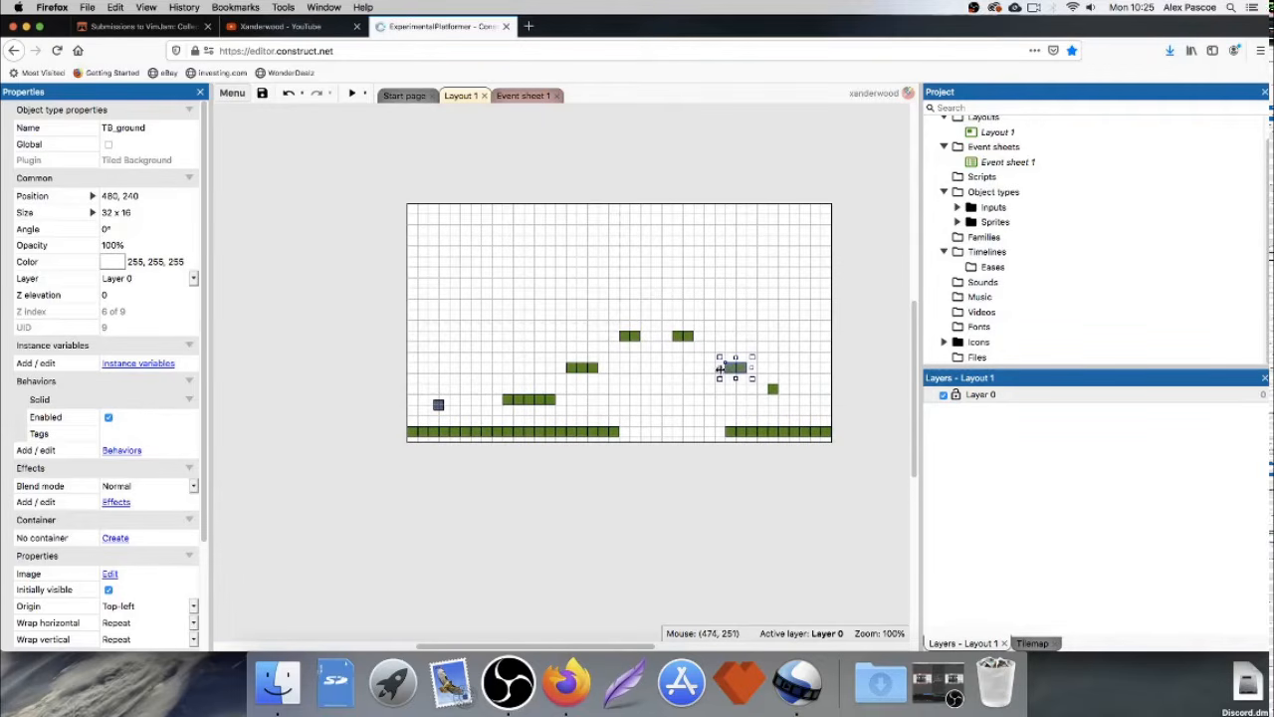
Extend the right ground section leftward to 176 x 16 and lower the last floating block, widening it to two tiles.
{"action": "left_click", "coordinate": [737, 434]}
{"action": "left_click_drag", "start_coordinate": [724, 432], "coordinate": [712, 432]}
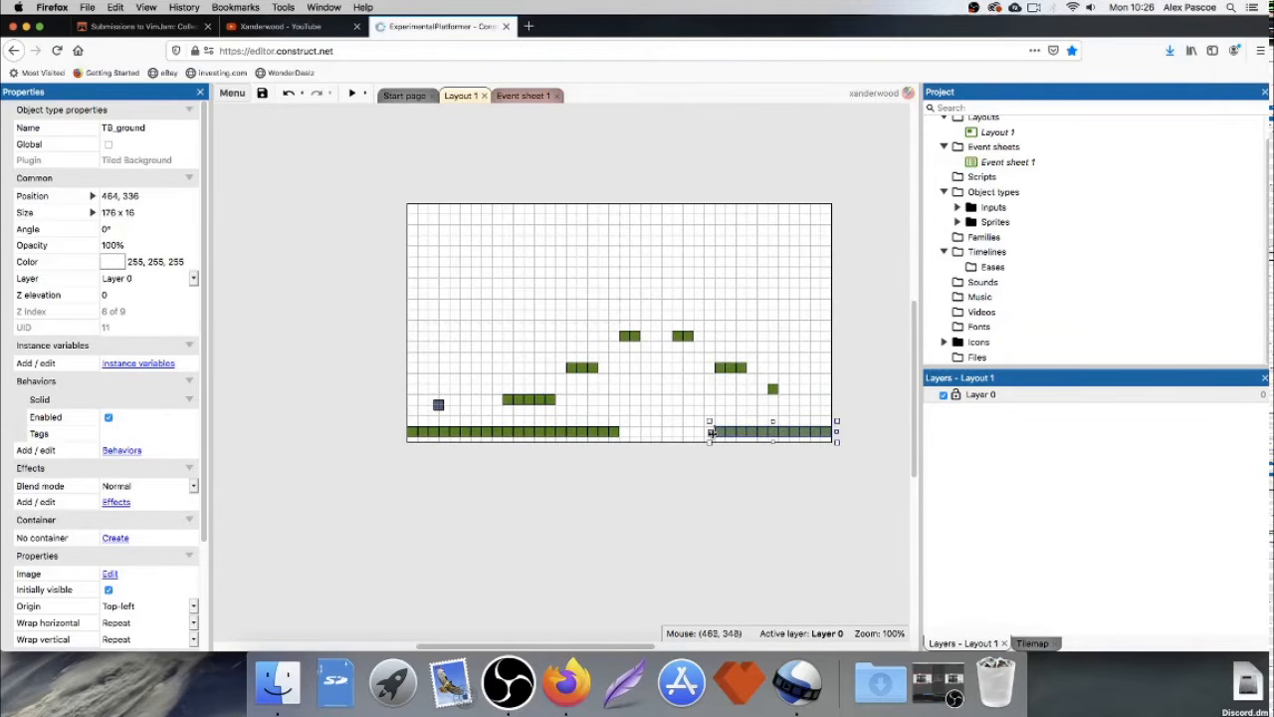
{"action": "mouse_move", "coordinate": [776, 389]}
{"action": "left_mouse_down"}
{"action": "mouse_move", "coordinate": [786, 398]}
{"action": "mouse_move", "coordinate": [761, 399]}
{"action": "mouse_move", "coordinate": [782, 399]}
{"action": "left_mouse_up"}
{"action": "left_click", "coordinate": [824, 456]}
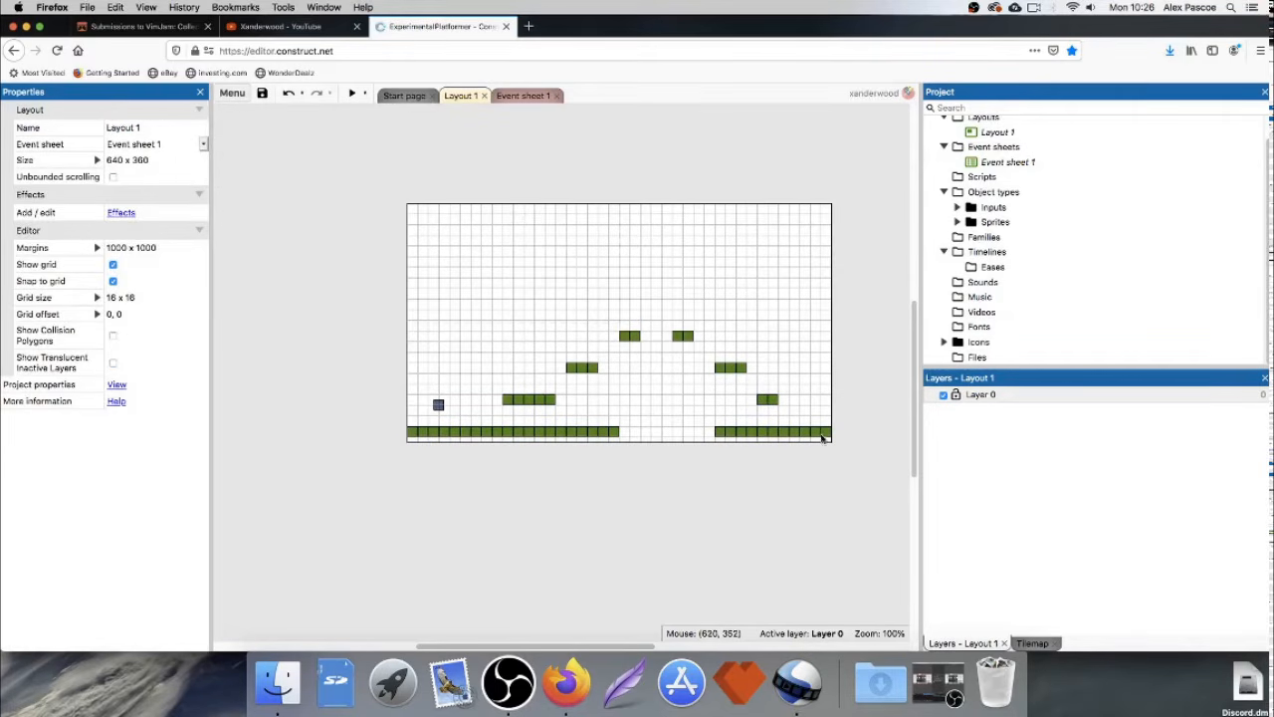
Shift the four leftmost floating platforms left, placing the lowest at 128, 288 and the first of the highest pair at 272, 192.
{"action": "left_click_drag", "start_coordinate": [541, 402], "coordinate": [524, 403]}
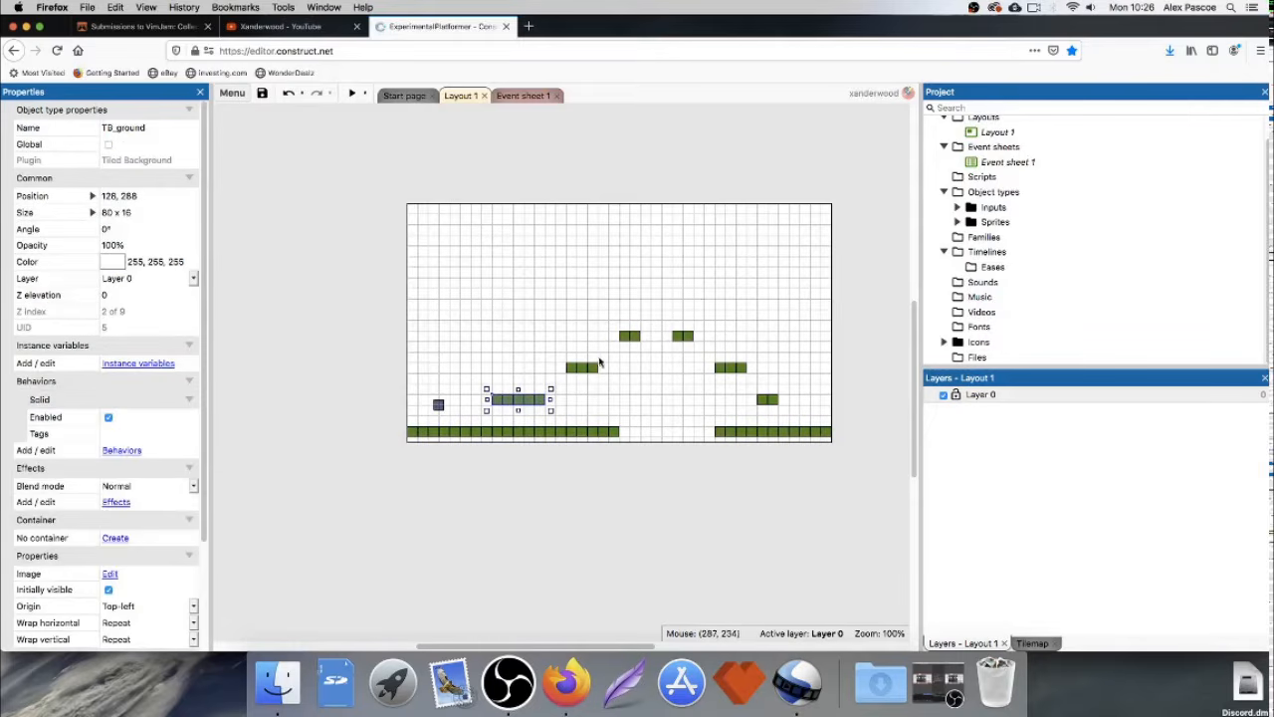
{"action": "left_click_drag", "start_coordinate": [587, 368], "coordinate": [569, 367]}
{"action": "left_click_drag", "start_coordinate": [630, 341], "coordinate": [597, 340]}
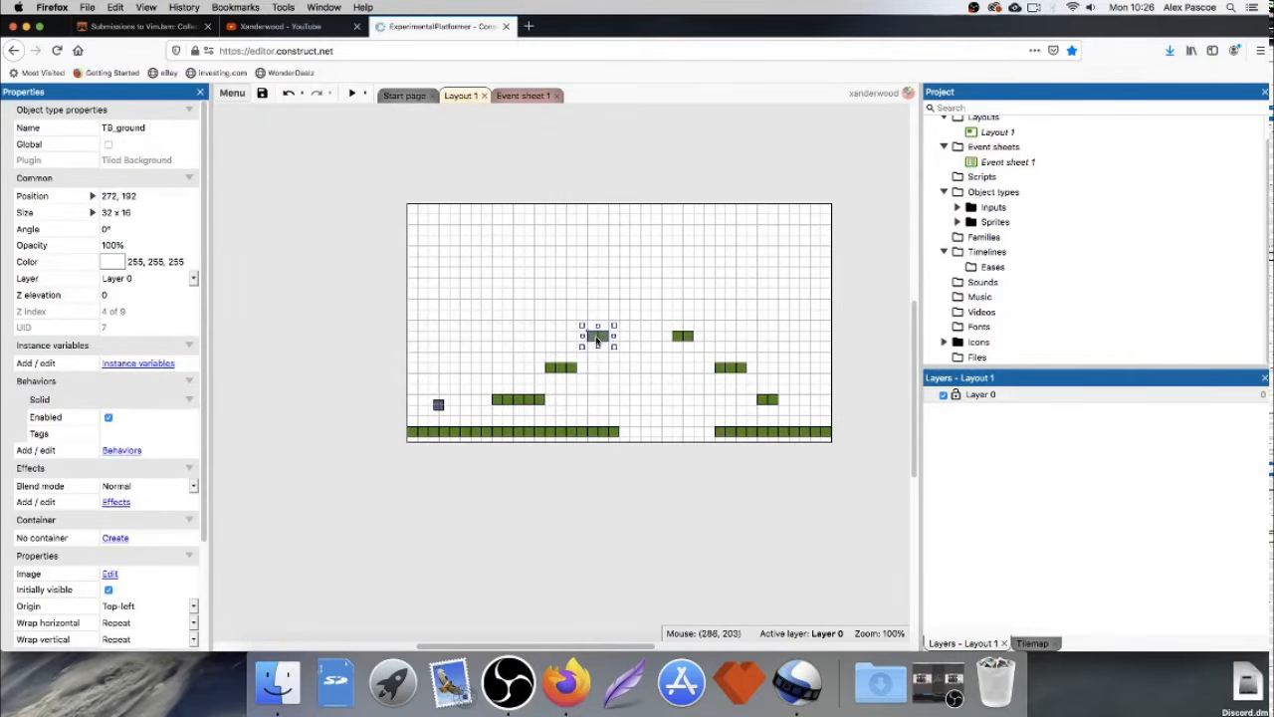
{"action": "left_click_drag", "start_coordinate": [680, 339], "coordinate": [658, 339]}
Shorten the left ground section to 272 x 16 and extend the right ground section further left to narrow the gap.
{"action": "left_click", "coordinate": [600, 435]}
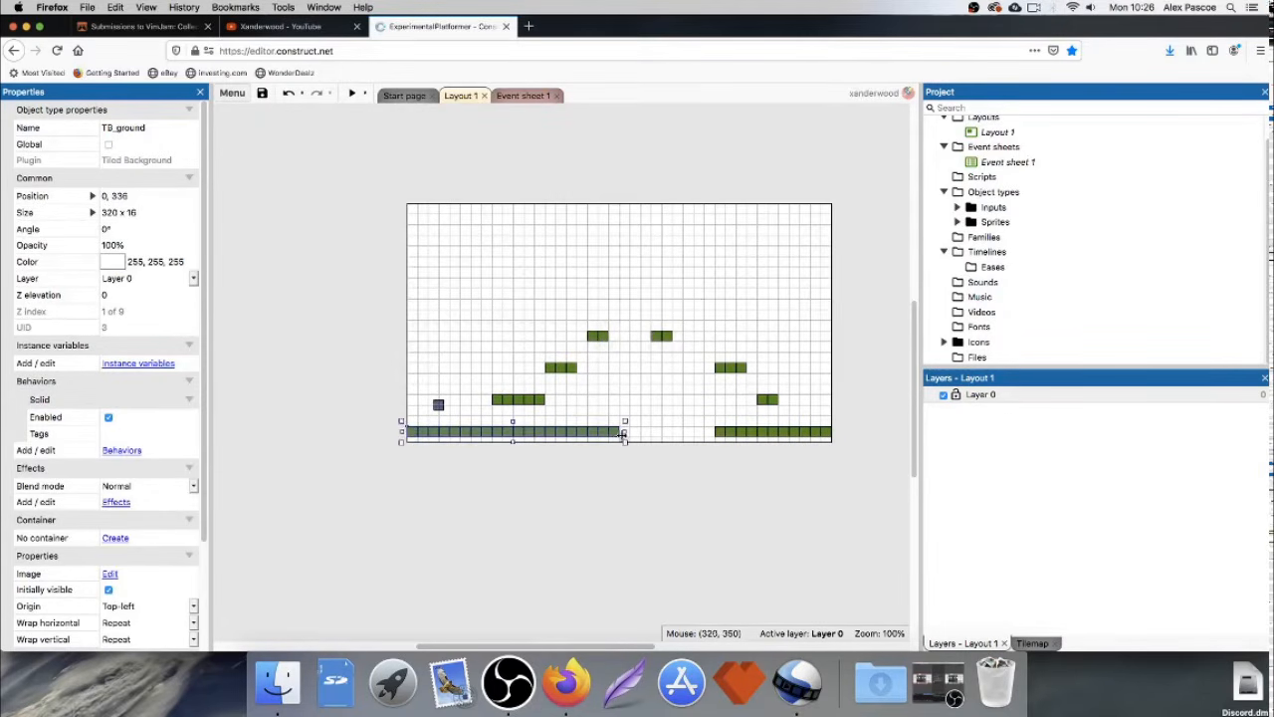
{"action": "left_click_drag", "start_coordinate": [620, 431], "coordinate": [610, 431]}
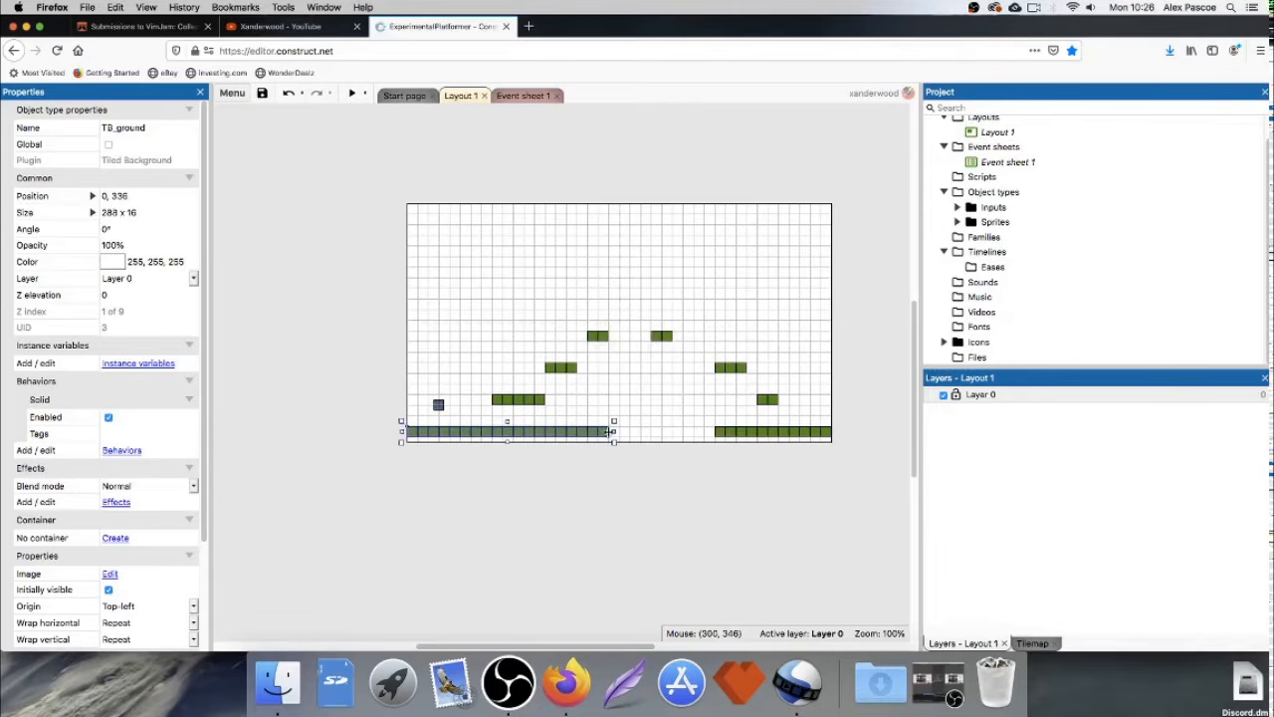
{"action": "left_click", "coordinate": [719, 432]}
{"action": "left_click_drag", "start_coordinate": [715, 432], "coordinate": [593, 431]}
{"action": "left_click", "coordinate": [592, 433]}
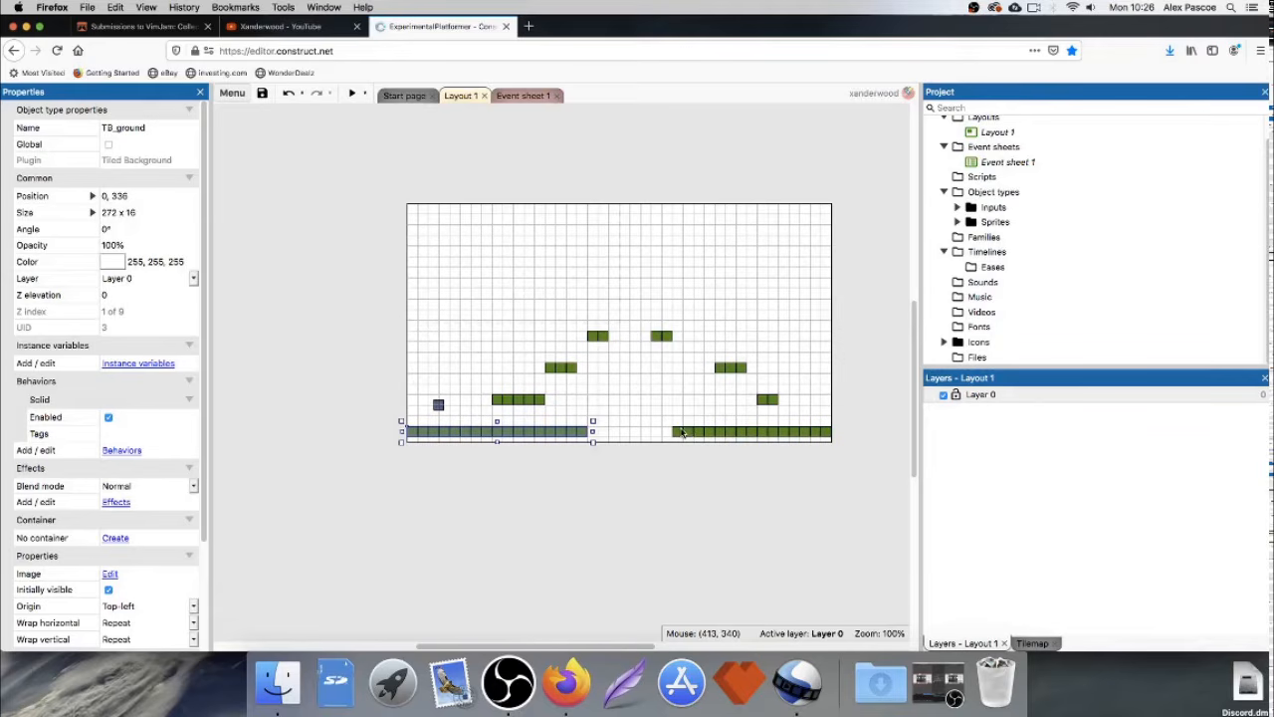
Move the right three-tile platform to 432, 240 and shift the lower two-tile platform left by two tiles.
{"action": "left_click_drag", "start_coordinate": [732, 372], "coordinate": [711, 371]}
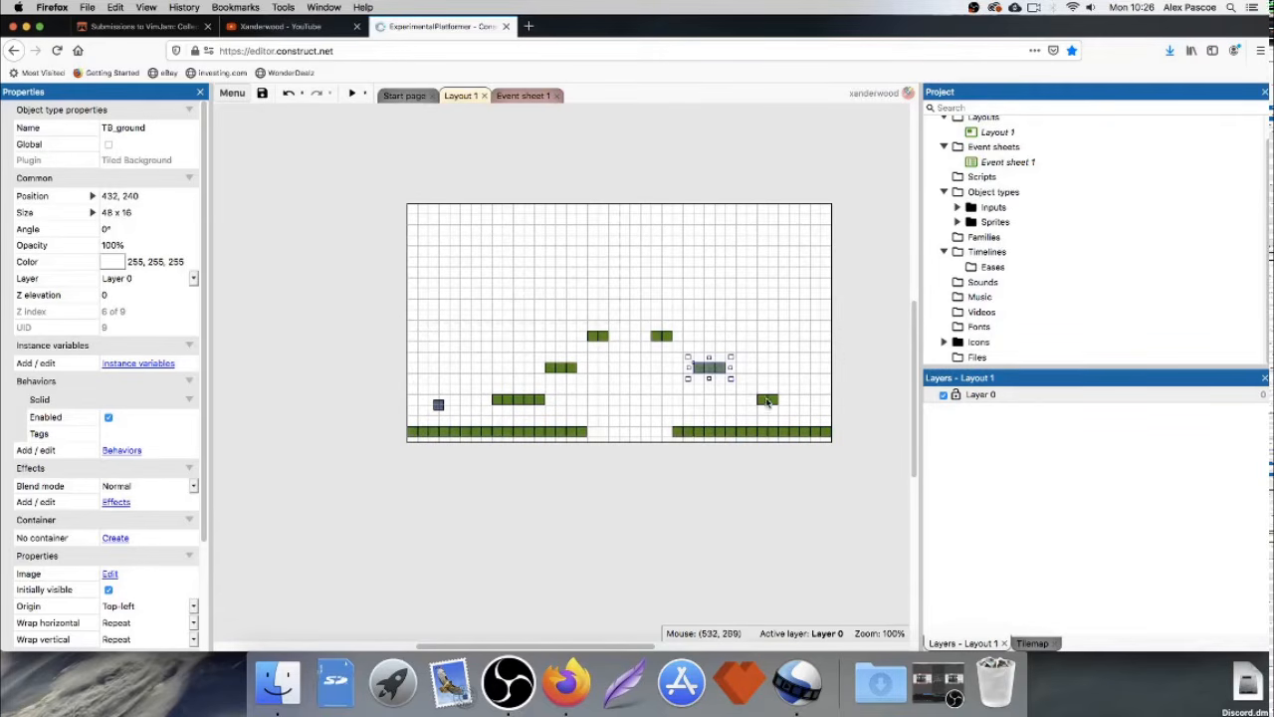
{"action": "left_click_drag", "start_coordinate": [767, 401], "coordinate": [749, 399]}
{"action": "left_click", "coordinate": [832, 470]}
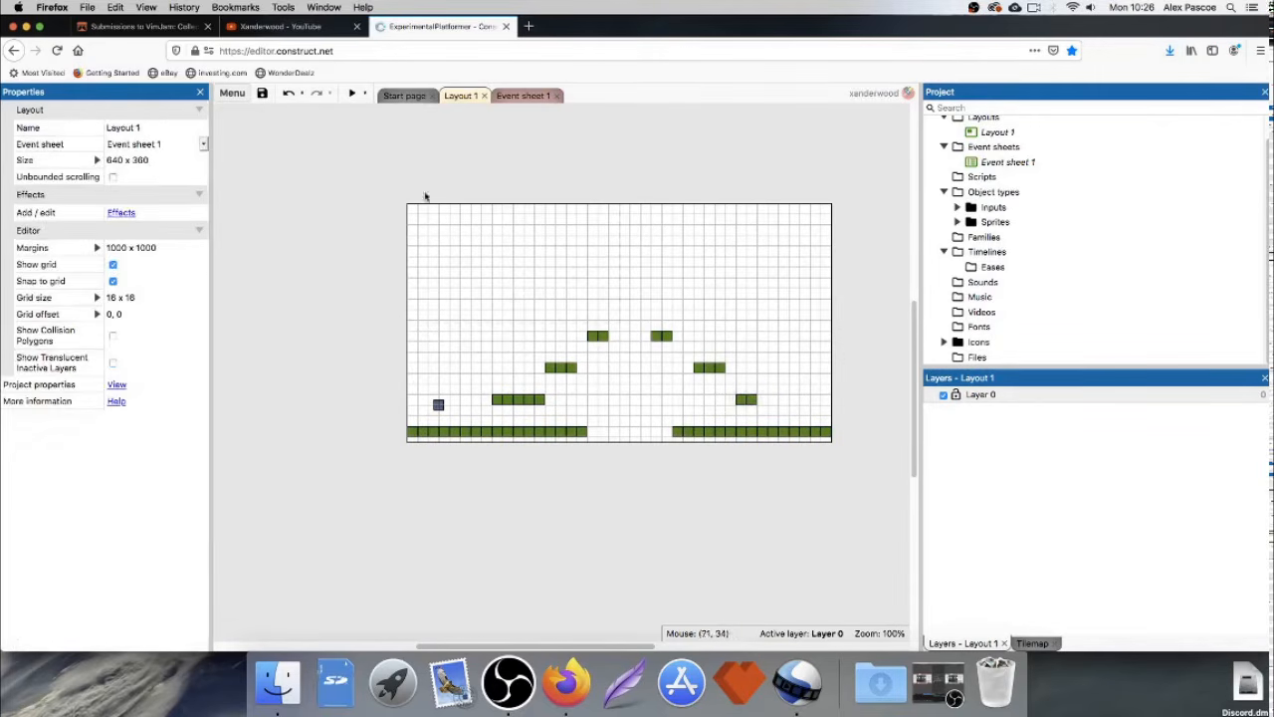
Preview the layout and jump the player rightward across all platforms down to the right ground section.
{"action": "key", "text": "F5"}
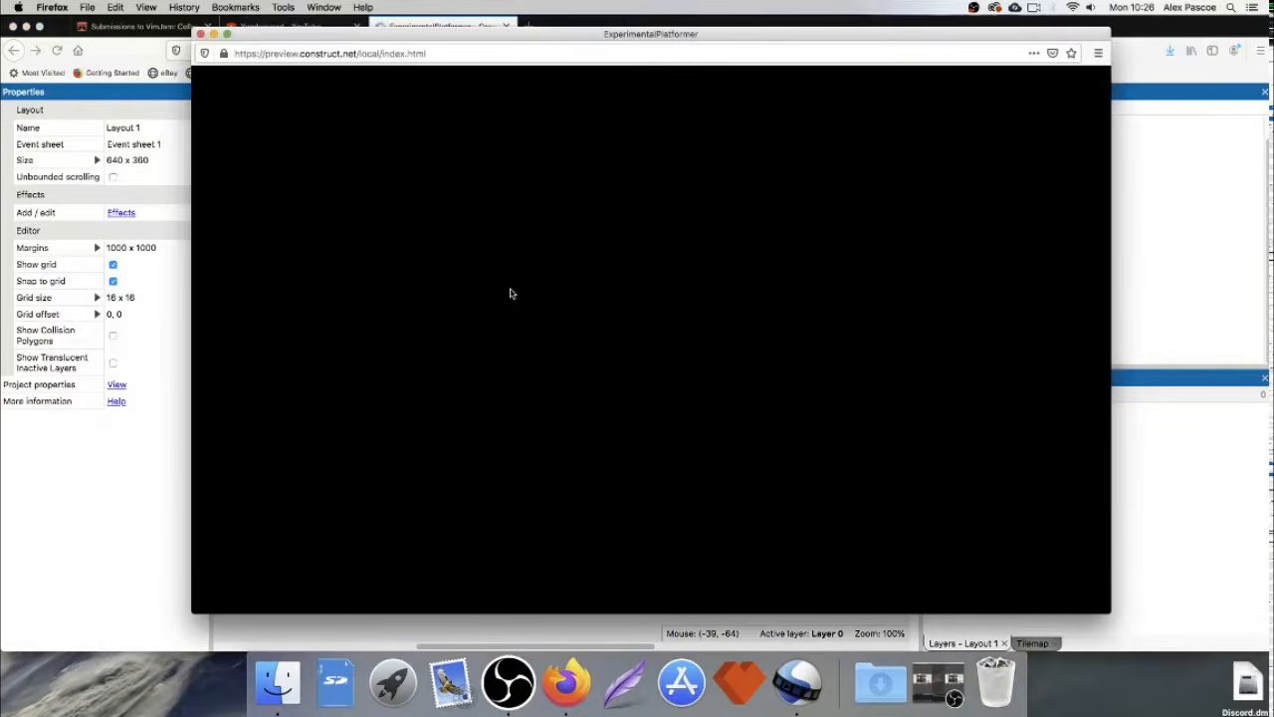
{"action": "key", "text": "Right"}
{"action": "key", "text": "Up"}
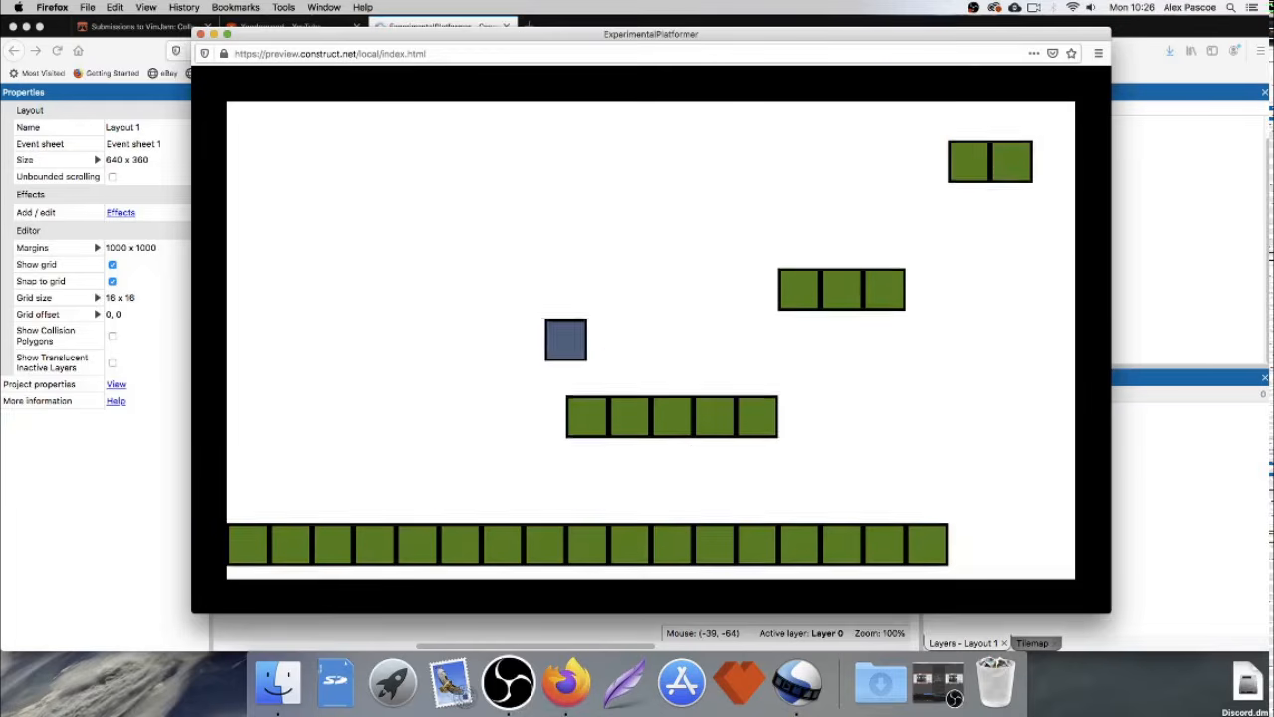
{"action": "key", "text": "Right"}
{"action": "key", "text": "Up"}
{"action": "key", "text": "Up"}
{"action": "key", "text": "Right"}
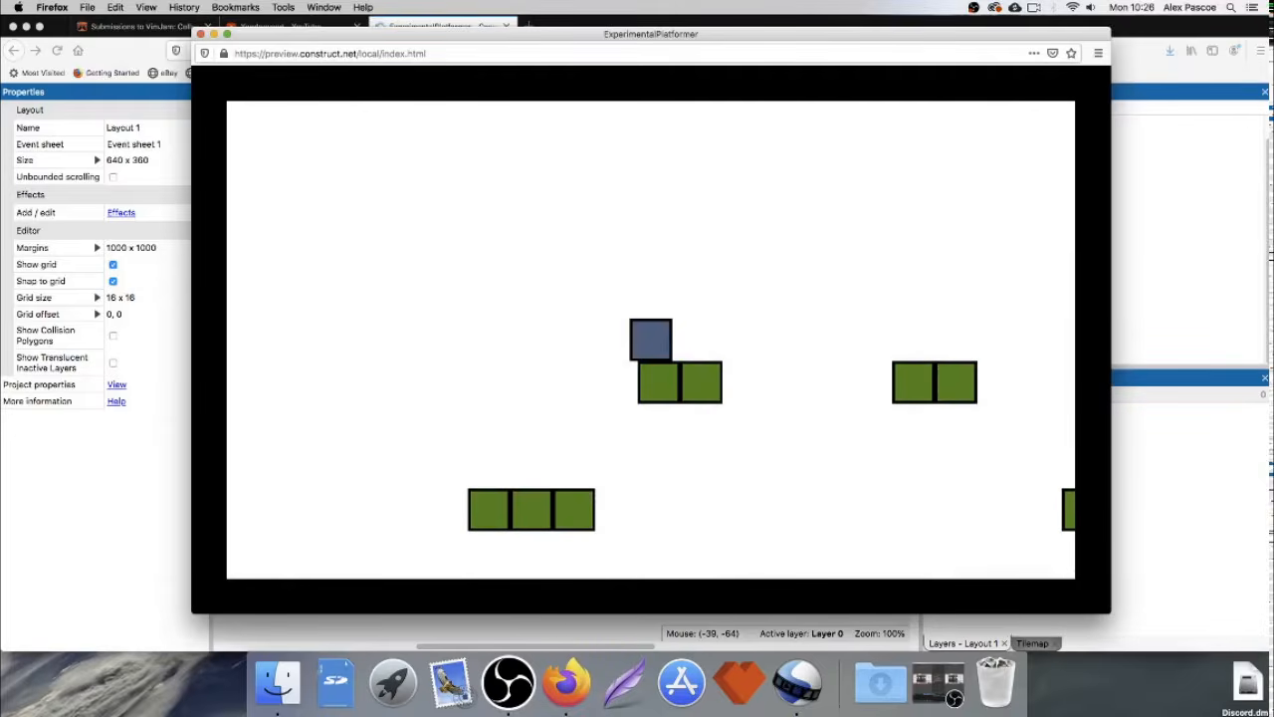
{"action": "key", "text": "Up"}
{"action": "key", "text": "Right"}
{"action": "key", "text": "Up"}
{"action": "key", "text": "Right"}
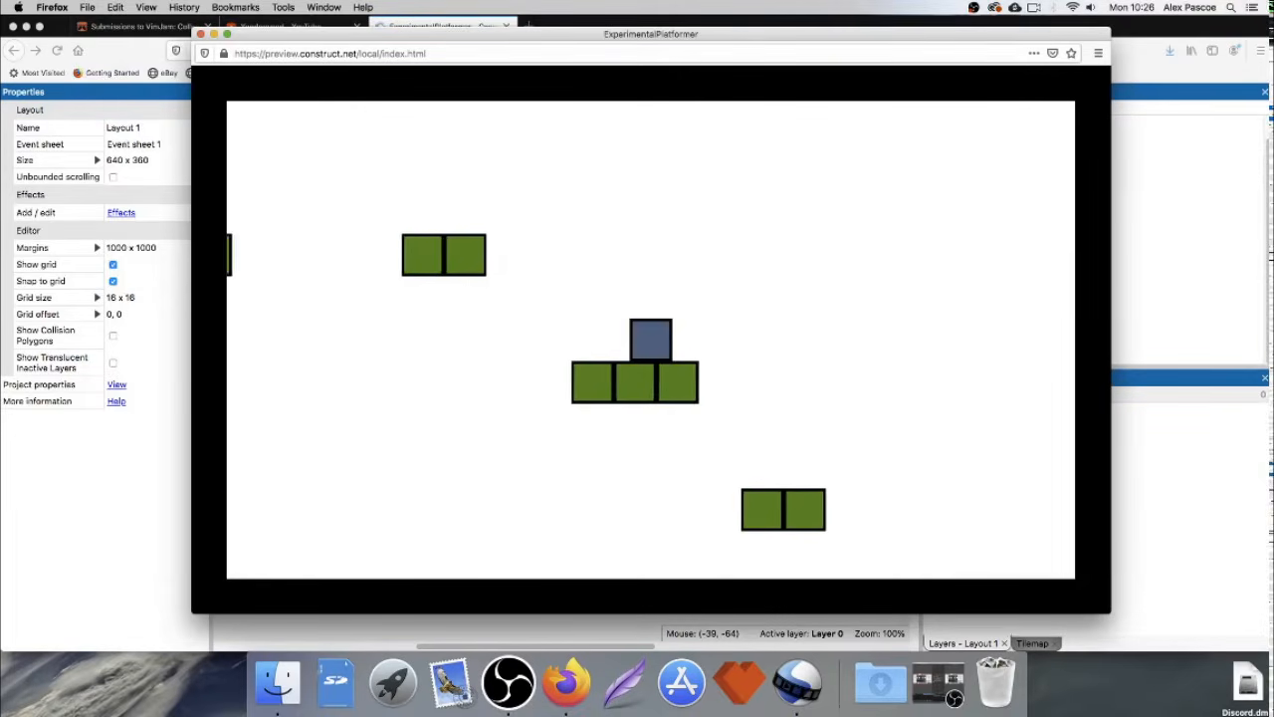
{"action": "key", "text": "Right"}
{"action": "key", "text": "Right"}
{"action": "key", "text": "Left"}
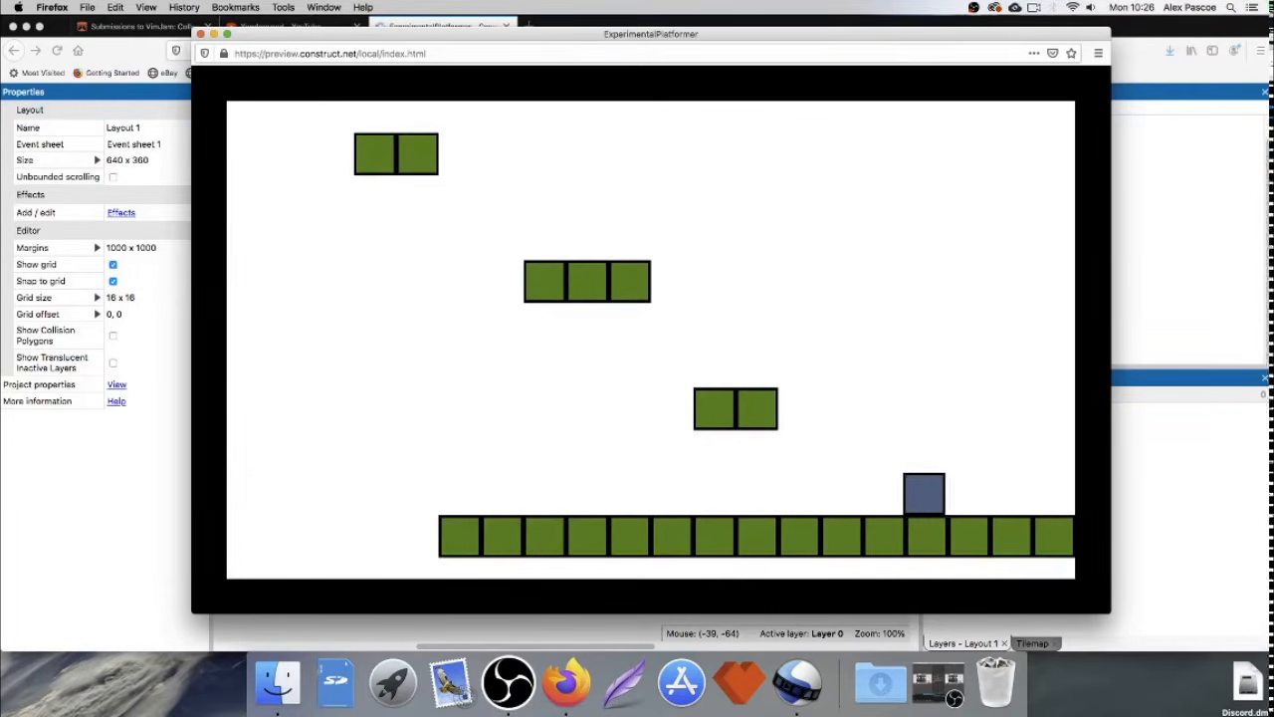
Test jumping the player back leftward over the platforms and wrapping around the layout edge, and close the preview.
{"action": "key", "text": "Up"}
{"action": "key", "text": "Left"}
{"action": "key", "text": "Up"}
{"action": "key", "text": "Left"}
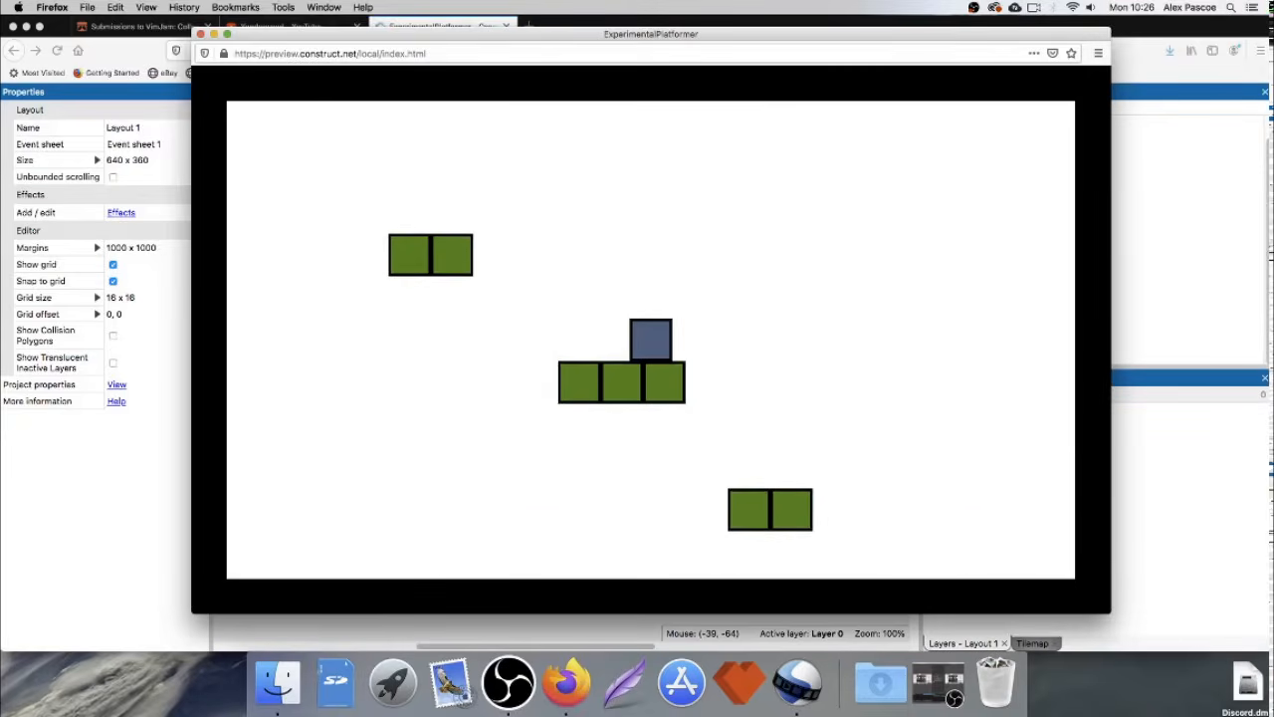
{"action": "key", "text": "Up"}
{"action": "key", "text": "Left"}
{"action": "key", "text": "Up"}
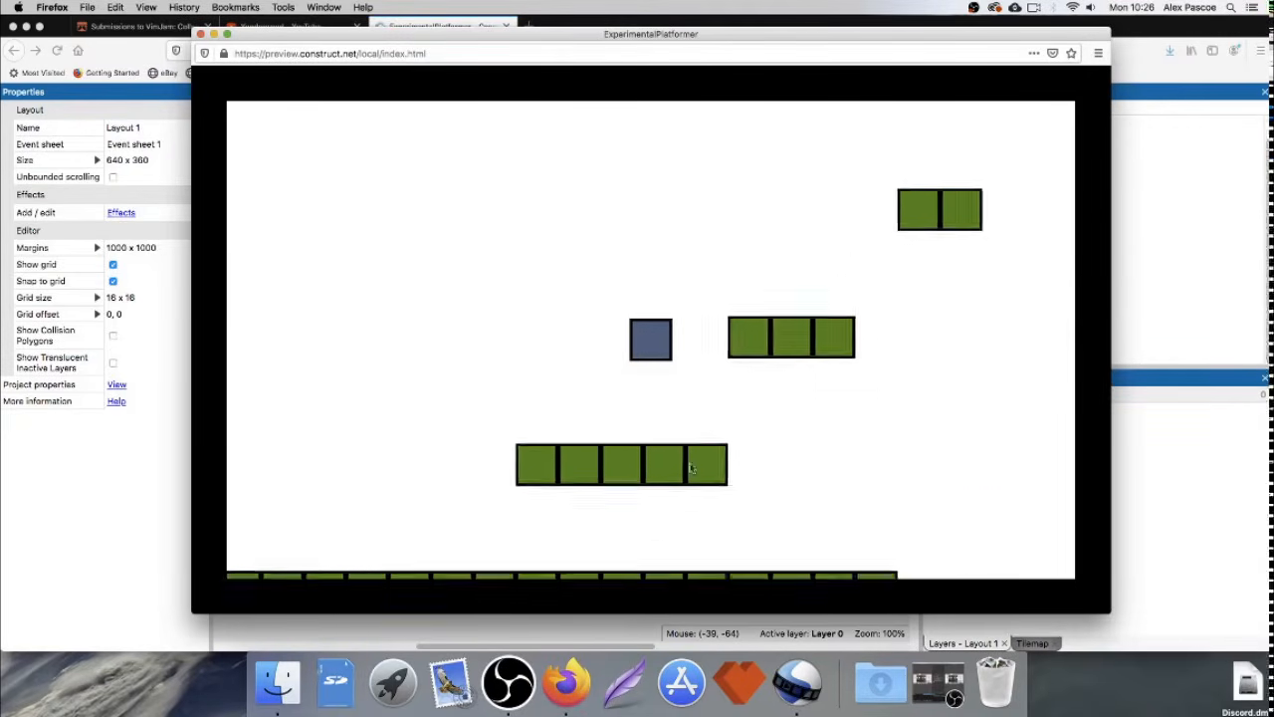
{"action": "key", "text": "Left"}
{"action": "key", "text": "Up"}
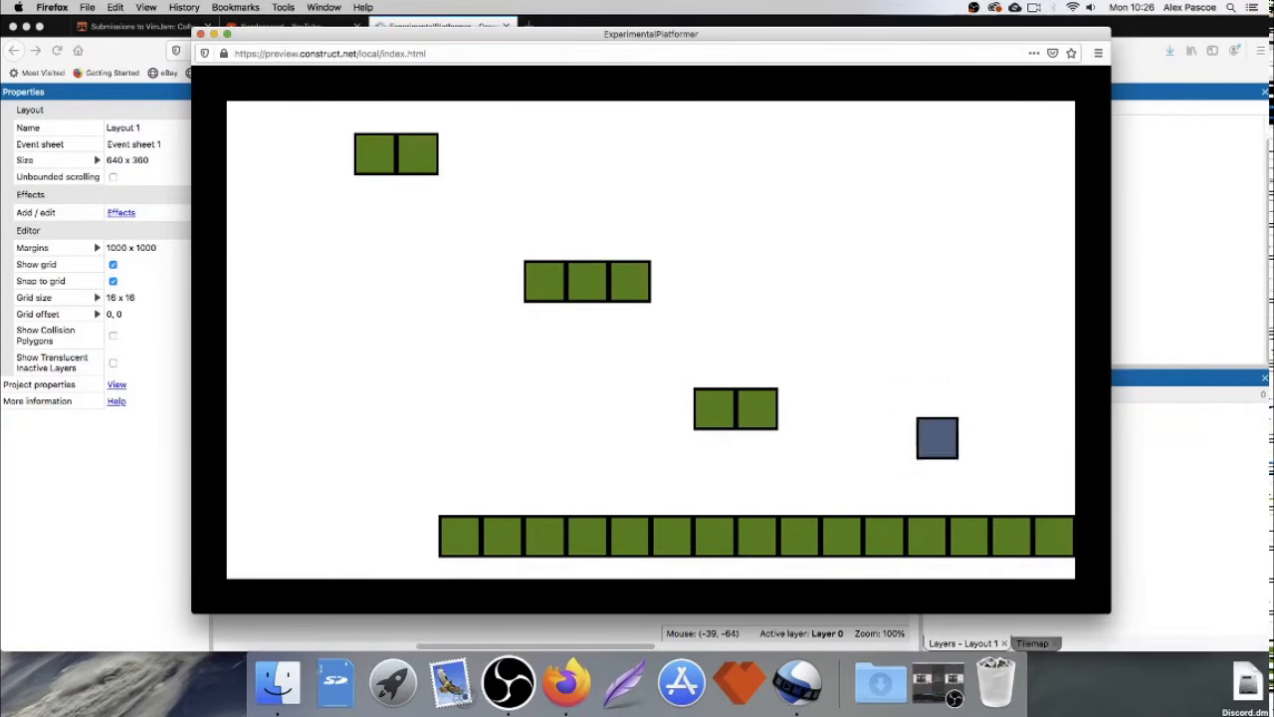
{"action": "key", "text": "Left"}
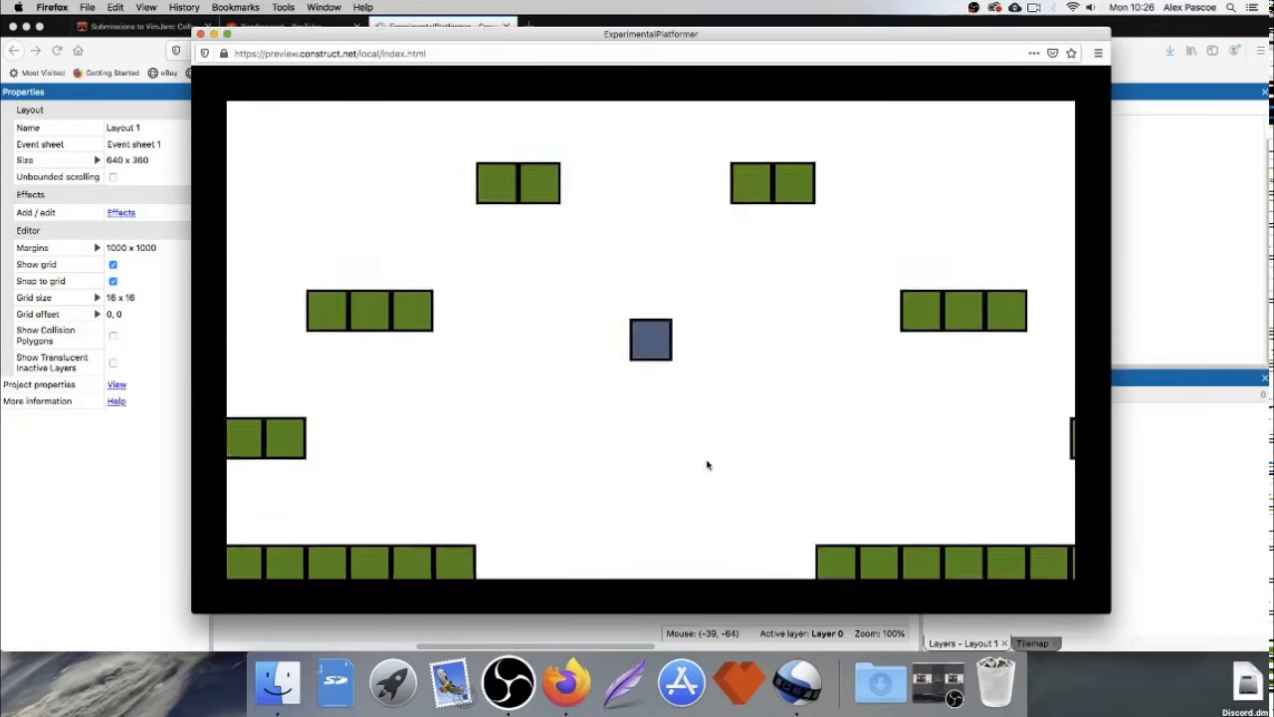
{"action": "left_click", "coordinate": [200, 34]}
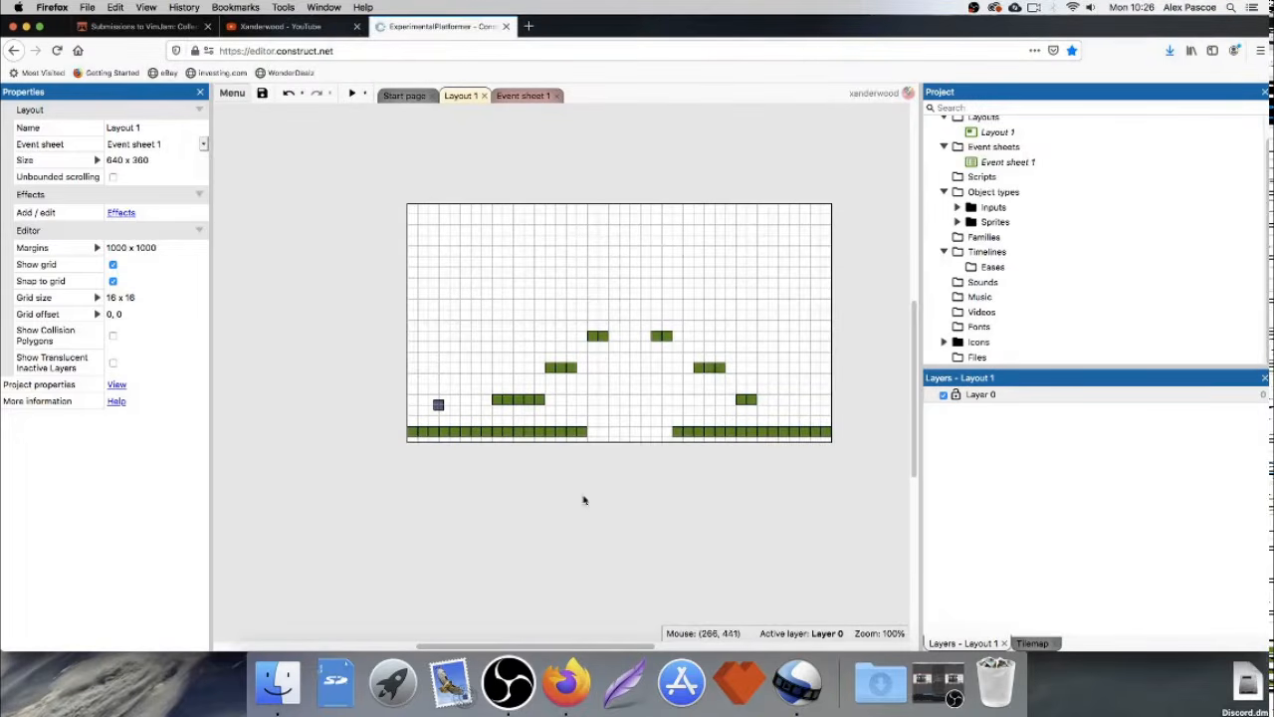
Insert a new Sprite object into Layout 1 with its animation image open for editing.
{"action": "scroll", "coordinate": [591, 457], "scroll_direction": "down", "scroll_amount": 1}
{"action": "scroll", "coordinate": [590, 472], "scroll_direction": "right", "scroll_amount": 2}
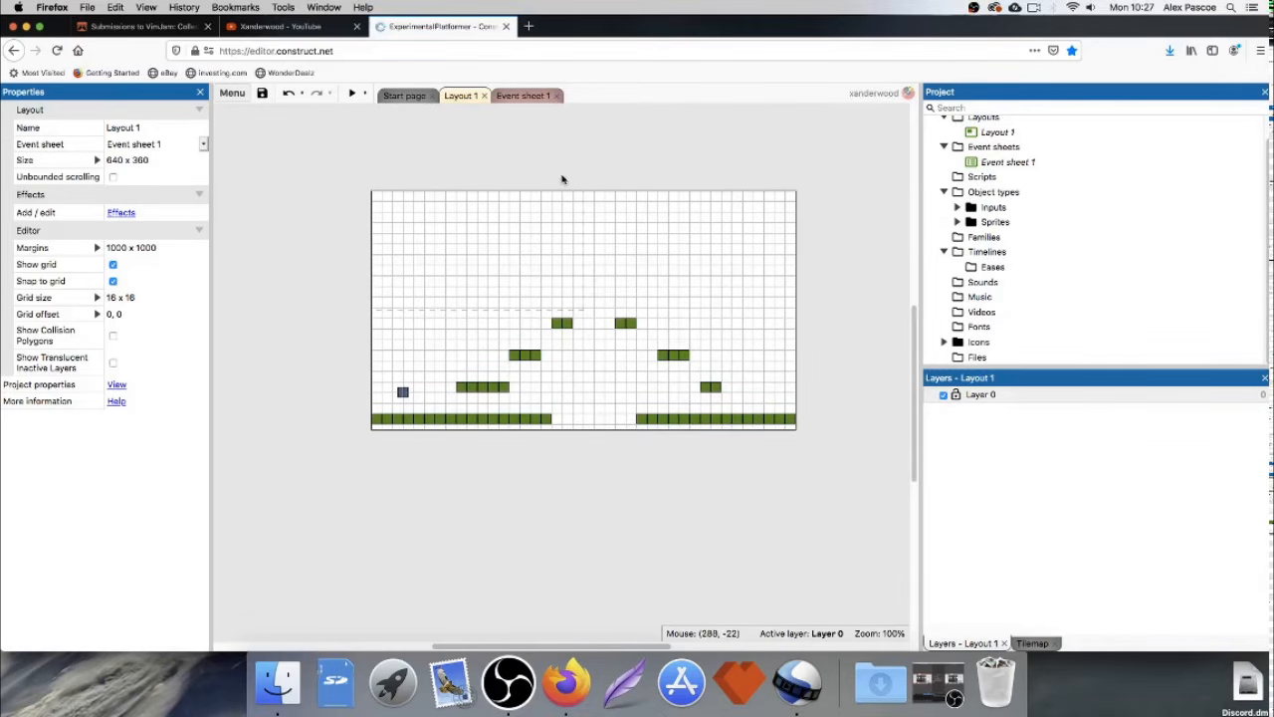
{"action": "double_click", "coordinate": [591, 180]}
{"action": "scroll", "coordinate": [741, 293], "scroll_direction": "down", "scroll_amount": 3}
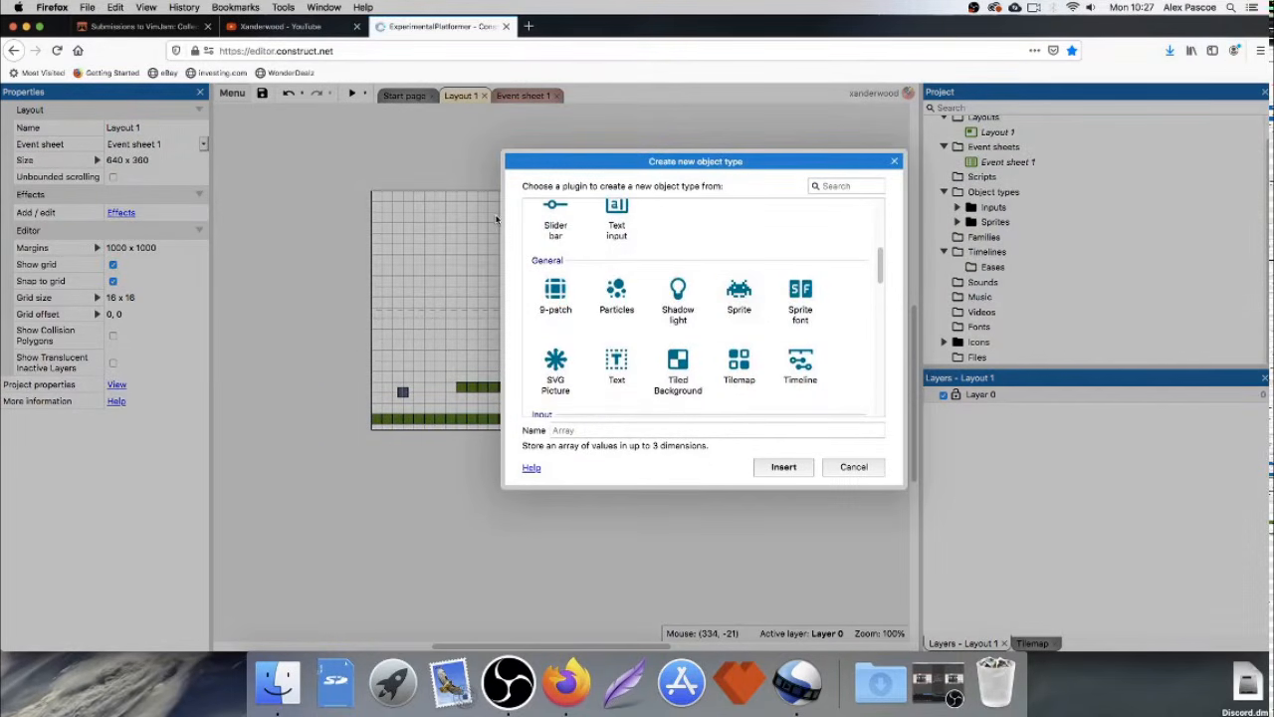
{"action": "double_click", "coordinate": [739, 294]}
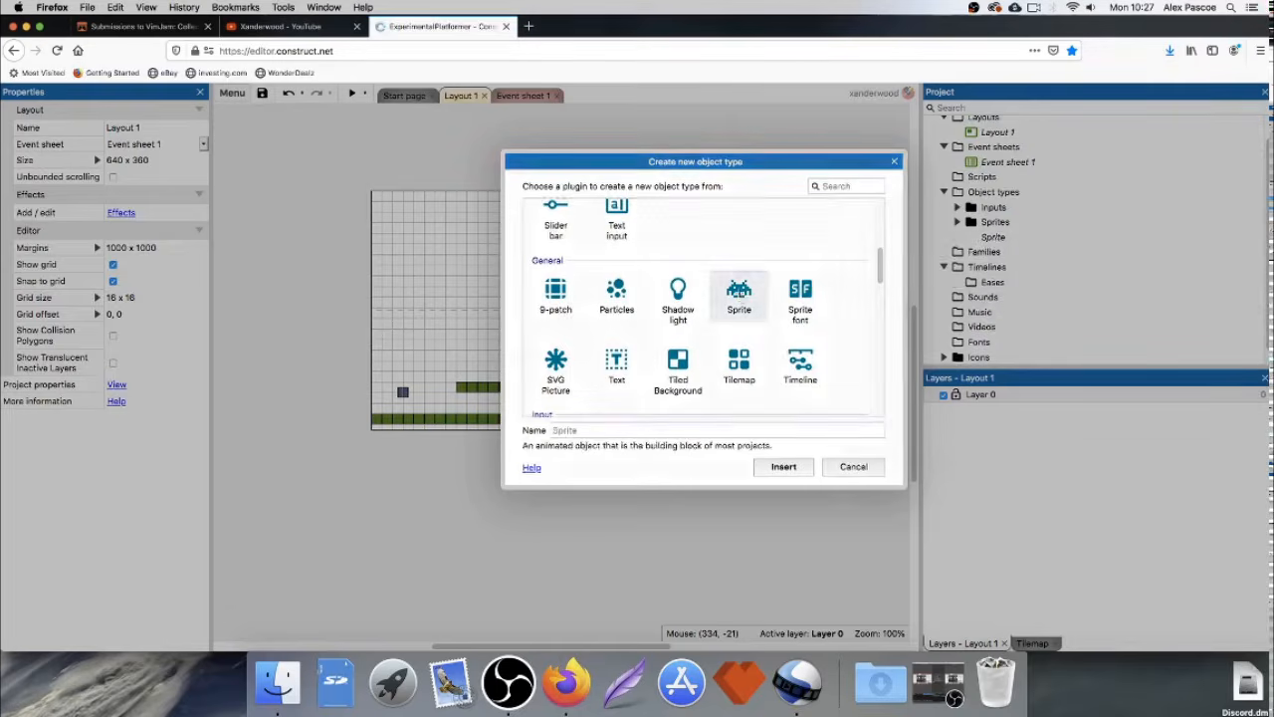
{"action": "left_click", "coordinate": [603, 447]}
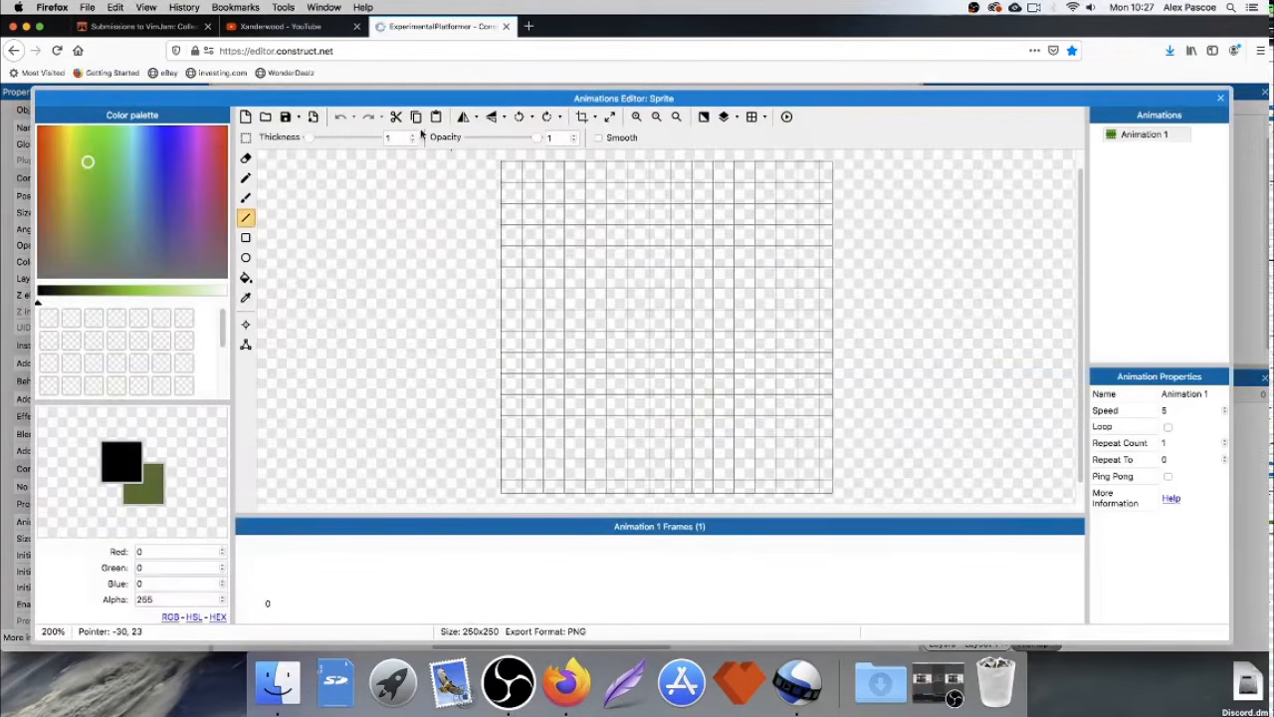
Flood-fill the new sprite's 250x250 image with magenta (RGB 199, 61, 207) and finish editing the image.
{"action": "left_click", "coordinate": [221, 132]}
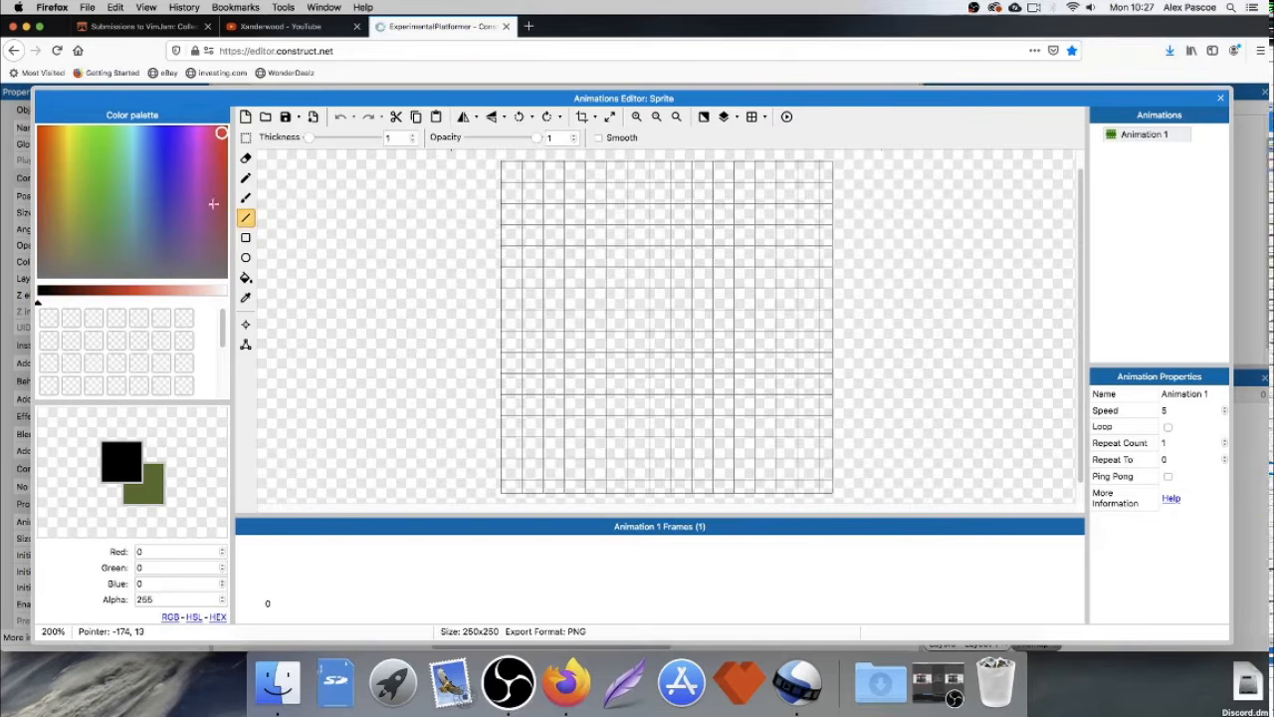
{"action": "left_click", "coordinate": [201, 129]}
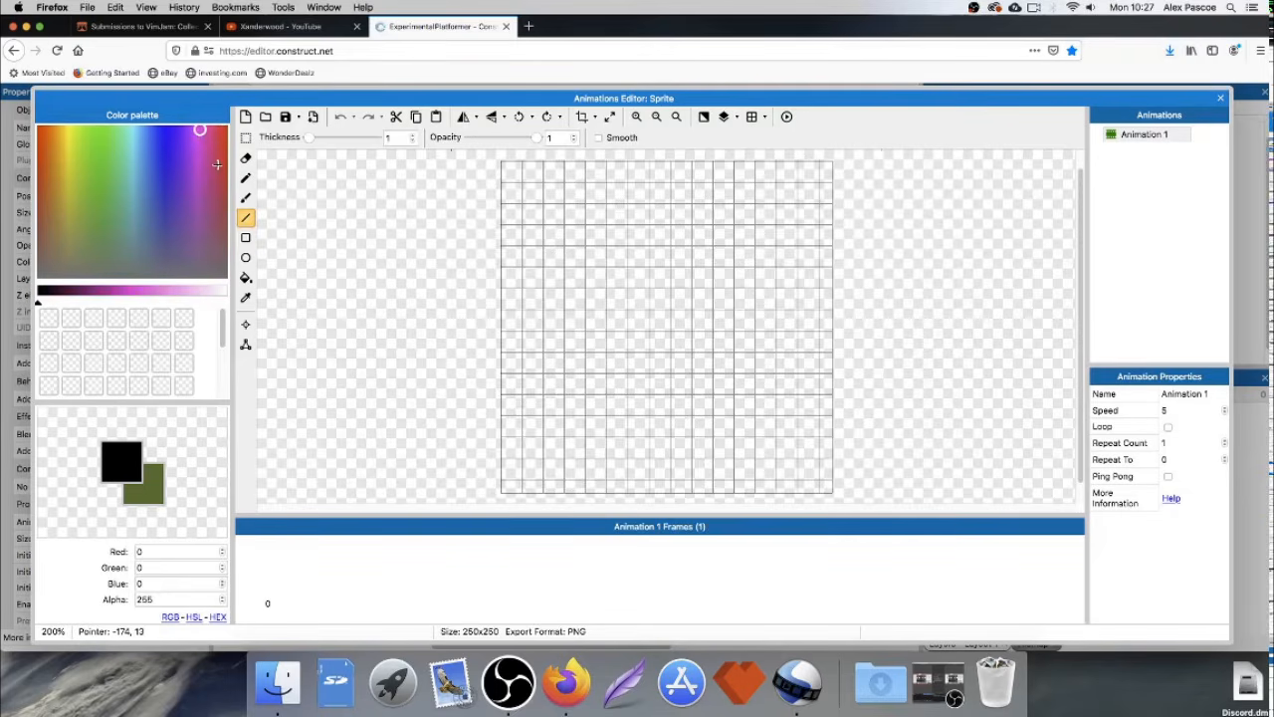
{"action": "left_click", "coordinate": [130, 288]}
{"action": "left_click", "coordinate": [246, 278]}
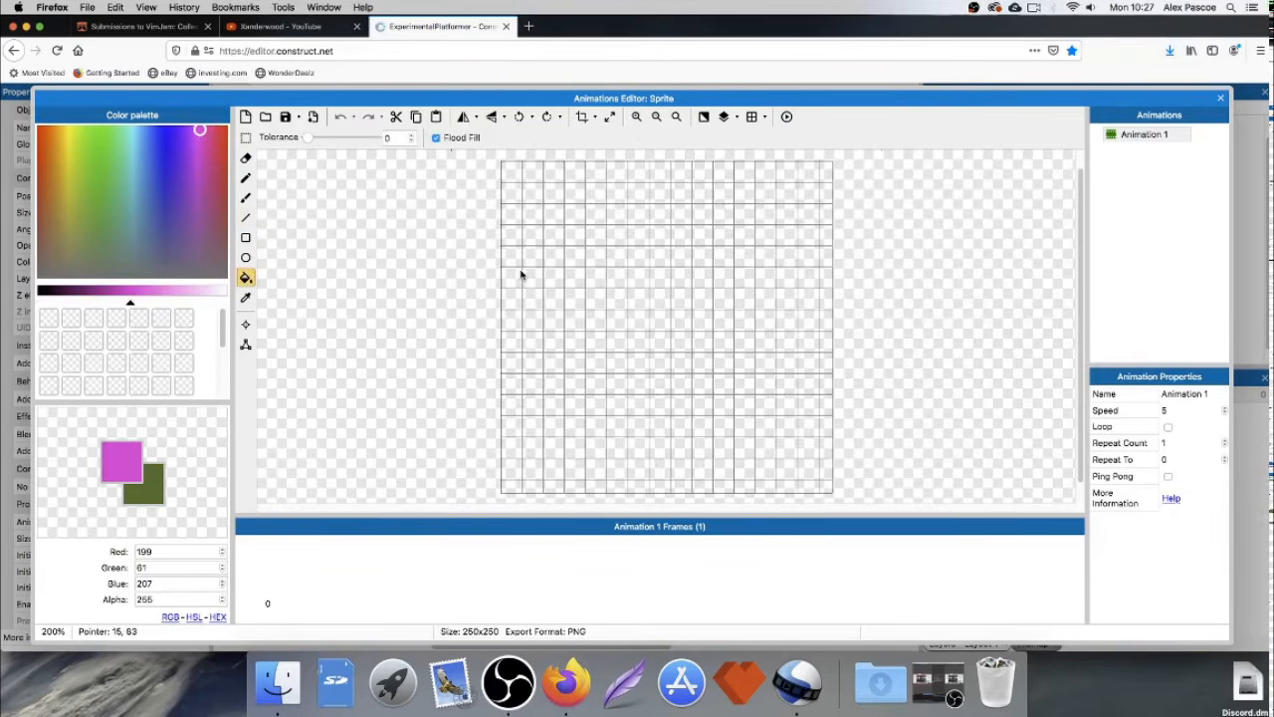
{"action": "left_click", "coordinate": [520, 275]}
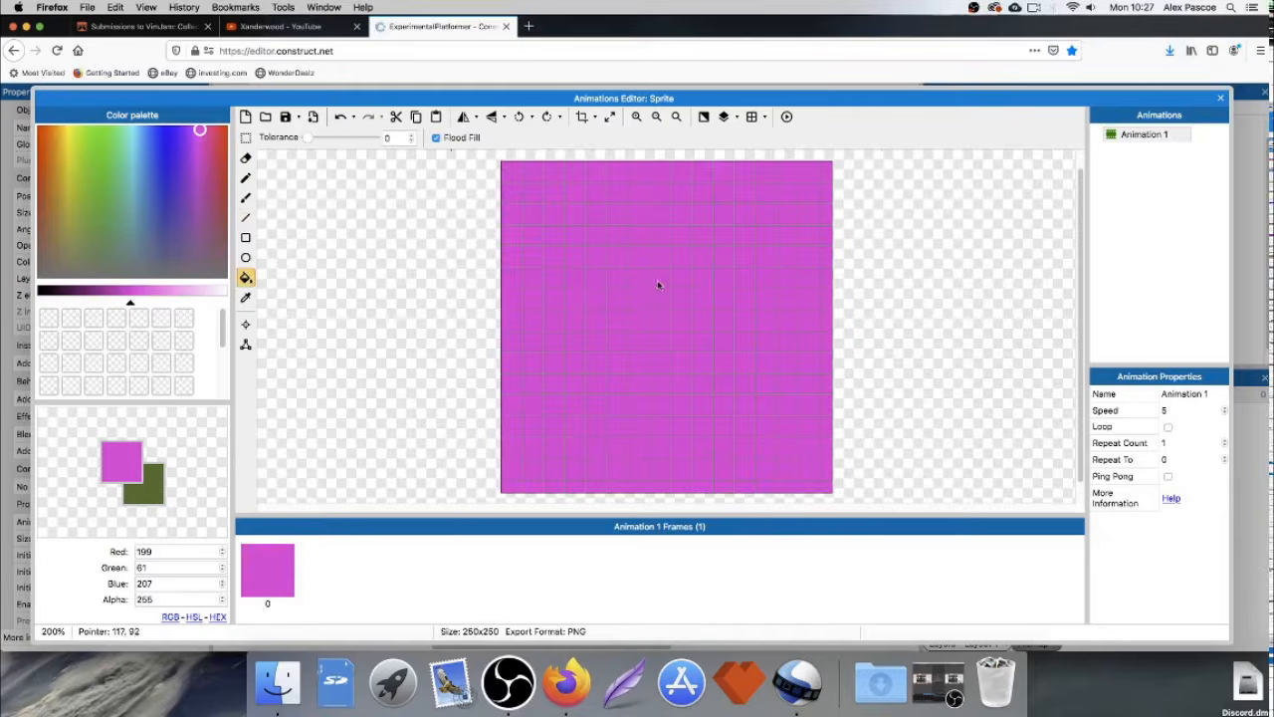
{"action": "left_click", "coordinate": [1220, 97]}
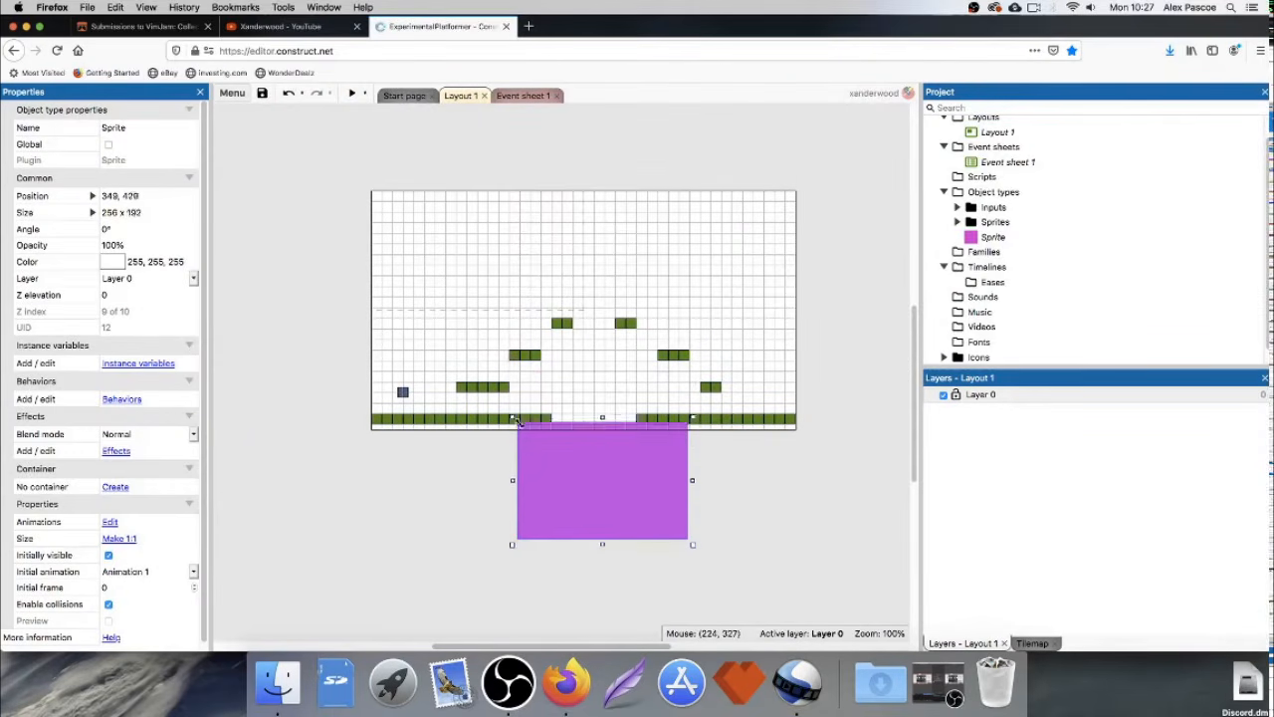
Flatten the magenta sprite to 256 x 16 and place it at 336, 368, just below the layout's lower edge.
{"action": "left_click_drag", "start_coordinate": [516, 421], "coordinate": [539, 432]}
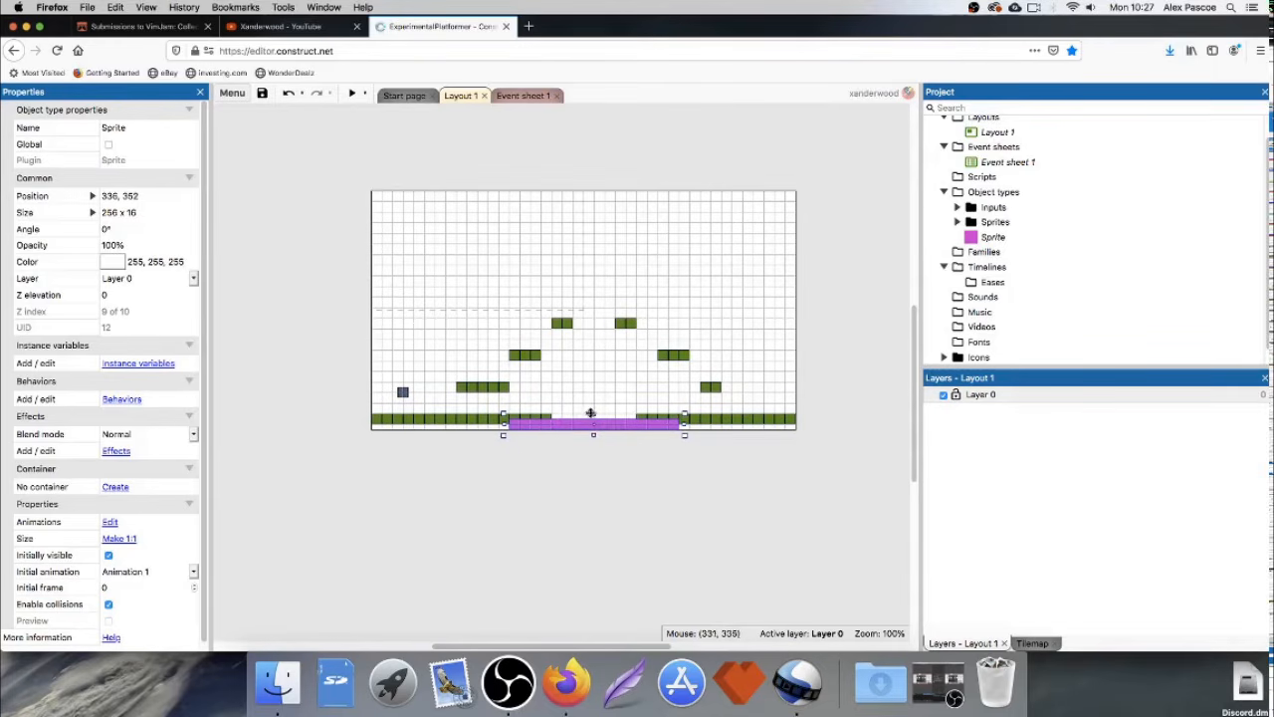
{"action": "left_click", "coordinate": [612, 452]}
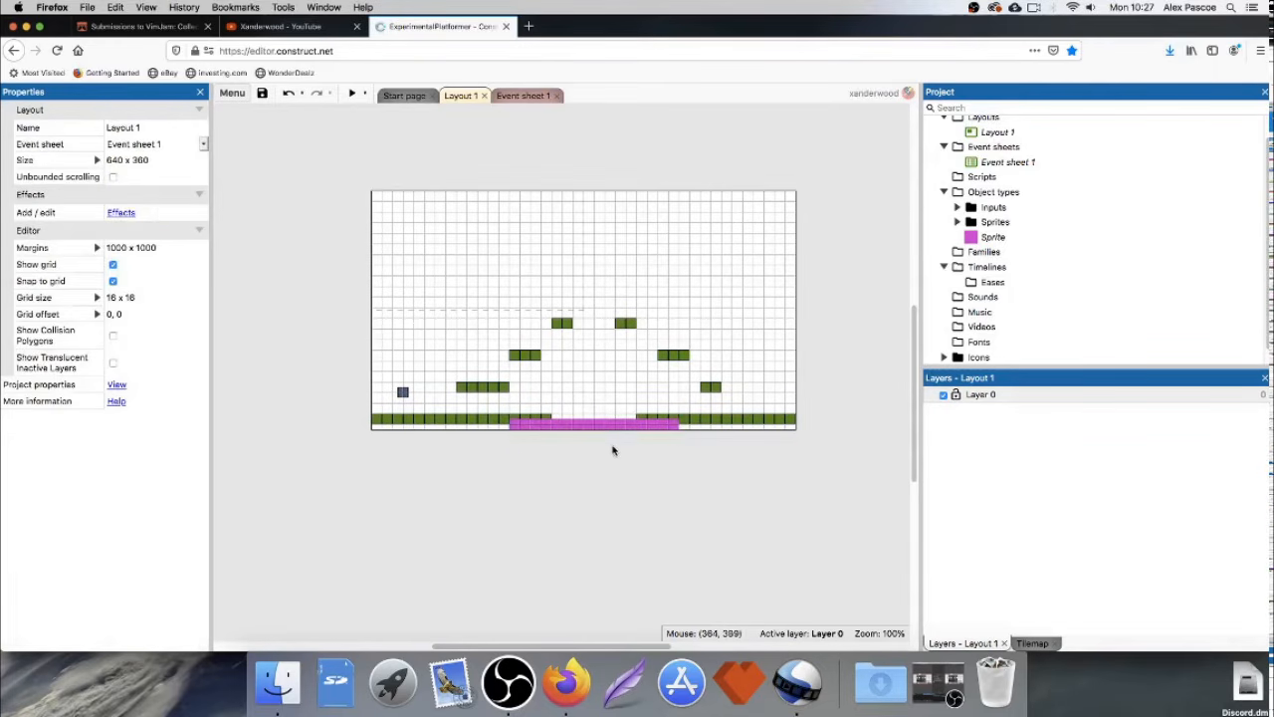
{"action": "left_click", "coordinate": [608, 427]}
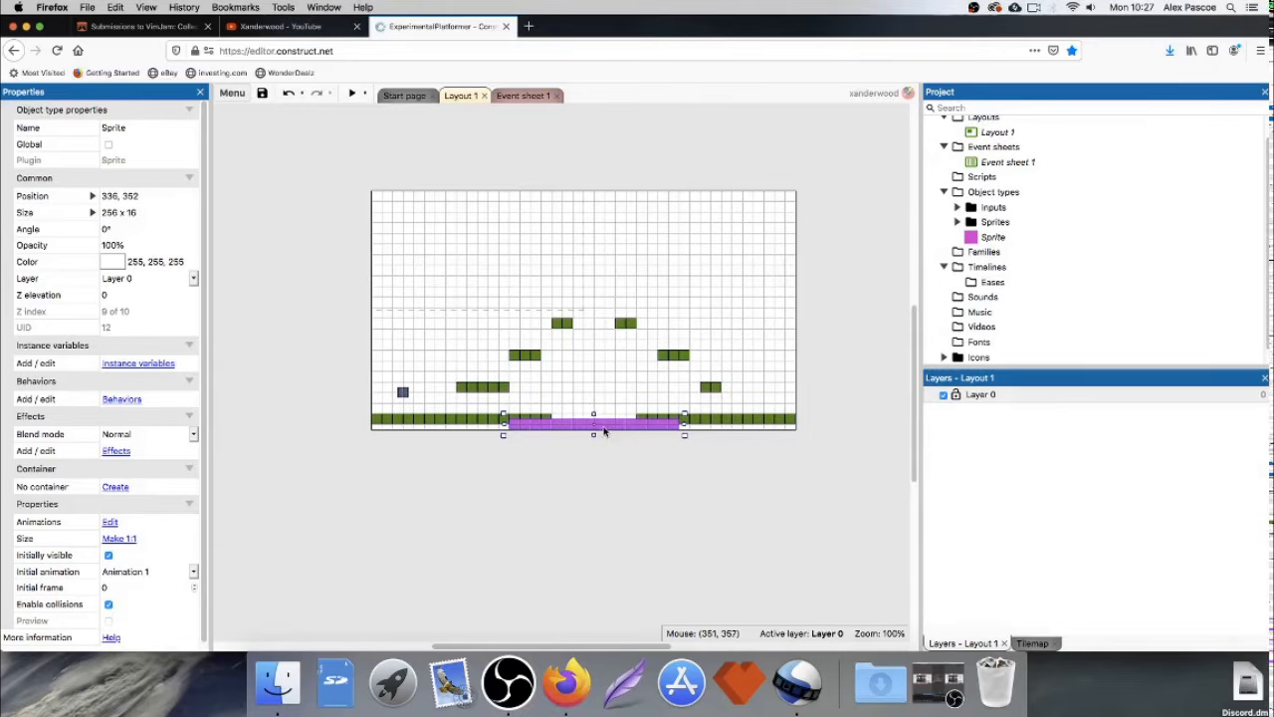
{"action": "left_click_drag", "start_coordinate": [604, 431], "coordinate": [604, 437]}
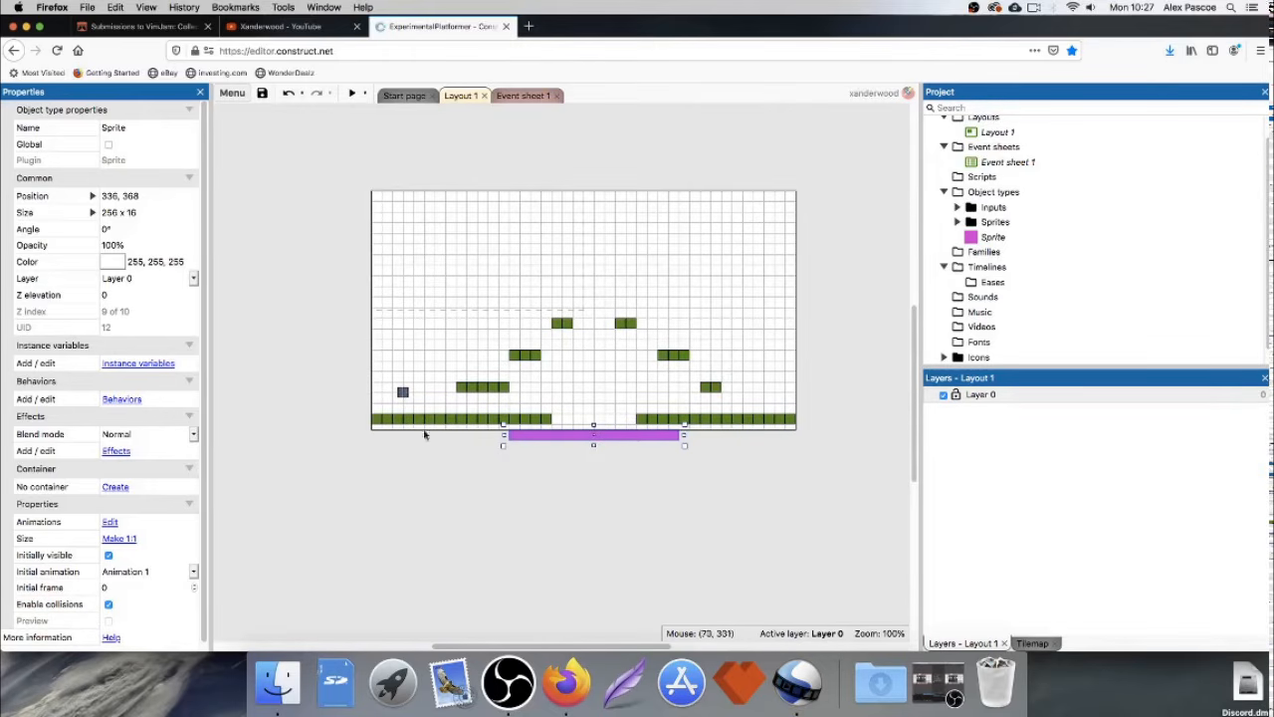
Rename the magenta sprite as spr_collisionDeath.
{"action": "left_click", "coordinate": [141, 127]}
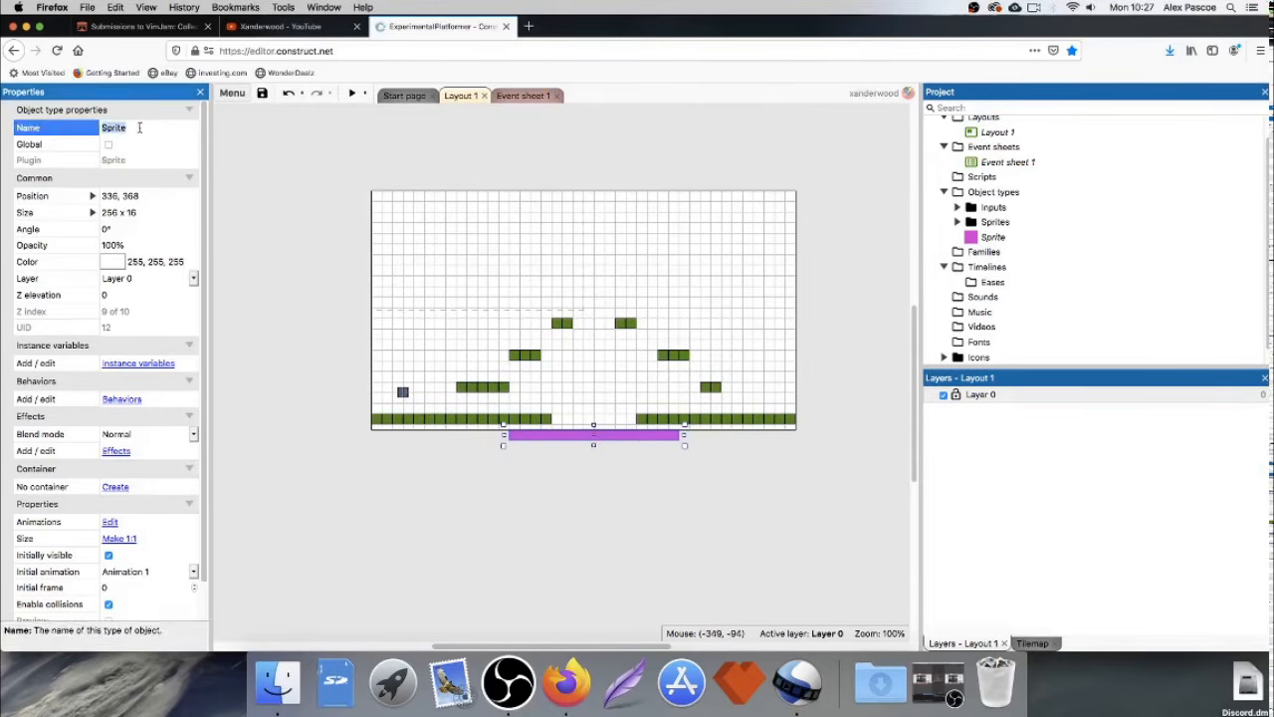
{"action": "type", "text": "spr_collisionDeath"}
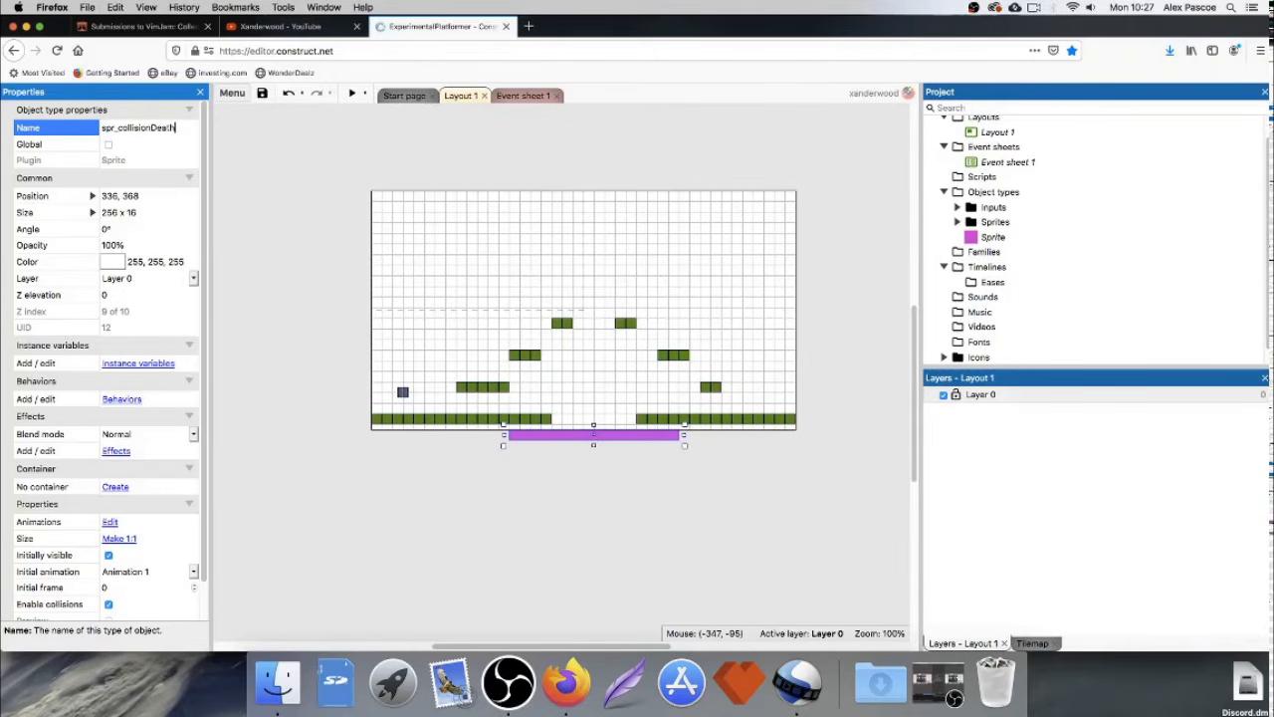
{"action": "key", "text": "Return"}
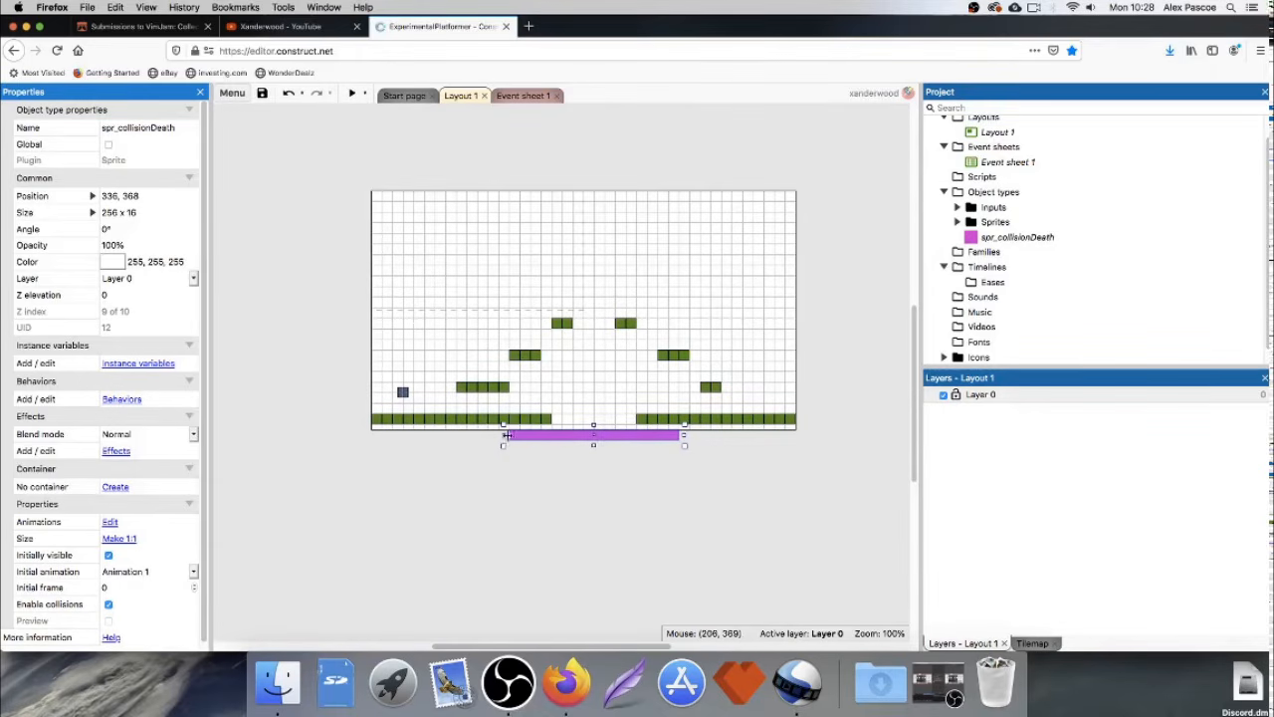
Narrow spr_collisionDeath from both ends to 128 x 16 so it spans only the ground gap.
{"action": "left_click_drag", "start_coordinate": [506, 435], "coordinate": [545, 435]}
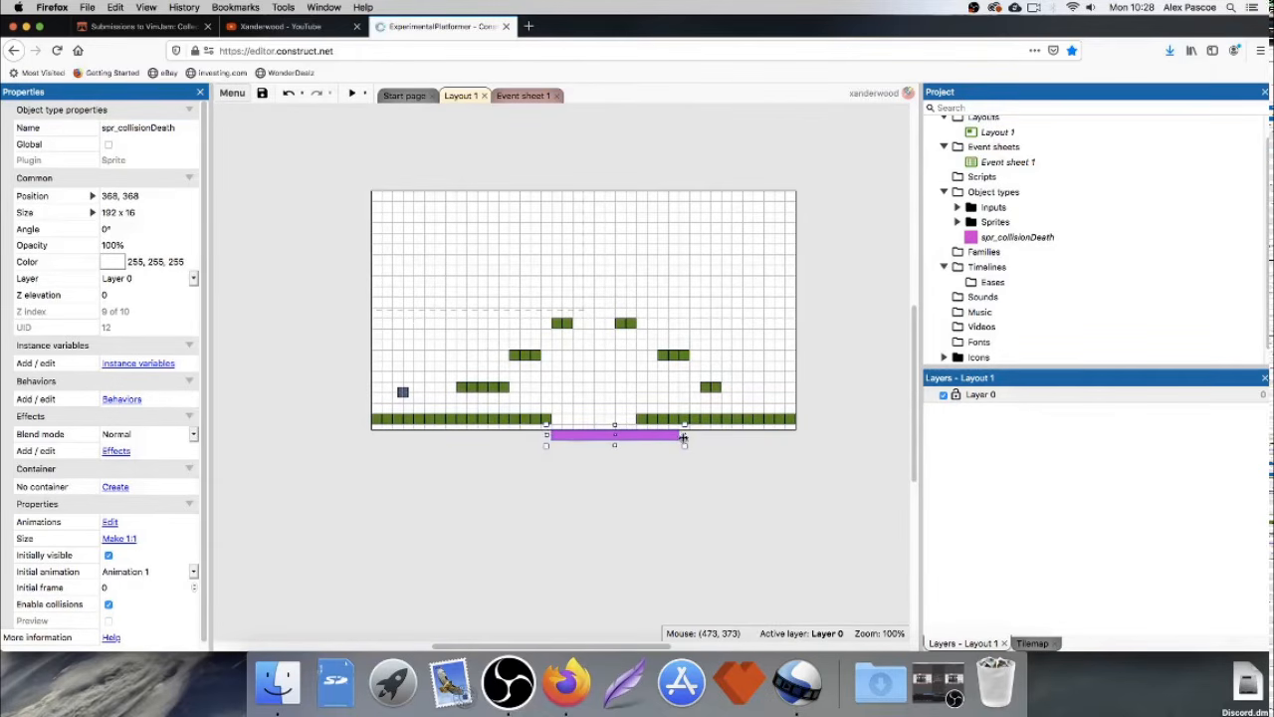
{"action": "left_click_drag", "start_coordinate": [684, 436], "coordinate": [641, 436]}
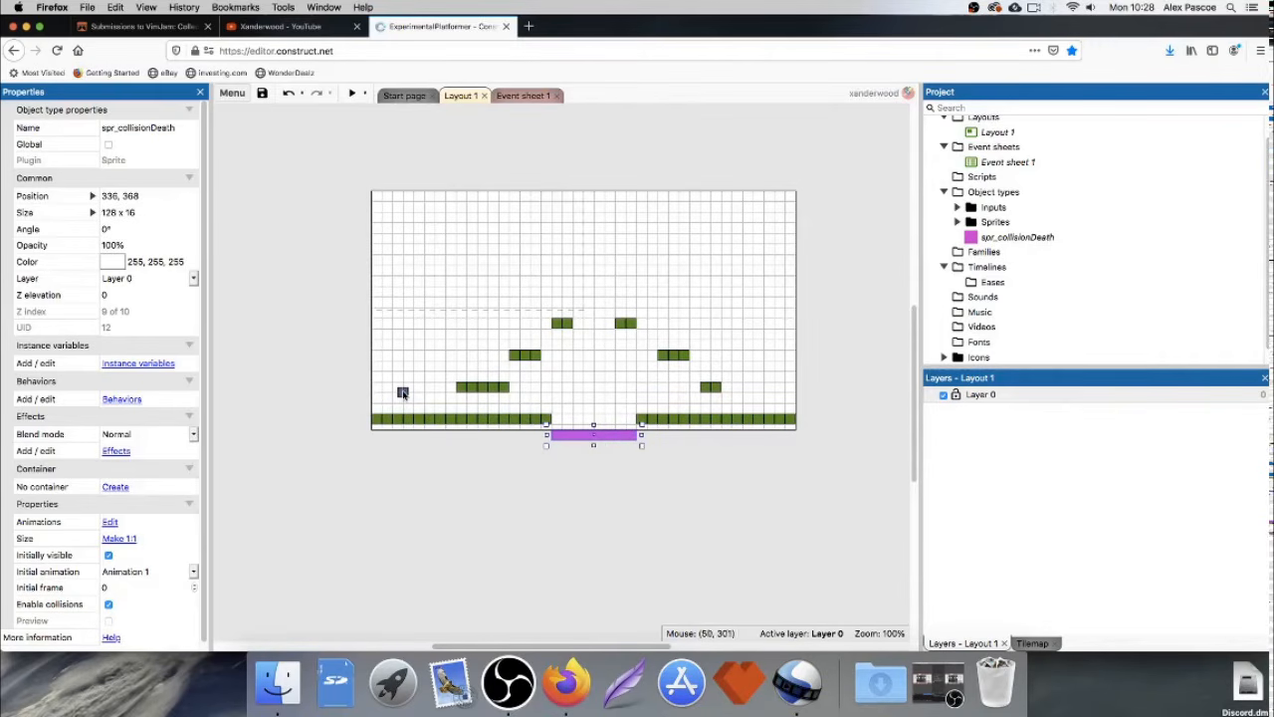
{"action": "left_click", "coordinate": [452, 442]}
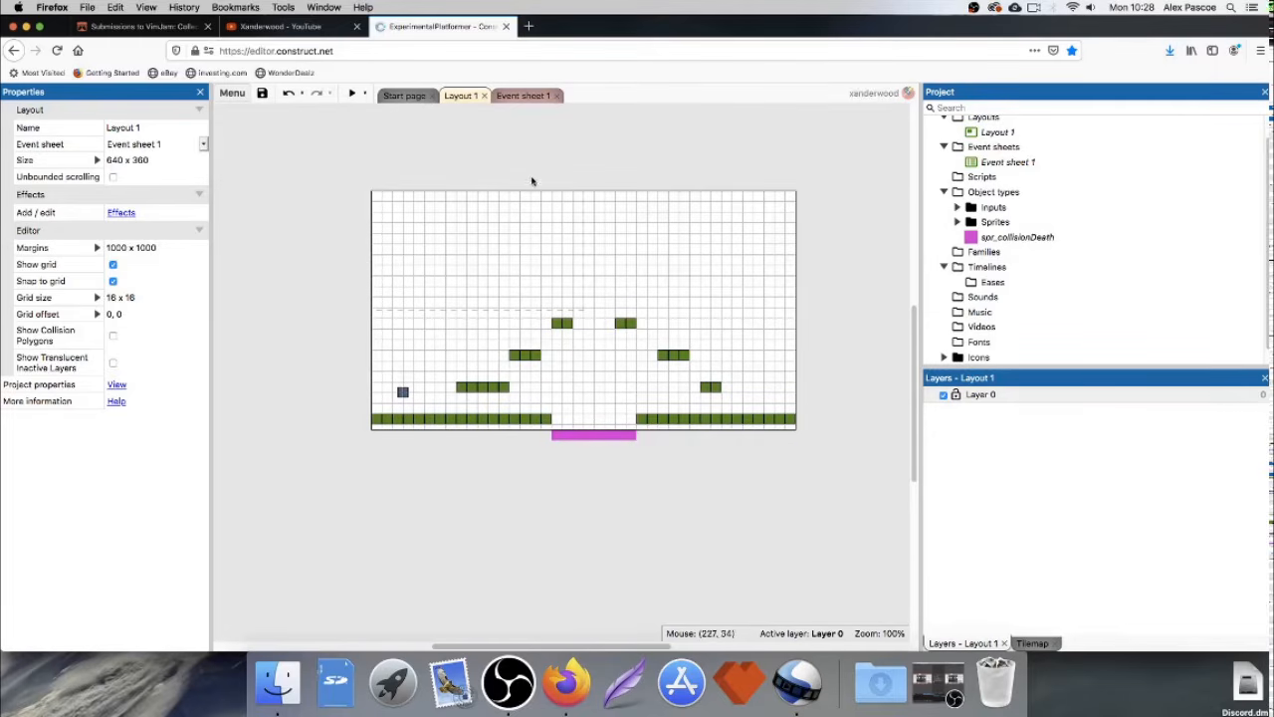
Insert another Sprite object below the layout, beneath the death strip.
{"action": "double_click", "coordinate": [506, 461]}
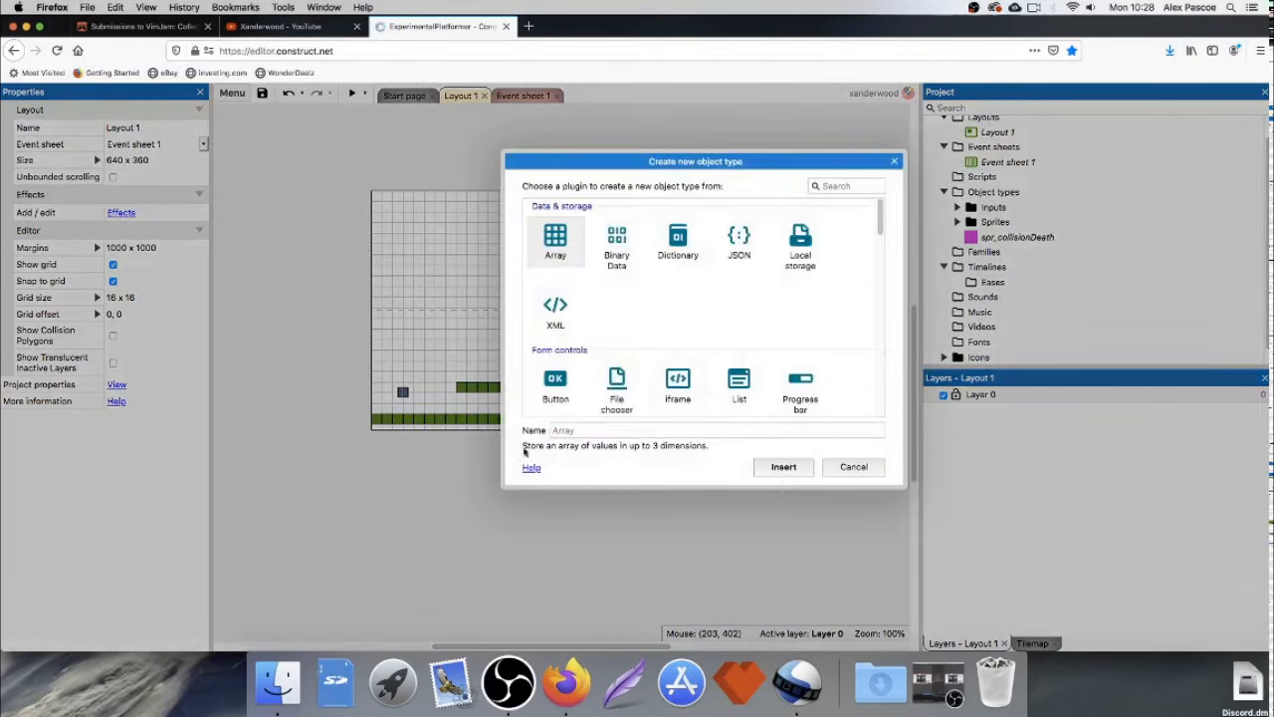
{"action": "scroll", "coordinate": [758, 283], "scroll_direction": "down", "scroll_amount": 5}
{"action": "double_click", "coordinate": [757, 284]}
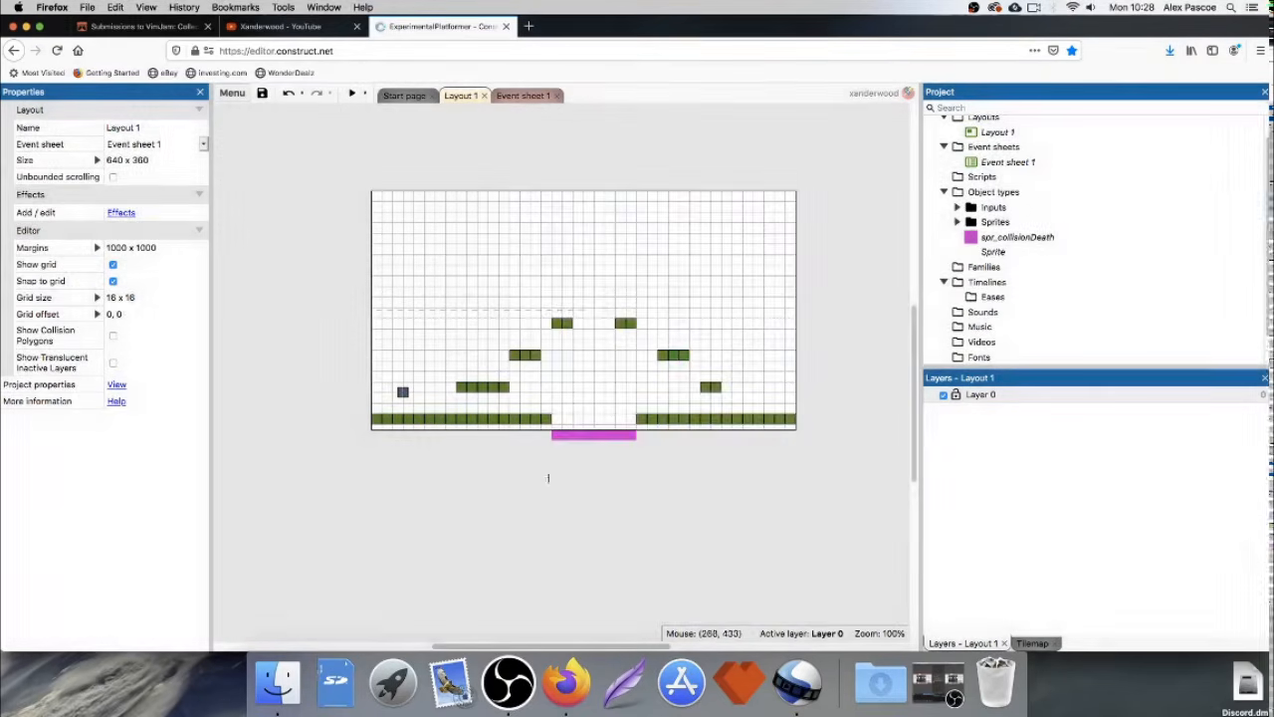
{"action": "left_click", "coordinate": [548, 472]}
Resize the new sprite's image canvas to 8 x 8 pixels, fill it with magenta and finish editing the image.
{"action": "left_click", "coordinate": [610, 117]}
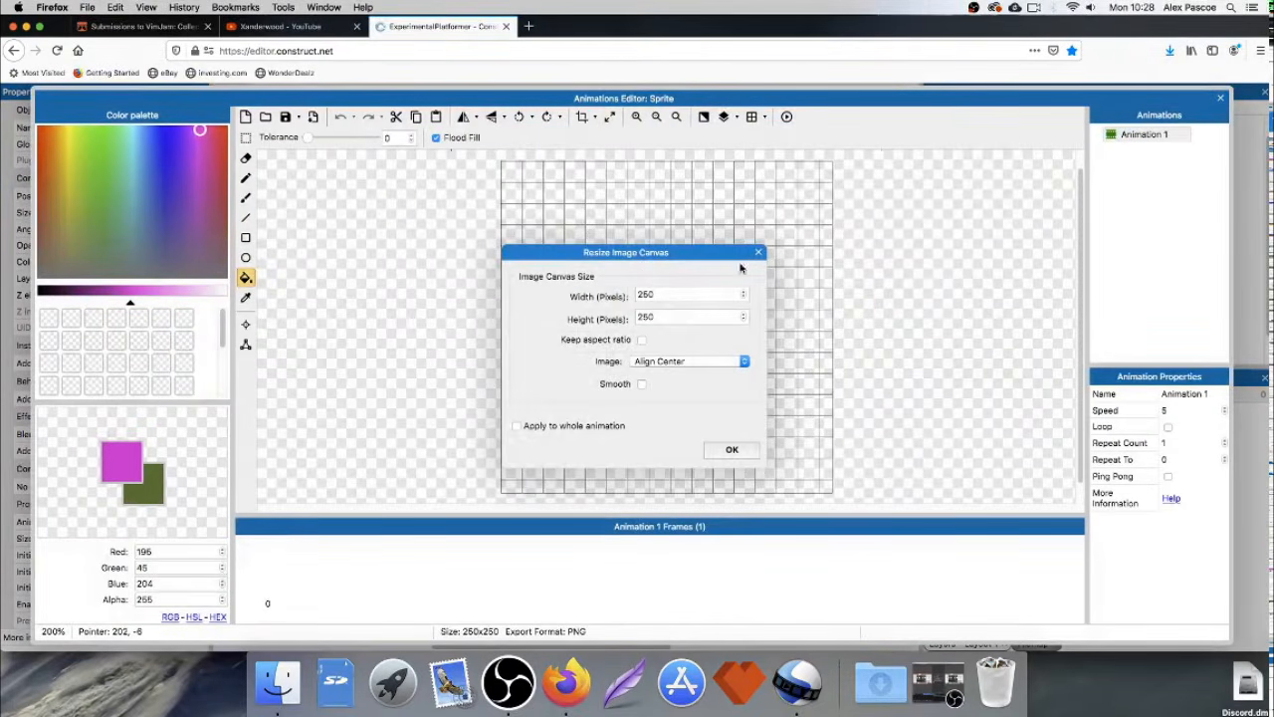
{"action": "double_click", "coordinate": [672, 294]}
{"action": "type", "text": "8"}
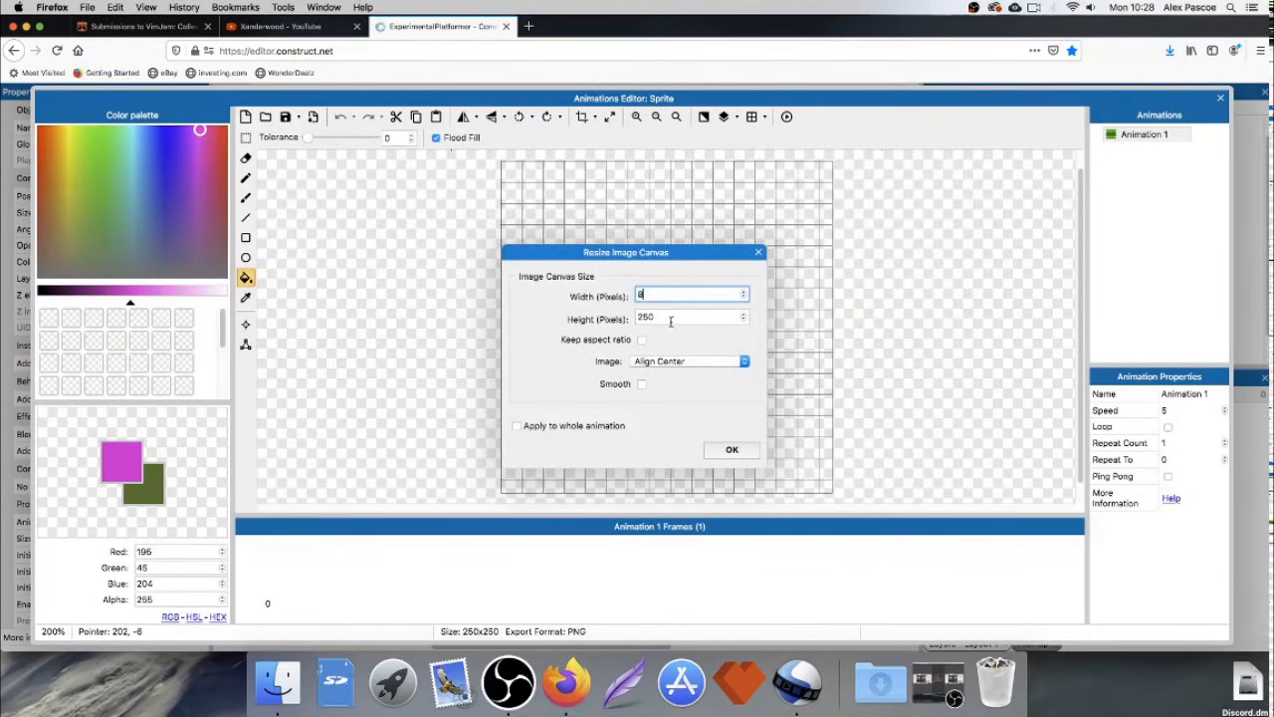
{"action": "double_click", "coordinate": [672, 318]}
{"action": "type", "text": "8"}
{"action": "key", "text": "Return"}
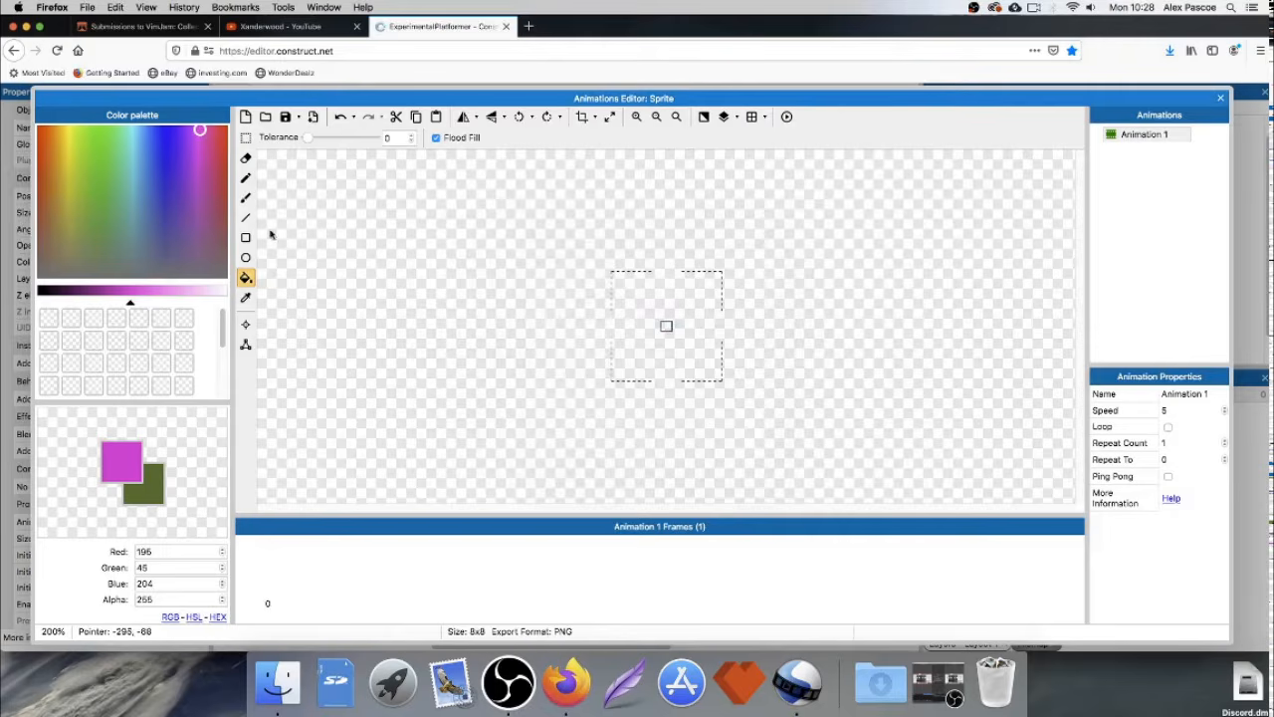
{"action": "left_click", "coordinate": [666, 327]}
{"action": "left_click", "coordinate": [1220, 98]}
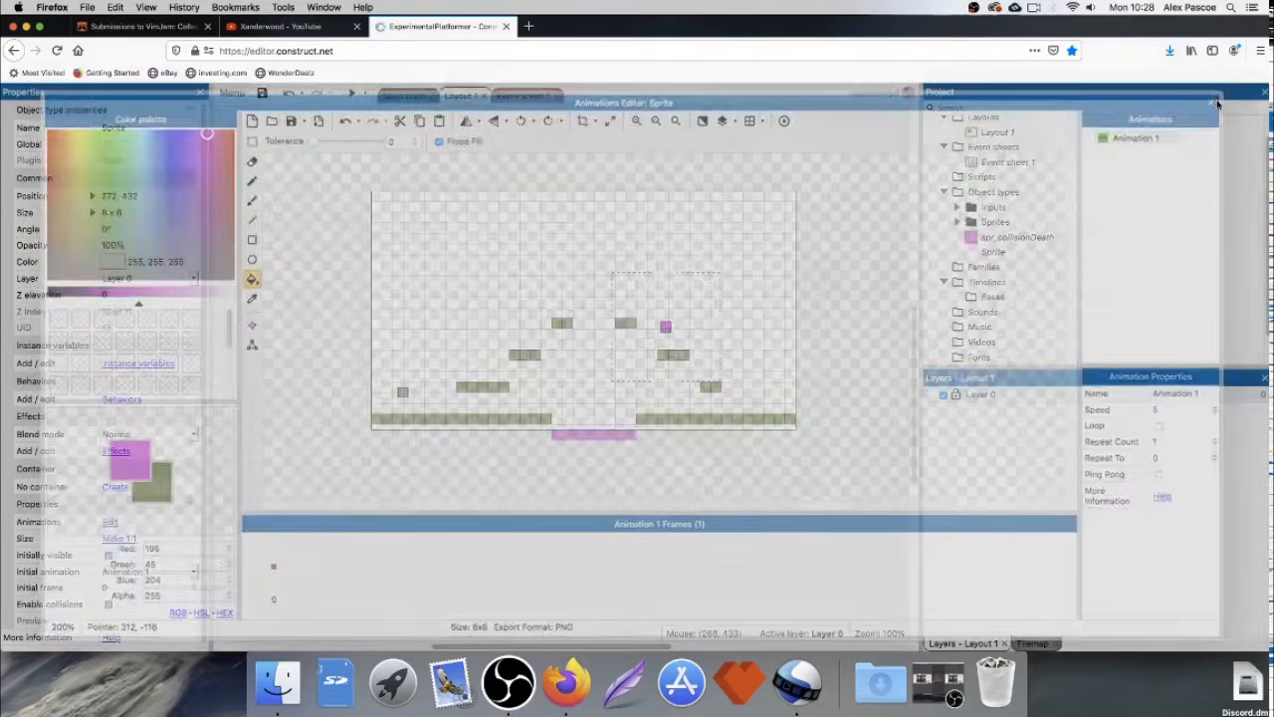
Move the small magenta sprite to 48, 288 just above the player and rename it as spr_start.
{"action": "left_click_drag", "start_coordinate": [543, 468], "coordinate": [384, 367]}
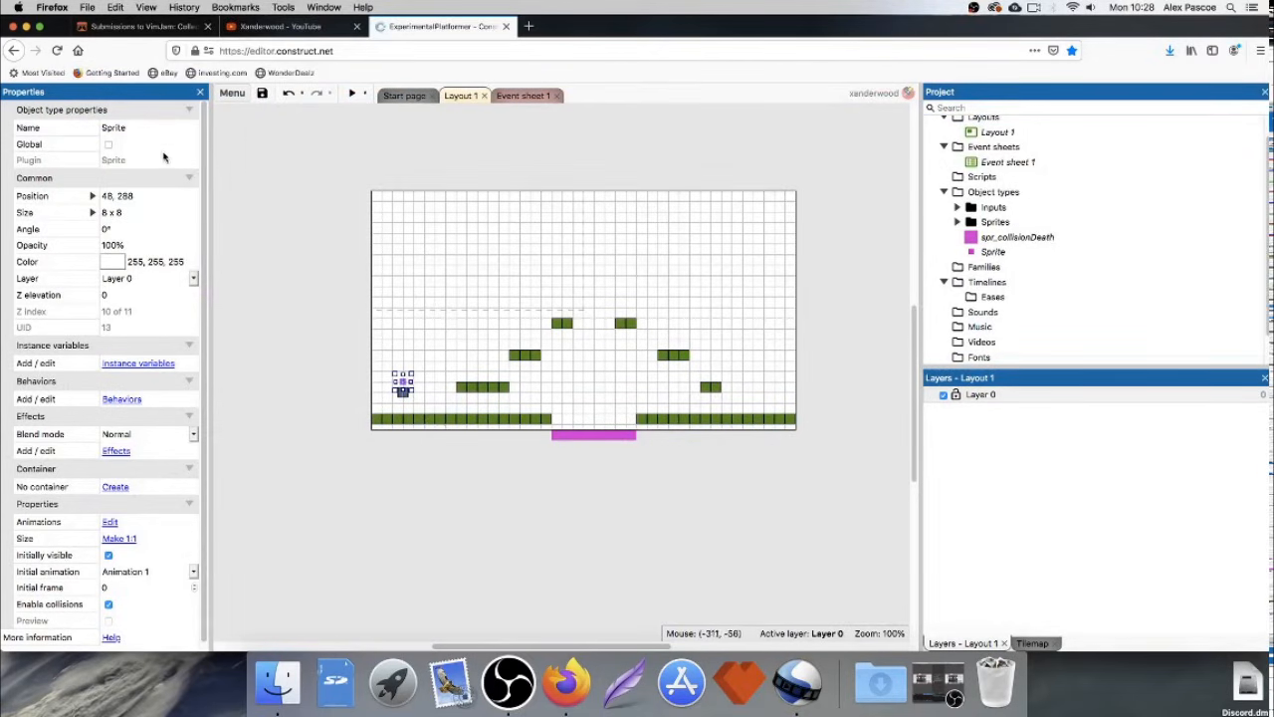
{"action": "left_click", "coordinate": [140, 127]}
{"action": "type", "text": "spr"}
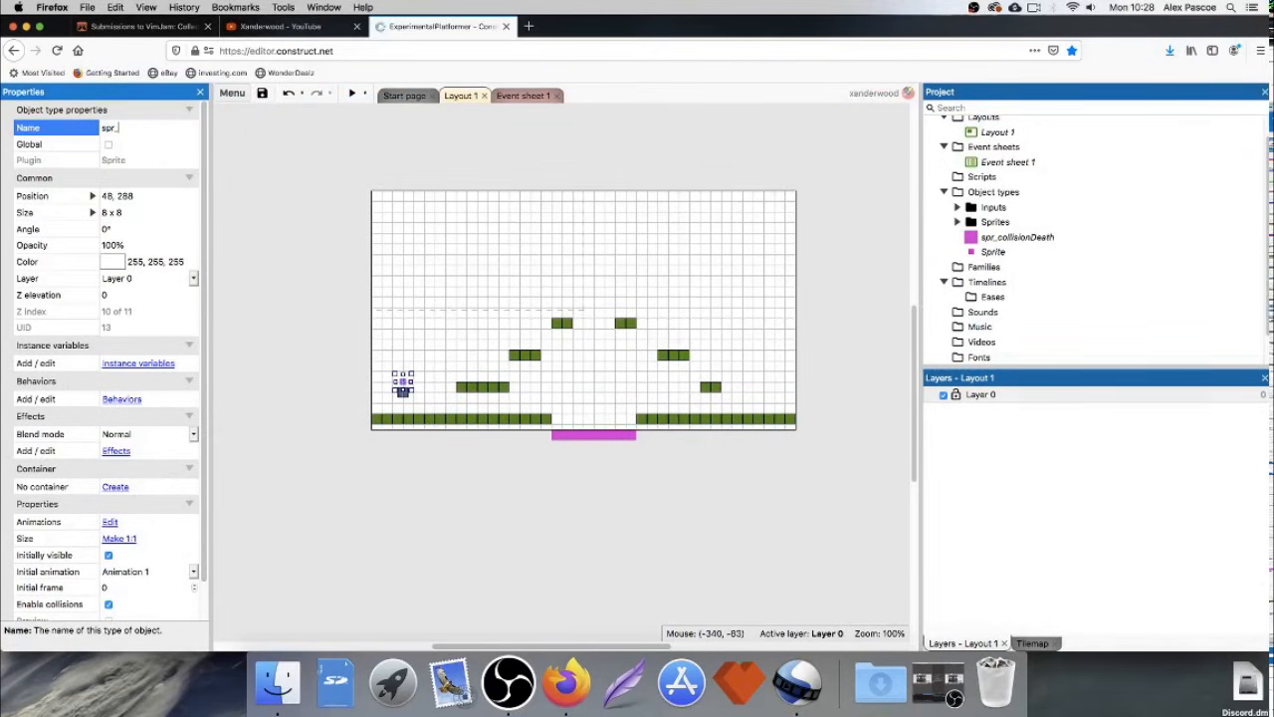
{"action": "type", "text": "_star"}
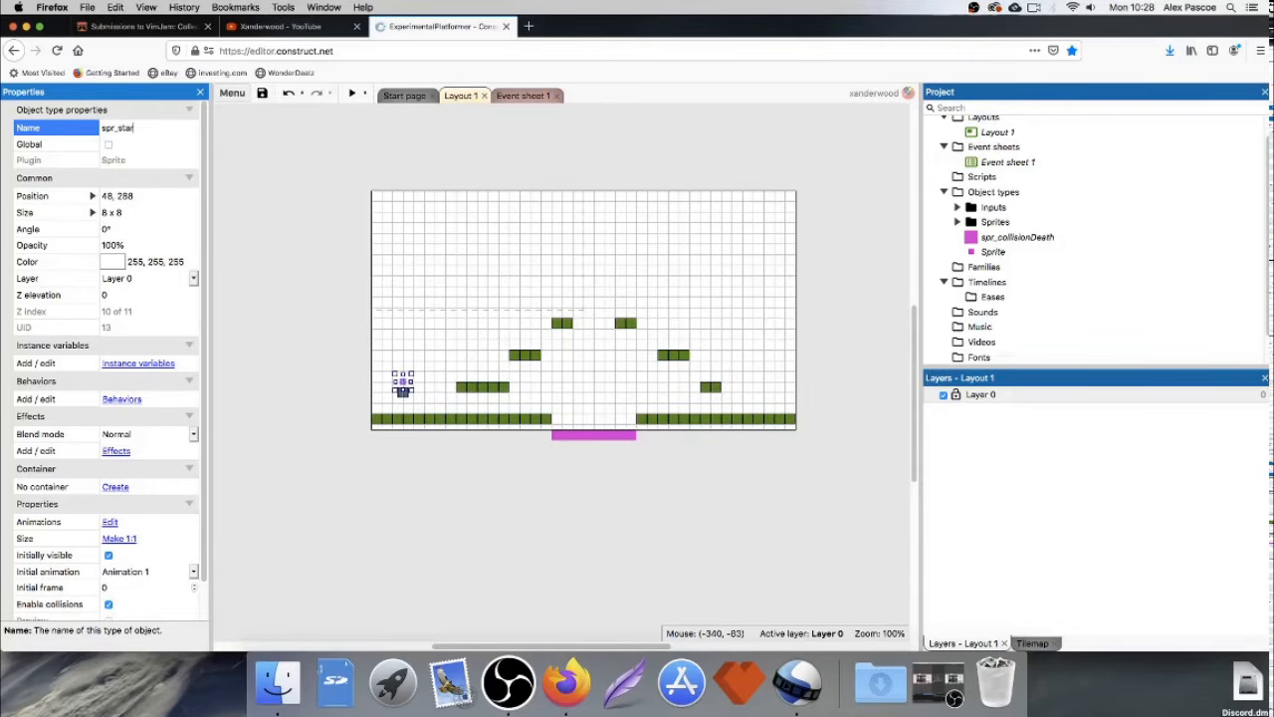
{"action": "type", "text": "t"}
{"action": "key", "text": "Return"}
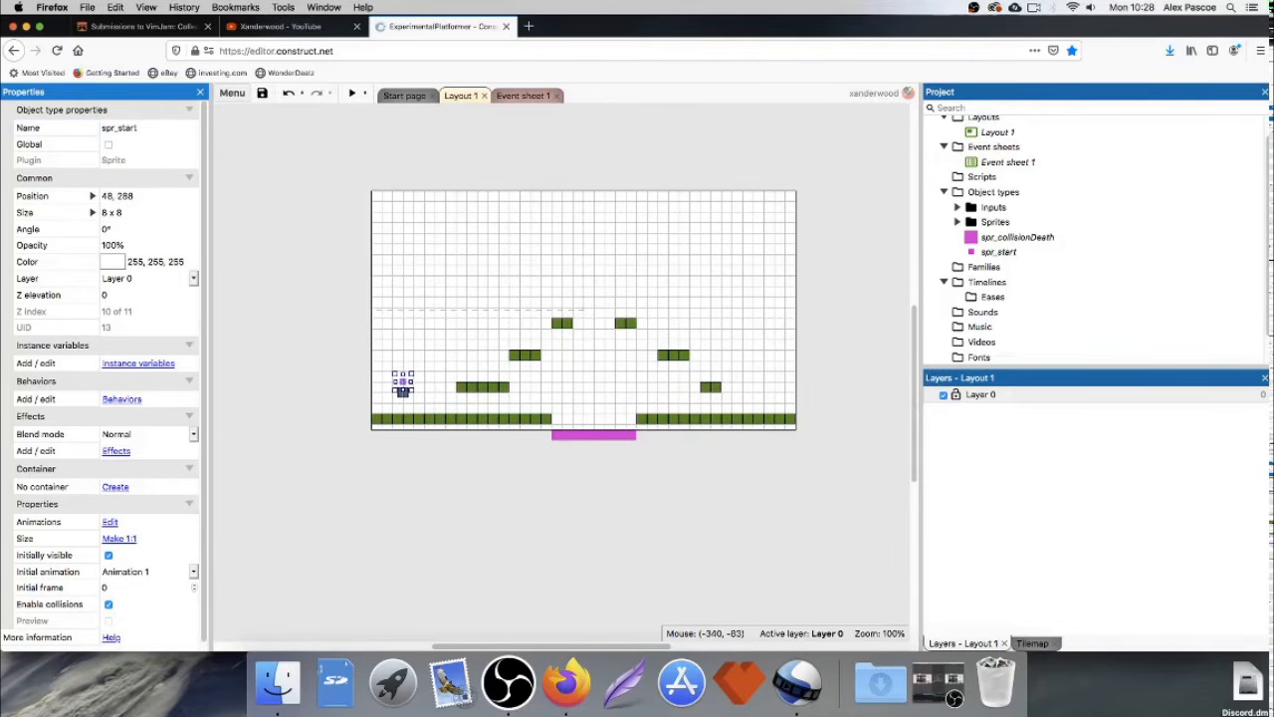
{"action": "left_click", "coordinate": [422, 248]}
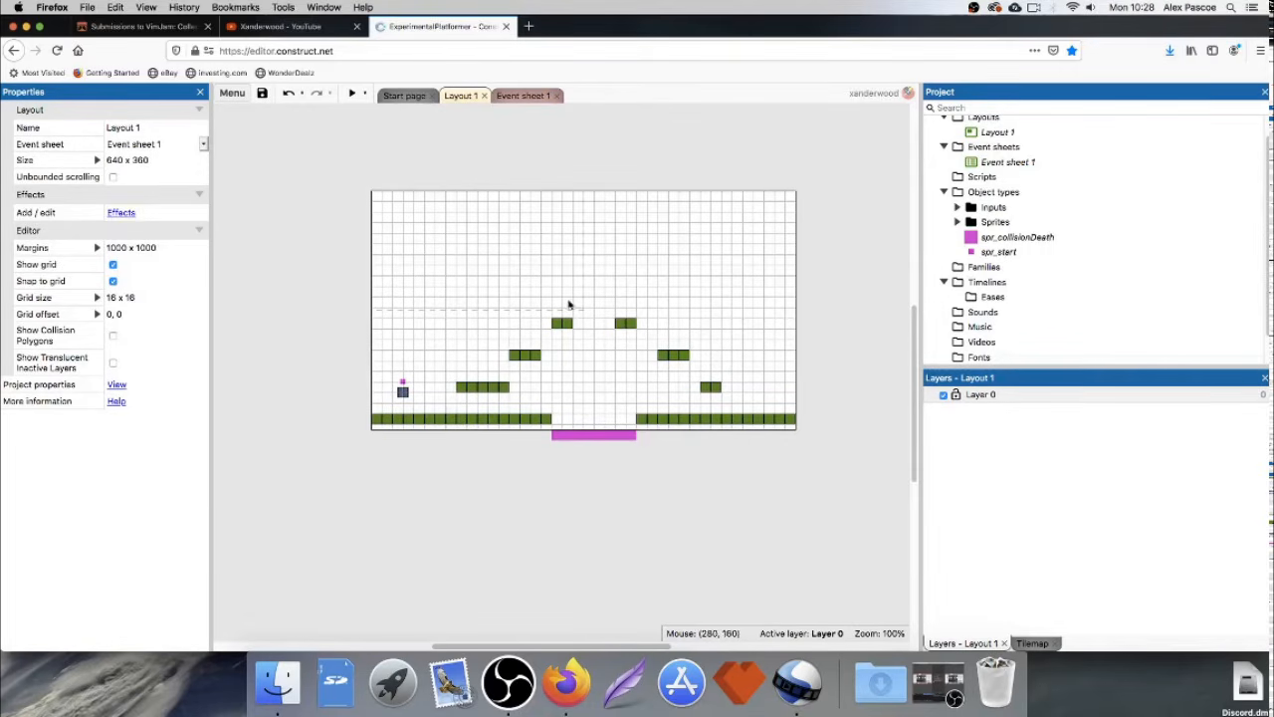
Add an event to Event sheet 1 for spr_player on collision with spr_collisionDeath.
{"action": "left_click", "coordinate": [524, 95]}
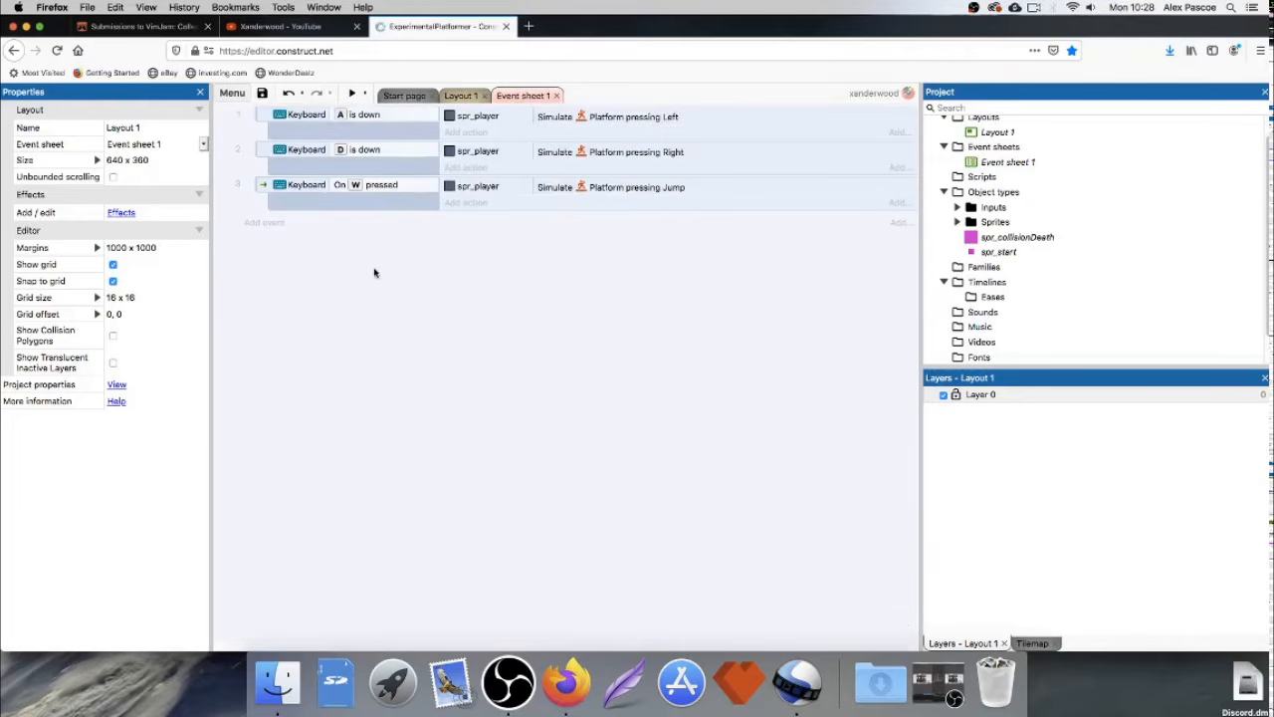
{"action": "left_click", "coordinate": [266, 222]}
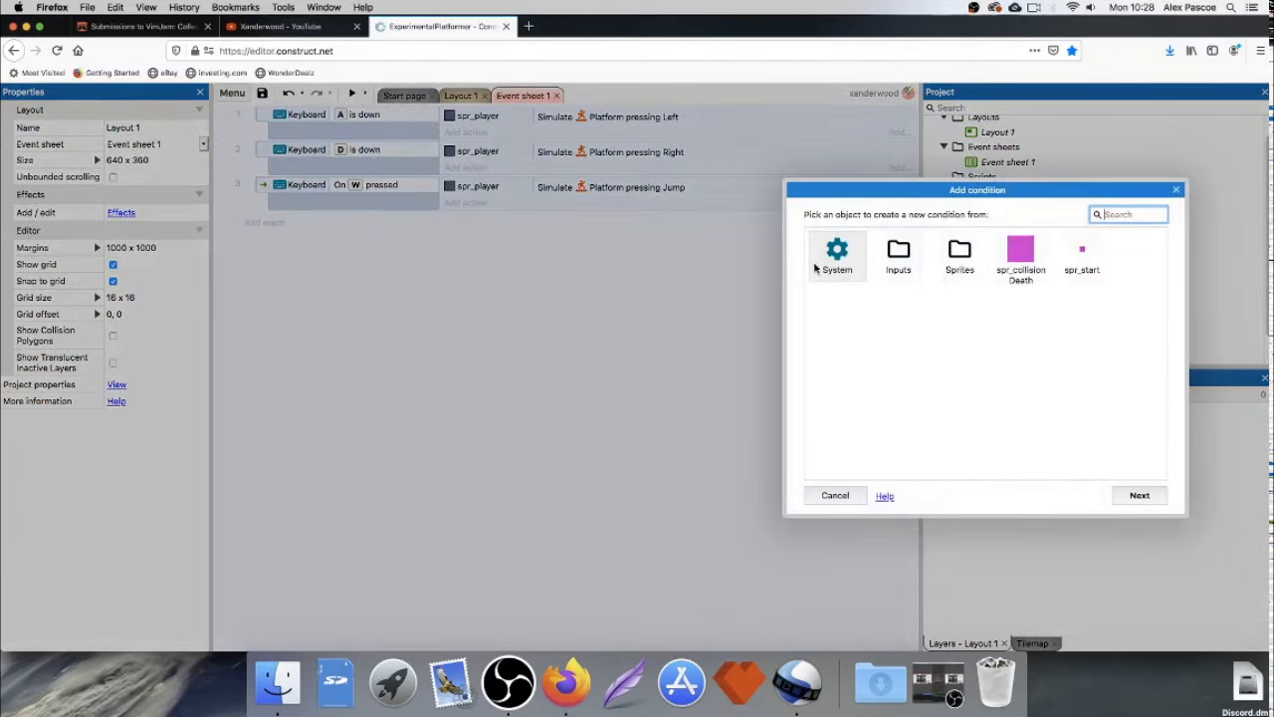
{"action": "double_click", "coordinate": [951, 257]}
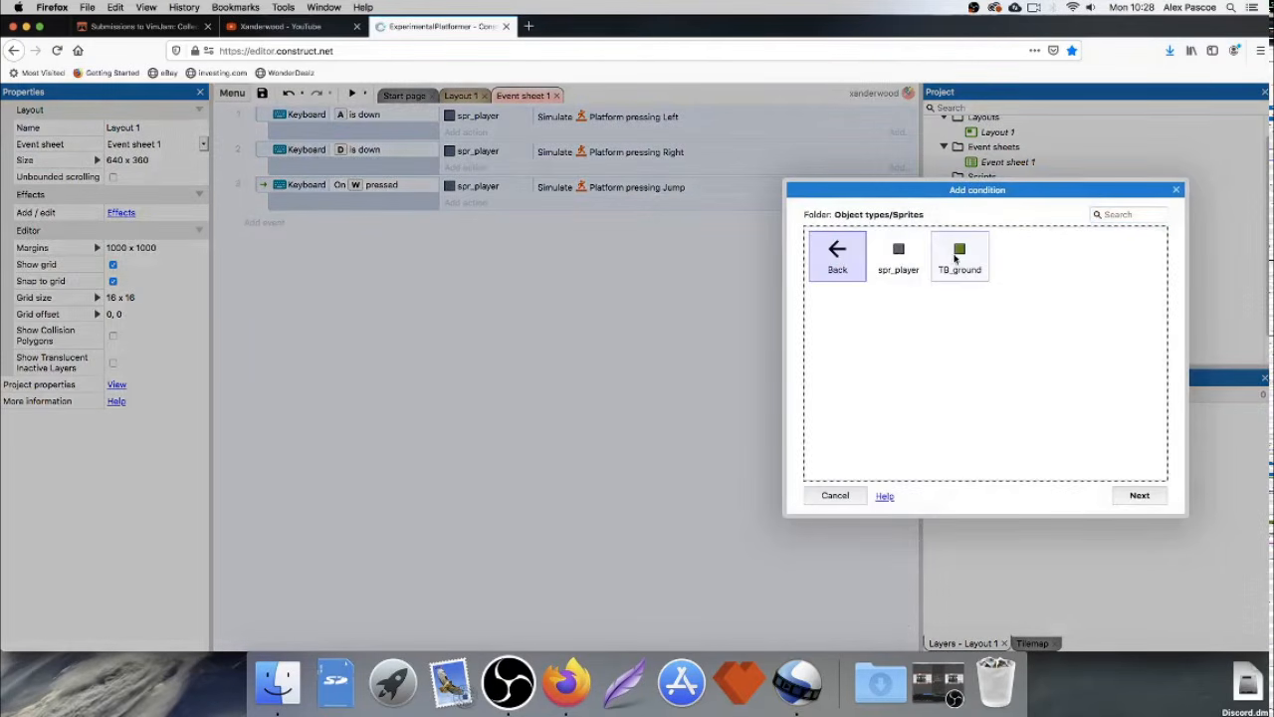
{"action": "double_click", "coordinate": [902, 255]}
{"action": "scroll", "coordinate": [1005, 375], "scroll_direction": "down", "scroll_amount": 3}
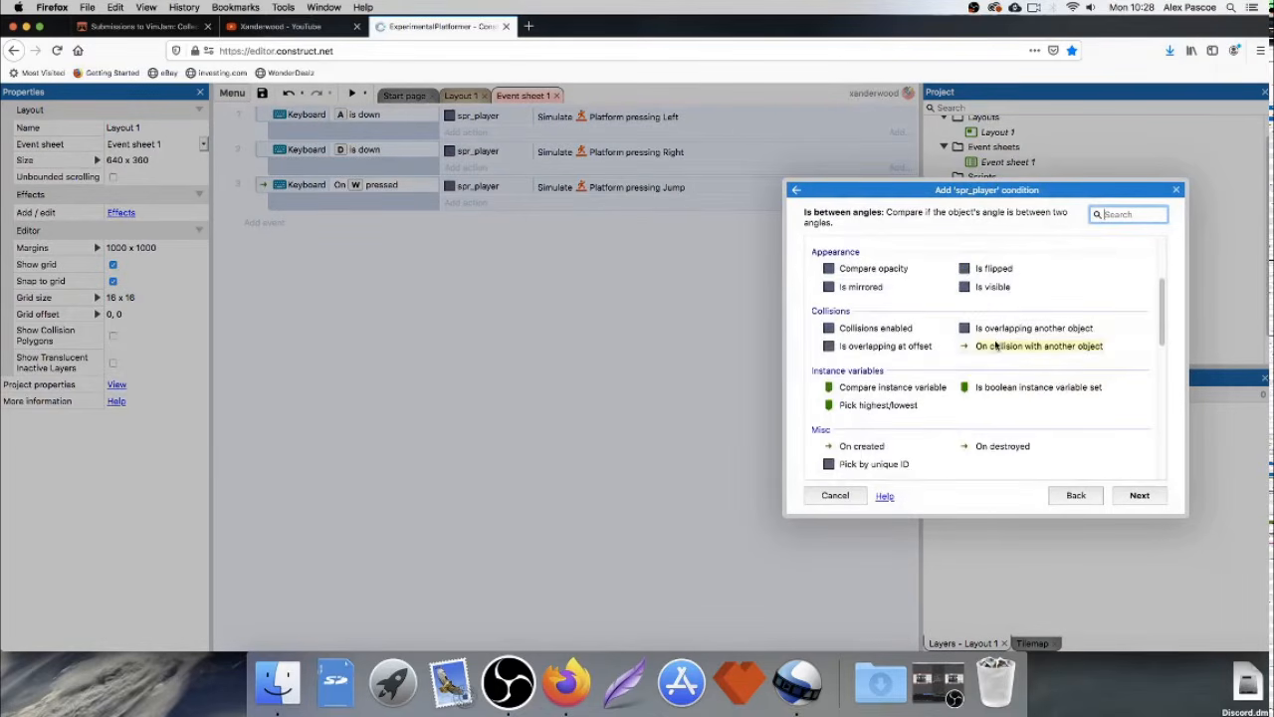
{"action": "double_click", "coordinate": [1058, 348]}
{"action": "left_click", "coordinate": [999, 380]}
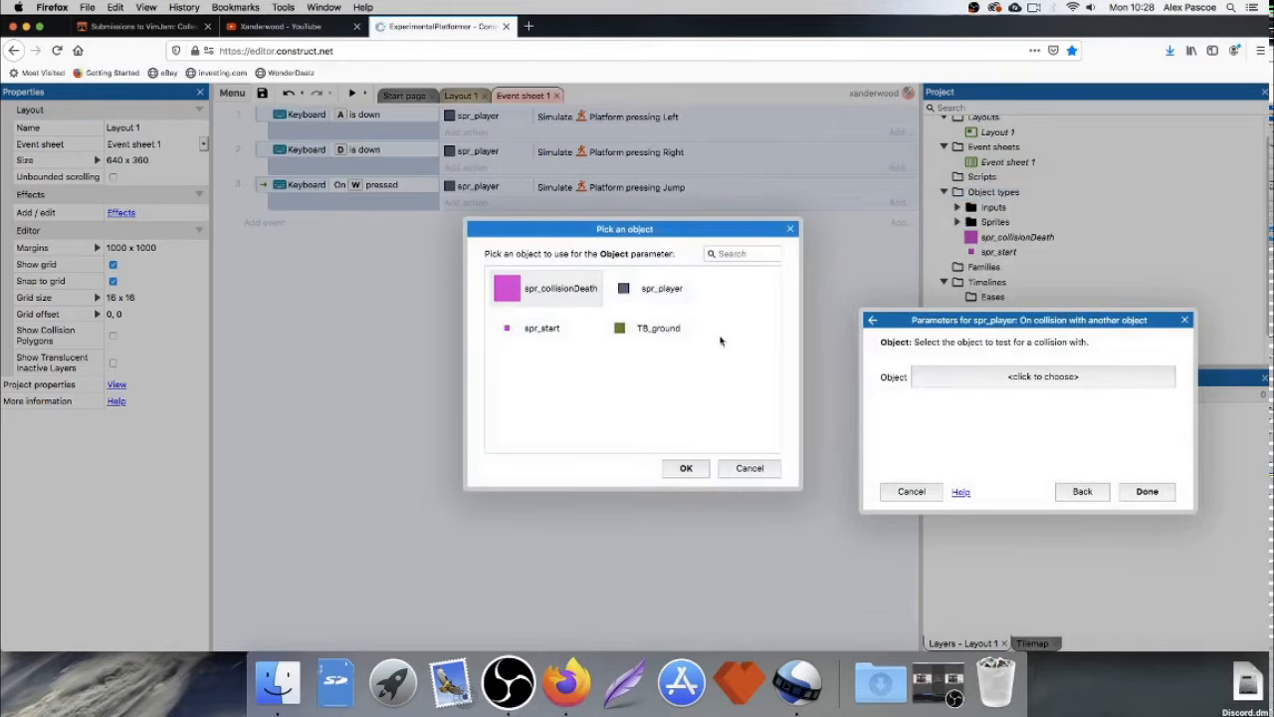
{"action": "double_click", "coordinate": [562, 288]}
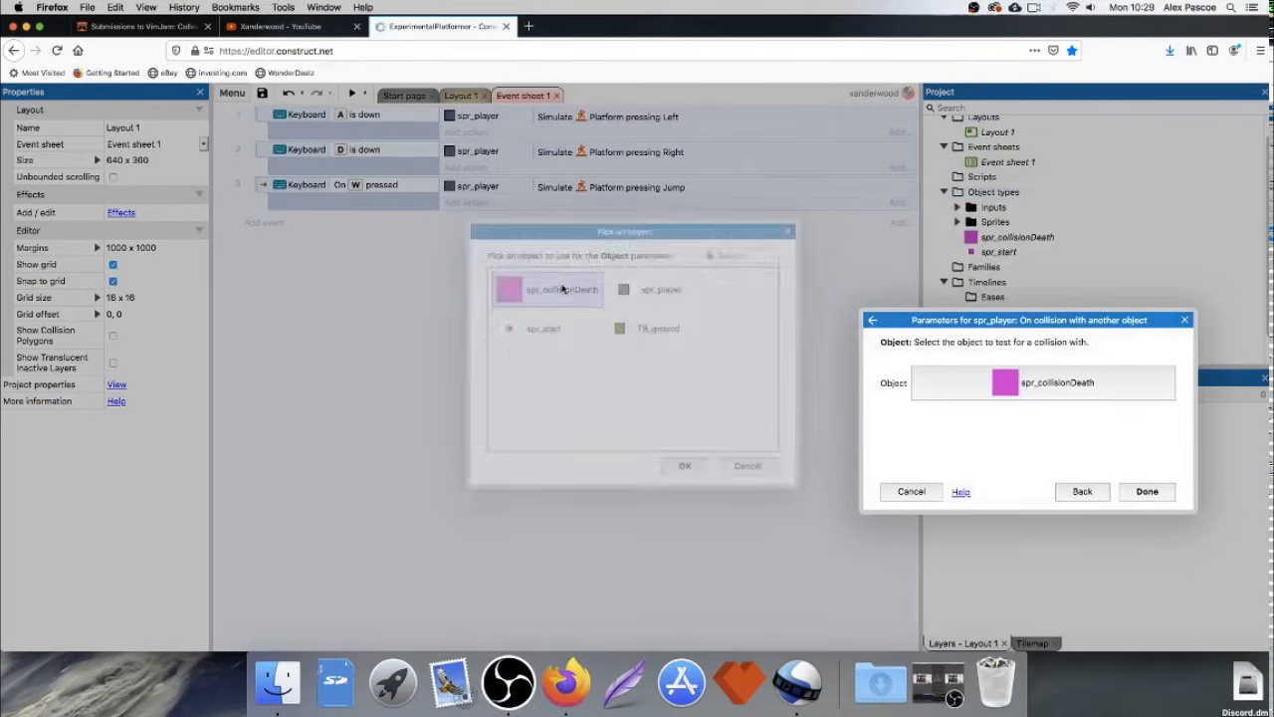
{"action": "left_click", "coordinate": [1148, 491]}
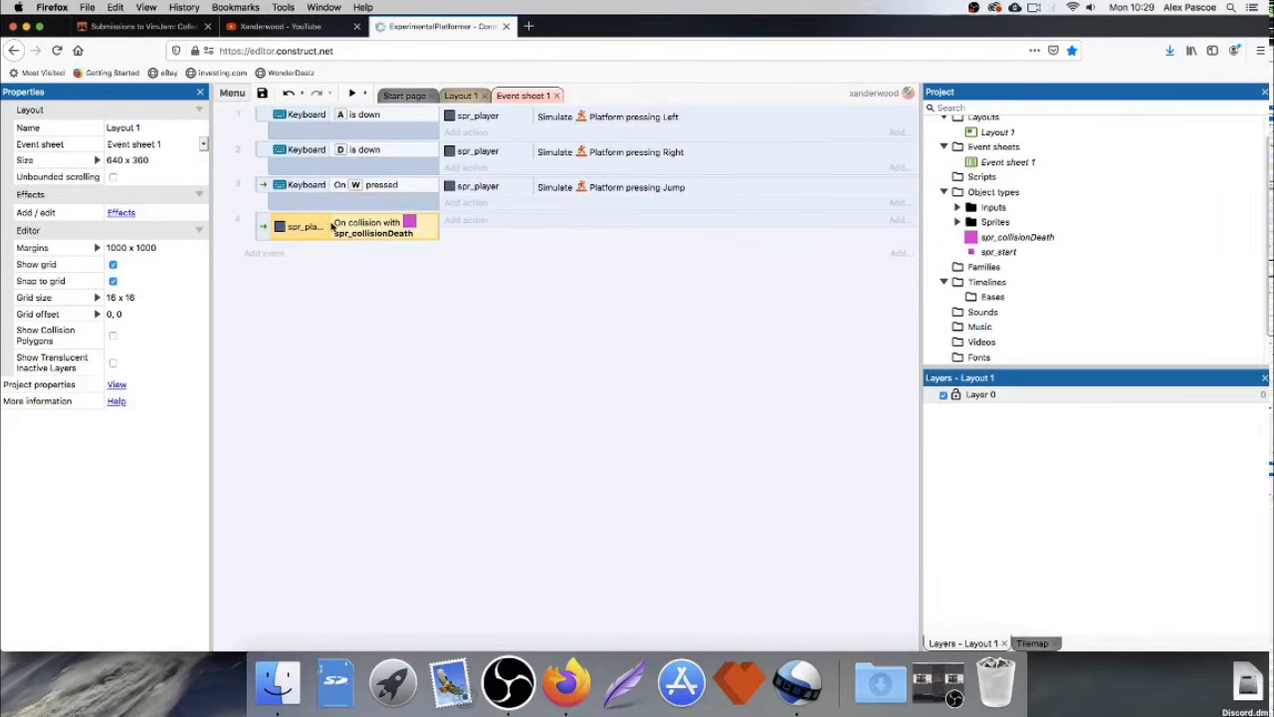
Widen the conditions column and add a Destroy action for spr_player to the spr_collisionDeath collision event.
{"action": "left_click_drag", "start_coordinate": [329, 223], "coordinate": [350, 225]}
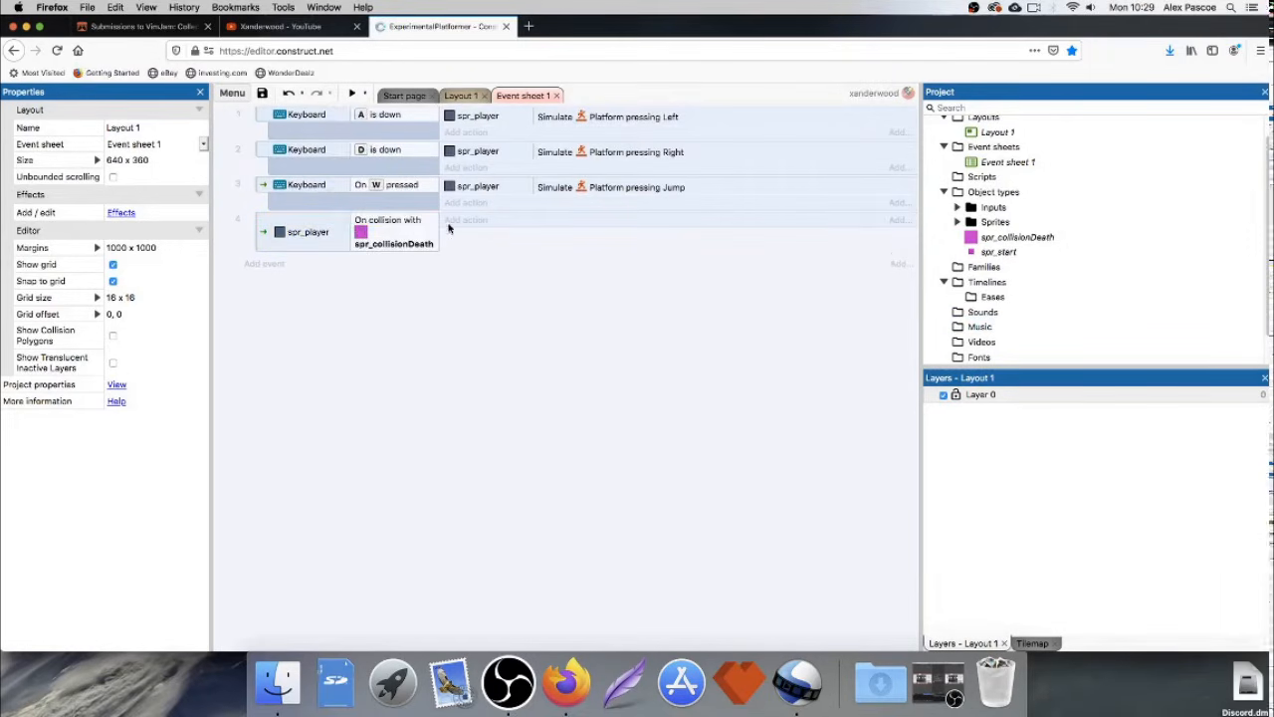
{"action": "left_click_drag", "start_coordinate": [439, 225], "coordinate": [489, 225]}
{"action": "left_click", "coordinate": [524, 220]}
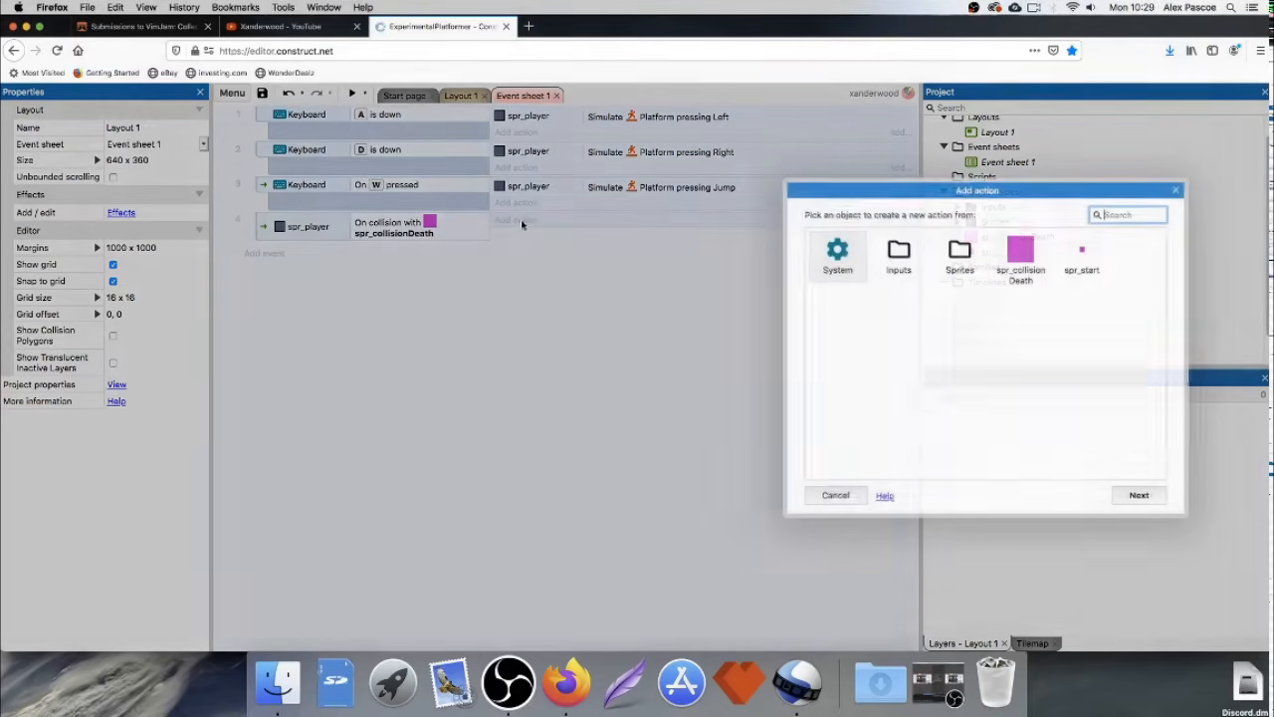
{"action": "double_click", "coordinate": [960, 257]}
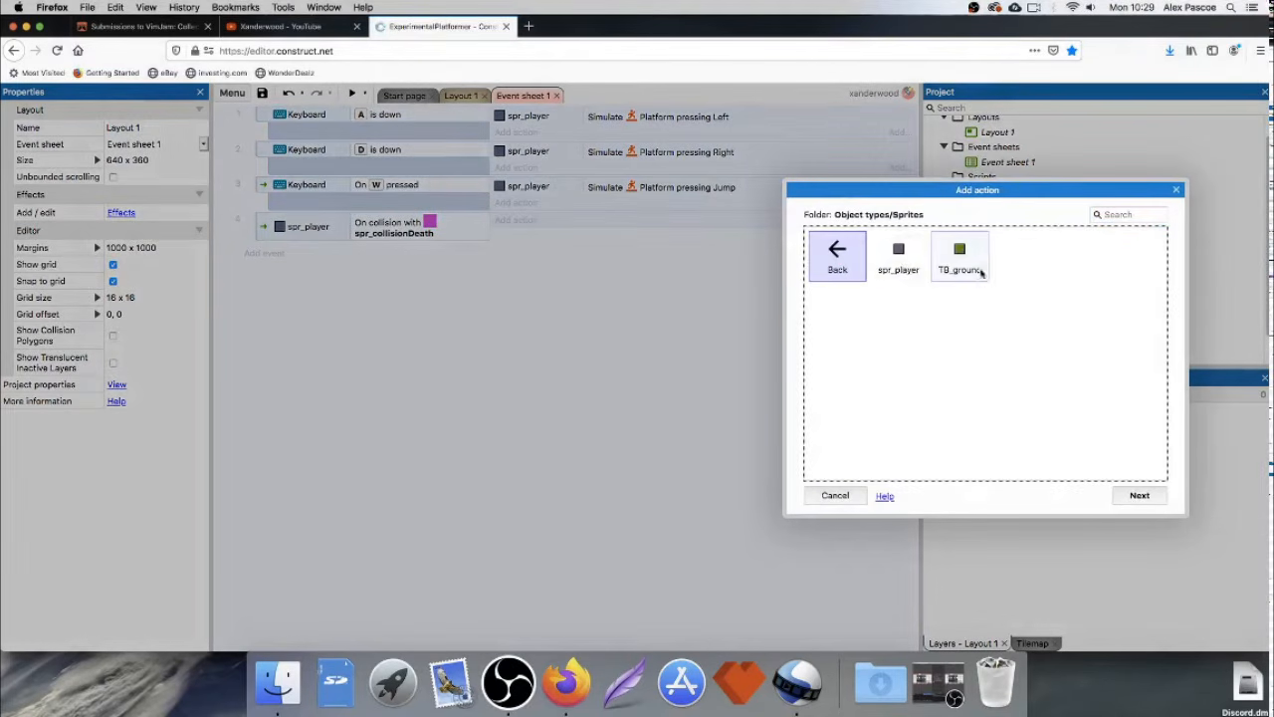
{"action": "double_click", "coordinate": [902, 264]}
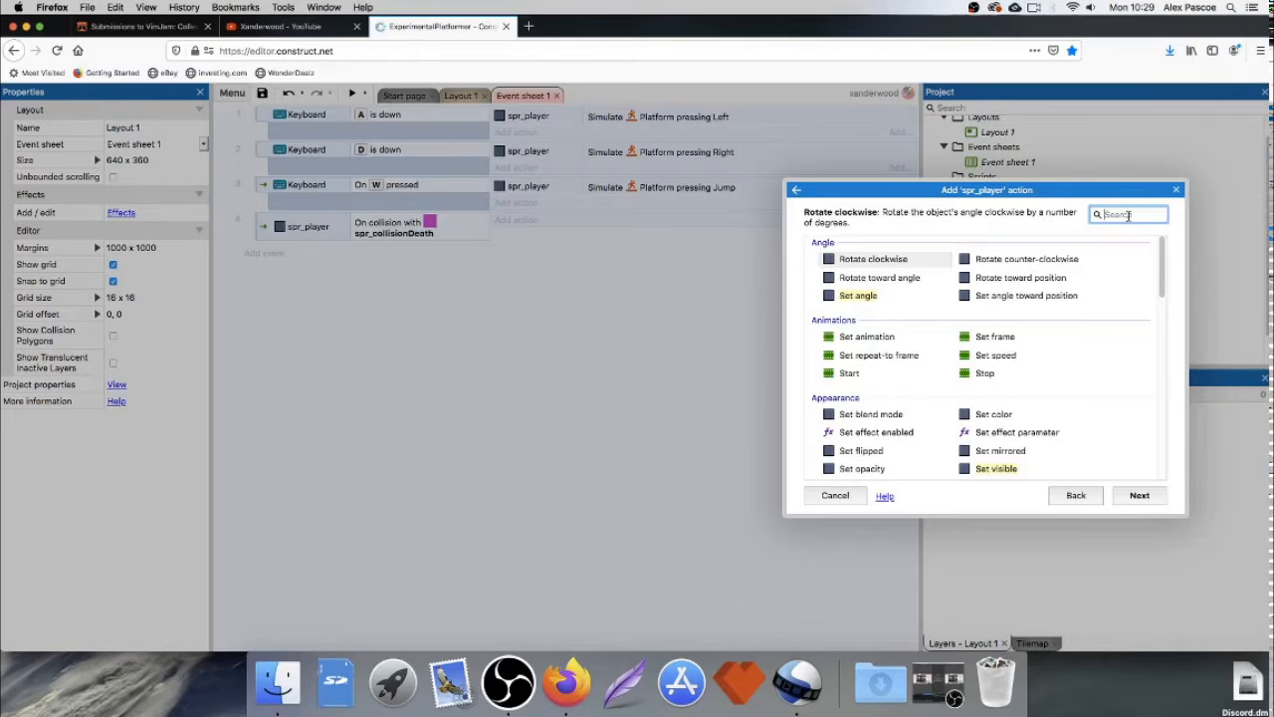
{"action": "type", "text": "destroy"}
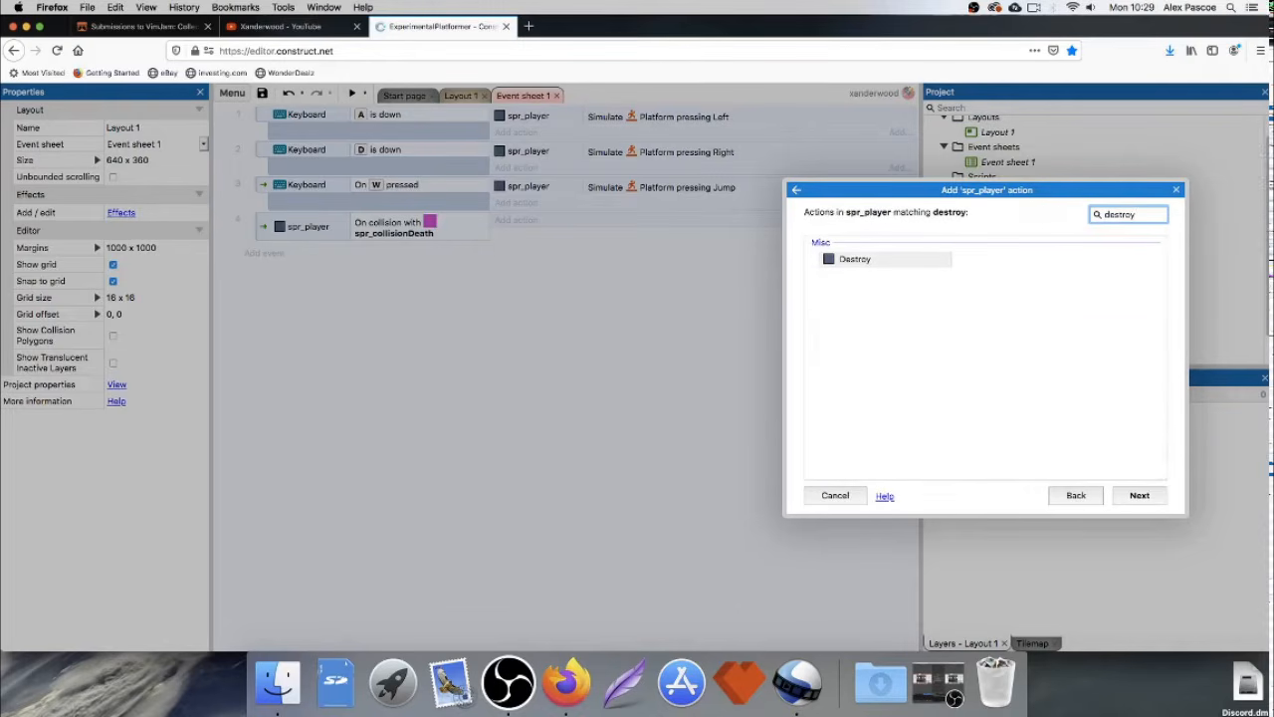
{"action": "double_click", "coordinate": [852, 259]}
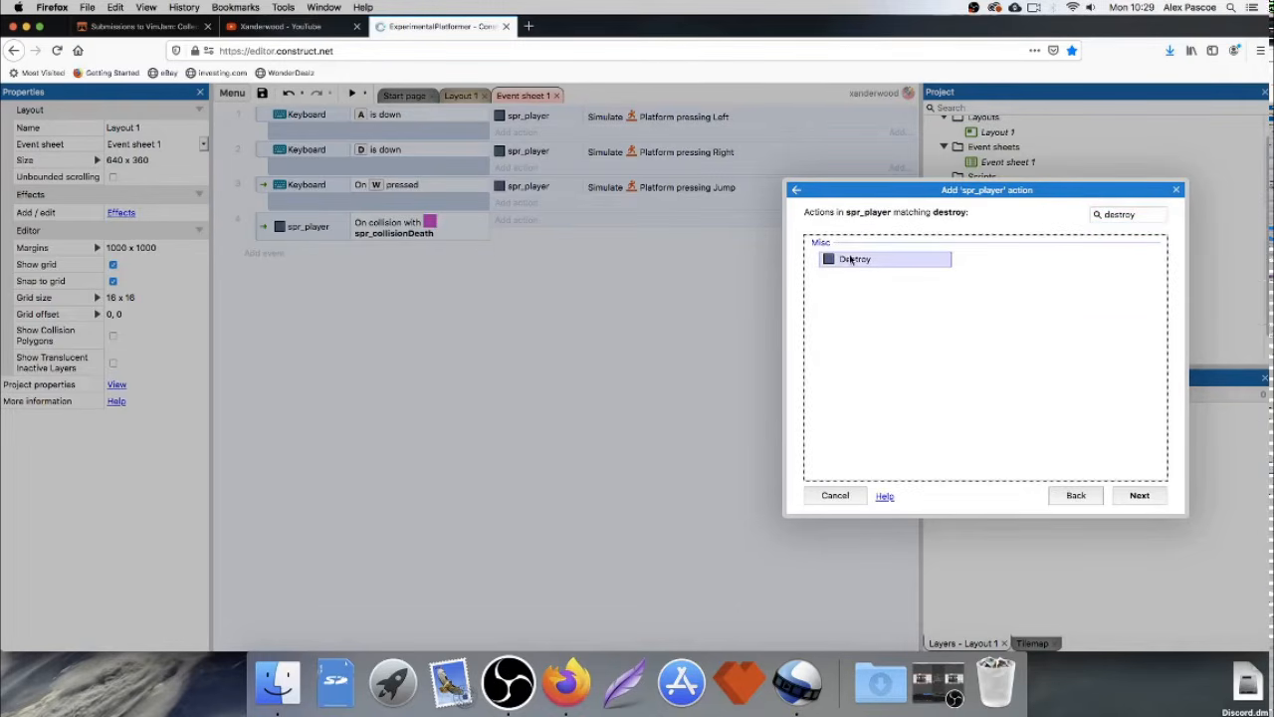
Add a System Wait action of 1.0 seconds after the Destroy action in the death collision event.
{"action": "left_click", "coordinate": [517, 235]}
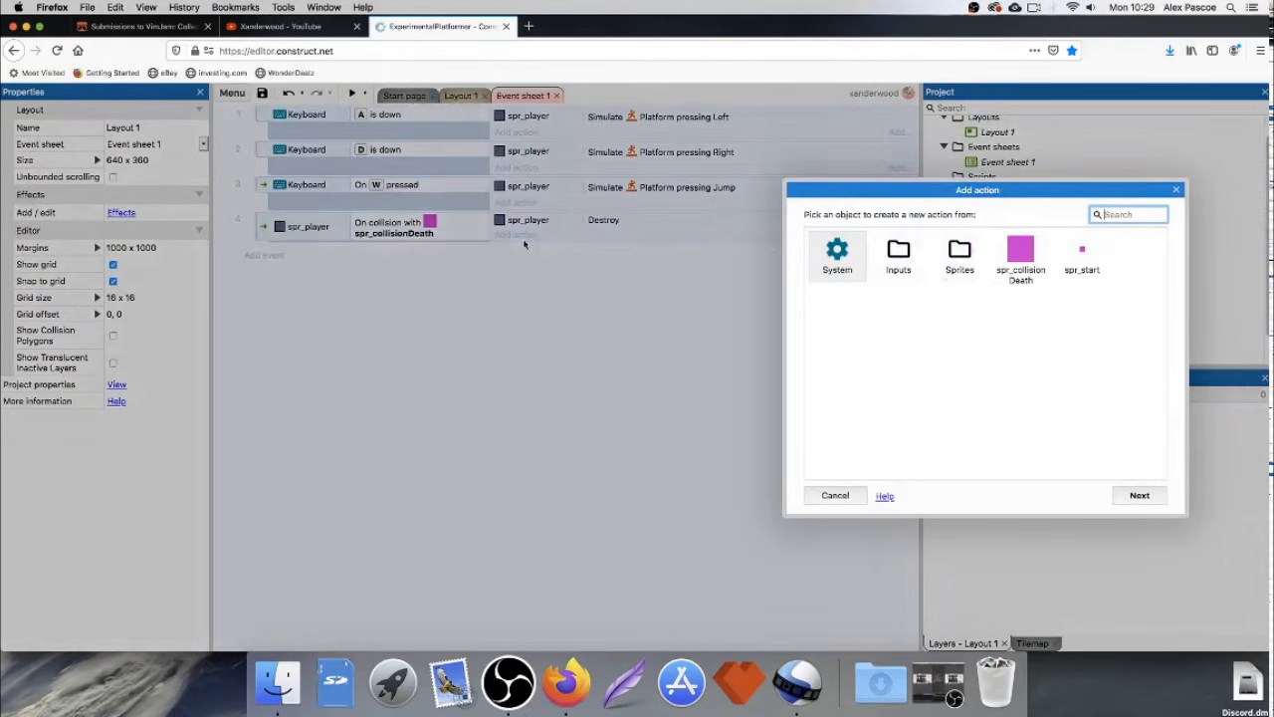
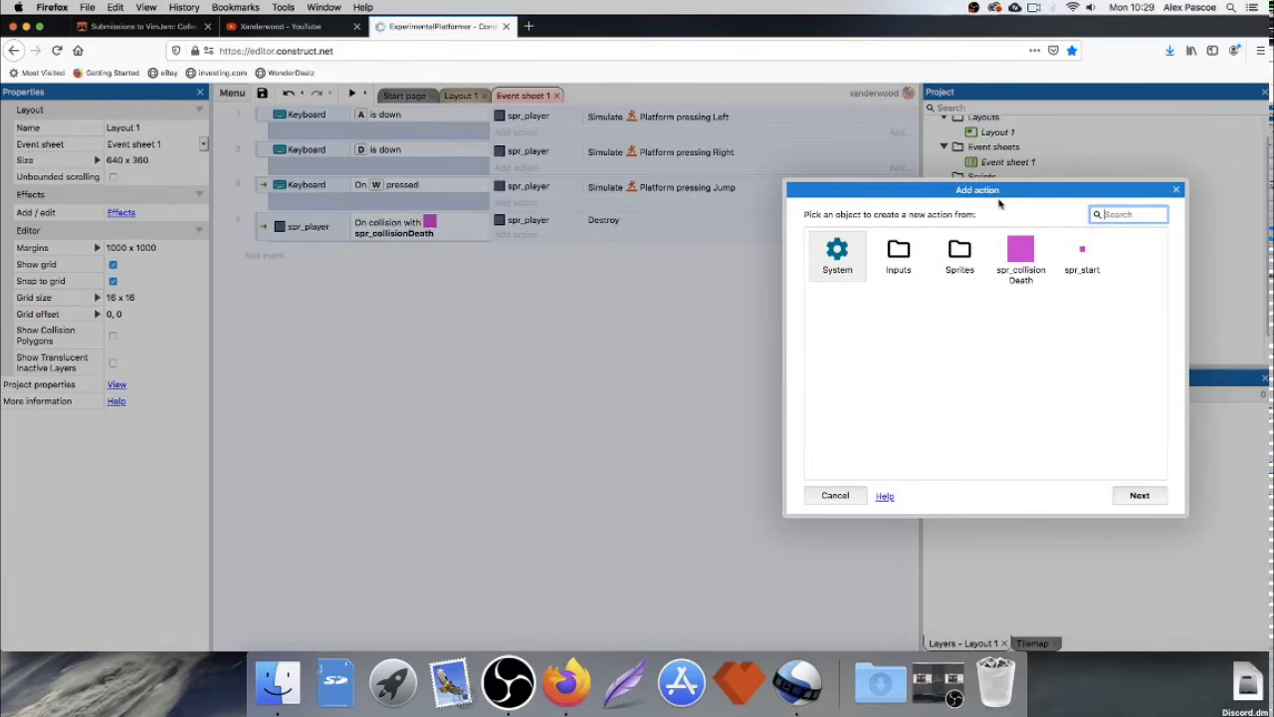
{"action": "double_click", "coordinate": [837, 251]}
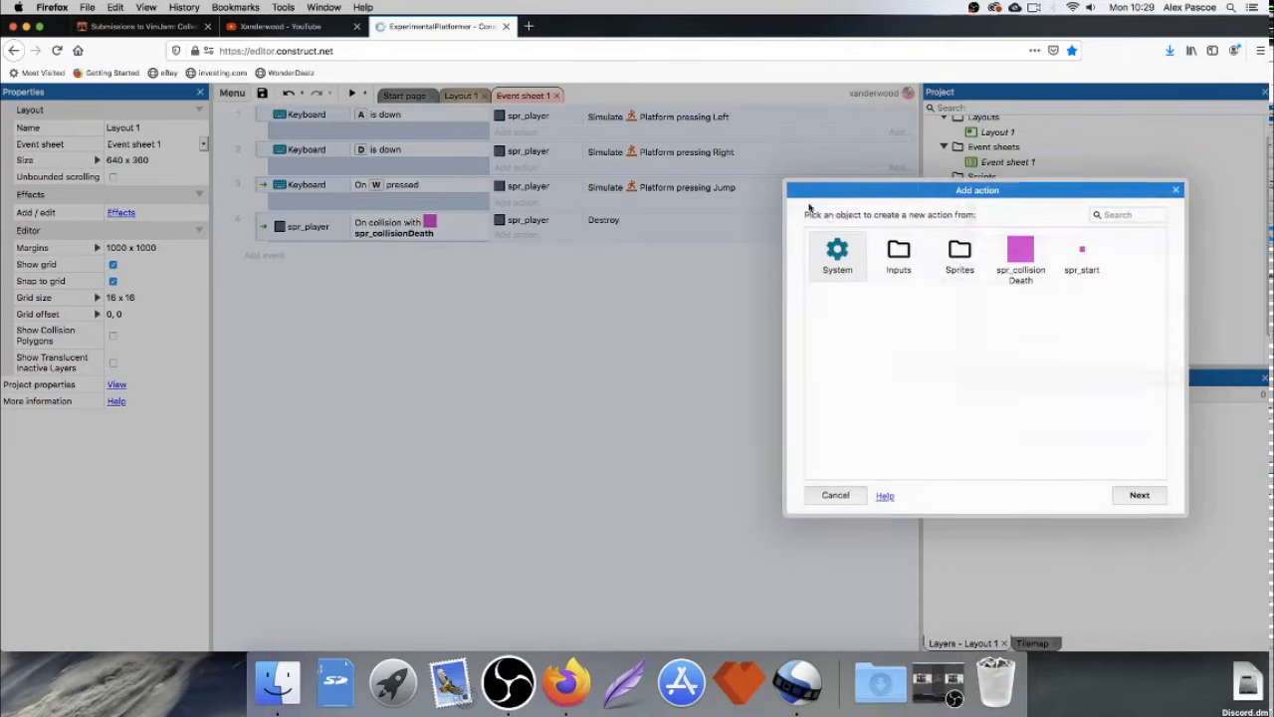
{"action": "double_click", "coordinate": [837, 251]}
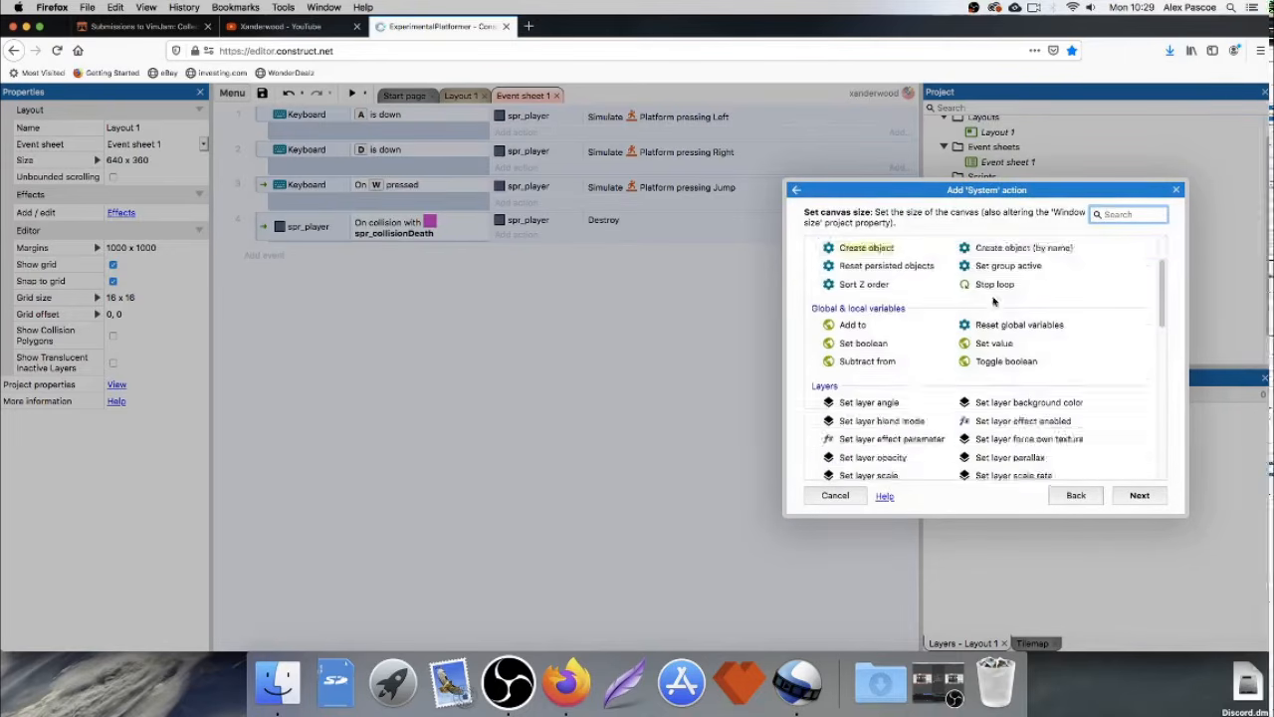
{"action": "scroll", "coordinate": [992, 300], "scroll_direction": "down", "scroll_amount": 10}
{"action": "double_click", "coordinate": [983, 444]}
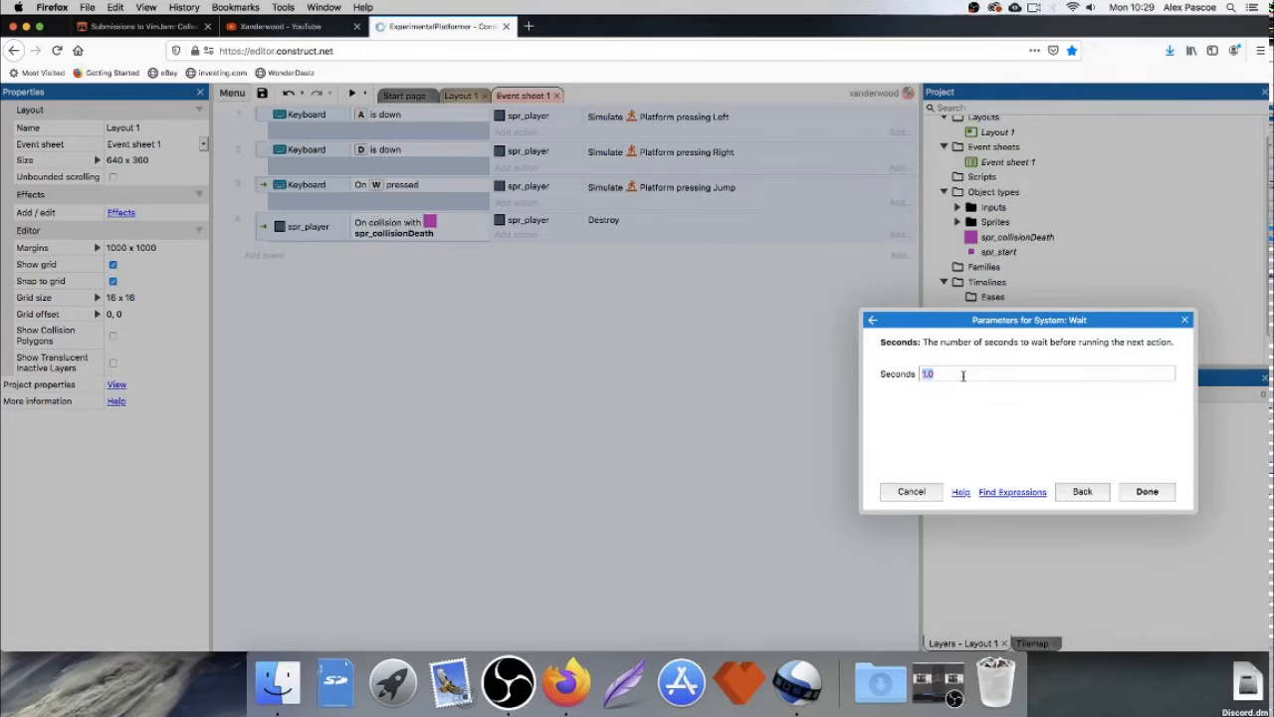
{"action": "left_click", "coordinate": [1147, 490]}
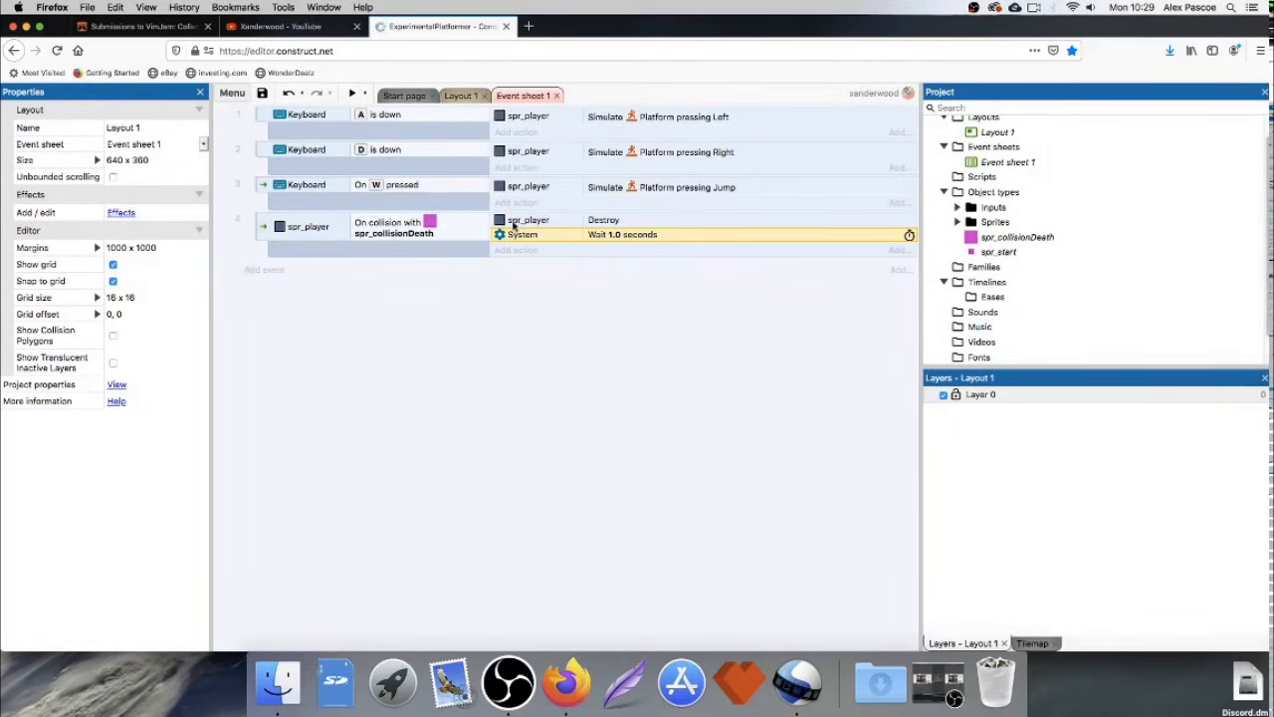
Add a spr_start action to the death collision event that spawns spr_player on layer 0 at image point 0.
{"action": "left_click", "coordinate": [516, 249]}
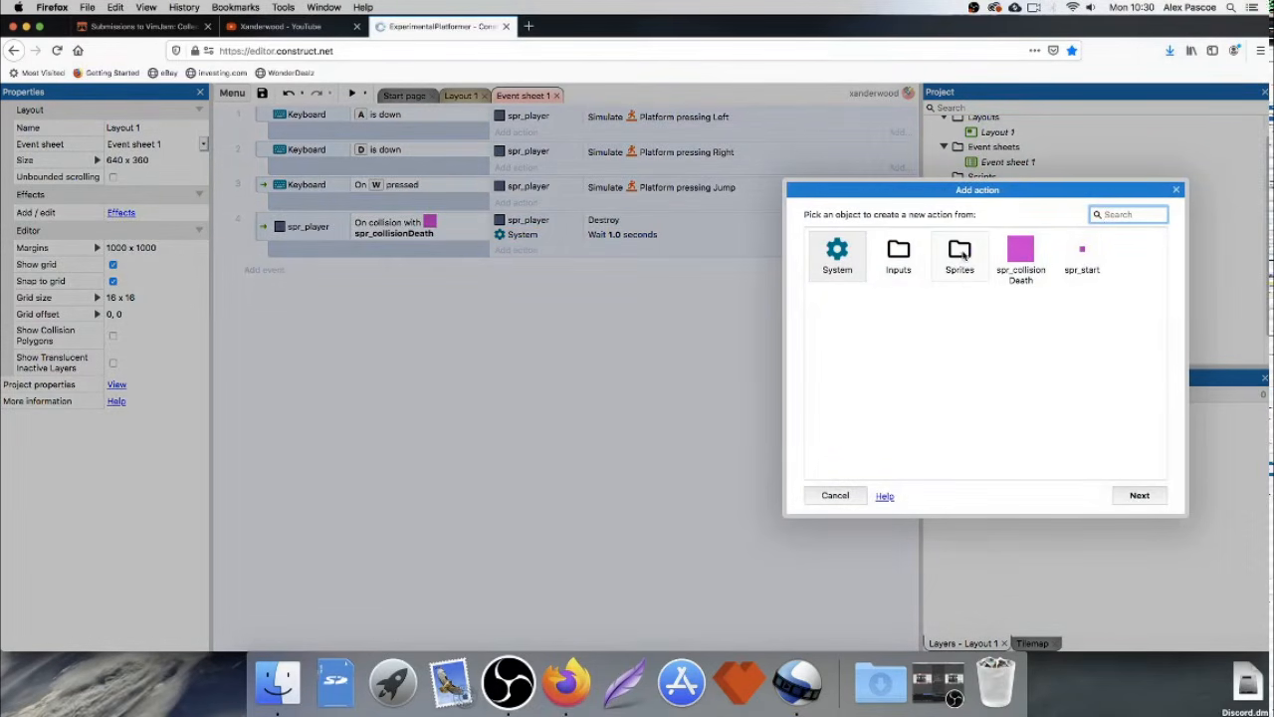
{"action": "double_click", "coordinate": [1083, 251]}
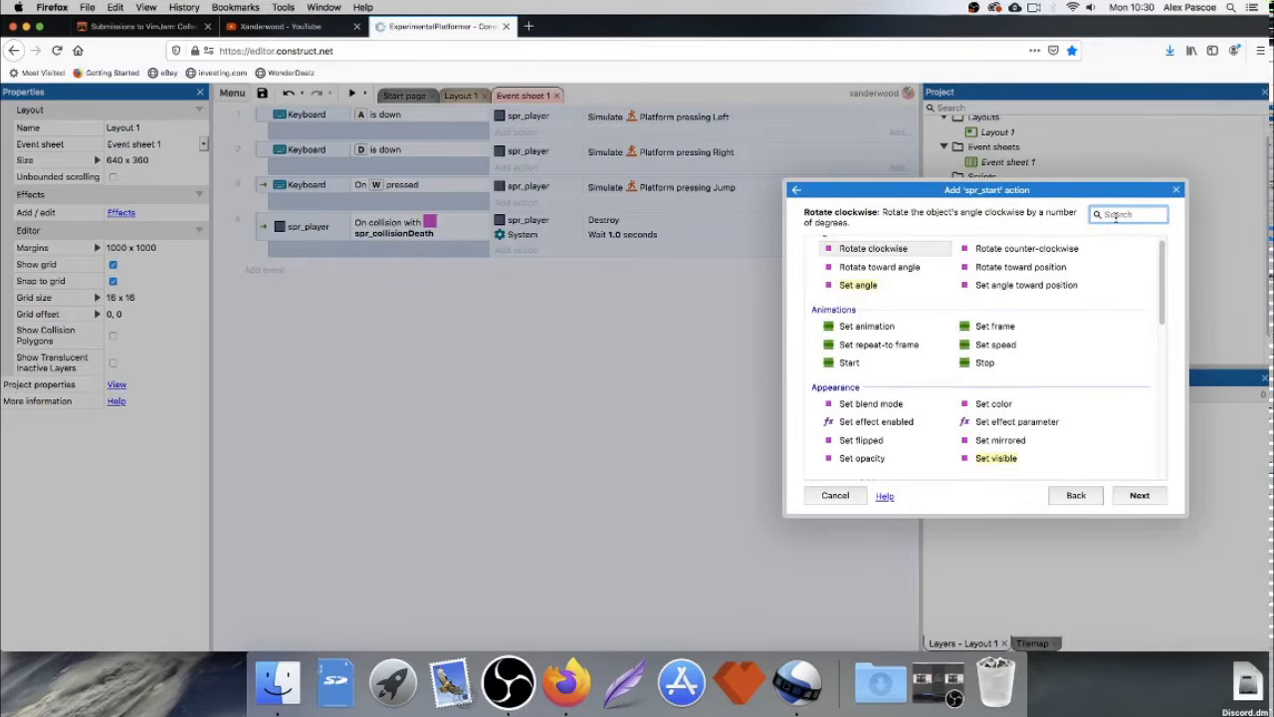
{"action": "type", "text": "spawn"}
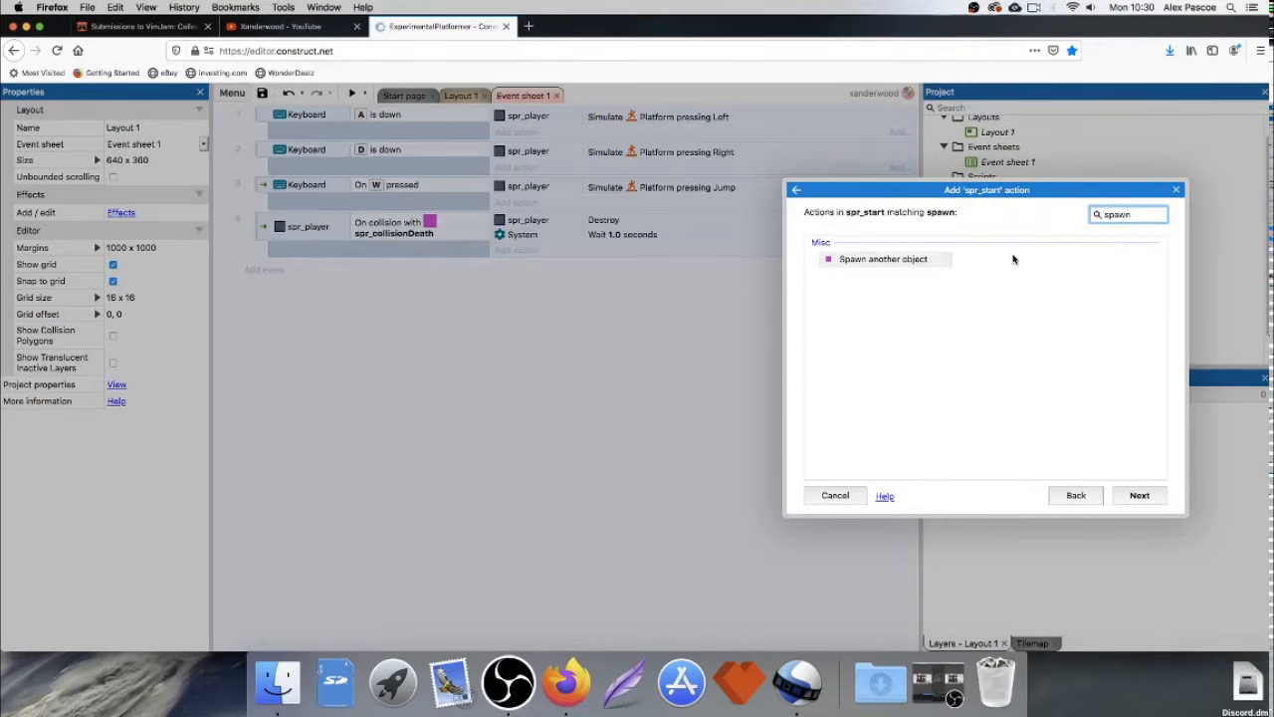
{"action": "left_click", "coordinate": [894, 258]}
{"action": "double_click", "coordinate": [895, 259]}
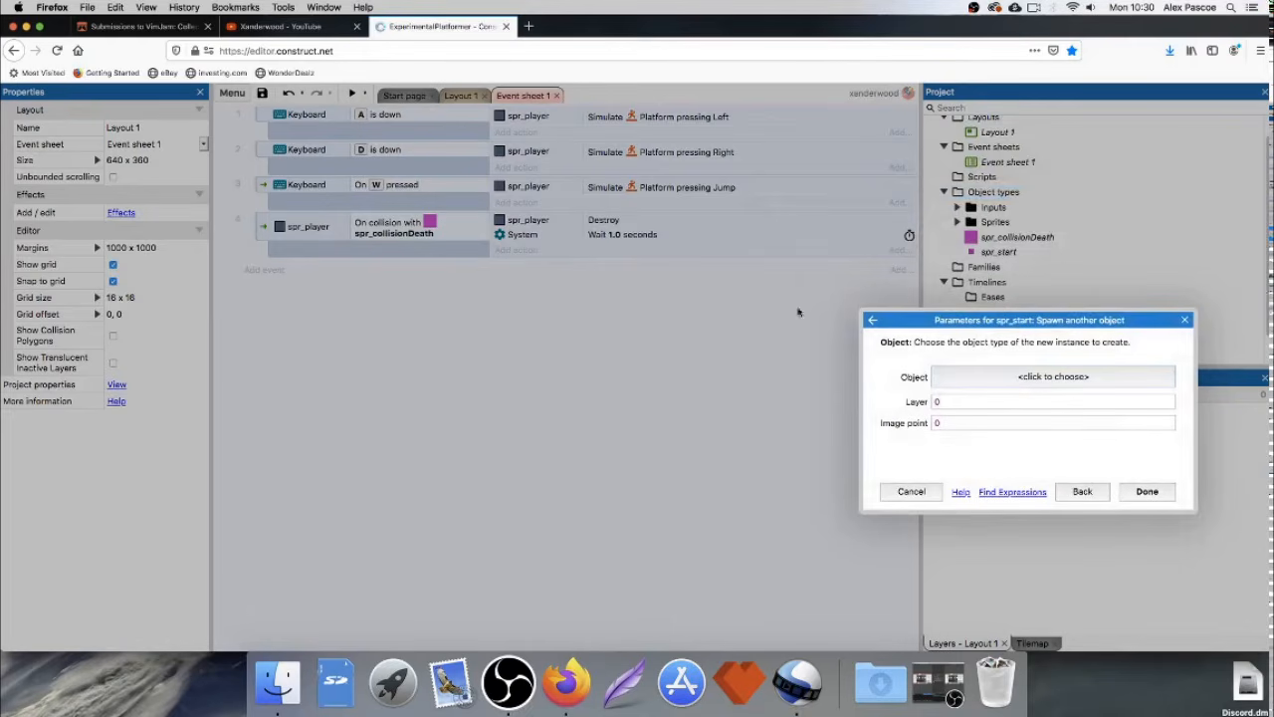
{"action": "left_click", "coordinate": [1014, 378]}
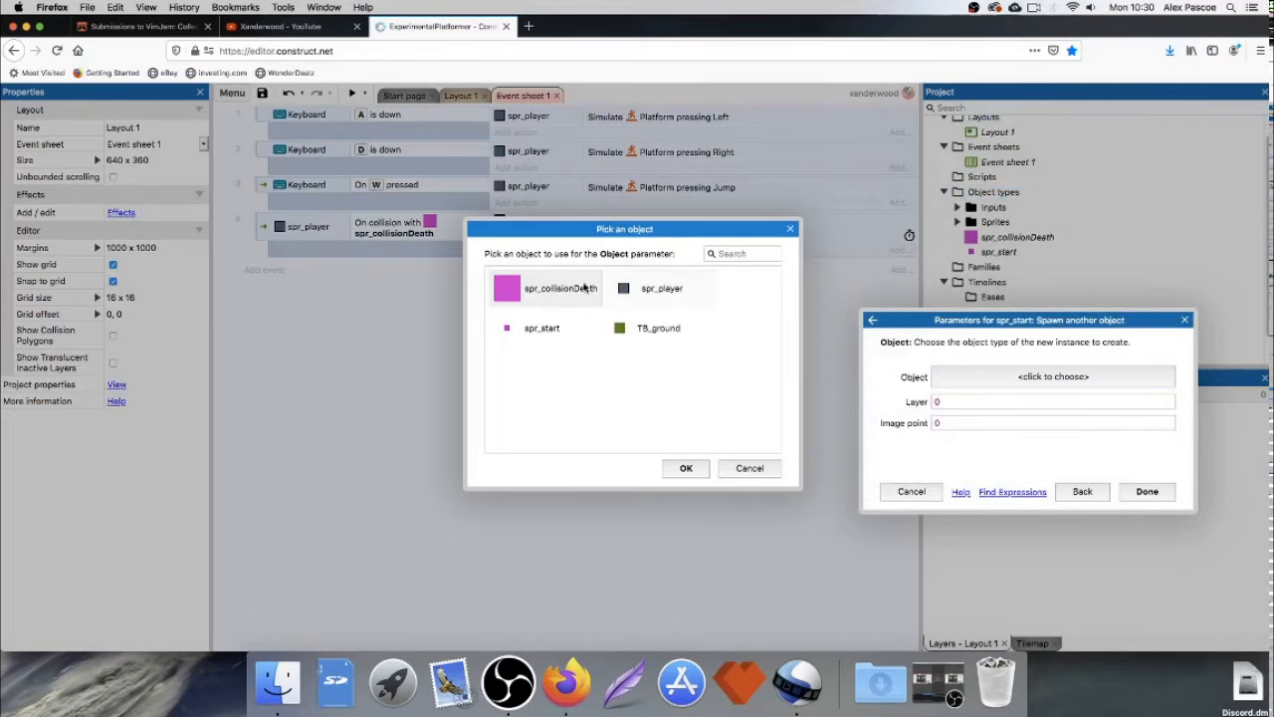
{"action": "double_click", "coordinate": [638, 293]}
{"action": "left_click", "coordinate": [950, 413]}
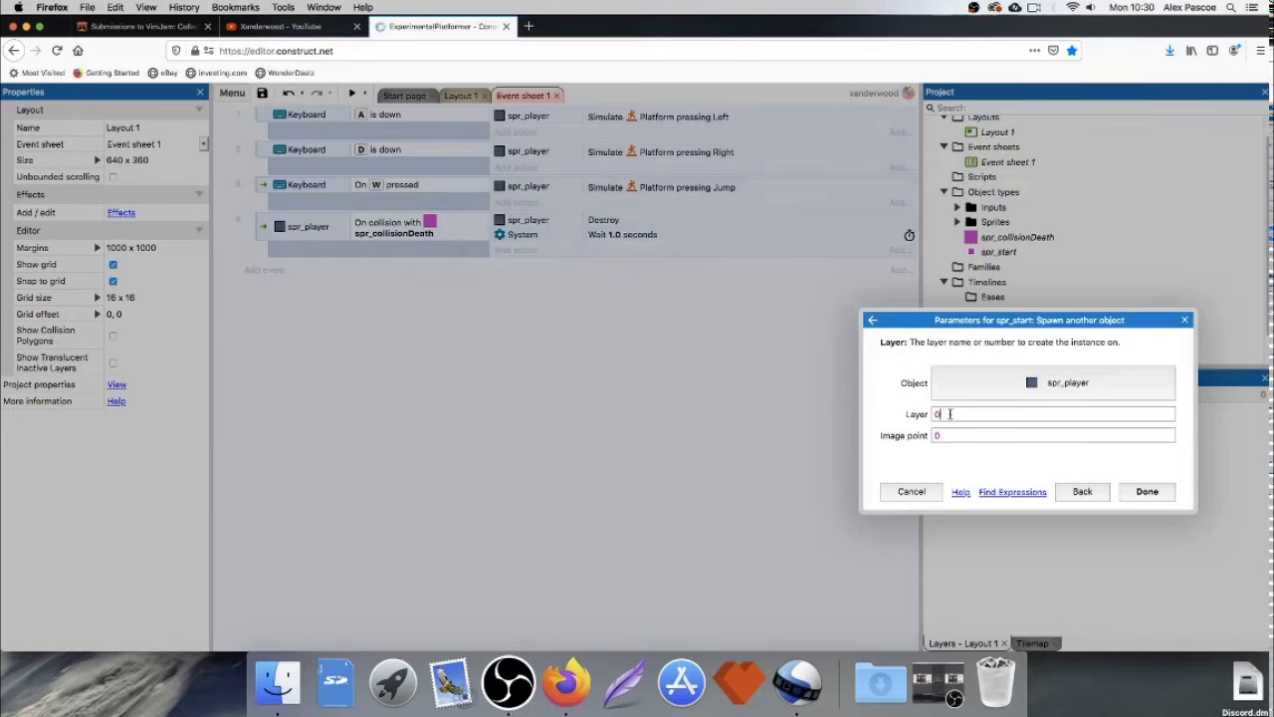
{"action": "left_click_drag", "start_coordinate": [1110, 319], "coordinate": [774, 310]}
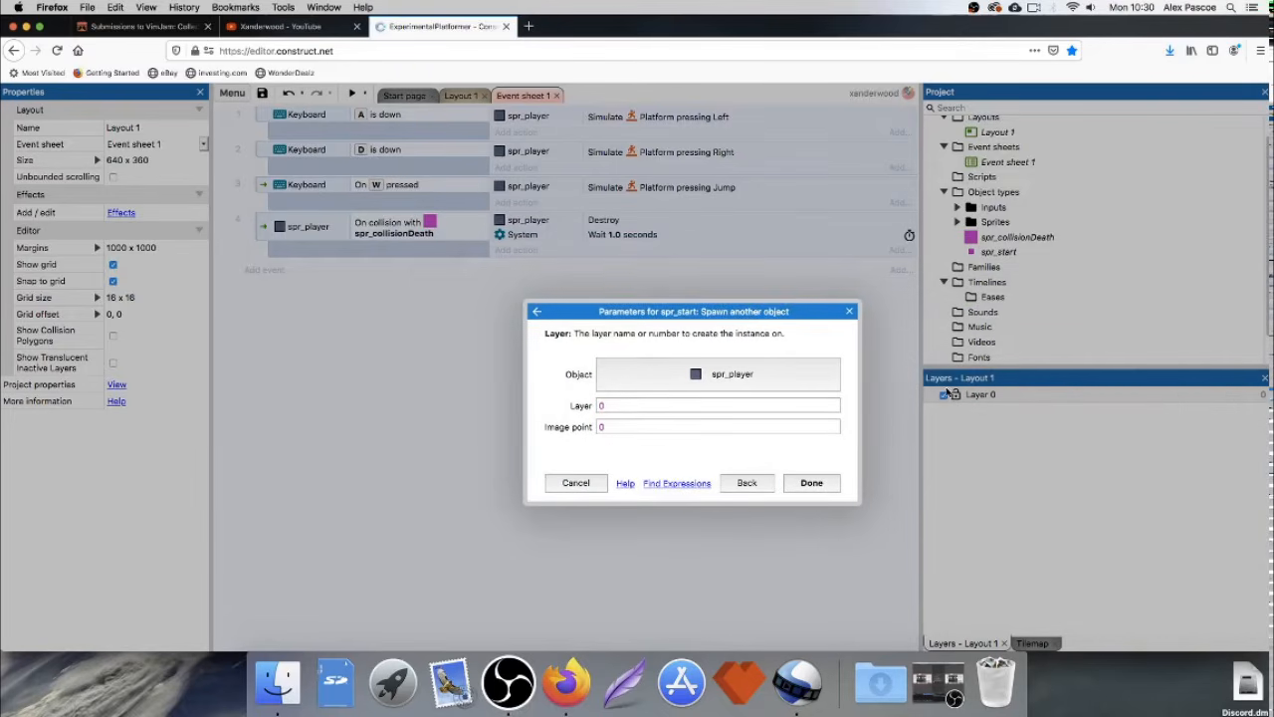
{"action": "left_click", "coordinate": [812, 483]}
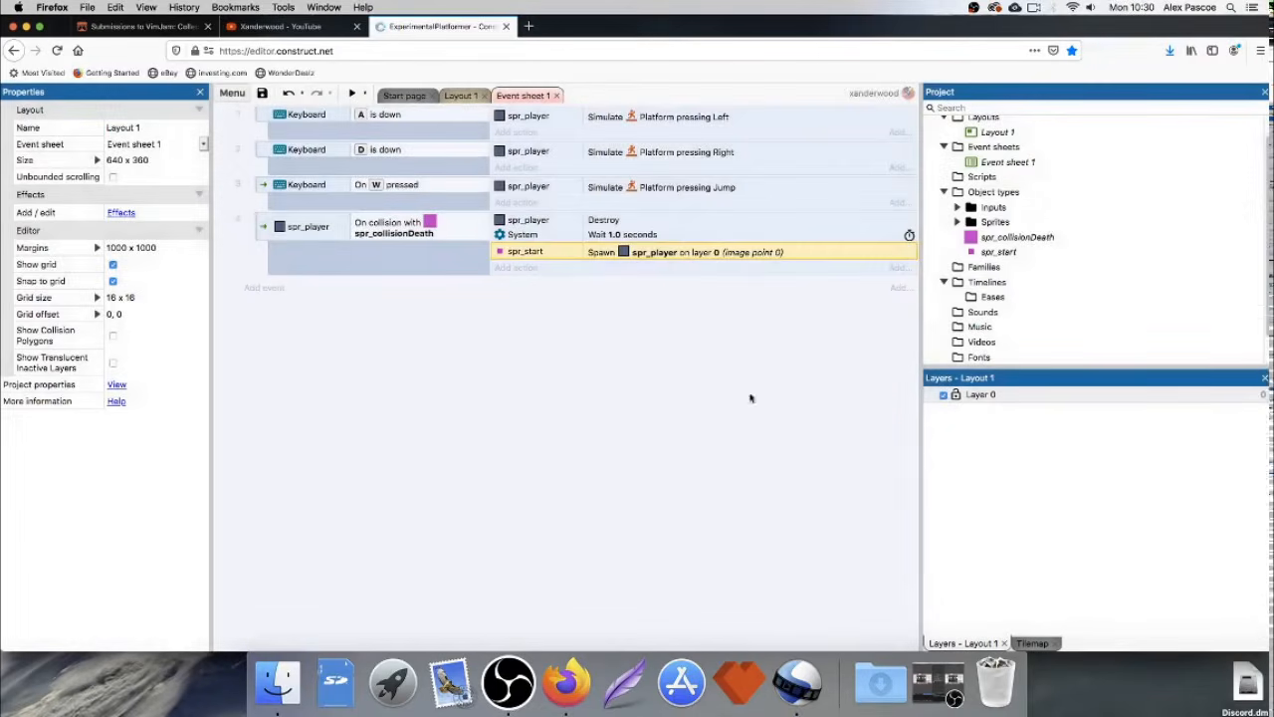
Examine the origin image point of the spr_start sprite in Layout 1, leaving its image unedited.
{"action": "left_click", "coordinate": [459, 96]}
{"action": "left_click", "coordinate": [403, 384]}
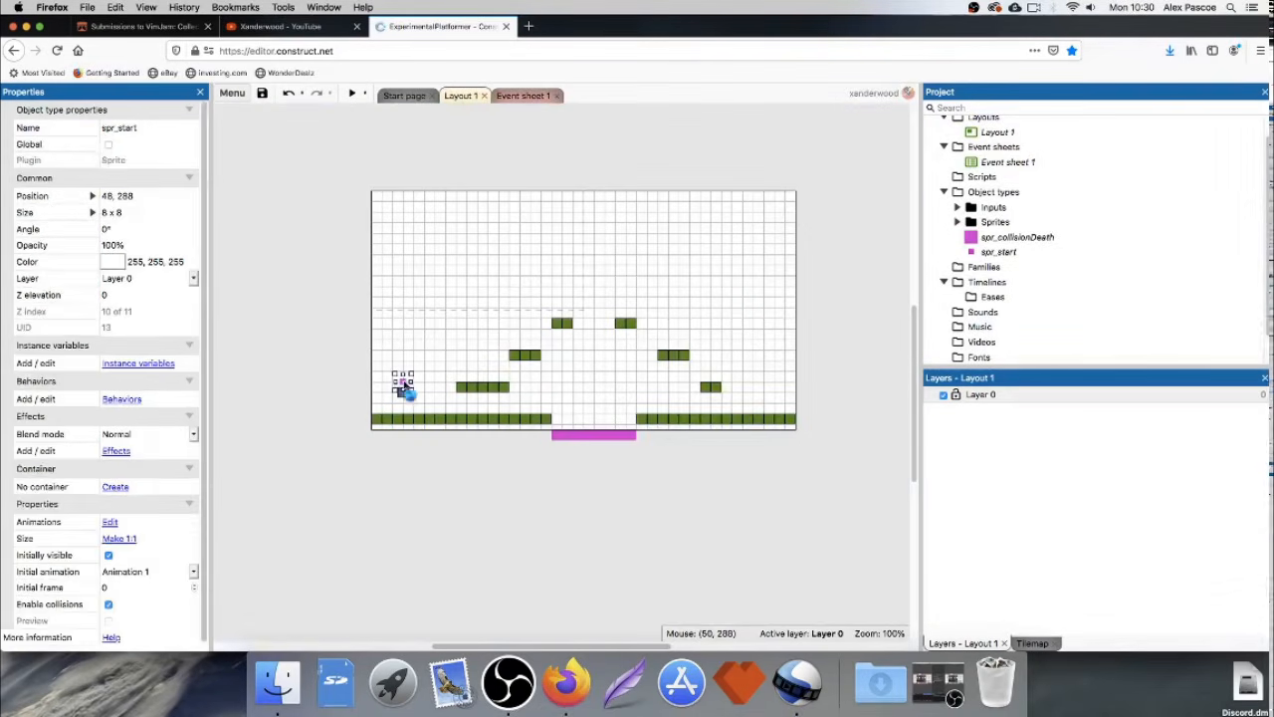
{"action": "double_click", "coordinate": [403, 384]}
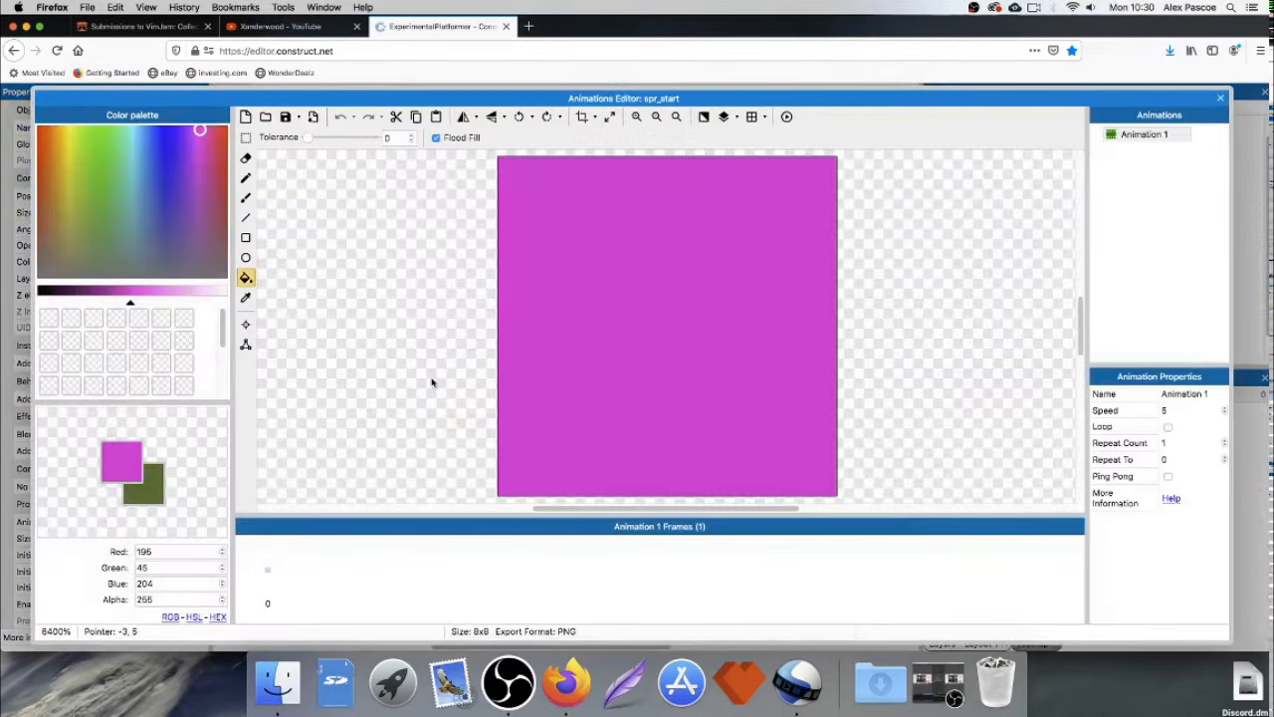
{"action": "left_click", "coordinate": [246, 327]}
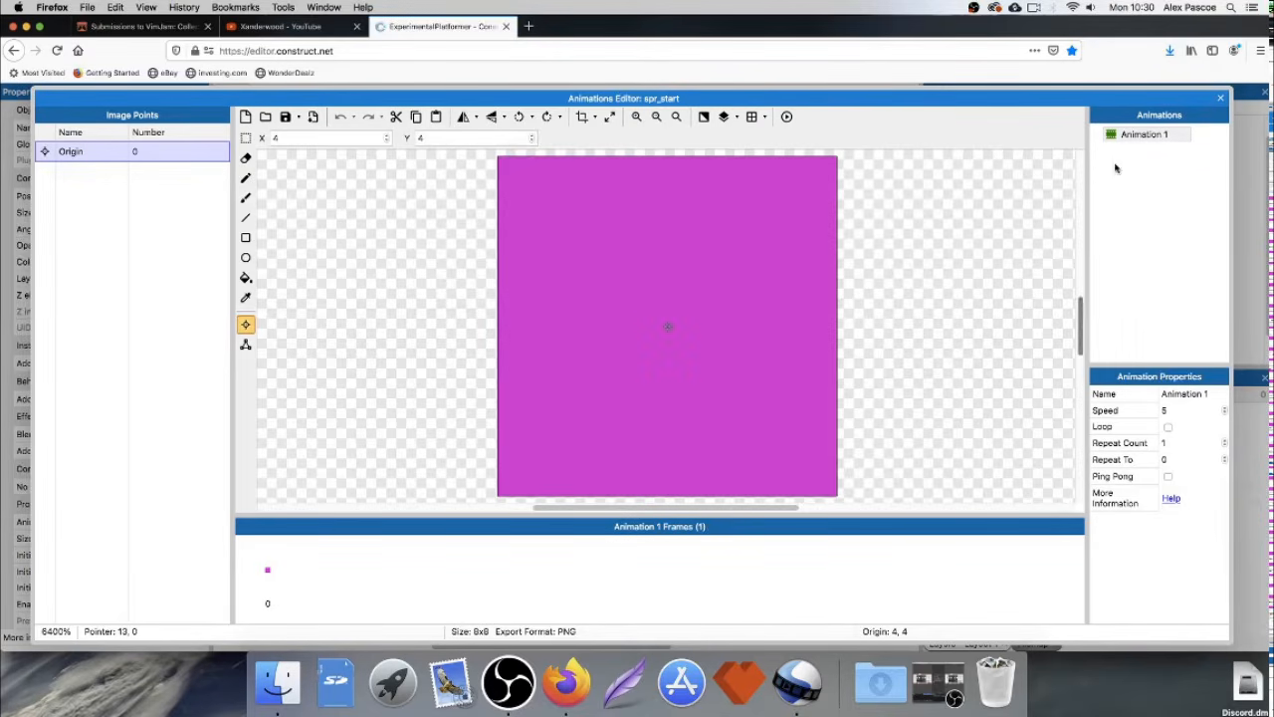
{"action": "left_click", "coordinate": [1221, 98]}
{"action": "left_click", "coordinate": [320, 339]}
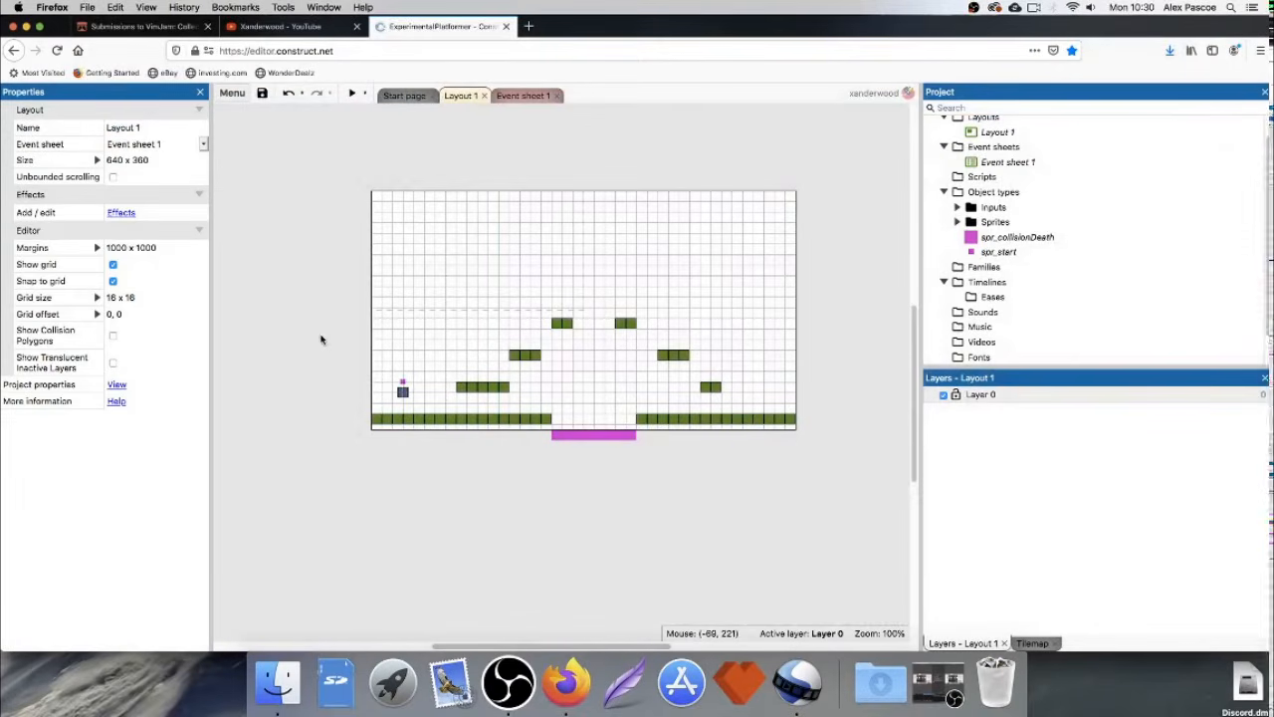
Review the death event's actions, then preview Layout 1 and run the player into the gap to test the respawn.
{"action": "left_click", "coordinate": [528, 95]}
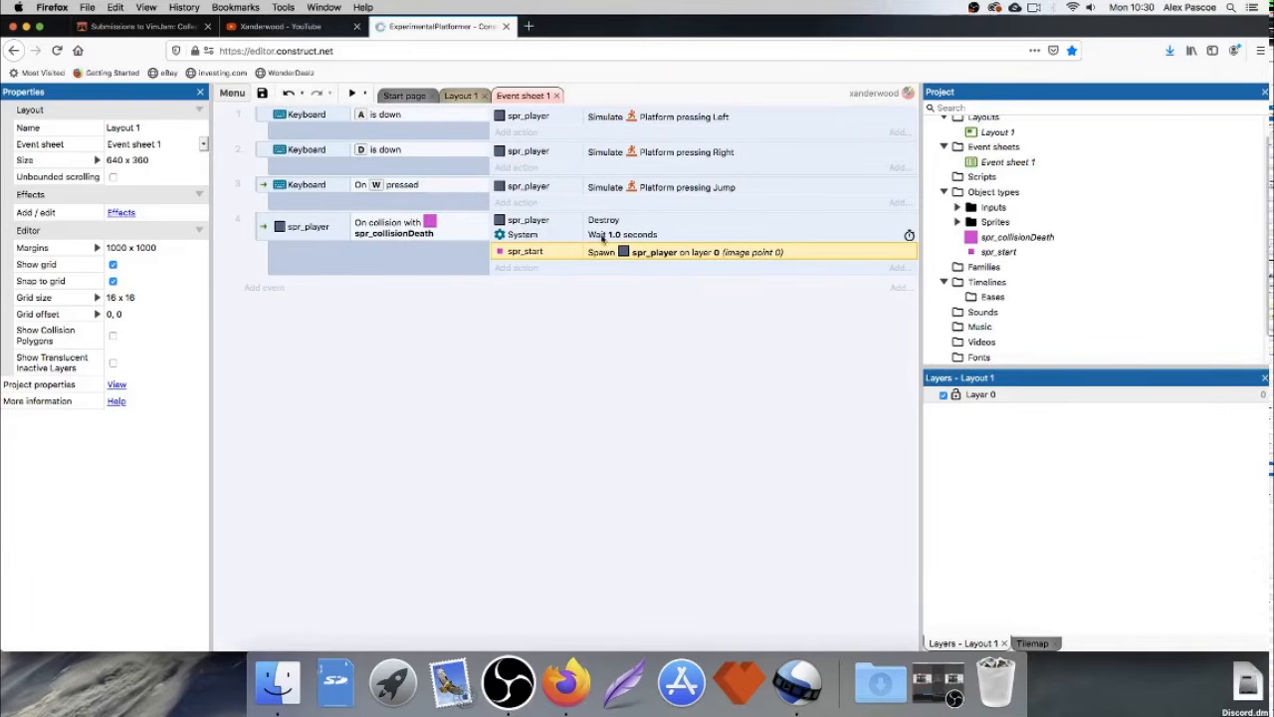
{"action": "left_click", "coordinate": [463, 96]}
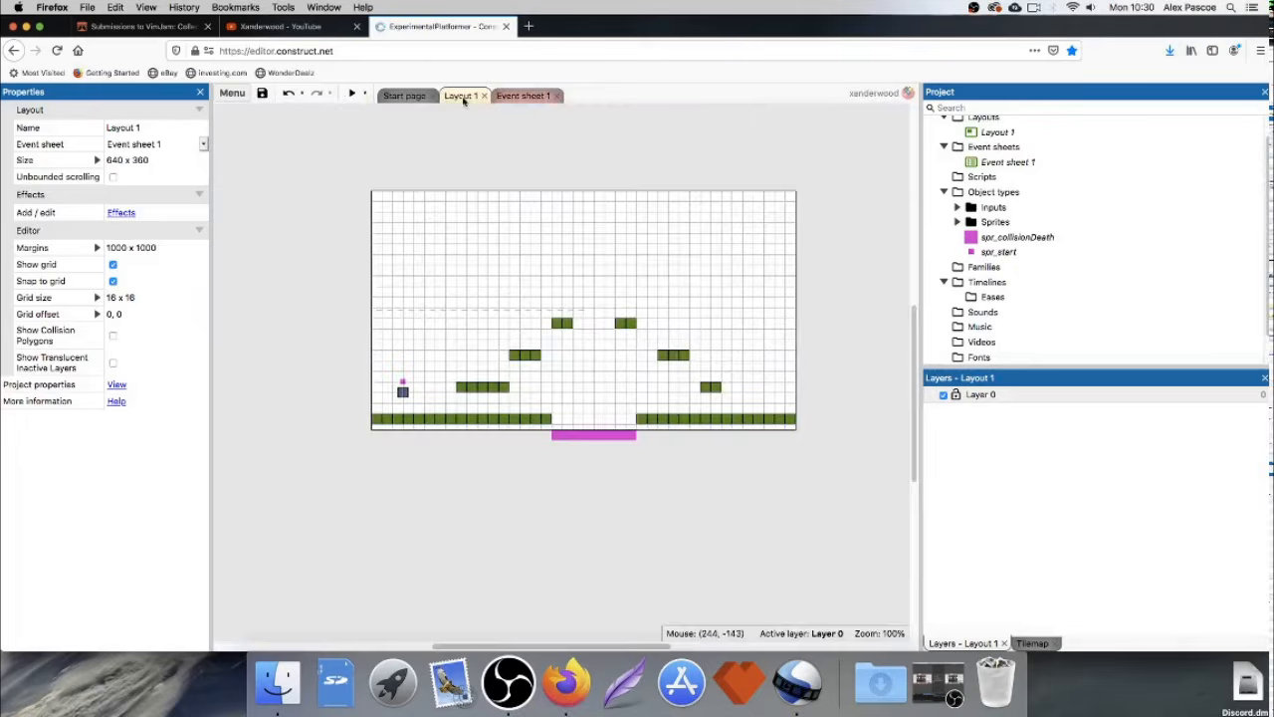
{"action": "left_click", "coordinate": [351, 92]}
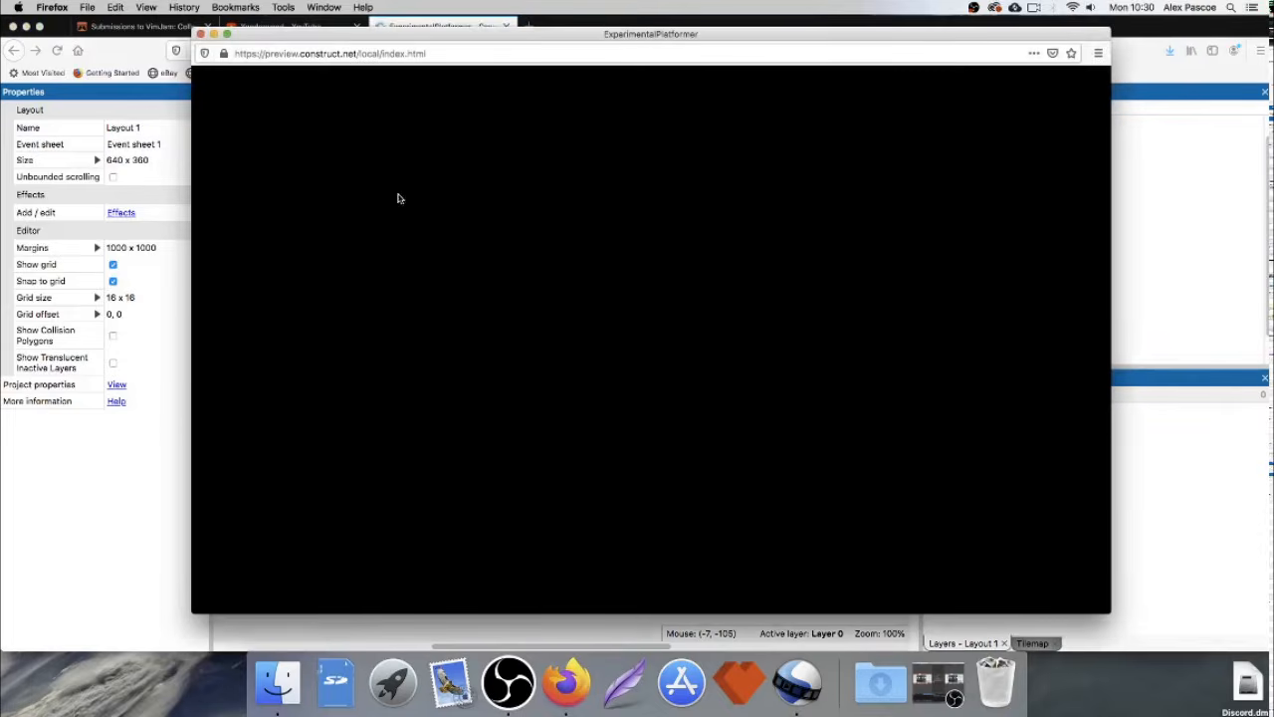
{"action": "key", "text": "Right"}
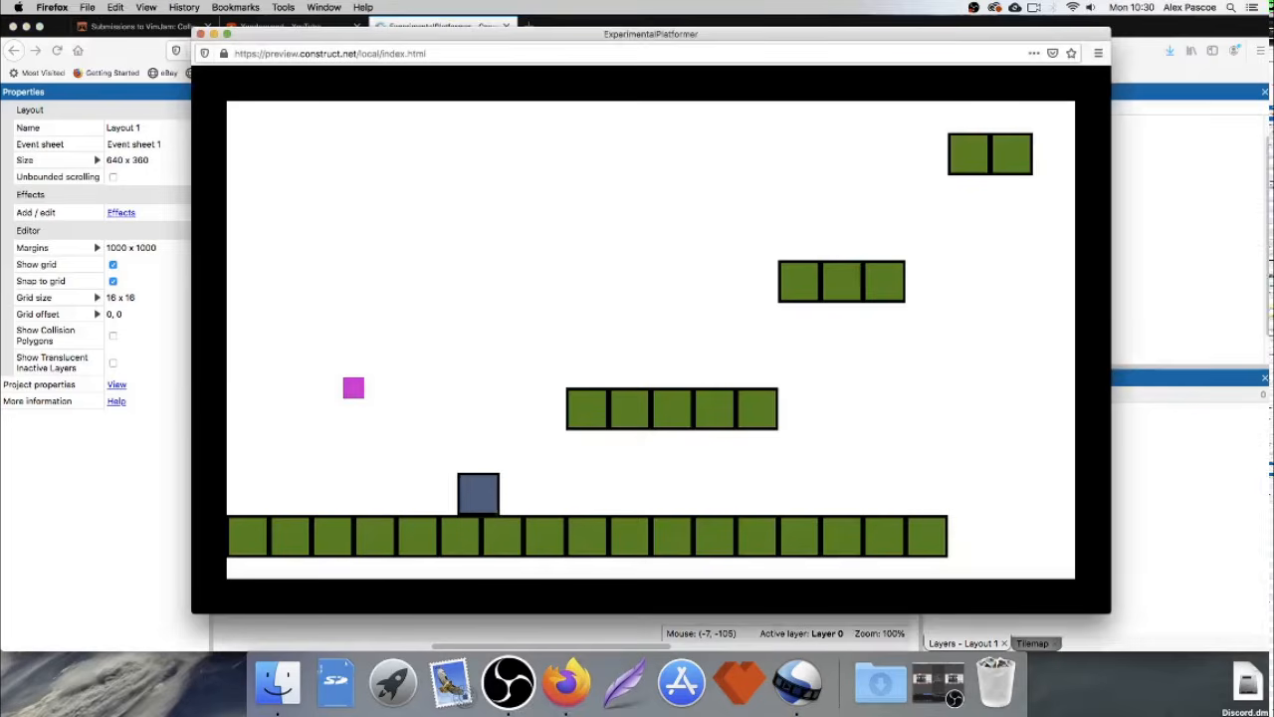
{"action": "key", "text": "Right"}
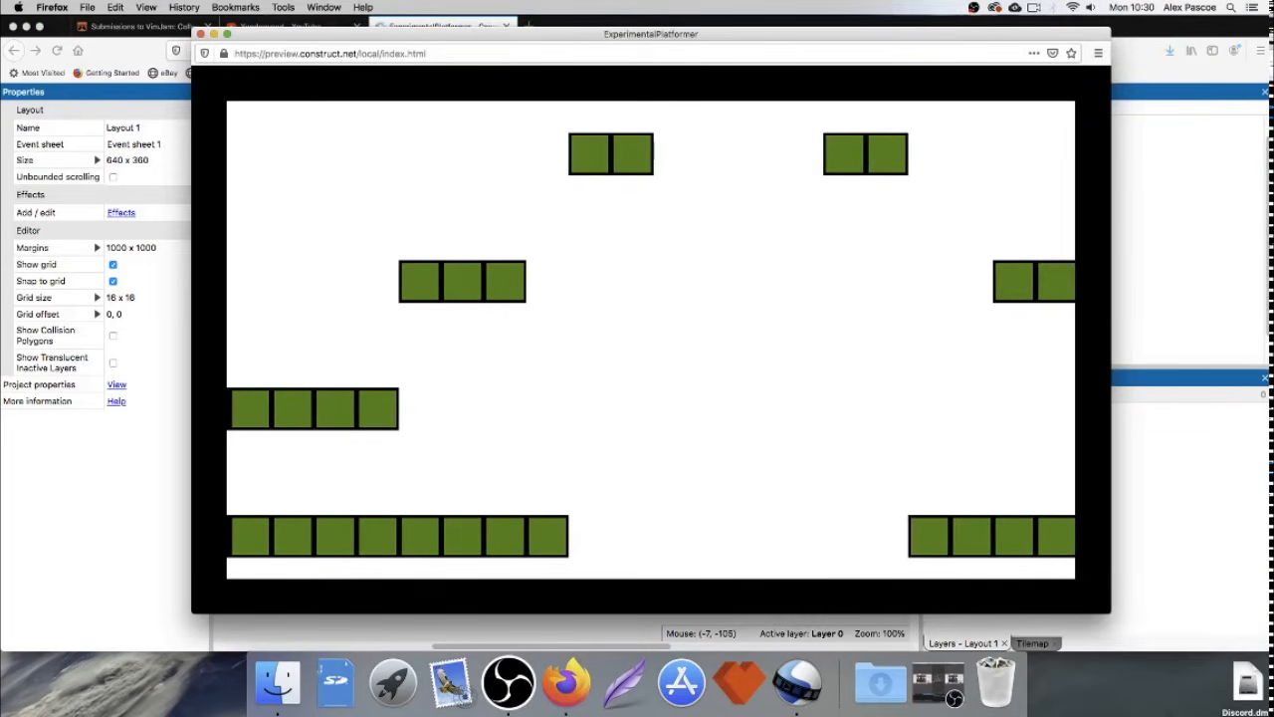
{"action": "key", "text": "Right"}
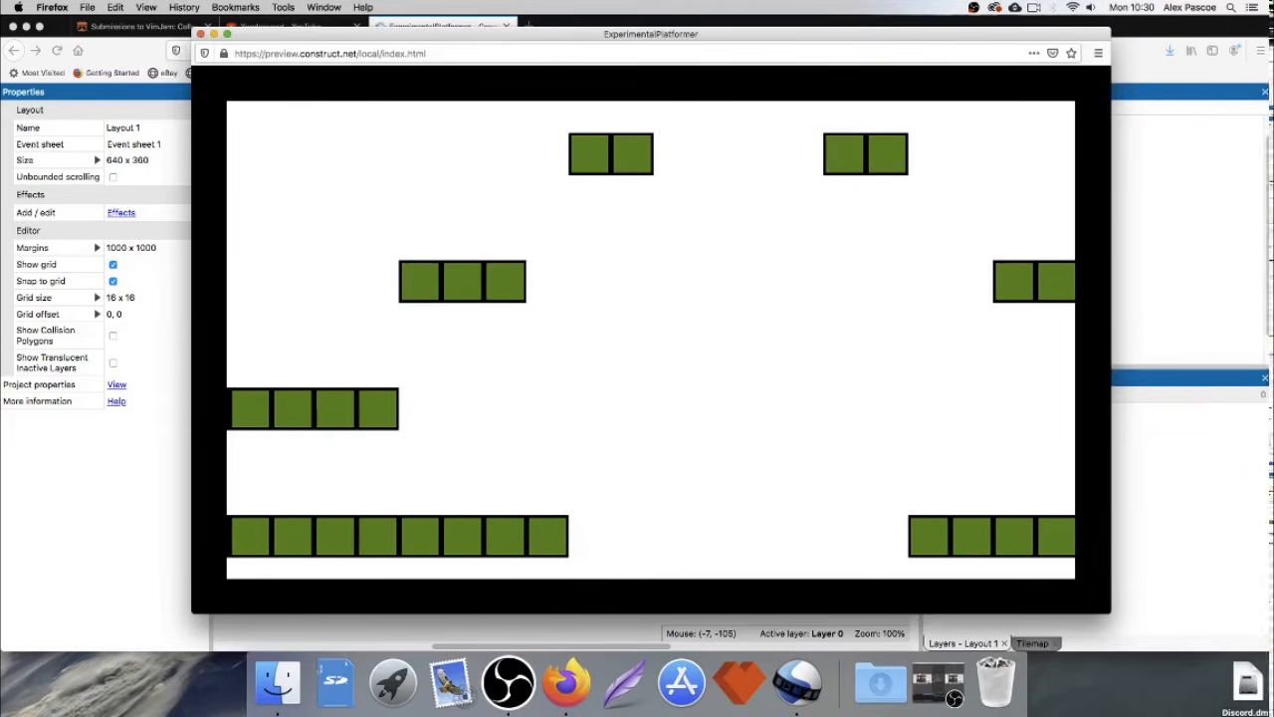
{"action": "key", "text": "Right"}
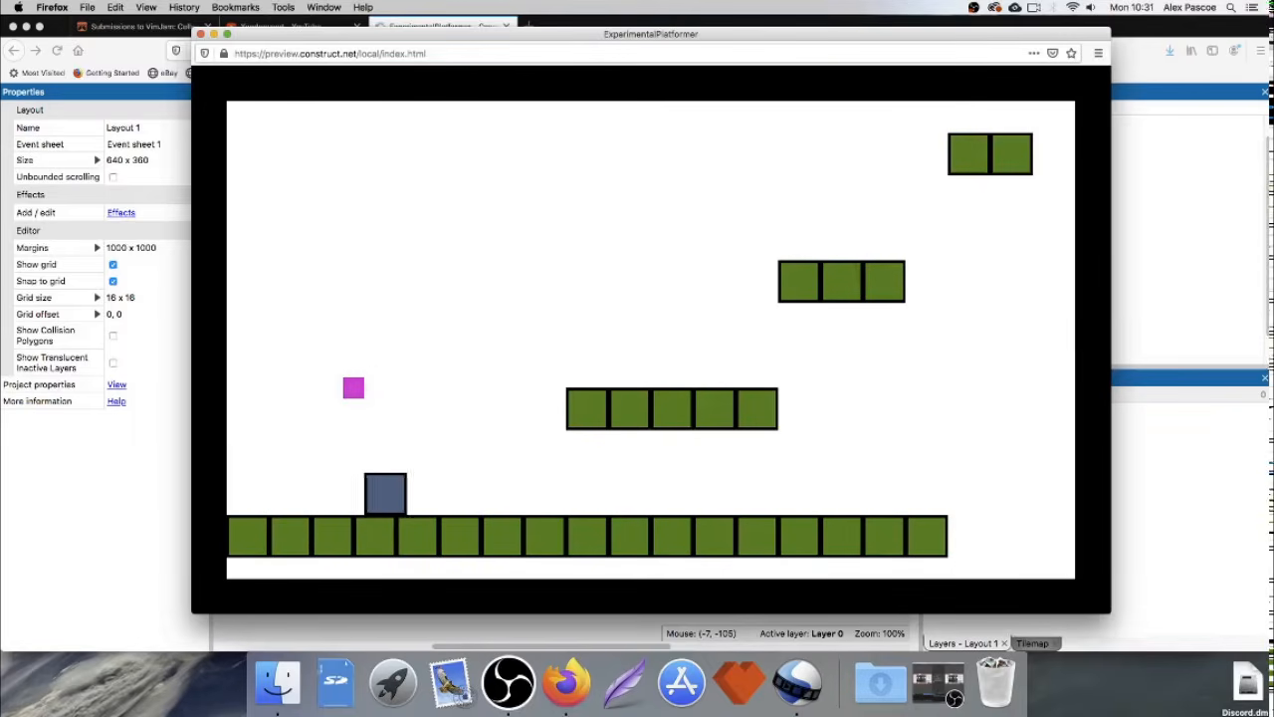
{"action": "key", "text": "Right"}
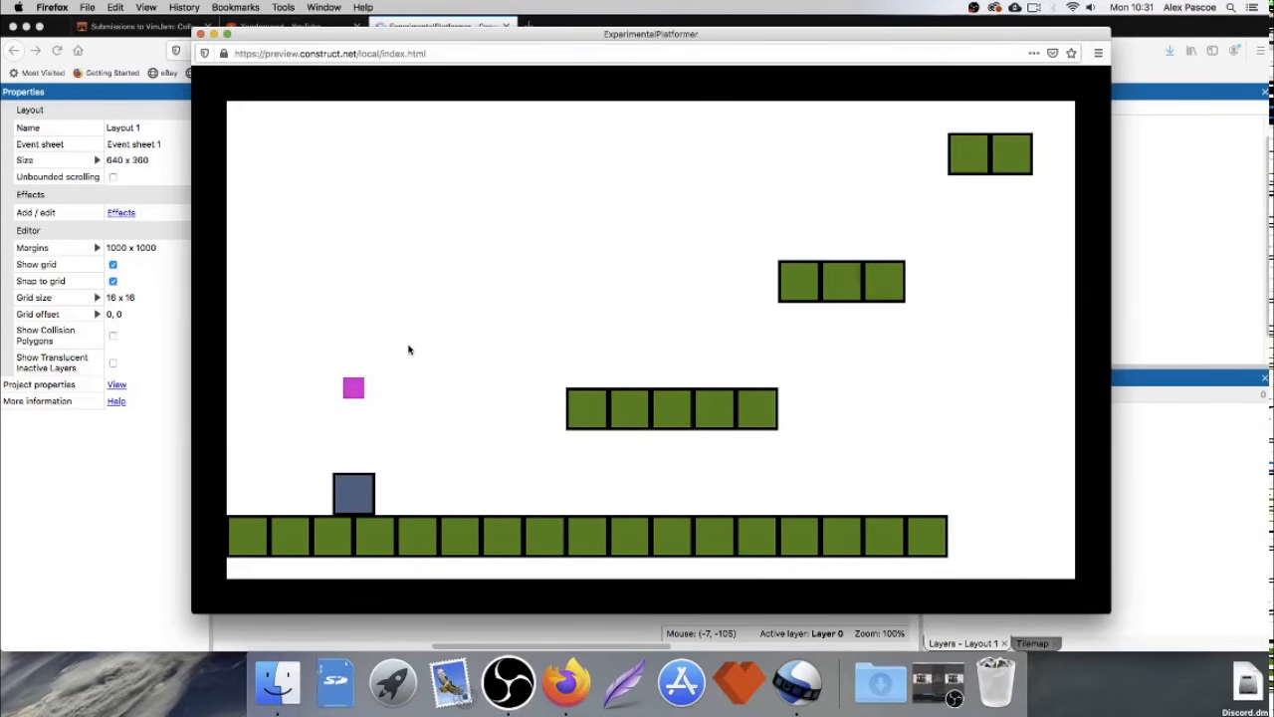
{"action": "left_click", "coordinate": [200, 34]}
Turn off Initially visible for the spr_collisionDeath and spr_start sprites, then preview Layout 1 to check that the markers are hidden.
{"action": "left_click", "coordinate": [603, 435]}
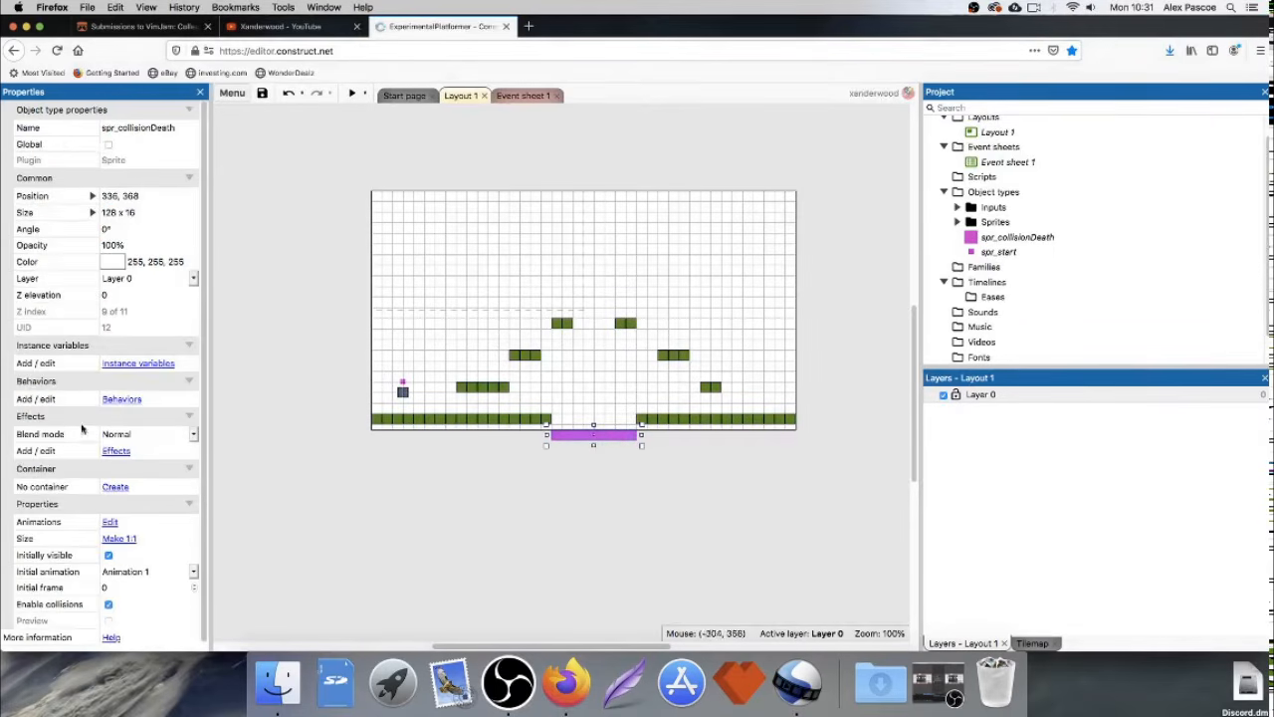
{"action": "scroll", "coordinate": [45, 543], "scroll_direction": "down", "scroll_amount": 1}
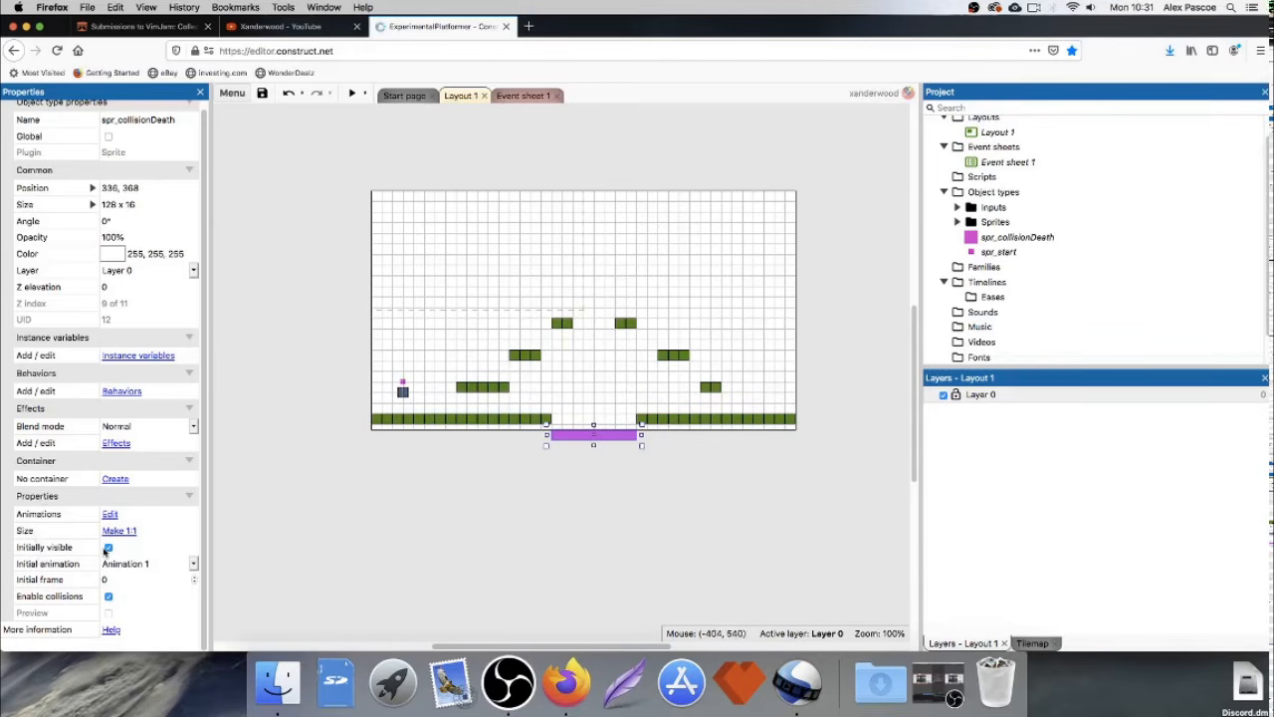
{"action": "left_click", "coordinate": [421, 432]}
{"action": "left_click", "coordinate": [402, 386]}
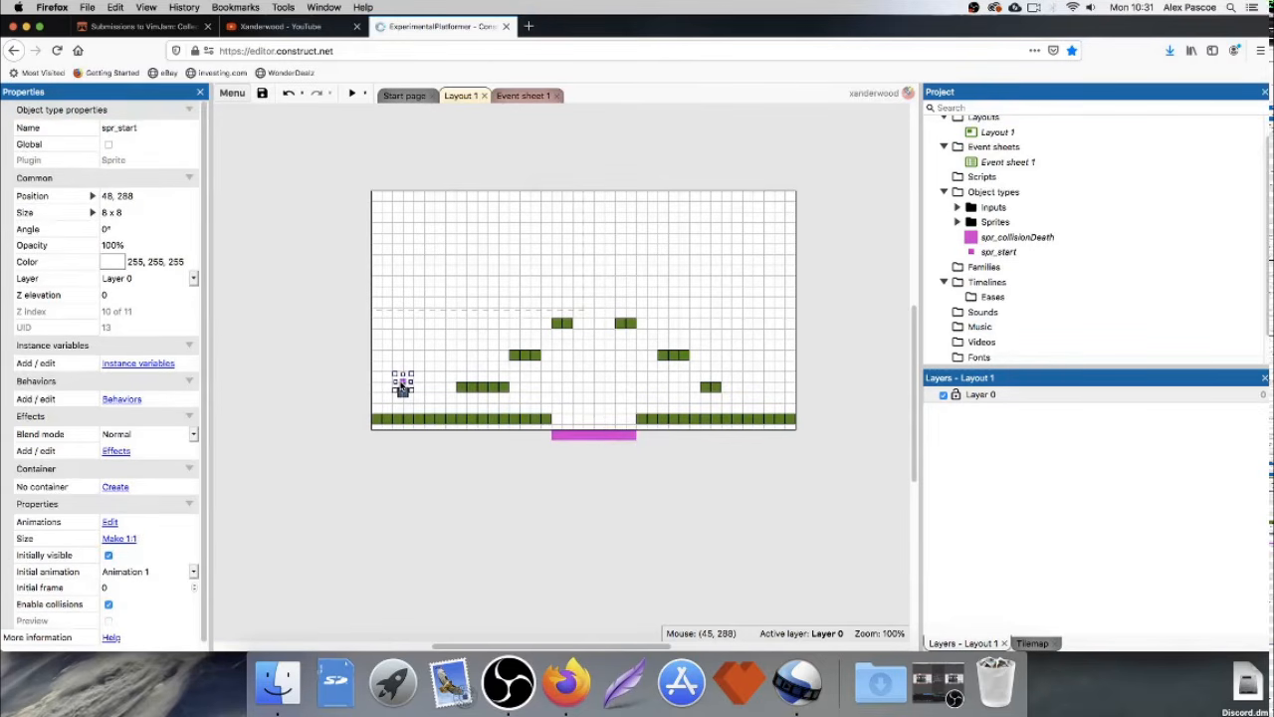
{"action": "left_click", "coordinate": [108, 555]}
{"action": "left_click", "coordinate": [415, 492]}
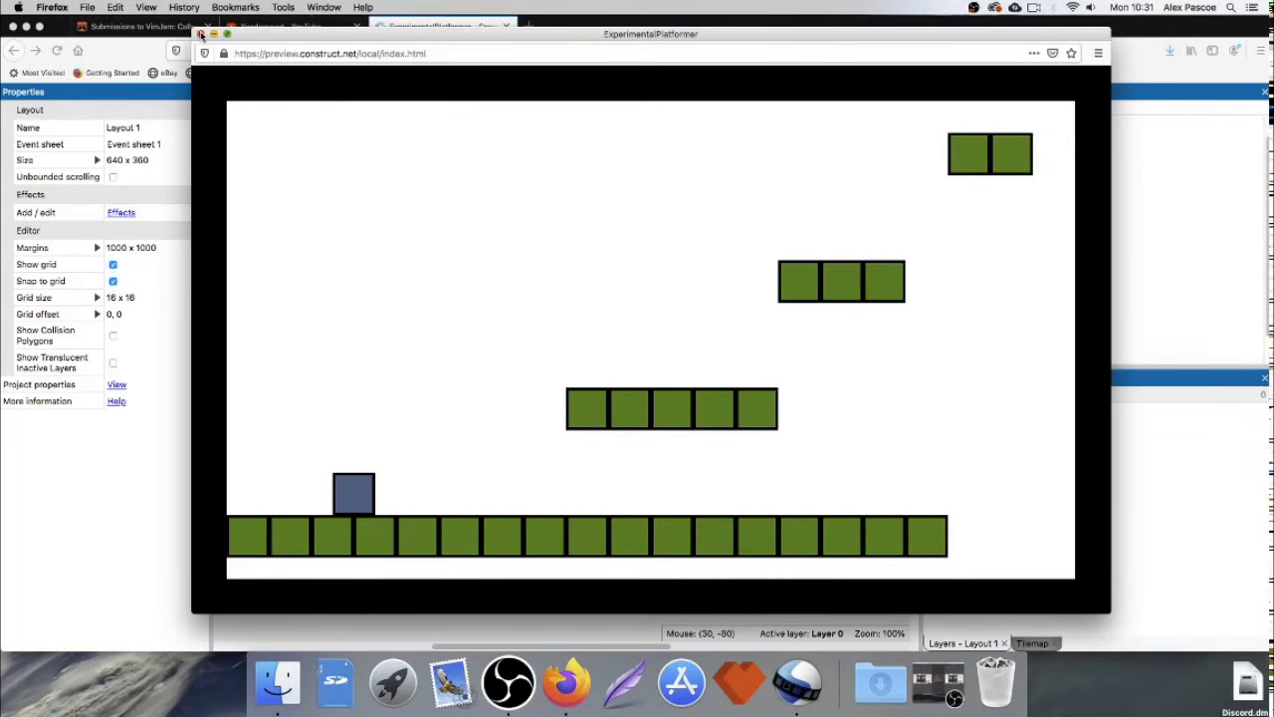
{"action": "left_click", "coordinate": [200, 34]}
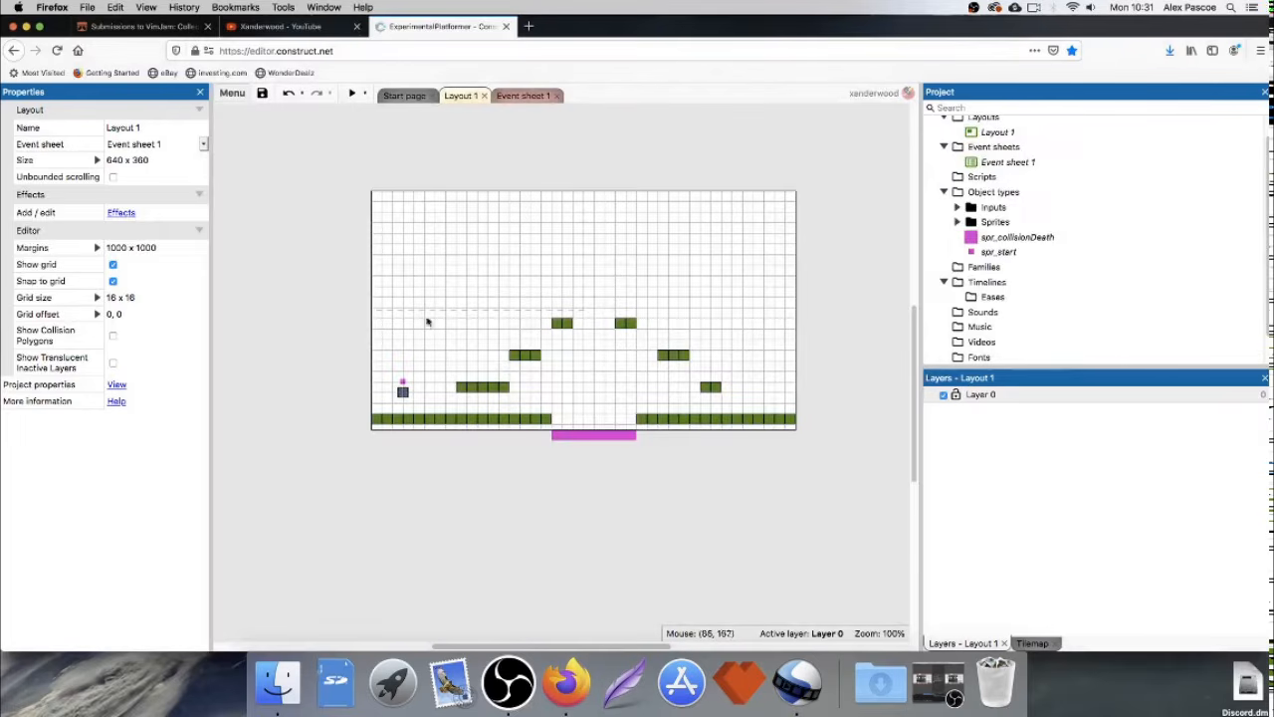
Set the Origin image point of the spr_player sprite to Bottom using Quick Assign.
{"action": "left_click", "coordinate": [404, 403]}
{"action": "left_click_drag", "start_coordinate": [405, 398], "coordinate": [406, 405]}
{"action": "double_click", "coordinate": [404, 402]}
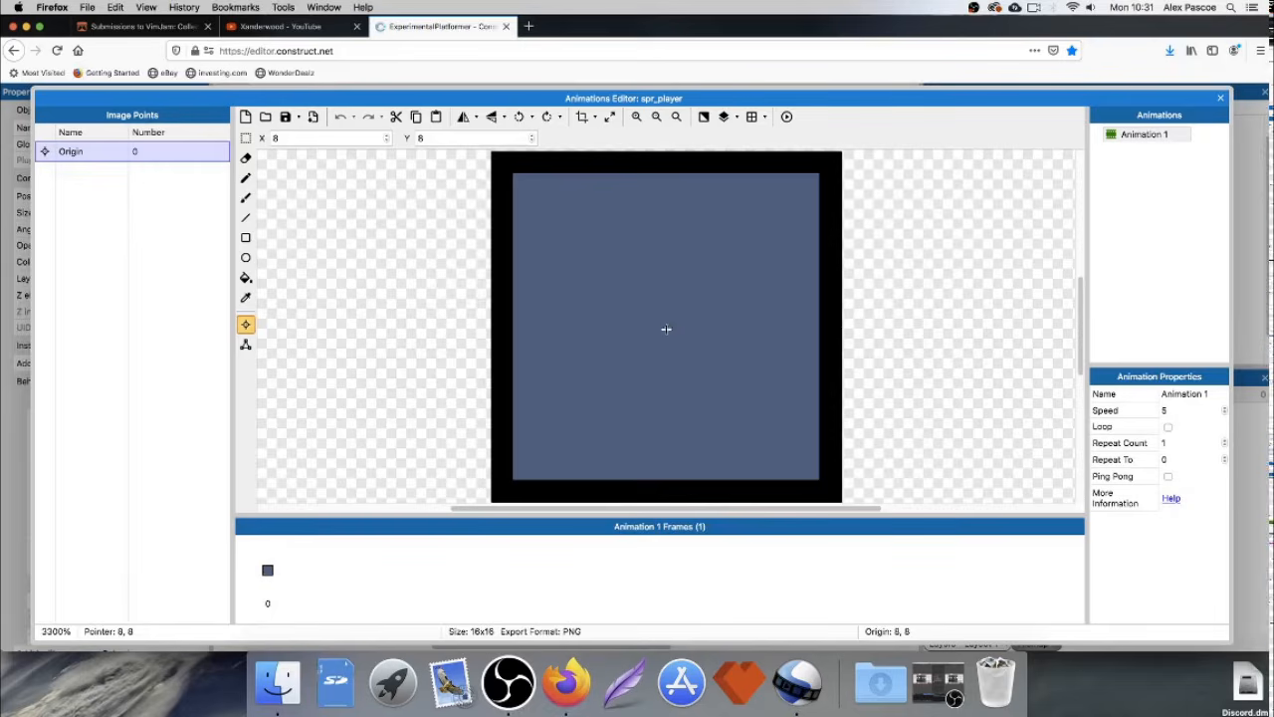
{"action": "right_click", "coordinate": [85, 154]}
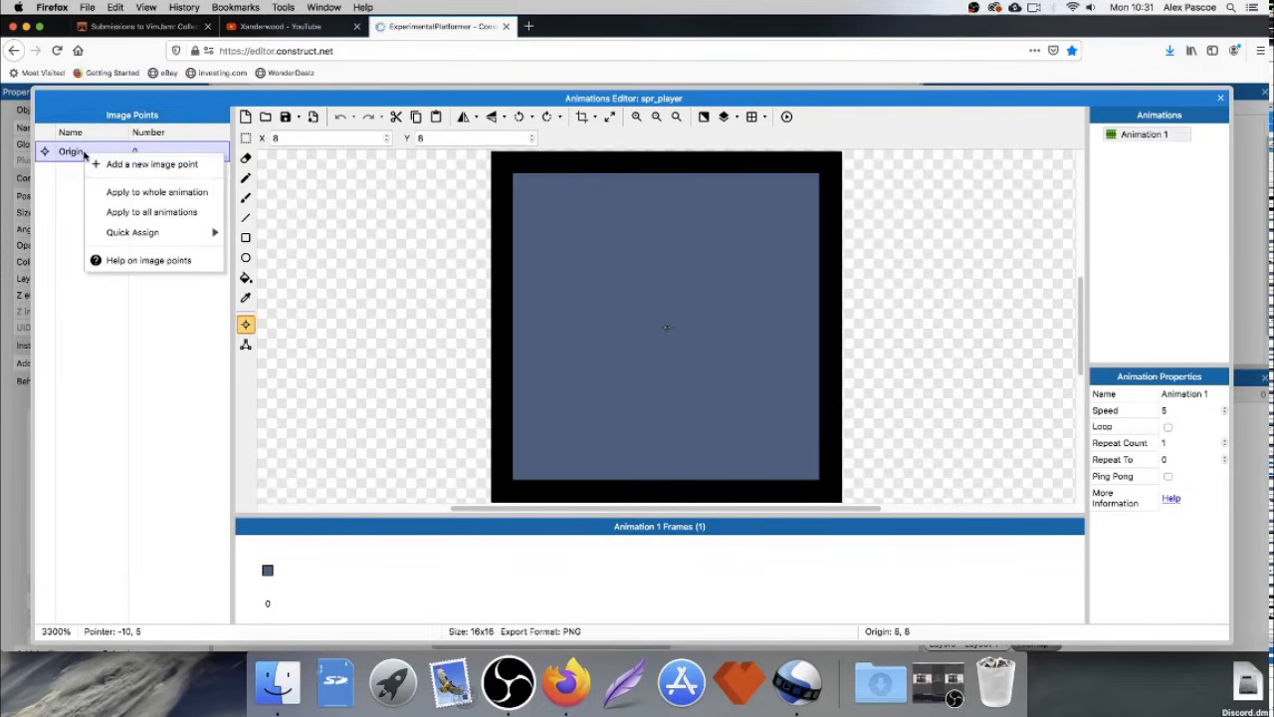
{"action": "mouse_move", "coordinate": [209, 232]}
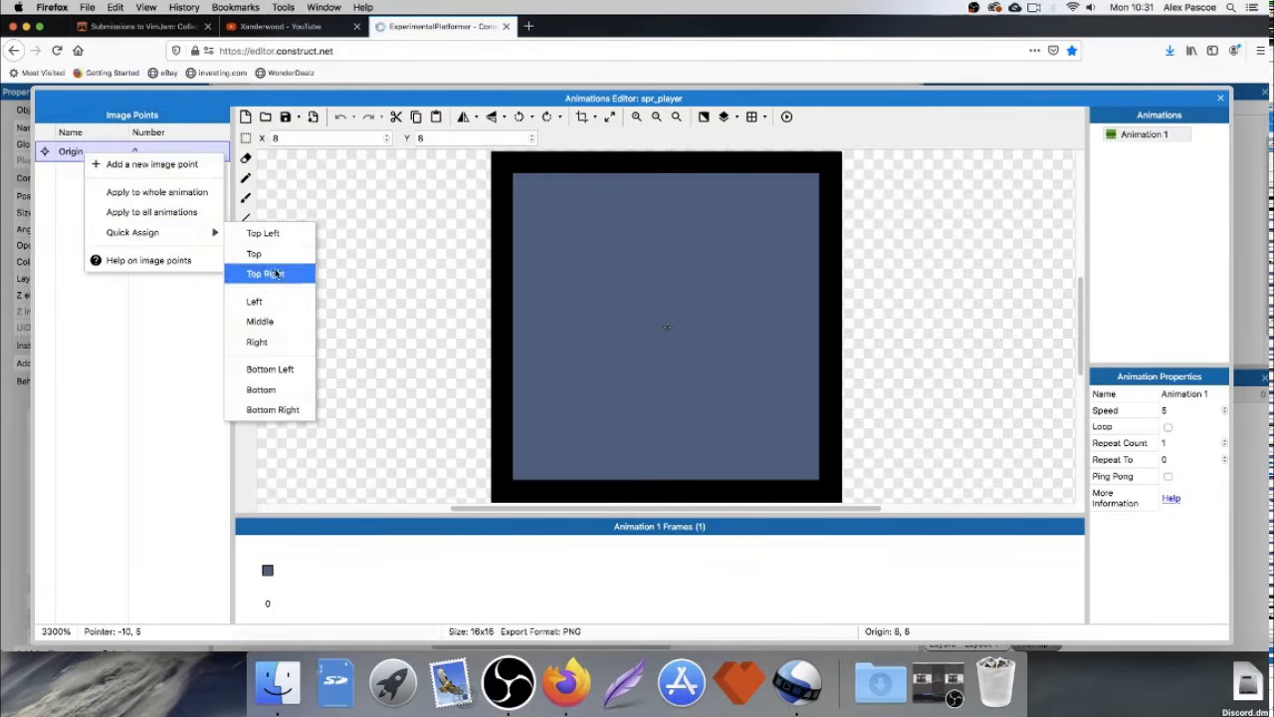
{"action": "left_click", "coordinate": [261, 389]}
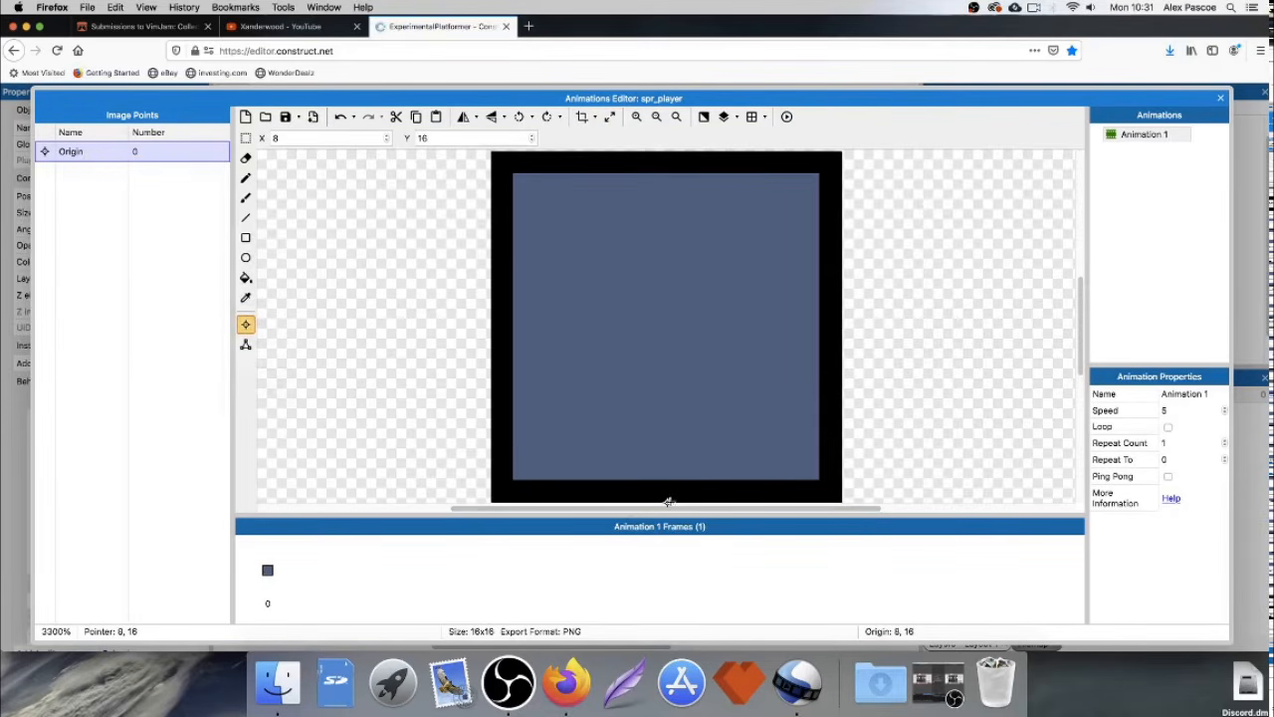
{"action": "left_click", "coordinate": [1220, 98]}
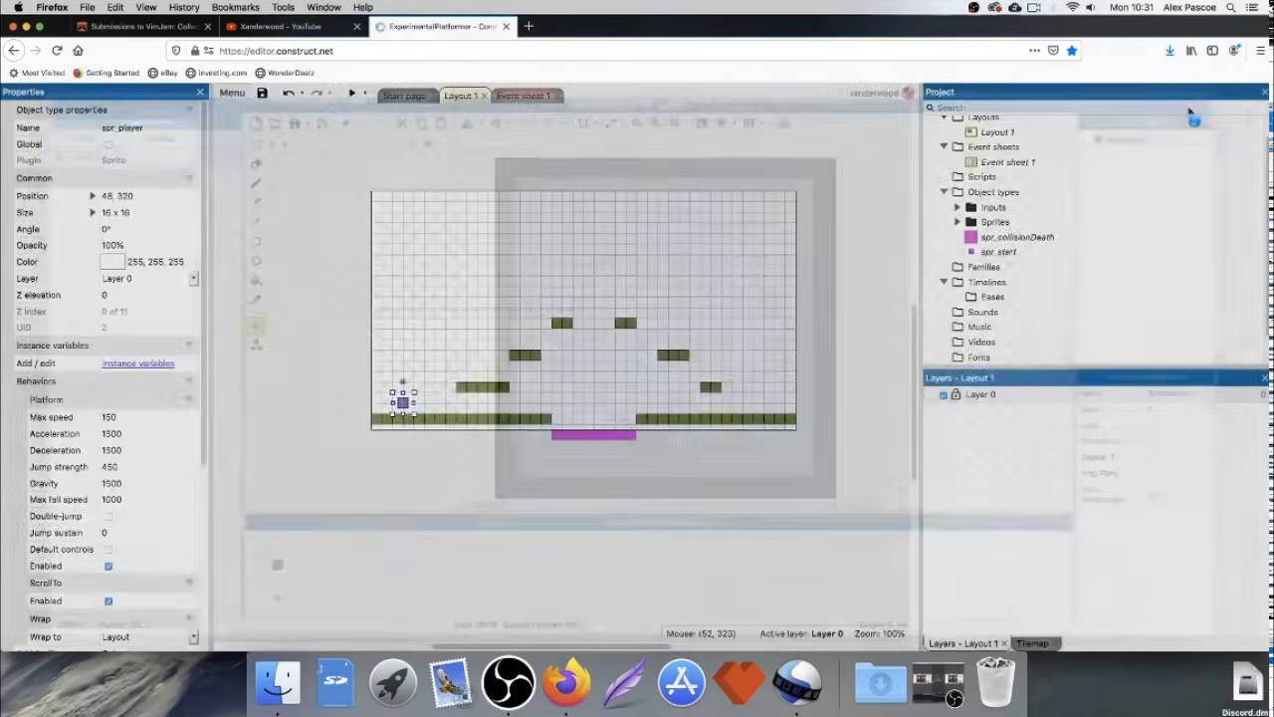
Place spr_player on the ground tiles at 48, 336 and preview Layout 1 to test its movement.
{"action": "left_click_drag", "start_coordinate": [403, 401], "coordinate": [404, 412]}
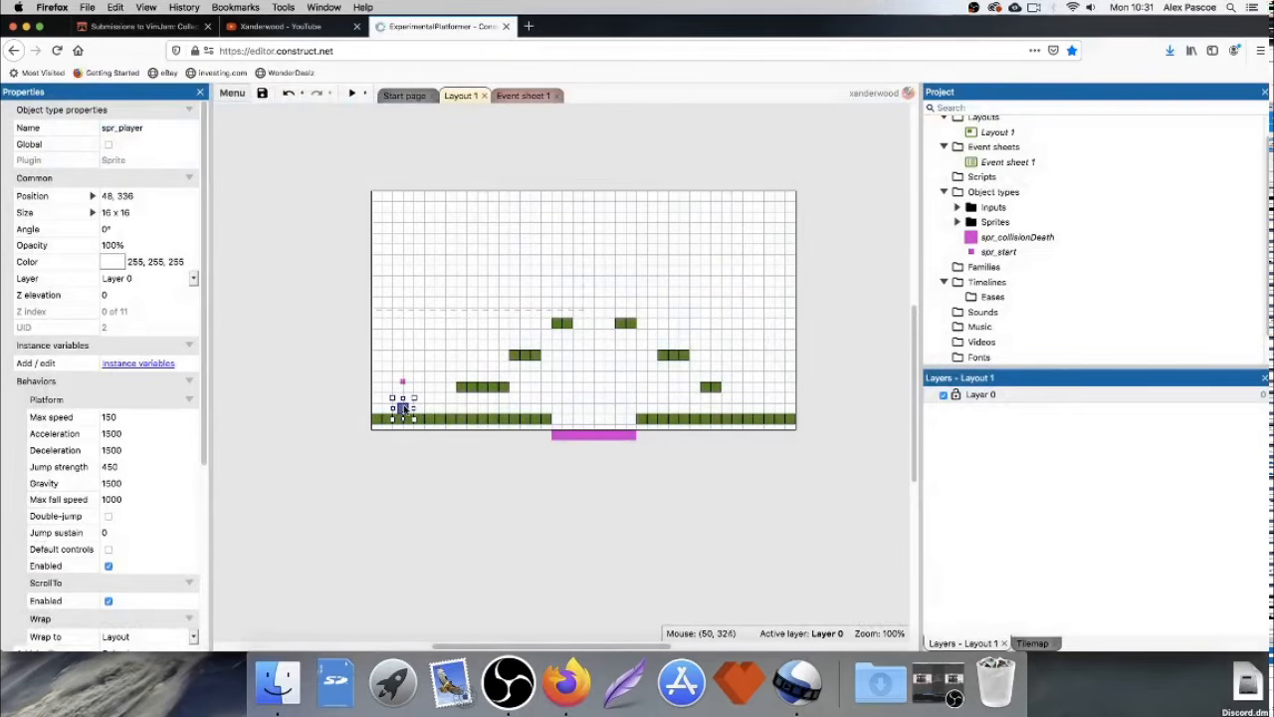
{"action": "left_click", "coordinate": [430, 446]}
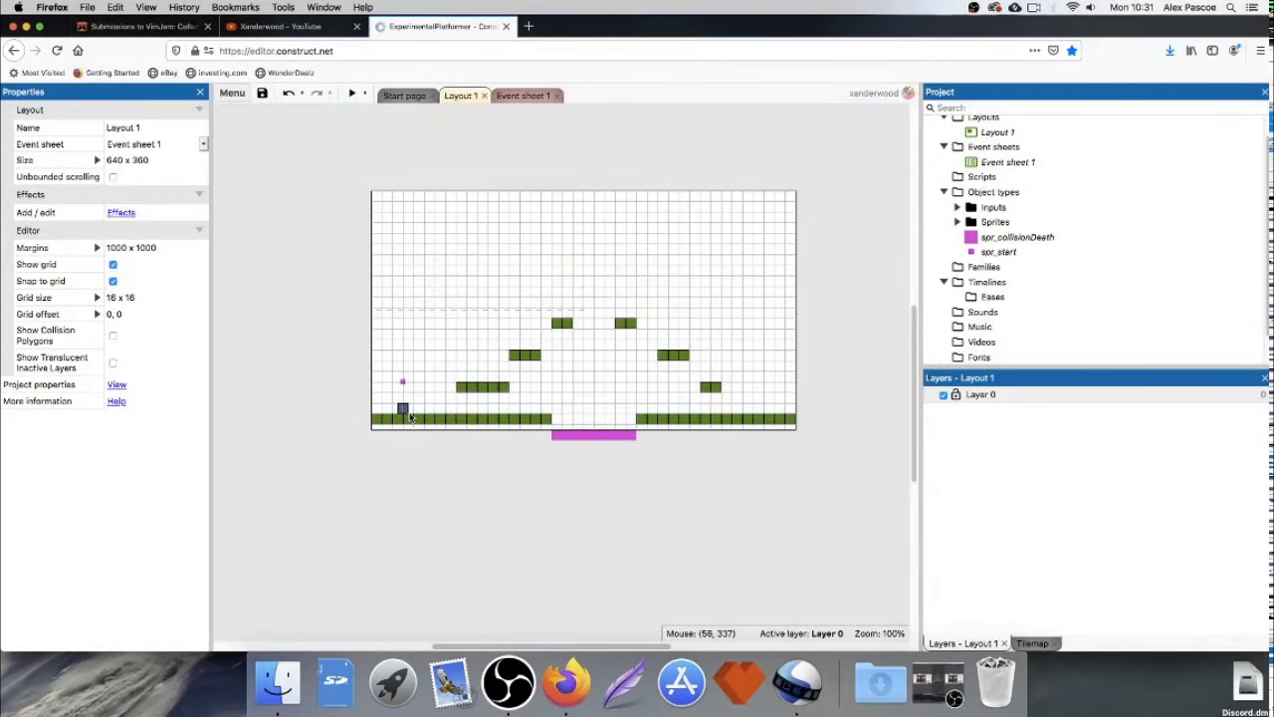
{"action": "left_click", "coordinate": [351, 92]}
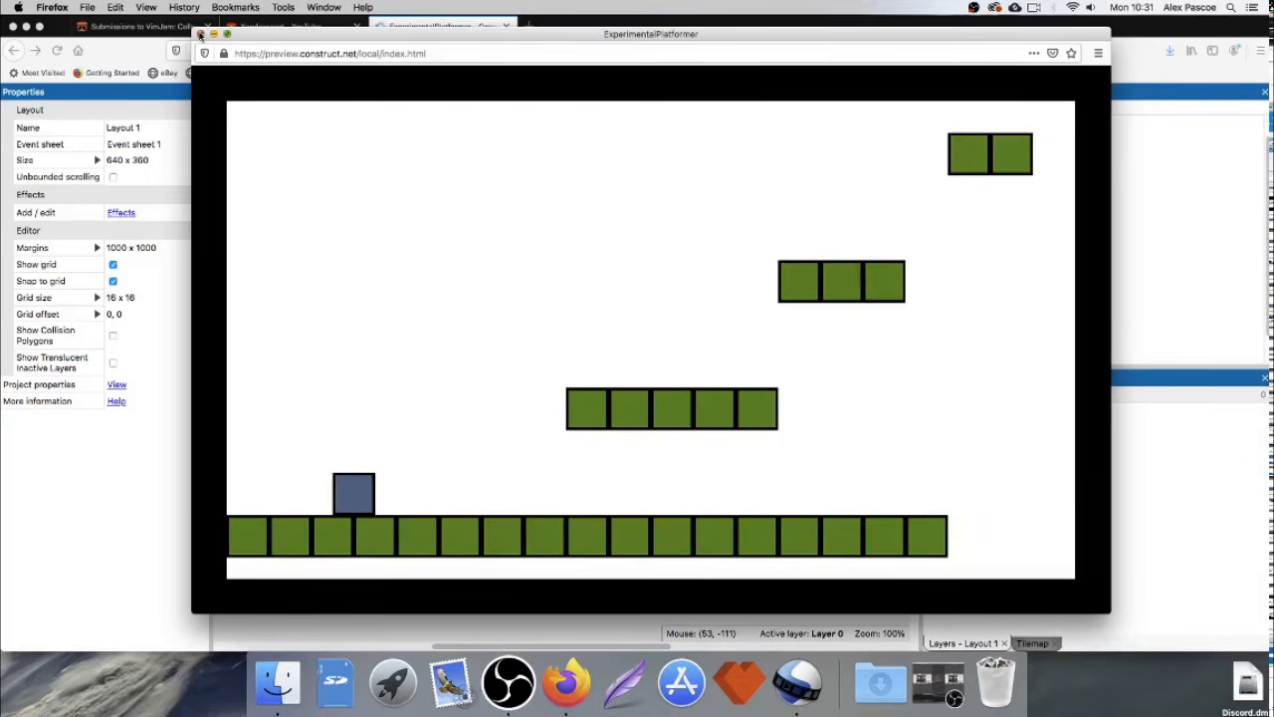
{"action": "key", "text": "Right"}
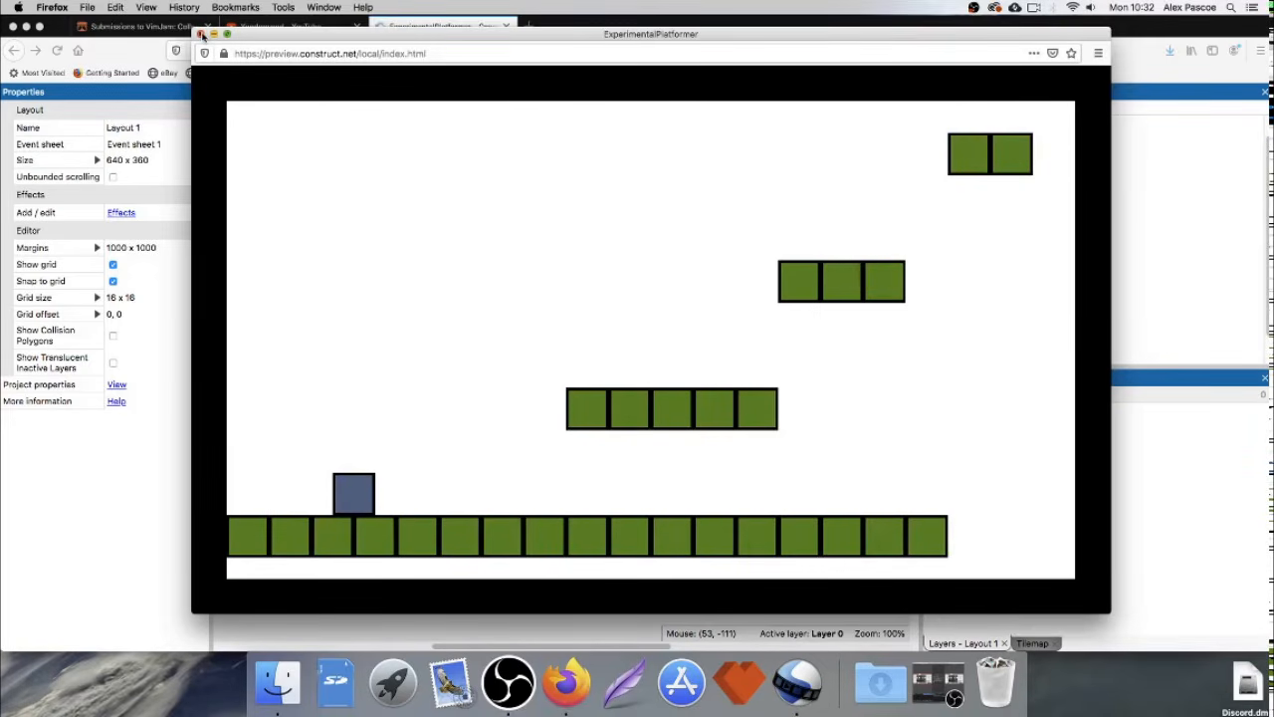
{"action": "left_click", "coordinate": [201, 33]}
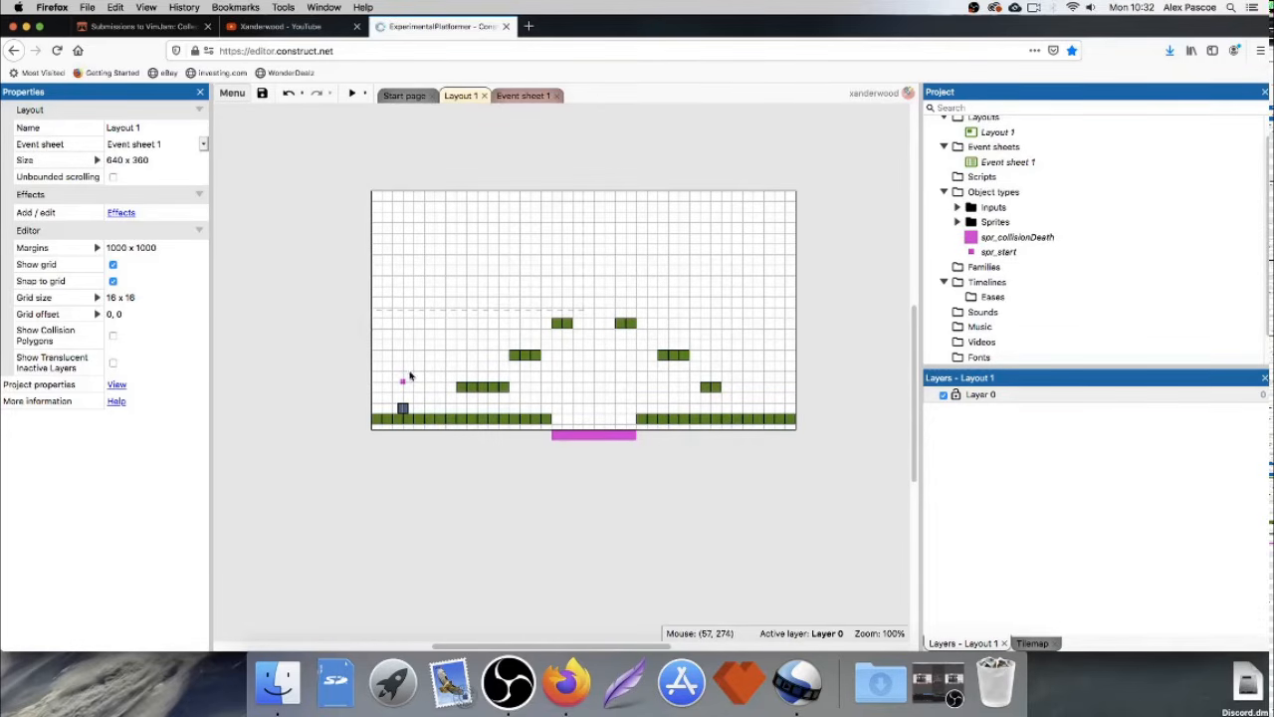
Start creating a new object type in Layout 1 and browse to the General plugins.
{"action": "double_click", "coordinate": [353, 344]}
{"action": "scroll", "coordinate": [671, 359], "scroll_direction": "down", "scroll_amount": 5}
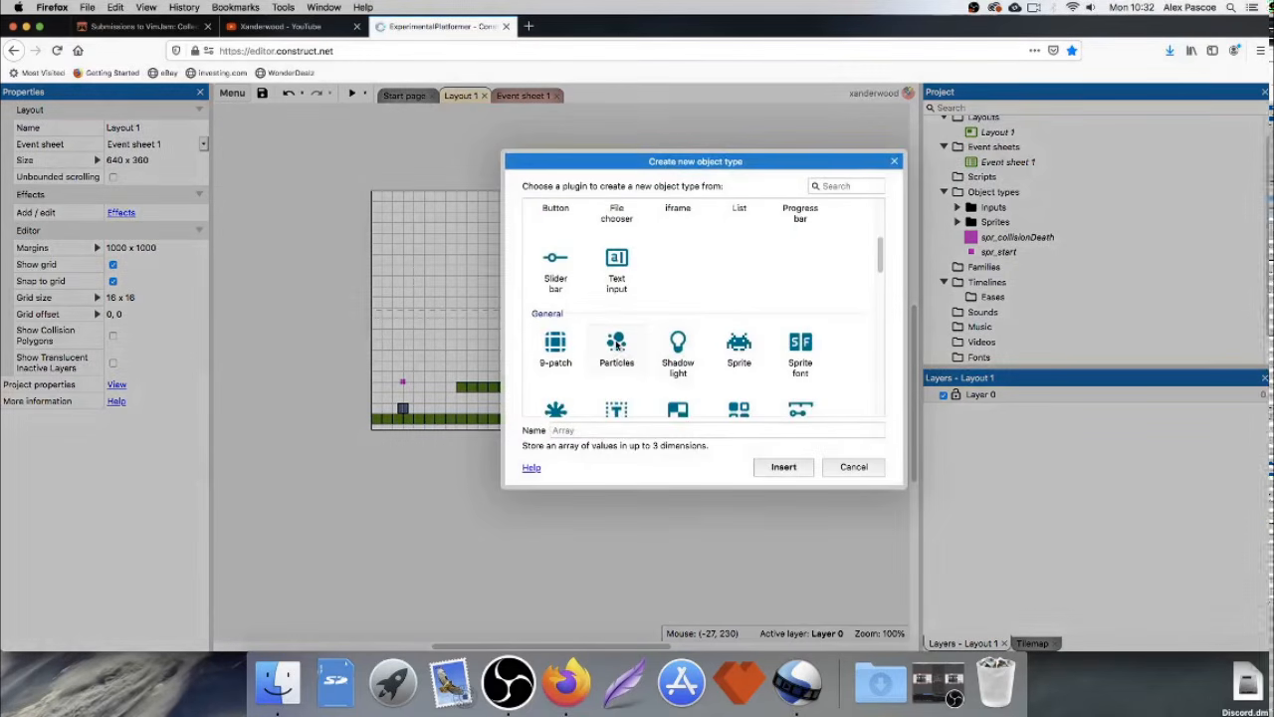
Add a Particles object to the upper part of the layout and resize its image canvas to 5 x 5 pixels.
{"action": "double_click", "coordinate": [616, 344]}
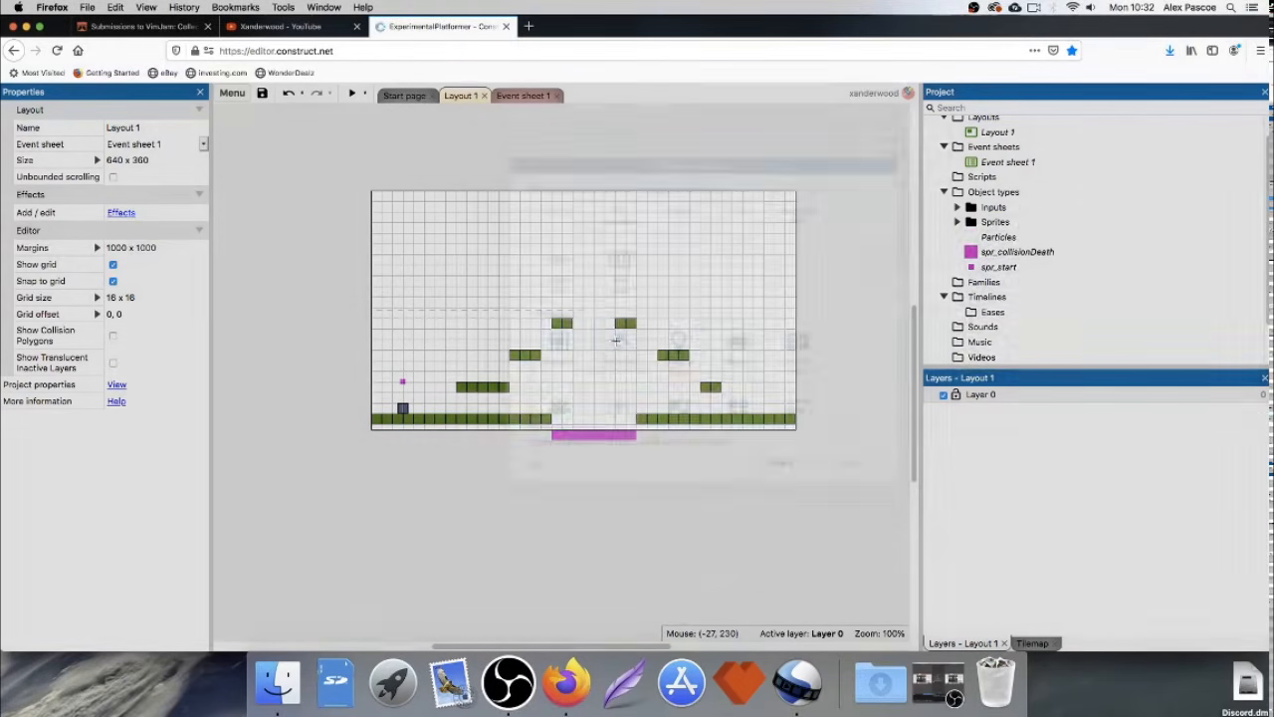
{"action": "left_click", "coordinate": [421, 340]}
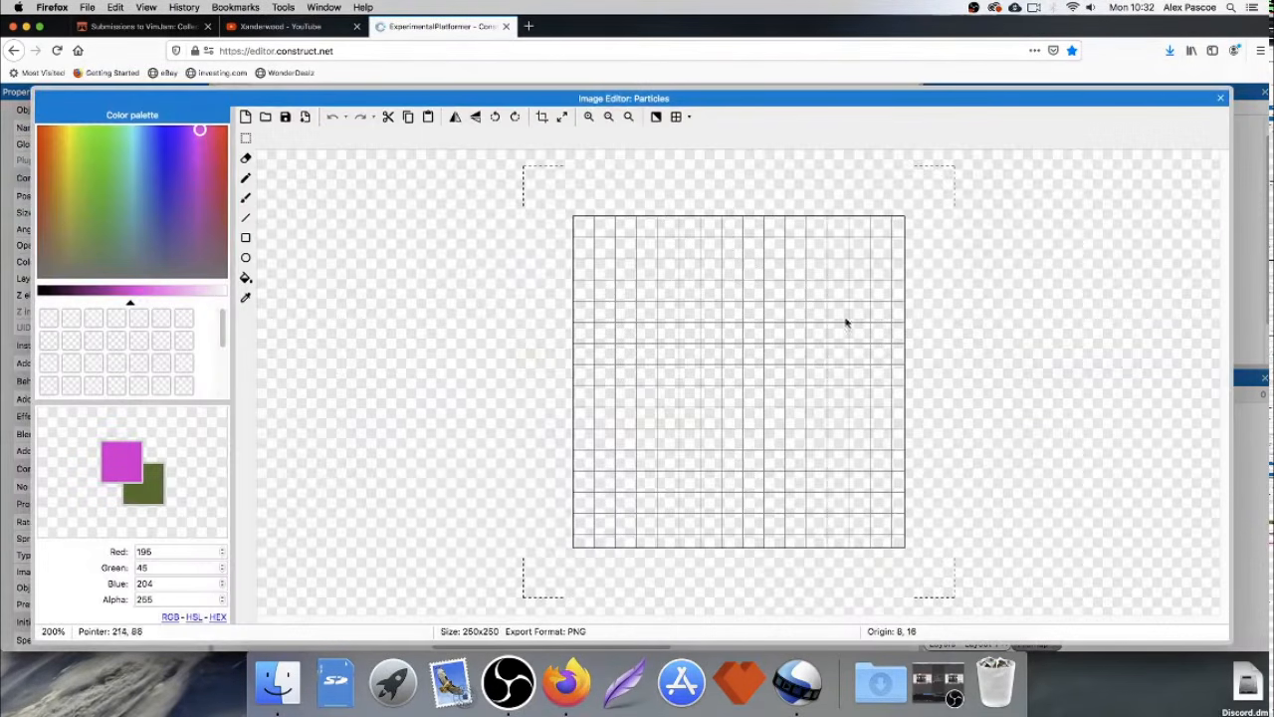
{"action": "left_click", "coordinate": [562, 117]}
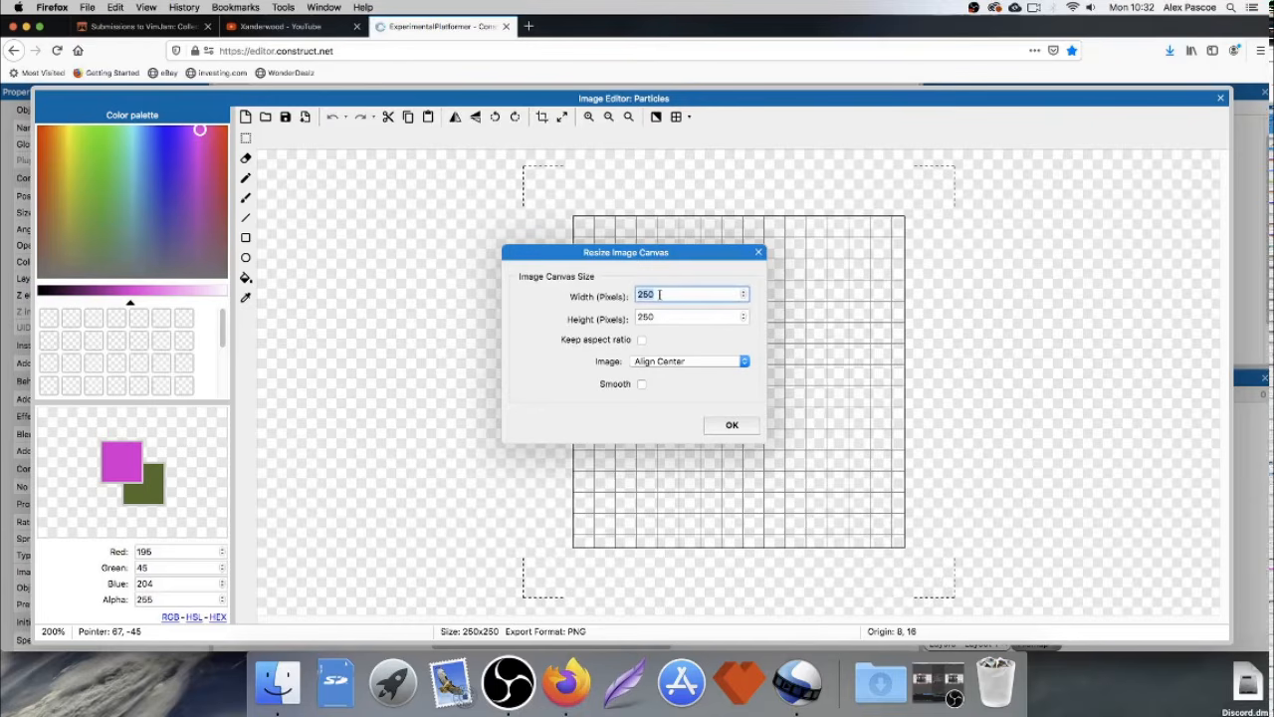
{"action": "type", "text": "5"}
{"action": "key", "text": "Tab"}
{"action": "type", "text": "5"}
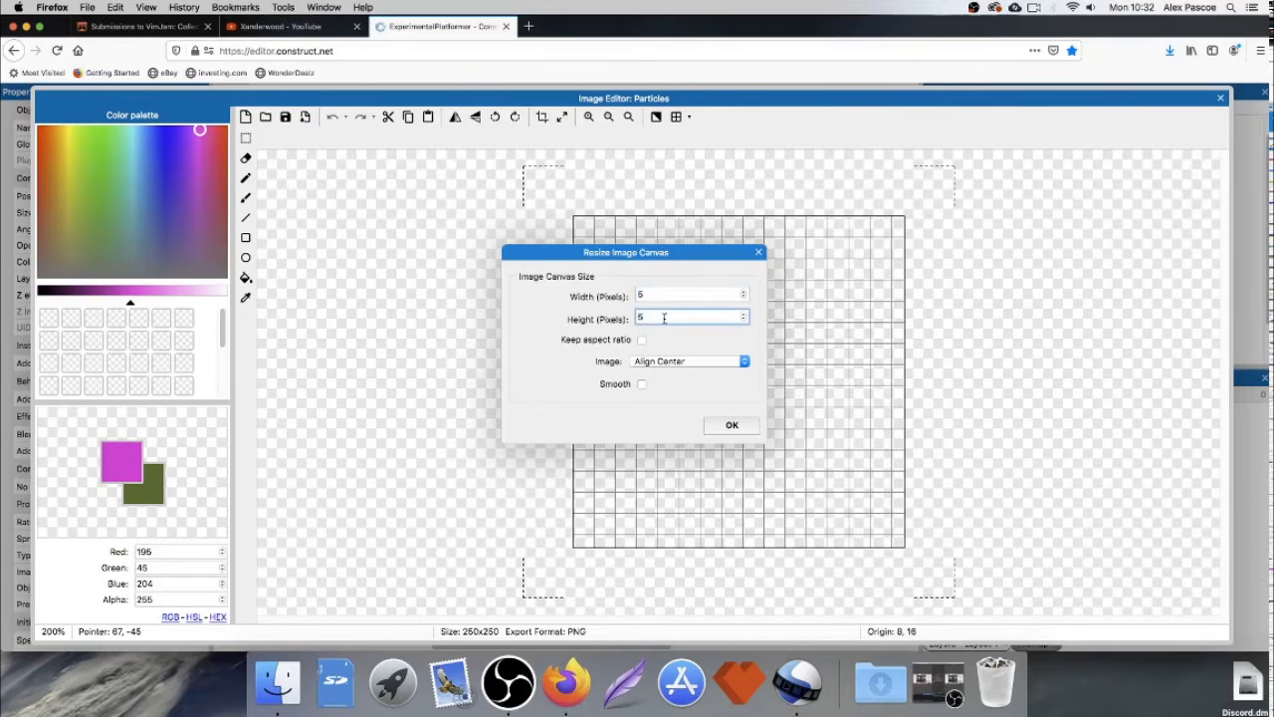
{"action": "key", "text": "Return"}
Choose a medium blue (RGB 61, 79, 170) and flood-fill the whole particle image with it.
{"action": "scroll", "coordinate": [749, 383], "scroll_direction": "up", "scroll_amount": 5, "text": "ctrl"}
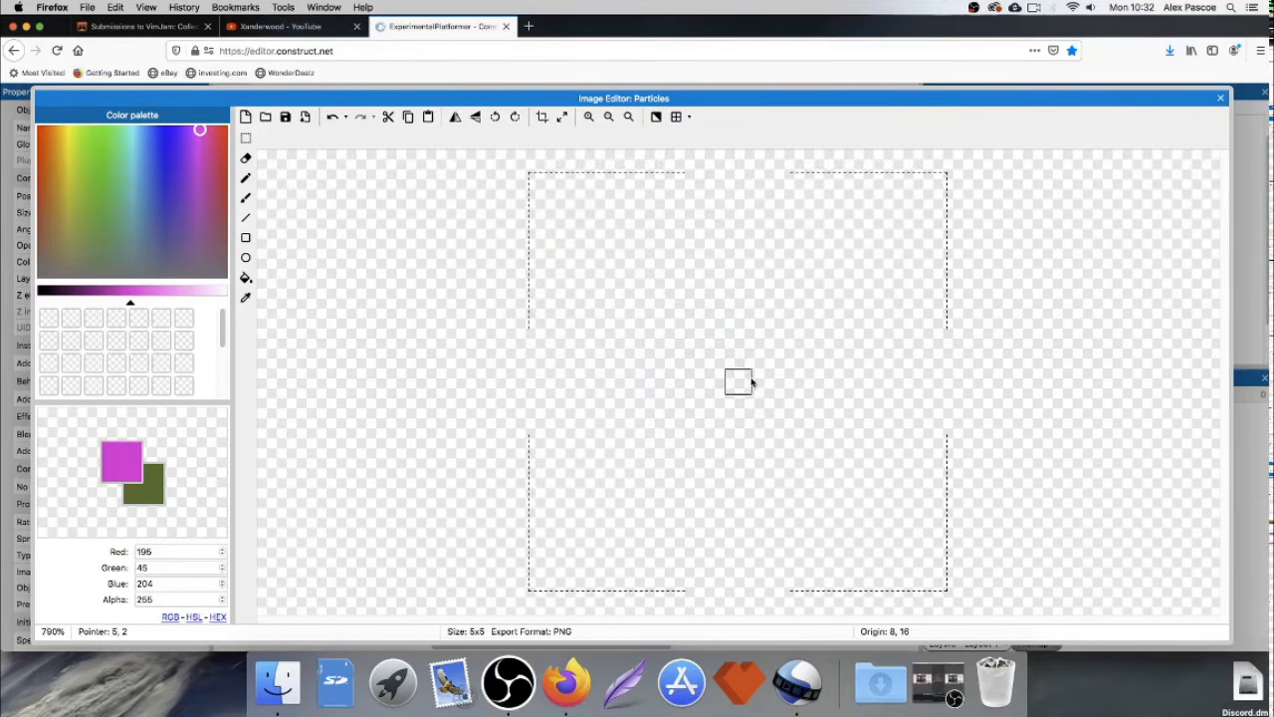
{"action": "left_click", "coordinate": [157, 145]}
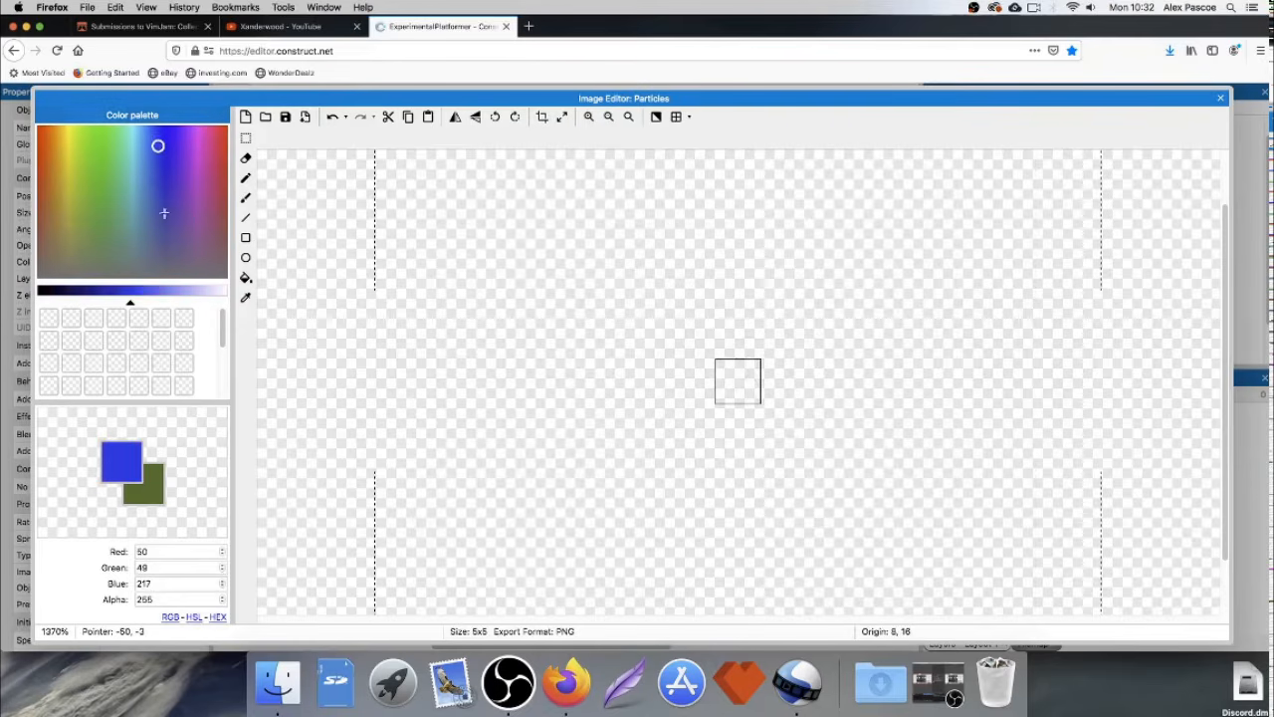
{"action": "left_click", "coordinate": [108, 294]}
{"action": "left_click", "coordinate": [161, 166]}
{"action": "mouse_move", "coordinate": [161, 165]}
{"action": "left_mouse_down"}
{"action": "mouse_move", "coordinate": [168, 176]}
{"action": "mouse_move", "coordinate": [149, 176]}
{"action": "left_mouse_up"}
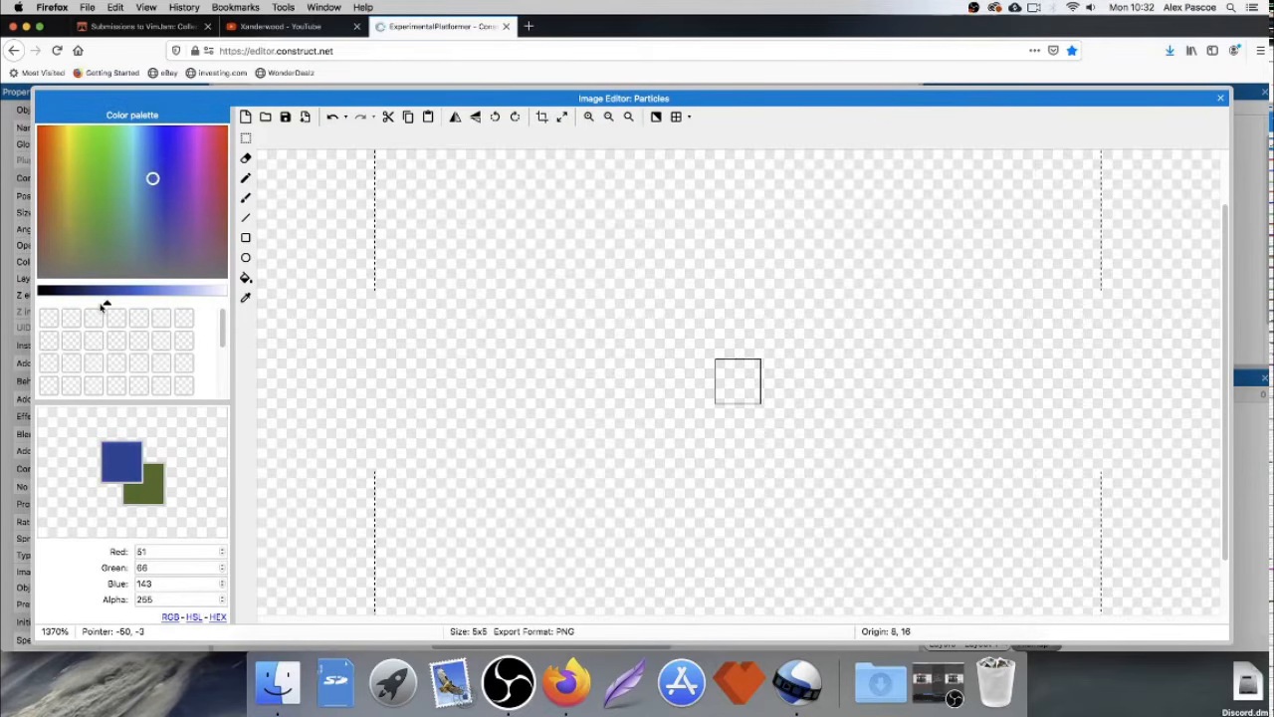
{"action": "left_click_drag", "start_coordinate": [103, 302], "coordinate": [120, 289]}
{"action": "left_click", "coordinate": [246, 279]}
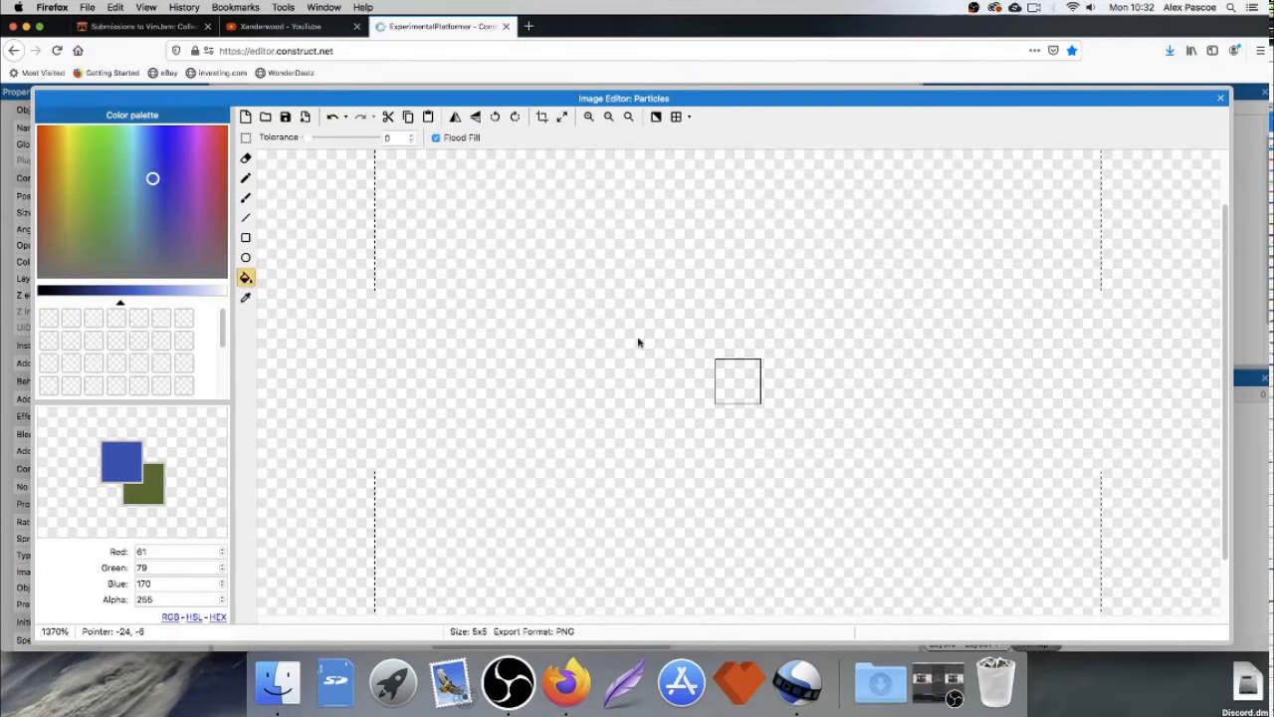
{"action": "left_click", "coordinate": [747, 393]}
Pencil several pixels of the particle image in a lighter blue (RGB 92, 109, 202) and close the image editor.
{"action": "left_click", "coordinate": [246, 177]}
{"action": "left_click", "coordinate": [145, 295]}
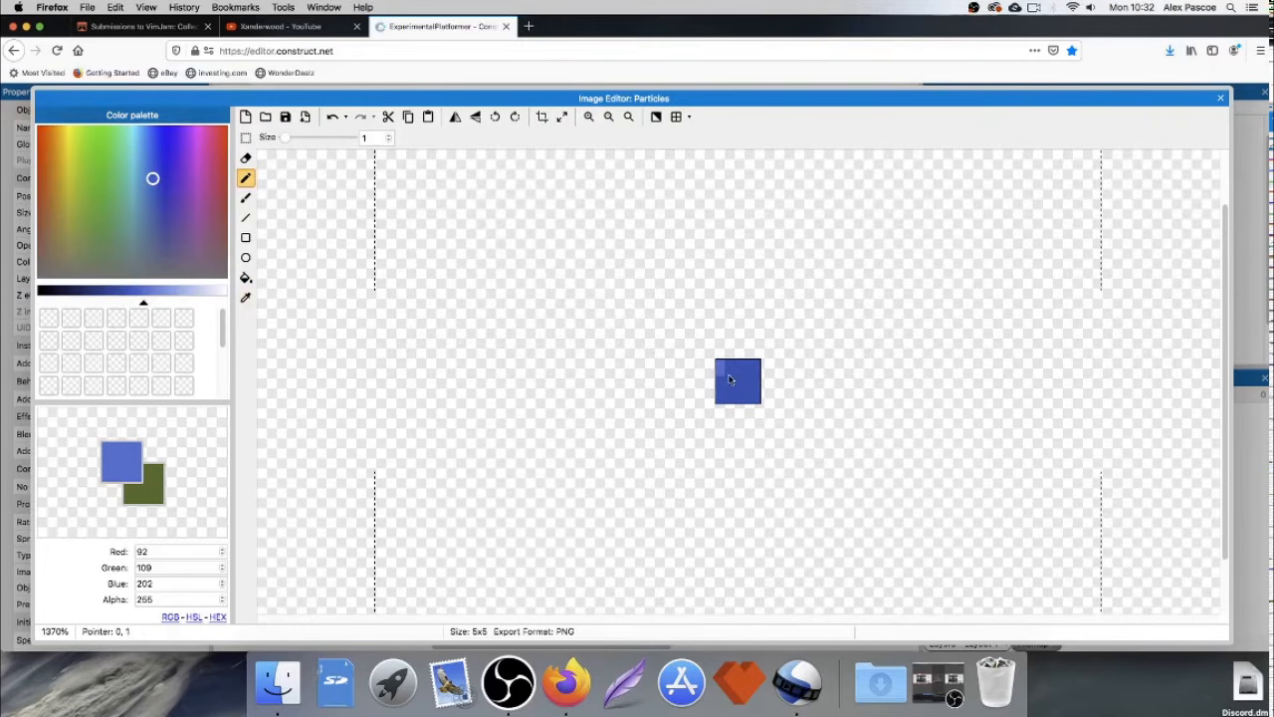
{"action": "left_click", "coordinate": [729, 379]}
{"action": "left_click", "coordinate": [747, 372]}
{"action": "left_click", "coordinate": [756, 398]}
{"action": "left_click", "coordinate": [738, 398]}
{"action": "left_click", "coordinate": [720, 398]}
{"action": "left_click", "coordinate": [1222, 99]}
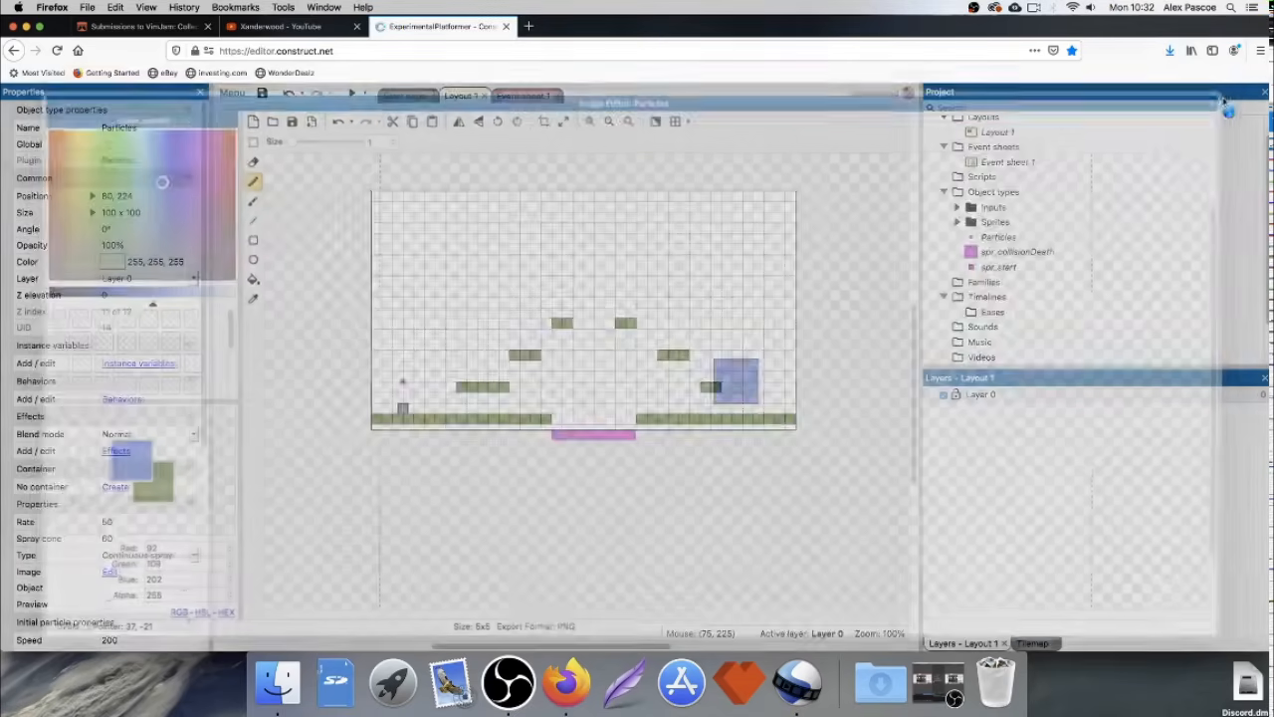
Move the Particles object up near the layout's upper-left corner and turn on its preview.
{"action": "left_click_drag", "start_coordinate": [441, 298], "coordinate": [431, 266]}
{"action": "scroll", "coordinate": [109, 259], "scroll_direction": "down", "scroll_amount": 5}
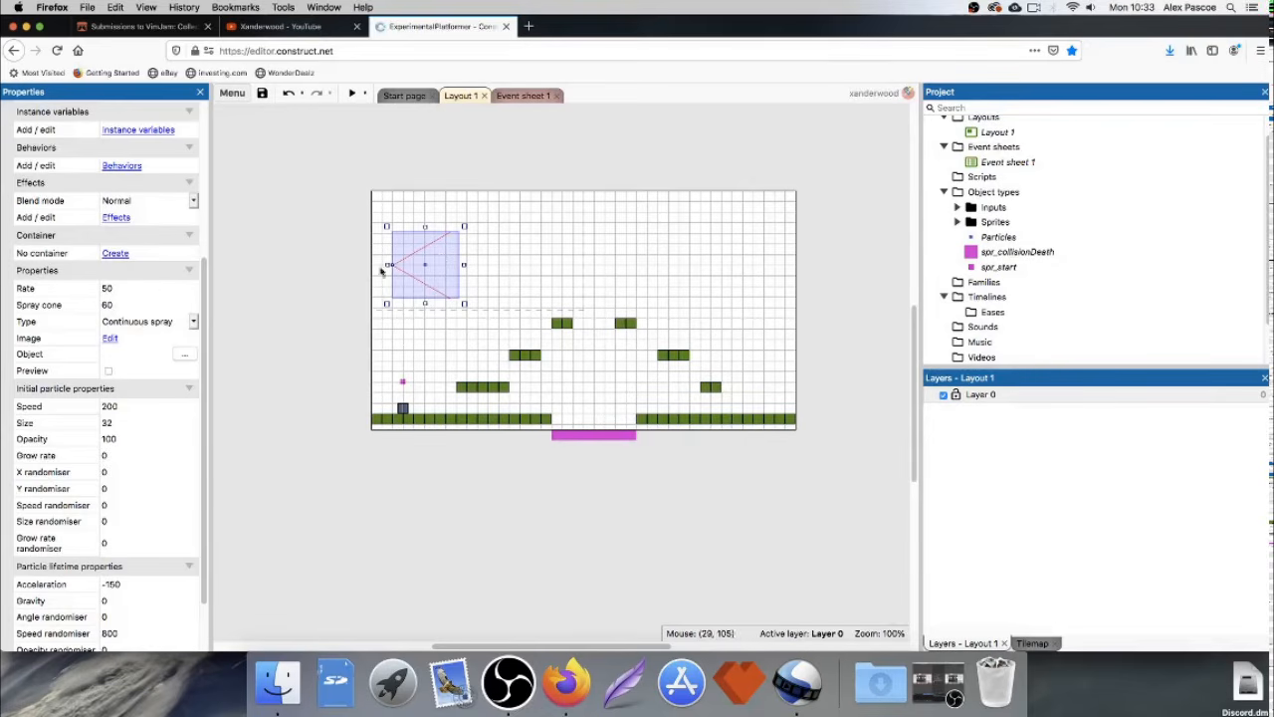
{"action": "left_click", "coordinate": [109, 371]}
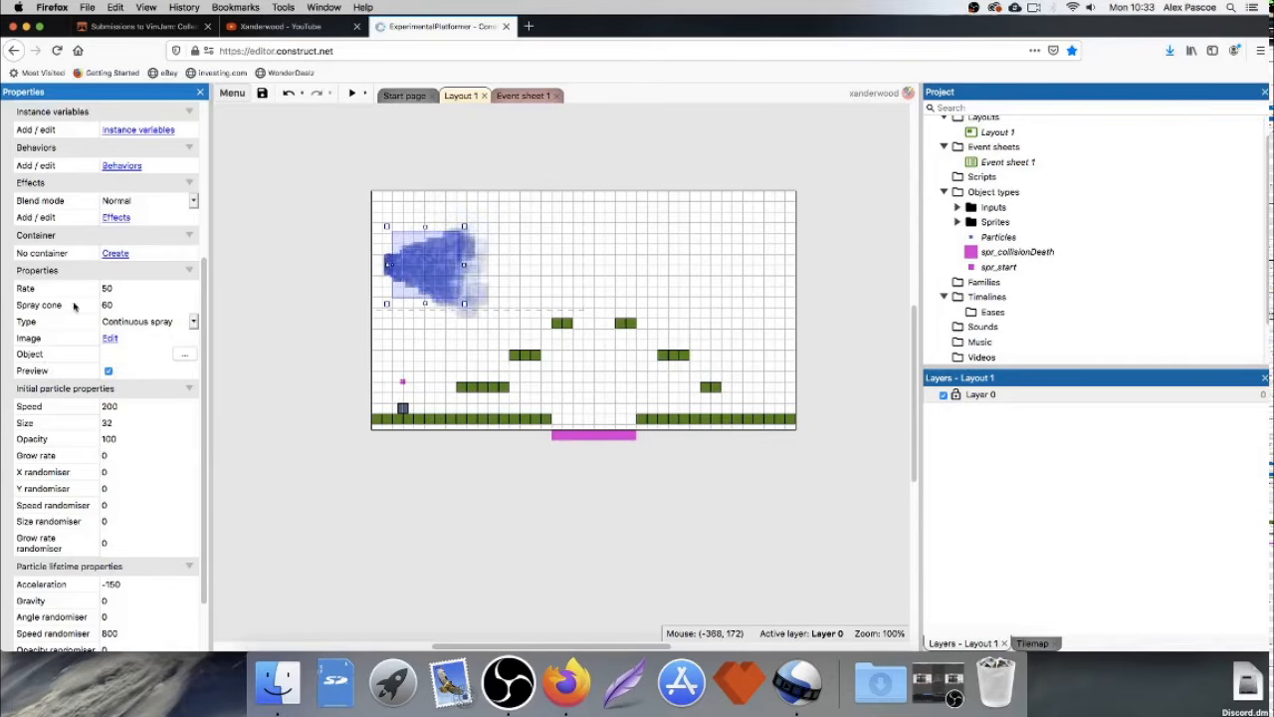
Set the particles' spray cone to 360 and their type to One-shot, and preview the burst.
{"action": "left_click", "coordinate": [124, 303]}
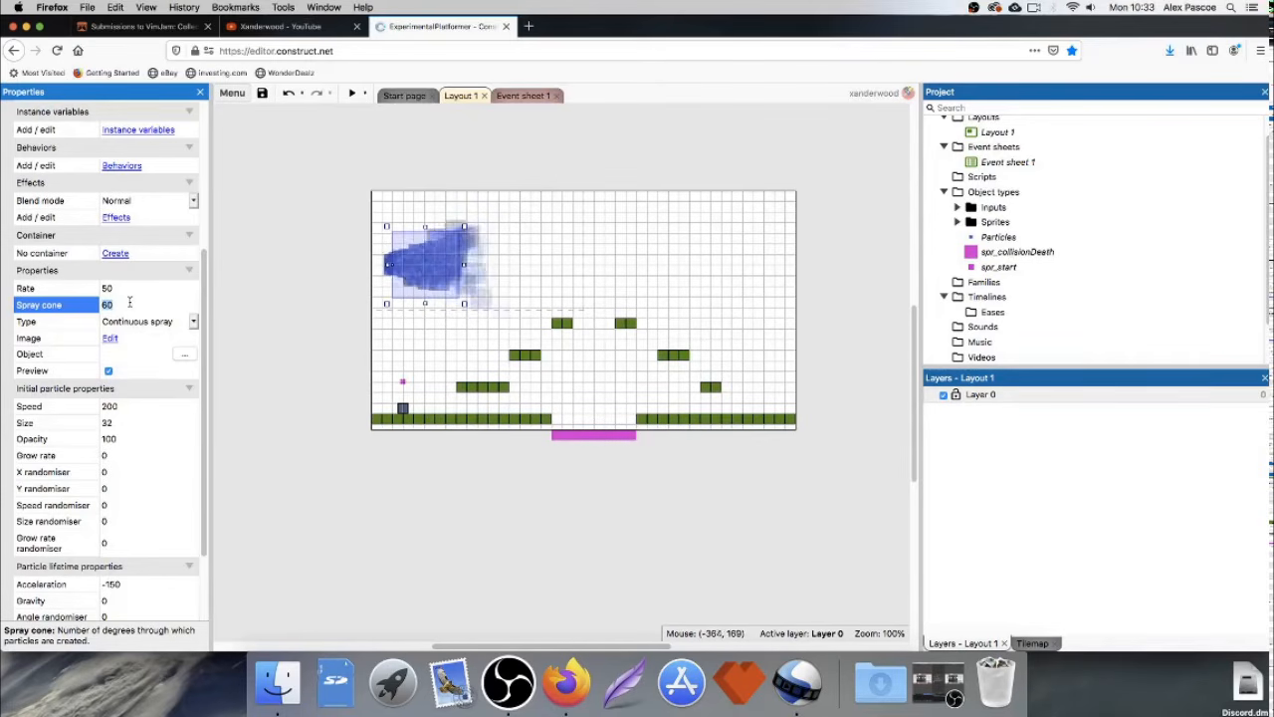
{"action": "type", "text": "360"}
{"action": "key", "text": "Tab"}
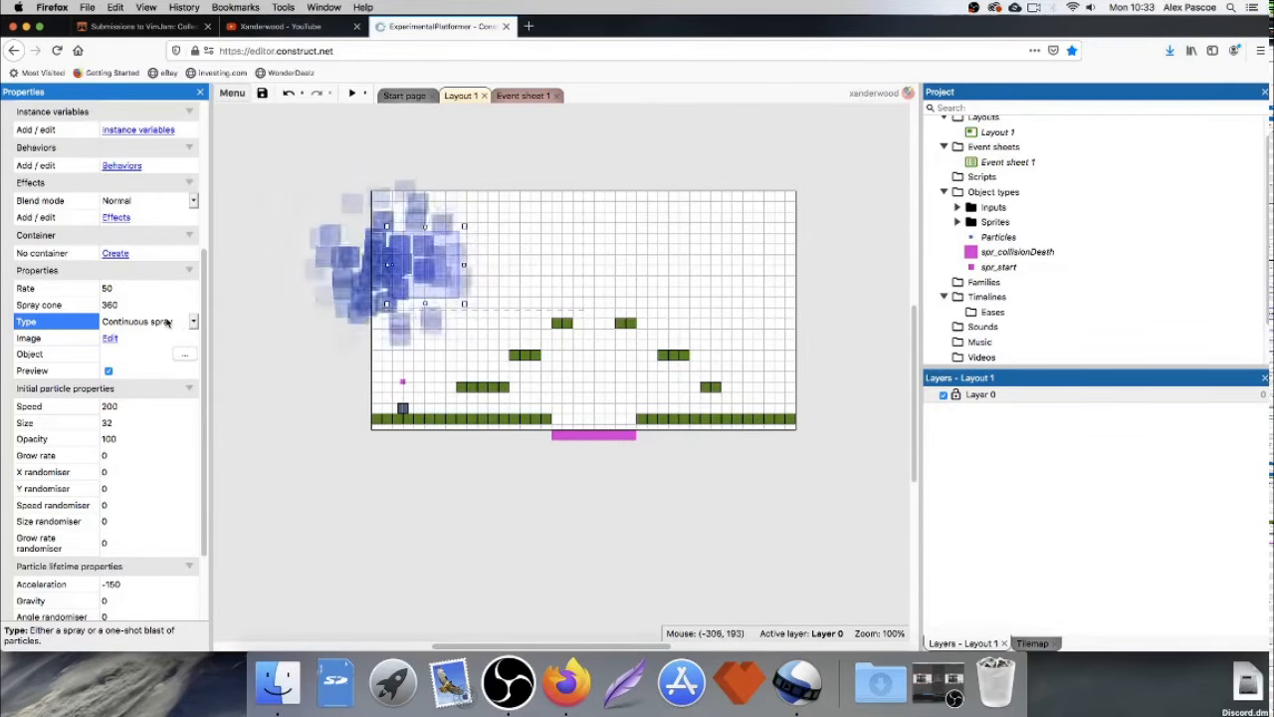
{"action": "left_click", "coordinate": [168, 321]}
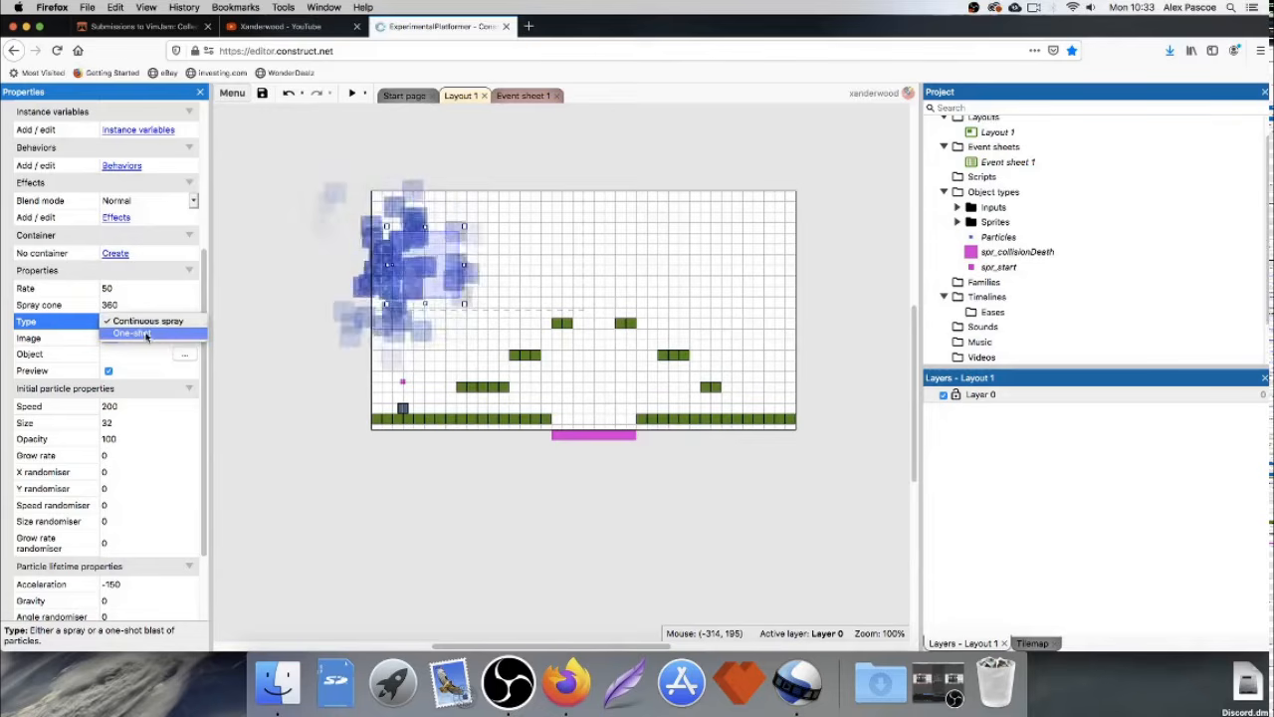
{"action": "left_click", "coordinate": [147, 334]}
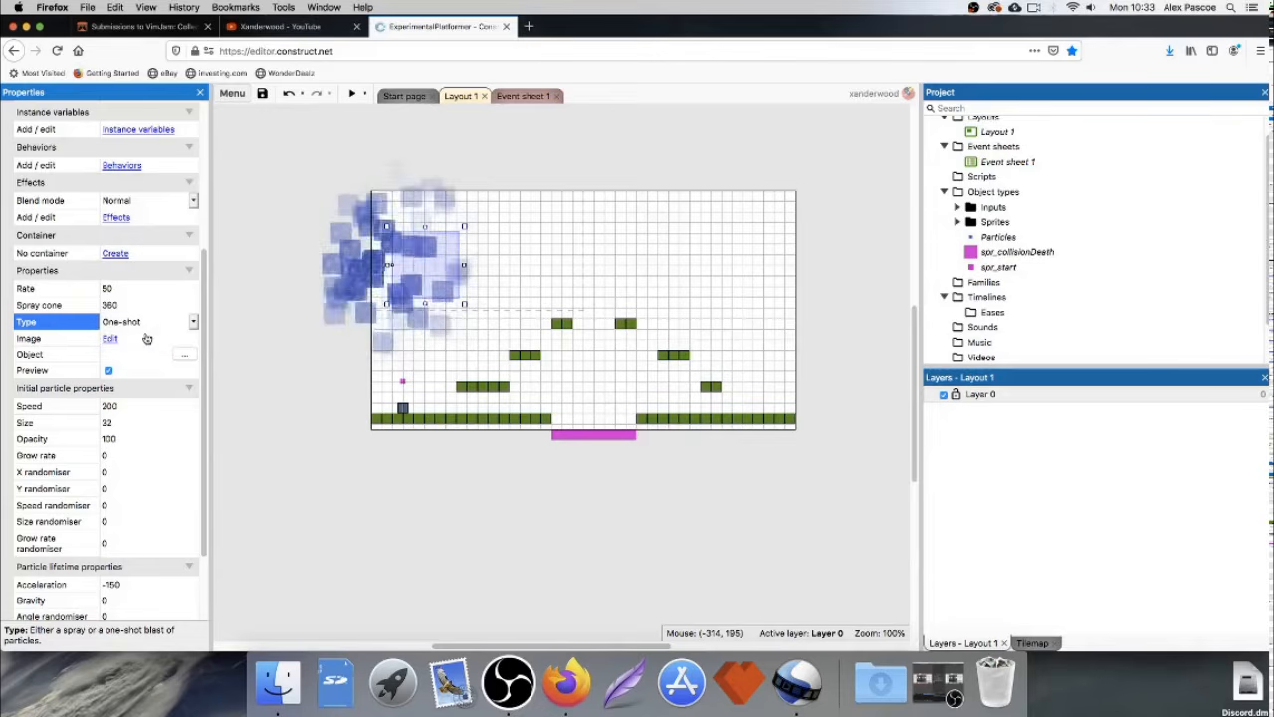
{"action": "left_click", "coordinate": [107, 371]}
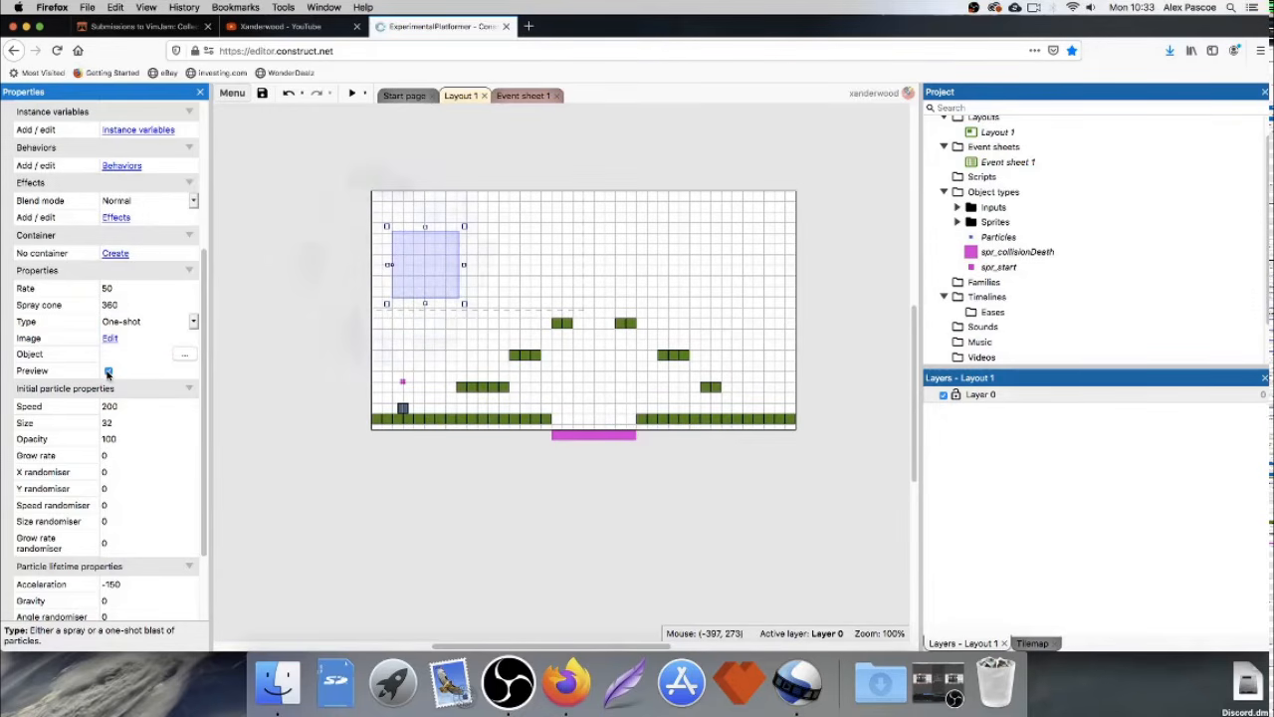
Set the initial particle size to 5 and preview the particles.
{"action": "scroll", "coordinate": [126, 339], "scroll_direction": "down", "scroll_amount": 2}
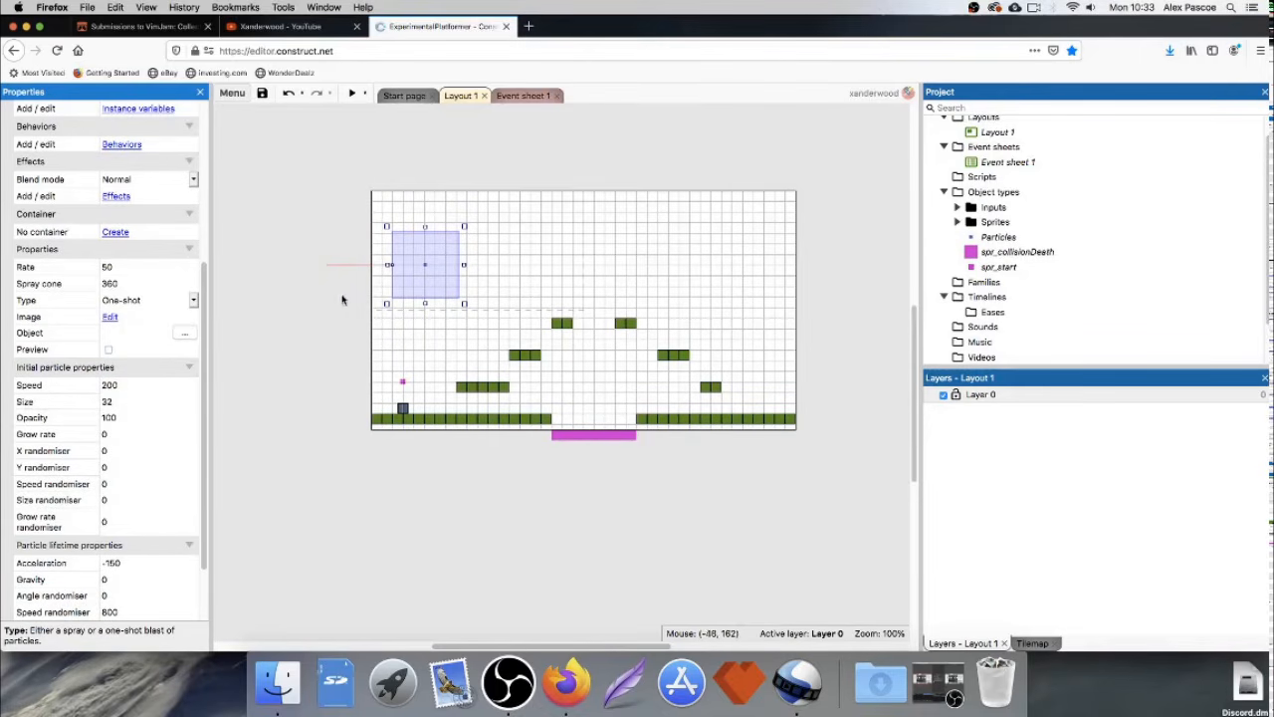
{"action": "left_click", "coordinate": [140, 401]}
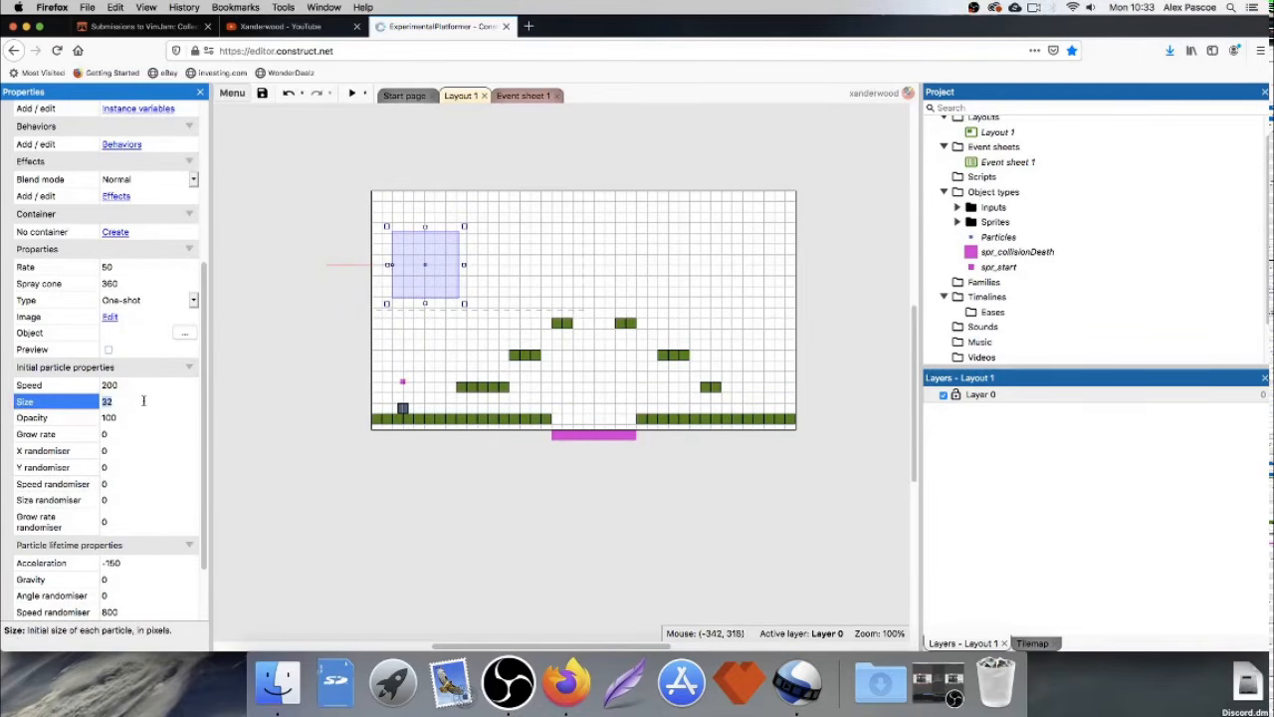
{"action": "type", "text": "5"}
{"action": "left_click", "coordinate": [109, 349]}
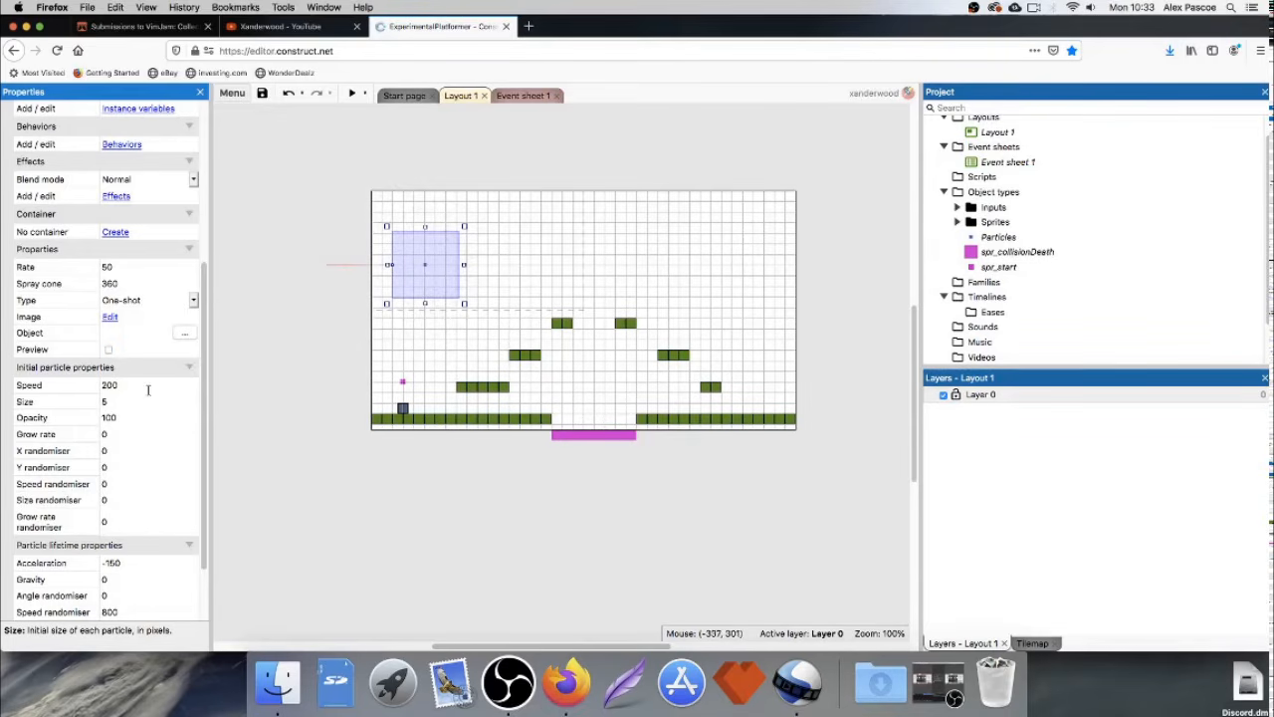
Set the initial particle speed to 100 and preview the burst.
{"action": "left_click", "coordinate": [70, 386]}
{"action": "type", "text": "1"}
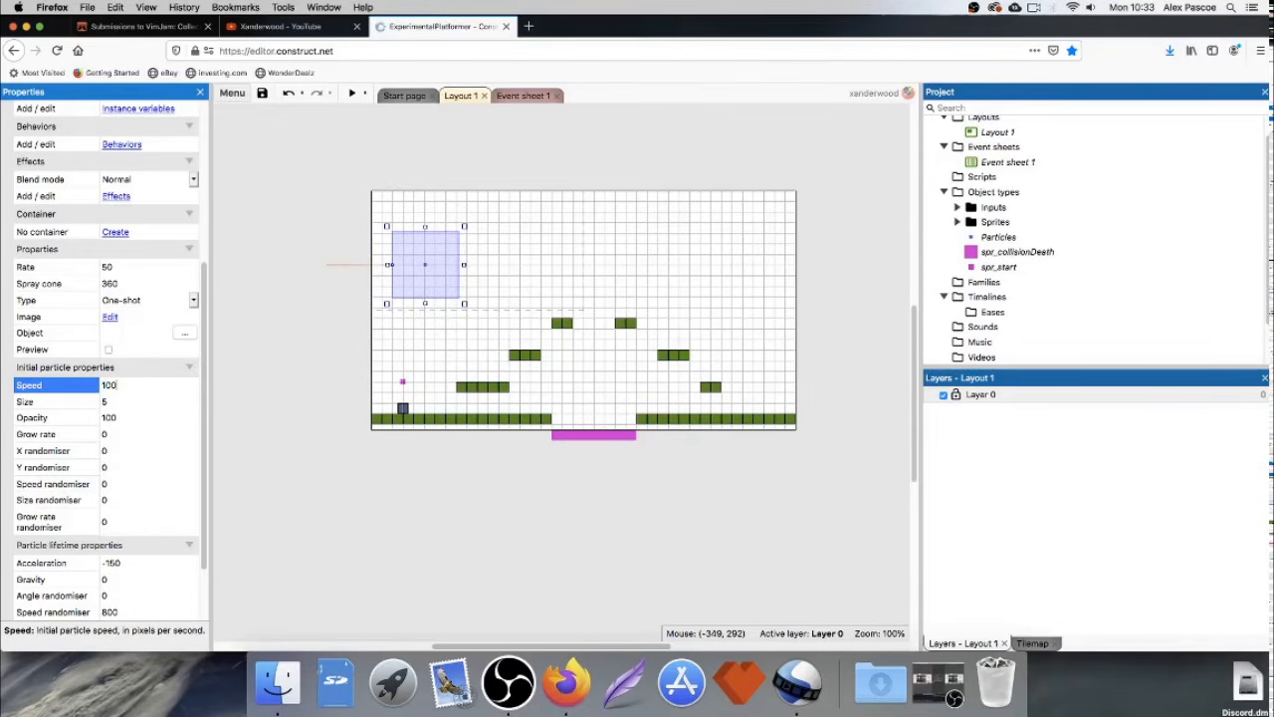
{"action": "left_click", "coordinate": [108, 349]}
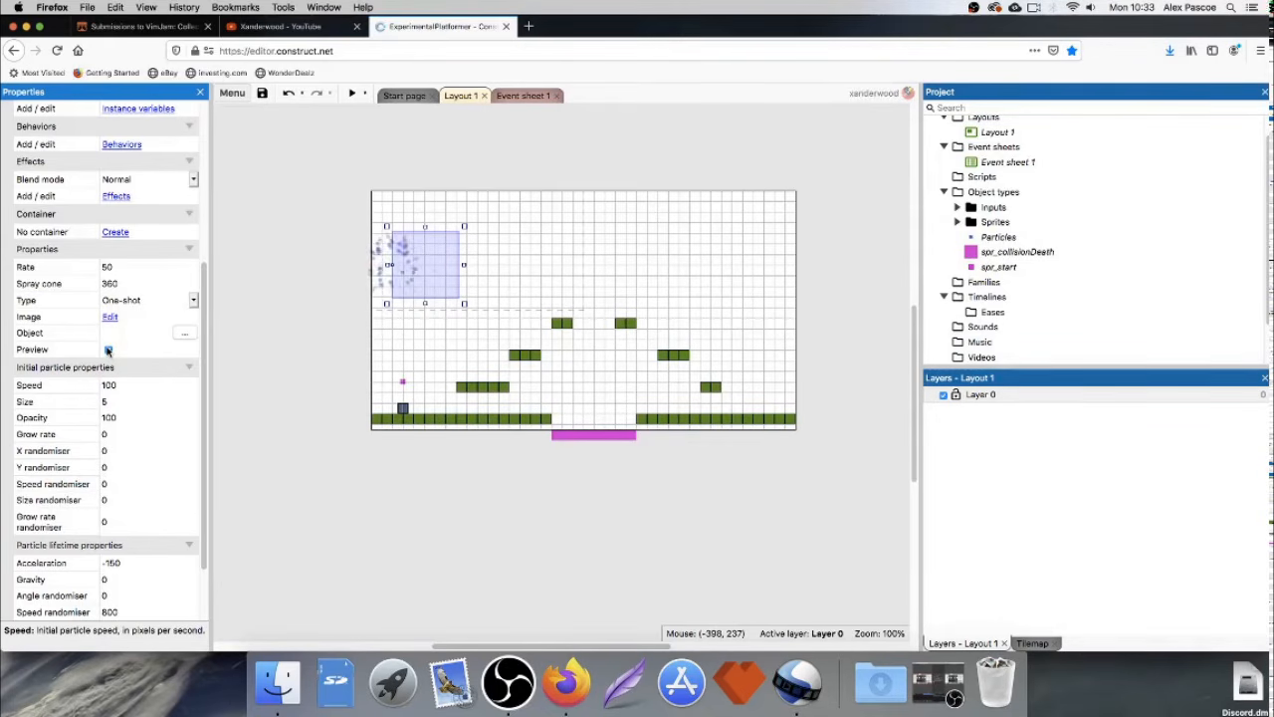
{"action": "left_click", "coordinate": [108, 349]}
Set the particles' lifetime acceleration to 0 and preview the effect.
{"action": "scroll", "coordinate": [121, 378], "scroll_direction": "down", "scroll_amount": 3}
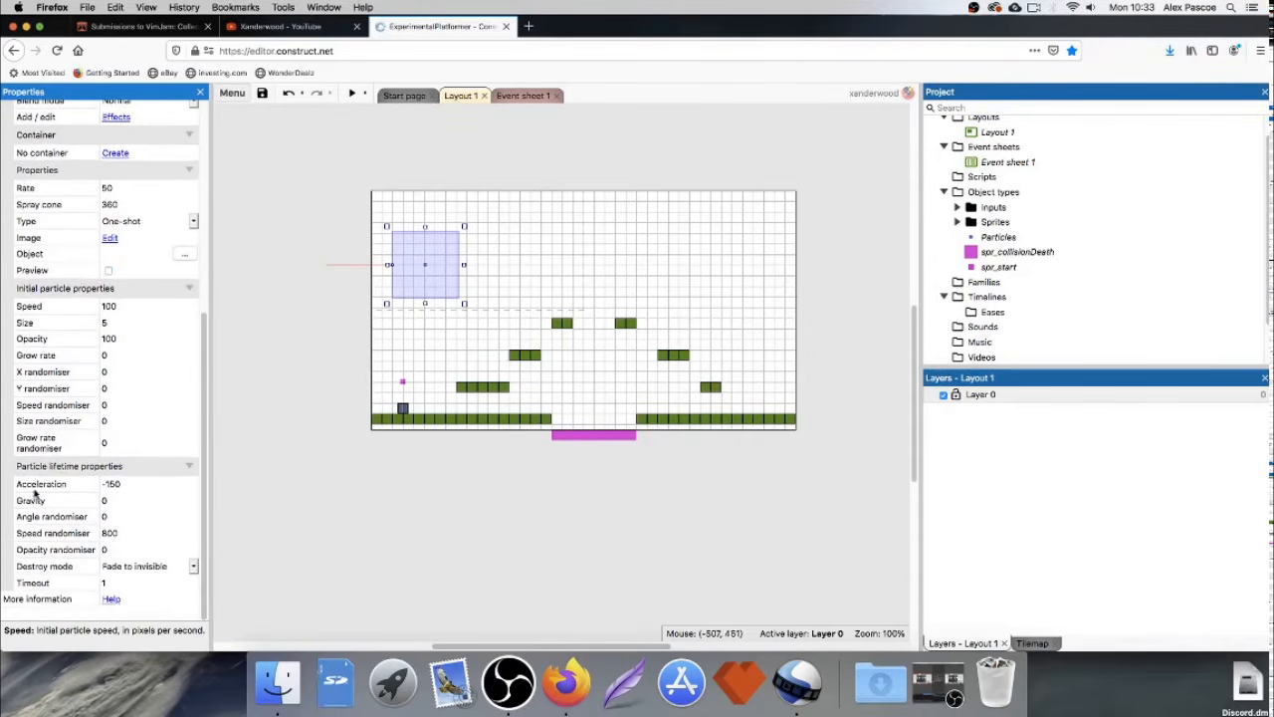
{"action": "left_click", "coordinate": [117, 484]}
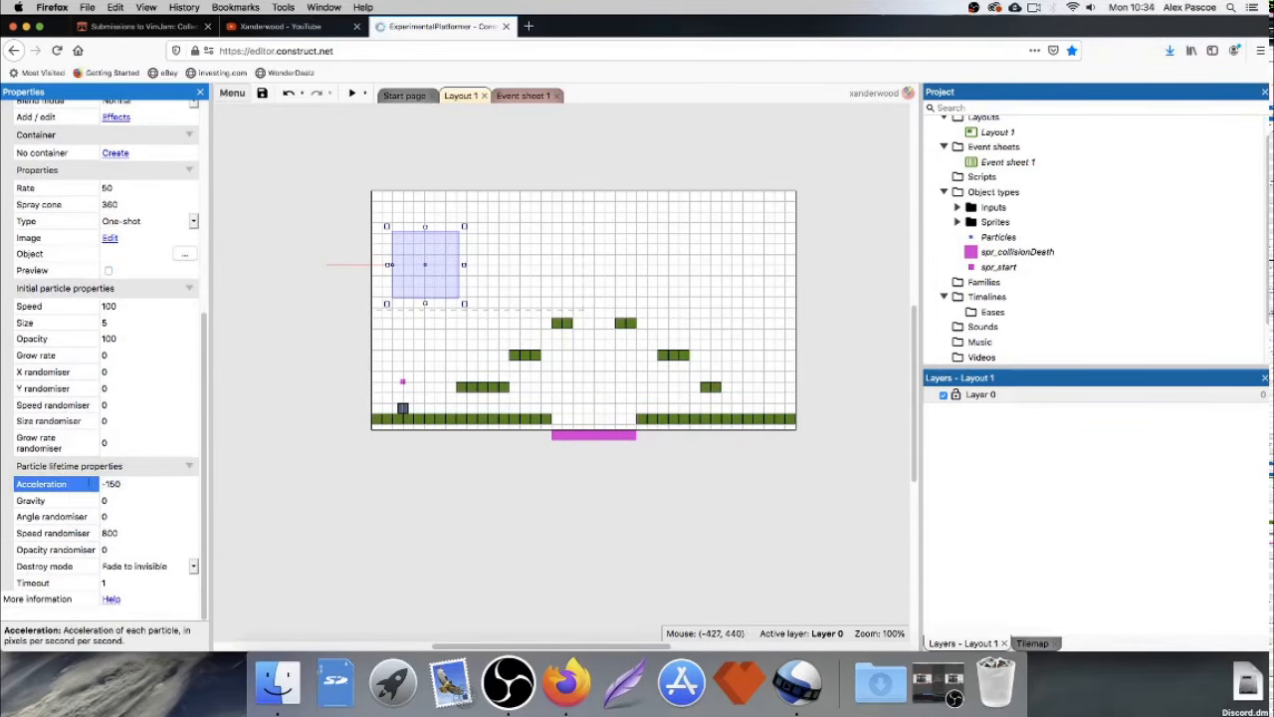
{"action": "type", "text": "0"}
{"action": "key", "text": "Return"}
{"action": "left_click", "coordinate": [108, 270]}
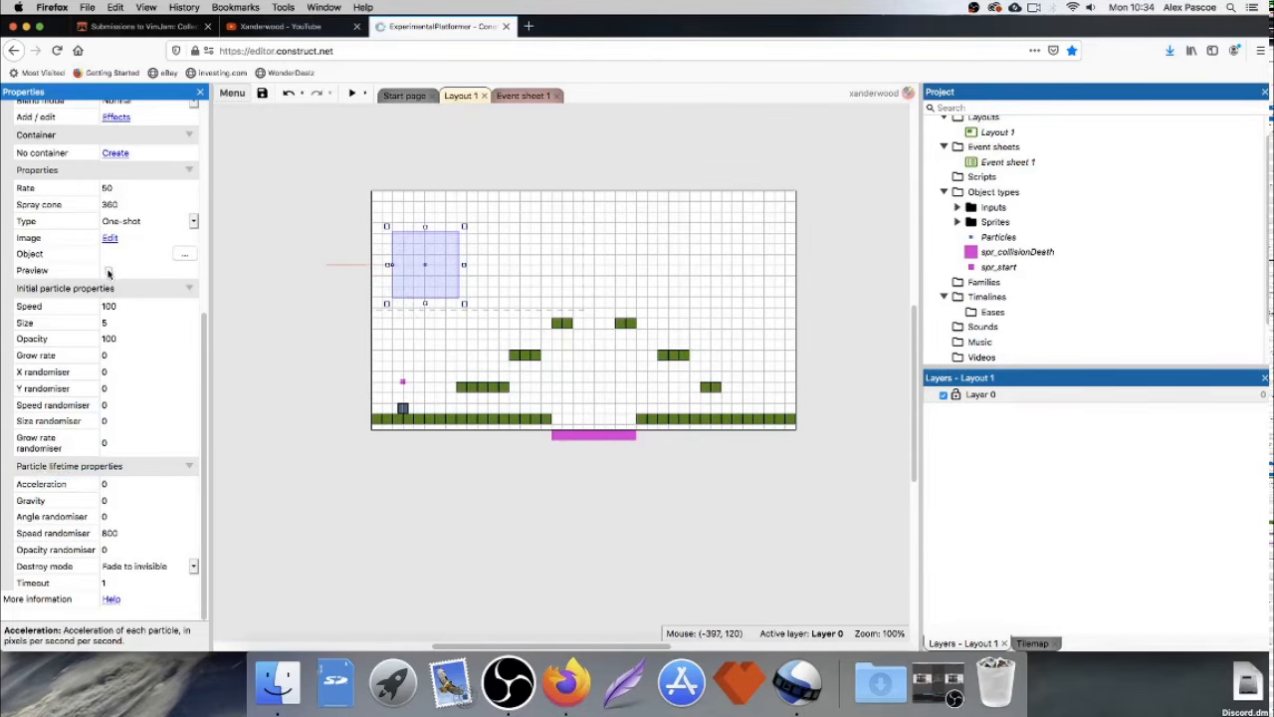
Switch the particles' destroy mode to Timeout expired and back to Fade to invisible.
{"action": "left_click", "coordinate": [147, 566]}
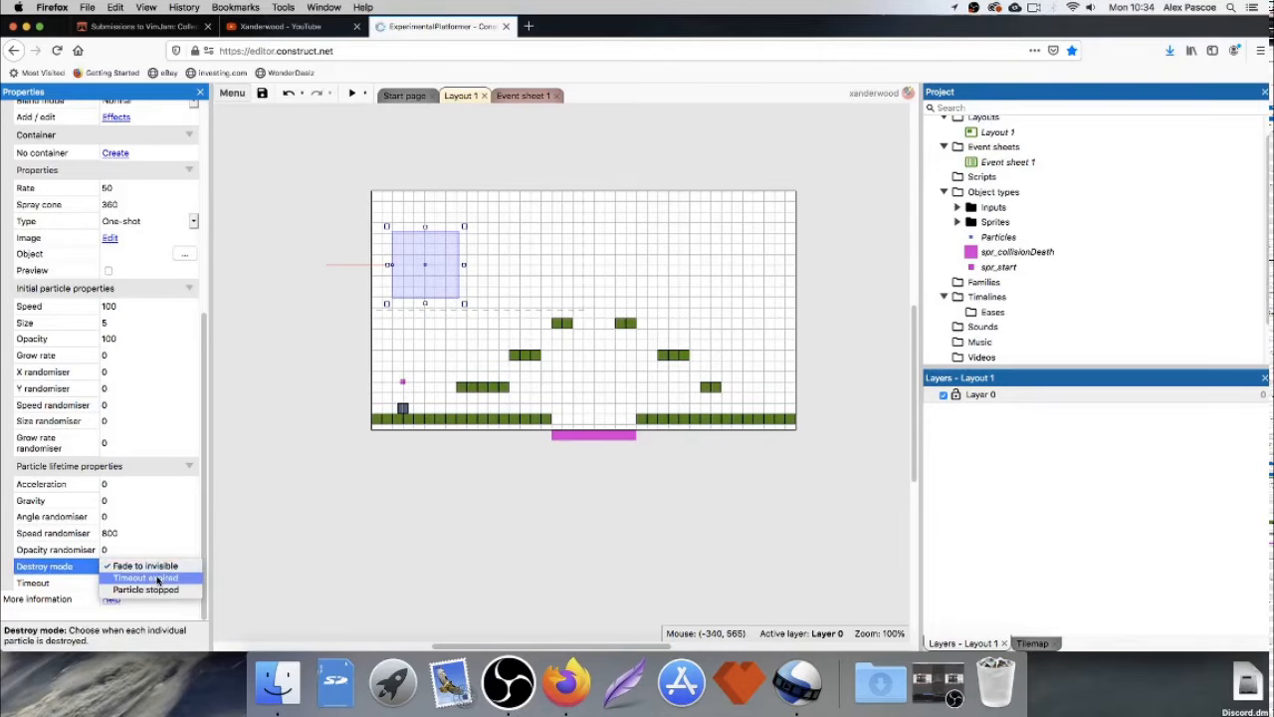
{"action": "left_click", "coordinate": [157, 578]}
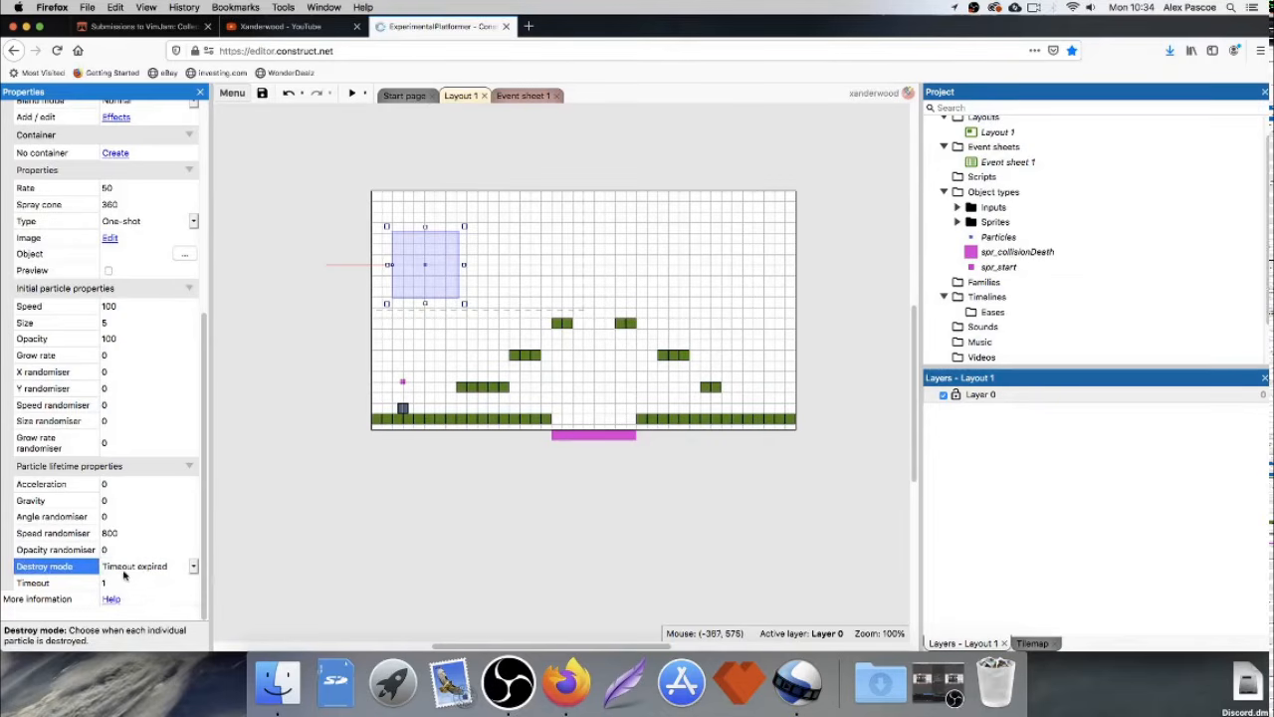
{"action": "left_click", "coordinate": [74, 588]}
{"action": "left_click", "coordinate": [135, 567]}
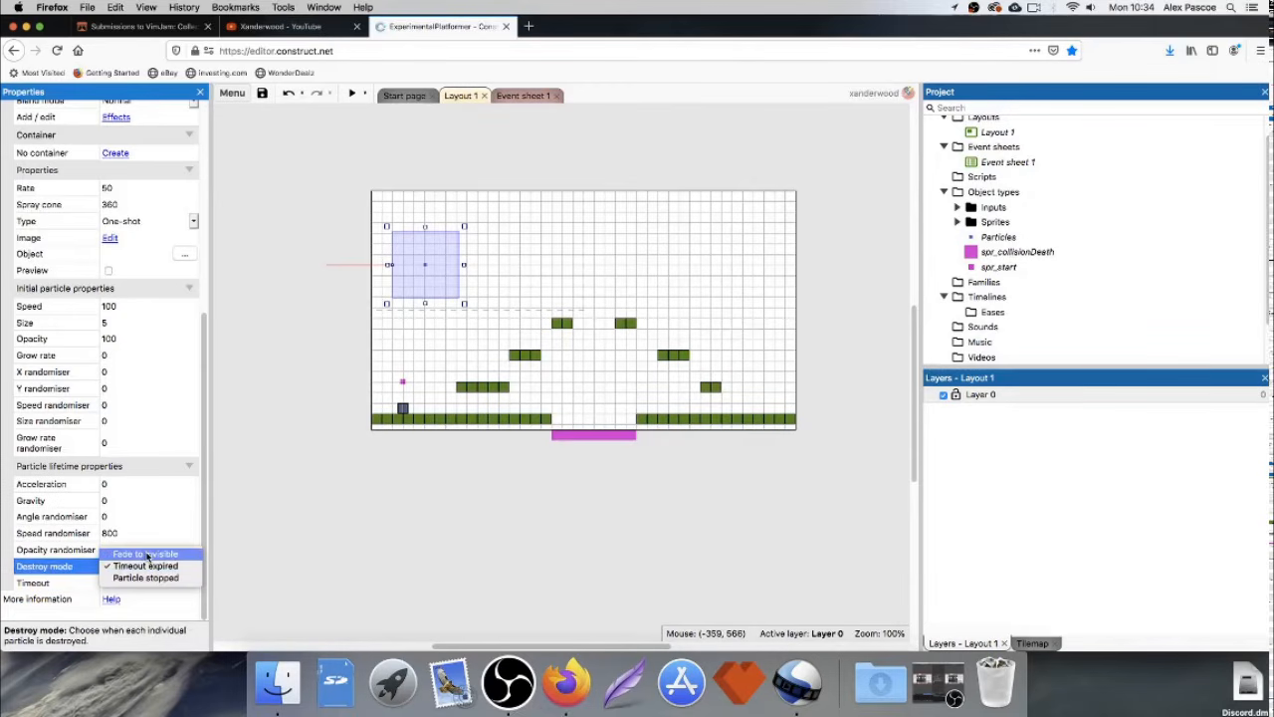
{"action": "left_click", "coordinate": [147, 554]}
Set the particles' timeout to 0.5 and their destroy mode to Timeout expired, and preview the effect.
{"action": "left_click", "coordinate": [118, 585]}
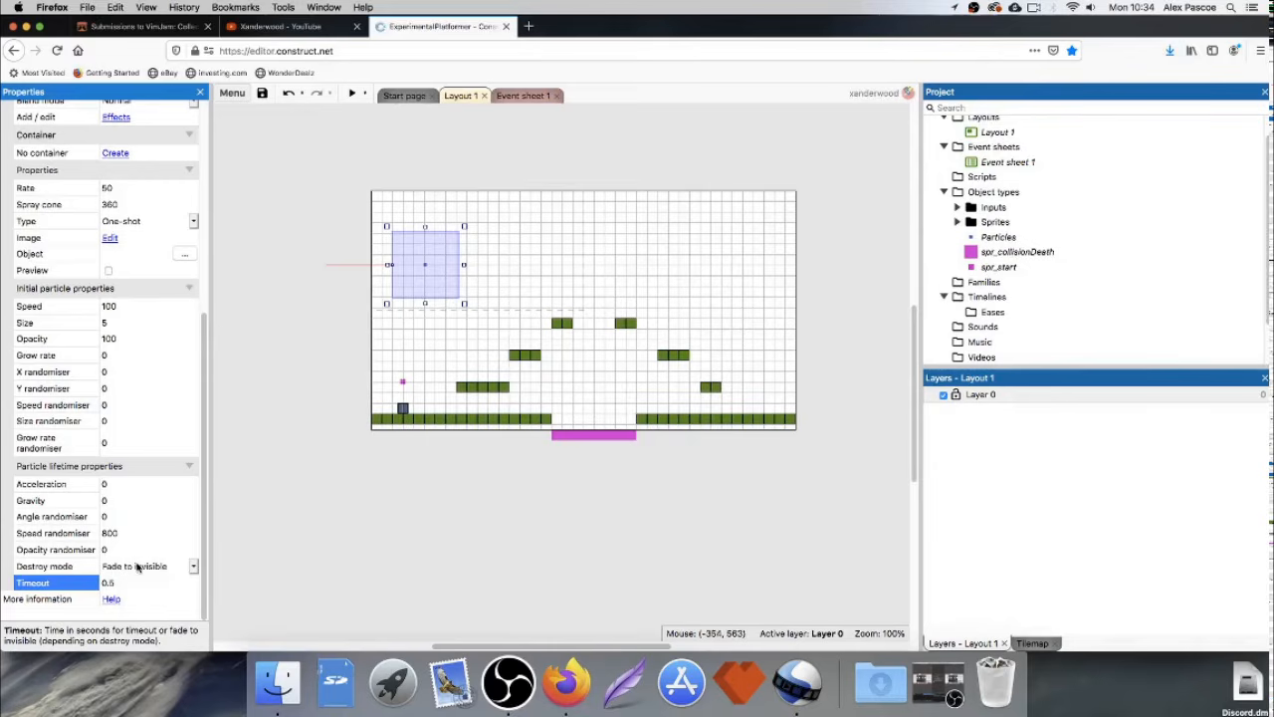
{"action": "left_click", "coordinate": [146, 569]}
{"action": "left_click", "coordinate": [149, 568]}
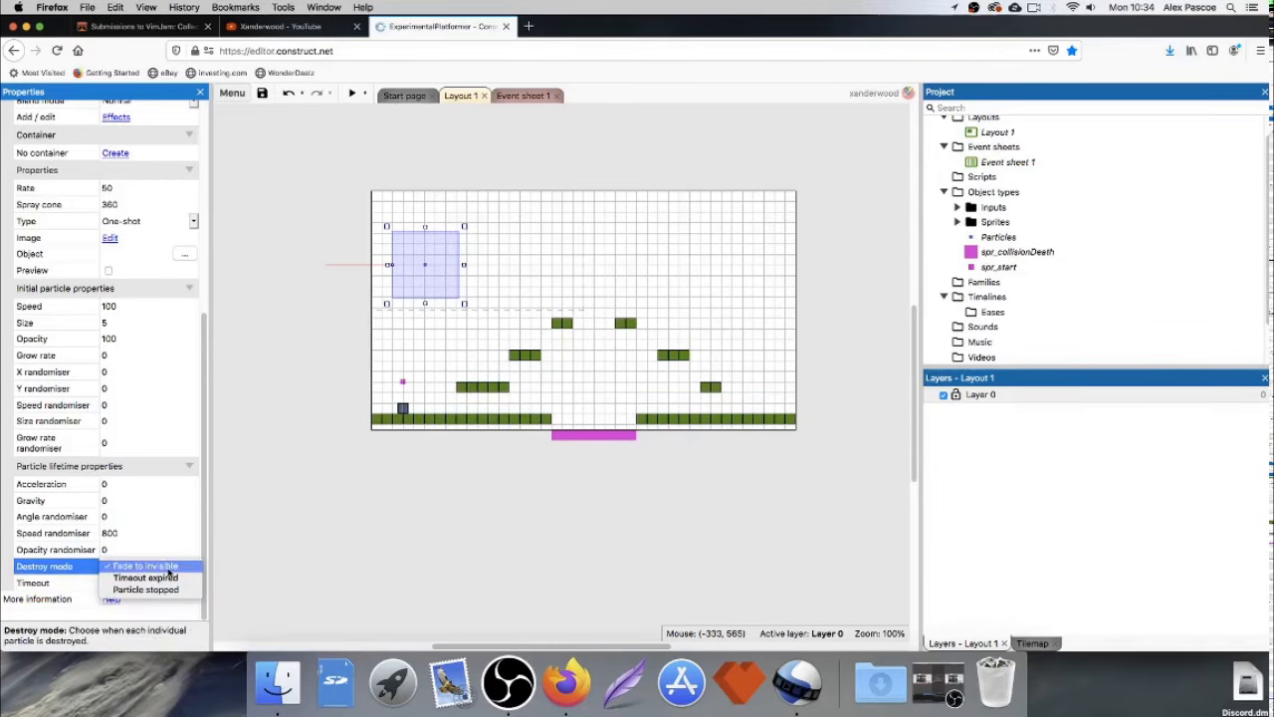
{"action": "left_click", "coordinate": [160, 579]}
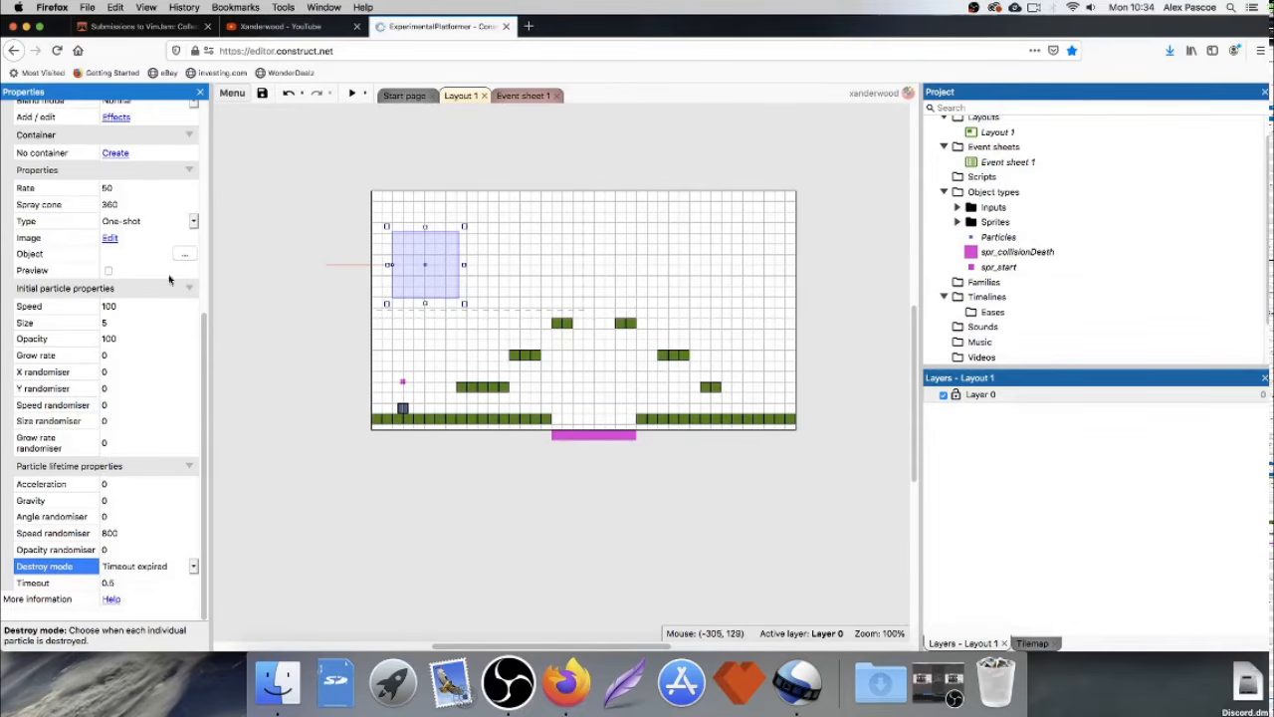
{"action": "left_click", "coordinate": [108, 272]}
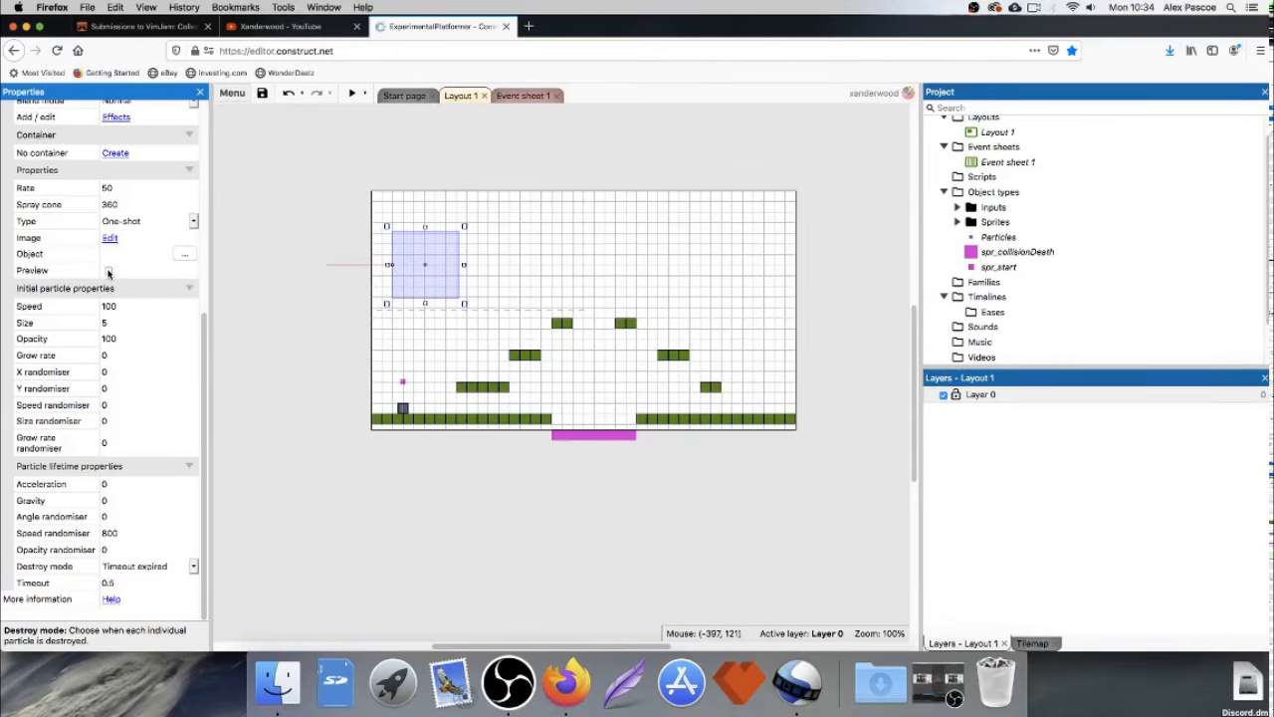
Keep the particles' destroy mode at Timeout expired, set their timeout to 1, and preview the effect.
{"action": "left_click", "coordinate": [154, 568]}
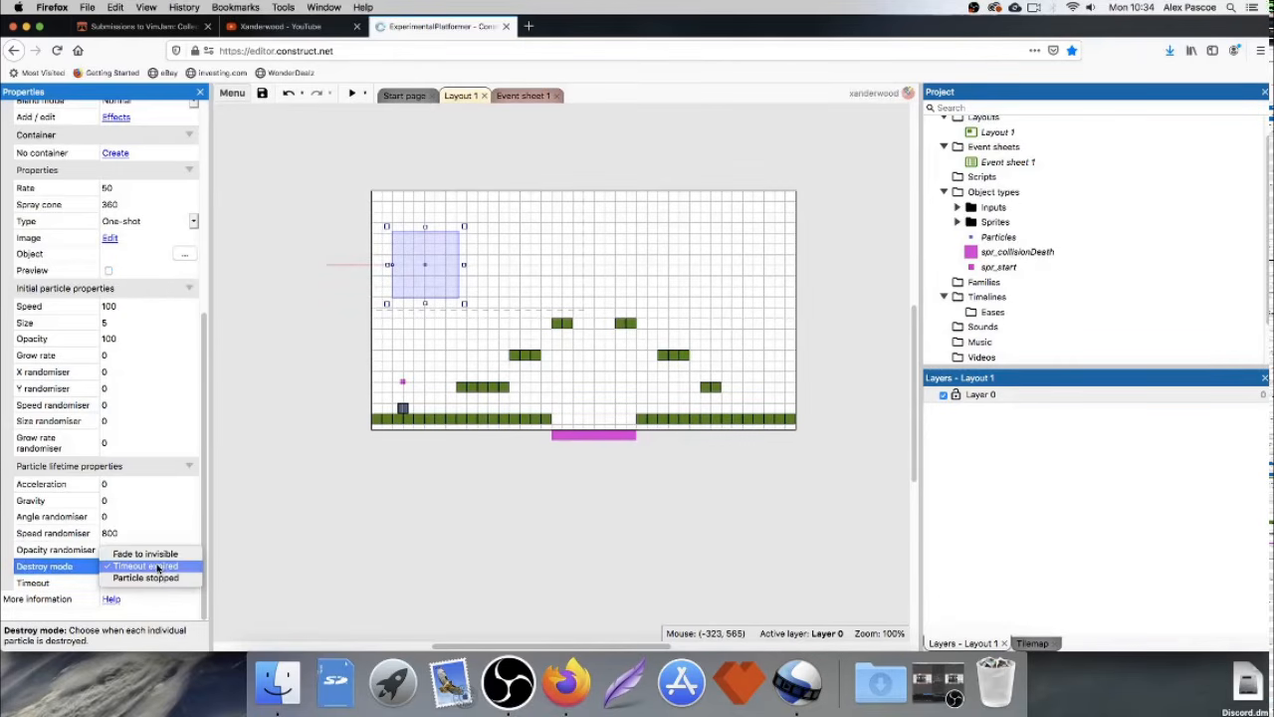
{"action": "left_click", "coordinate": [157, 566]}
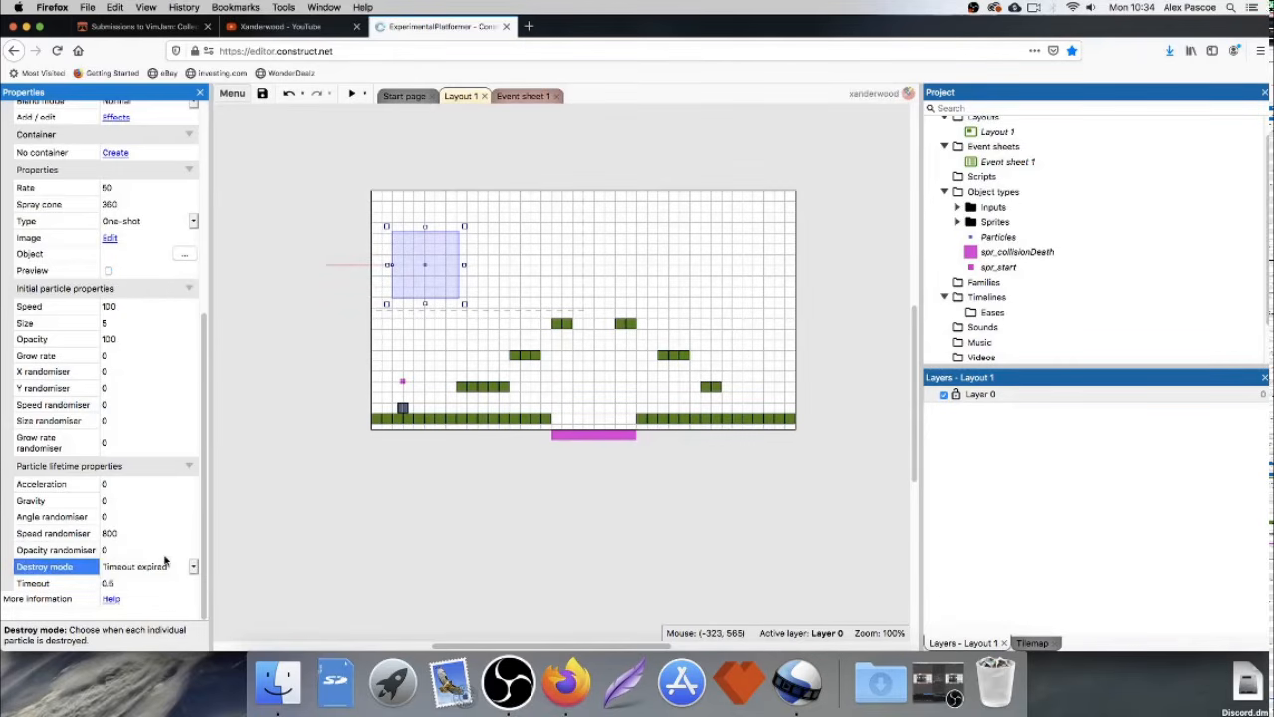
{"action": "left_click", "coordinate": [121, 583]}
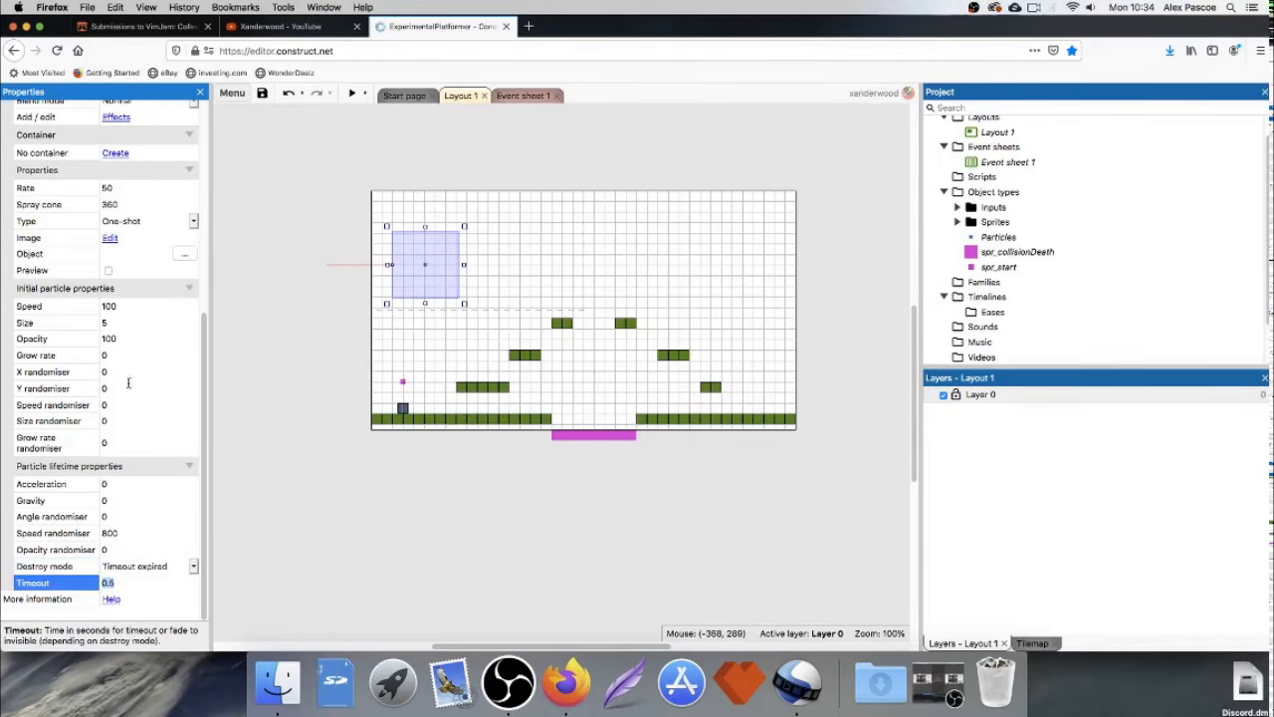
{"action": "type", "text": "1"}
{"action": "left_click", "coordinate": [109, 271]}
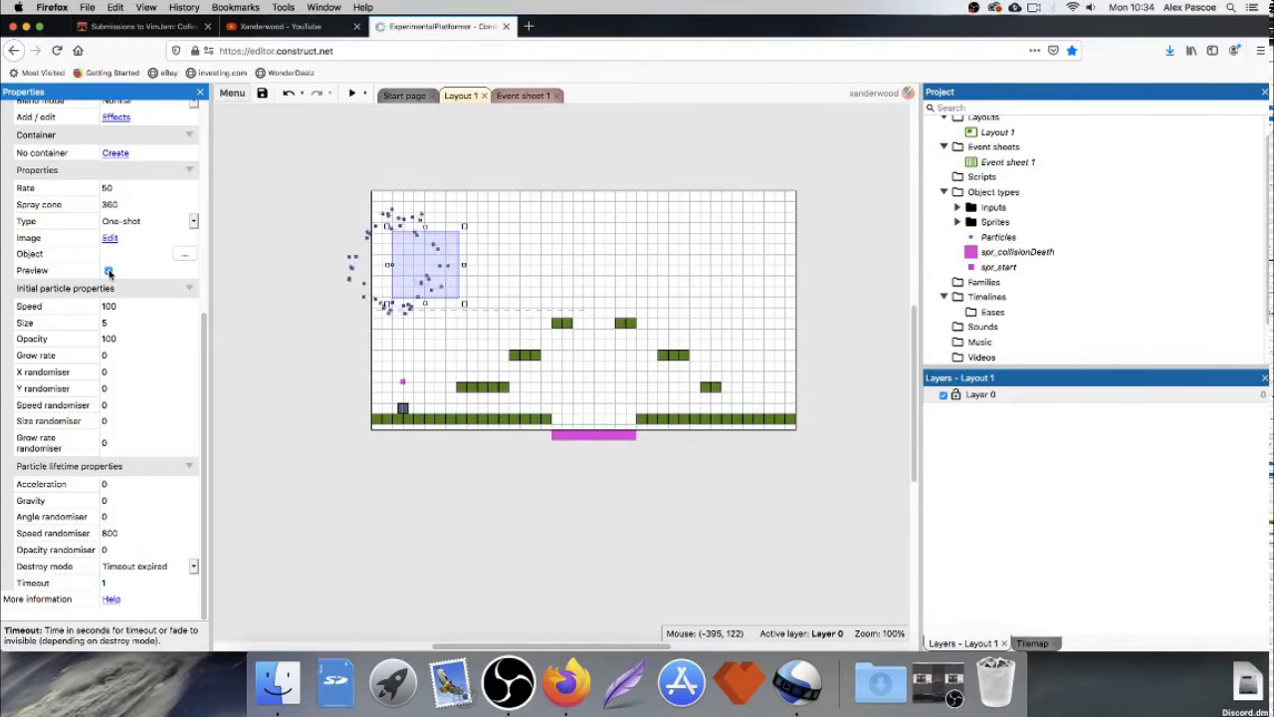
Set the particles' destroy mode to Fade to invisible and their timeout to 0.5, and preview the effect.
{"action": "left_click", "coordinate": [170, 566]}
{"action": "left_click", "coordinate": [139, 551]}
{"action": "left_click", "coordinate": [130, 585]}
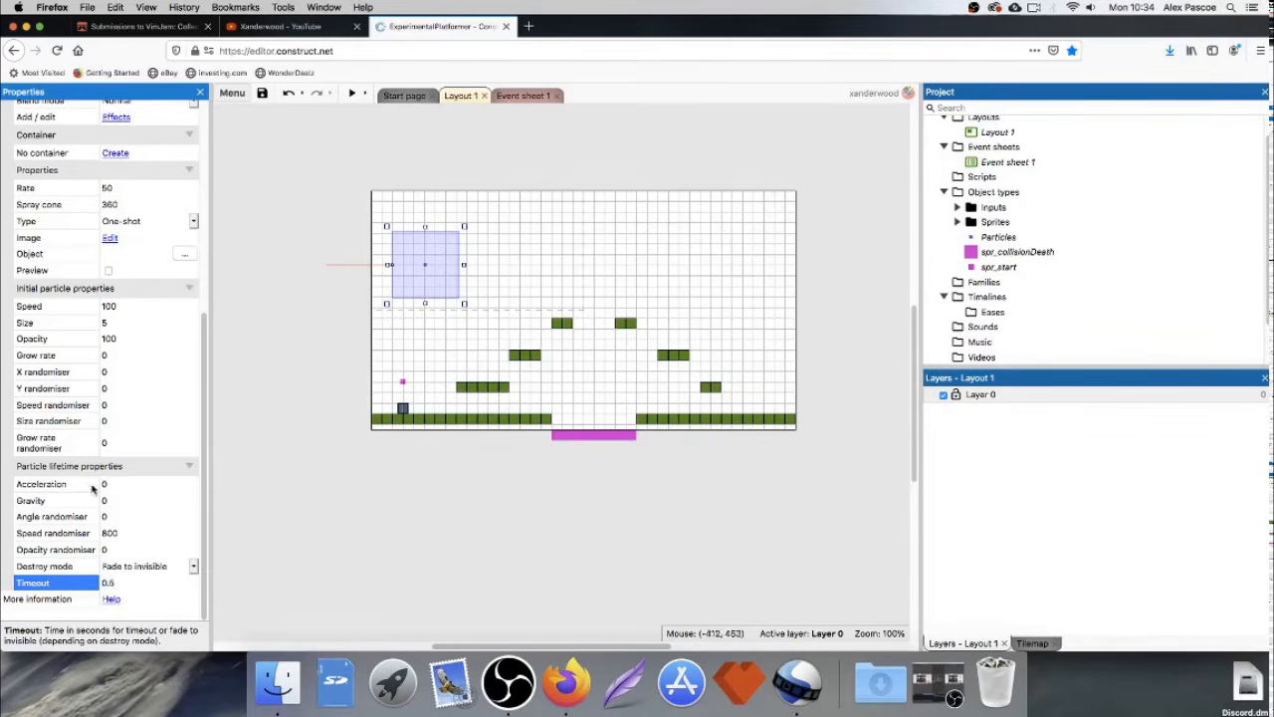
{"action": "left_click", "coordinate": [109, 271]}
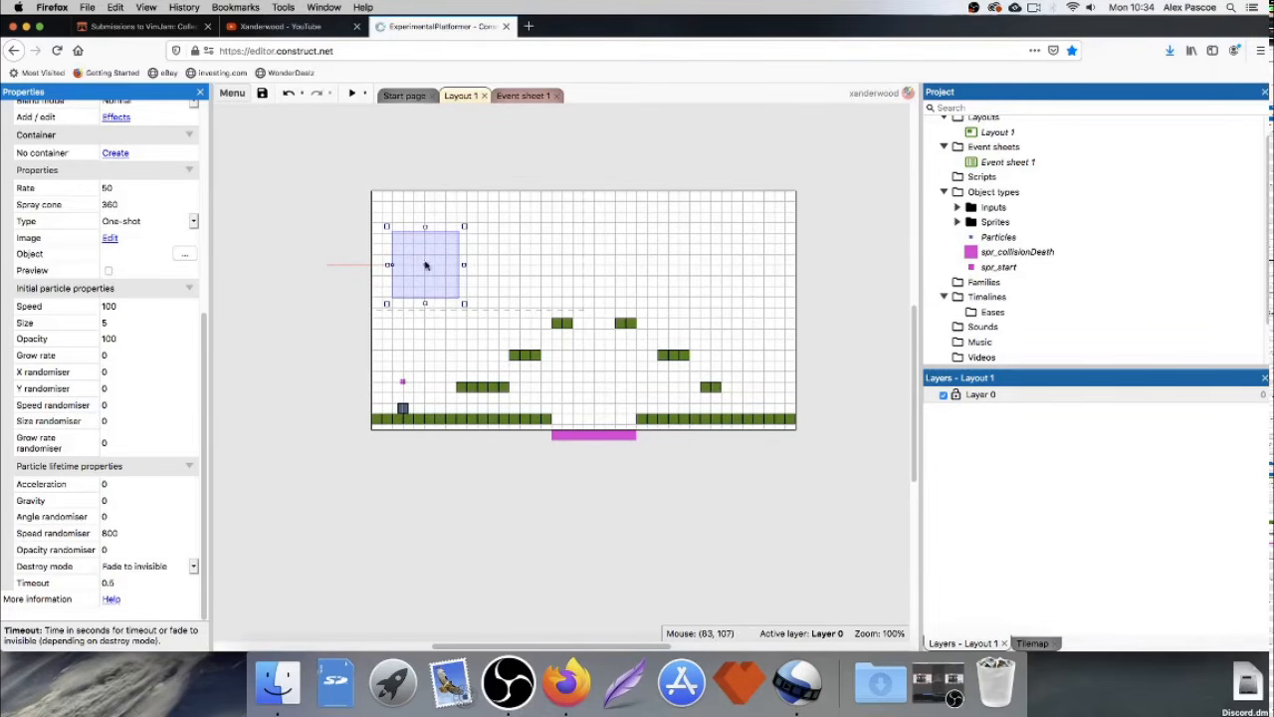
Move the particles object out of the playable area to position 0, 448, just below the layout.
{"action": "left_click_drag", "start_coordinate": [423, 266], "coordinate": [400, 499]}
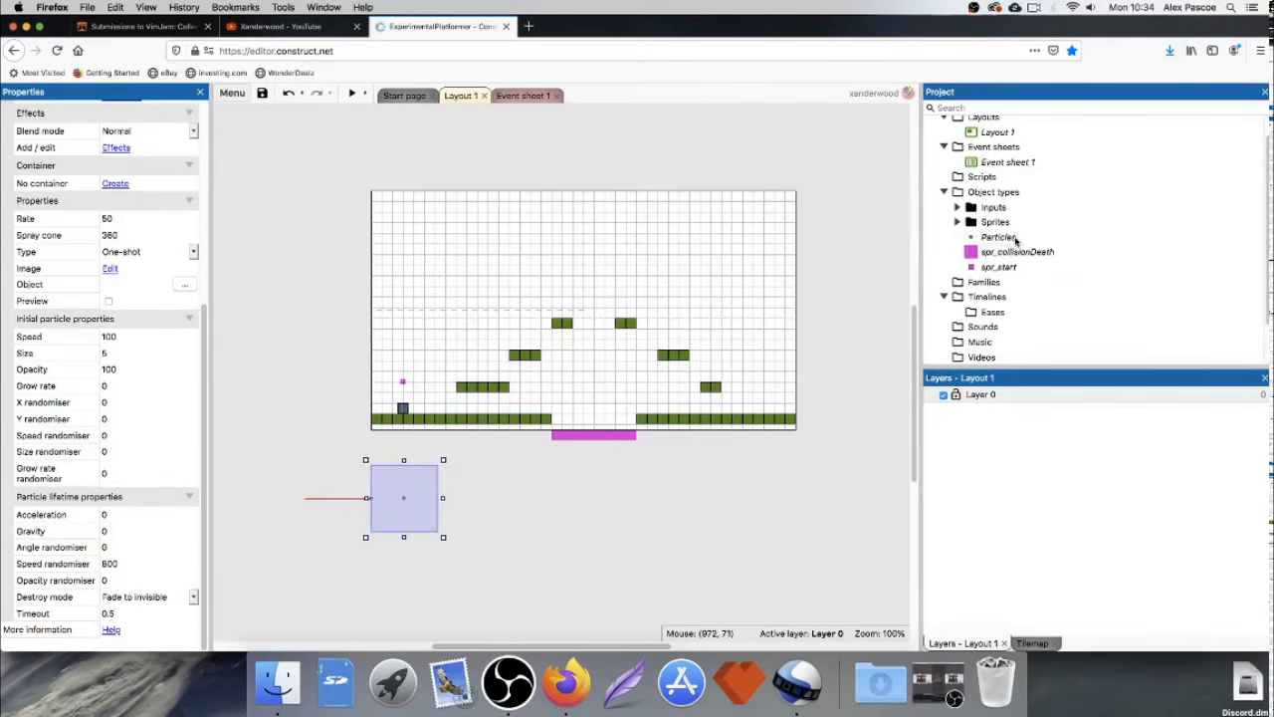
{"action": "scroll", "coordinate": [999, 197], "scroll_direction": "up", "scroll_amount": 2}
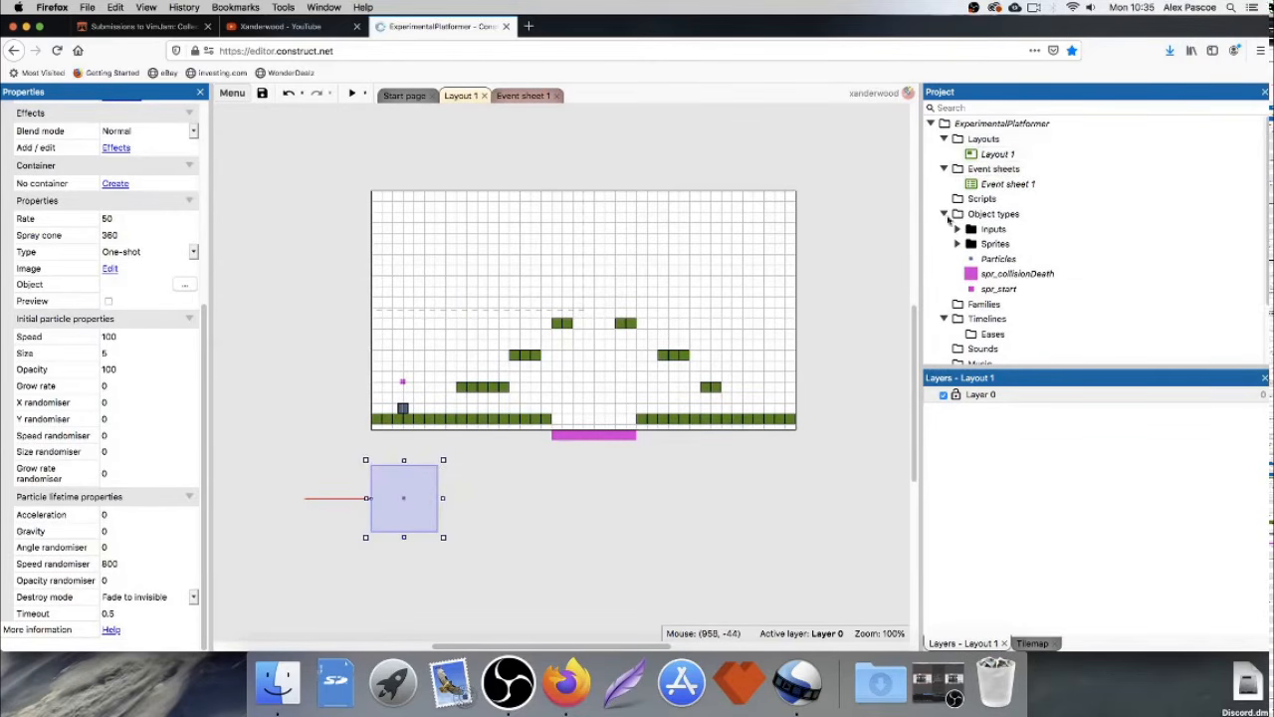
{"action": "left_click", "coordinate": [502, 500]}
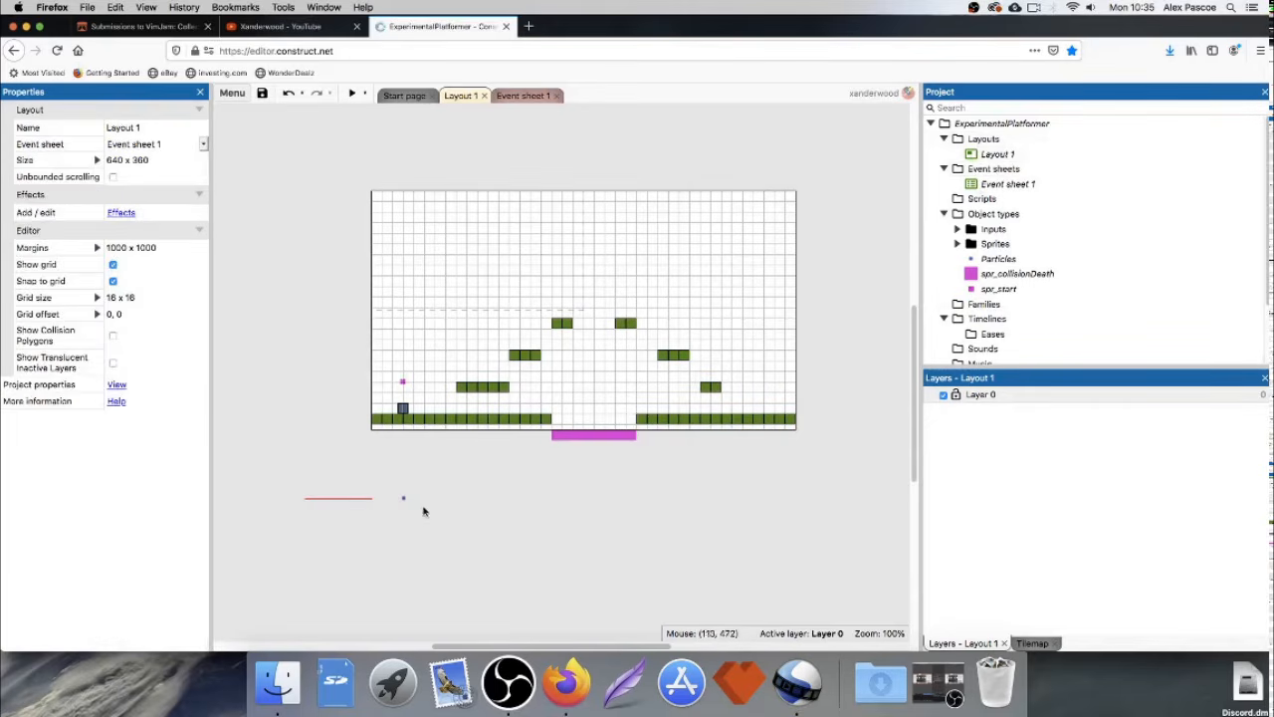
{"action": "left_click", "coordinate": [416, 511]}
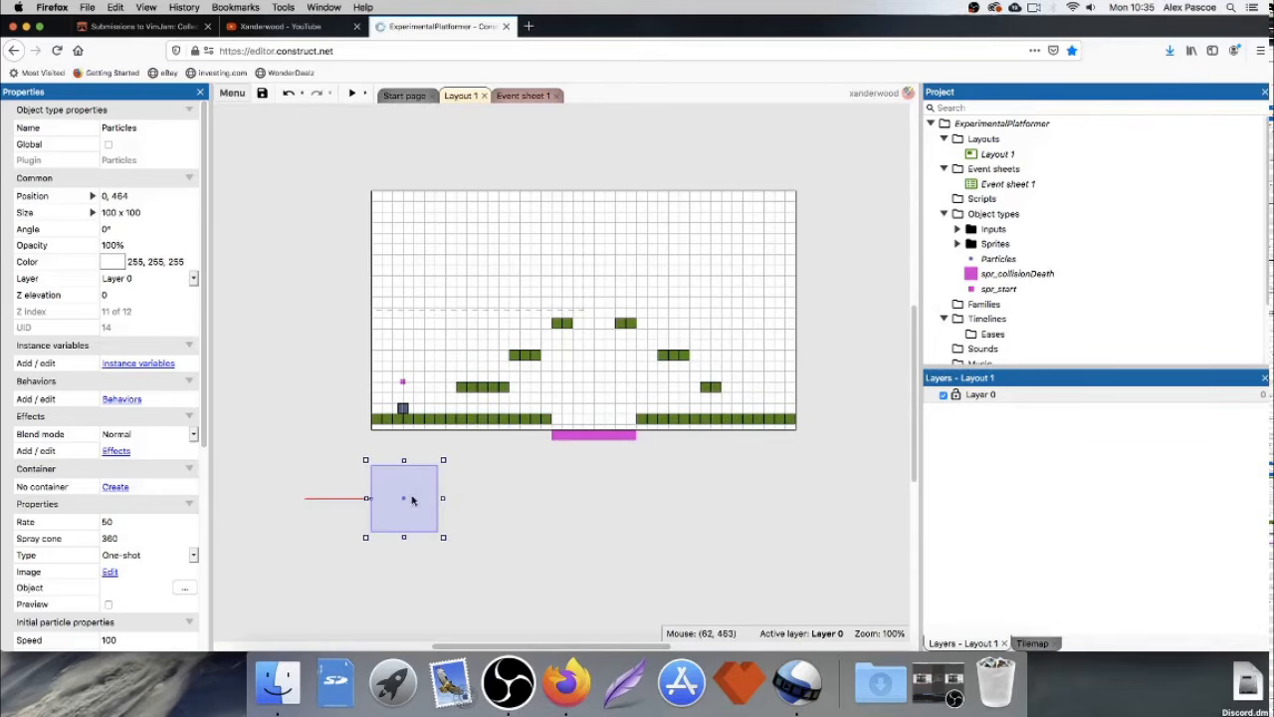
{"action": "left_click_drag", "start_coordinate": [408, 492], "coordinate": [409, 484]}
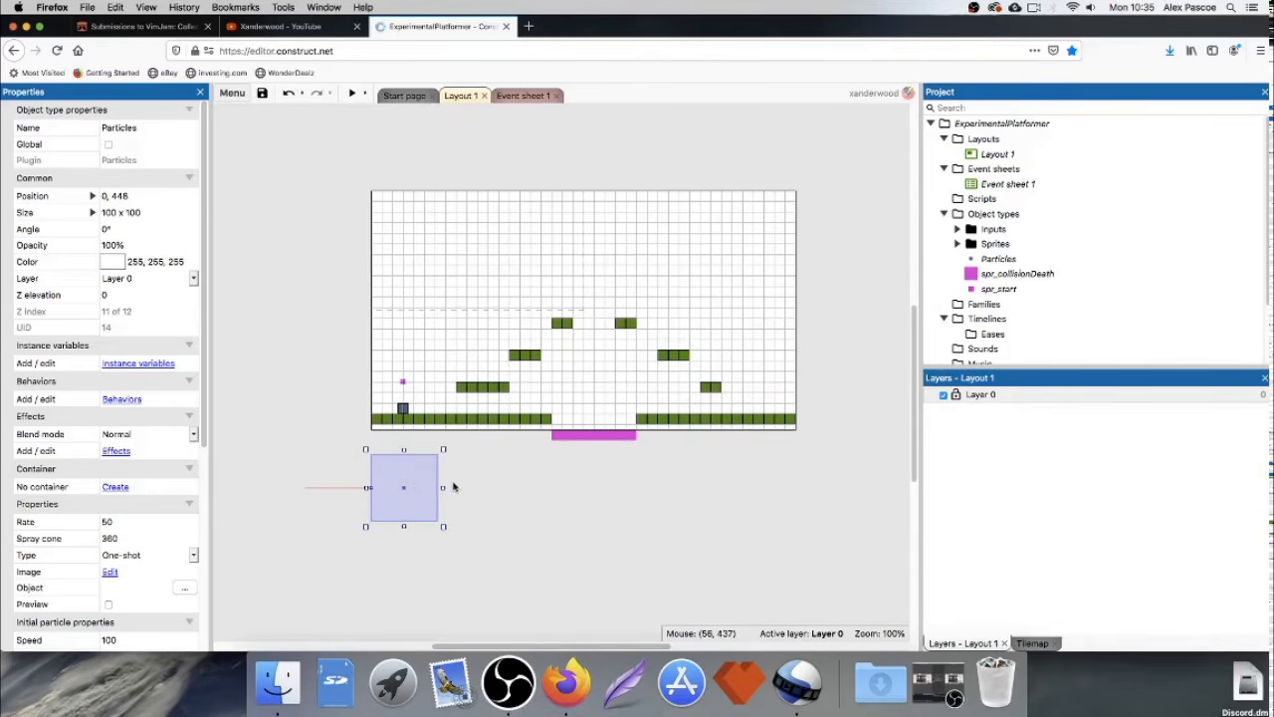
{"action": "scroll", "coordinate": [391, 500], "scroll_direction": "up", "scroll_amount": 1}
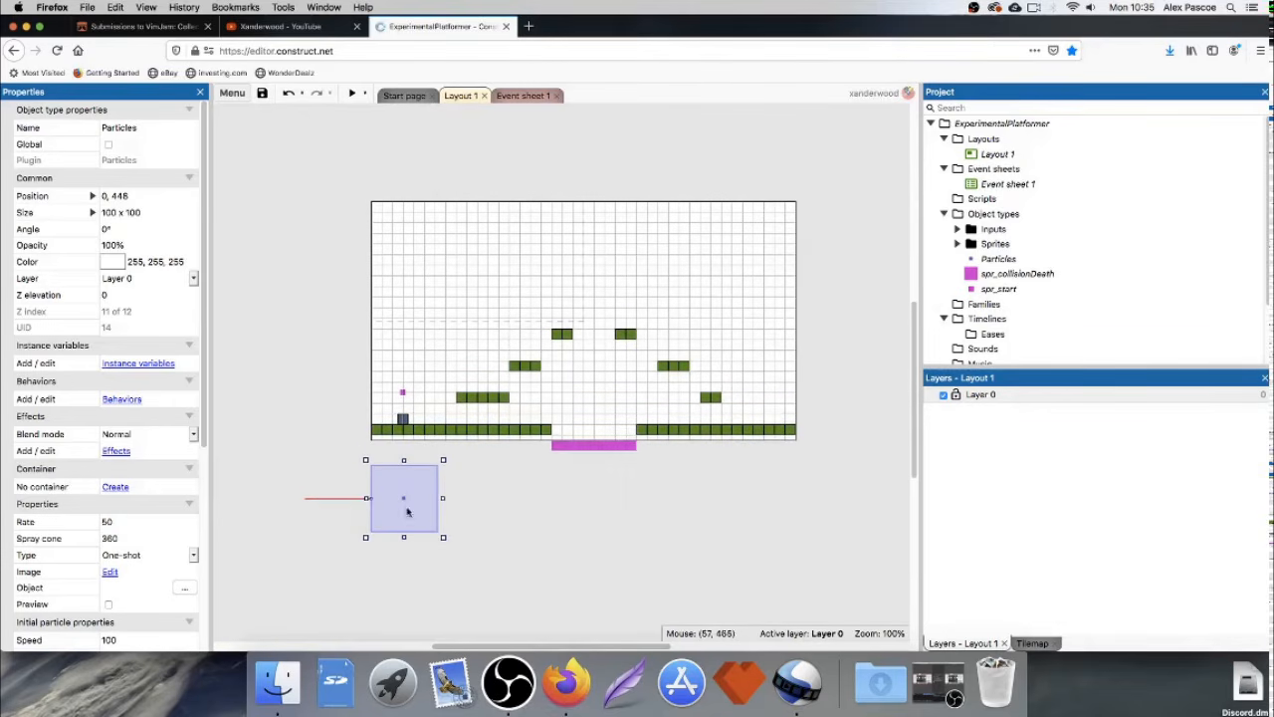
Rename the particles object as par_respawn.
{"action": "left_click", "coordinate": [154, 128]}
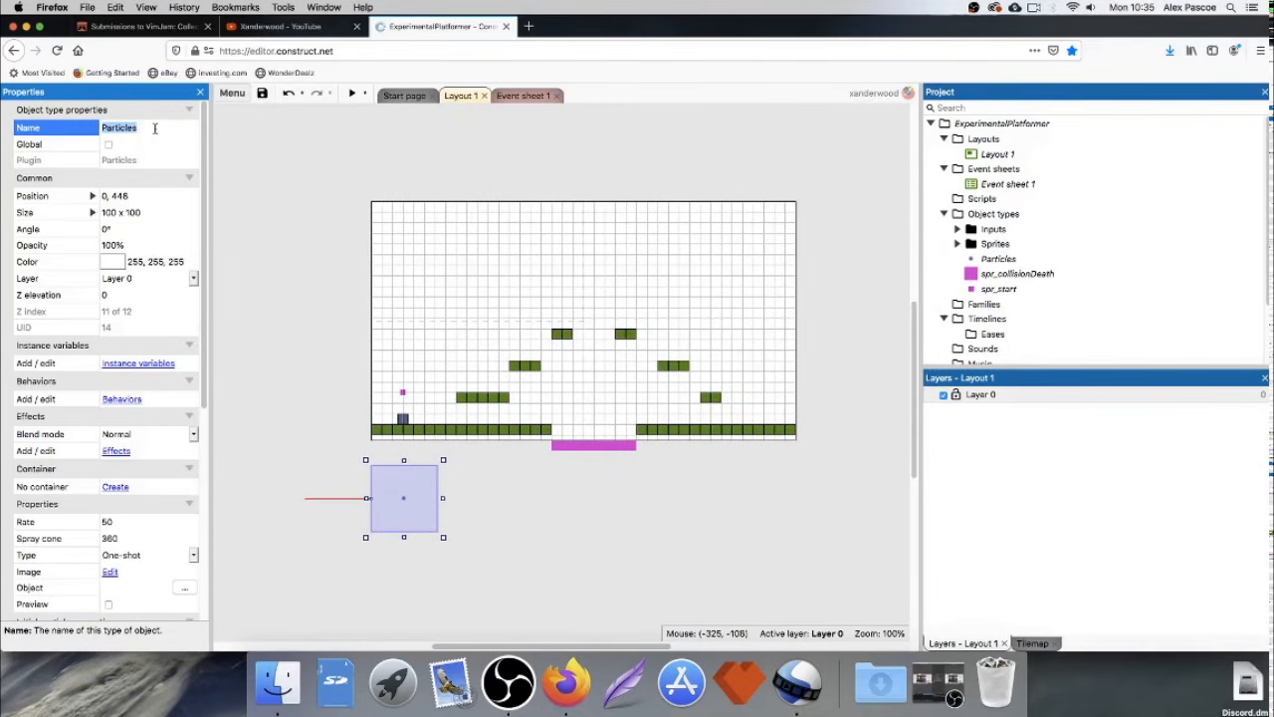
{"action": "type", "text": "per"}
{"action": "type", "text": "_respawn"}
{"action": "key", "text": "Return"}
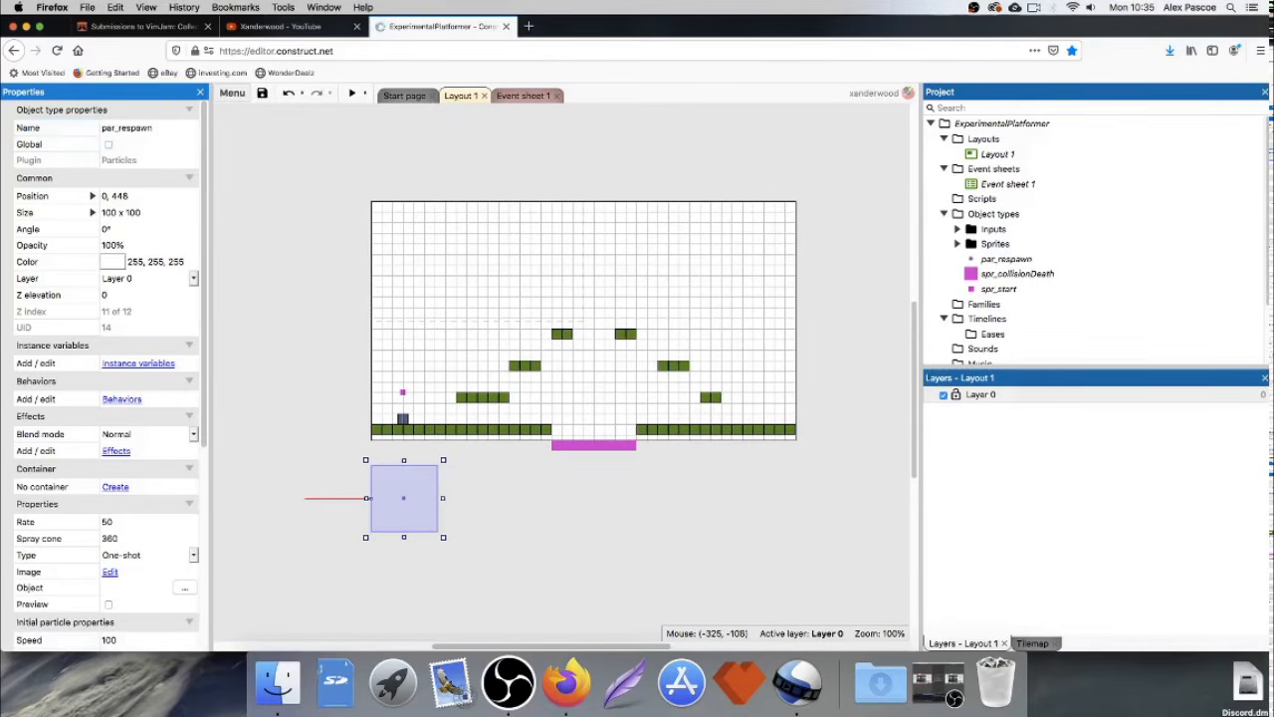
In the spr_collisionDeath collision event, make spr_start spawn par_respawn on layer 0, placed before the action that spawns spr_player.
{"action": "left_click", "coordinate": [522, 99]}
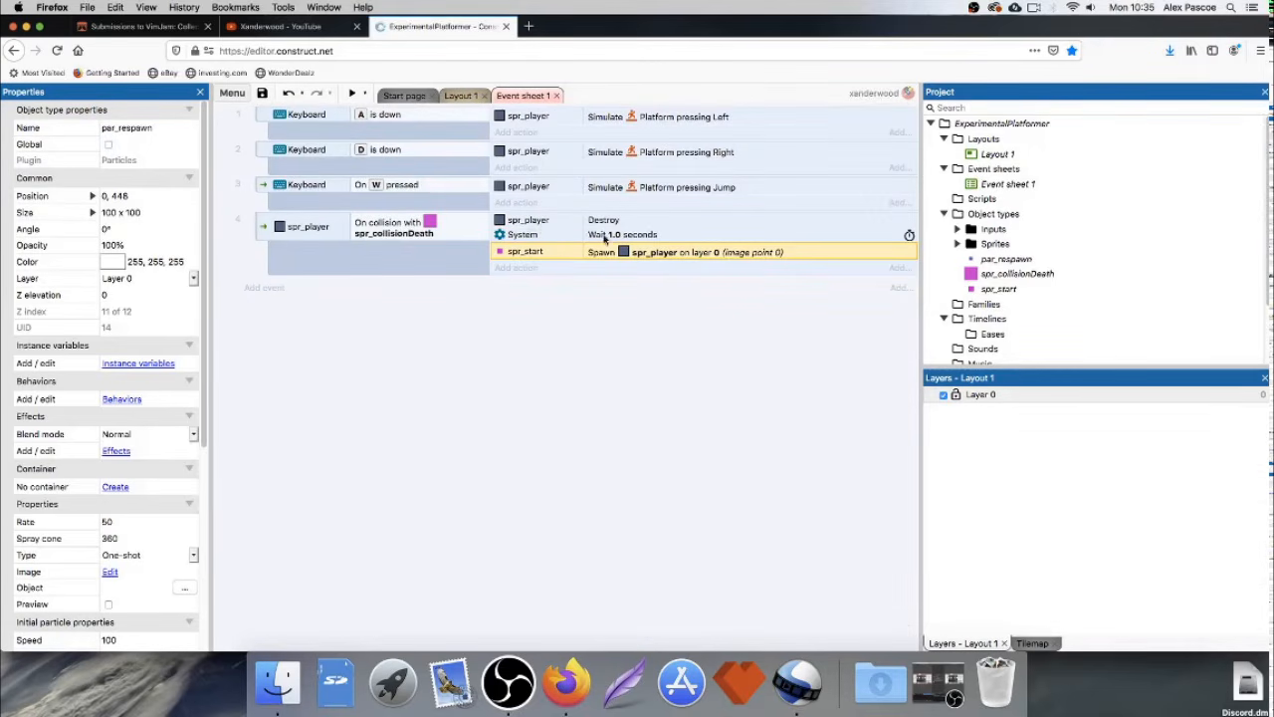
{"action": "left_click", "coordinate": [521, 269]}
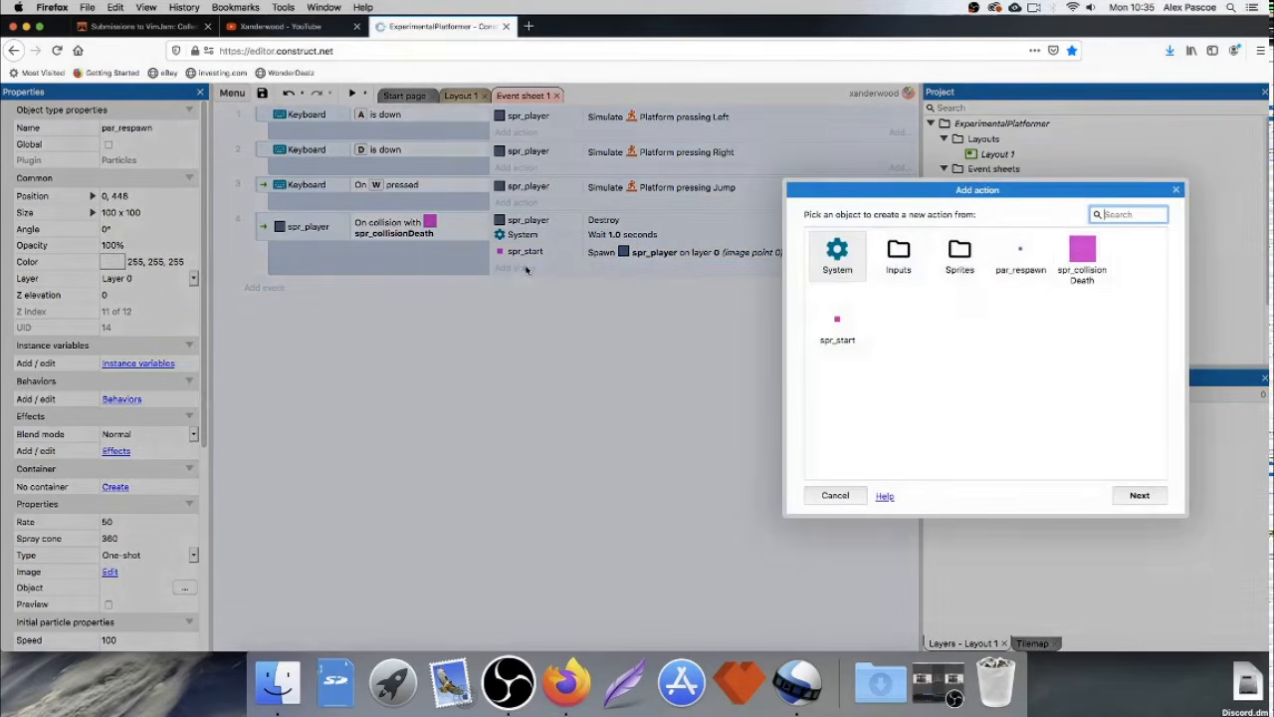
{"action": "double_click", "coordinate": [838, 320]}
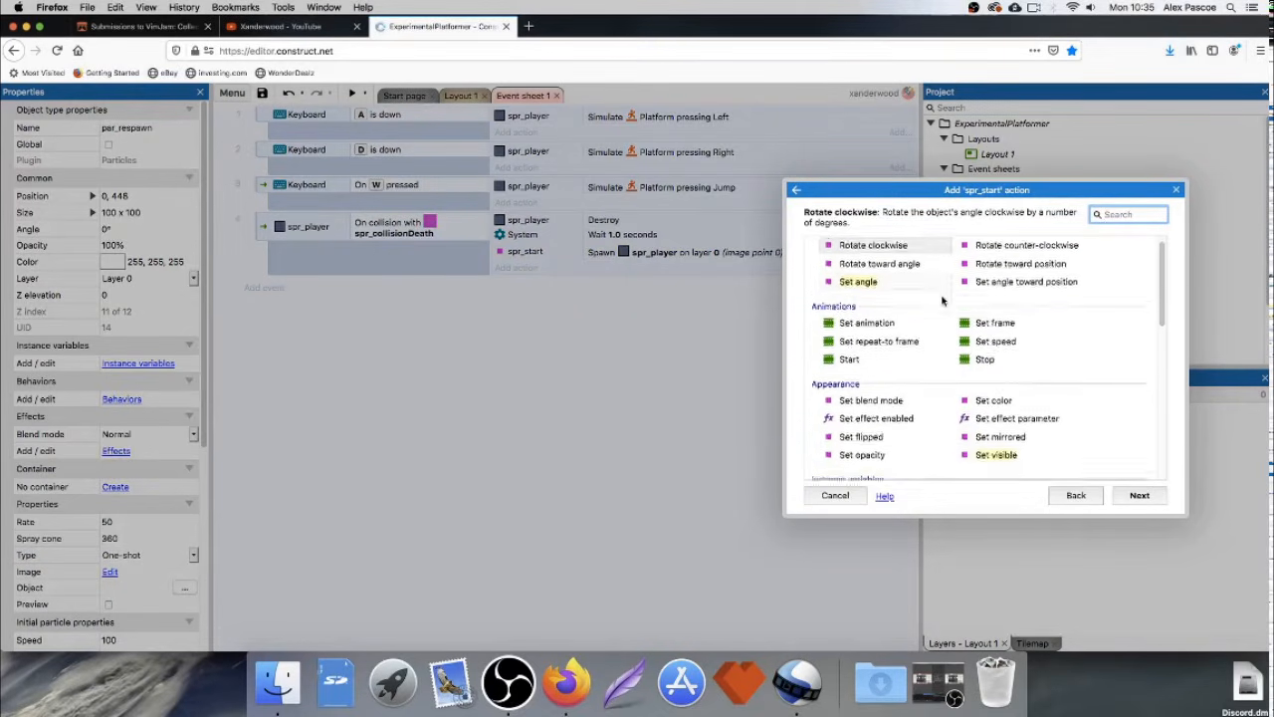
{"action": "type", "text": "spawn"}
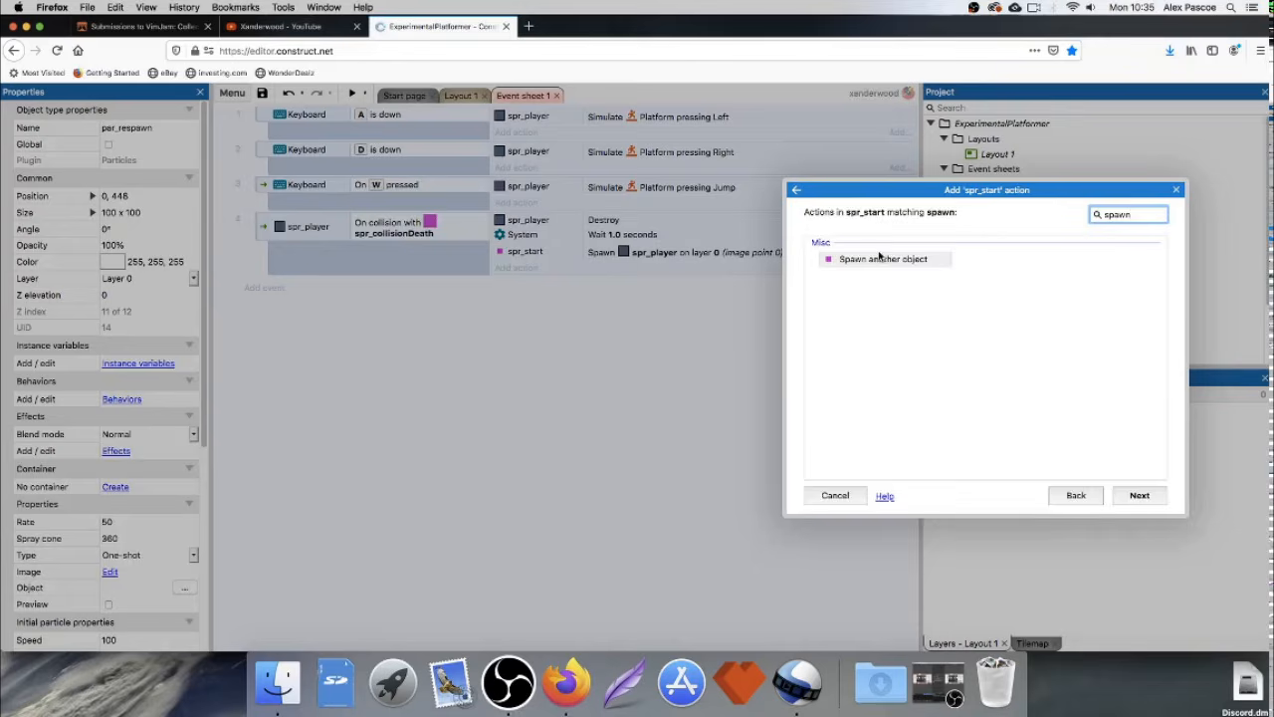
{"action": "double_click", "coordinate": [879, 258]}
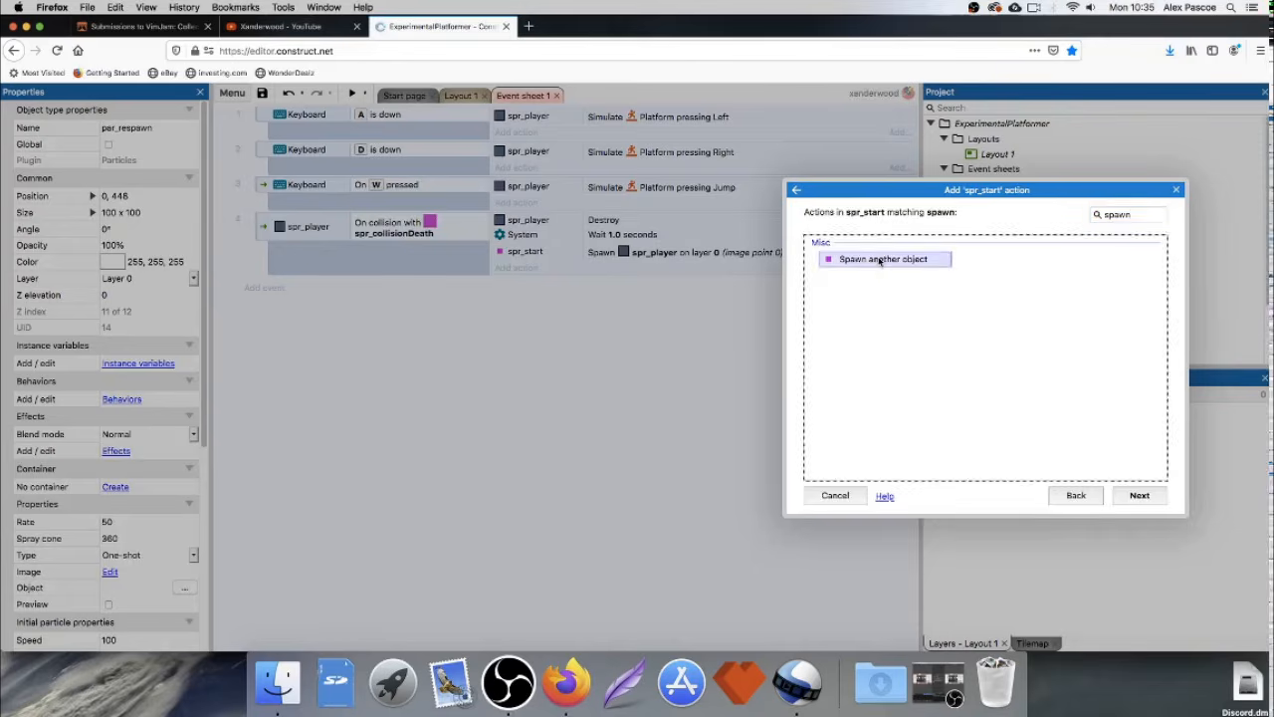
{"action": "left_click", "coordinate": [728, 367]}
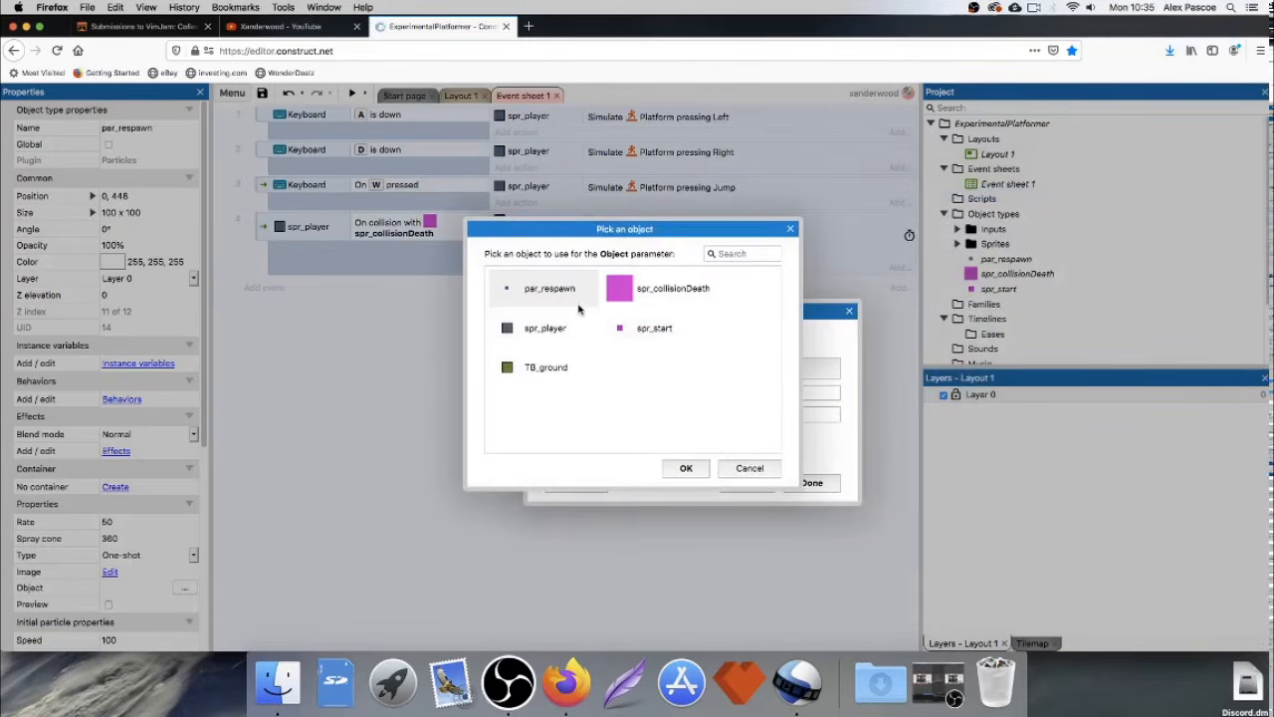
{"action": "double_click", "coordinate": [572, 291]}
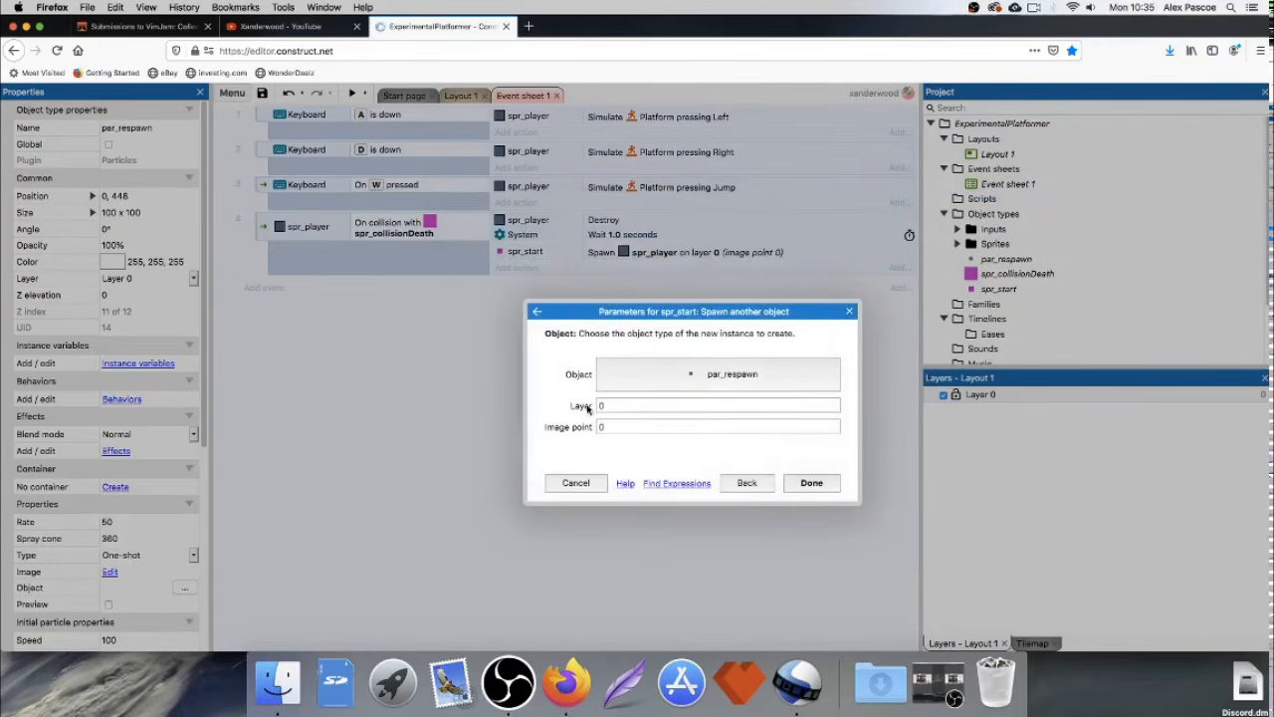
{"action": "left_click", "coordinate": [802, 483]}
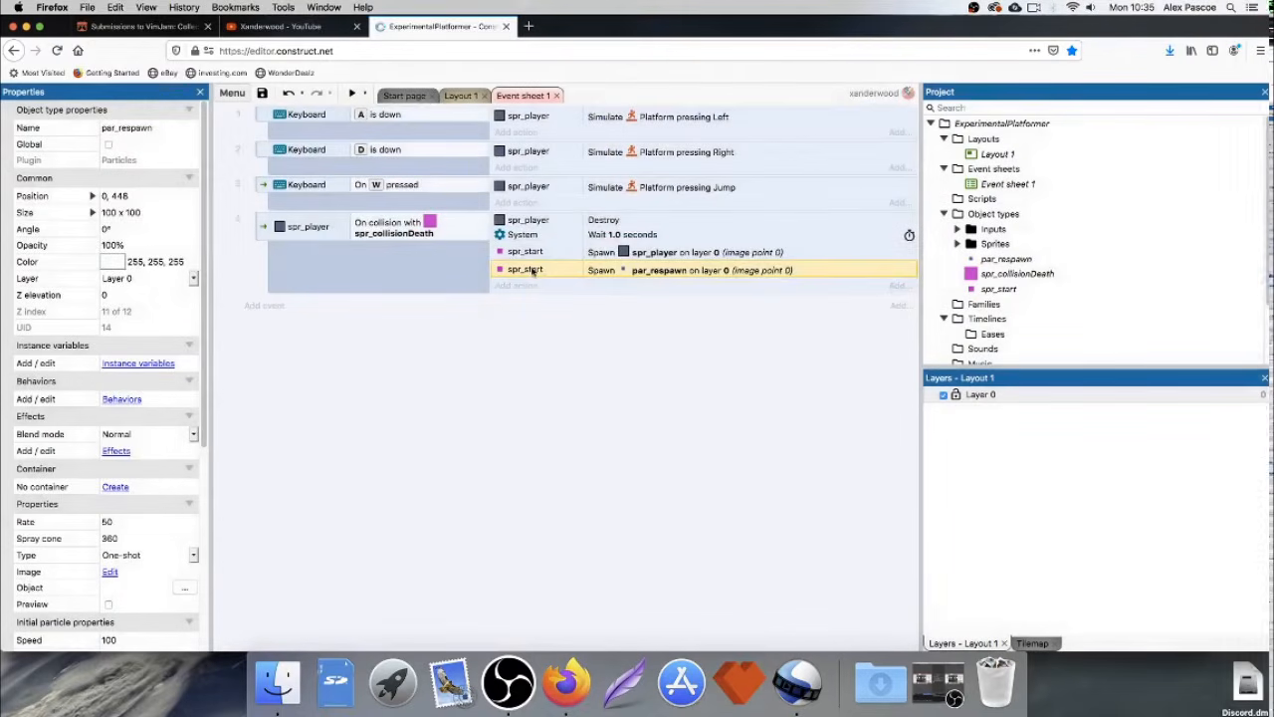
{"action": "left_click_drag", "start_coordinate": [534, 255], "coordinate": [534, 252]}
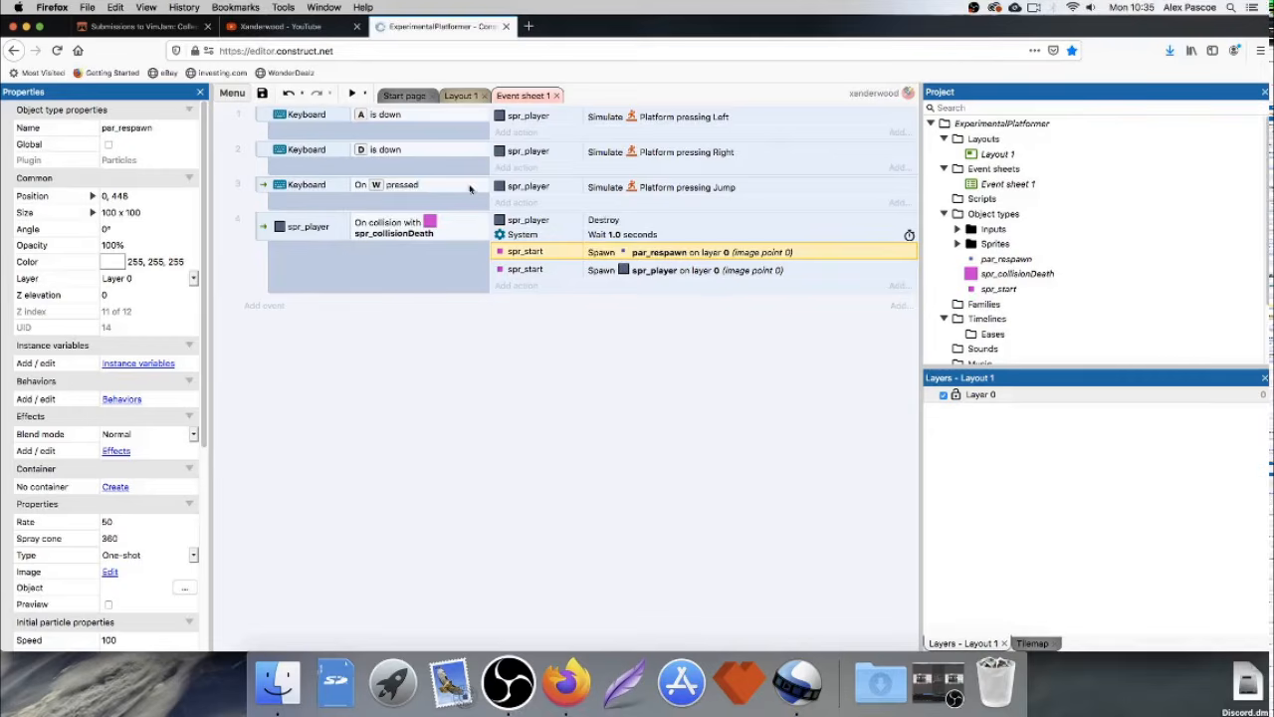
Preview Layout 1 and play through it, falling into the gap to test the respawn, and close the preview.
{"action": "left_click", "coordinate": [461, 95]}
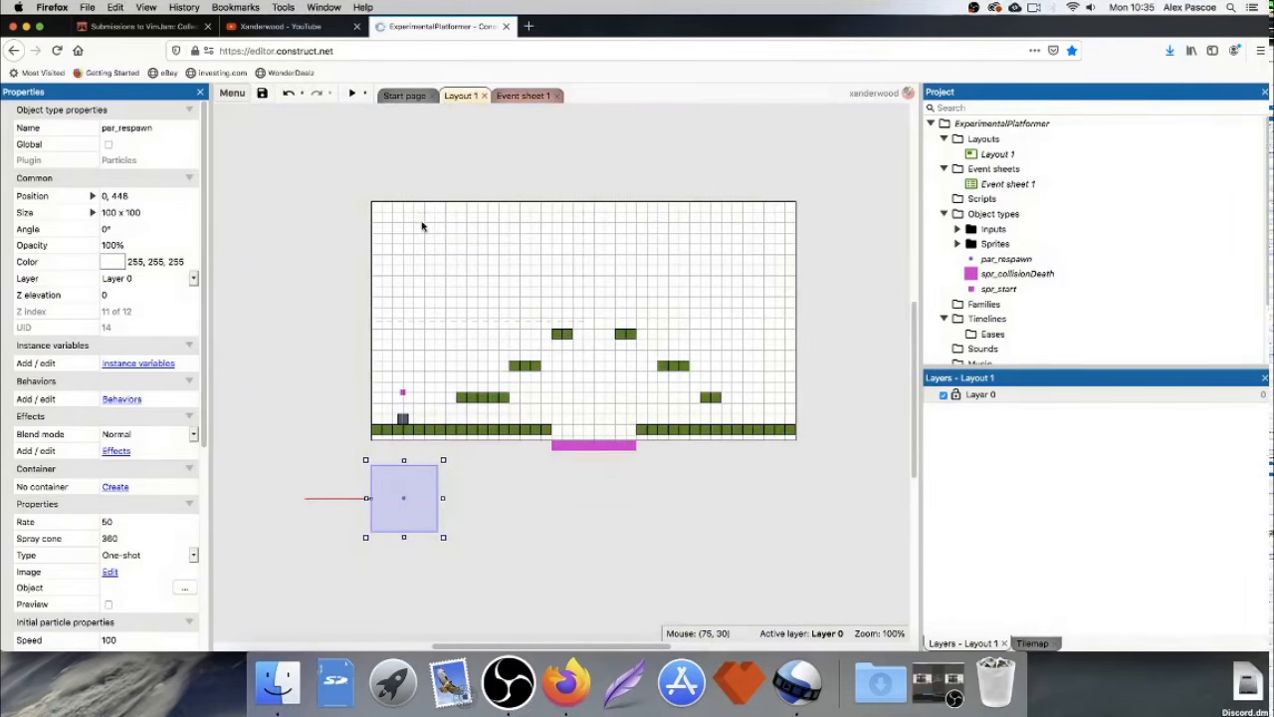
{"action": "key", "text": "F5"}
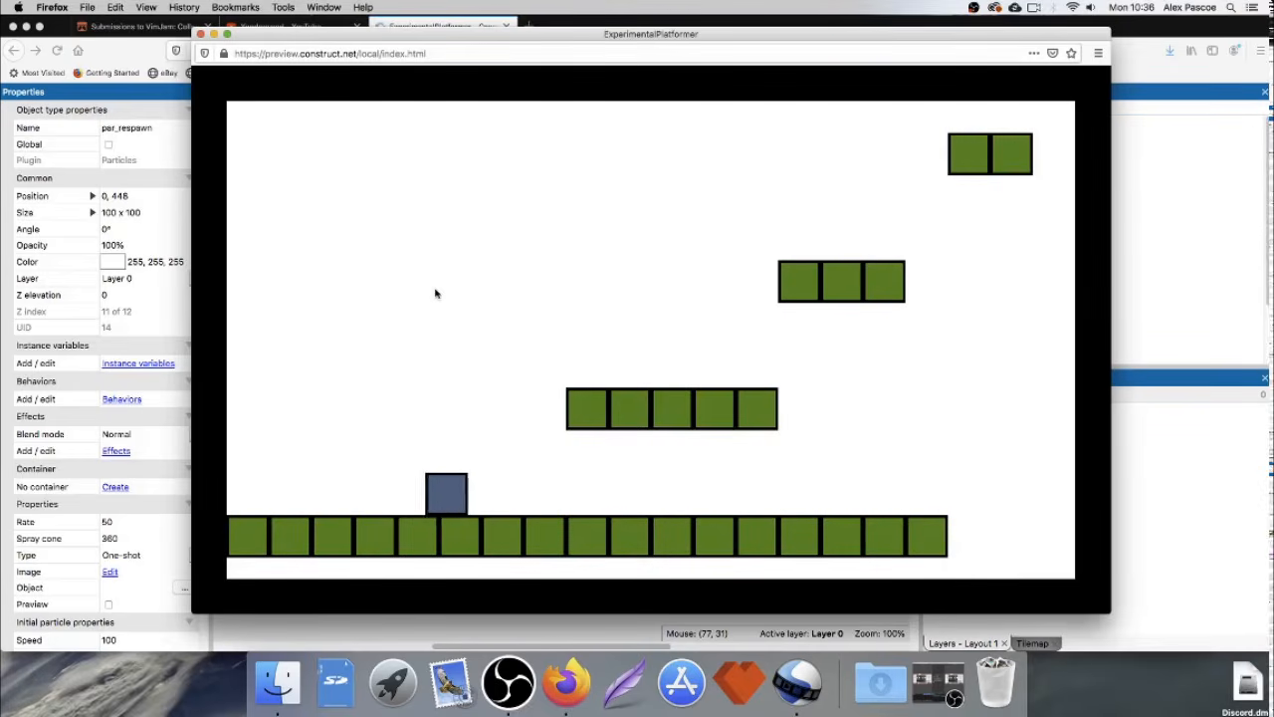
{"action": "key", "text": "Right"}
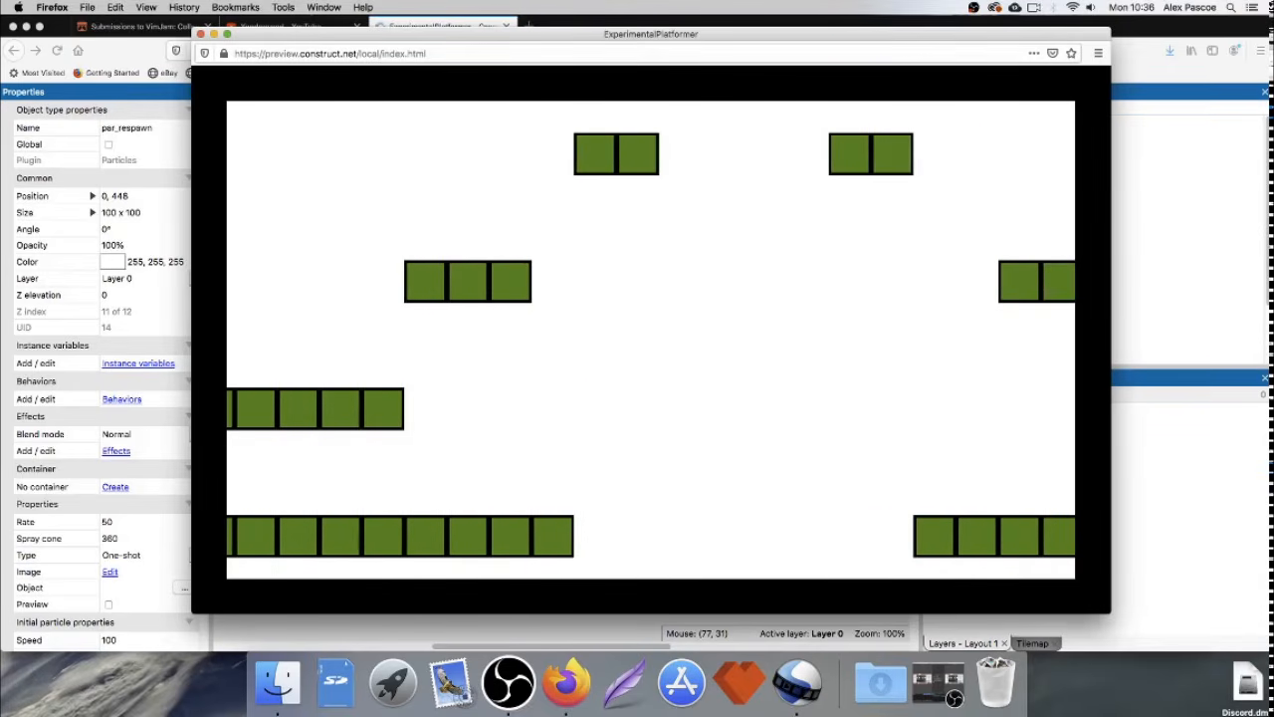
{"action": "key", "text": "Right"}
{"action": "key", "text": "Up"}
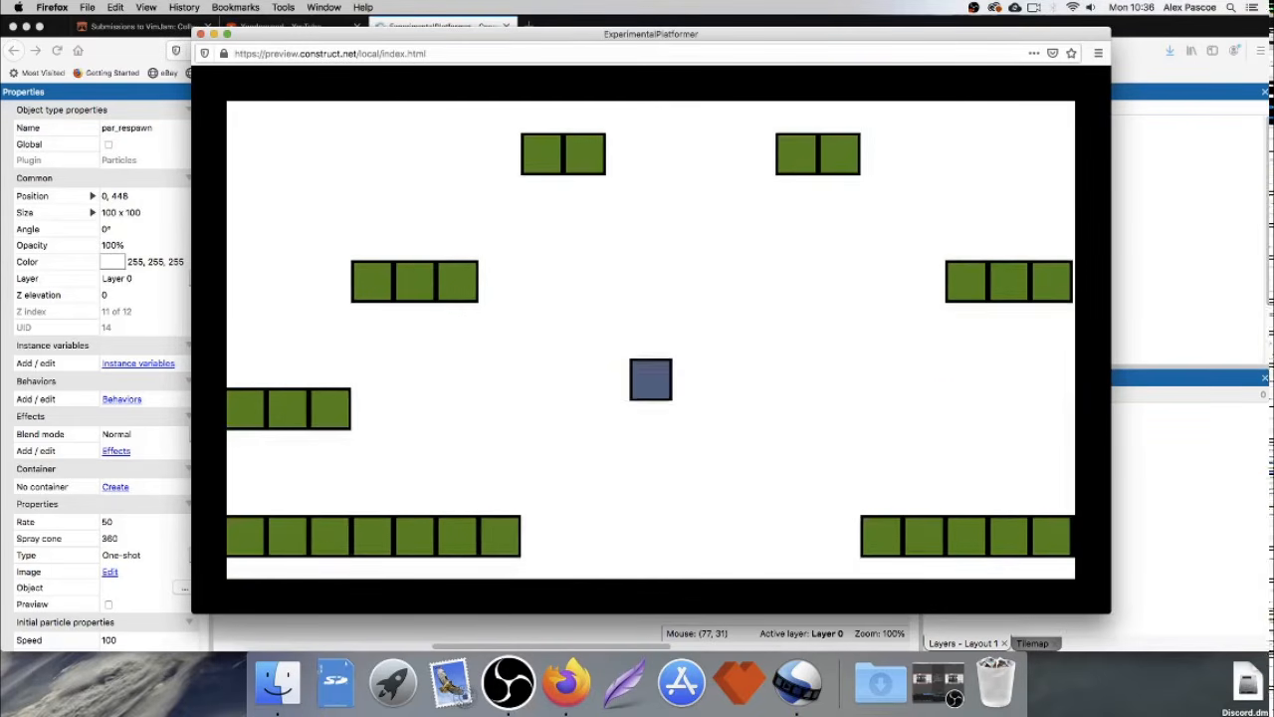
{"action": "key", "text": "Right"}
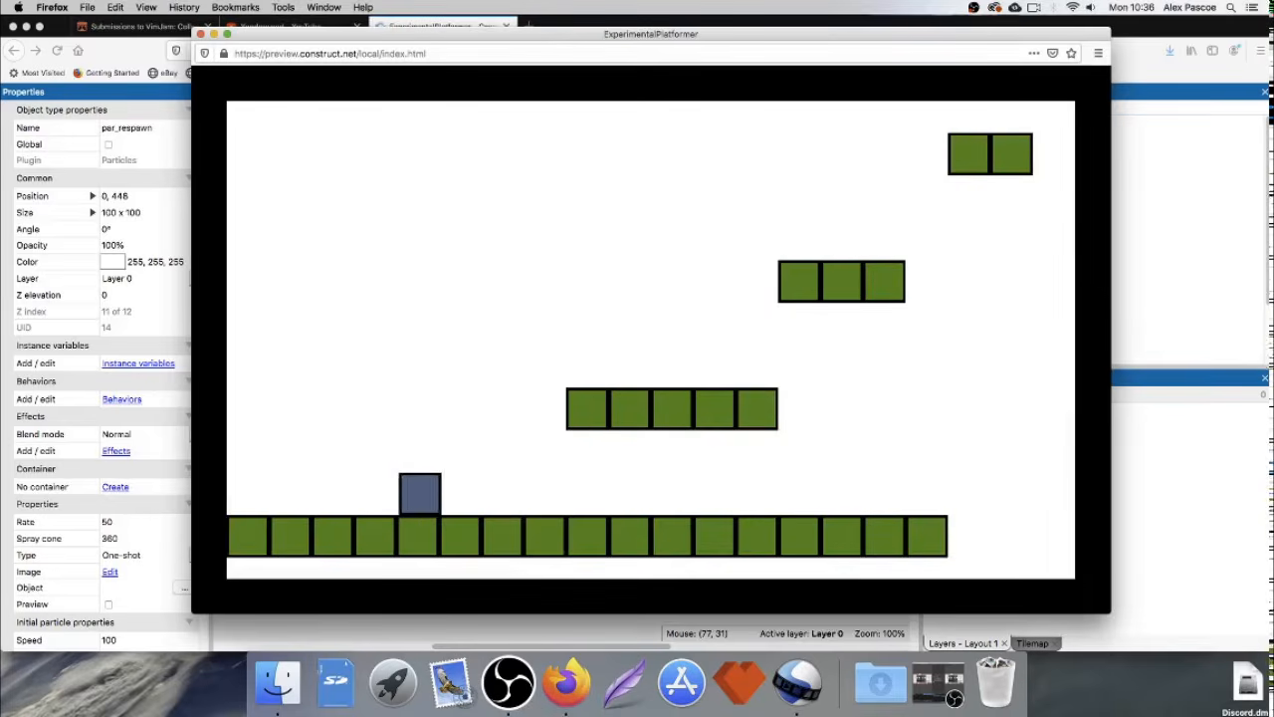
{"action": "key", "text": "Up"}
{"action": "key", "text": "Right"}
{"action": "key", "text": "Up"}
{"action": "key", "text": "Up"}
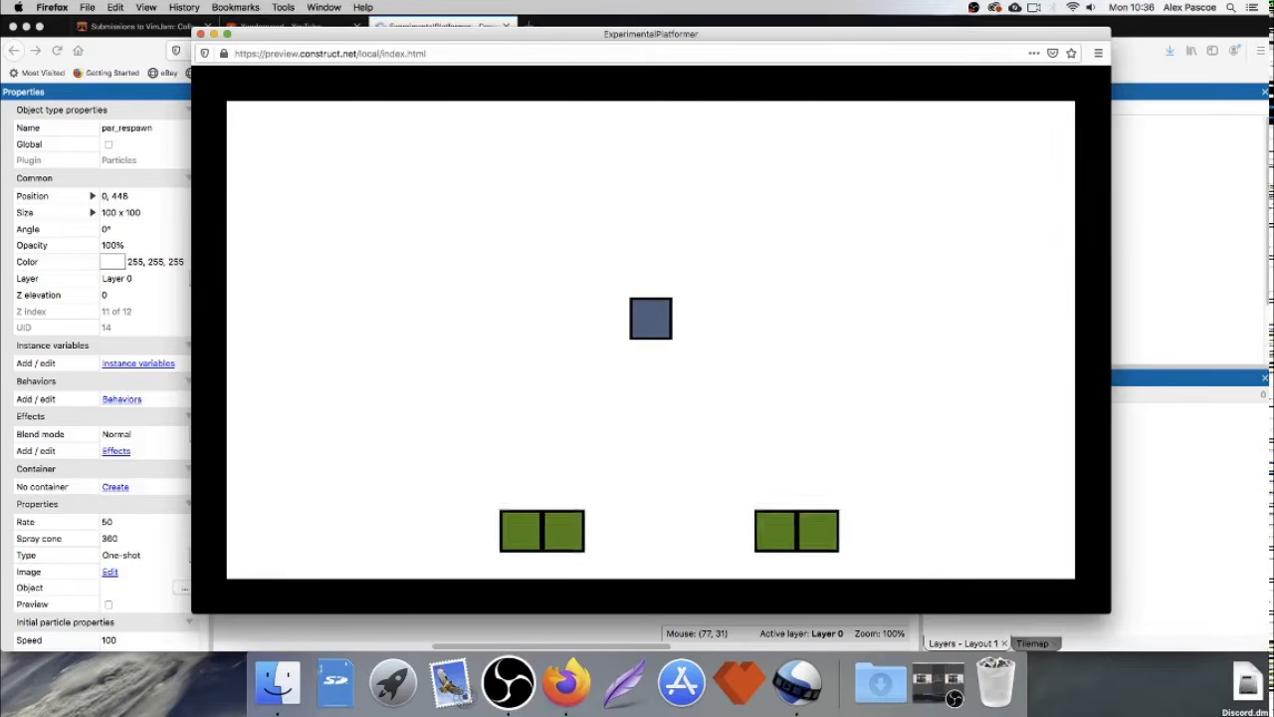
{"action": "key", "text": "Right"}
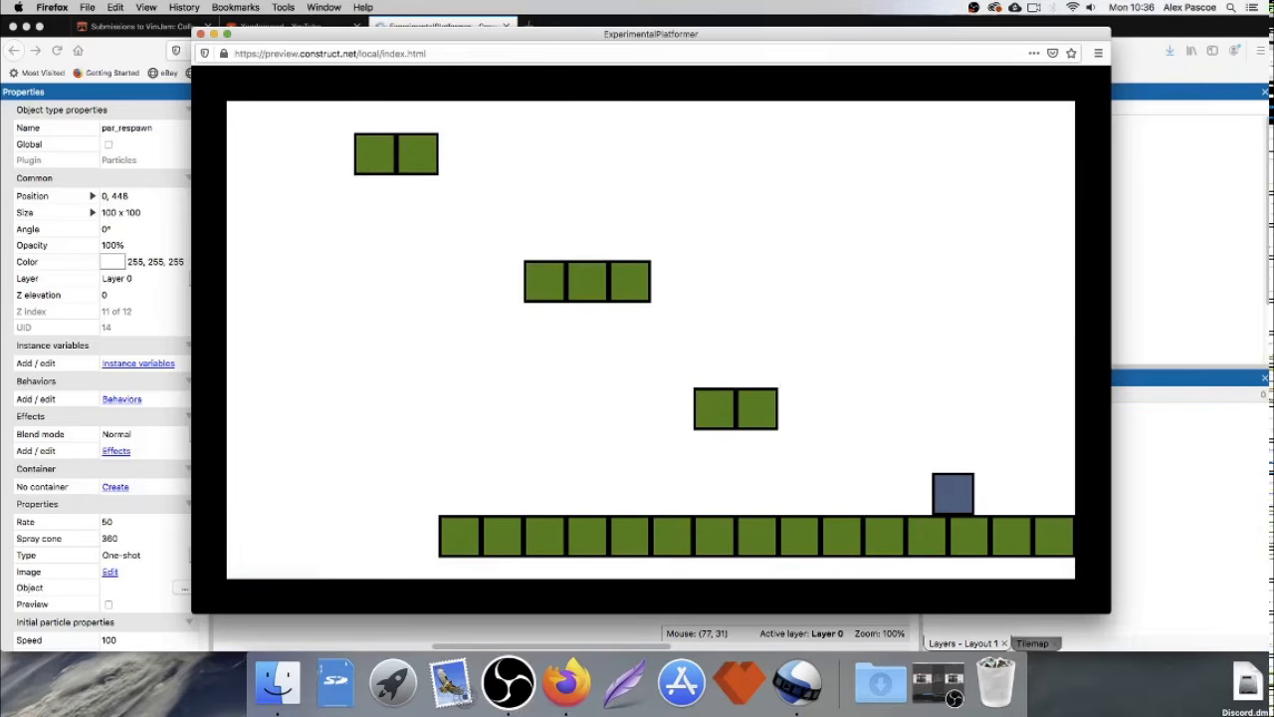
{"action": "left_click", "coordinate": [200, 34]}
{"action": "left_click", "coordinate": [575, 192]}
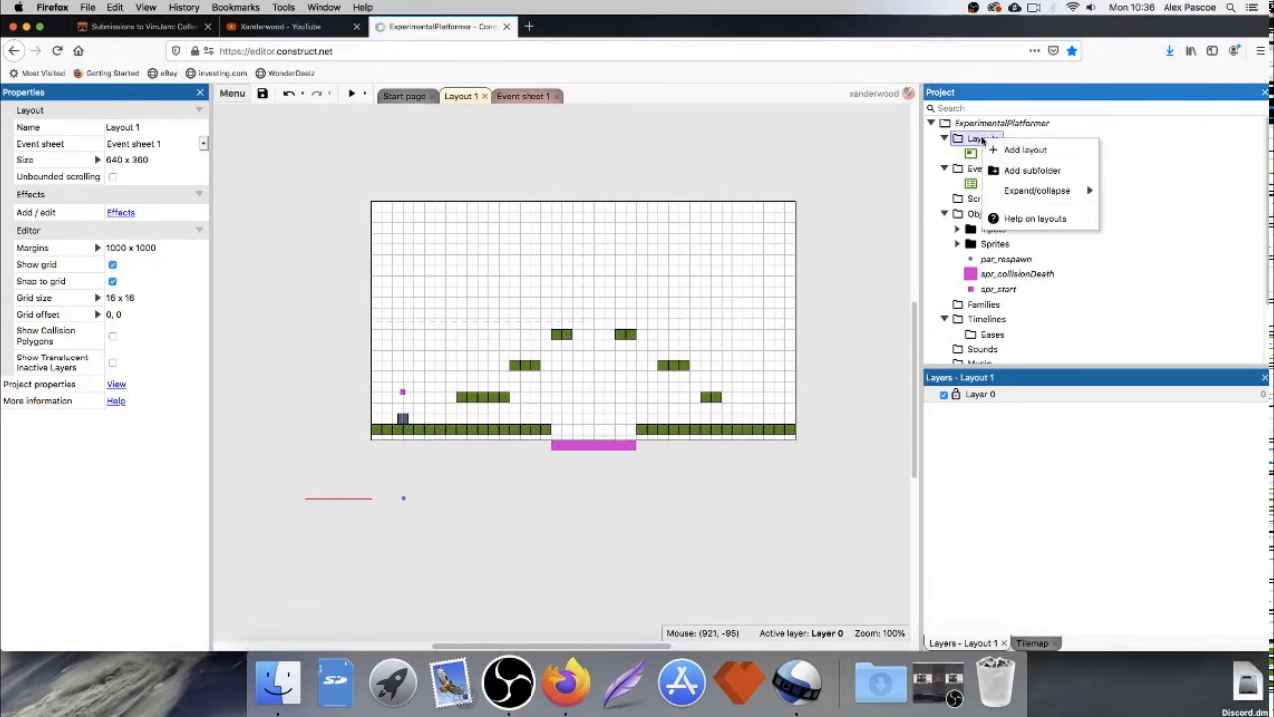
Add a second layout without an event sheet and display the properties of Layout 1.
{"action": "right_click", "coordinate": [984, 141]}
{"action": "left_click", "coordinate": [1039, 154]}
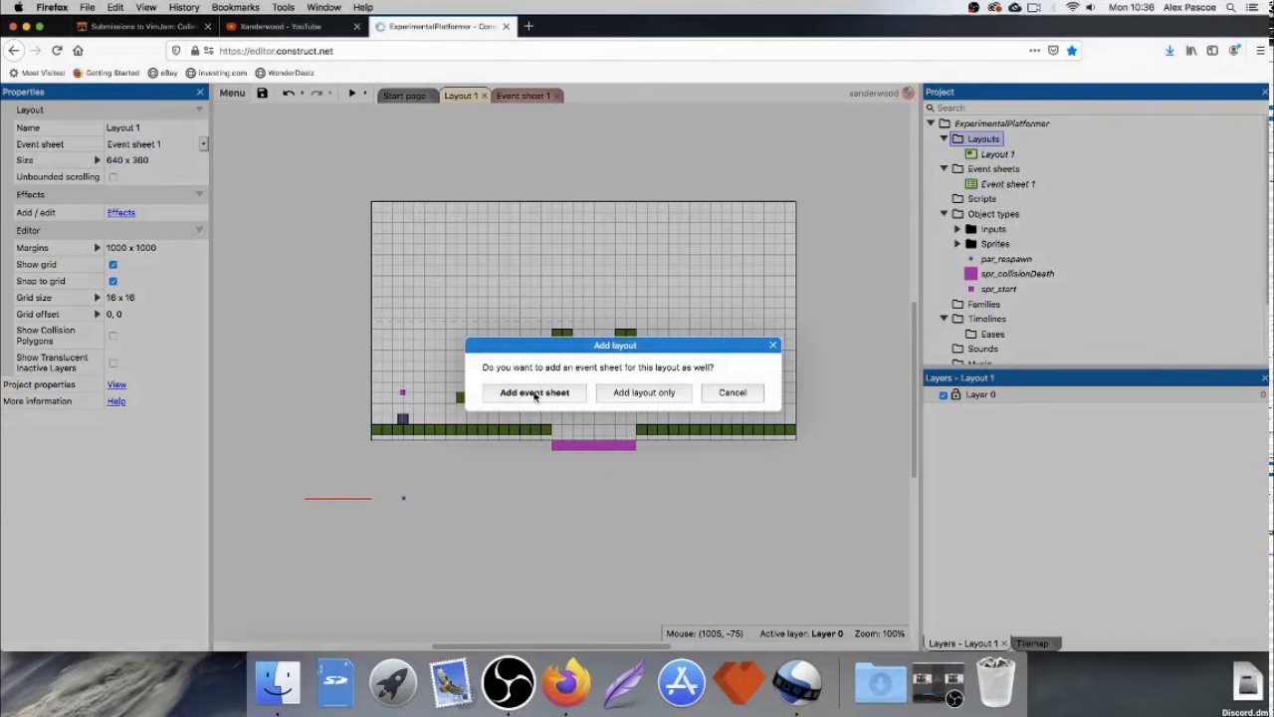
{"action": "left_click", "coordinate": [644, 393]}
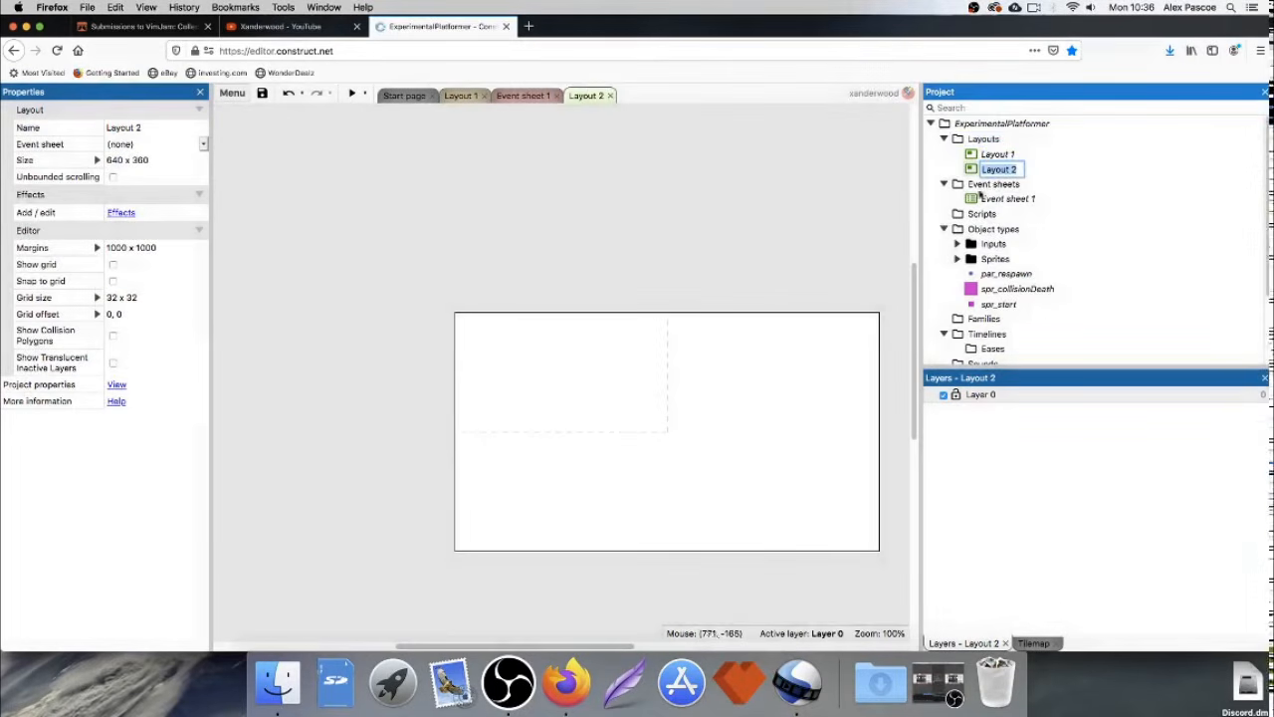
{"action": "left_click", "coordinate": [998, 154]}
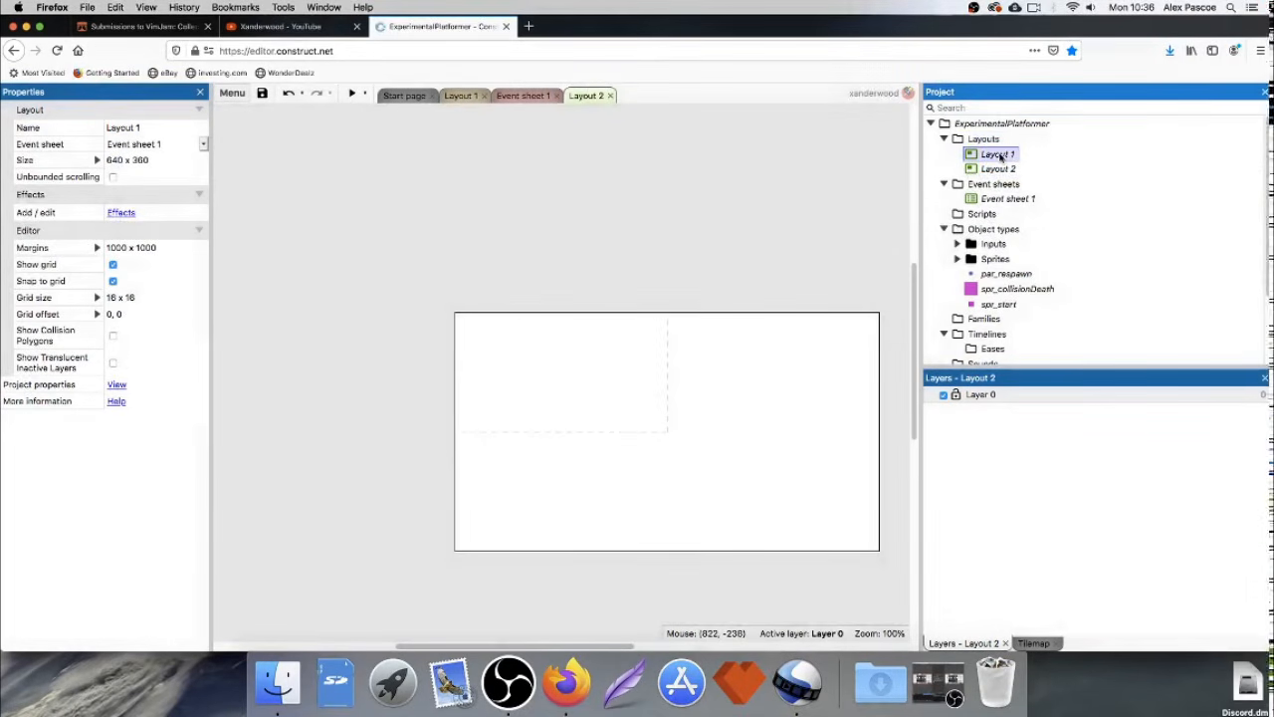
{"action": "scroll", "coordinate": [538, 295], "scroll_direction": "down", "scroll_amount": 1}
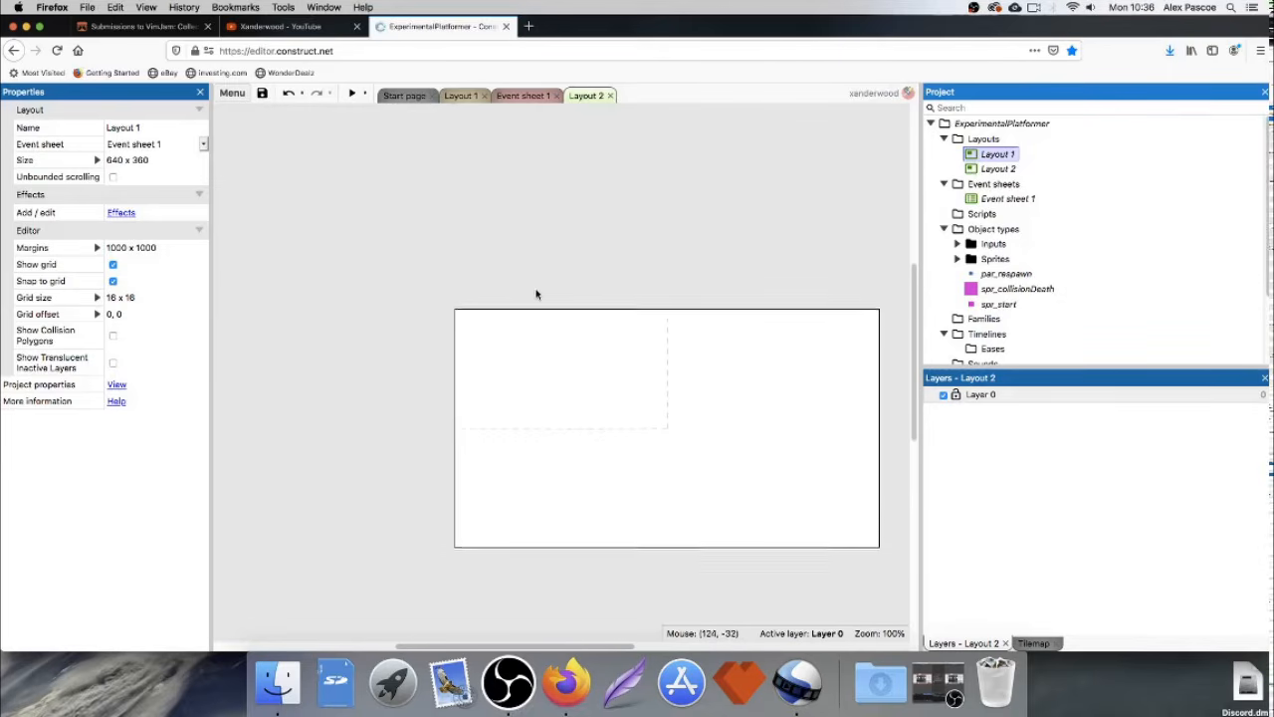
Check the viewport size in the project properties and set the size of Layout 2 to 320 x 180.
{"action": "scroll", "coordinate": [538, 294], "scroll_direction": "down", "scroll_amount": 1}
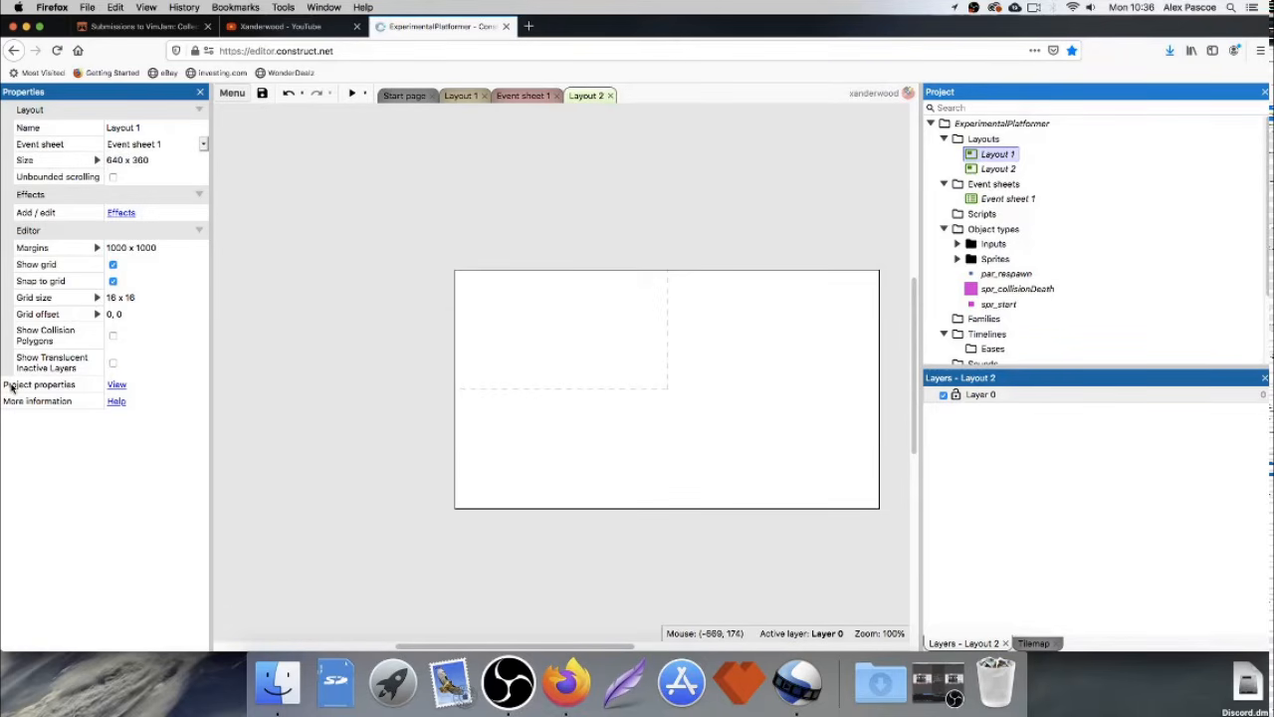
{"action": "left_click", "coordinate": [115, 386]}
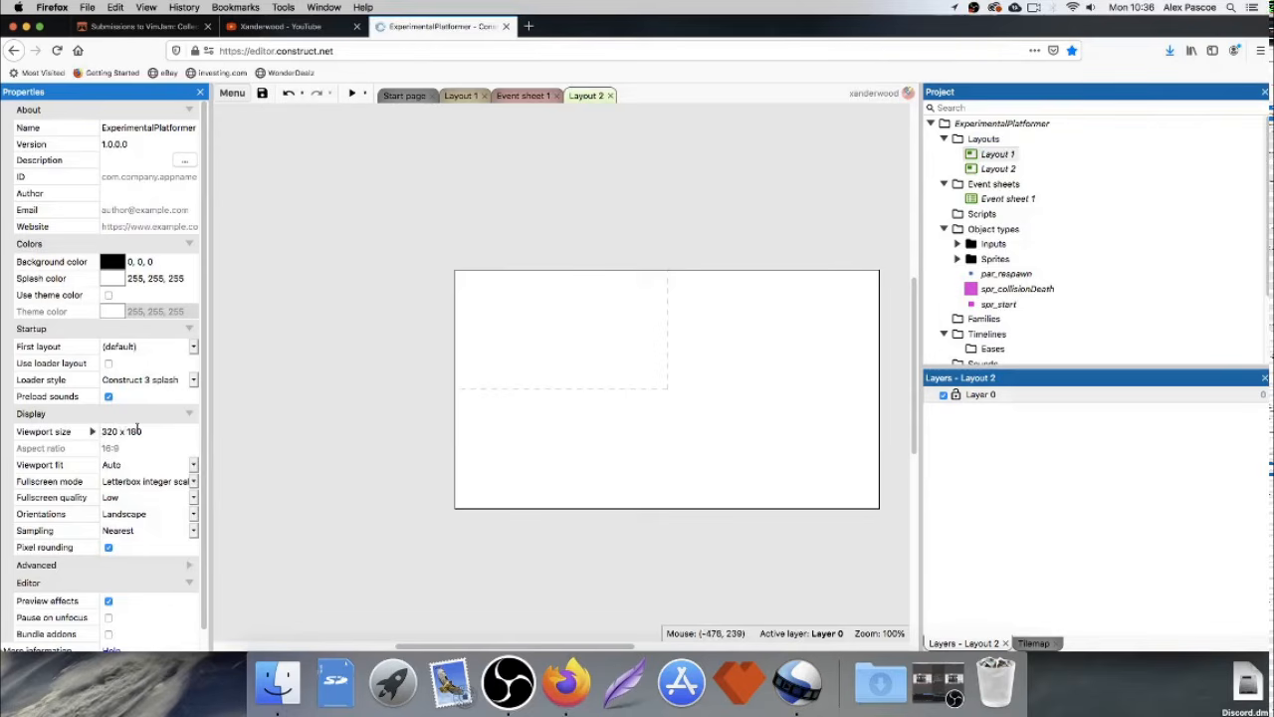
{"action": "left_click", "coordinate": [285, 421]}
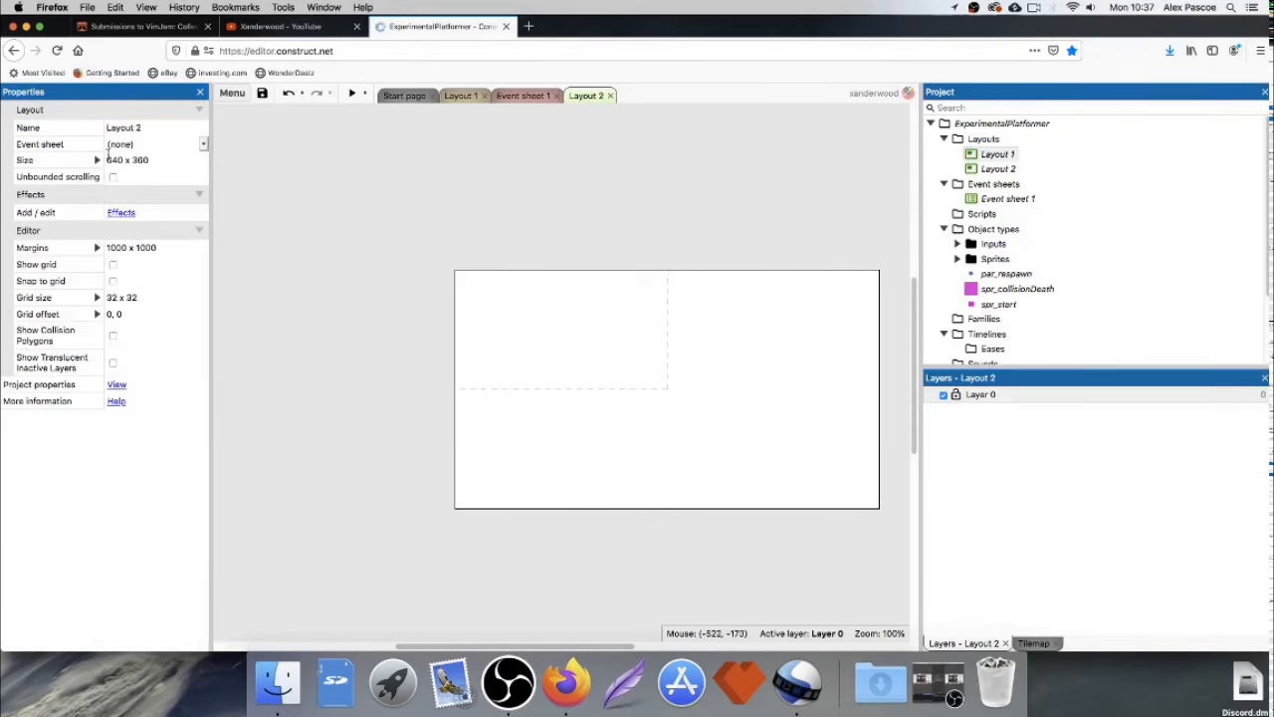
{"action": "left_click", "coordinate": [96, 160]}
{"action": "left_click", "coordinate": [125, 177]}
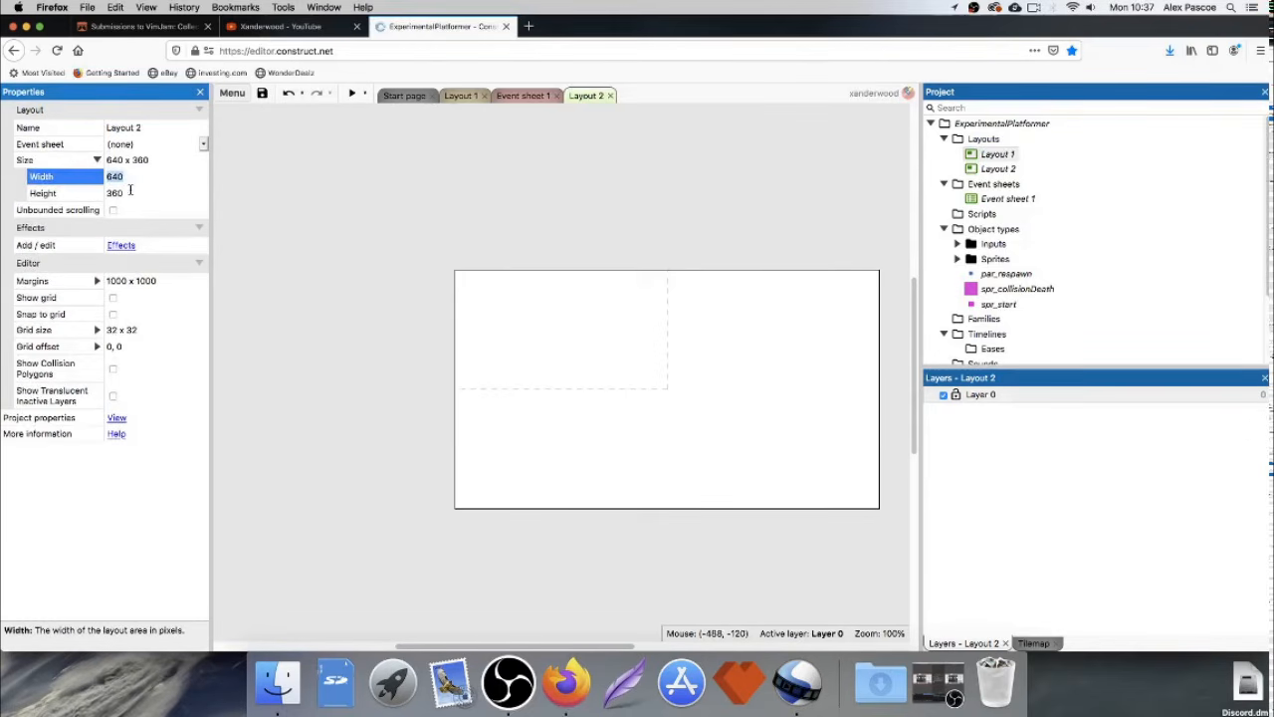
{"action": "type", "text": "320"}
{"action": "left_click", "coordinate": [126, 196]}
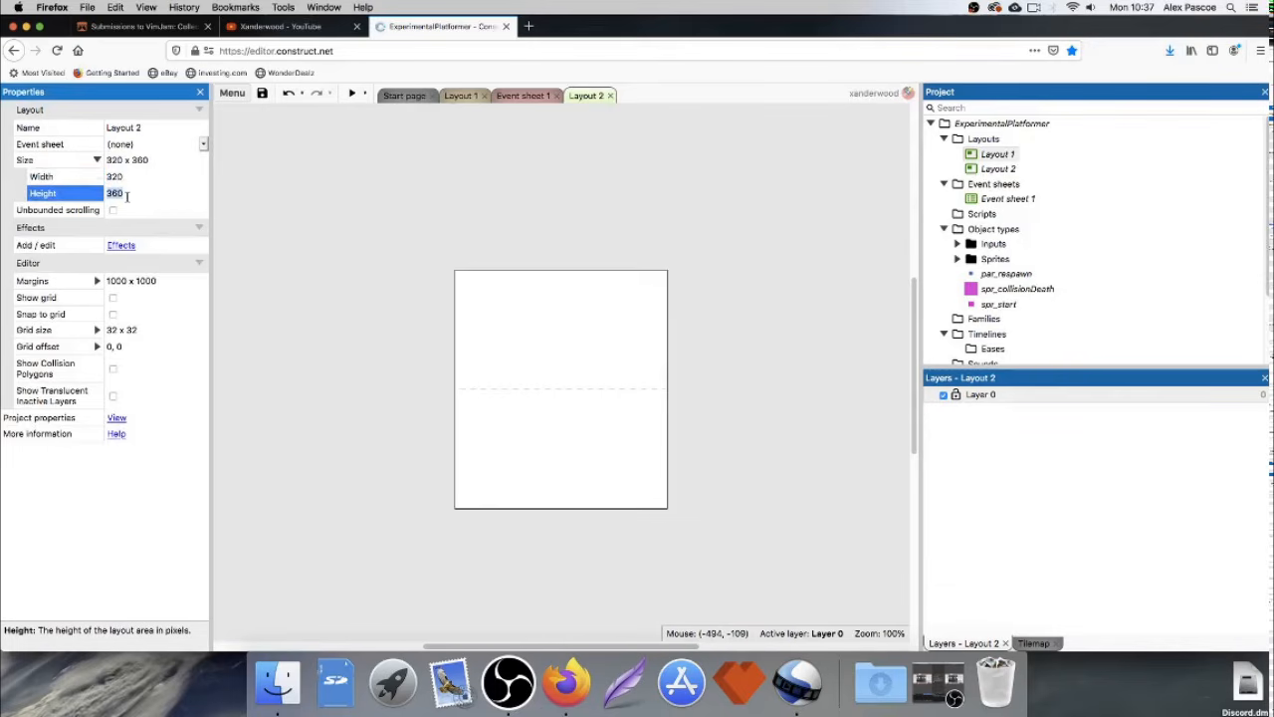
{"action": "type", "text": "180"}
{"action": "key", "text": "Tab"}
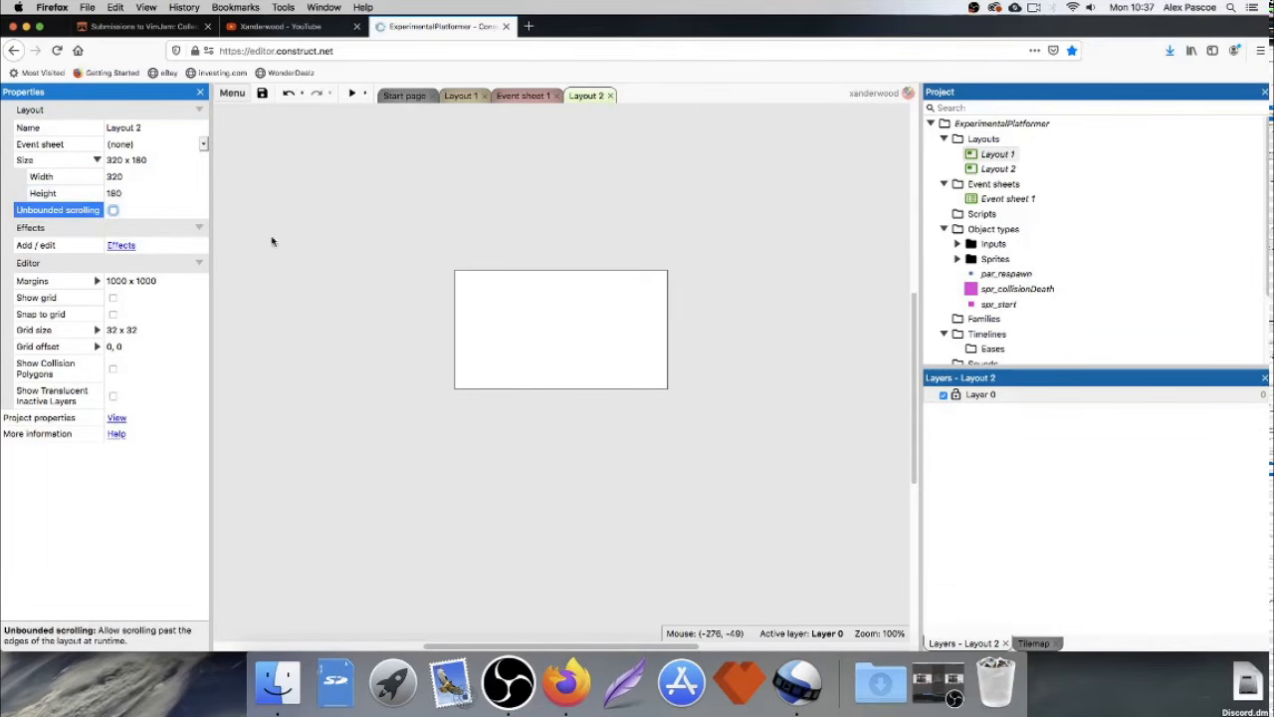
Insert a Text object near the middle of Layout 2 and set its text to "You Win".
{"action": "scroll", "coordinate": [633, 324], "scroll_direction": "up", "scroll_amount": 5, "text": "ctrl"}
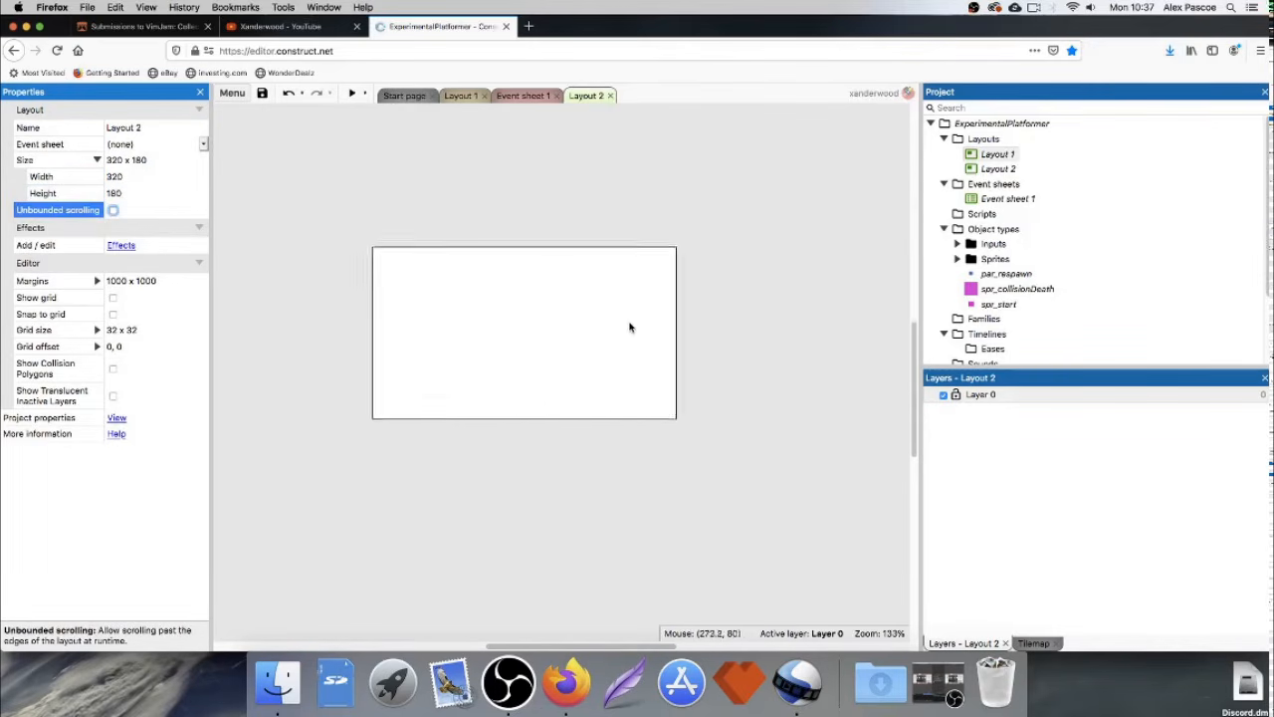
{"action": "double_click", "coordinate": [553, 312]}
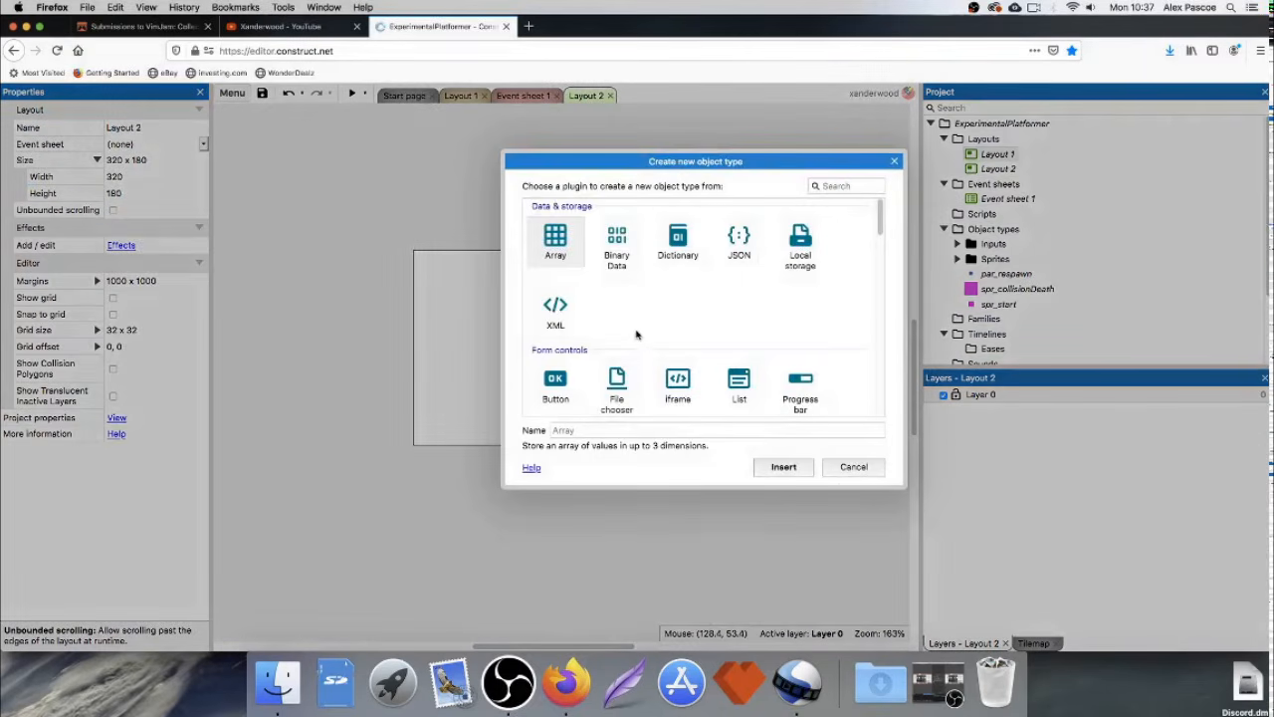
{"action": "scroll", "coordinate": [642, 314], "scroll_direction": "down", "scroll_amount": 3}
{"action": "scroll", "coordinate": [647, 309], "scroll_direction": "down", "scroll_amount": 4}
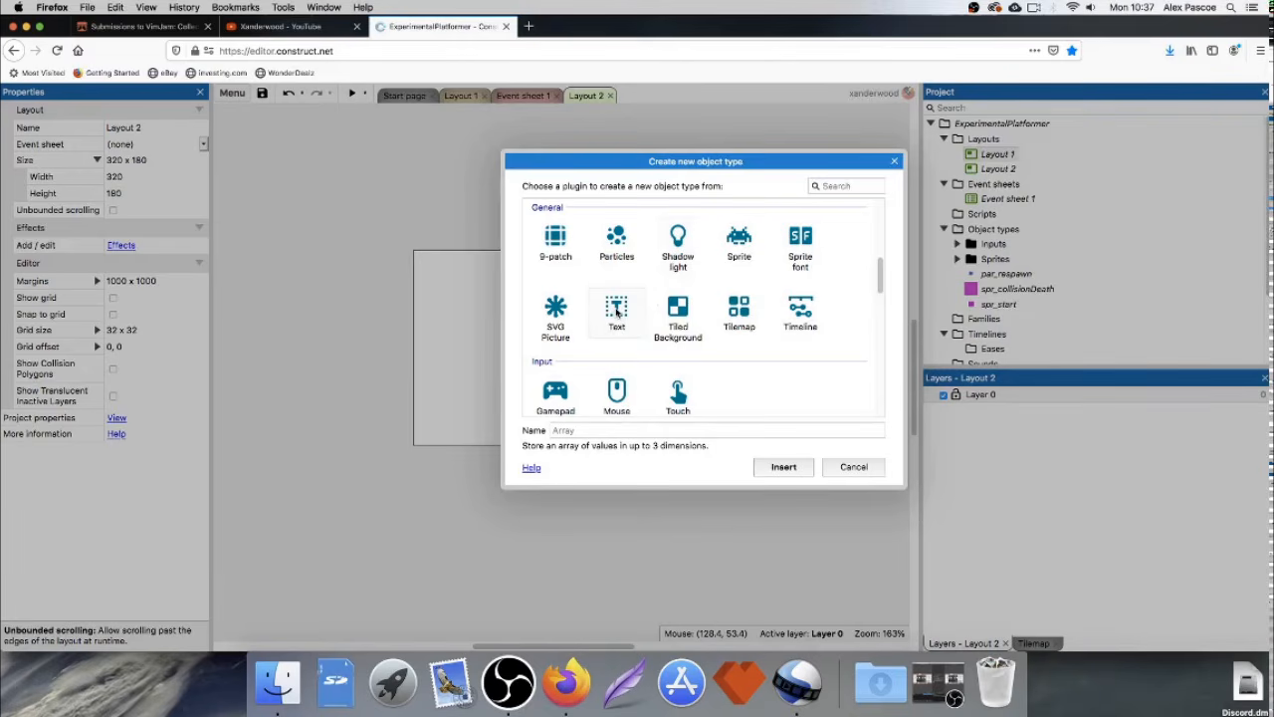
{"action": "double_click", "coordinate": [616, 311]}
{"action": "left_click", "coordinate": [519, 322]}
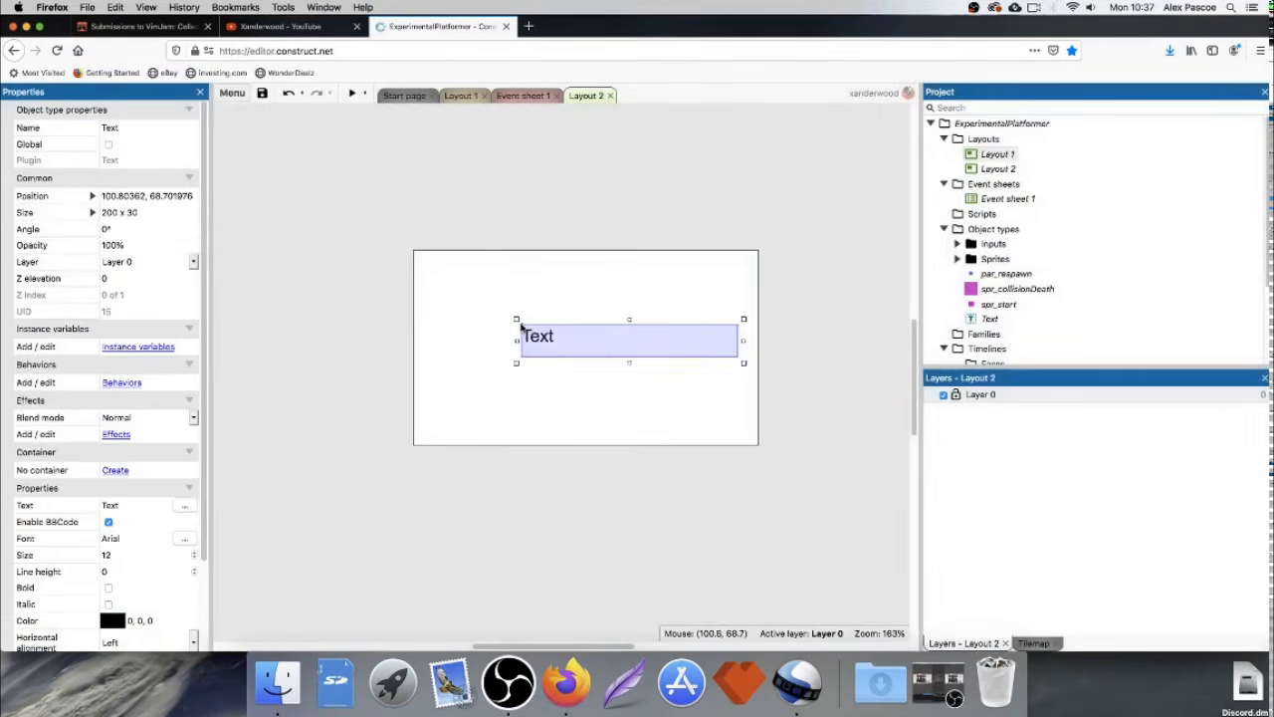
{"action": "left_click", "coordinate": [124, 506]}
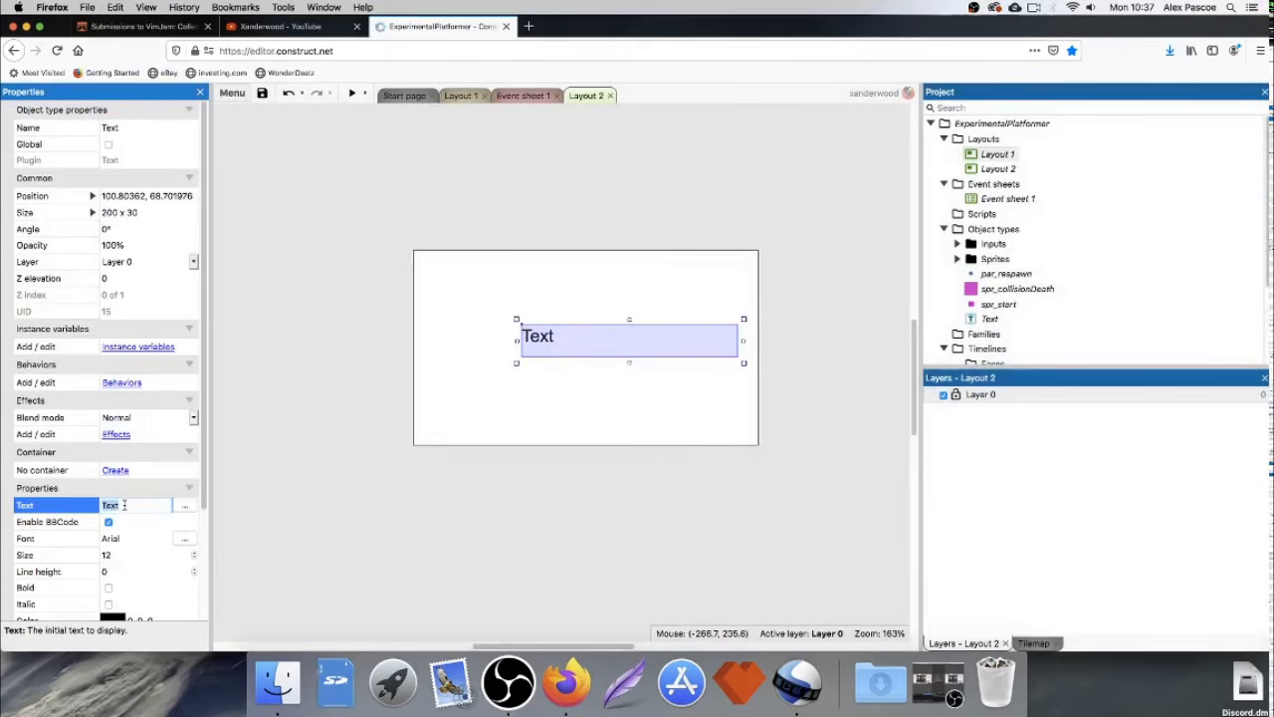
{"action": "type", "text": "You Win"}
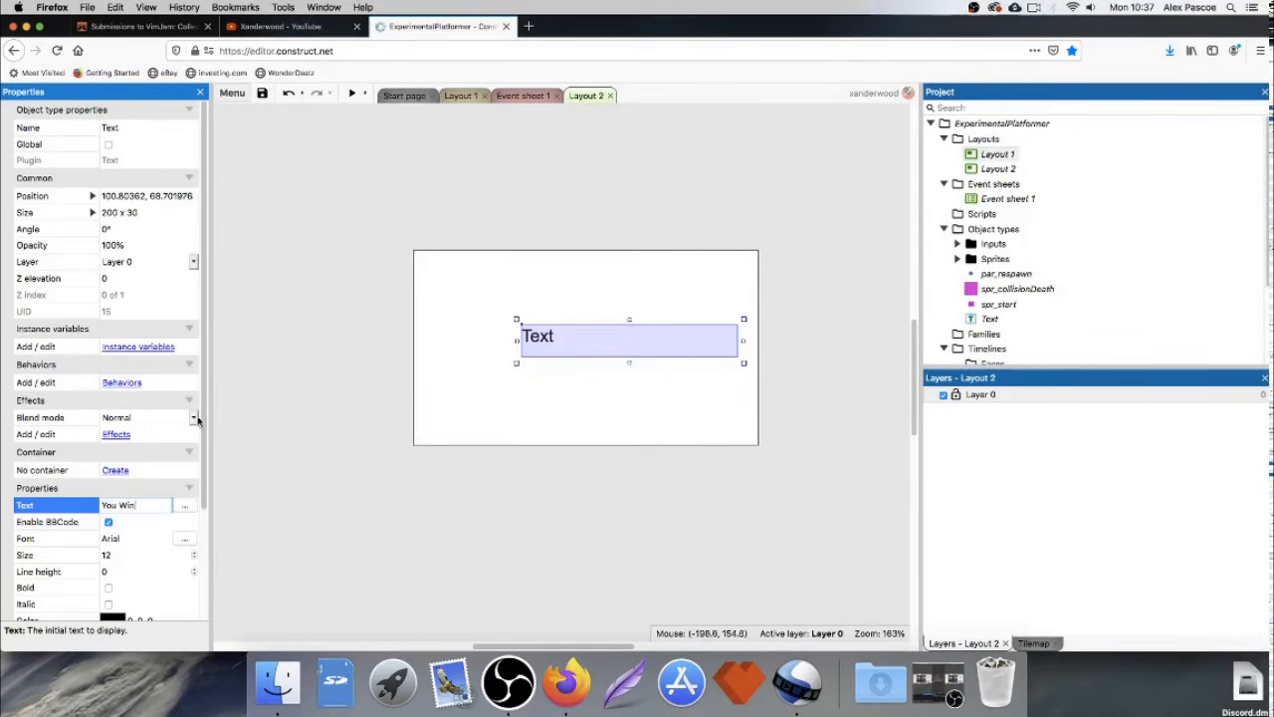
{"action": "left_click", "coordinate": [535, 396]}
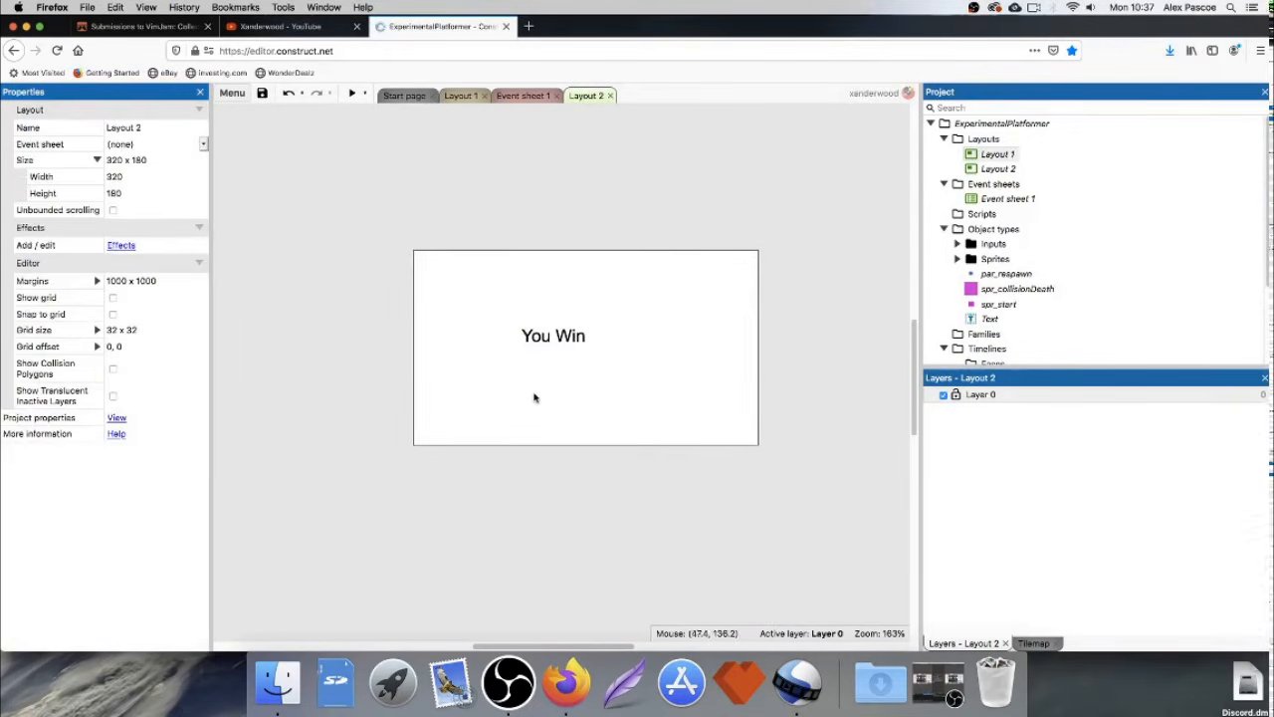
Set both the horizontal and vertical alignment of the "You Win" text to Center.
{"action": "left_click", "coordinate": [569, 342]}
{"action": "scroll", "coordinate": [112, 527], "scroll_direction": "down", "scroll_amount": 3}
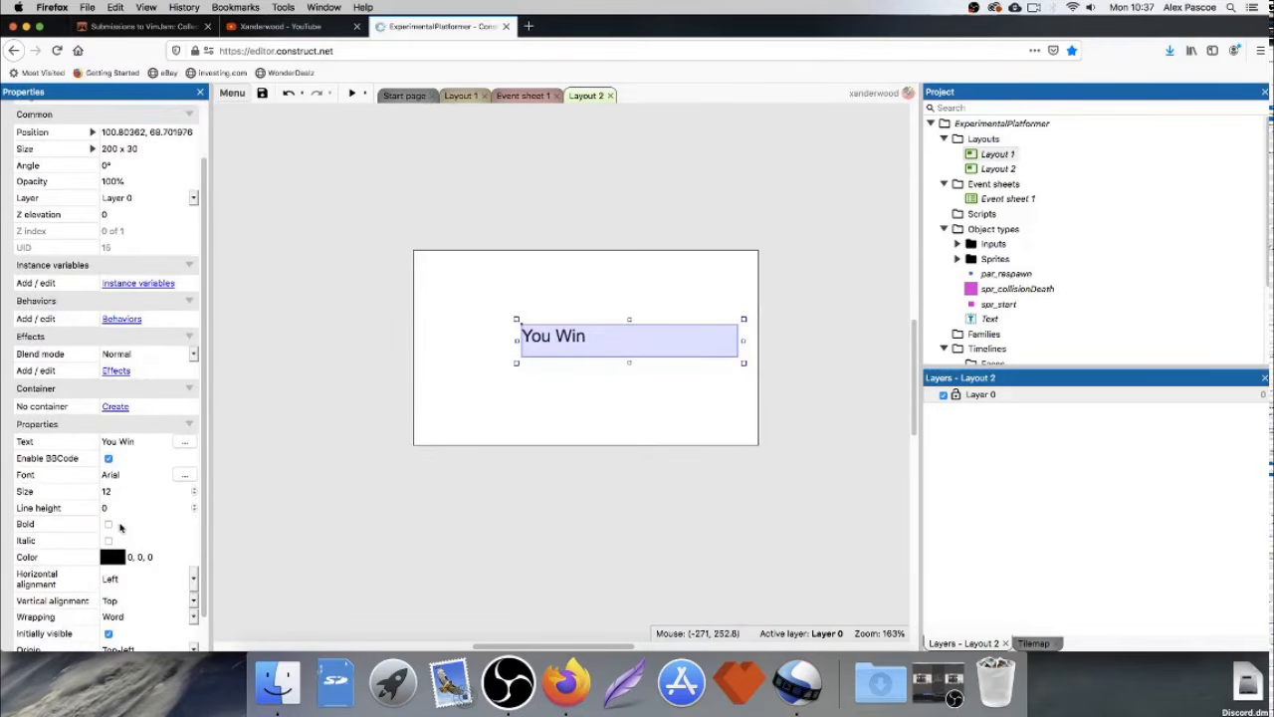
{"action": "scroll", "coordinate": [155, 530], "scroll_direction": "down", "scroll_amount": 2}
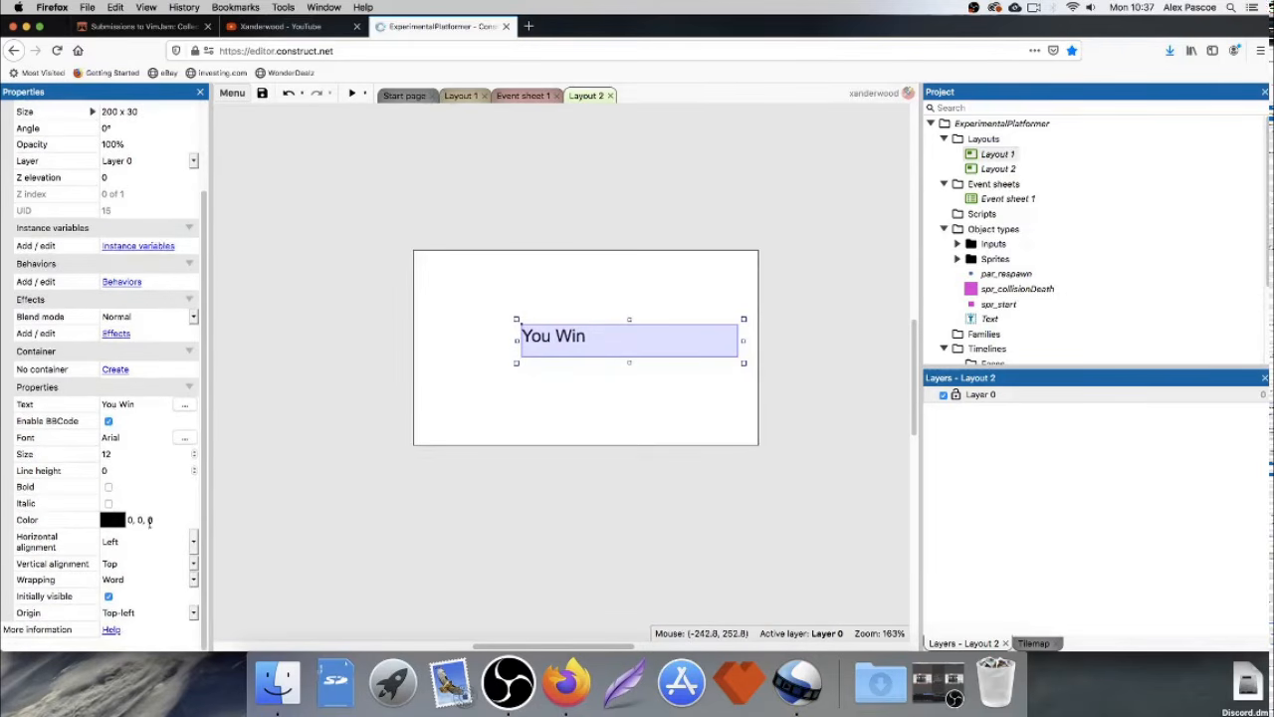
{"action": "left_click", "coordinate": [144, 543]}
{"action": "left_click", "coordinate": [137, 548]}
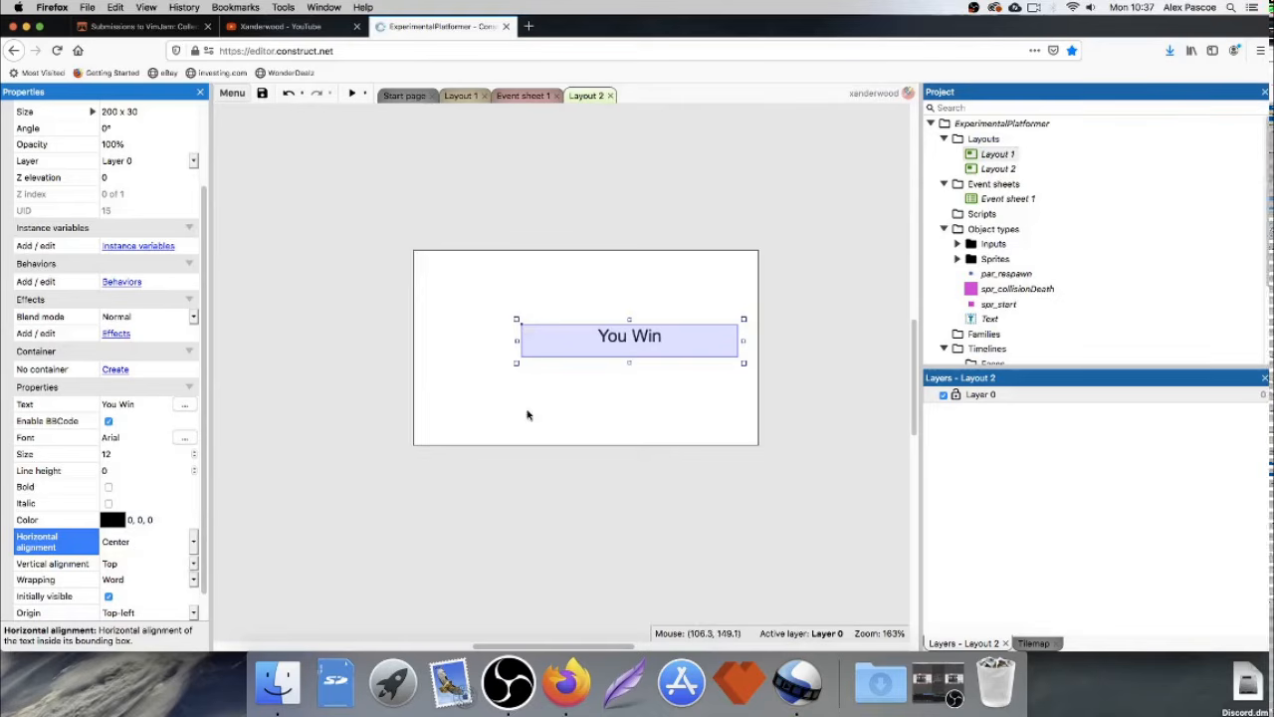
{"action": "left_click", "coordinate": [134, 563]}
{"action": "left_click", "coordinate": [126, 575]}
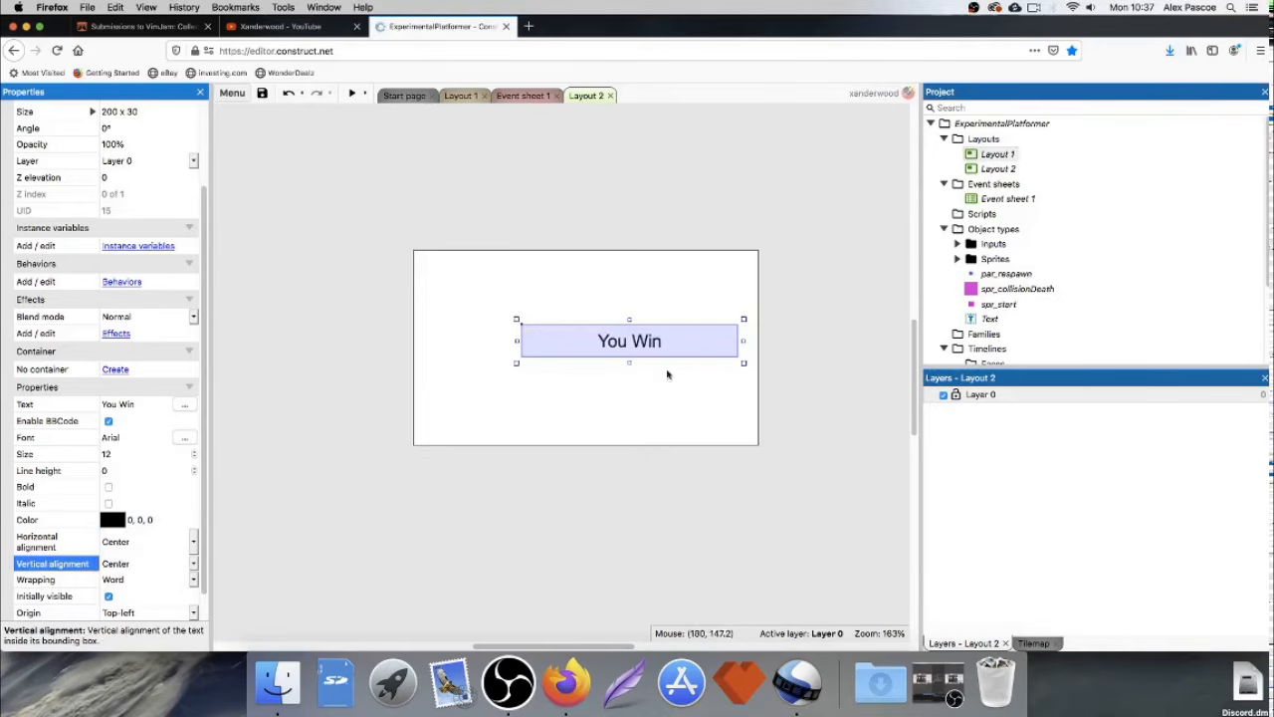
Enable the grid display and grid snapping for Layout 2 and position the "You Win" text at 64, 64.
{"action": "mouse_move", "coordinate": [617, 350]}
{"action": "left_mouse_down"}
{"action": "mouse_move", "coordinate": [566, 341]}
{"action": "mouse_move", "coordinate": [599, 341]}
{"action": "left_mouse_up"}
{"action": "left_click", "coordinate": [373, 358]}
{"action": "left_click", "coordinate": [113, 298]}
{"action": "left_click", "coordinate": [112, 314]}
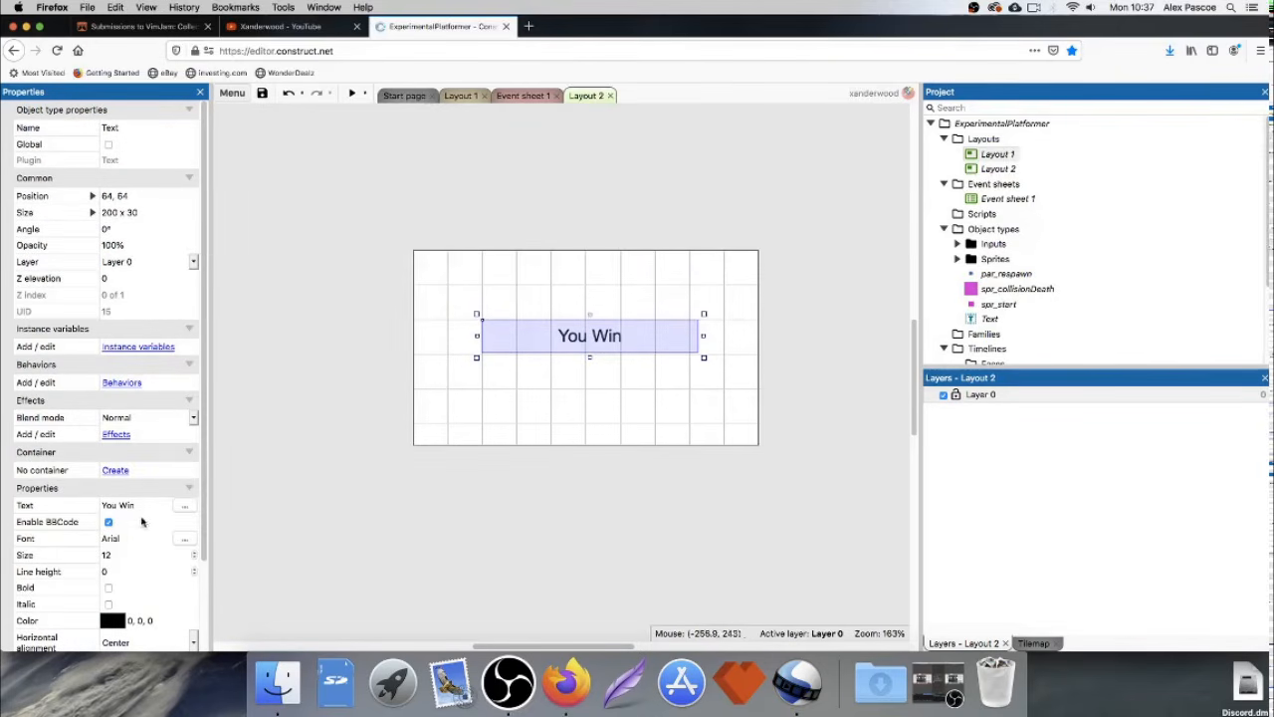
{"action": "scroll", "coordinate": [137, 559], "scroll_direction": "down", "scroll_amount": 3}
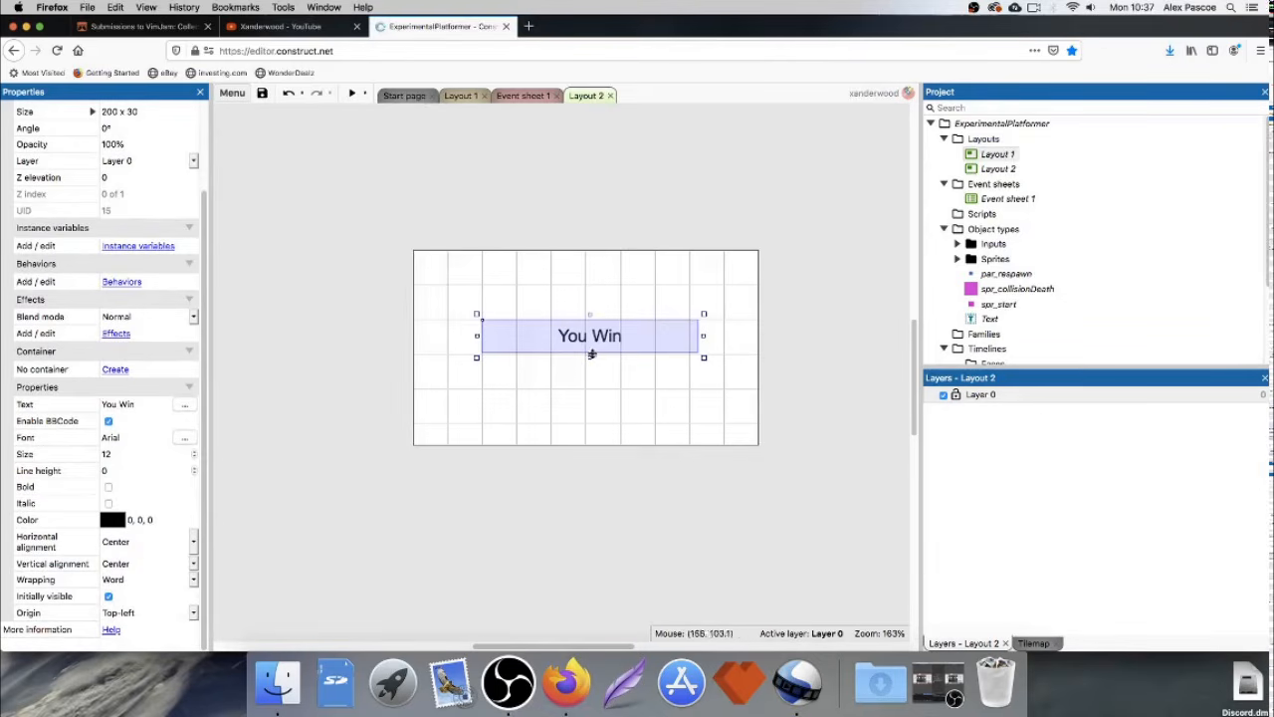
{"action": "left_click", "coordinate": [587, 402]}
{"action": "scroll", "coordinate": [648, 341], "scroll_direction": "up", "scroll_amount": 1}
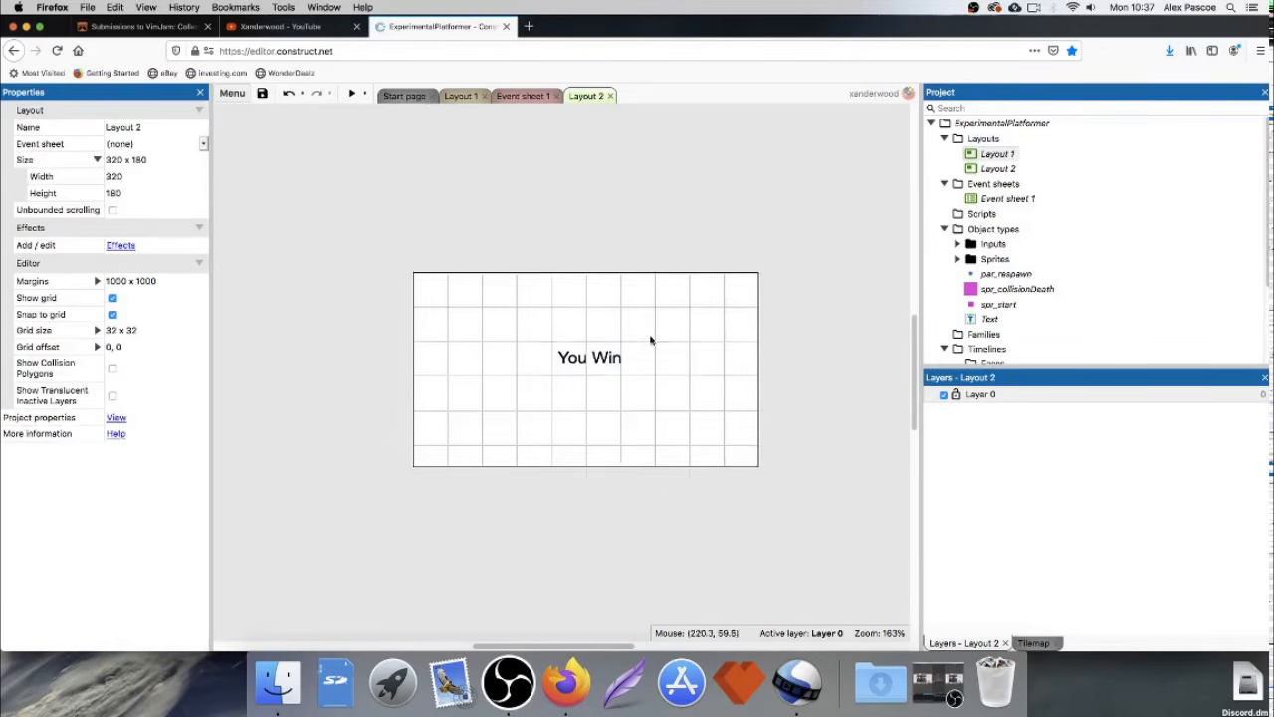
{"action": "scroll", "coordinate": [652, 340], "scroll_direction": "up", "scroll_amount": 1}
Assign Event sheet 1 as the event sheet of Layout 2 and open that event sheet.
{"action": "left_click", "coordinate": [521, 95]}
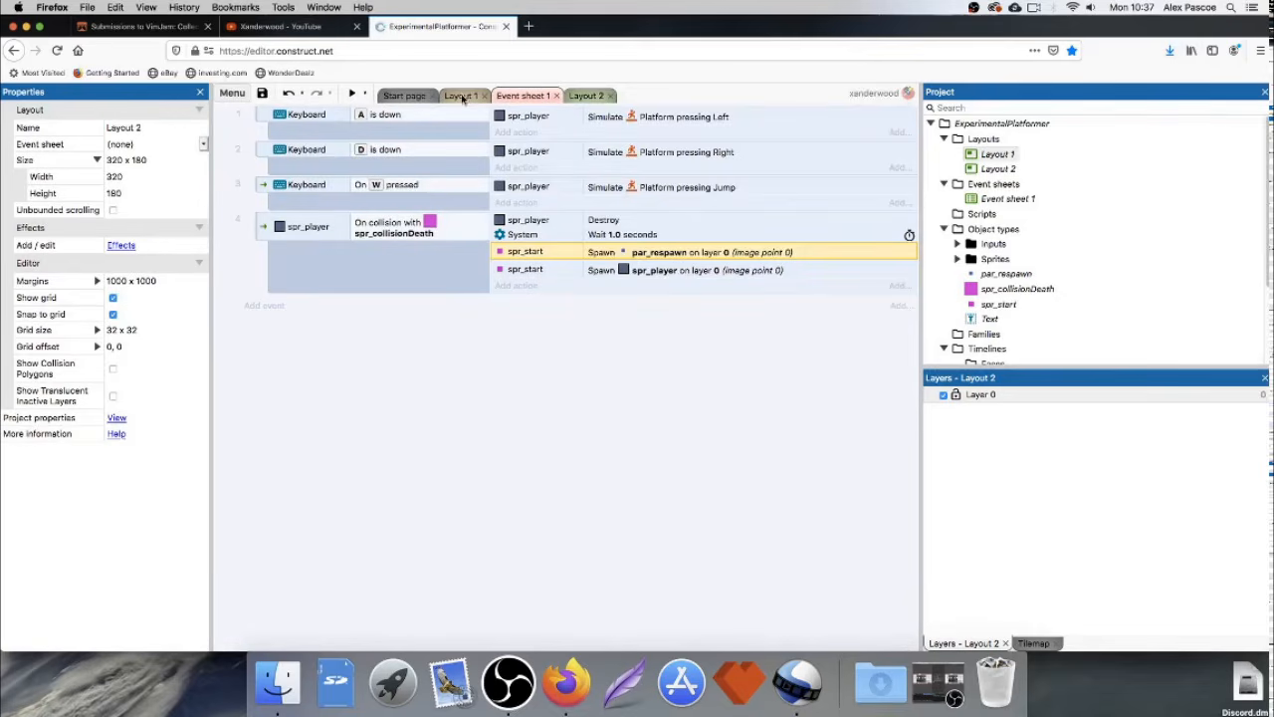
{"action": "left_click", "coordinate": [587, 96]}
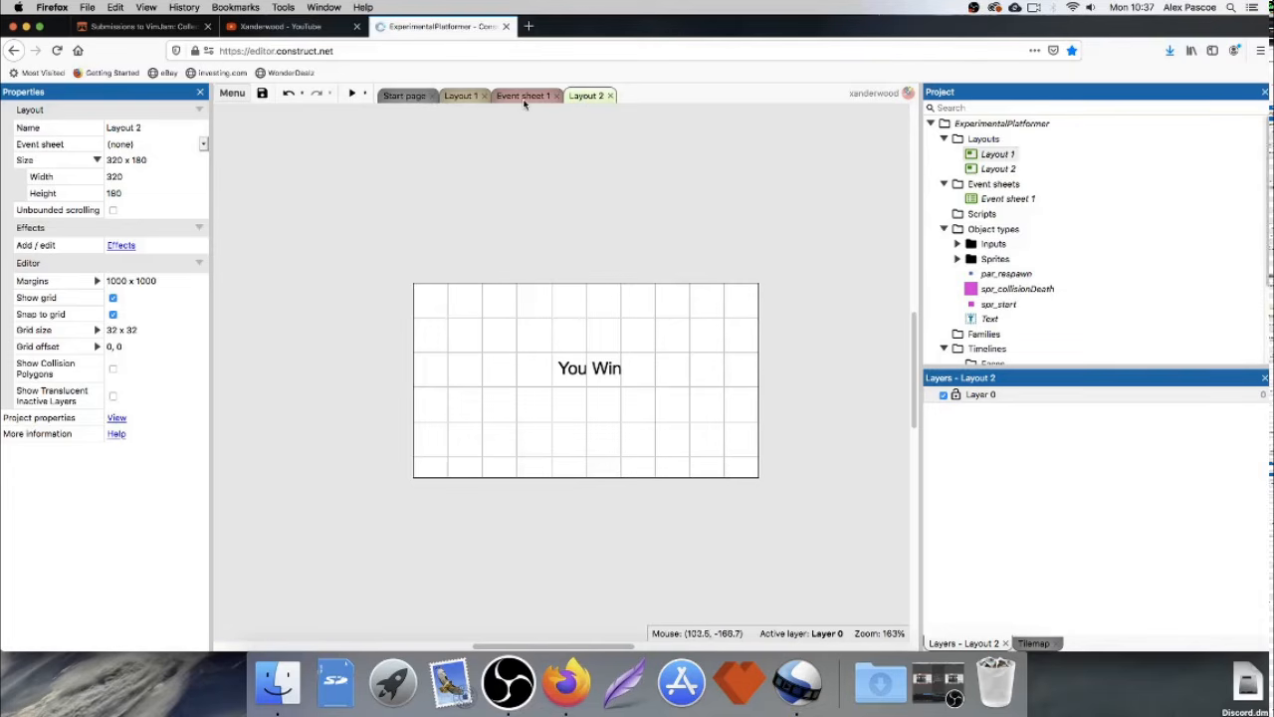
{"action": "left_click", "coordinate": [165, 148]}
{"action": "left_click", "coordinate": [163, 157]}
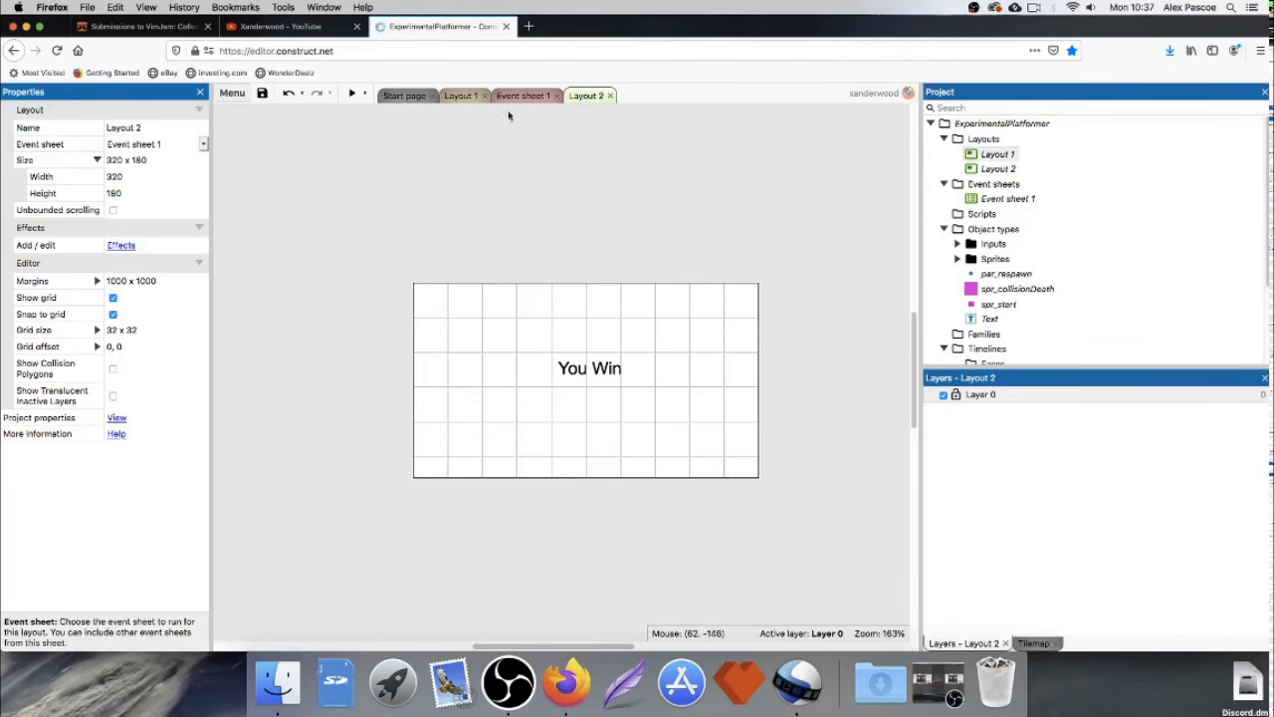
{"action": "left_click", "coordinate": [538, 95]}
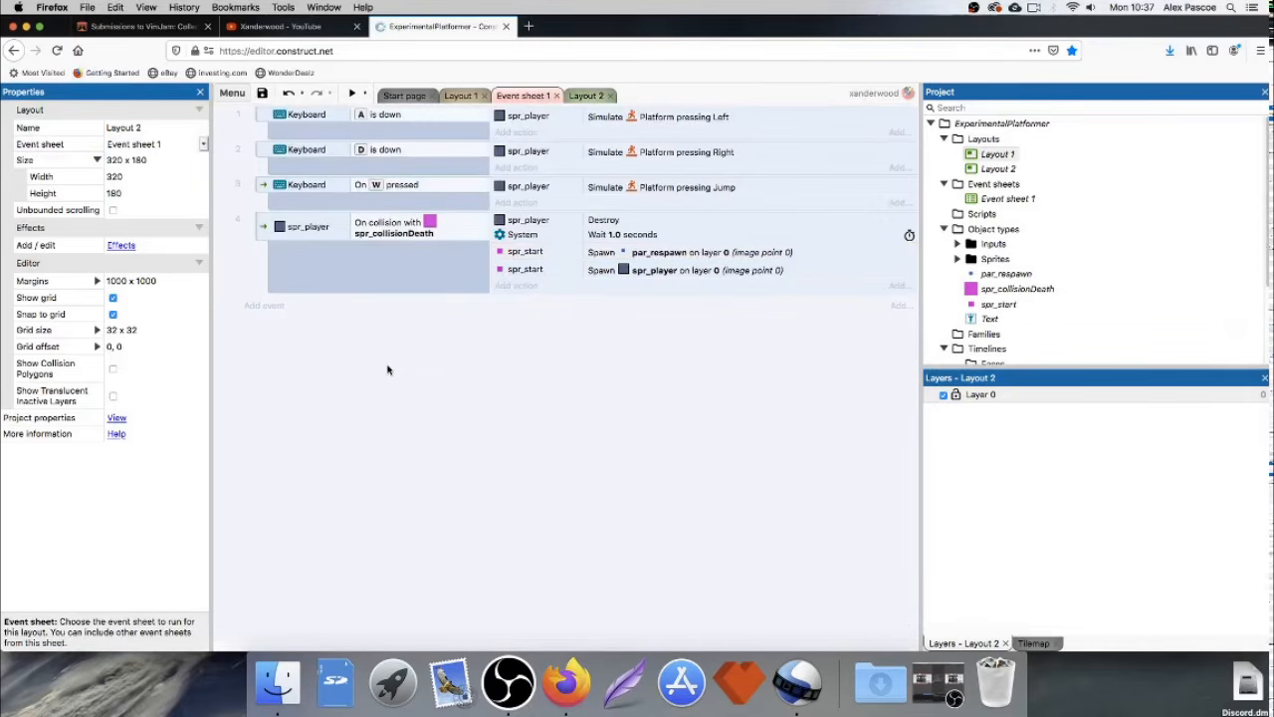
{"action": "left_click", "coordinate": [589, 95]}
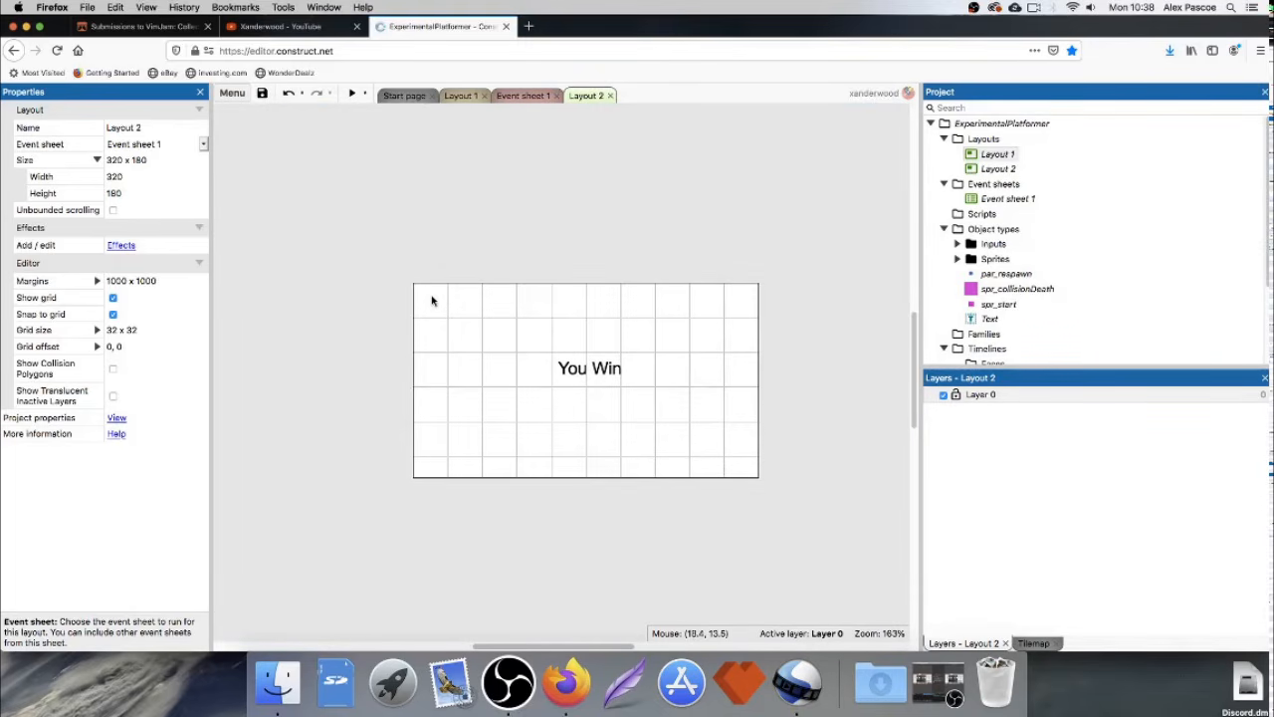
{"action": "left_click", "coordinate": [523, 95]}
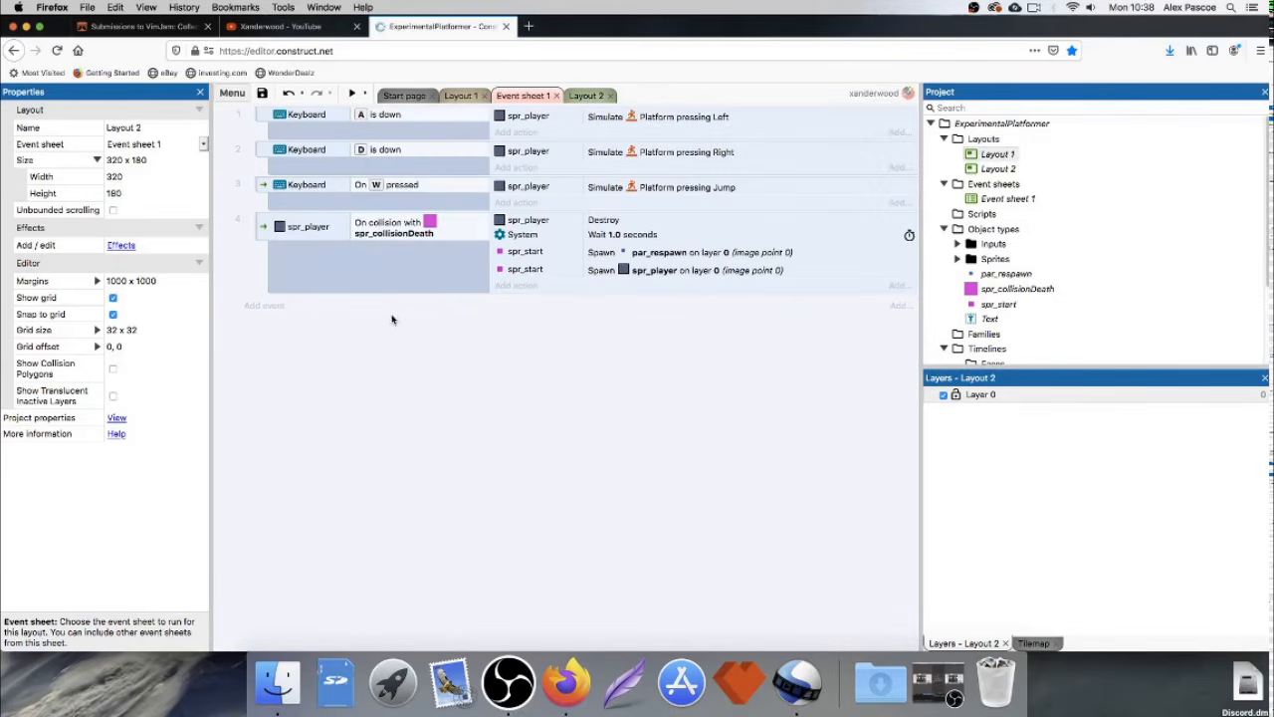
Insert a new Sprite object in Layout 1.
{"action": "left_click", "coordinate": [461, 96]}
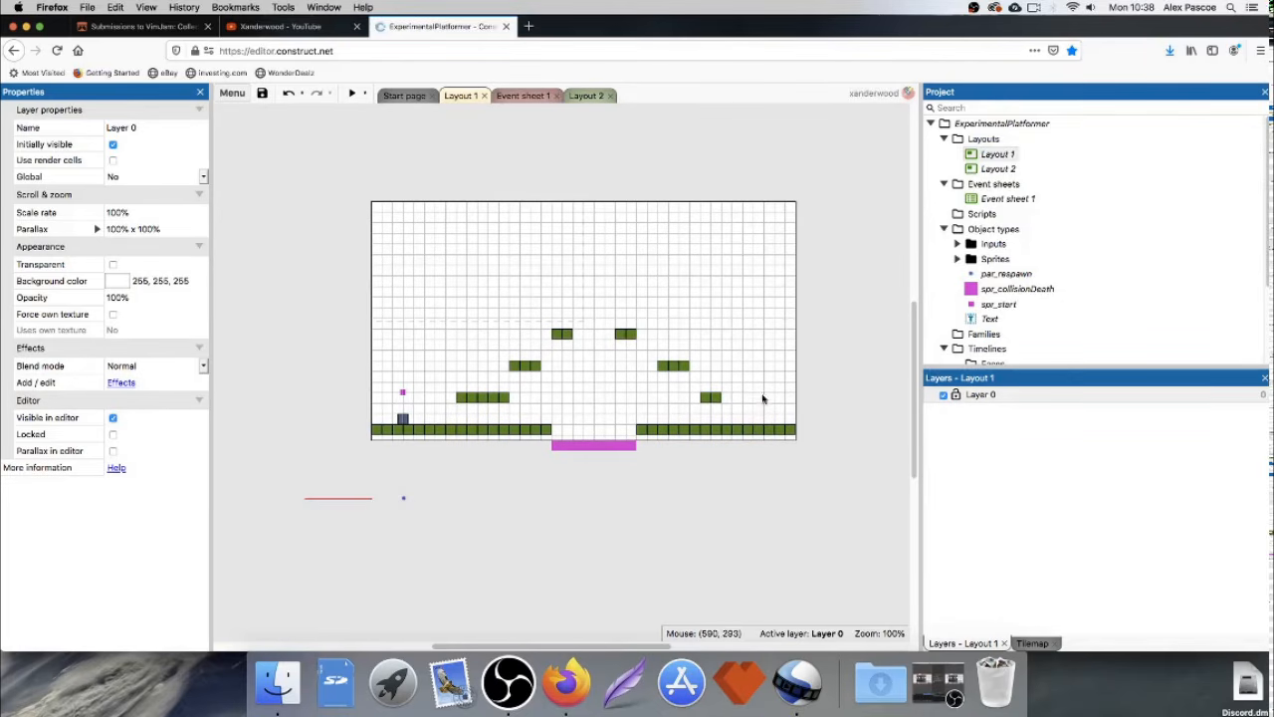
{"action": "double_click", "coordinate": [779, 371]}
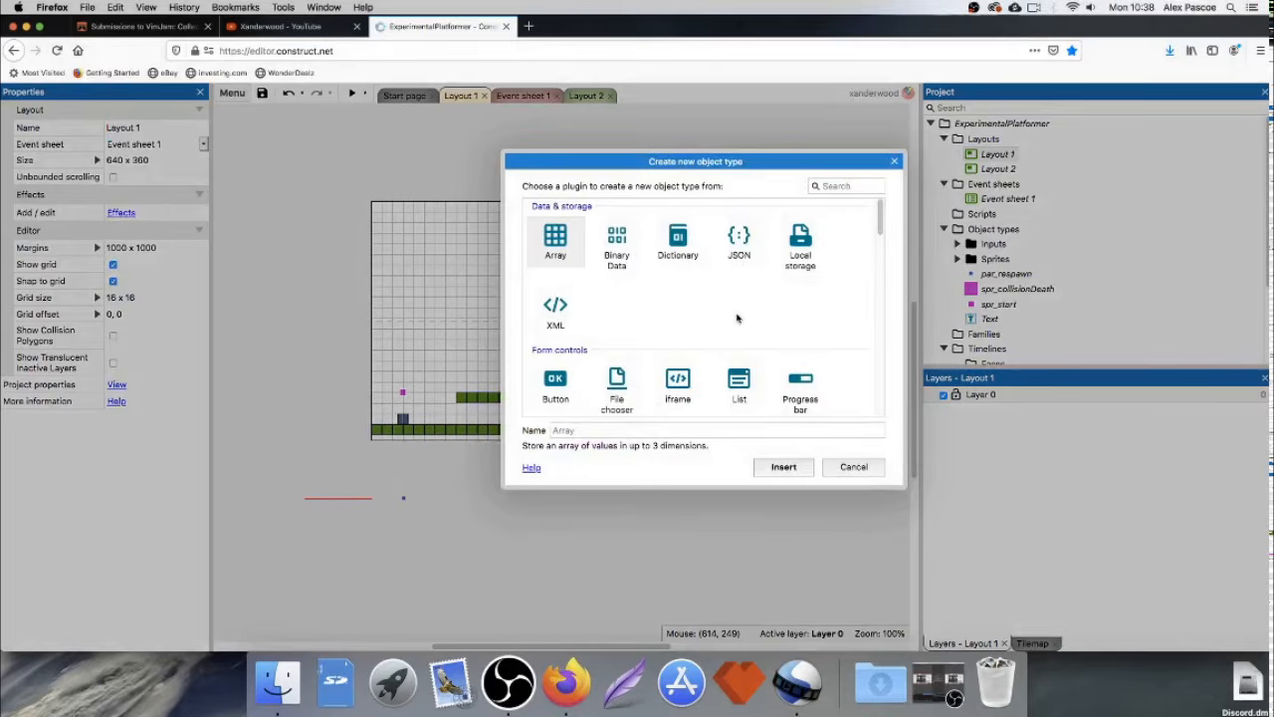
{"action": "scroll", "coordinate": [737, 317], "scroll_direction": "down", "scroll_amount": 3}
{"action": "scroll", "coordinate": [737, 316], "scroll_direction": "down", "scroll_amount": 3}
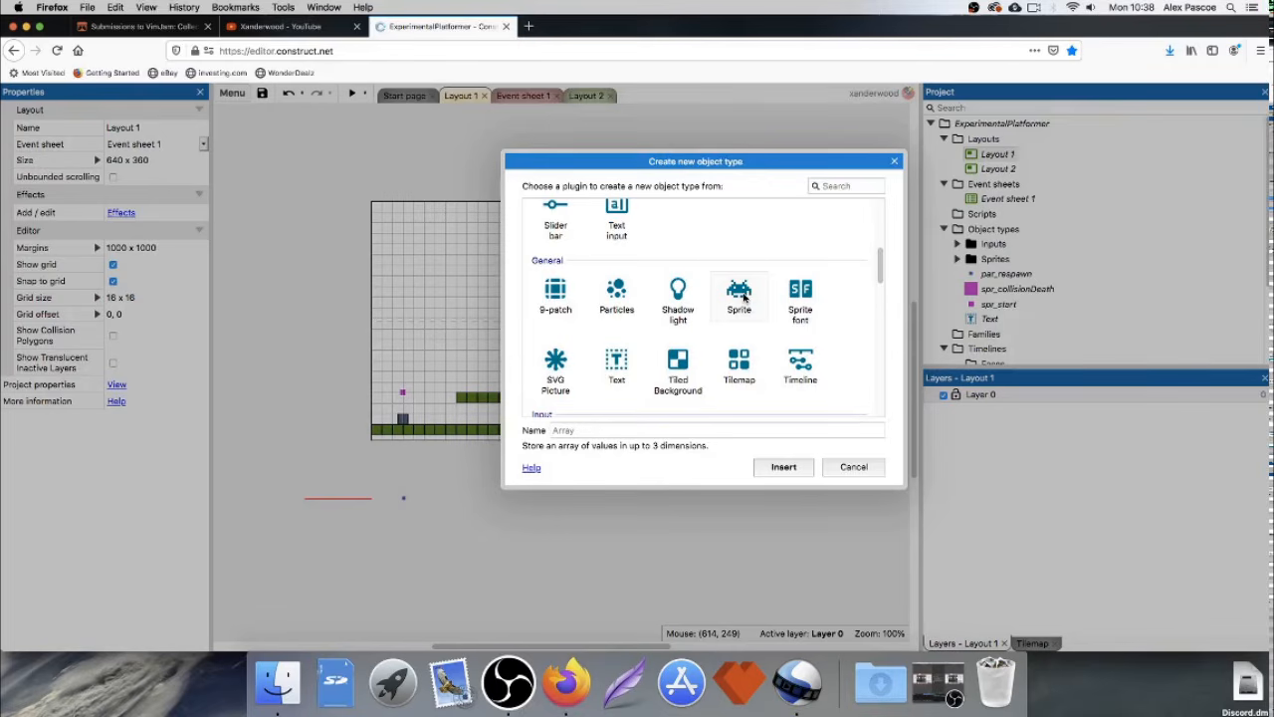
{"action": "left_click", "coordinate": [741, 295]}
{"action": "left_click", "coordinate": [741, 295]}
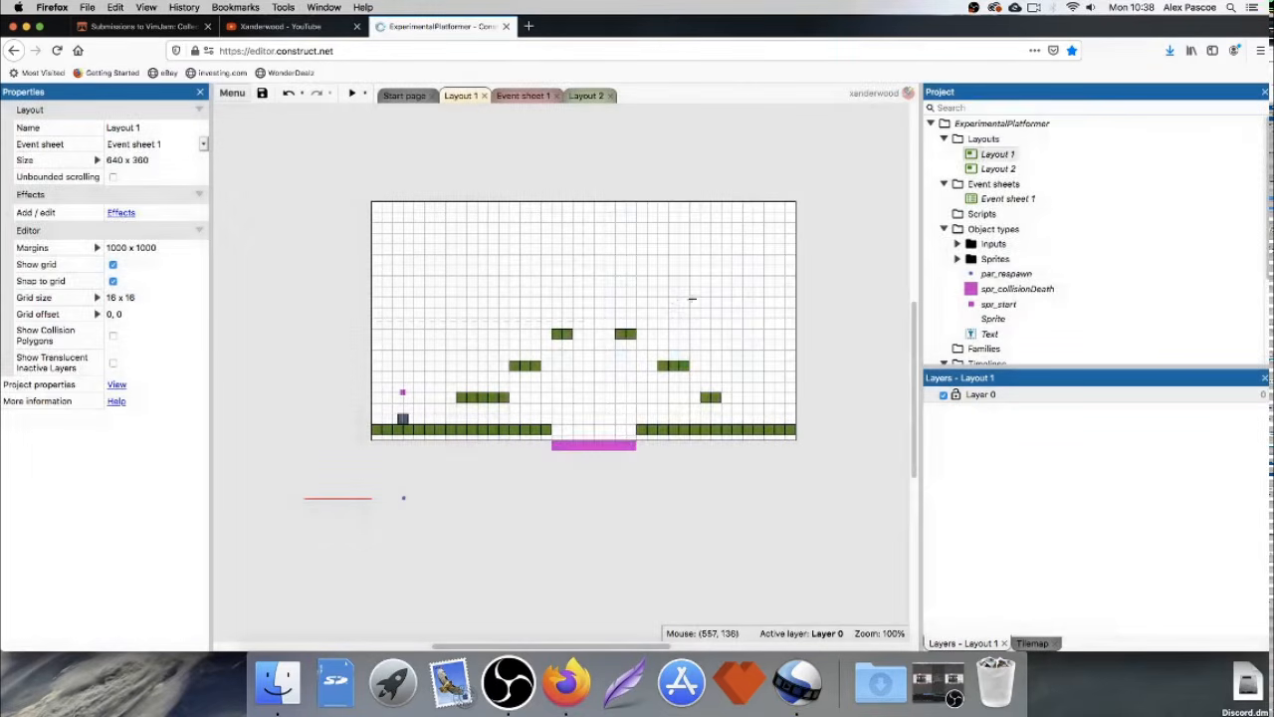
{"action": "left_click", "coordinate": [688, 296]}
Fill the new sprite's image with magenta (209, 85, 224), resize it to 32 x 48 and place it at 608, 304 above the ground.
{"action": "left_click", "coordinate": [198, 131]}
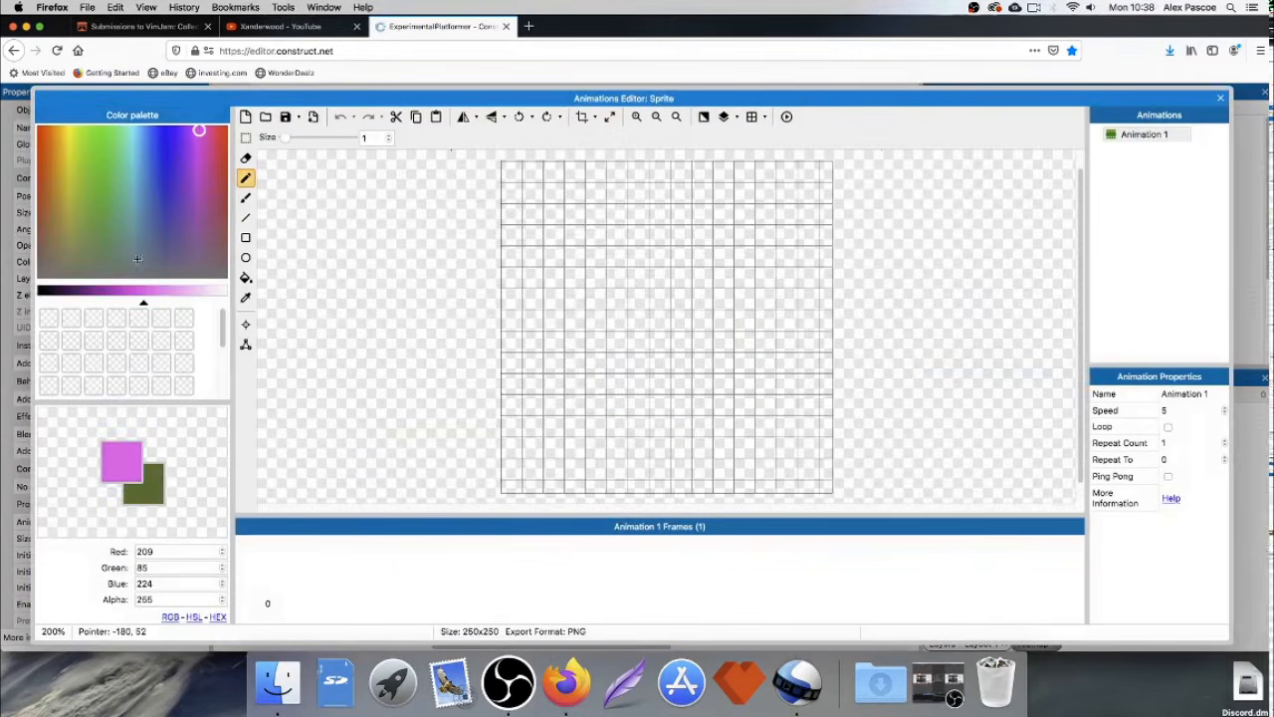
{"action": "left_click", "coordinate": [246, 278]}
{"action": "left_click", "coordinate": [628, 288]}
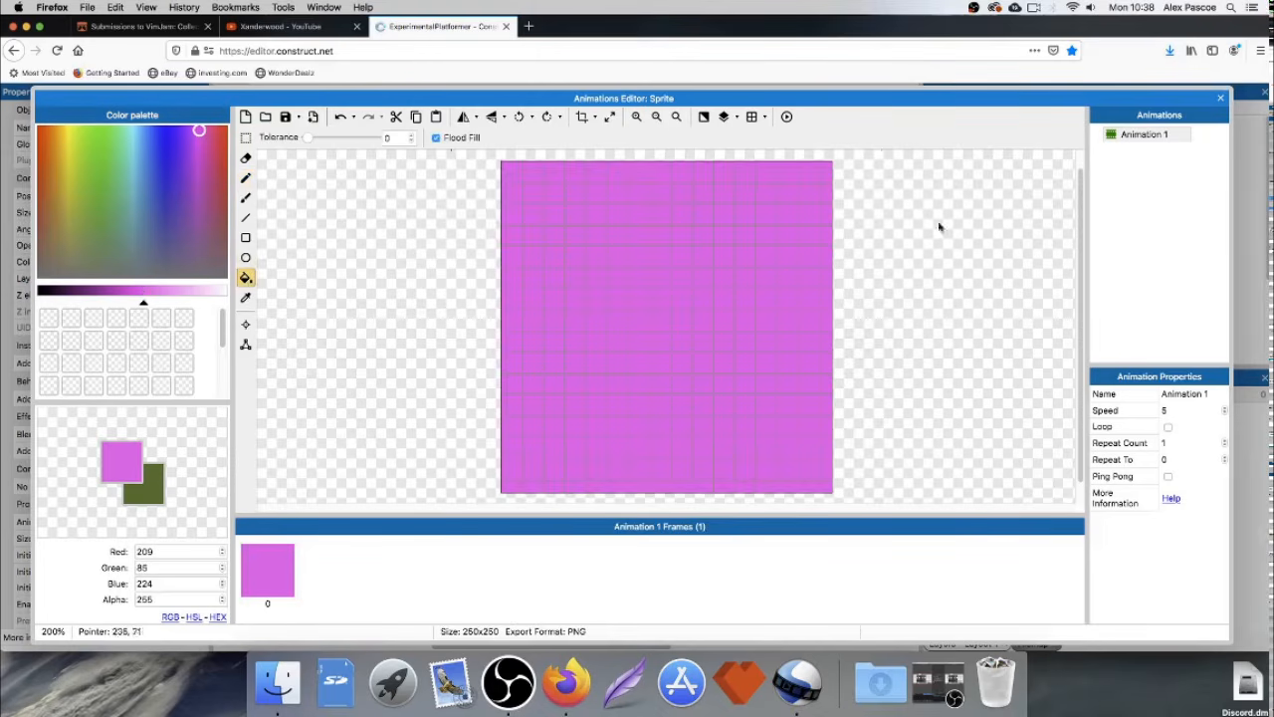
{"action": "left_click", "coordinate": [1221, 97]}
{"action": "left_click_drag", "start_coordinate": [580, 207], "coordinate": [773, 399]}
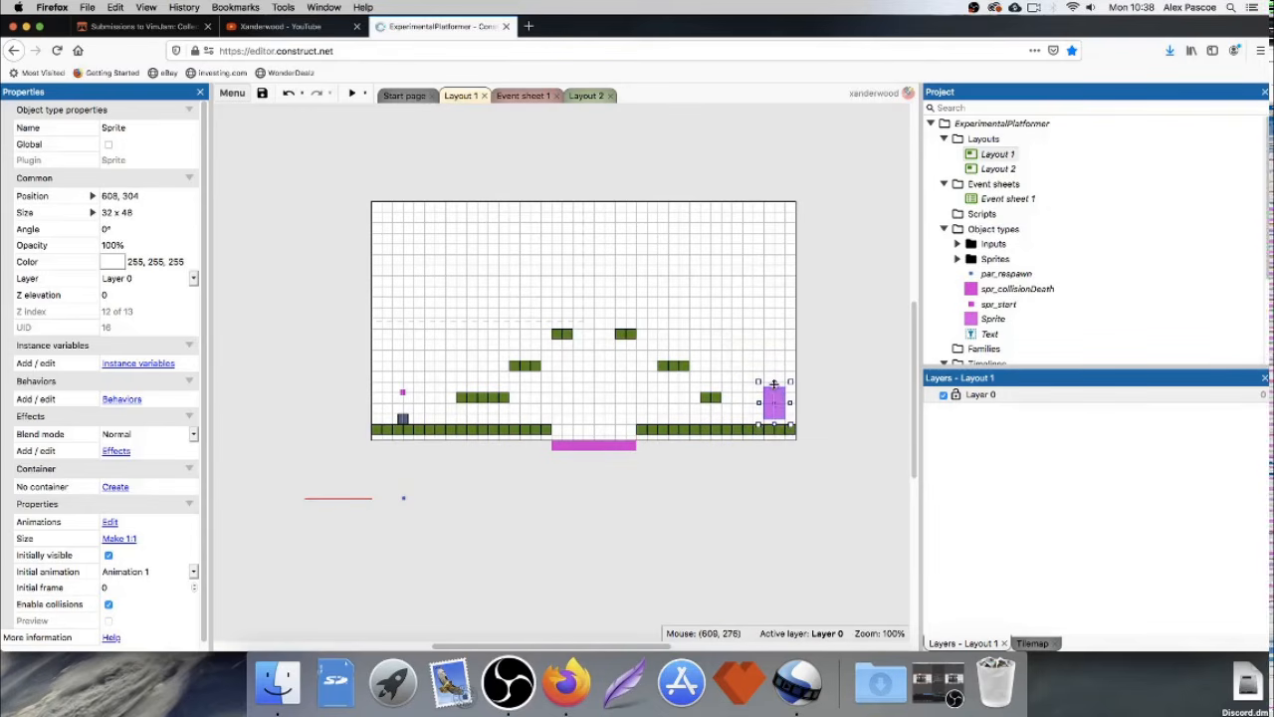
Set the magenta sprite's origin to its bottom centre (125, 250) and place the sprite on the ground at 608, 336.
{"action": "double_click", "coordinate": [773, 400]}
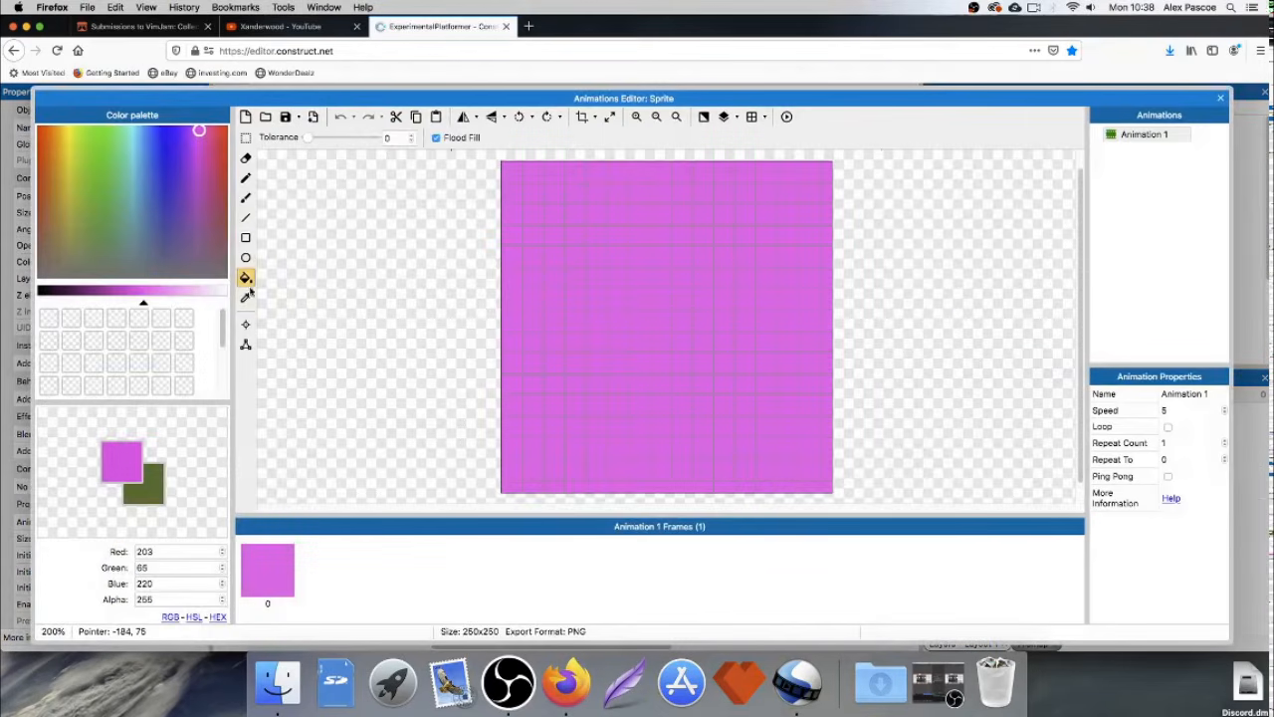
{"action": "left_click", "coordinate": [246, 324]}
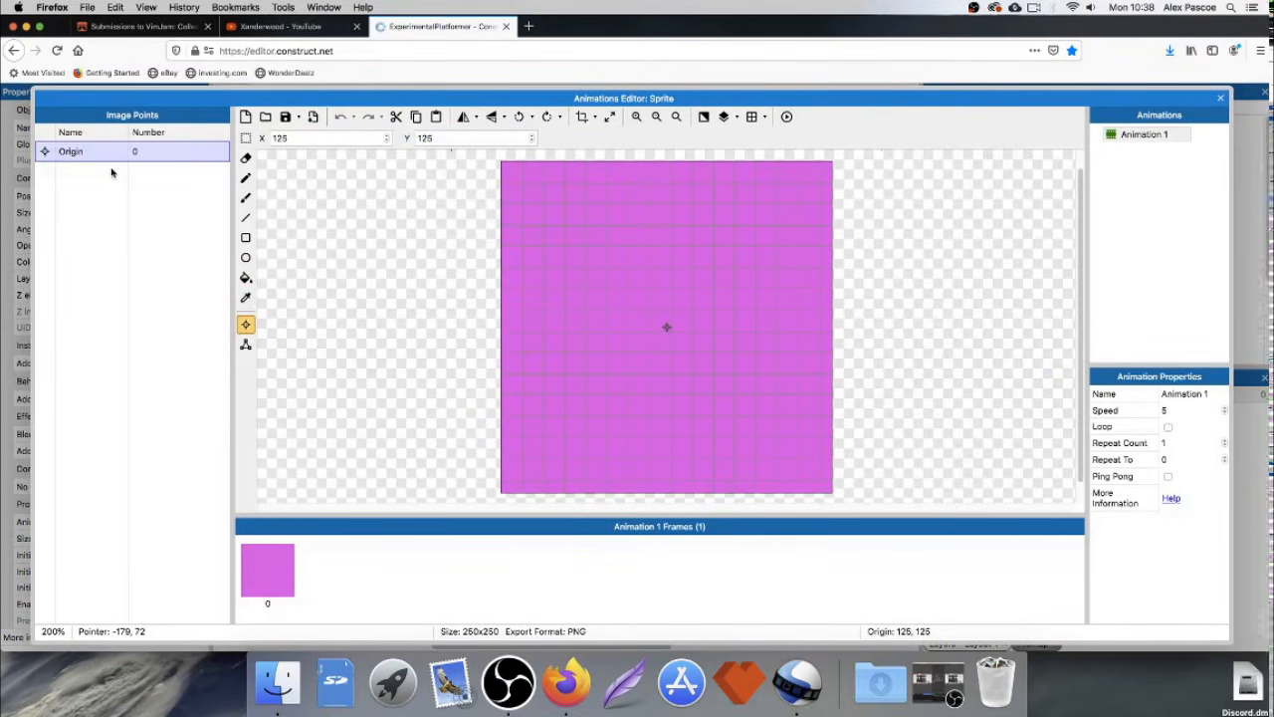
{"action": "key", "text": "KP_2"}
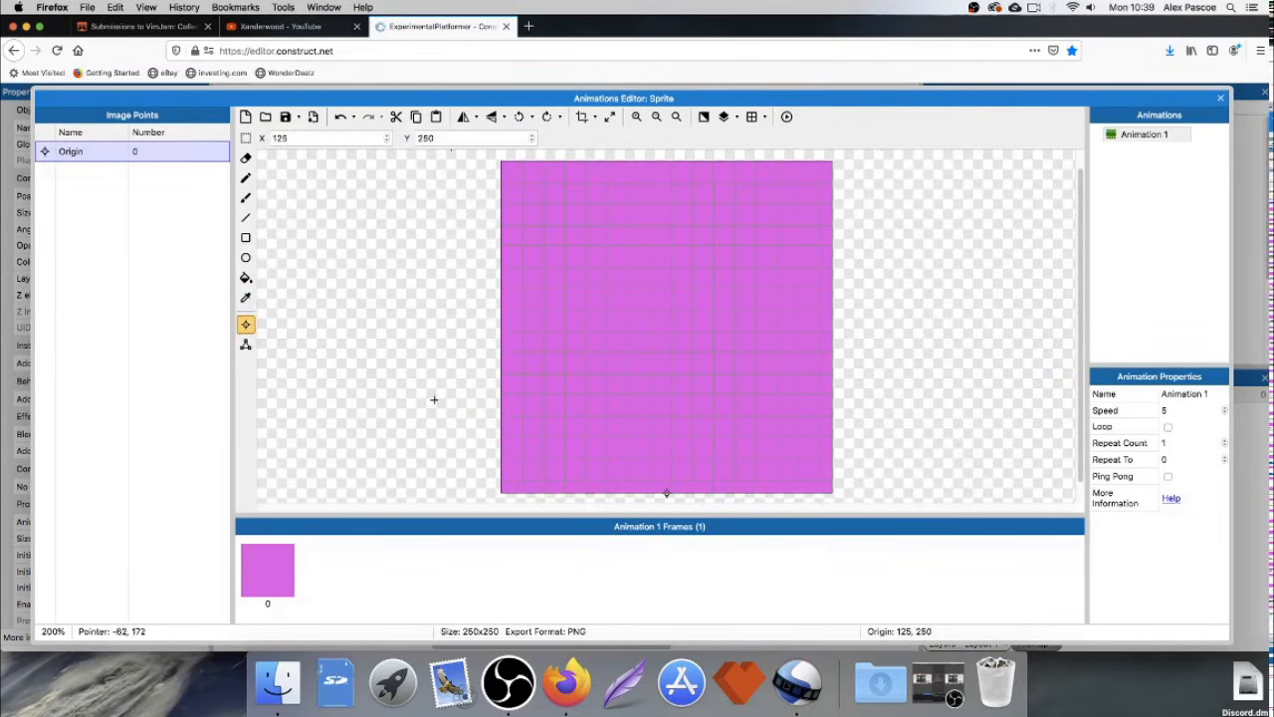
{"action": "left_click", "coordinate": [1221, 101]}
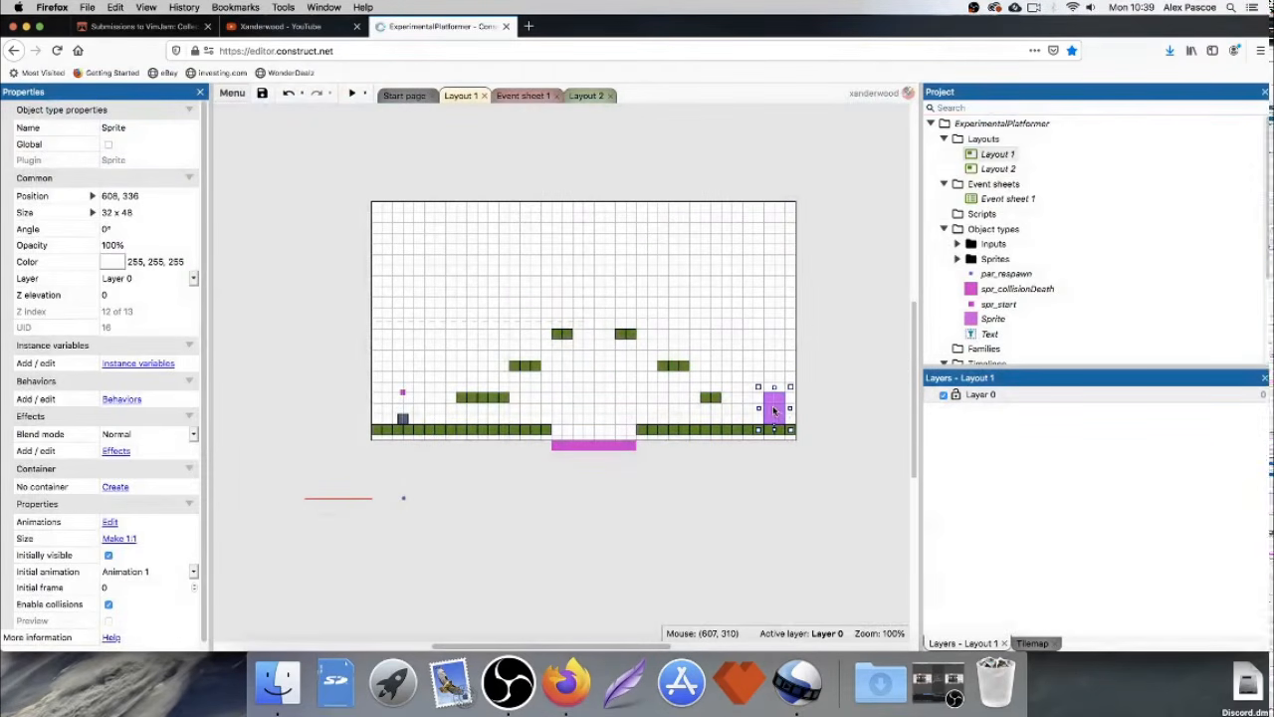
Rename the magenta goal sprite in Layout 1 as spr_exit.
{"action": "left_click", "coordinate": [141, 137]}
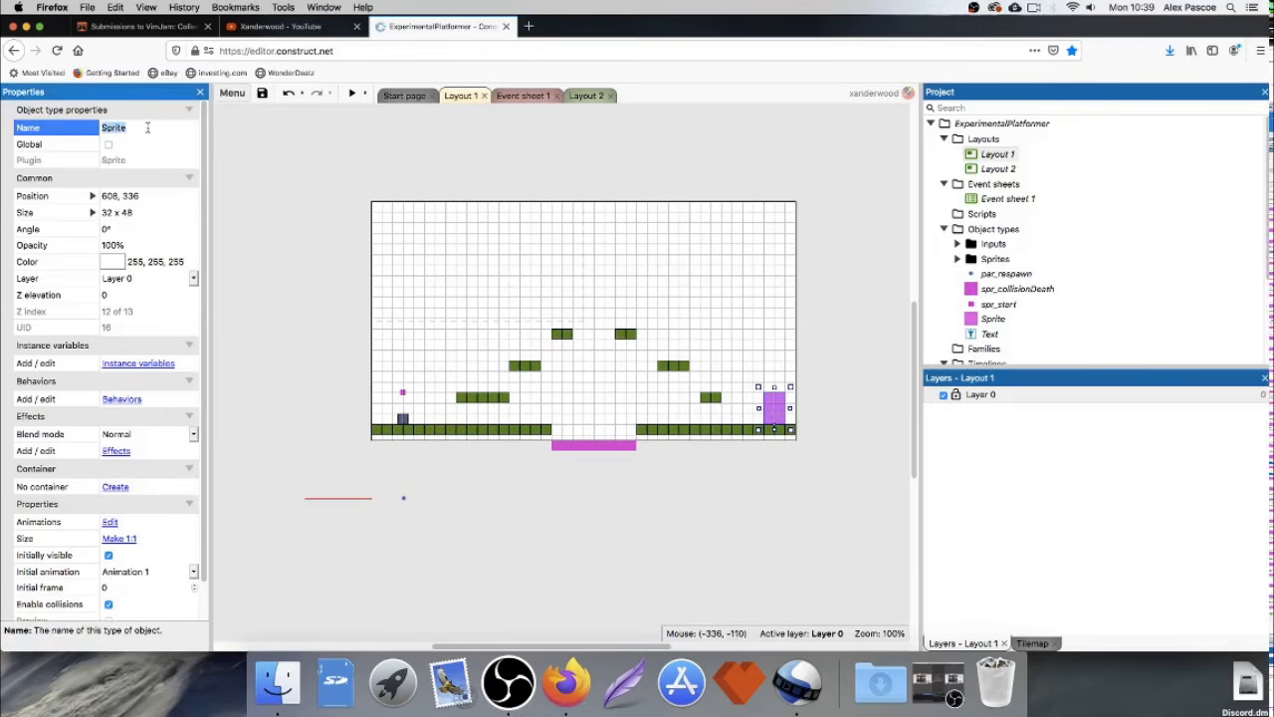
{"action": "type", "text": "spr_ex"}
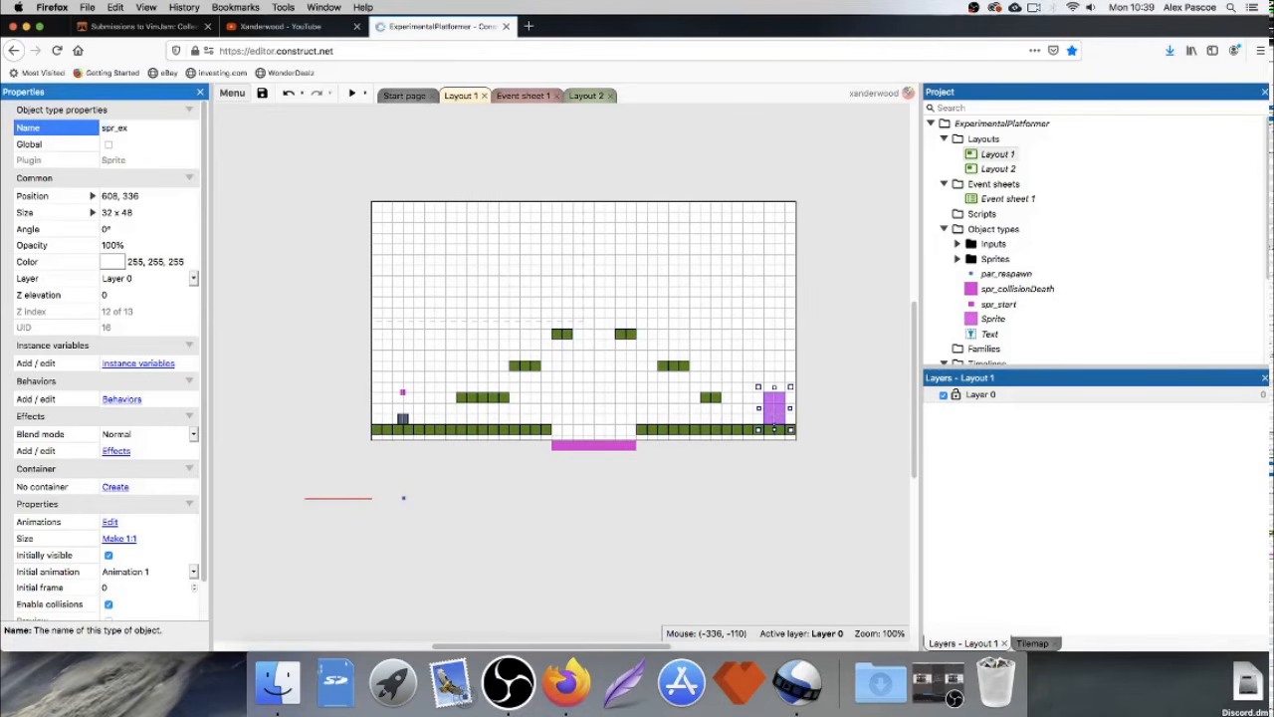
{"action": "type", "text": "it"}
{"action": "key", "text": "Return"}
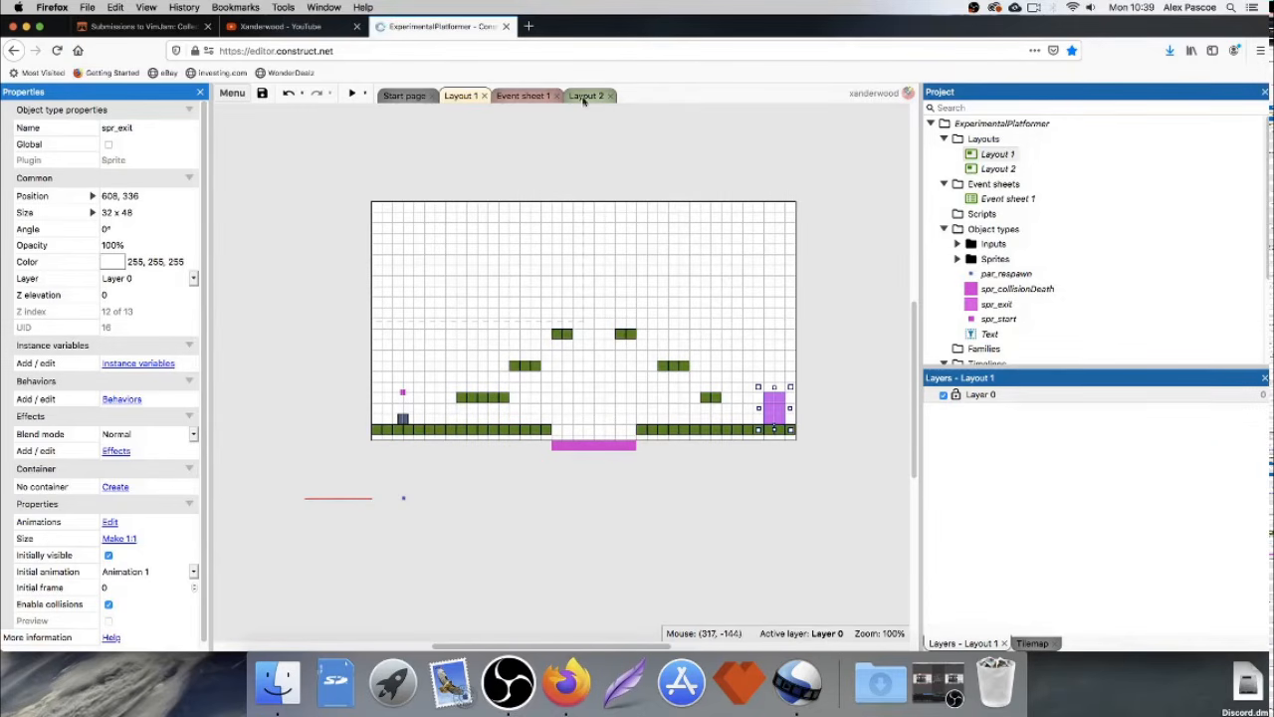
Add an event to Event sheet 1 that triggers when spr_player collides with spr_exit.
{"action": "left_click", "coordinate": [523, 95]}
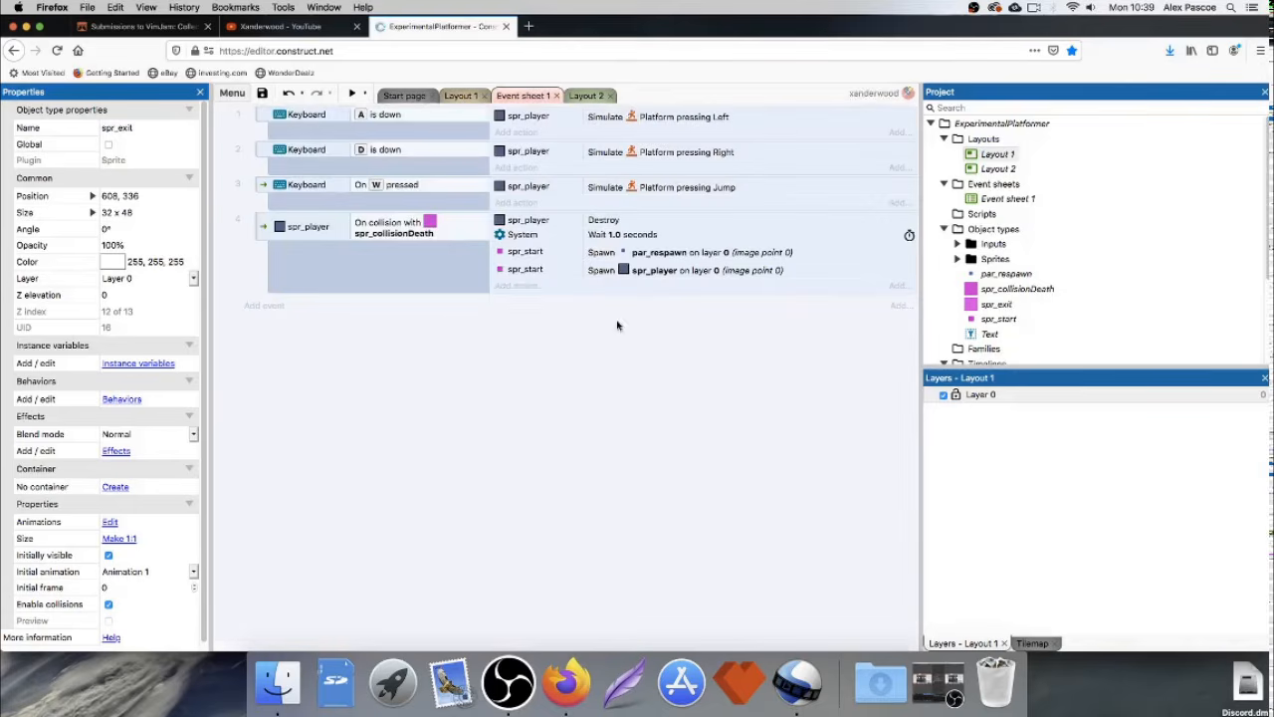
{"action": "left_click", "coordinate": [261, 305]}
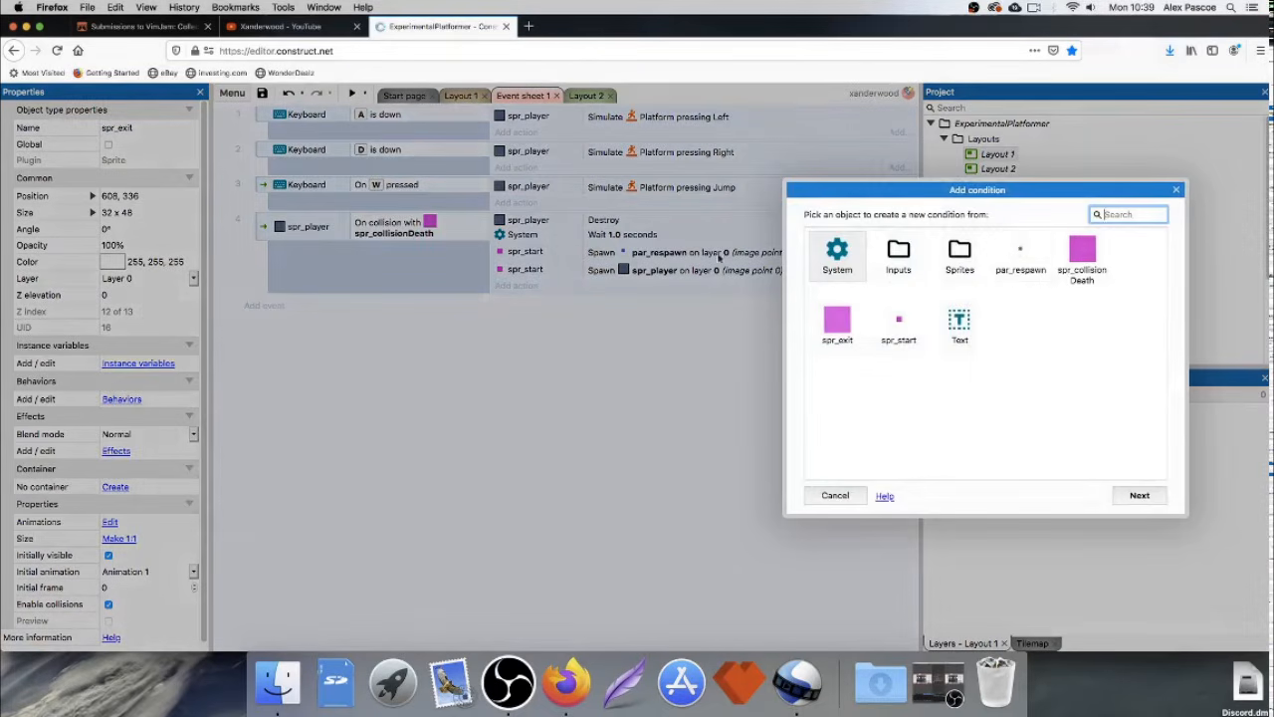
{"action": "double_click", "coordinate": [961, 252]}
{"action": "double_click", "coordinate": [899, 256]}
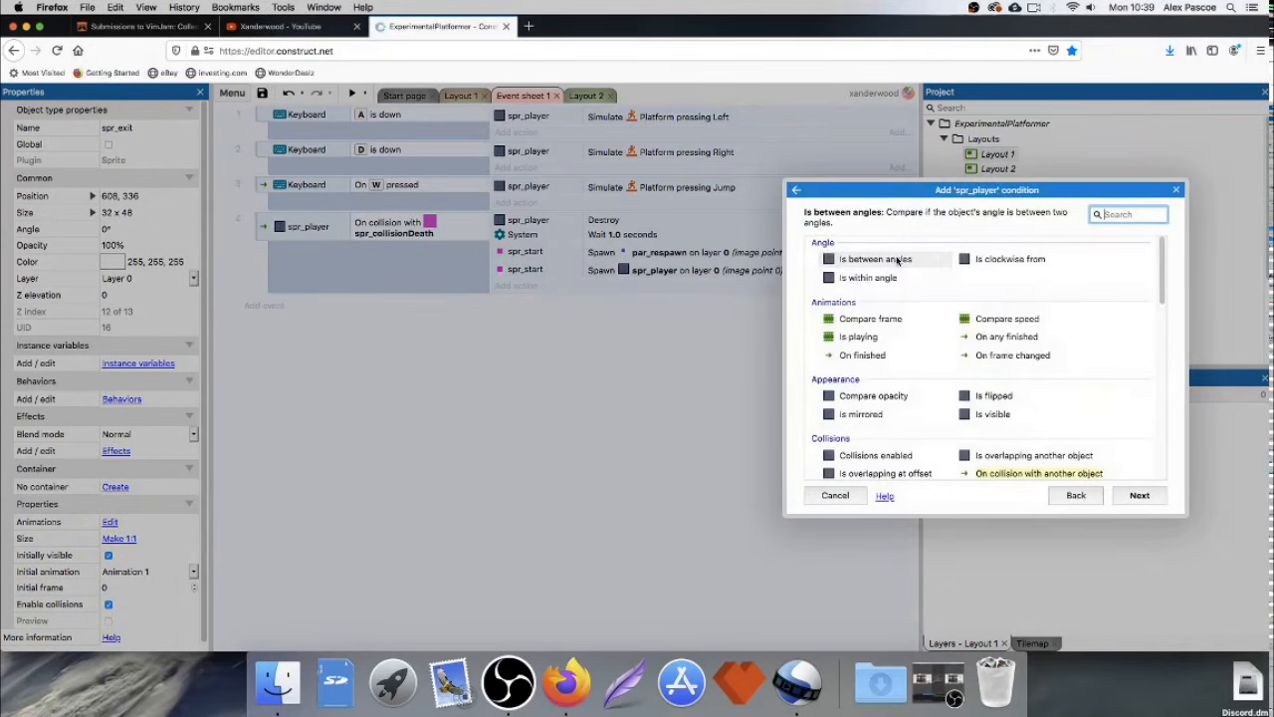
{"action": "scroll", "coordinate": [901, 289], "scroll_direction": "down", "scroll_amount": 3}
{"action": "double_click", "coordinate": [1006, 359]}
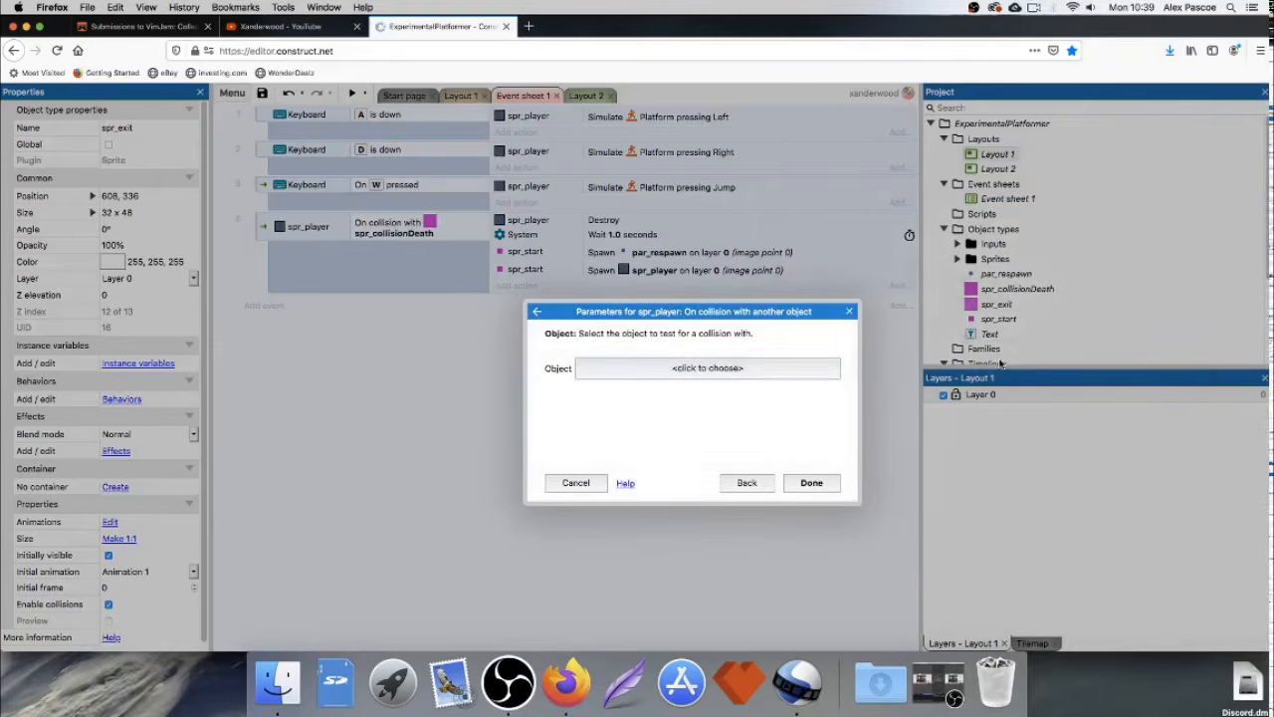
{"action": "left_click", "coordinate": [660, 367]}
{"action": "double_click", "coordinate": [540, 332]}
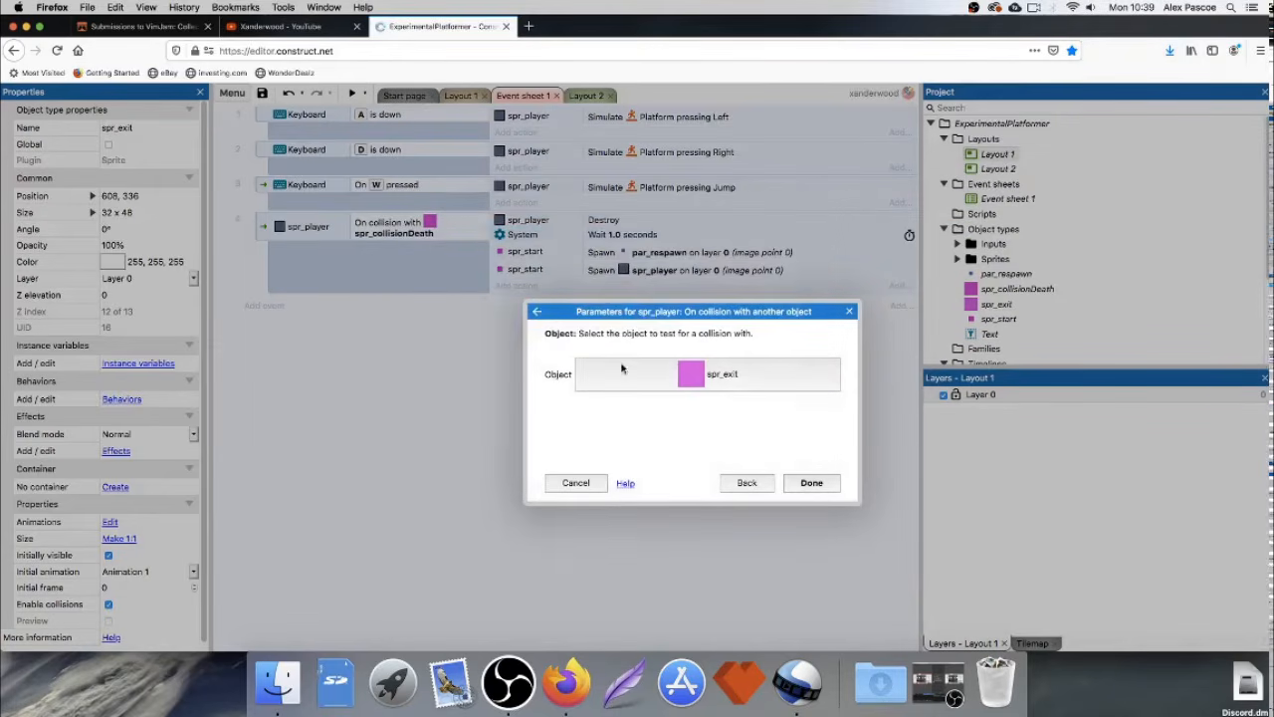
{"action": "left_click", "coordinate": [812, 483]}
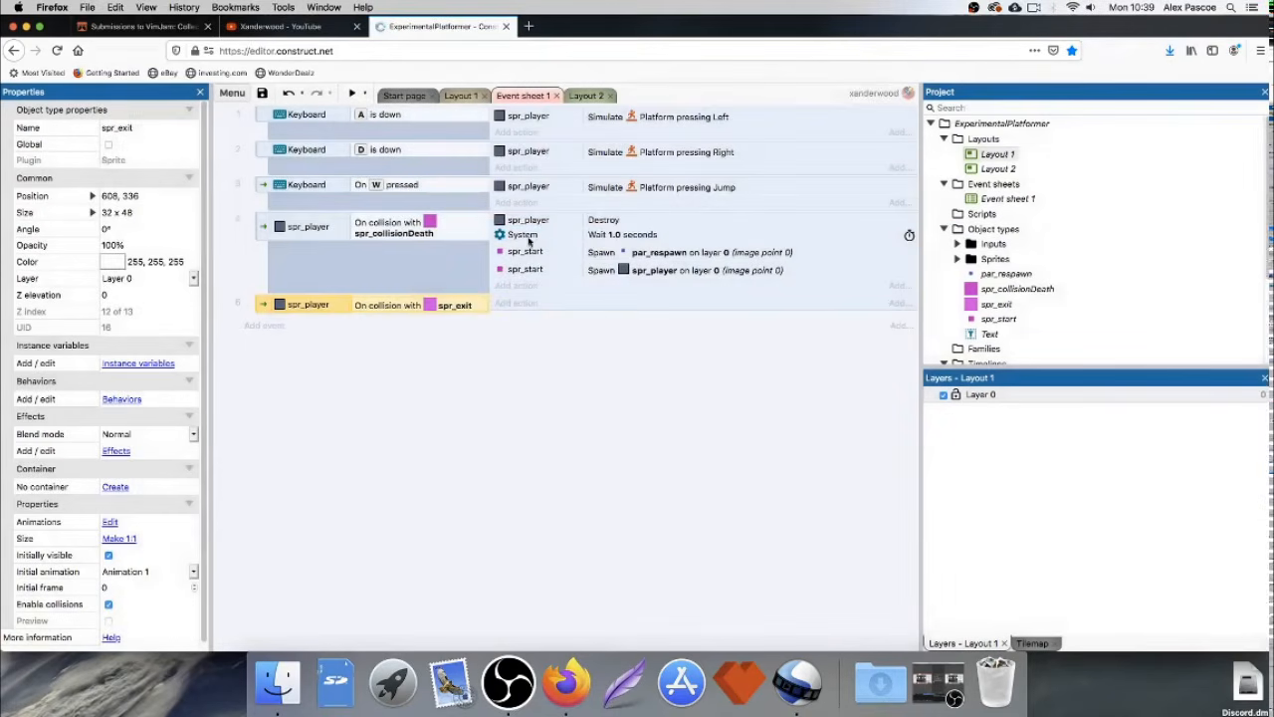
Add a Destroy action for spr_player to the spr_exit collision event.
{"action": "left_click", "coordinate": [519, 304]}
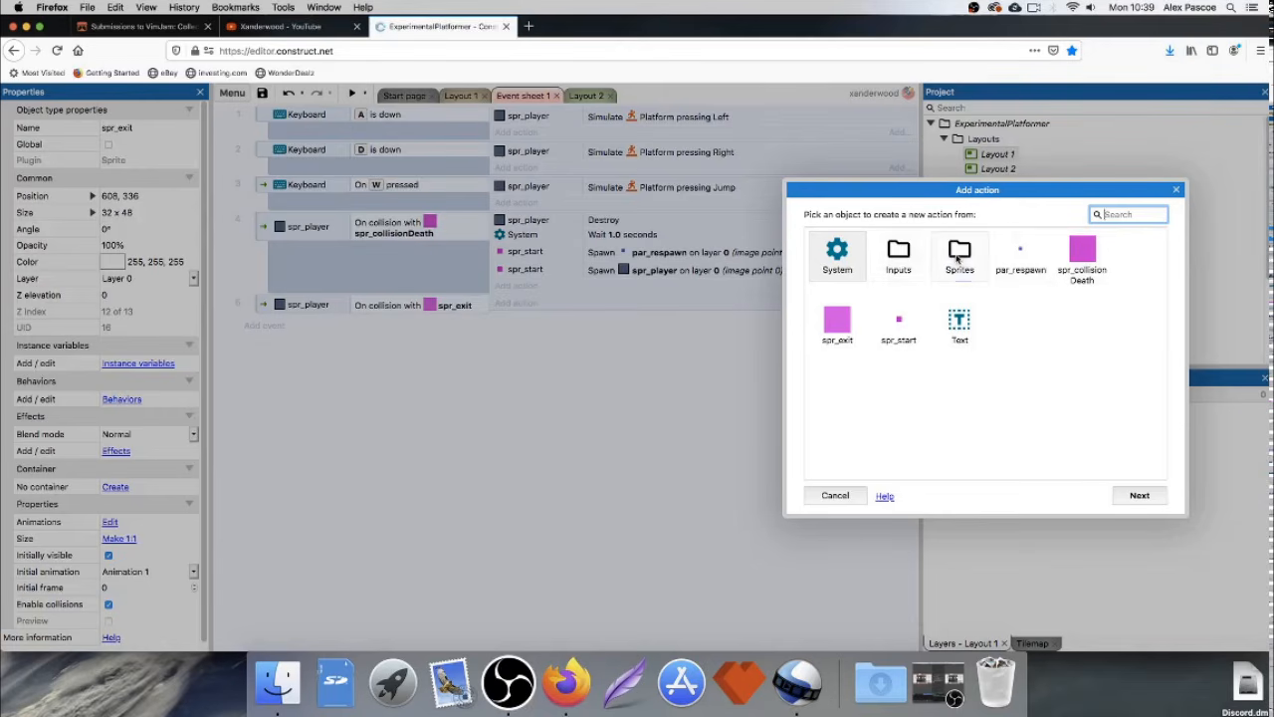
{"action": "double_click", "coordinate": [959, 257]}
{"action": "double_click", "coordinate": [899, 257]}
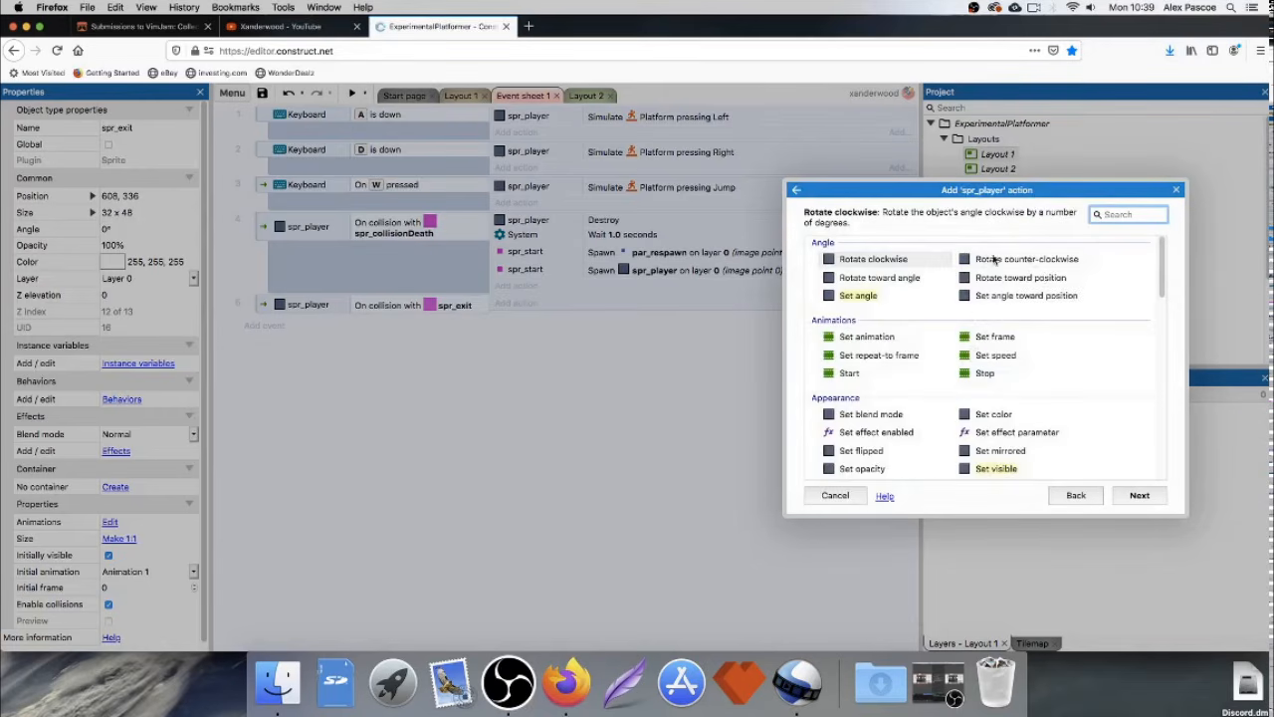
{"action": "type", "text": "des"}
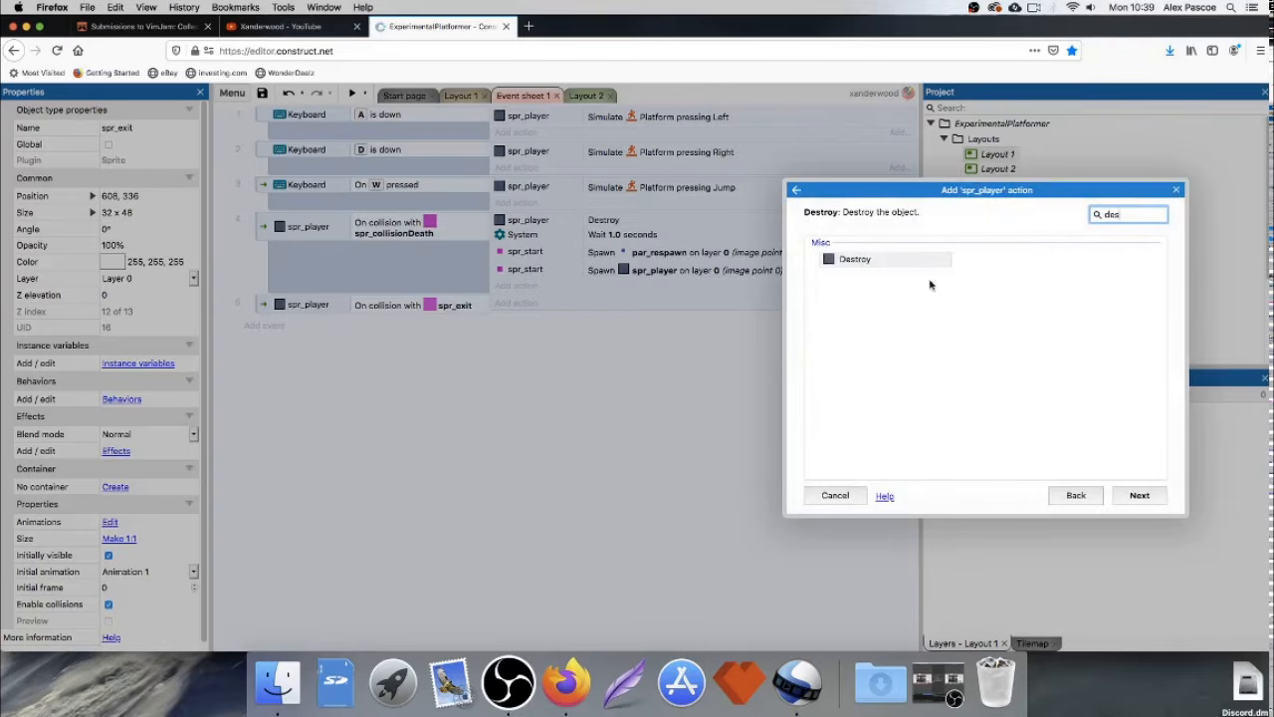
{"action": "left_click", "coordinate": [855, 259]}
{"action": "double_click", "coordinate": [855, 260]}
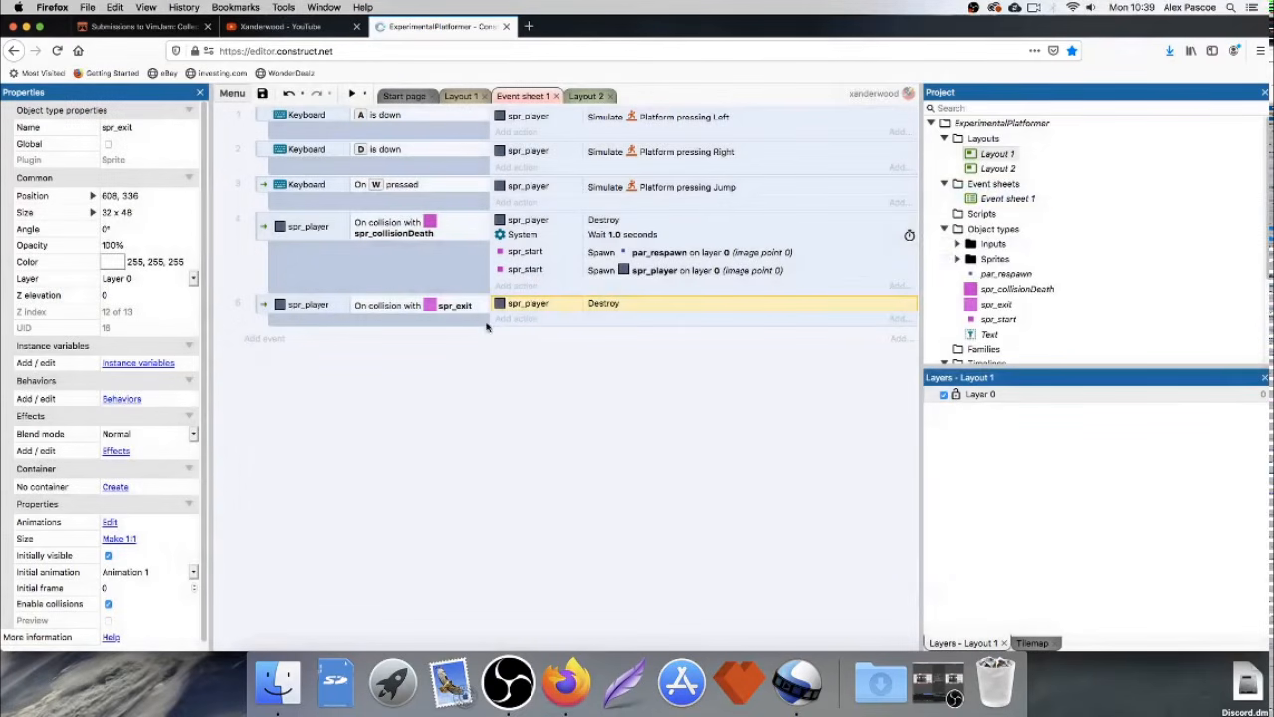
Copy the par_respawn spawn action from the spr_collisionDeath event into the spr_exit collision event.
{"action": "left_click", "coordinate": [623, 255]}
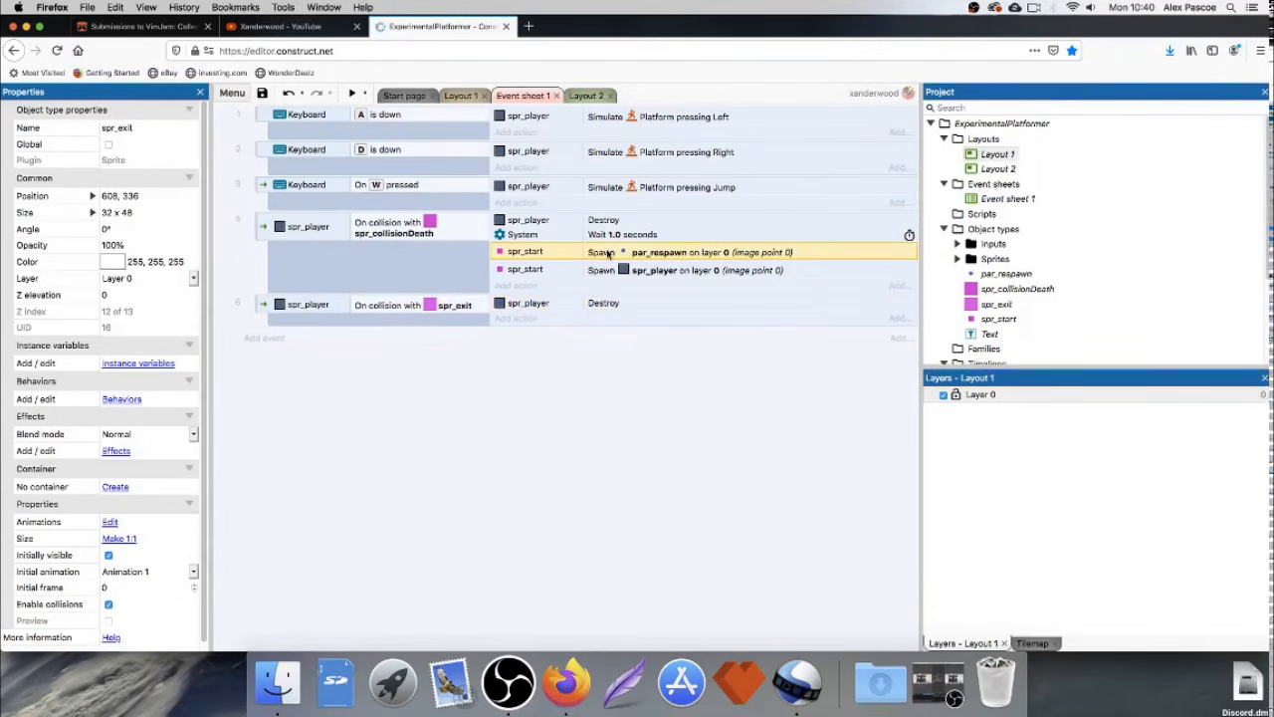
{"action": "left_click_drag", "start_coordinate": [609, 254], "coordinate": [600, 307], "text": "ctrl"}
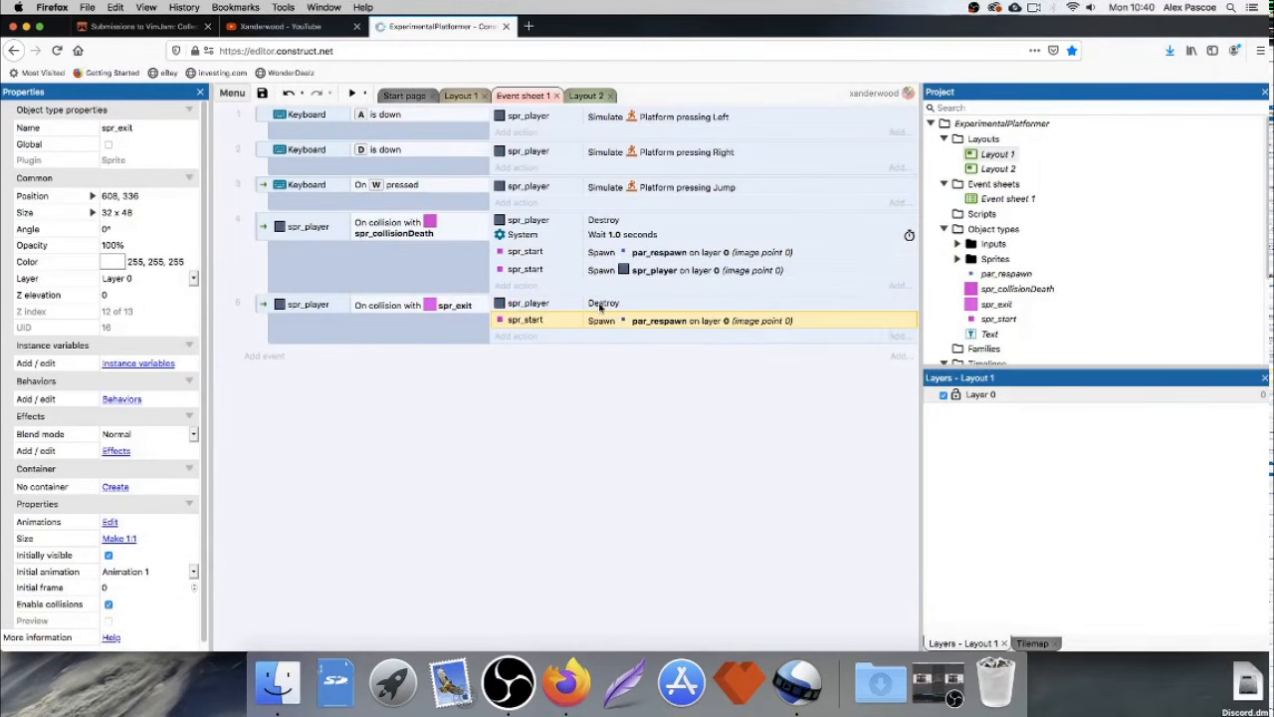
{"action": "double_click", "coordinate": [531, 320]}
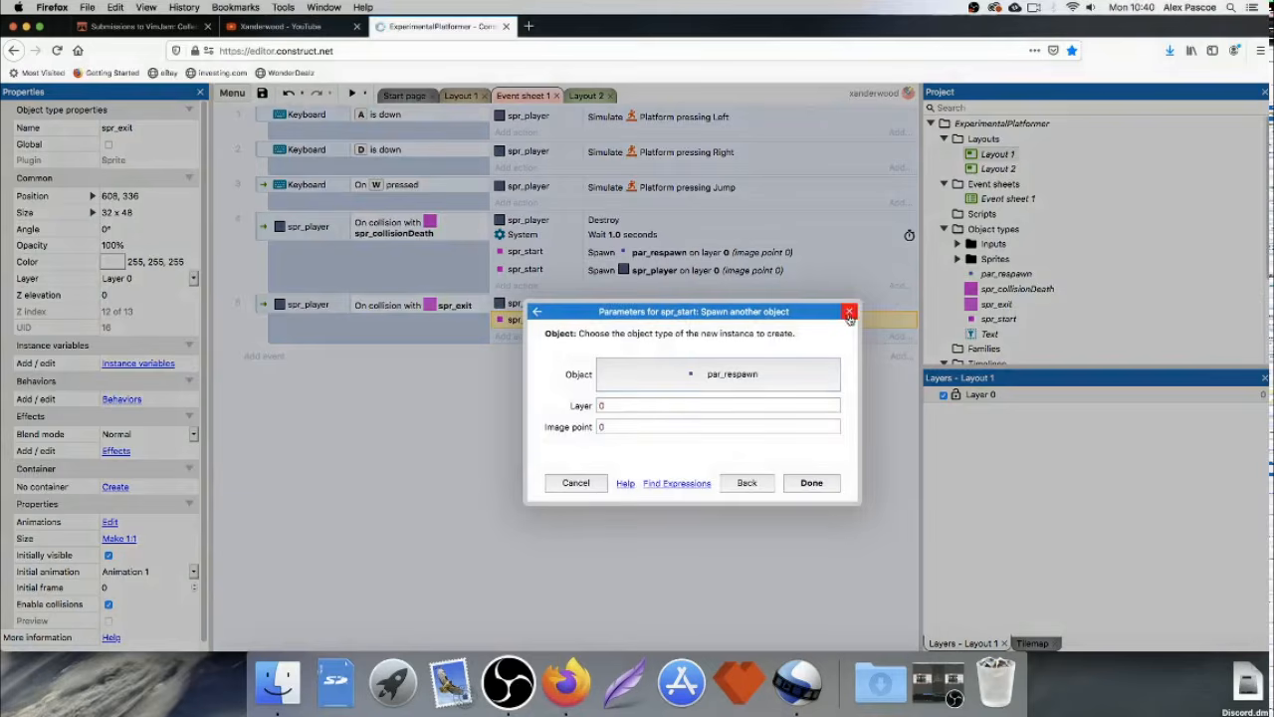
{"action": "left_click", "coordinate": [850, 312]}
Make spr_player the object that spawns par_respawn in the copied action and move that action above Destroy.
{"action": "double_click", "coordinate": [554, 320]}
{"action": "left_click", "coordinate": [747, 483]}
{"action": "left_click", "coordinate": [1067, 495]}
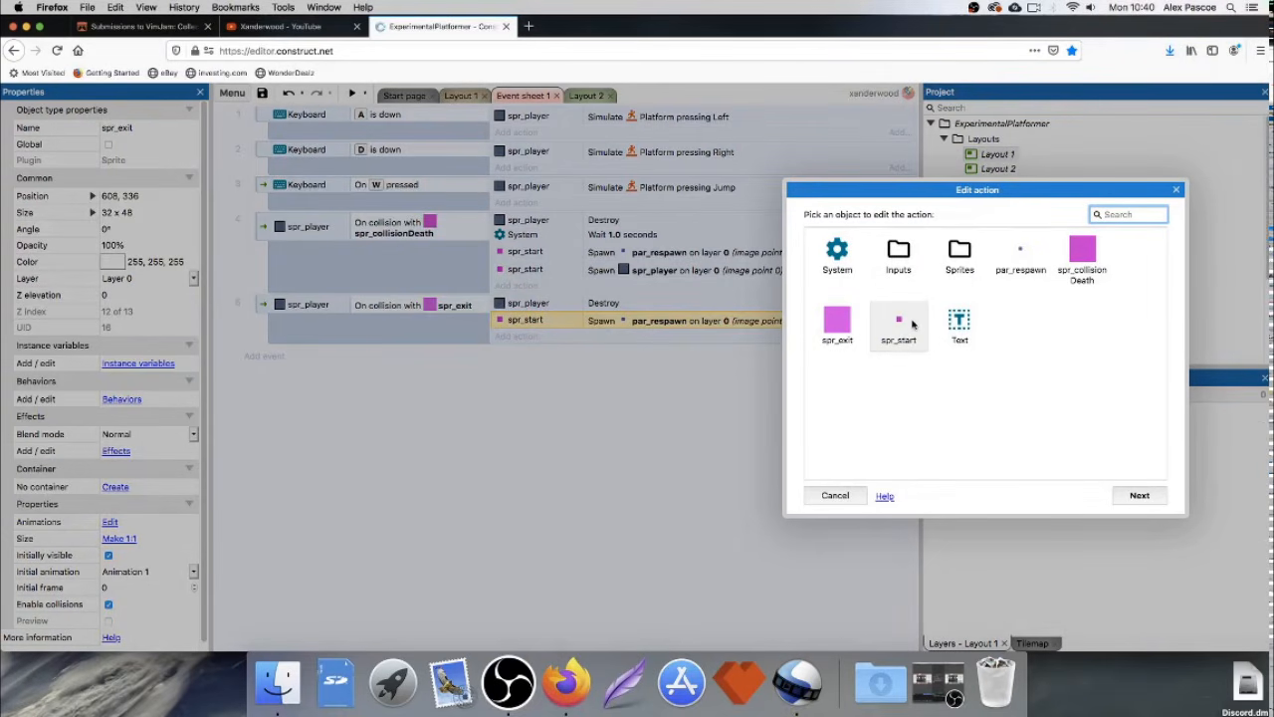
{"action": "double_click", "coordinate": [960, 255]}
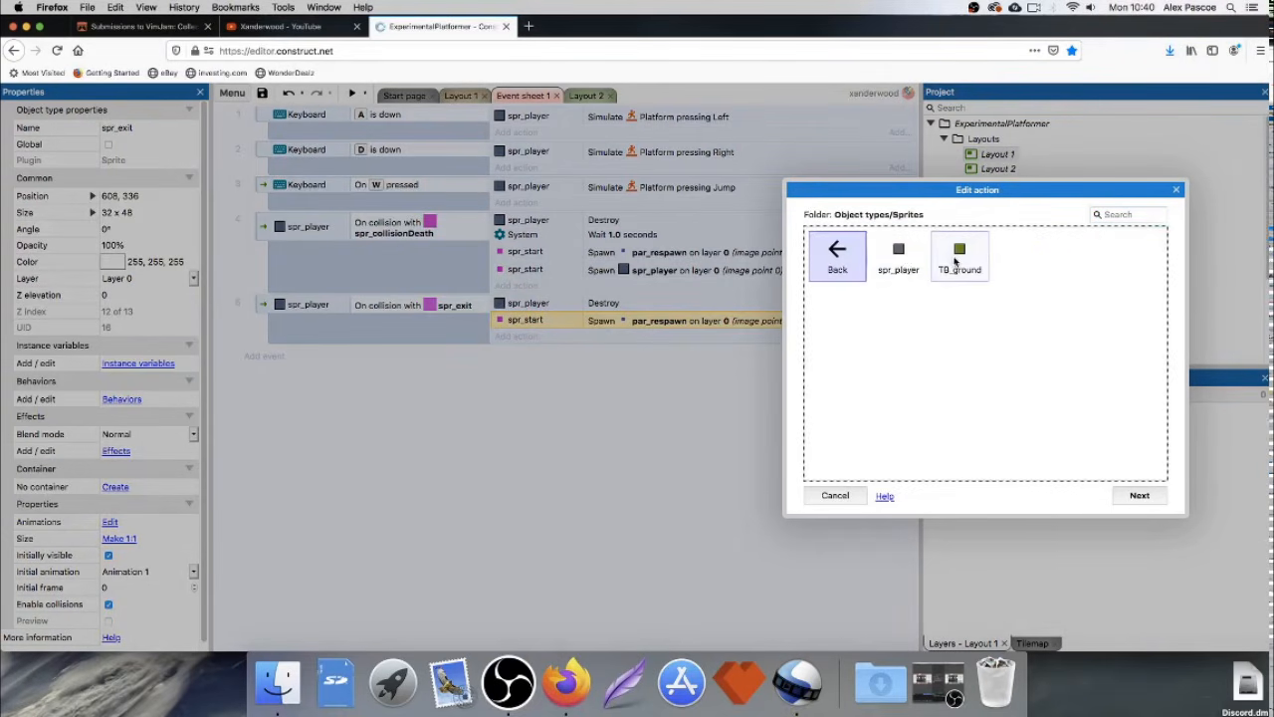
{"action": "double_click", "coordinate": [901, 259]}
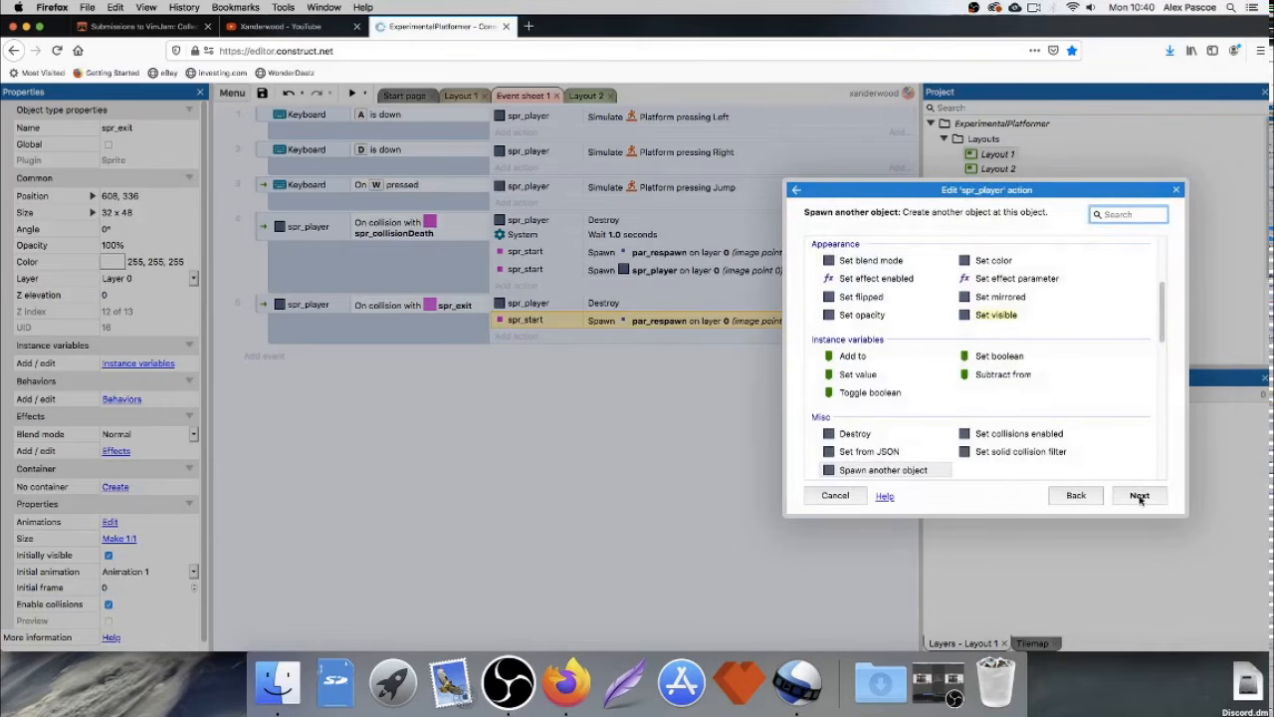
{"action": "left_click", "coordinate": [893, 470]}
{"action": "left_click", "coordinate": [1139, 495]}
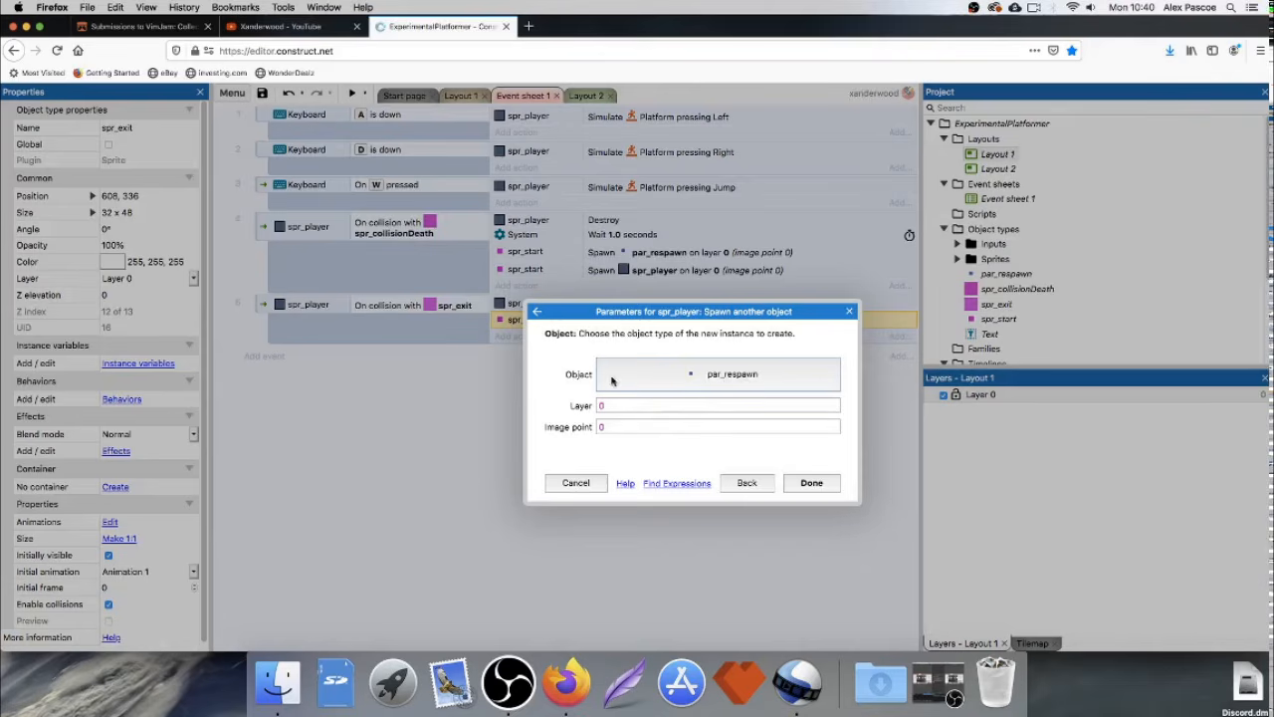
{"action": "left_click", "coordinate": [824, 484]}
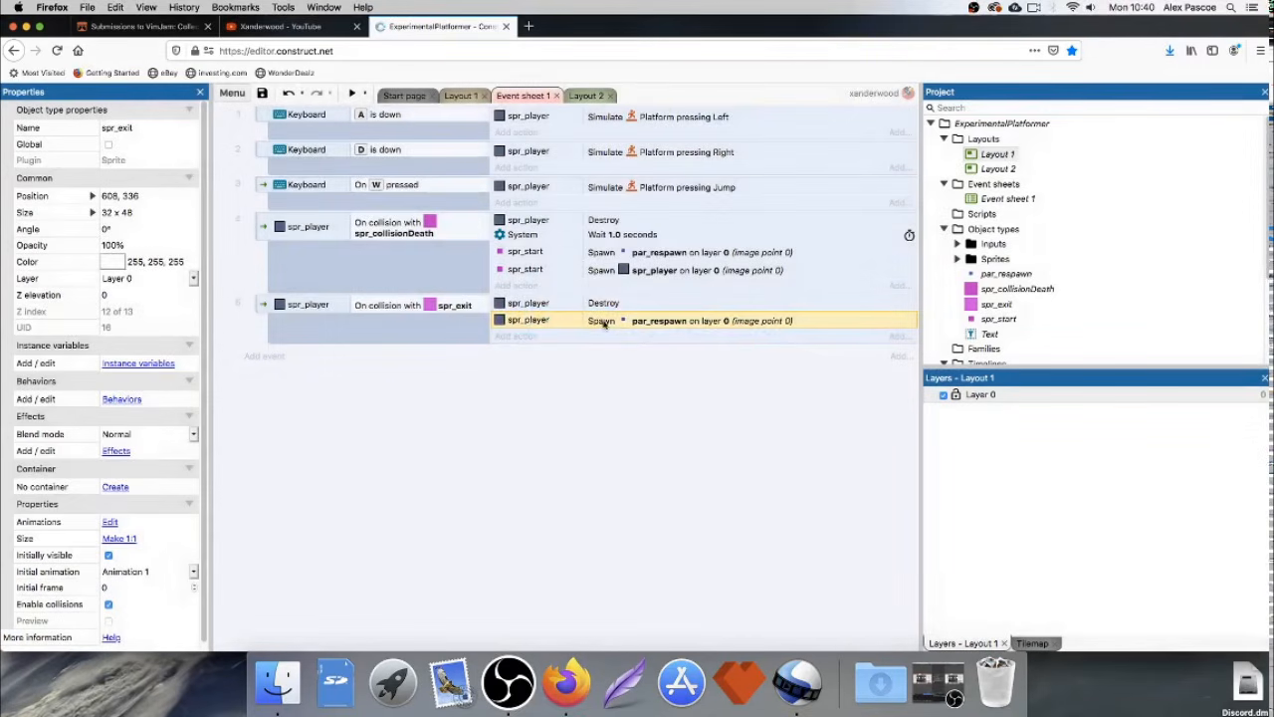
{"action": "left_click_drag", "start_coordinate": [598, 321], "coordinate": [602, 299]}
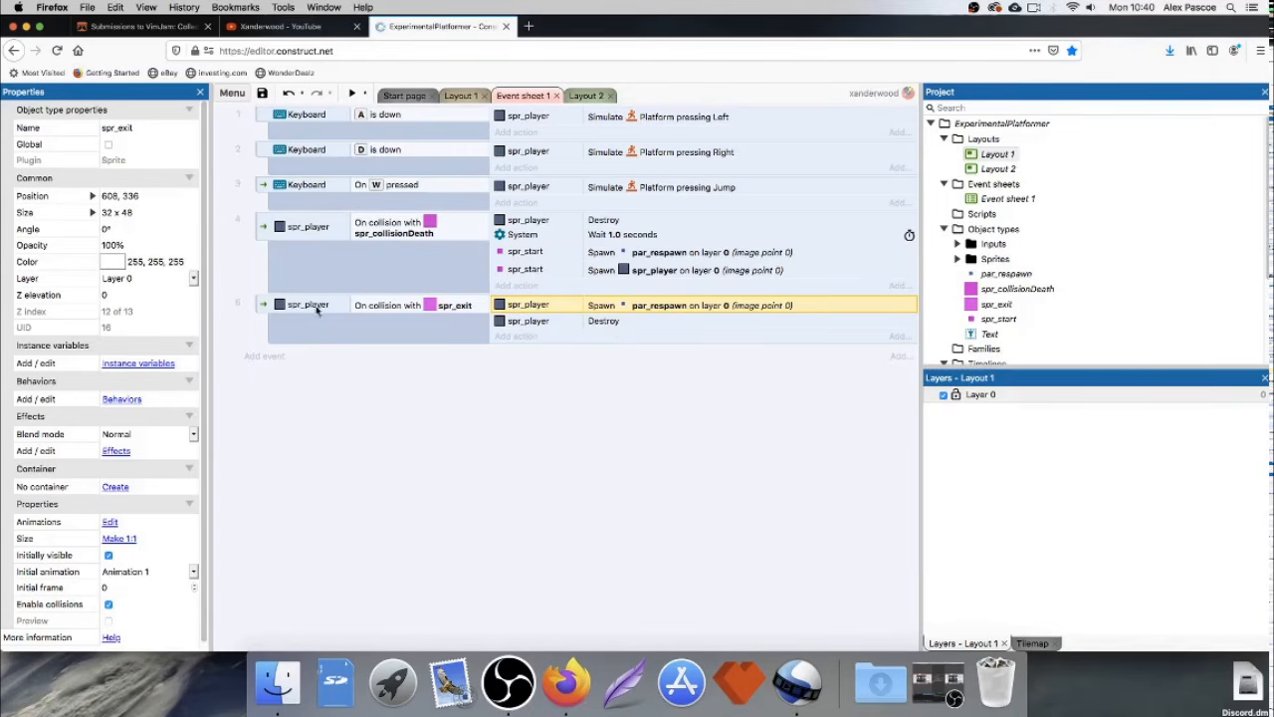
Add a System Wait action of 1.0 seconds after Destroy in the spr_exit collision event.
{"action": "left_click", "coordinate": [526, 335]}
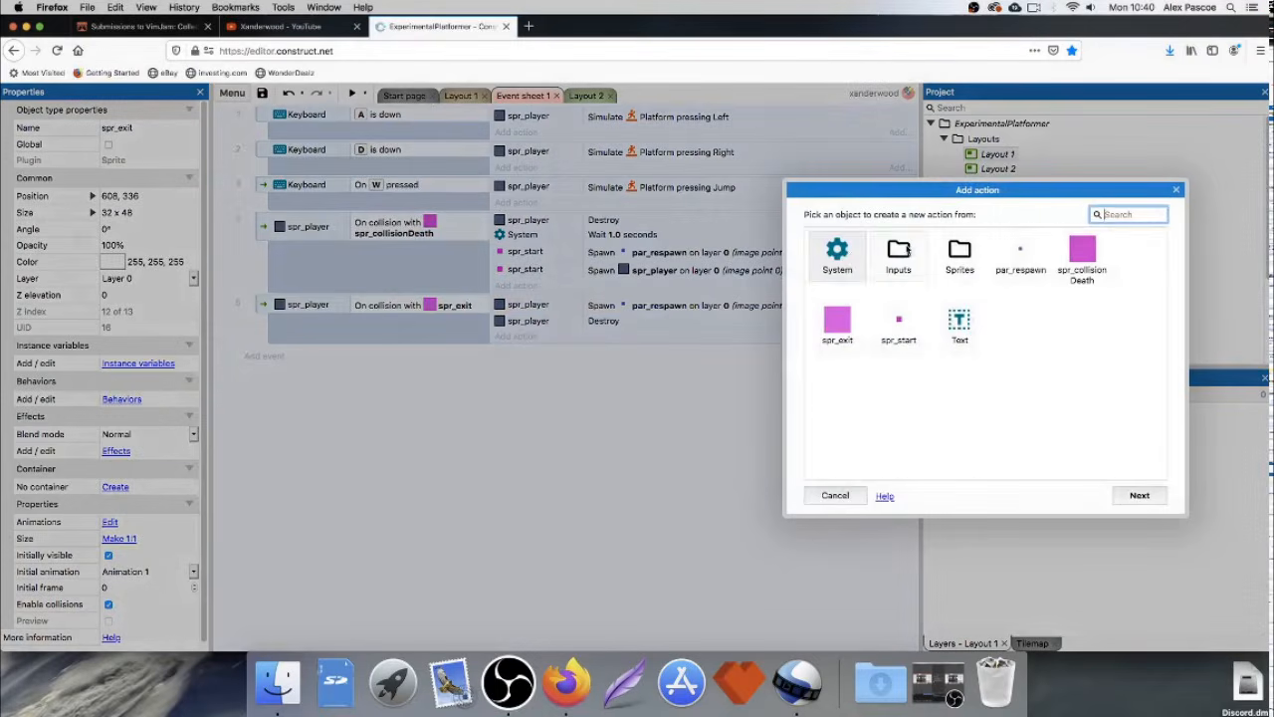
{"action": "double_click", "coordinate": [846, 254]}
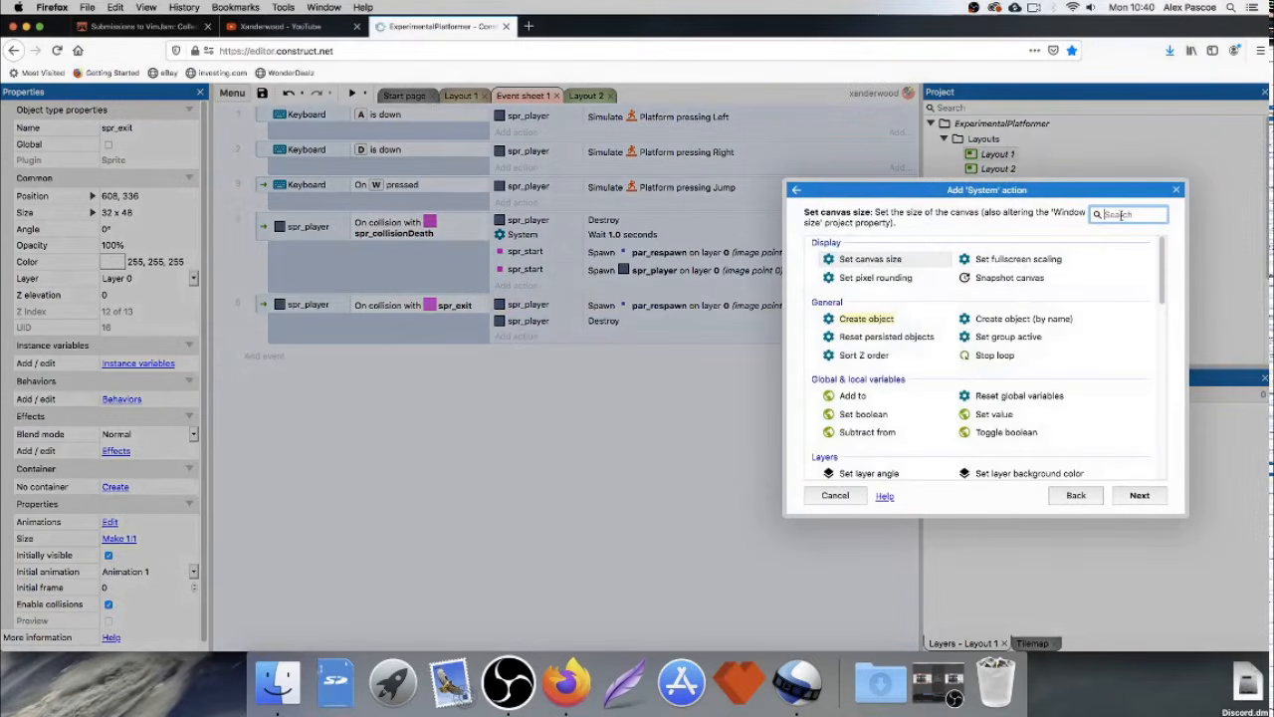
{"action": "scroll", "coordinate": [1079, 298], "scroll_direction": "down", "scroll_amount": 10}
{"action": "scroll", "coordinate": [1080, 315], "scroll_direction": "down", "scroll_amount": 3}
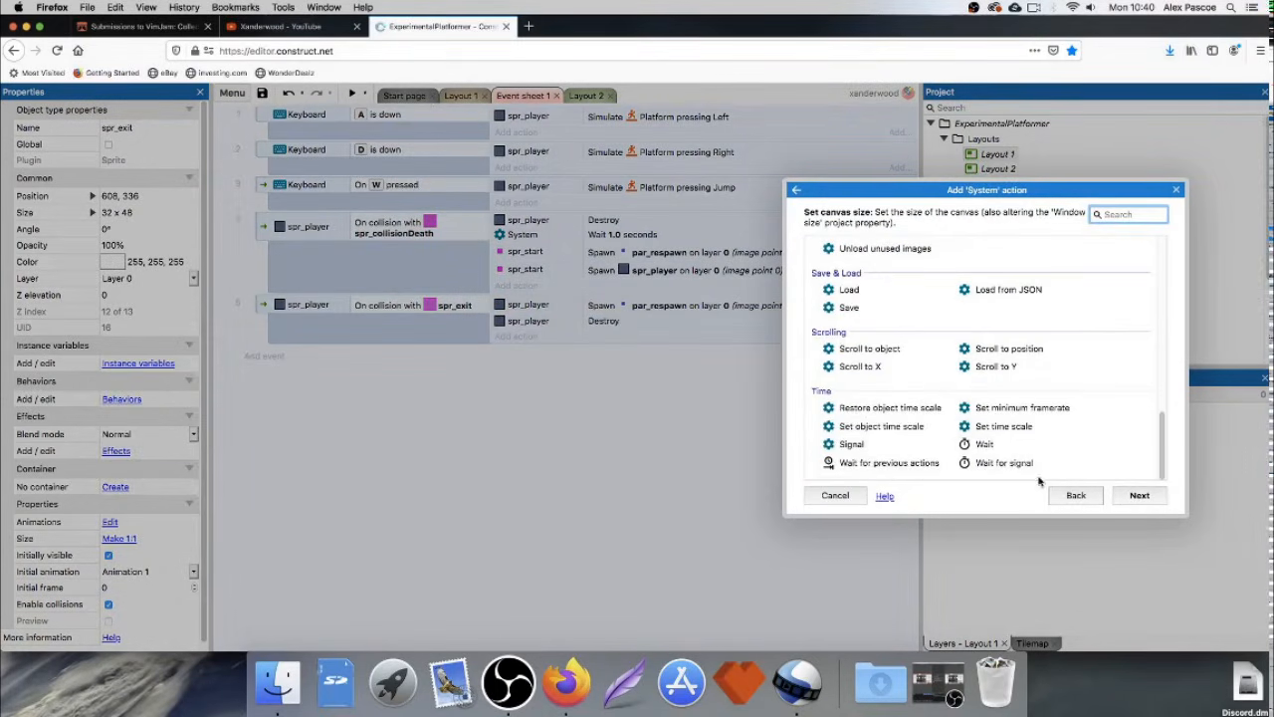
{"action": "left_click", "coordinate": [982, 445]}
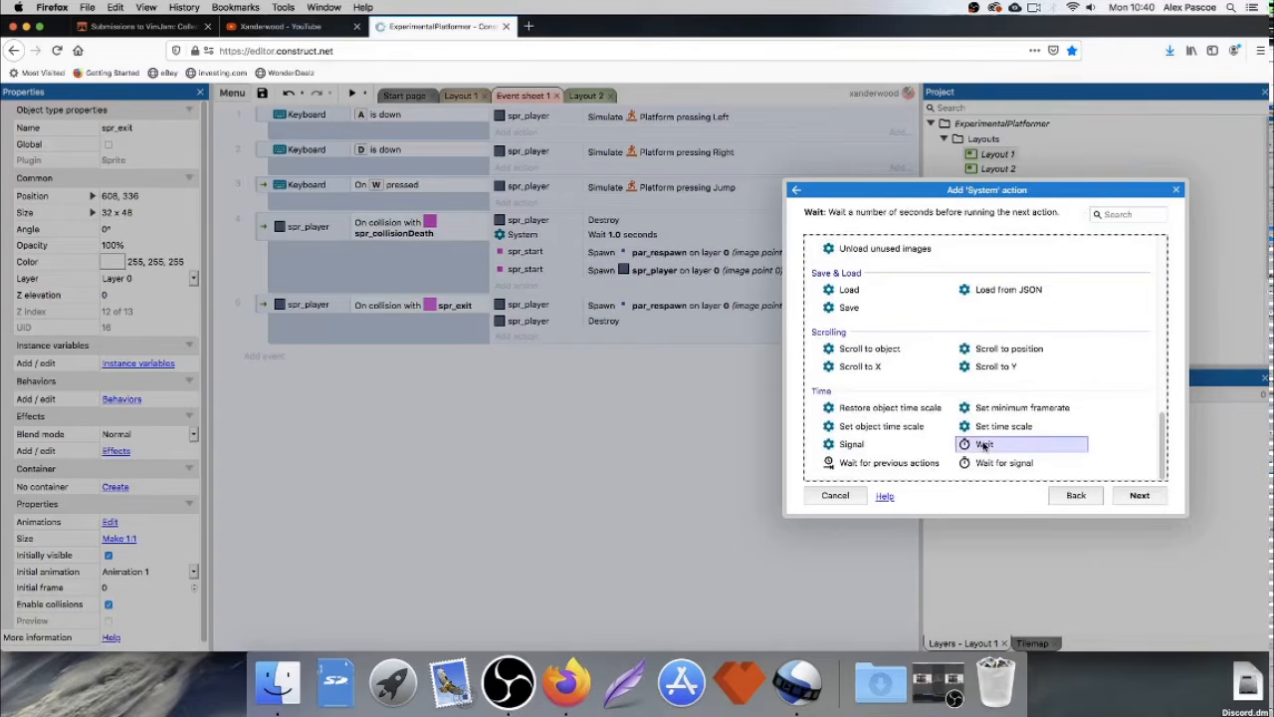
{"action": "double_click", "coordinate": [984, 445]}
{"action": "left_click", "coordinate": [803, 484]}
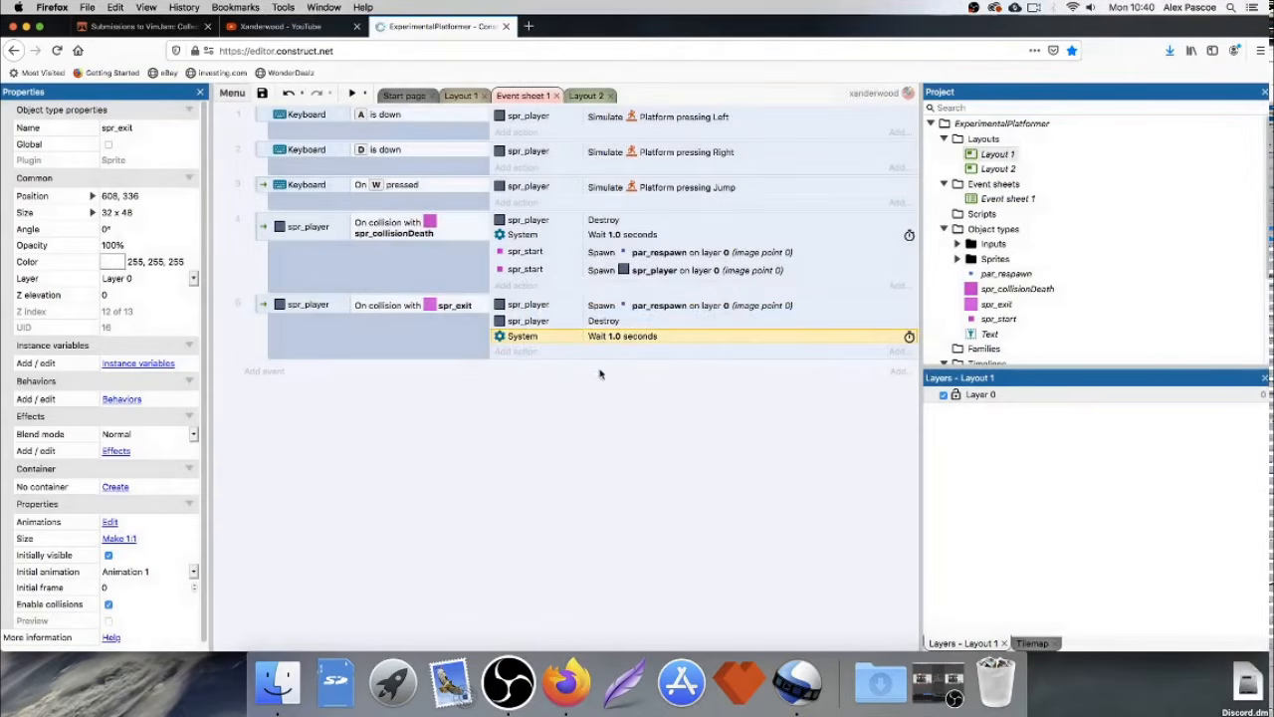
Add a System Go to layout action targeting Layout 2 after the Wait in the spr_exit collision event.
{"action": "left_click", "coordinate": [535, 370]}
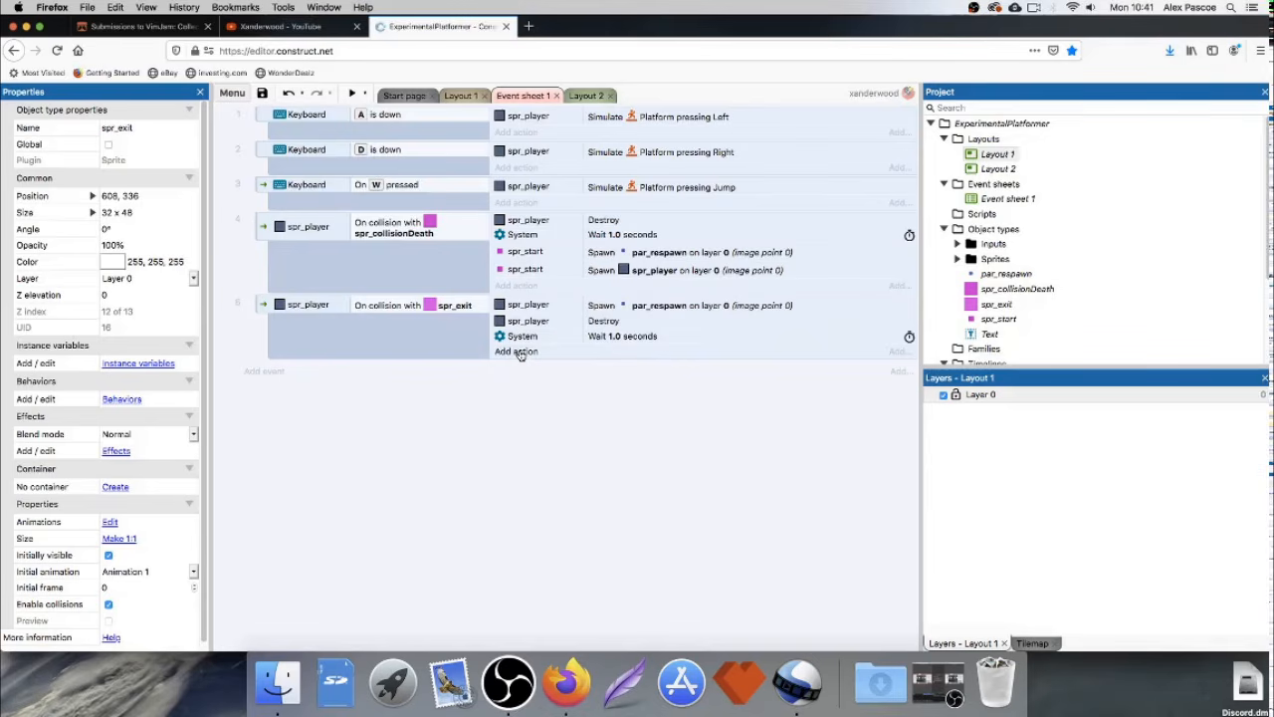
{"action": "left_click", "coordinate": [519, 353]}
{"action": "double_click", "coordinate": [844, 254]}
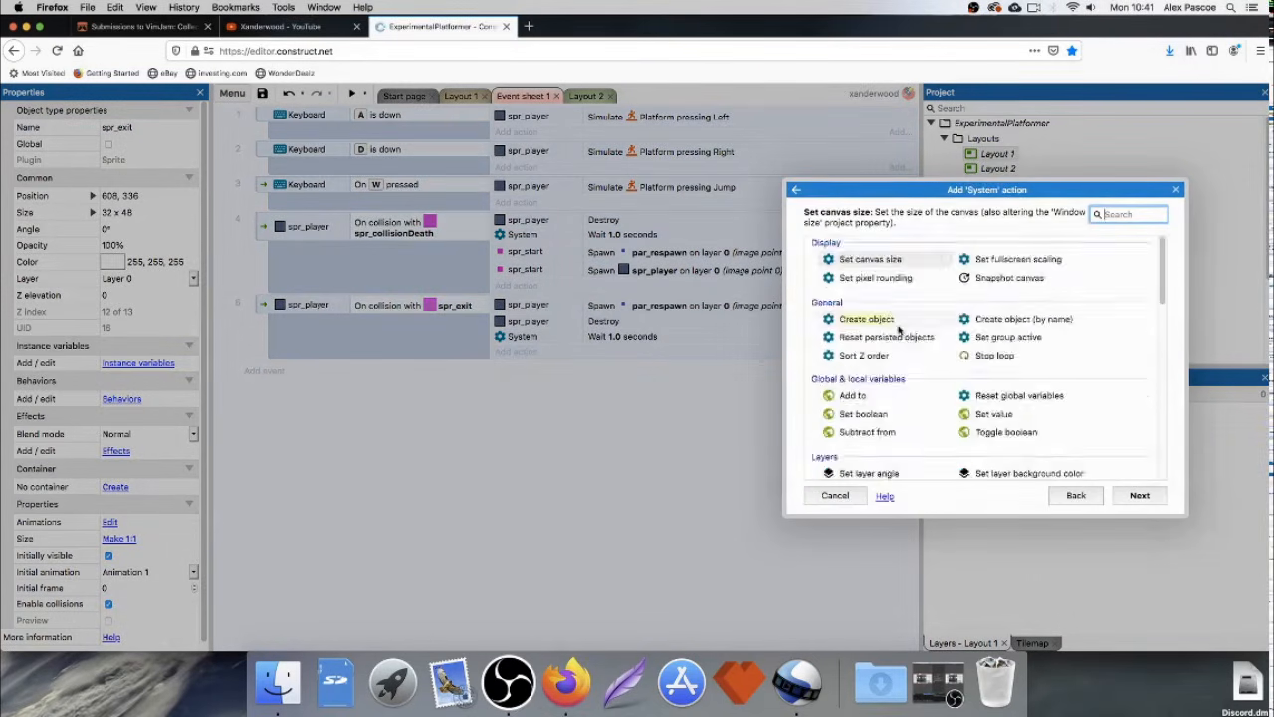
{"action": "scroll", "coordinate": [900, 329], "scroll_direction": "down", "scroll_amount": 10}
{"action": "scroll", "coordinate": [859, 305], "scroll_direction": "up", "scroll_amount": 5}
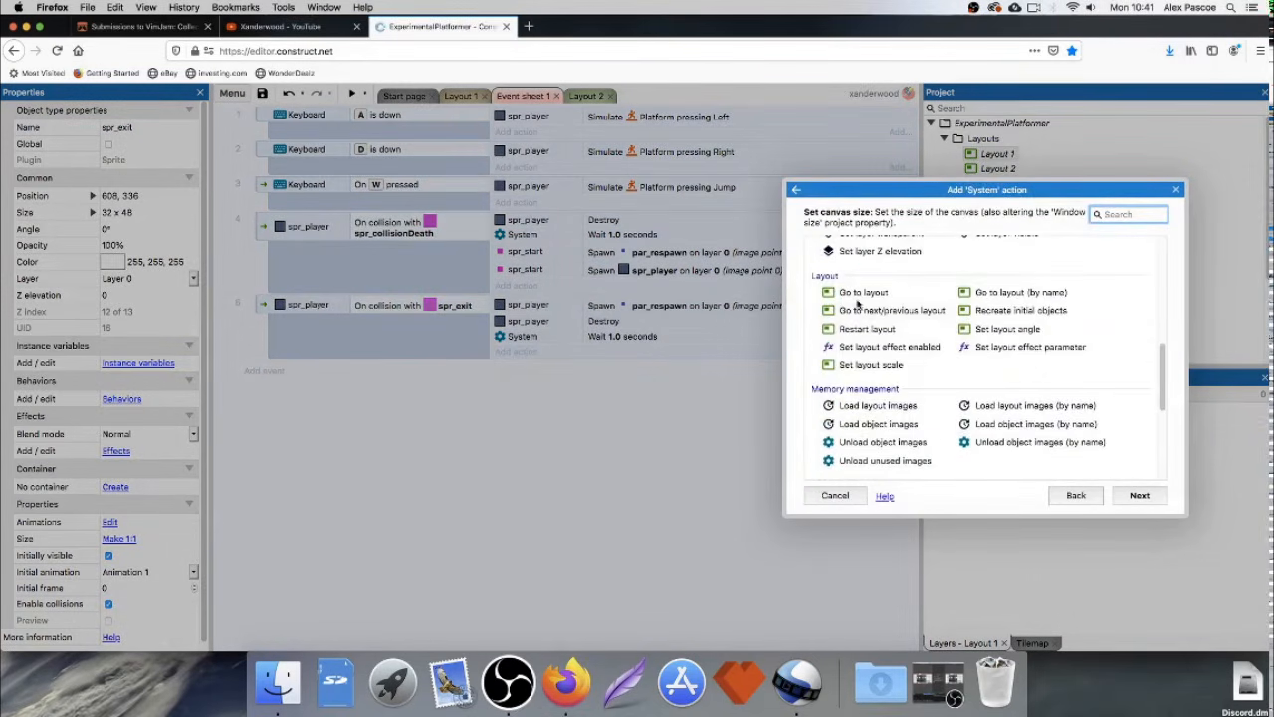
{"action": "double_click", "coordinate": [870, 294]}
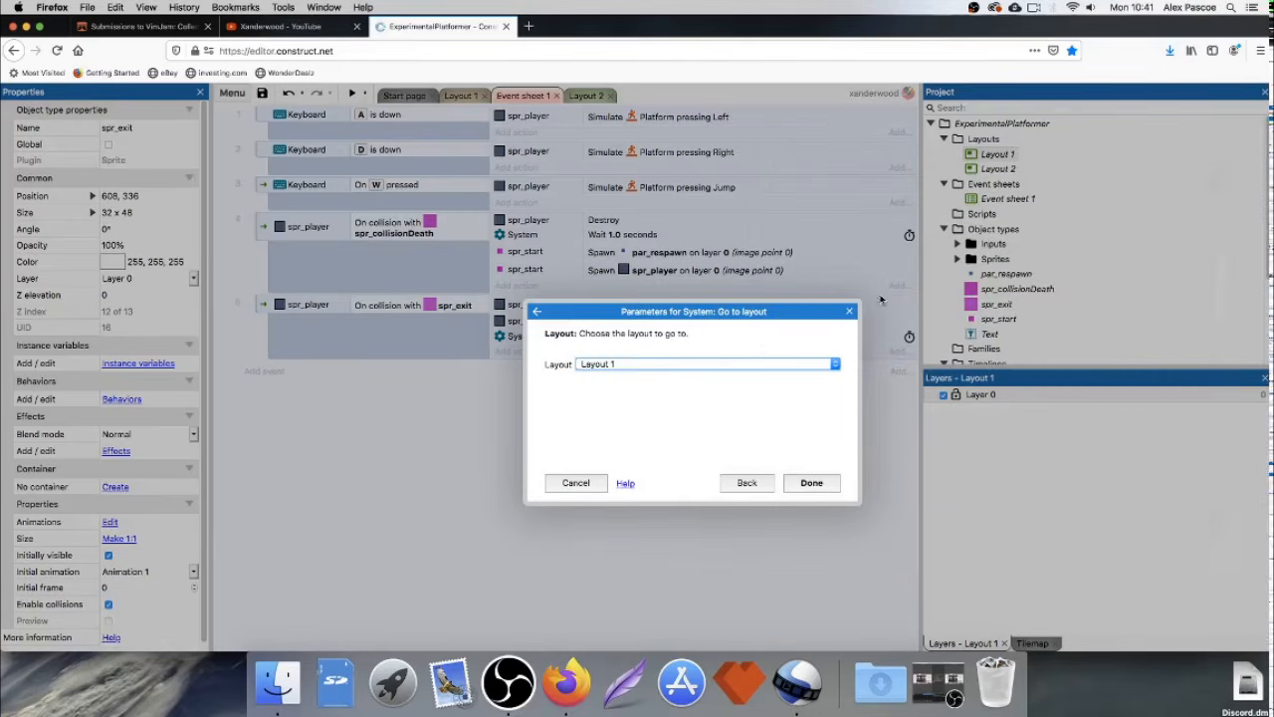
{"action": "left_click", "coordinate": [610, 364]}
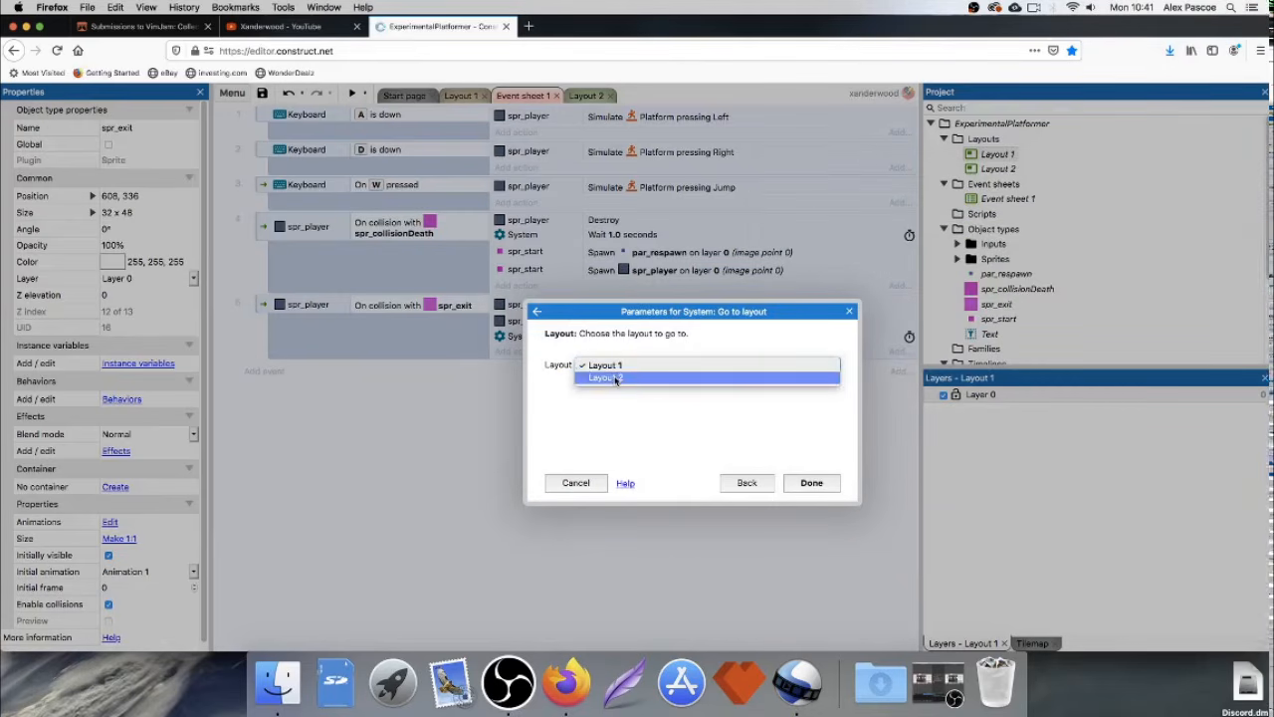
{"action": "left_click", "coordinate": [616, 379]}
{"action": "left_click", "coordinate": [812, 483]}
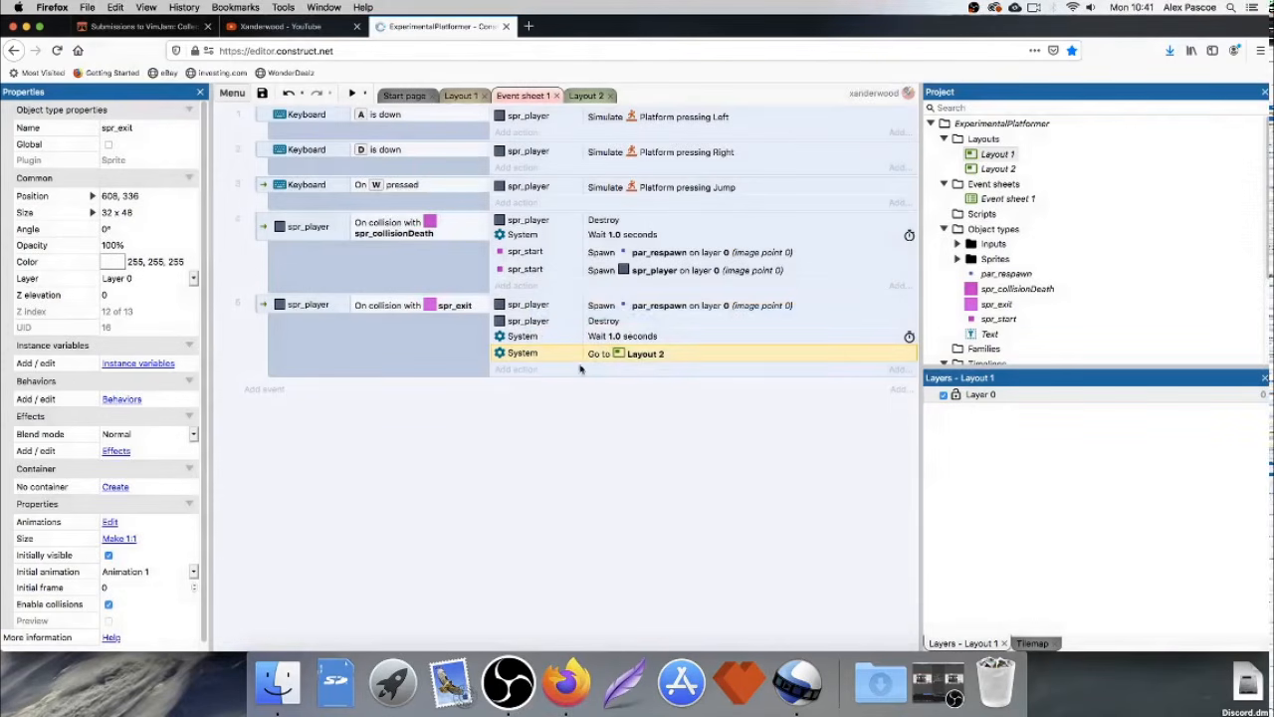
Review the collision events' actions against Layout 2 and check which event sheet Layout 2 uses.
{"action": "left_click", "coordinate": [588, 96]}
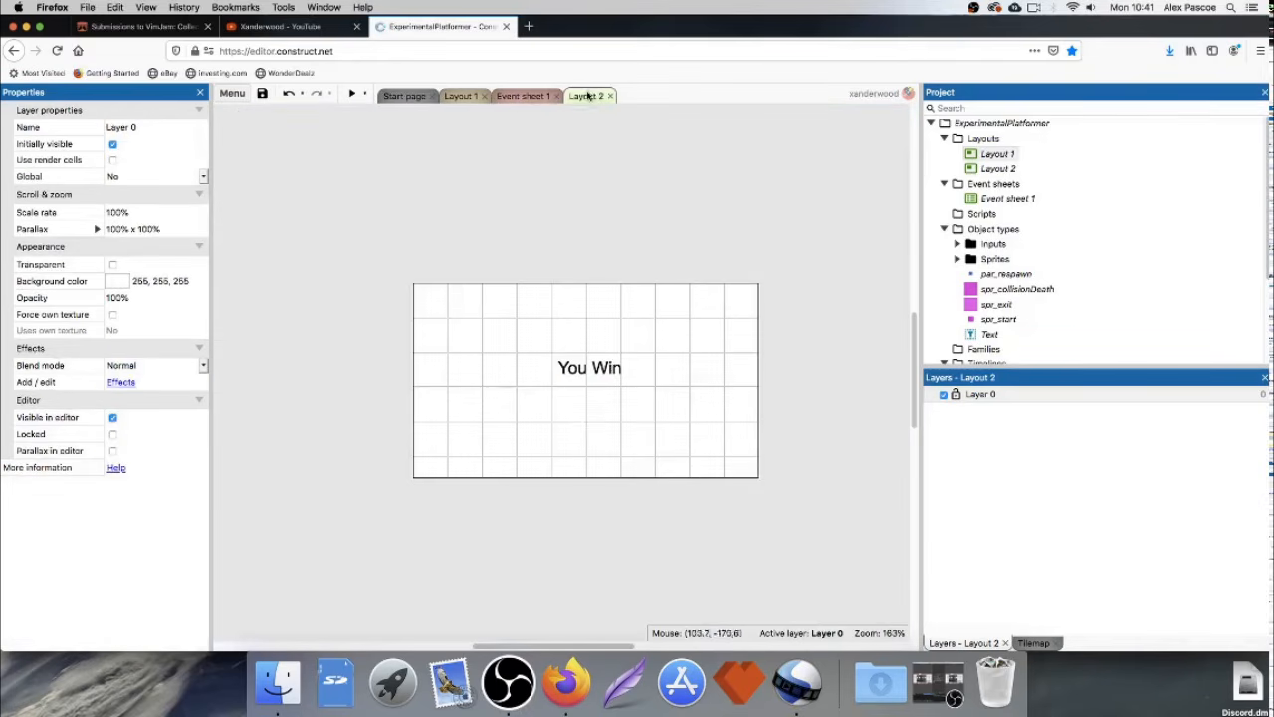
{"action": "left_click", "coordinate": [526, 96]}
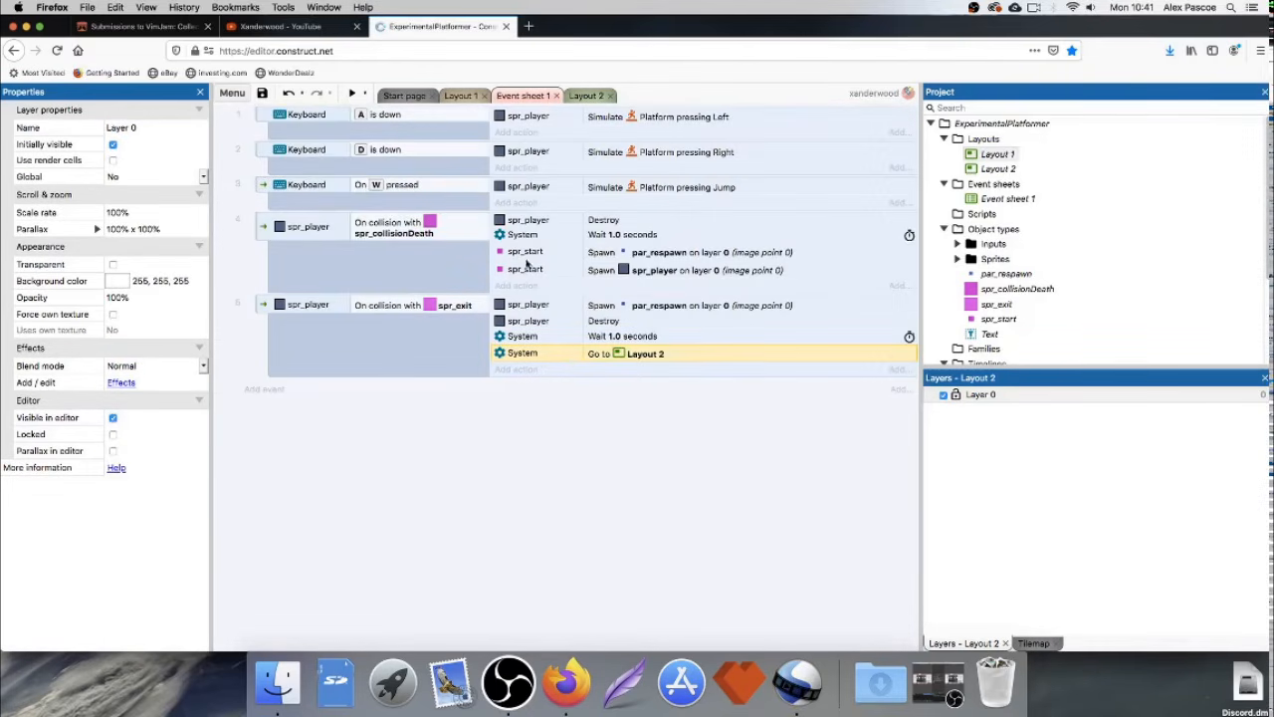
{"action": "left_click", "coordinate": [529, 221]}
{"action": "left_click", "coordinate": [552, 253]}
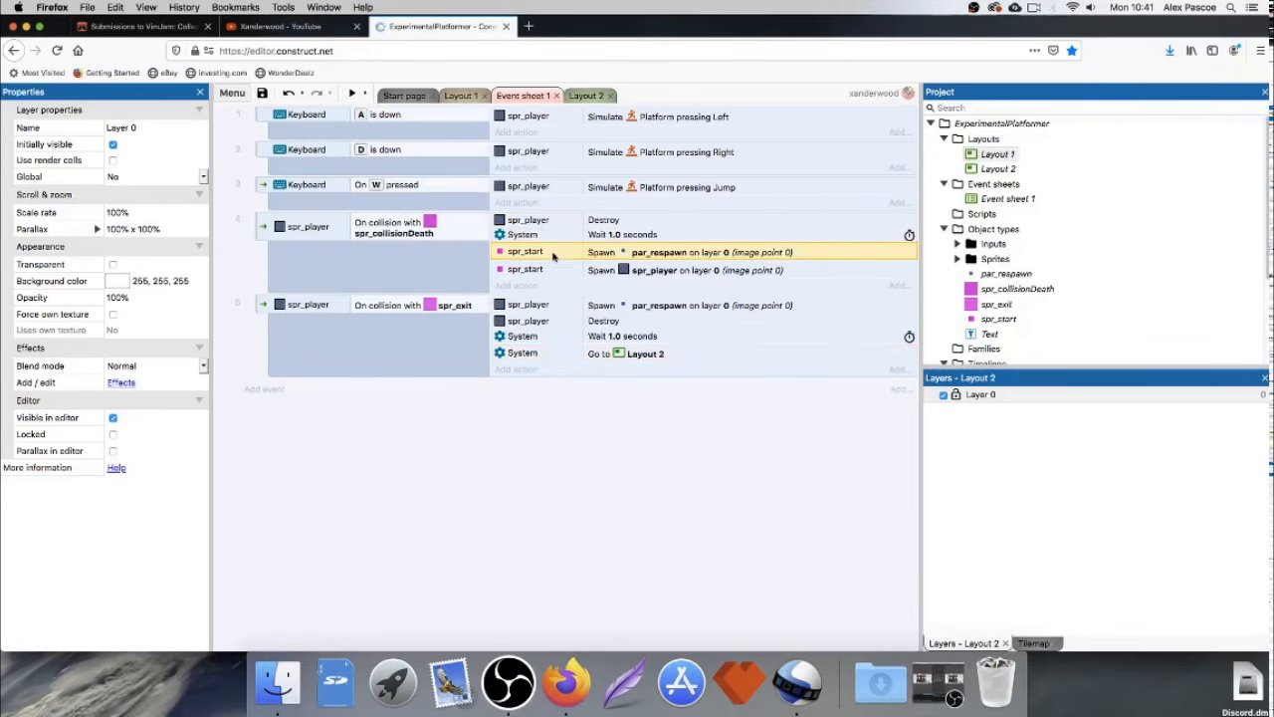
{"action": "left_click", "coordinate": [550, 270]}
{"action": "left_click", "coordinate": [509, 426]}
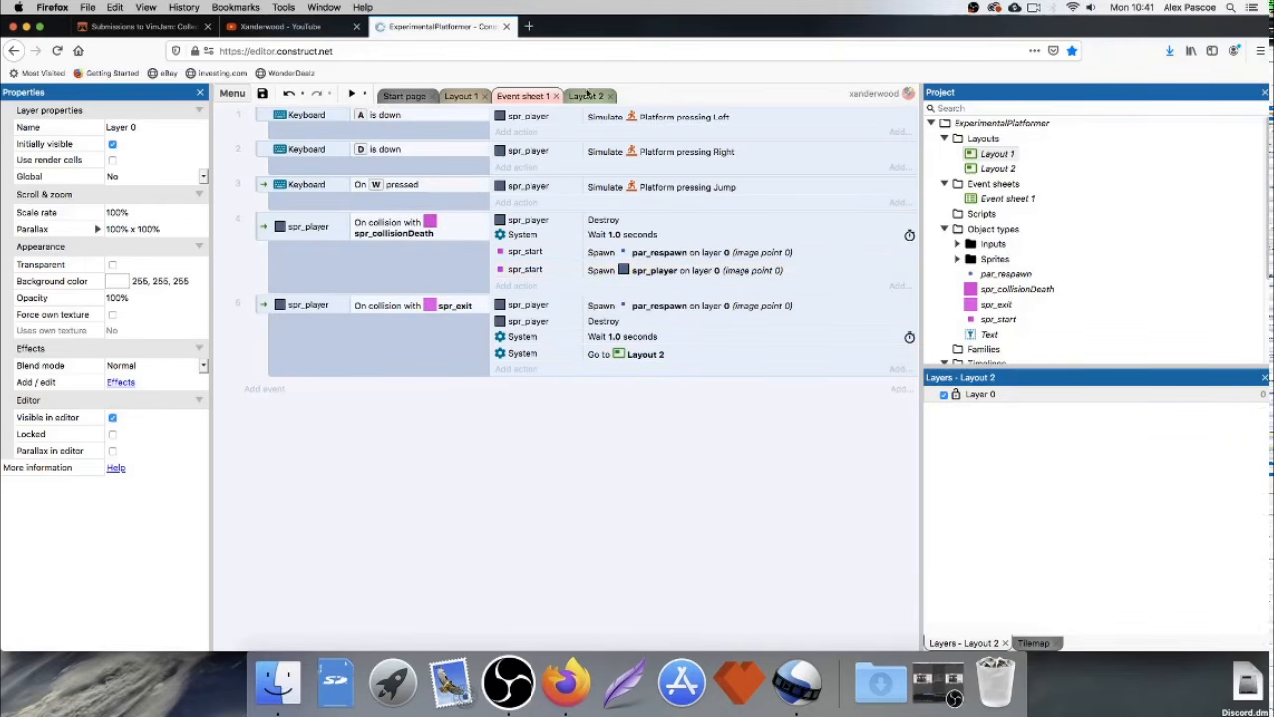
{"action": "left_click", "coordinate": [588, 95]}
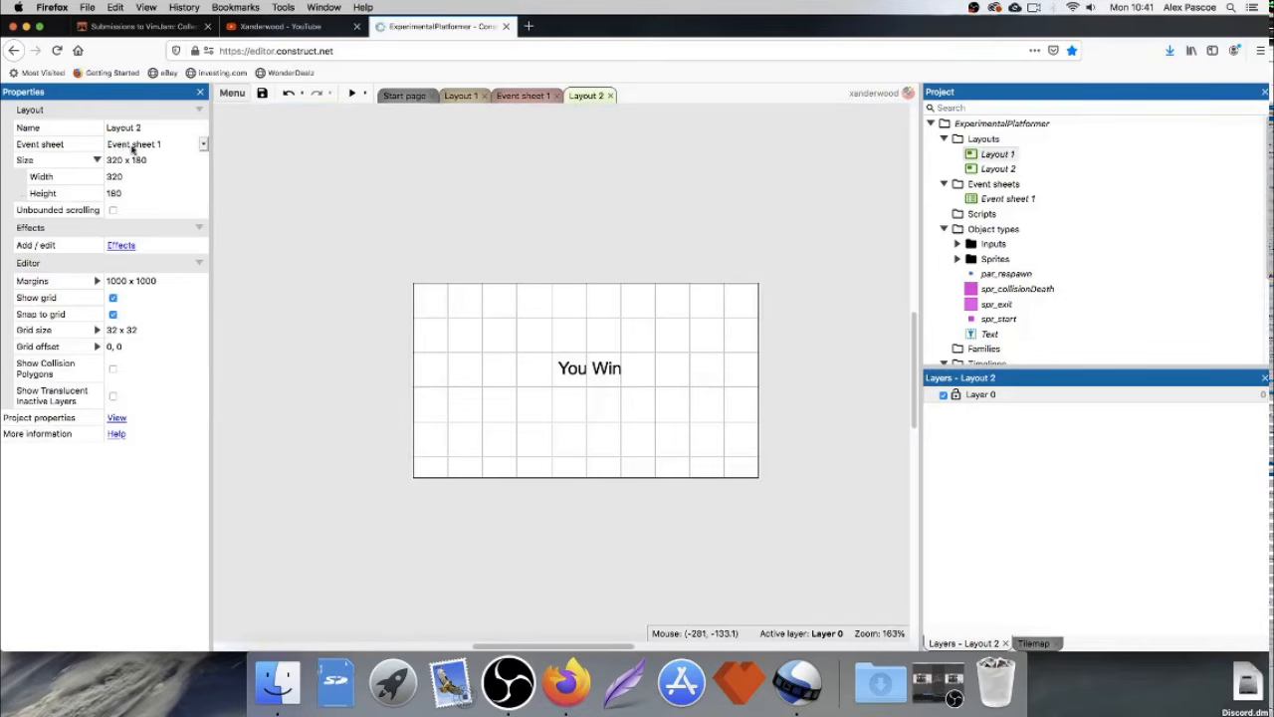
{"action": "left_click", "coordinate": [519, 96]}
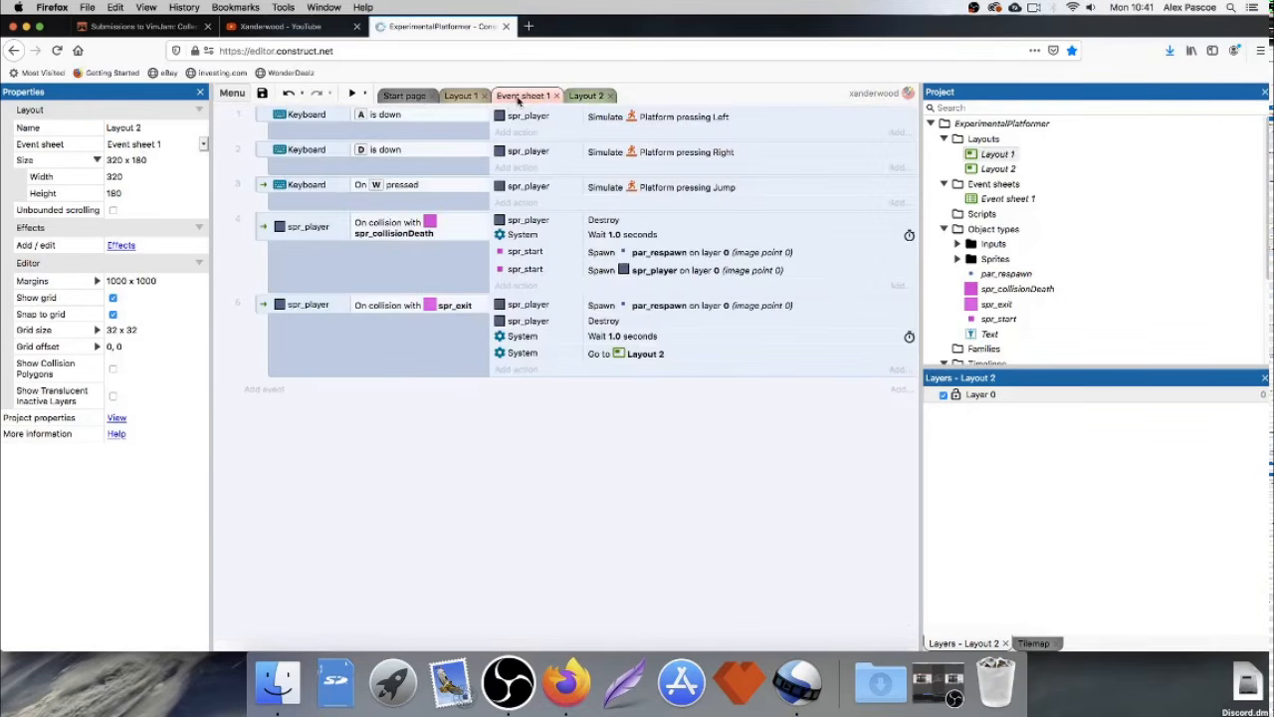
{"action": "left_click", "coordinate": [589, 95]}
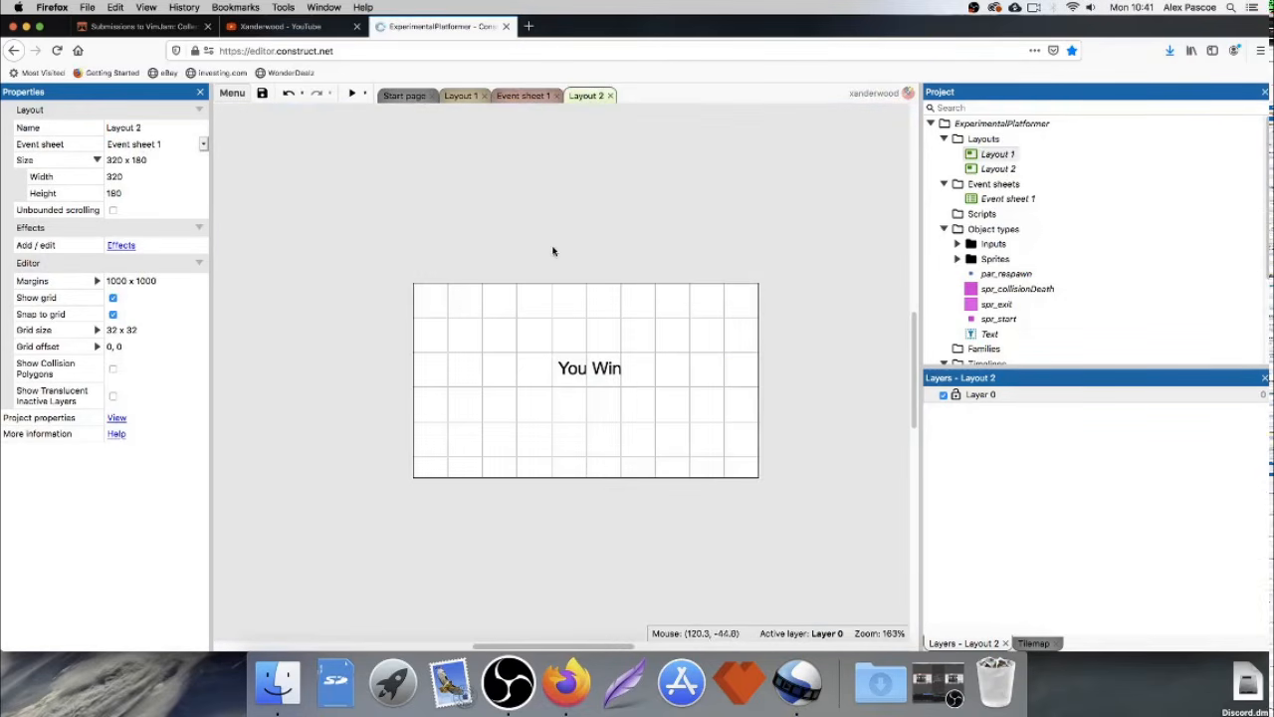
{"action": "scroll", "coordinate": [523, 280], "scroll_direction": "down", "scroll_amount": 1}
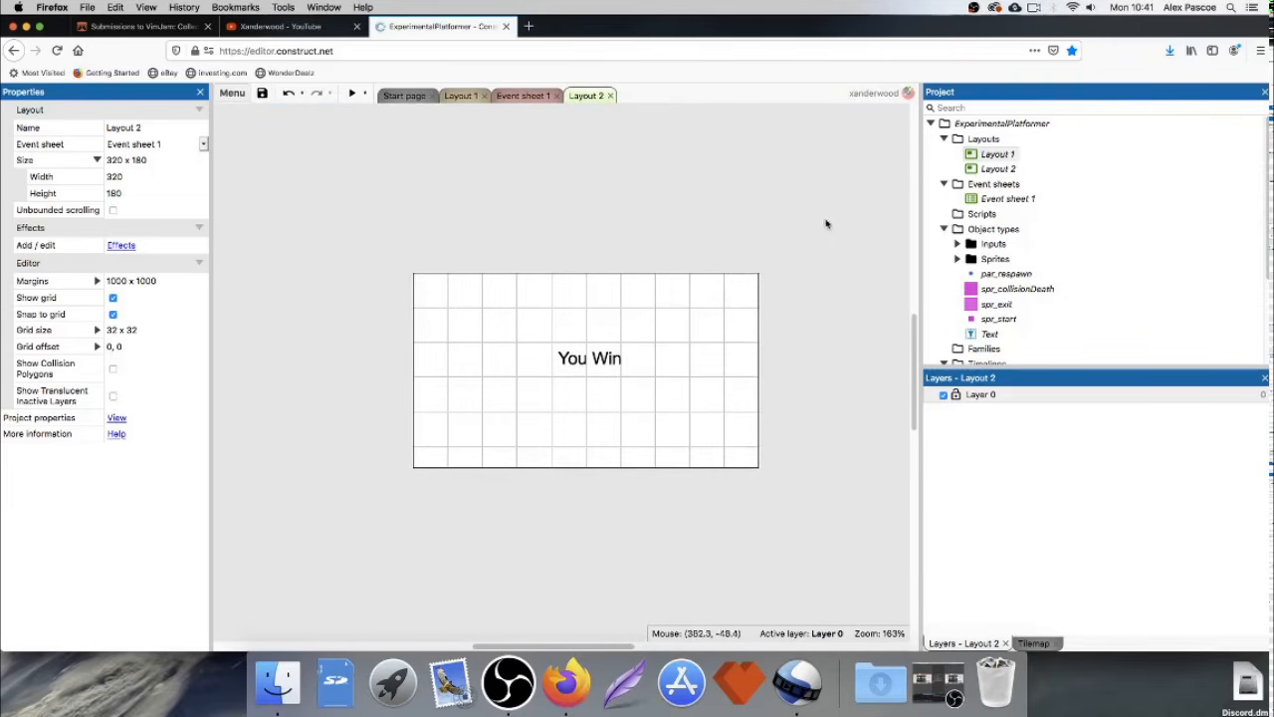
Insert a Button object below the You Win text in Layout 2 and enlarge it to 96 x 32.
{"action": "double_click", "coordinate": [603, 240]}
{"action": "scroll", "coordinate": [617, 288], "scroll_direction": "down", "scroll_amount": 3}
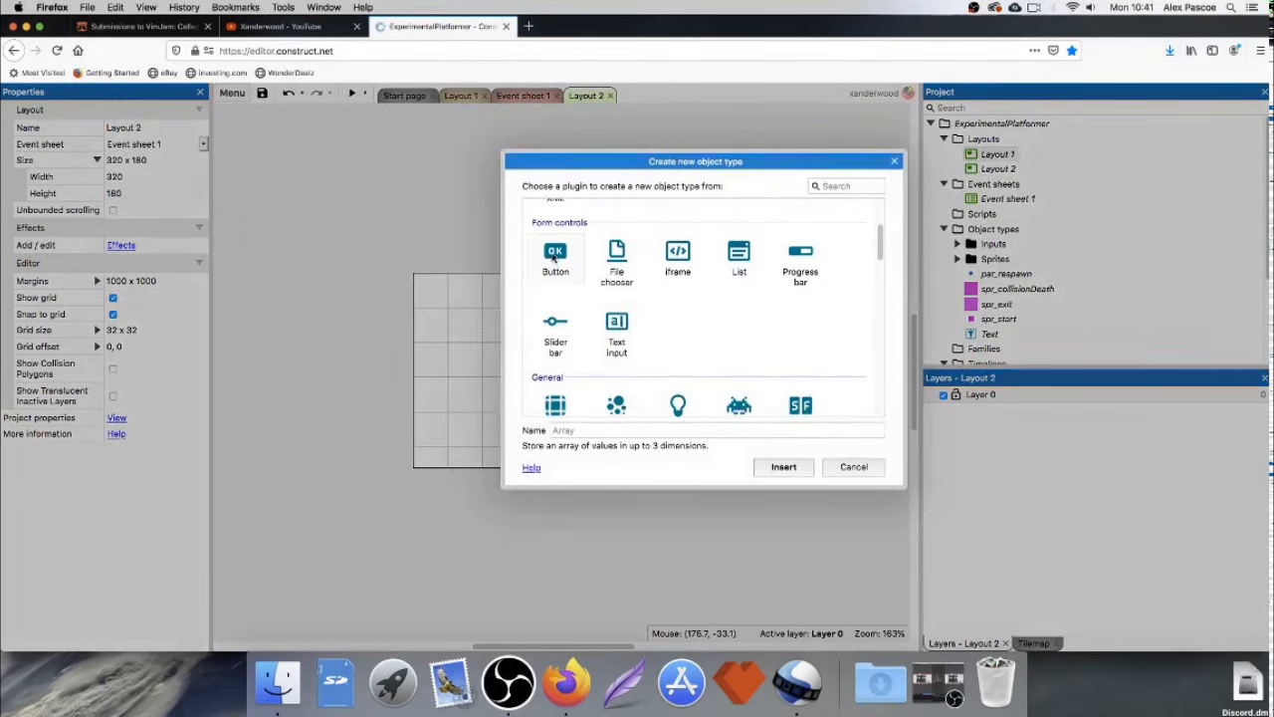
{"action": "double_click", "coordinate": [555, 257]}
{"action": "left_click", "coordinate": [582, 425]}
{"action": "left_click_drag", "start_coordinate": [583, 425], "coordinate": [513, 421]}
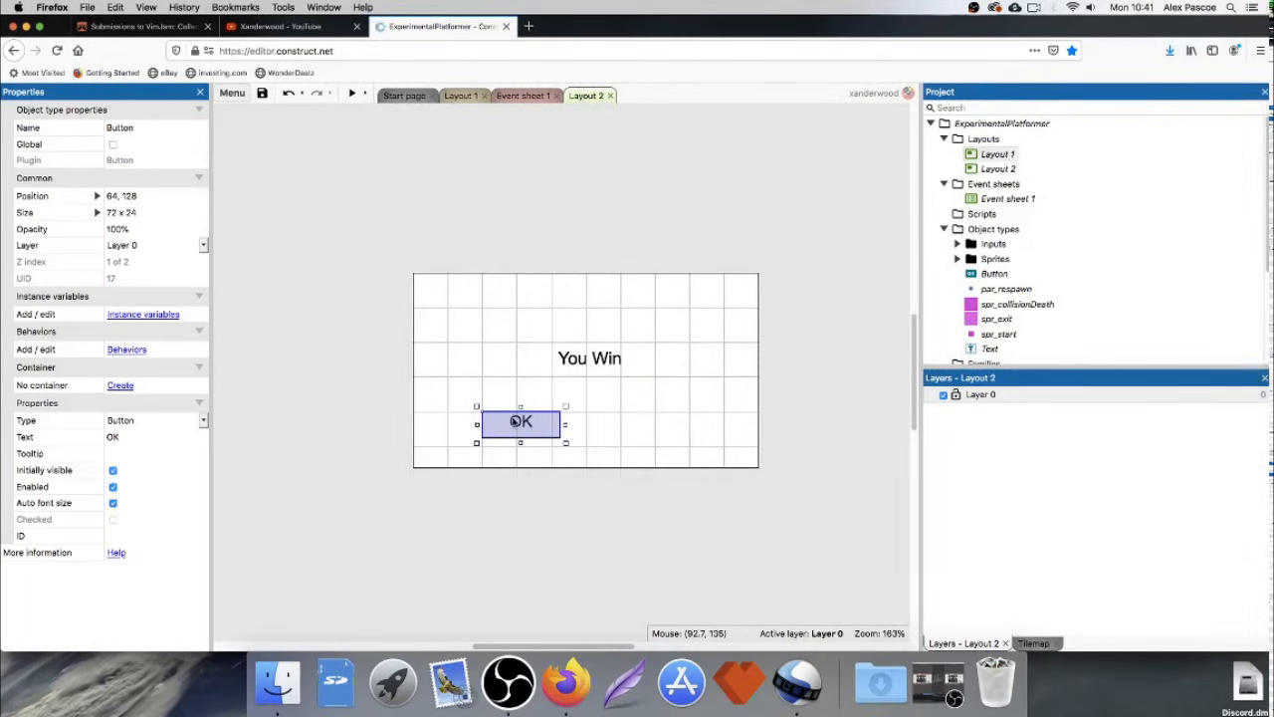
{"action": "left_click", "coordinate": [569, 495]}
{"action": "left_click", "coordinate": [538, 432]}
{"action": "left_click_drag", "start_coordinate": [566, 442], "coordinate": [600, 444]}
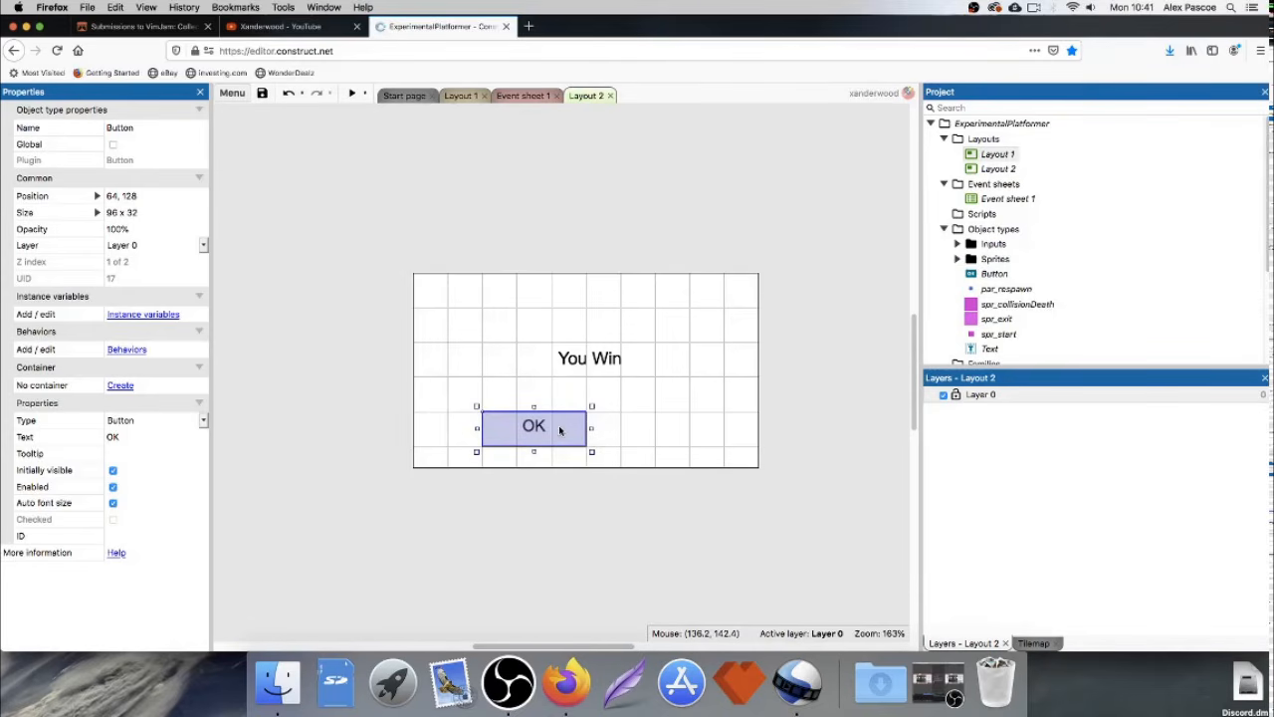
Delete the button from Layout 2 and remove the Button object type from the project.
{"action": "key", "text": "Delete"}
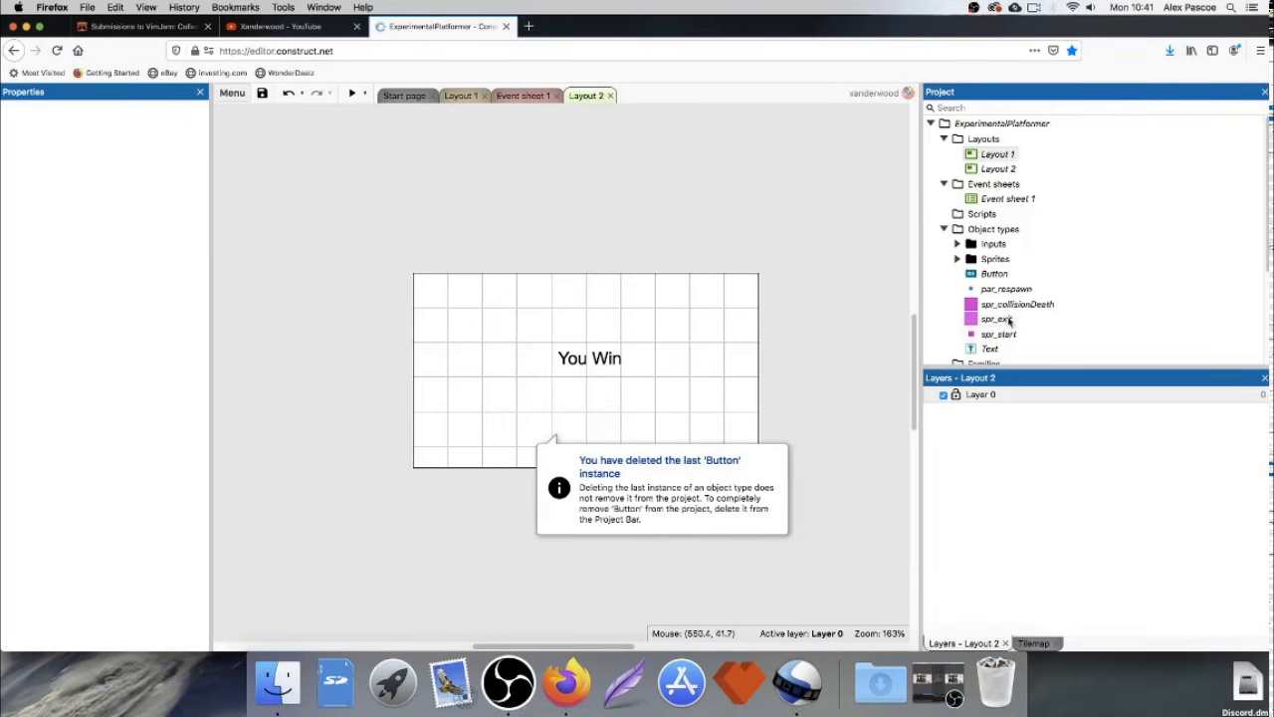
{"action": "scroll", "coordinate": [1013, 282], "scroll_direction": "down", "scroll_amount": 1}
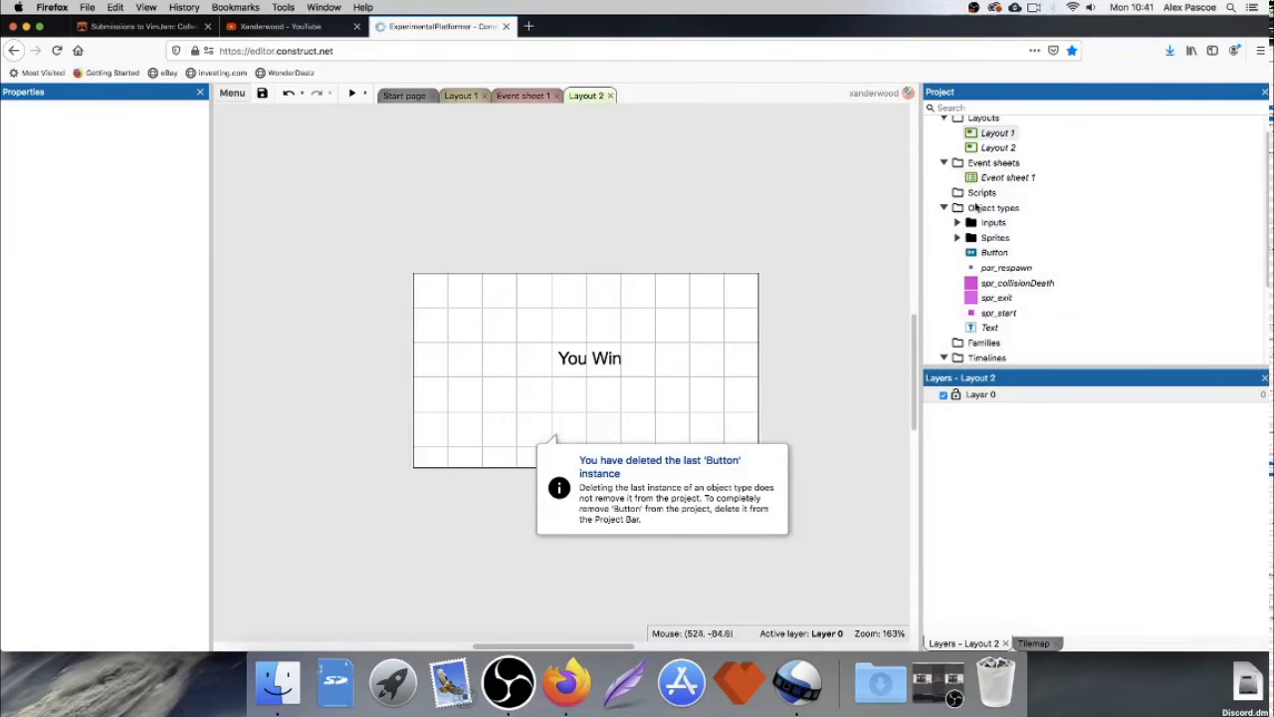
{"action": "left_click", "coordinate": [993, 254]}
{"action": "key", "text": "Delete"}
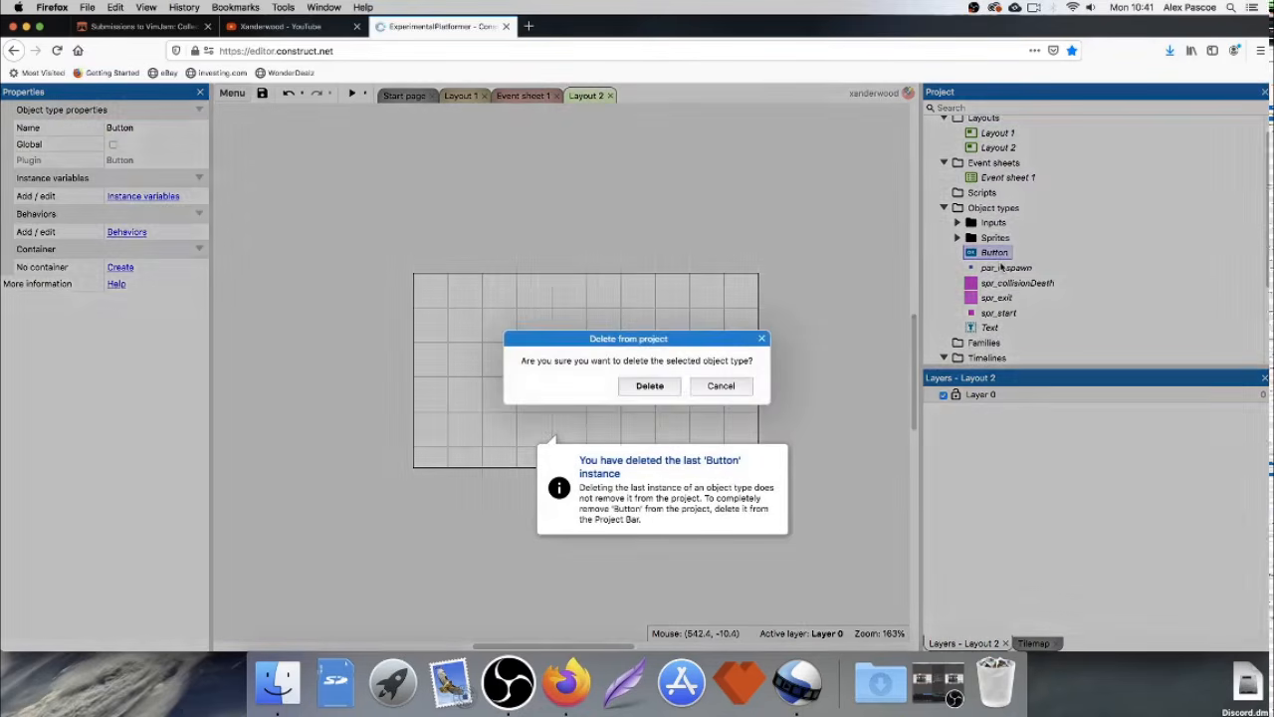
{"action": "key", "text": "Return"}
{"action": "left_click", "coordinate": [773, 301]}
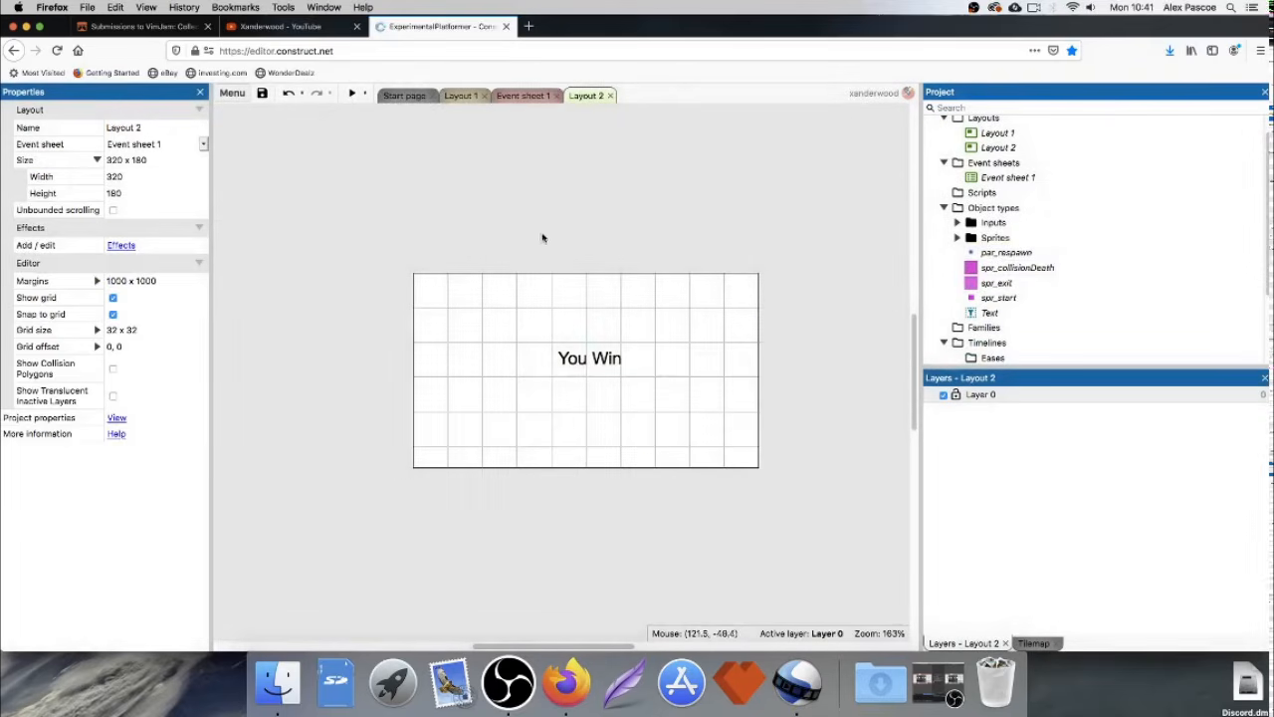
Insert a new Sprite object near the lower-left corner of Layout 2.
{"action": "double_click", "coordinate": [367, 368]}
{"action": "scroll", "coordinate": [648, 314], "scroll_direction": "down", "scroll_amount": 3}
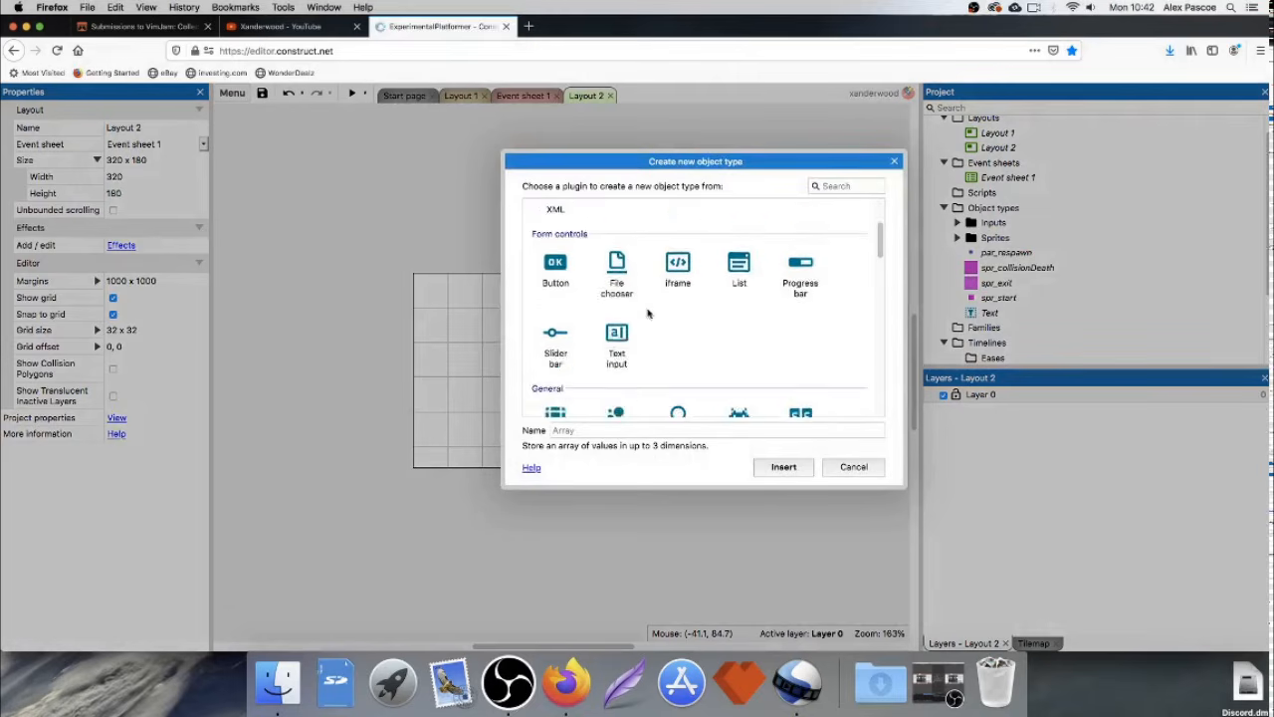
{"action": "scroll", "coordinate": [648, 314], "scroll_direction": "up", "scroll_amount": 3}
{"action": "scroll", "coordinate": [704, 281], "scroll_direction": "down", "scroll_amount": 5}
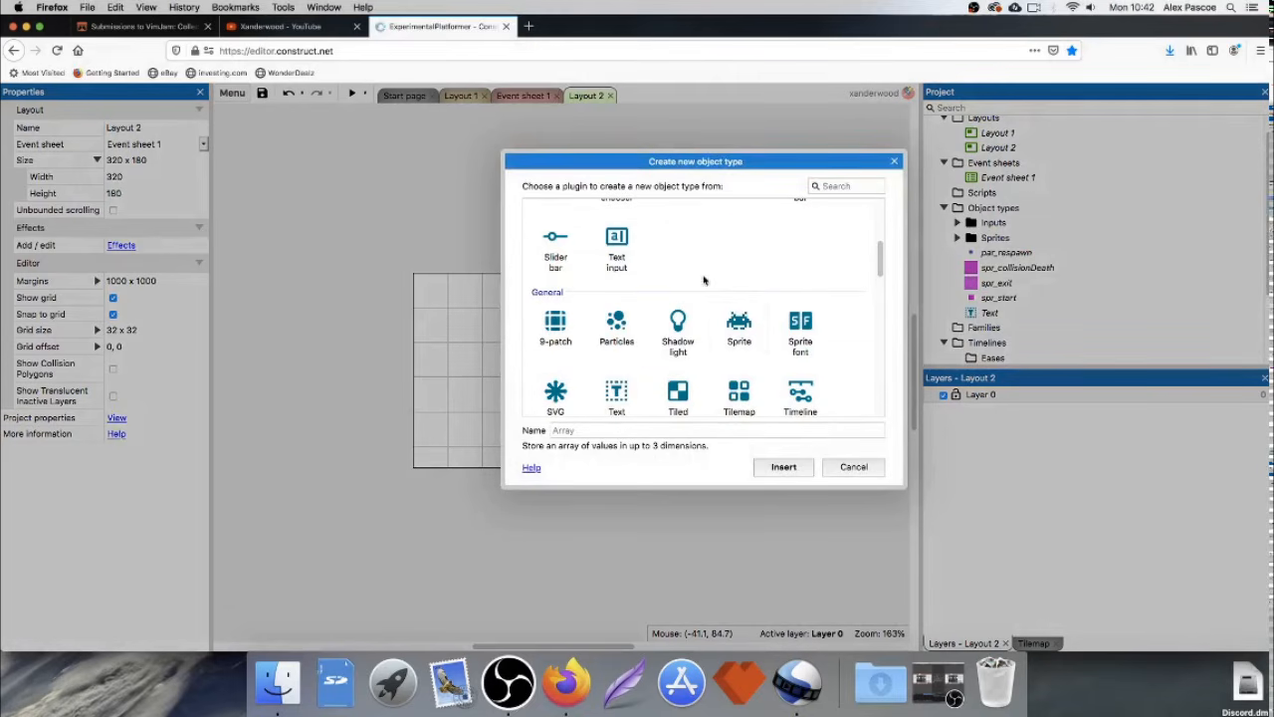
{"action": "double_click", "coordinate": [739, 323]}
{"action": "left_click", "coordinate": [438, 443]}
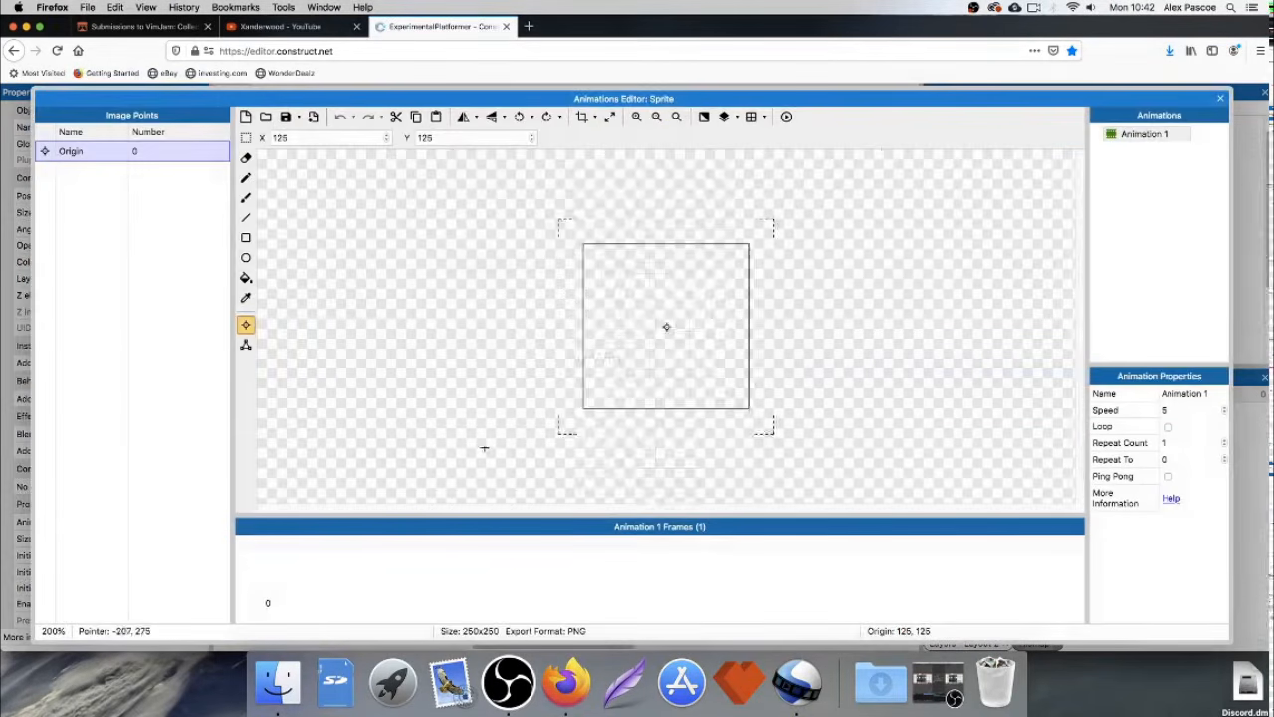
Resize the new sprite's image canvas to 32 x 16 pixels.
{"action": "left_click", "coordinate": [611, 117]}
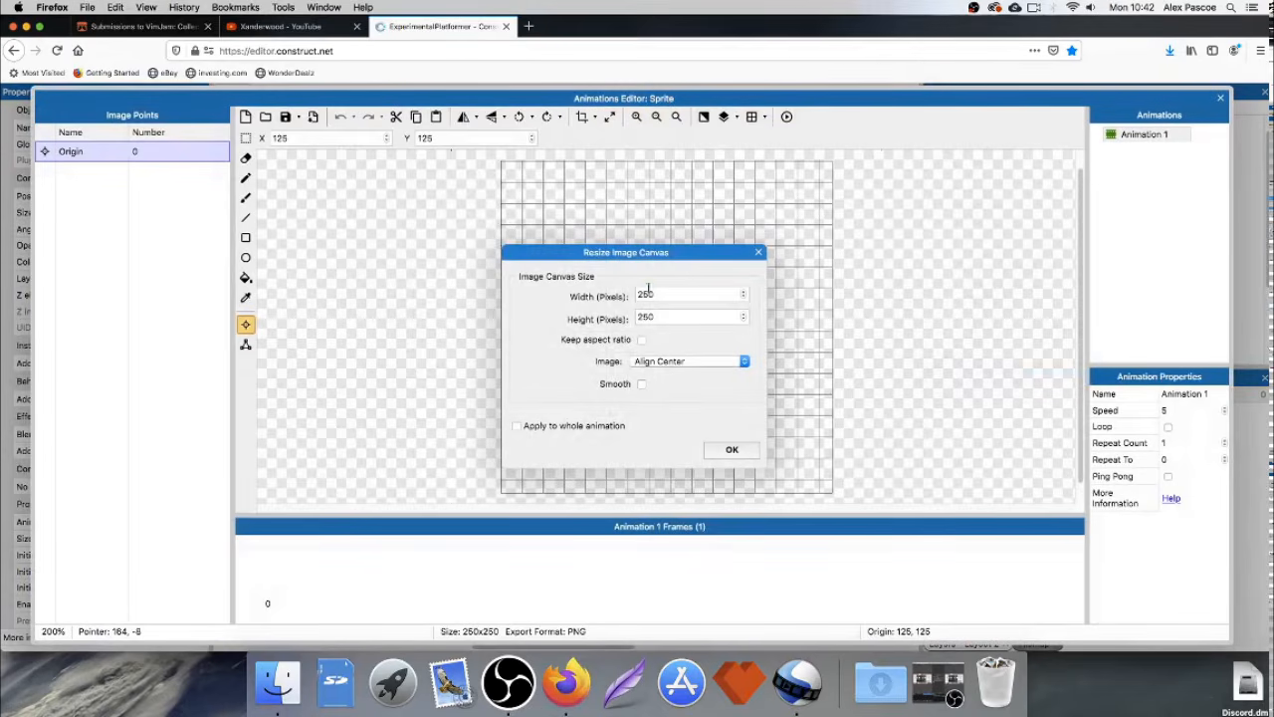
{"action": "double_click", "coordinate": [647, 294]}
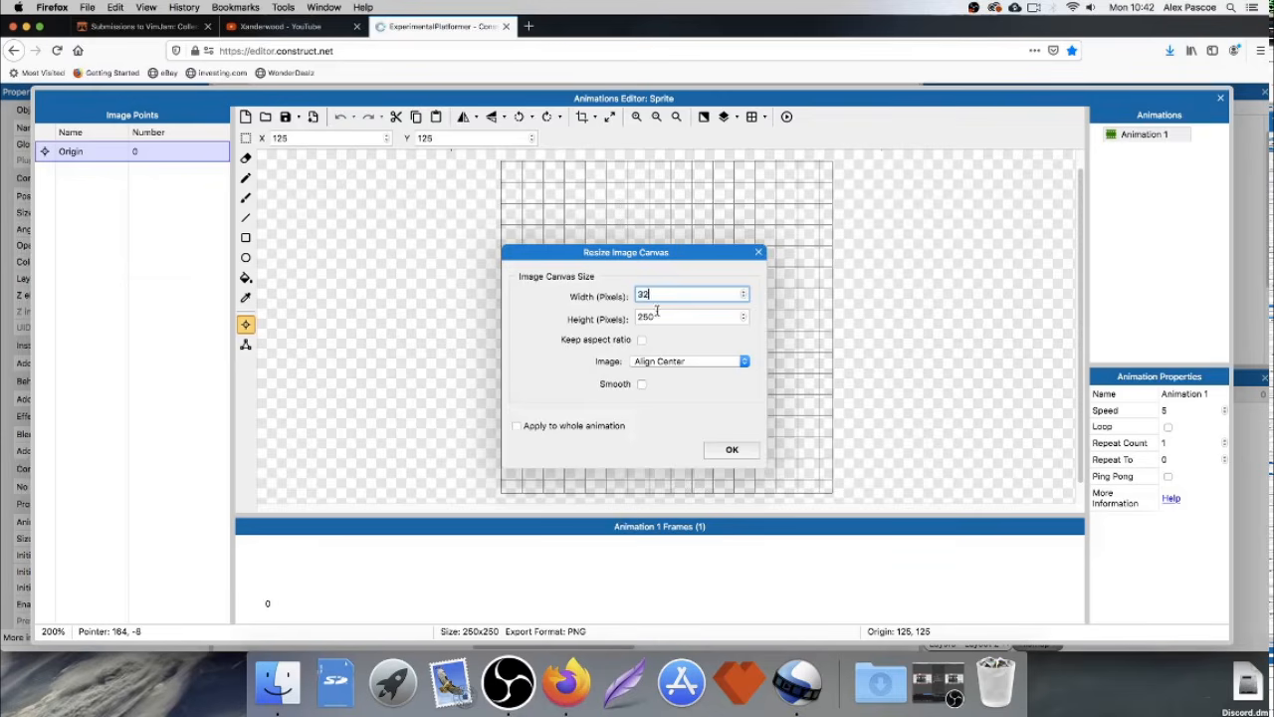
{"action": "key", "text": "Tab"}
{"action": "type", "text": "16"}
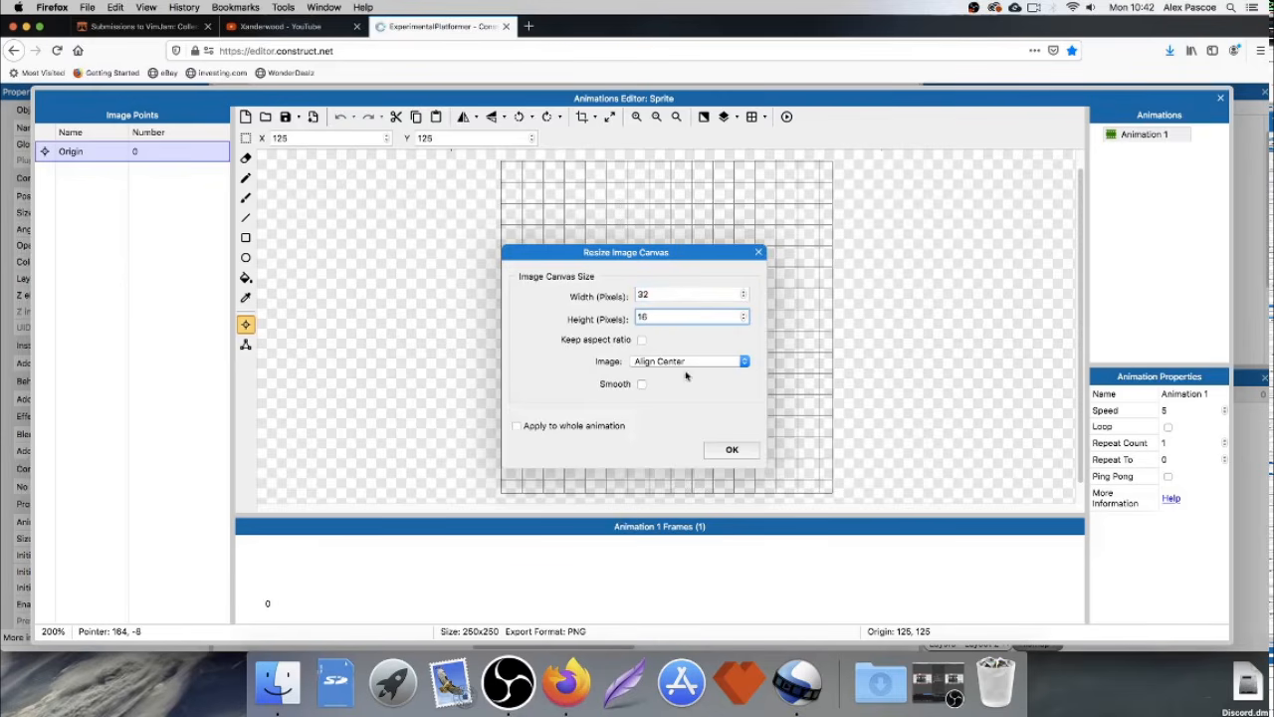
{"action": "left_click", "coordinate": [732, 449]}
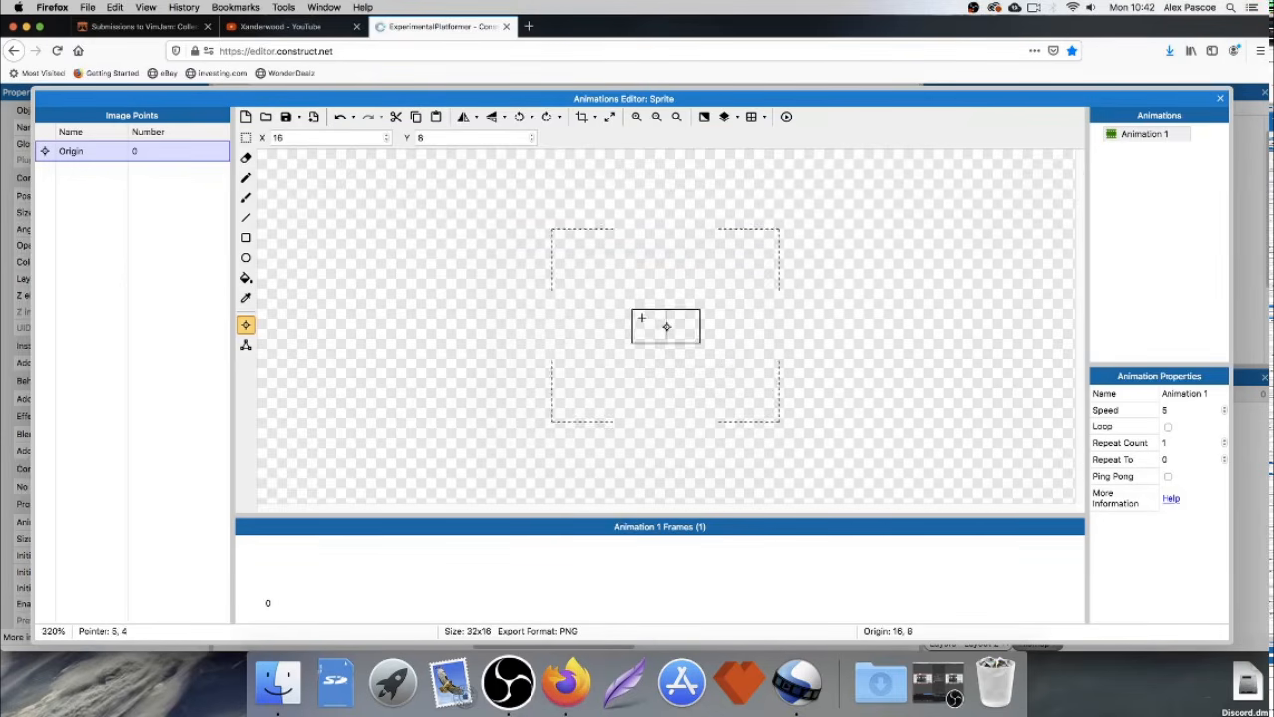
Fill the whole sprite image with medium green (RGB 94, 159, 51).
{"action": "scroll", "coordinate": [641, 318], "scroll_direction": "up", "scroll_amount": 5}
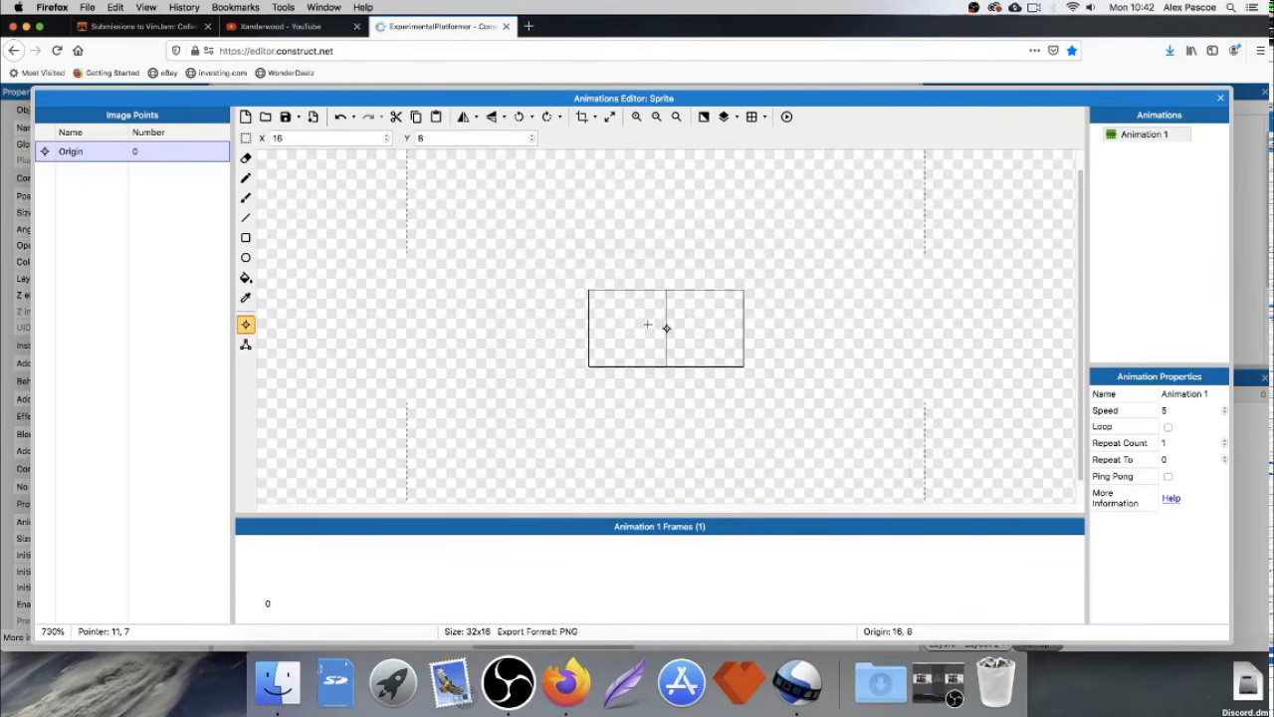
{"action": "left_click", "coordinate": [246, 279]}
{"action": "left_click", "coordinate": [103, 147]}
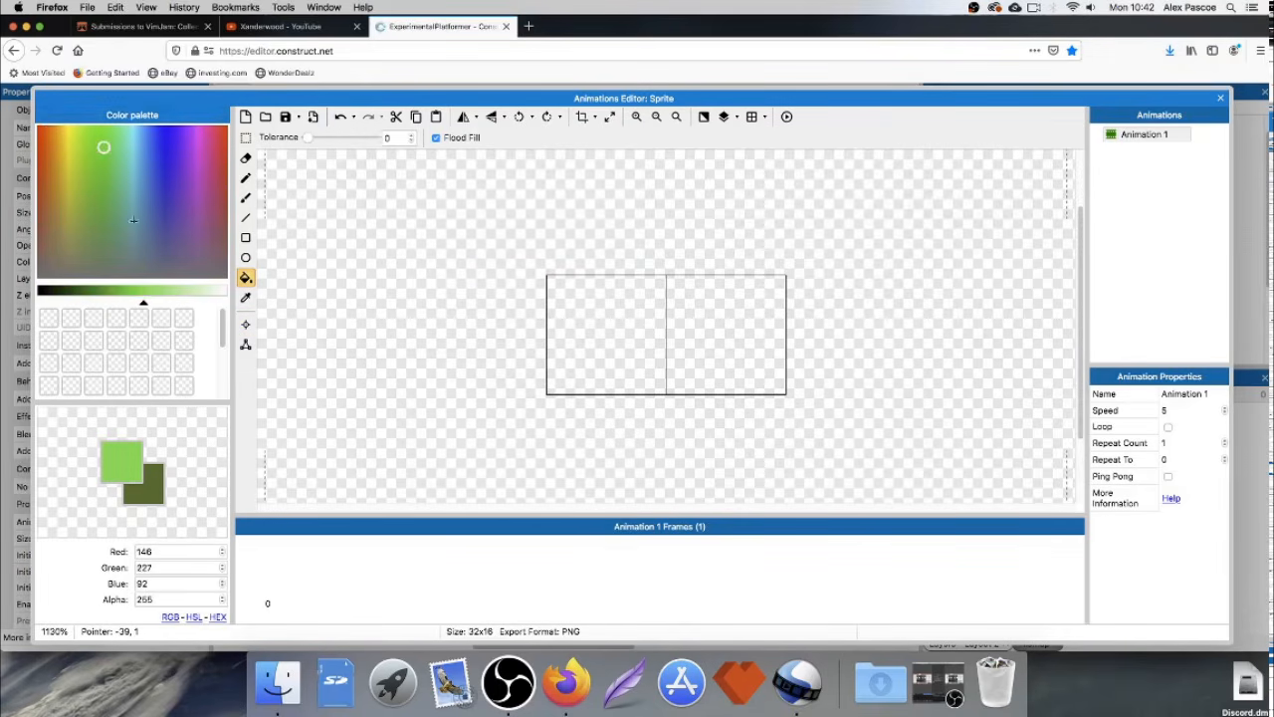
{"action": "left_click", "coordinate": [104, 291]}
{"action": "left_click", "coordinate": [613, 328]}
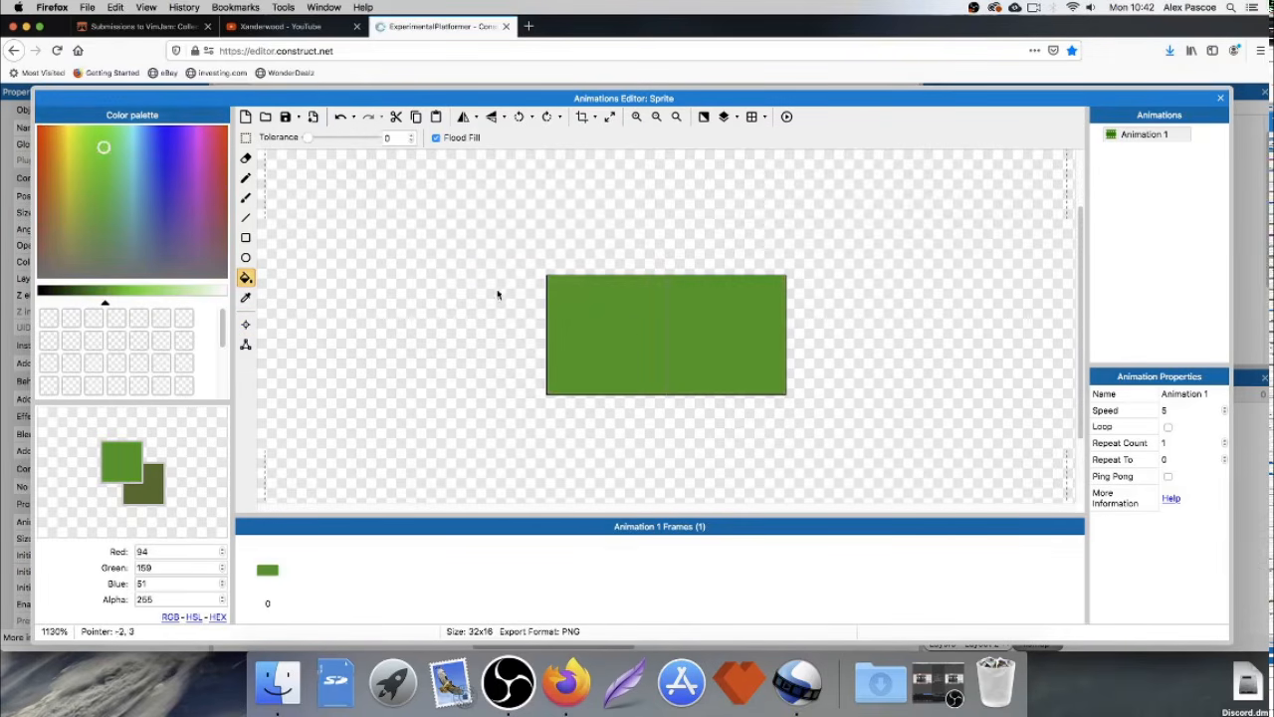
Outline all four edges of the green rectangle with 1-pixel dark green lines (RGB 28, 48, 15).
{"action": "left_click", "coordinate": [246, 217]}
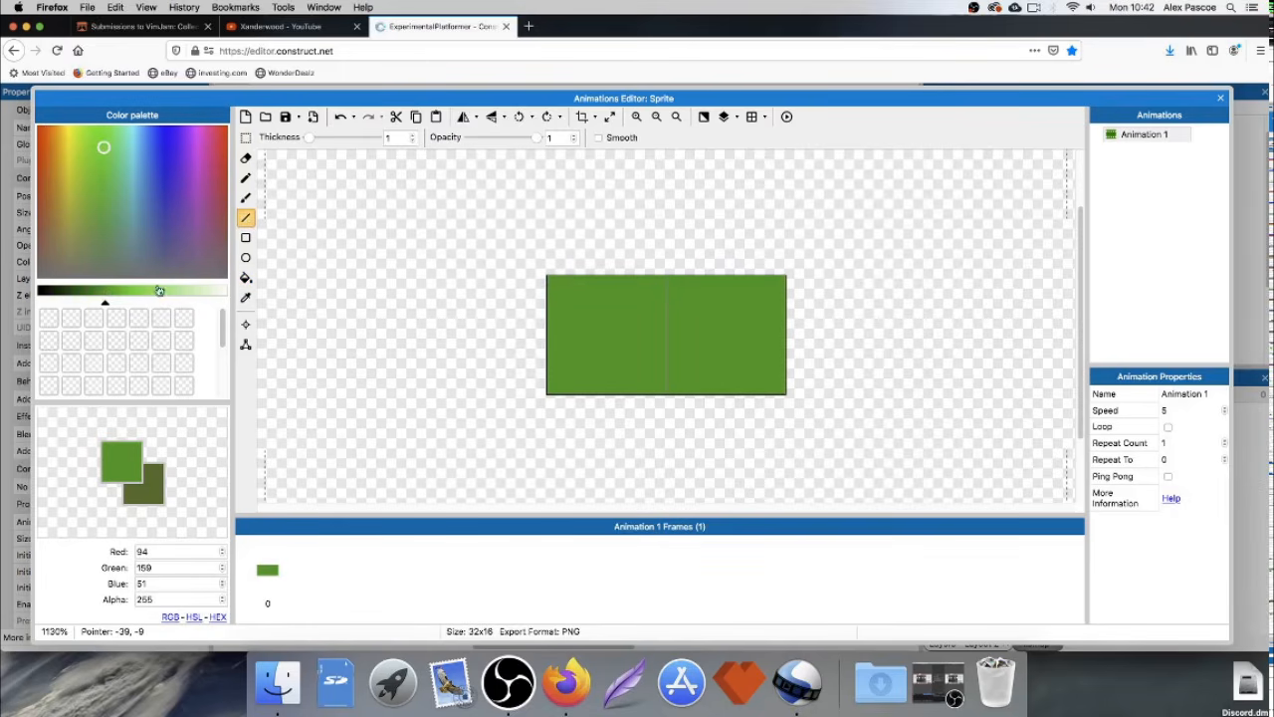
{"action": "left_click", "coordinate": [58, 291]}
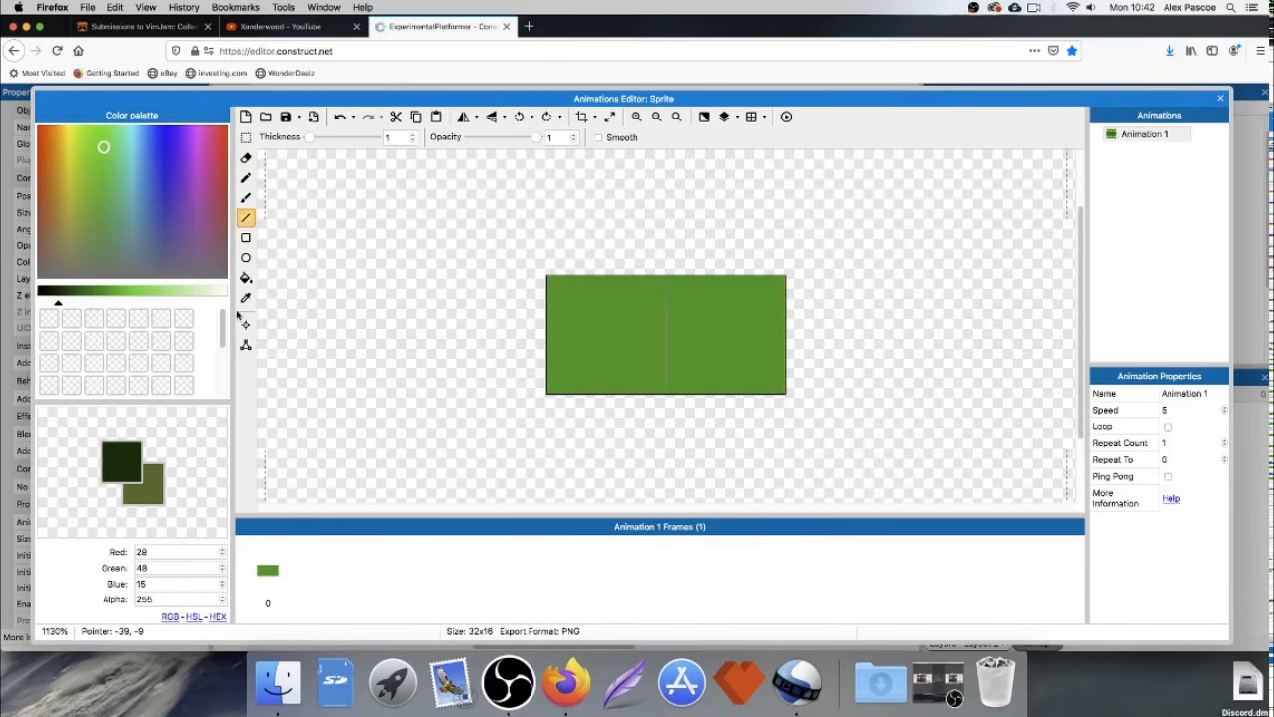
{"action": "mouse_move", "coordinate": [548, 279]}
{"action": "left_mouse_down"}
{"action": "mouse_move", "coordinate": [784, 279]}
{"action": "mouse_move", "coordinate": [785, 390]}
{"action": "left_mouse_up"}
{"action": "mouse_move", "coordinate": [784, 391]}
{"action": "left_mouse_down"}
{"action": "mouse_move", "coordinate": [548, 391]}
{"action": "mouse_move", "coordinate": [551, 288]}
{"action": "left_mouse_up"}
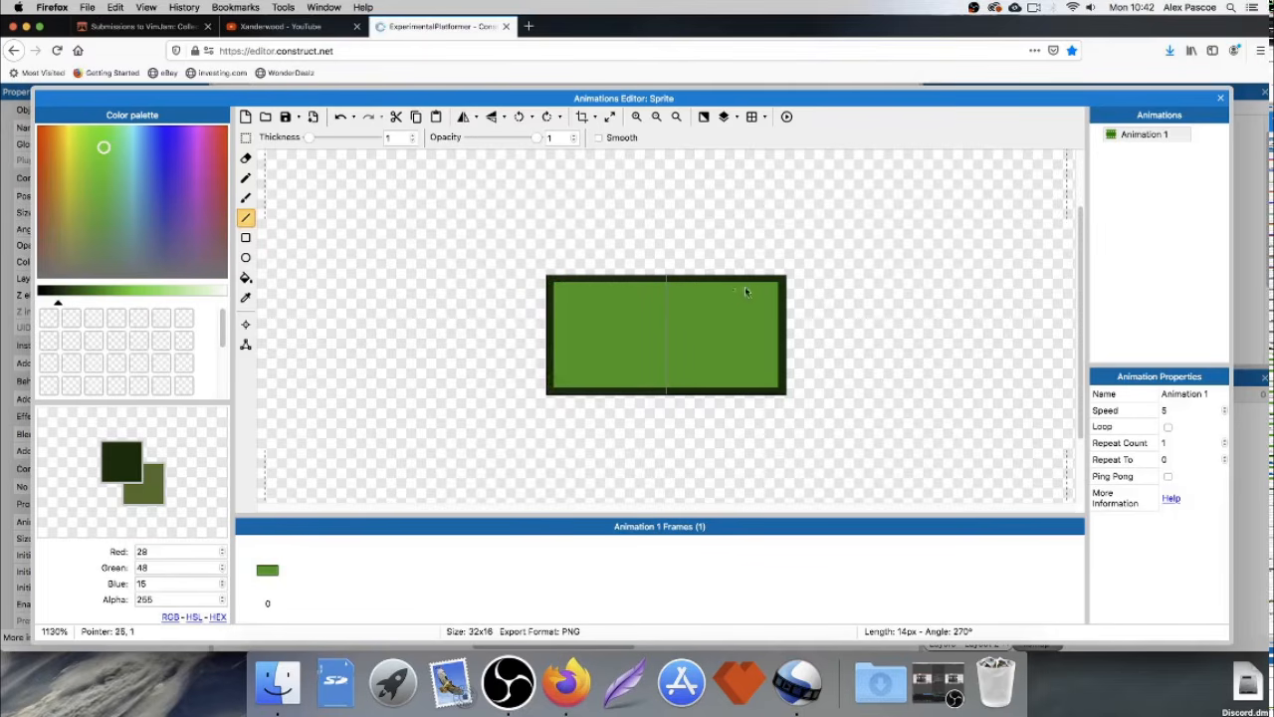
Add a light green (RGB 153, 229, 103) highlight line inside the top border and a dark green (56, 94, 30) shadow line inside the bottom border.
{"action": "left_click", "coordinate": [150, 293]}
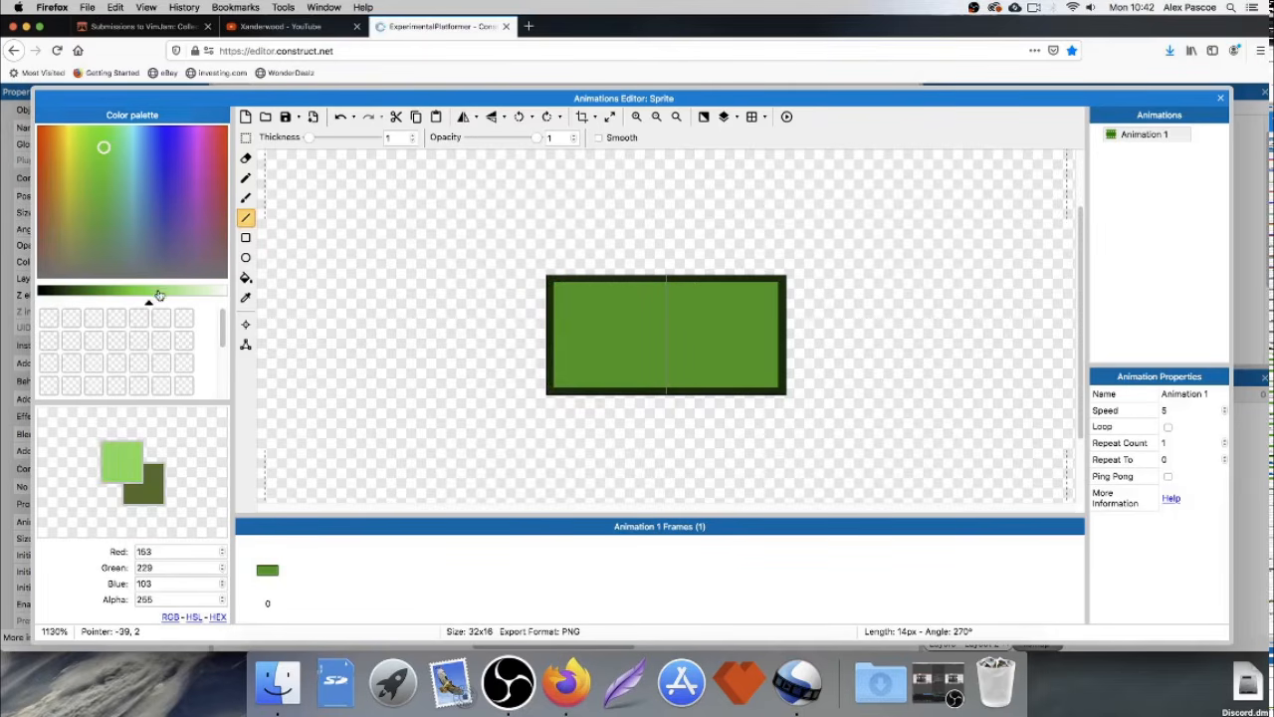
{"action": "left_click_drag", "start_coordinate": [555, 287], "coordinate": [774, 290]}
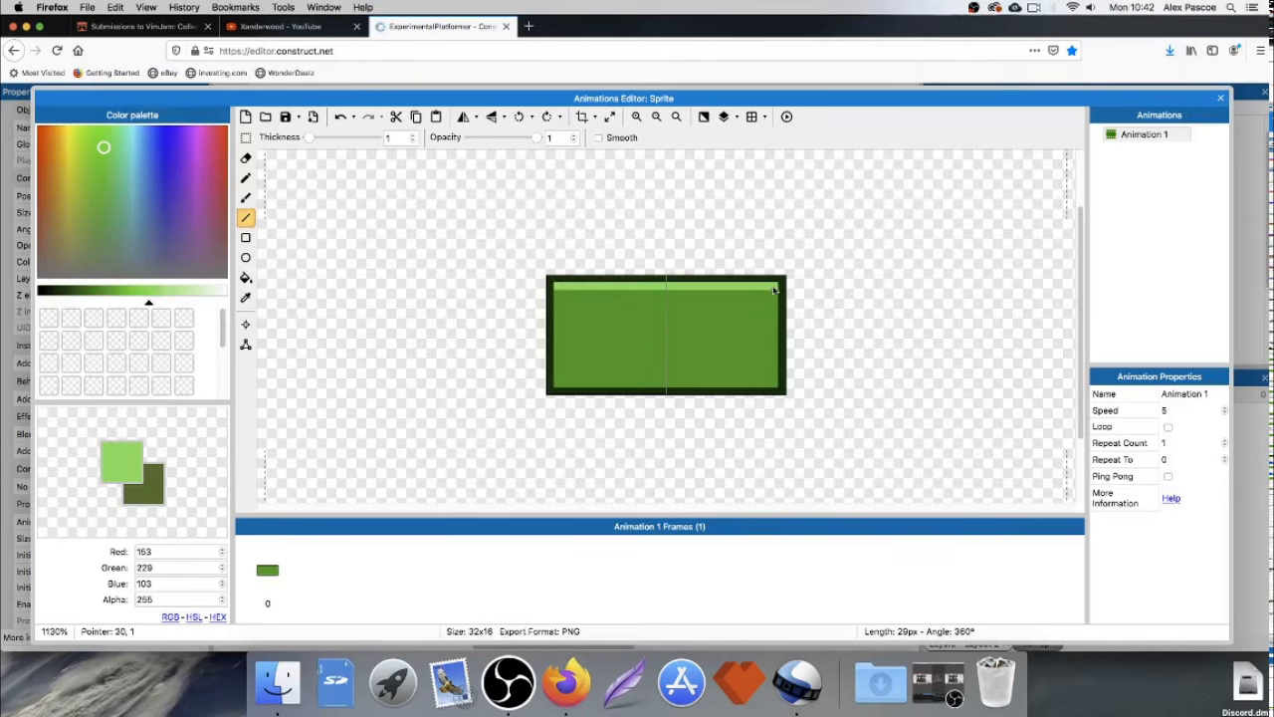
{"action": "left_click", "coordinate": [77, 290]}
{"action": "left_click_drag", "start_coordinate": [556, 386], "coordinate": [779, 386]}
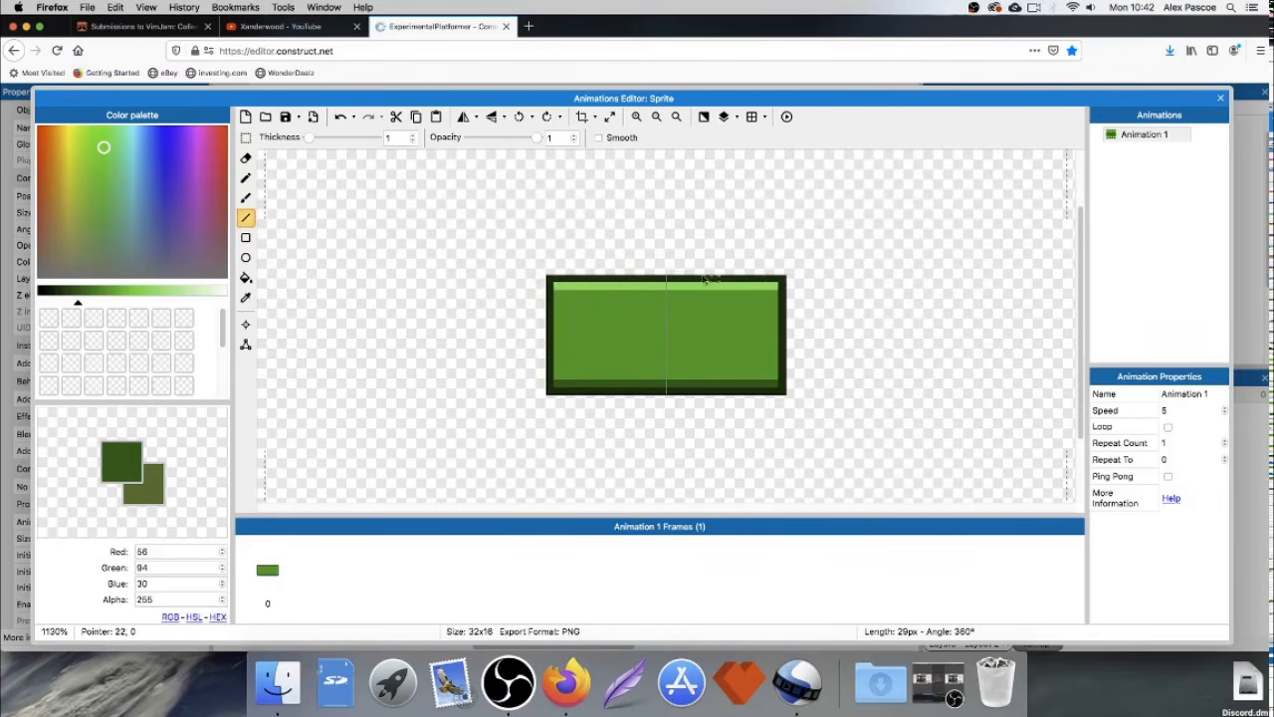
Recolour the sprite's top border to RGB 38, 65, 21 and its bottom border to RGB 15, 26, 8, then close the image editor.
{"action": "left_click_drag", "start_coordinate": [80, 297], "coordinate": [65, 298]}
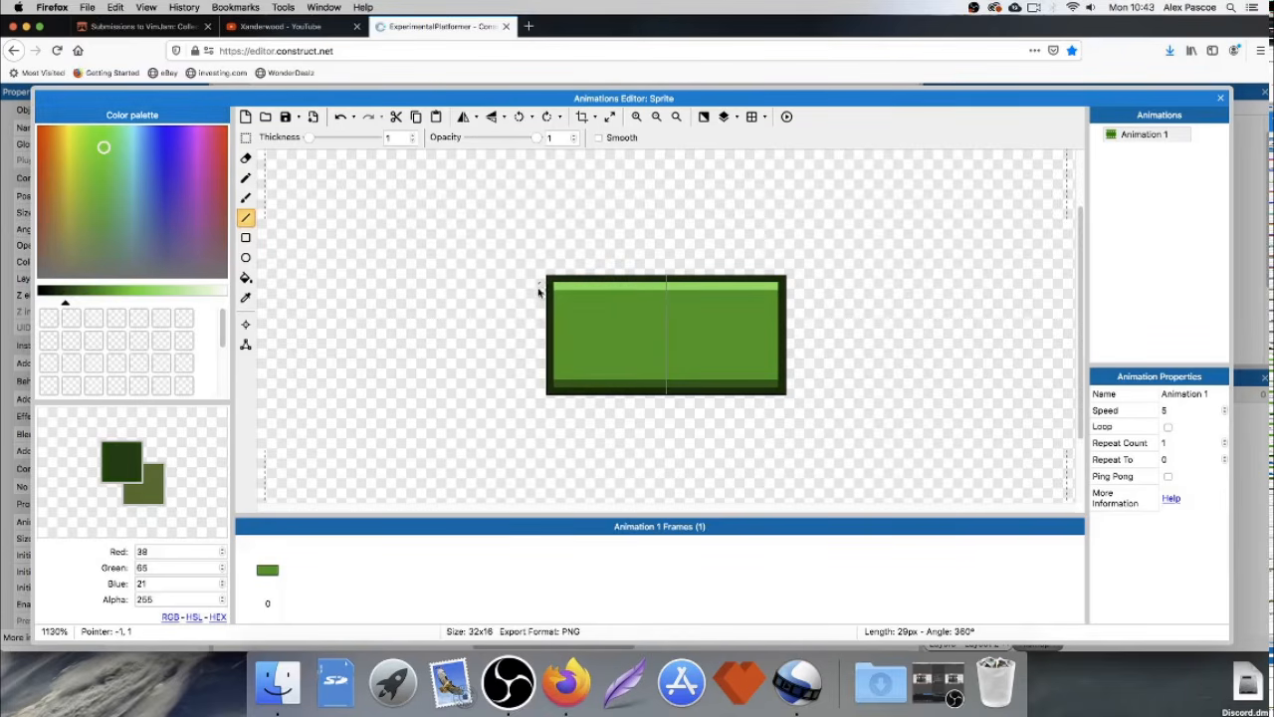
{"action": "mouse_move", "coordinate": [551, 281]}
{"action": "left_mouse_down"}
{"action": "mouse_move", "coordinate": [782, 284]}
{"action": "mouse_move", "coordinate": [791, 296]}
{"action": "left_mouse_up"}
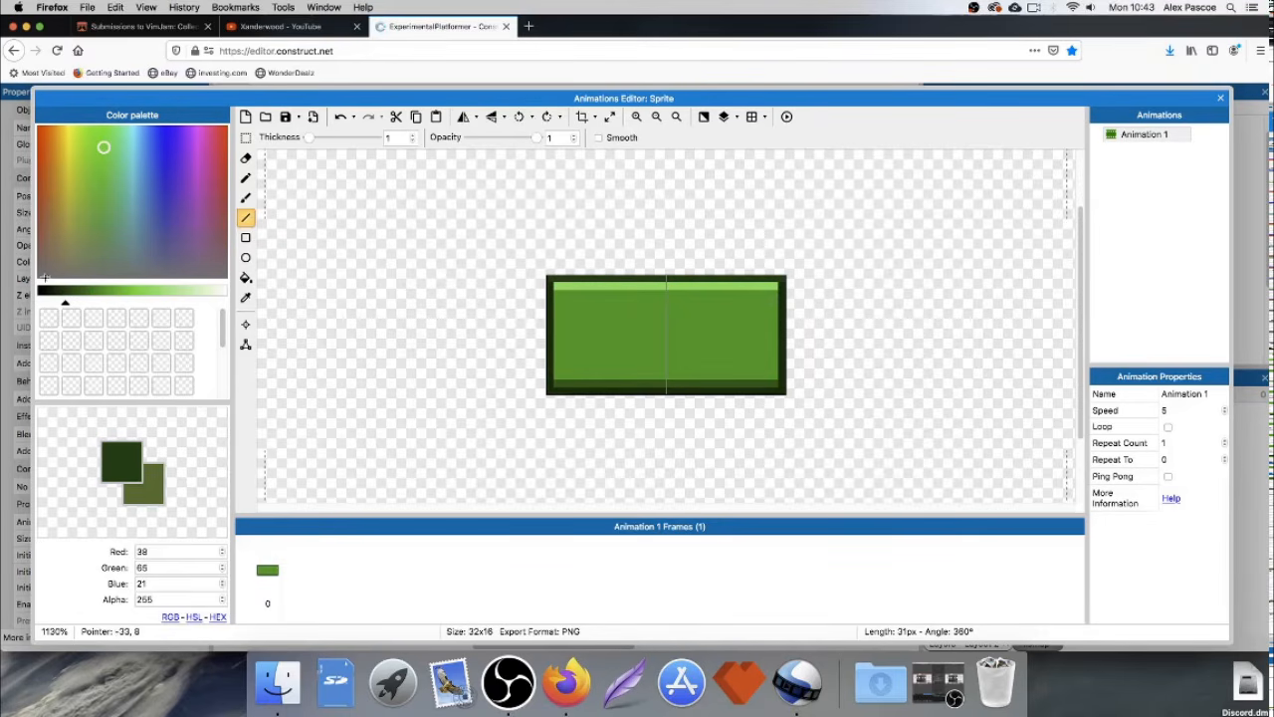
{"action": "left_click", "coordinate": [50, 300]}
{"action": "left_click_drag", "start_coordinate": [552, 390], "coordinate": [789, 393]}
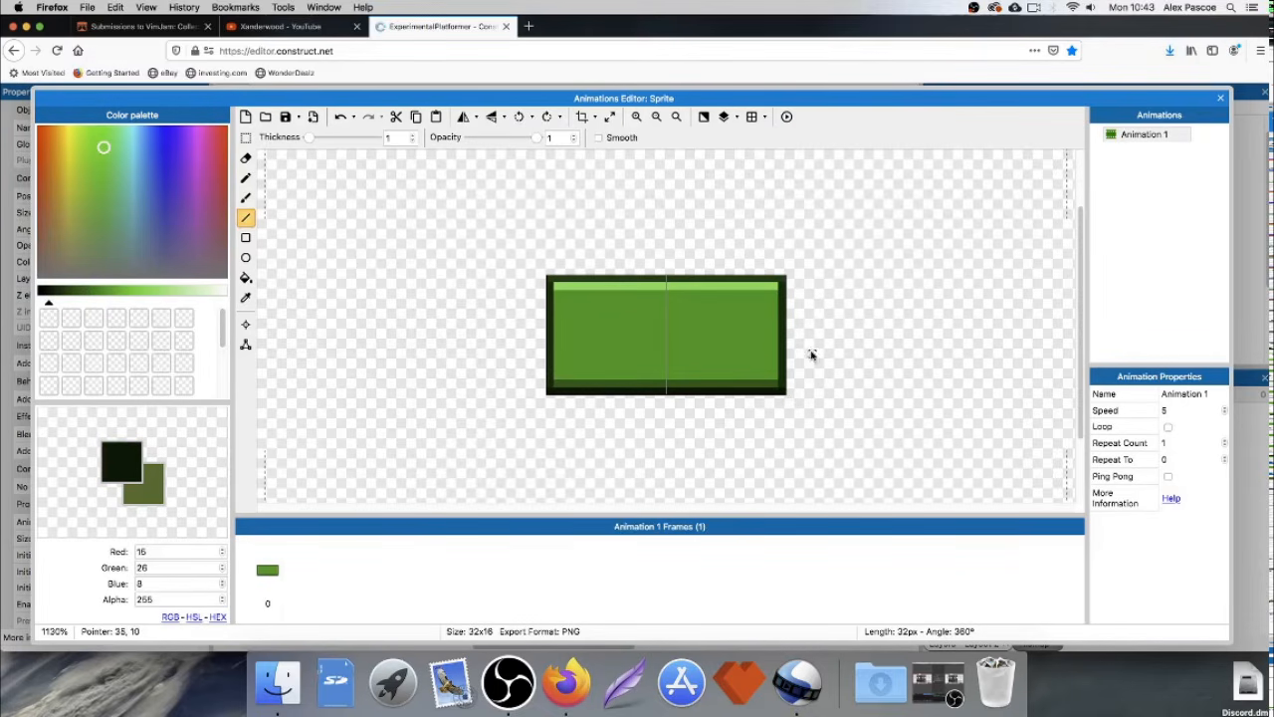
{"action": "left_click", "coordinate": [1221, 98]}
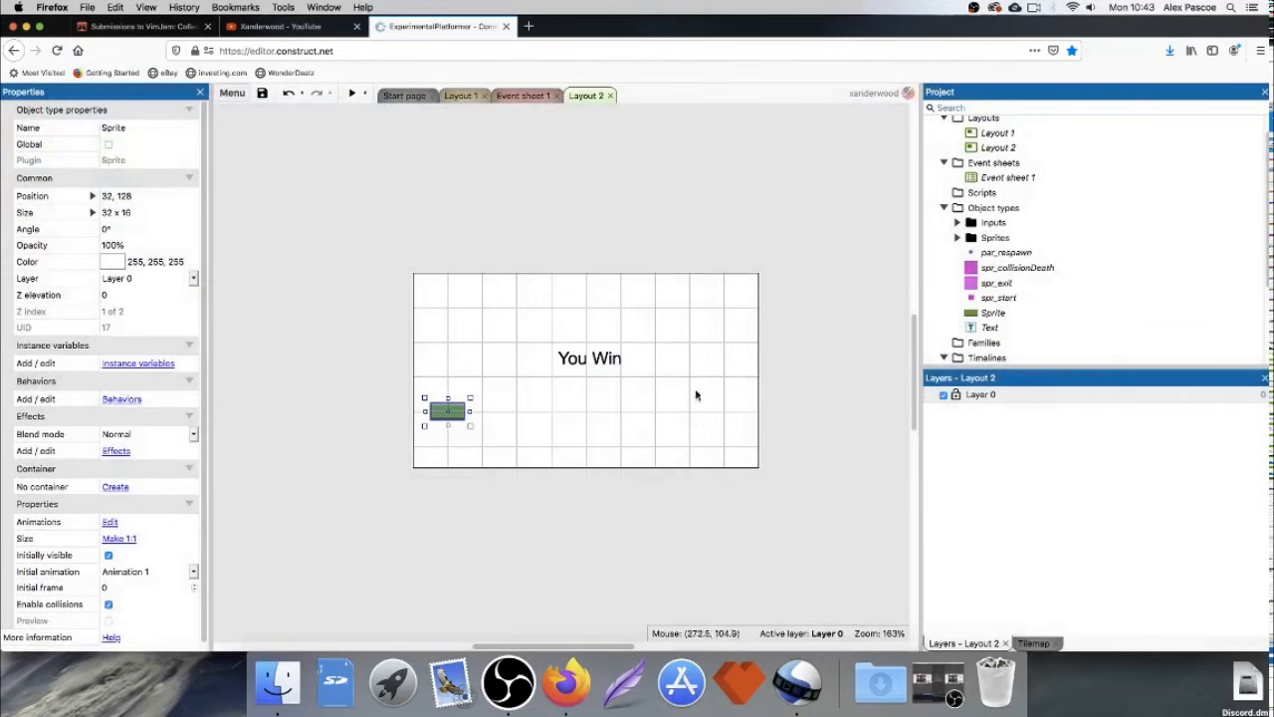
Move the green sprite to 160, 128, centred below the "You Win" text, and rename it btn_nextlevel.
{"action": "left_click_drag", "start_coordinate": [446, 413], "coordinate": [588, 416]}
{"action": "left_click", "coordinate": [625, 468]}
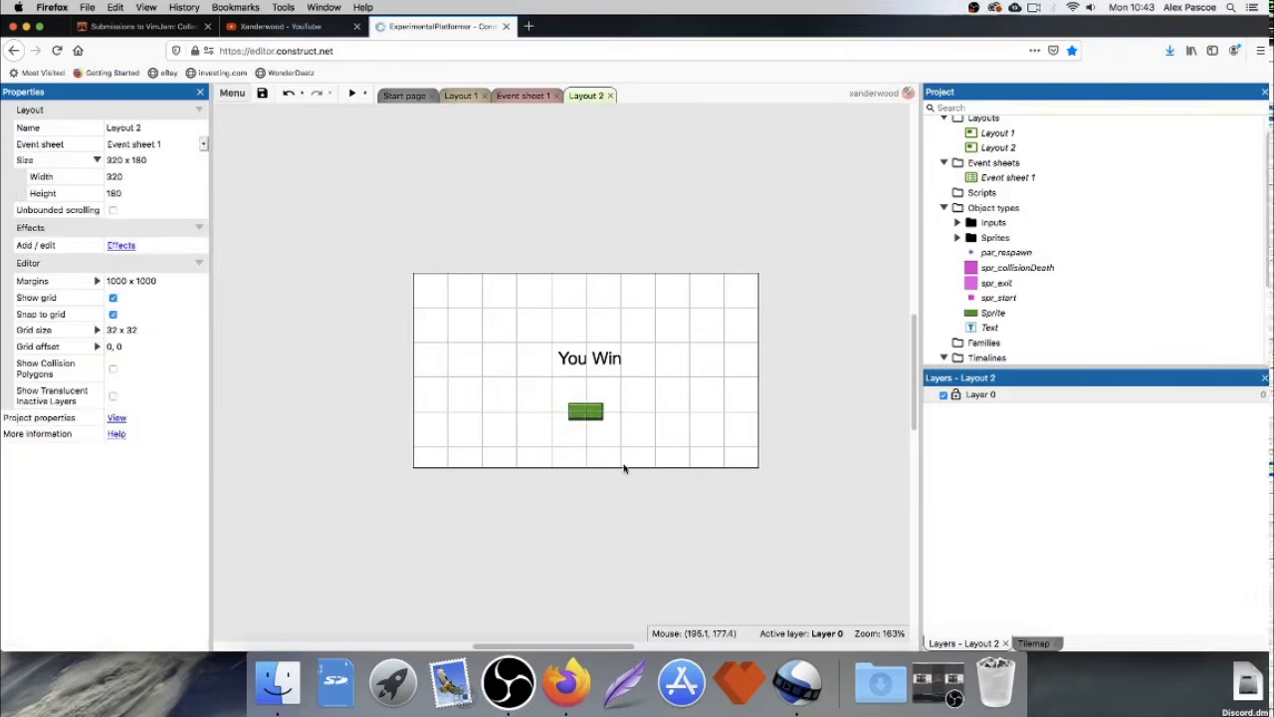
{"action": "left_click", "coordinate": [583, 416]}
{"action": "left_click", "coordinate": [149, 126]}
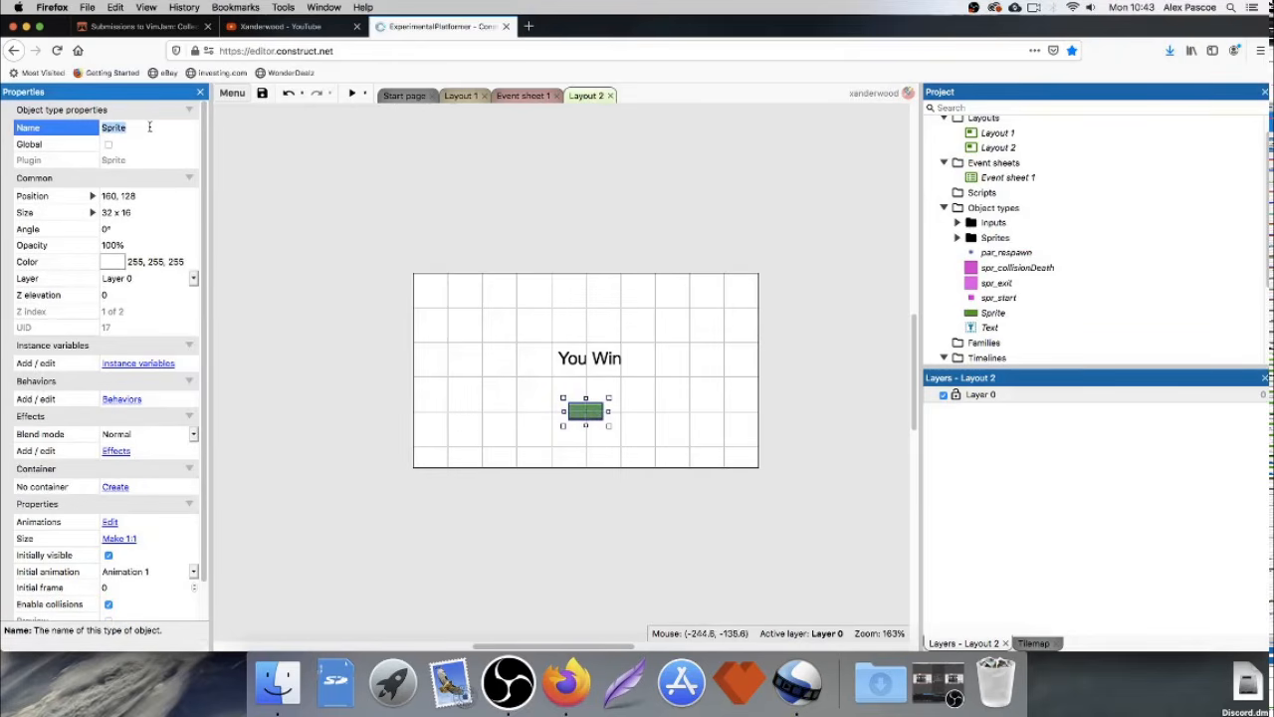
{"action": "type", "text": "btn"}
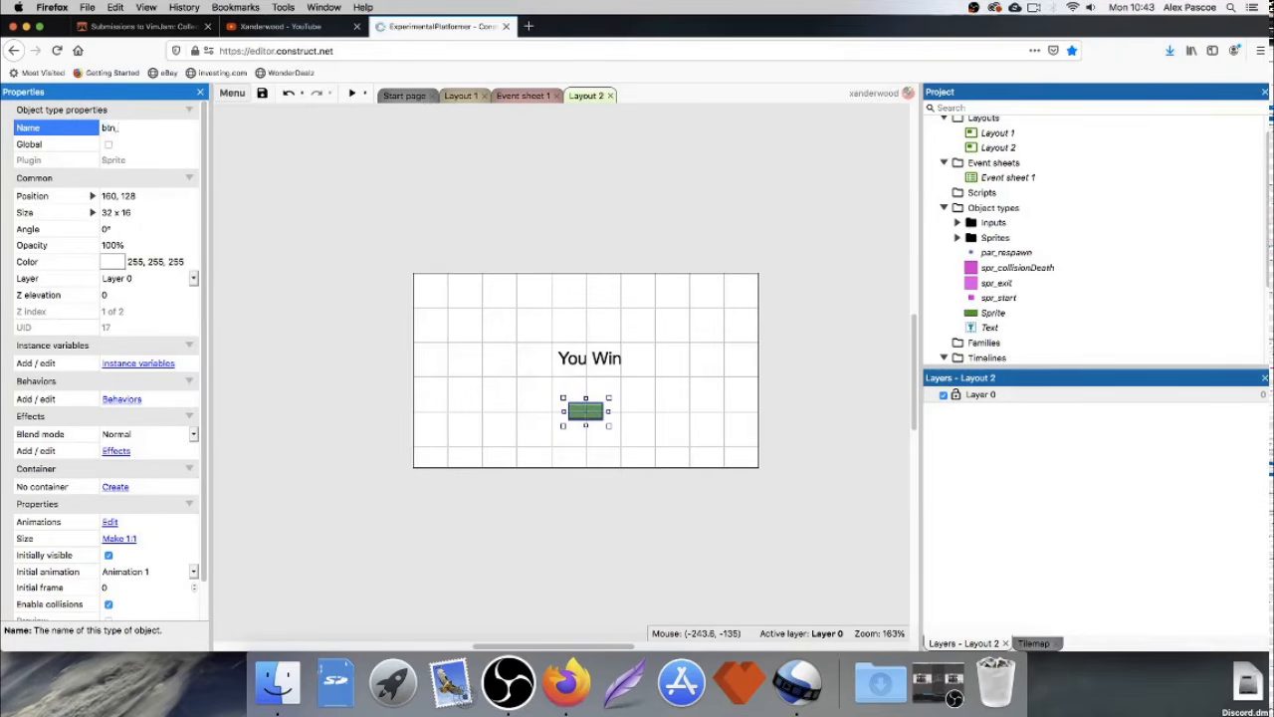
{"action": "type", "text": "_nextlevel"}
{"action": "key", "text": "Return"}
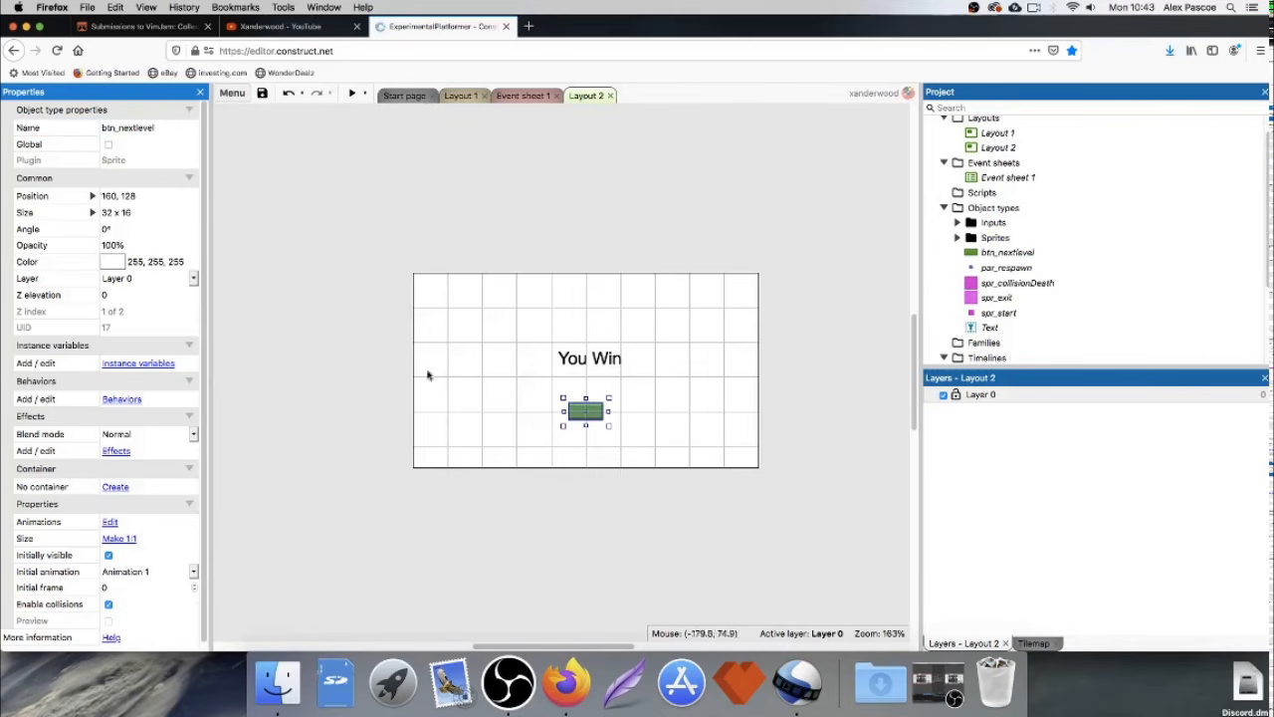
Rename the "You Win" text object as txt_youWin.
{"action": "left_click", "coordinate": [611, 469]}
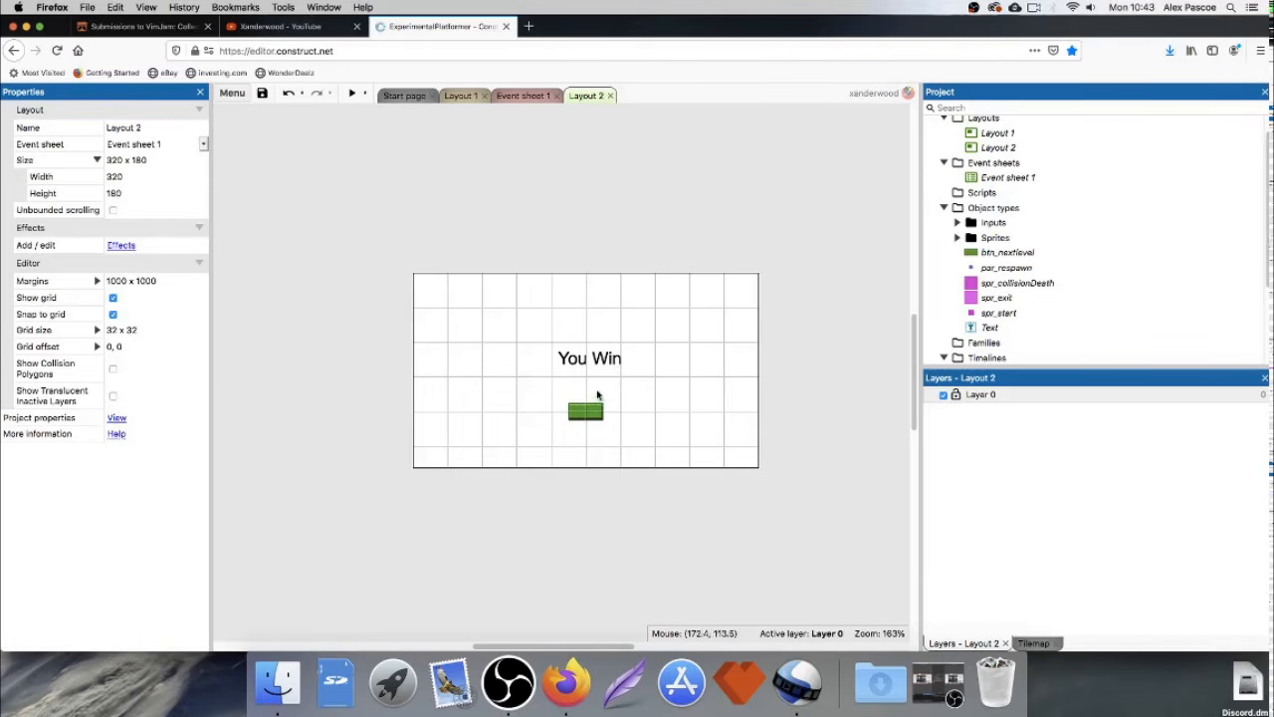
{"action": "left_click", "coordinate": [588, 363]}
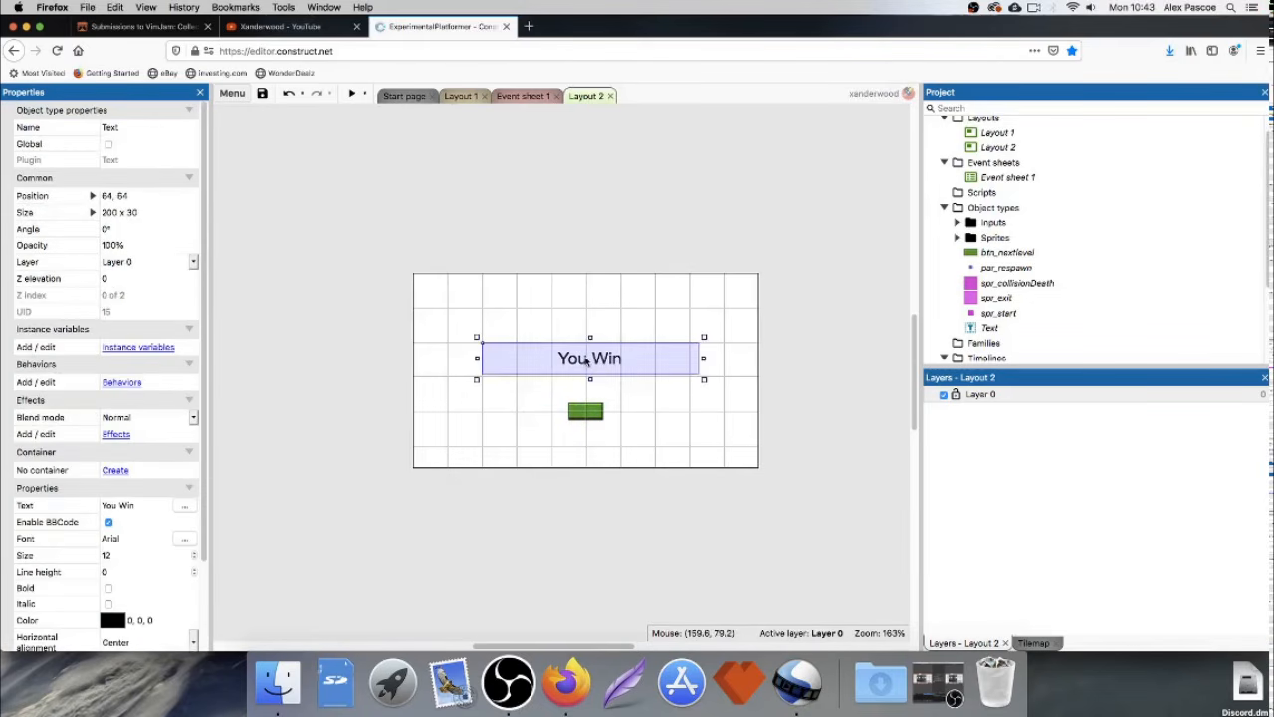
{"action": "left_click", "coordinate": [592, 413]}
{"action": "left_click", "coordinate": [603, 362]}
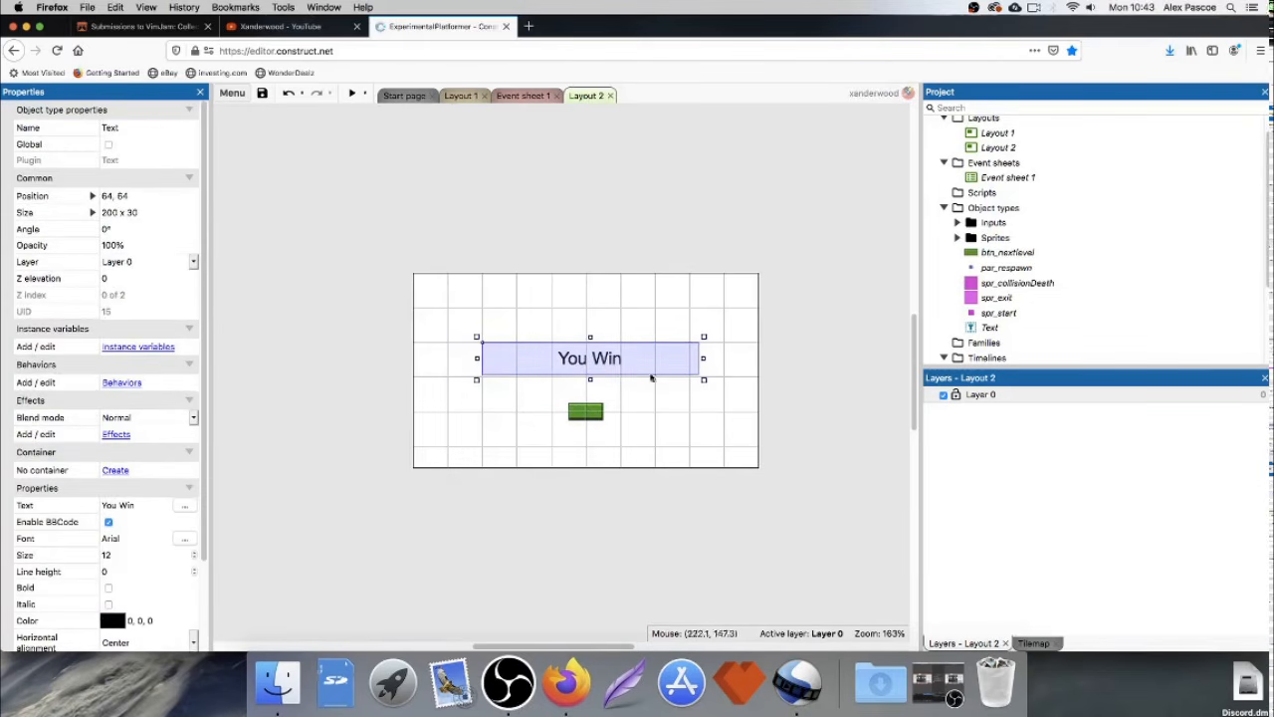
{"action": "left_click", "coordinate": [139, 130]}
{"action": "type", "text": "txt_youWin"}
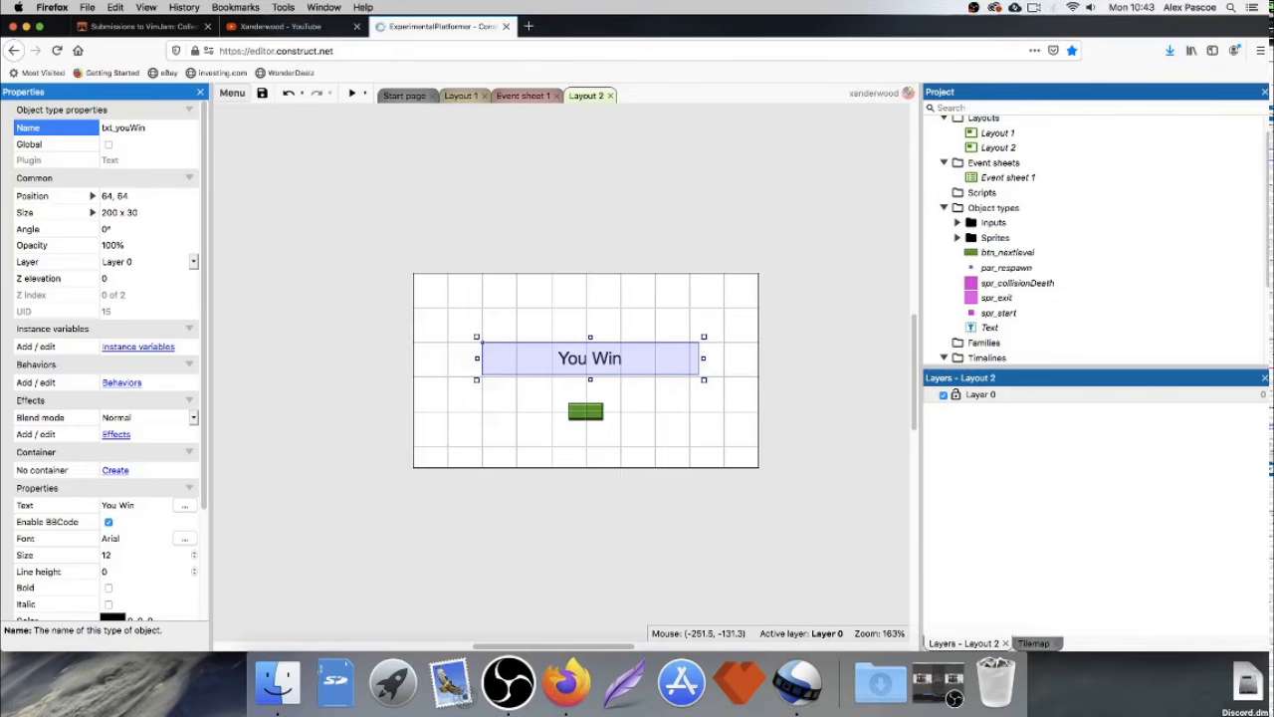
{"action": "key", "text": "Return"}
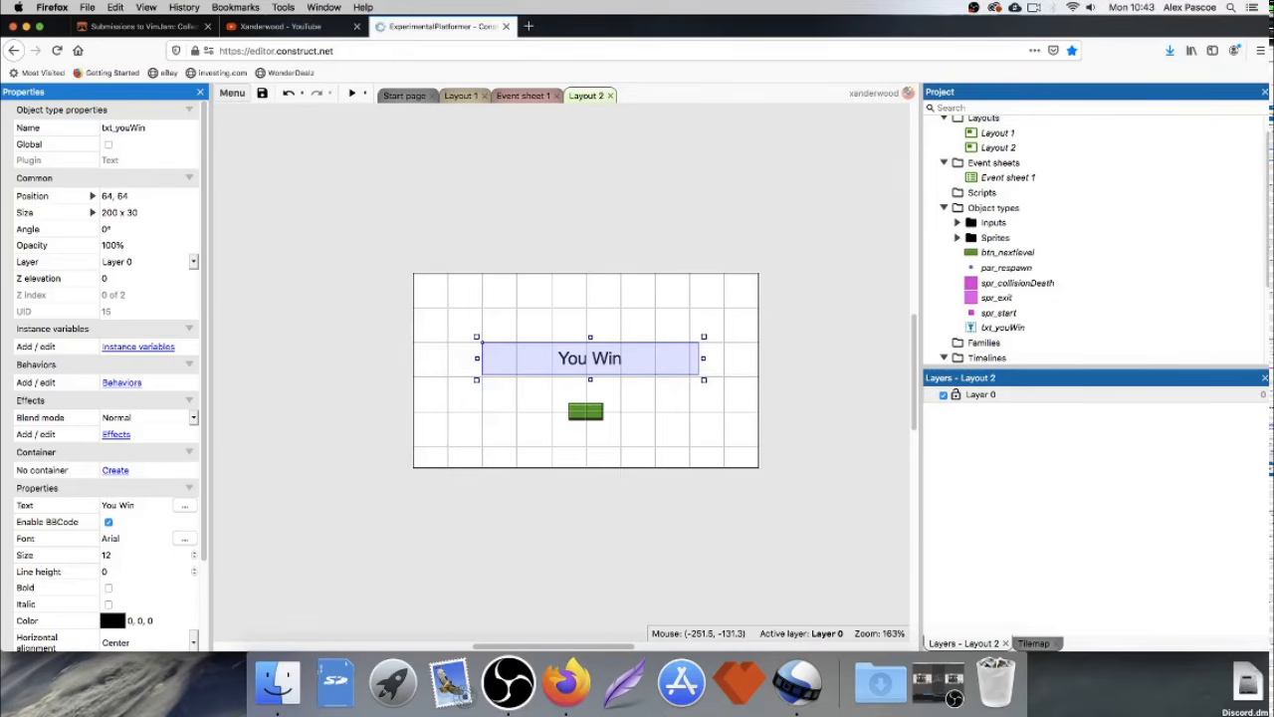
Duplicate the "You Win" text below the green button at 64, 160 and change the copy's text to "Continue".
{"action": "right_click", "coordinate": [580, 356]}
{"action": "left_click", "coordinate": [554, 357]}
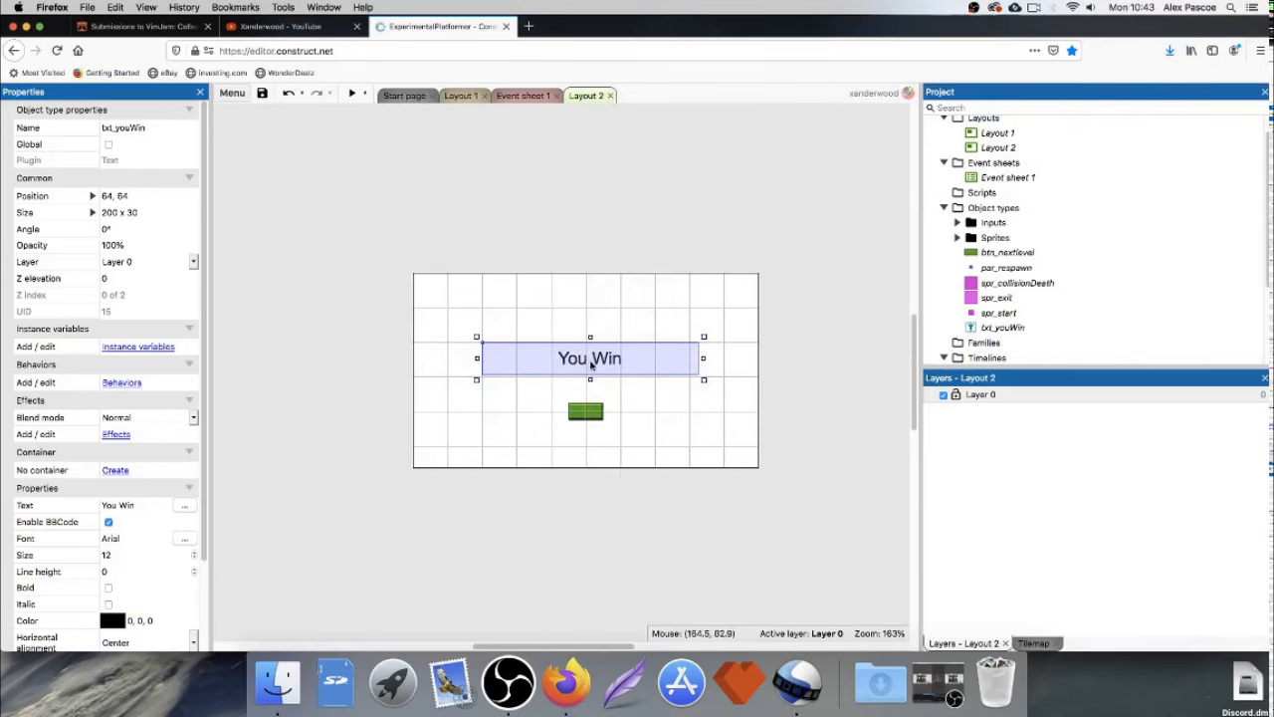
{"action": "left_click_drag", "start_coordinate": [593, 359], "coordinate": [603, 454], "text": "ctrl"}
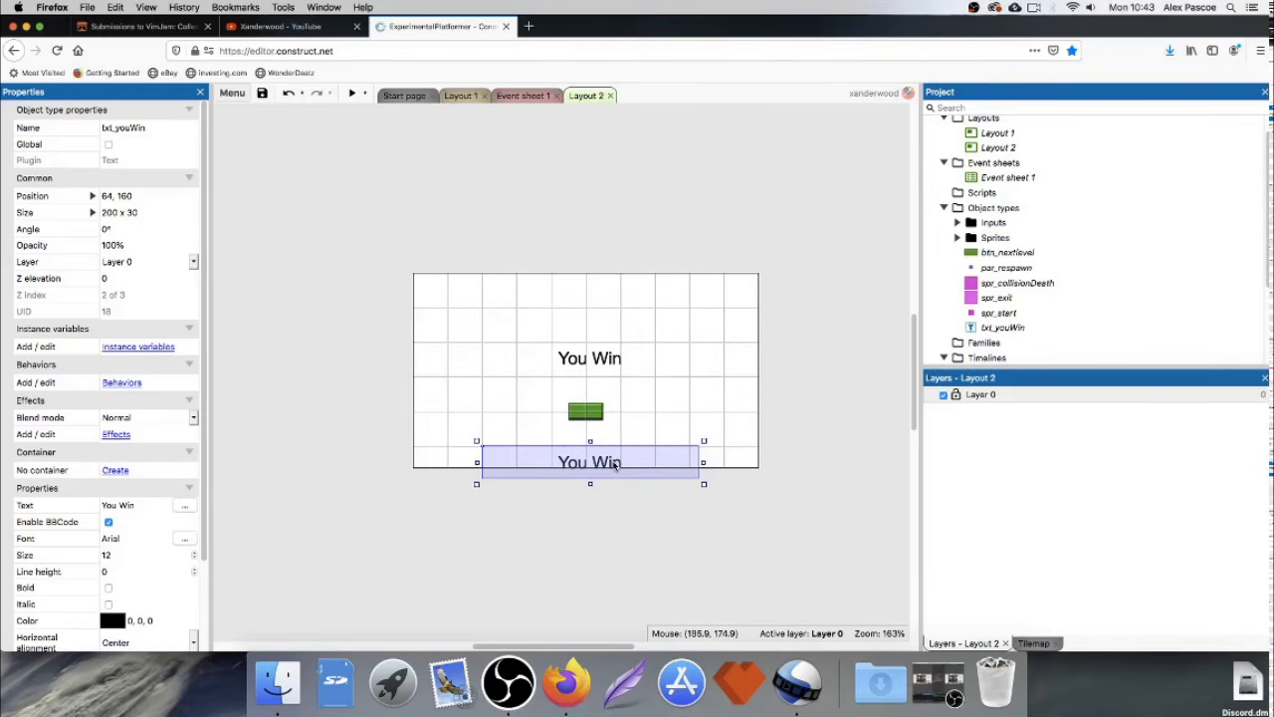
{"action": "double_click", "coordinate": [619, 470]}
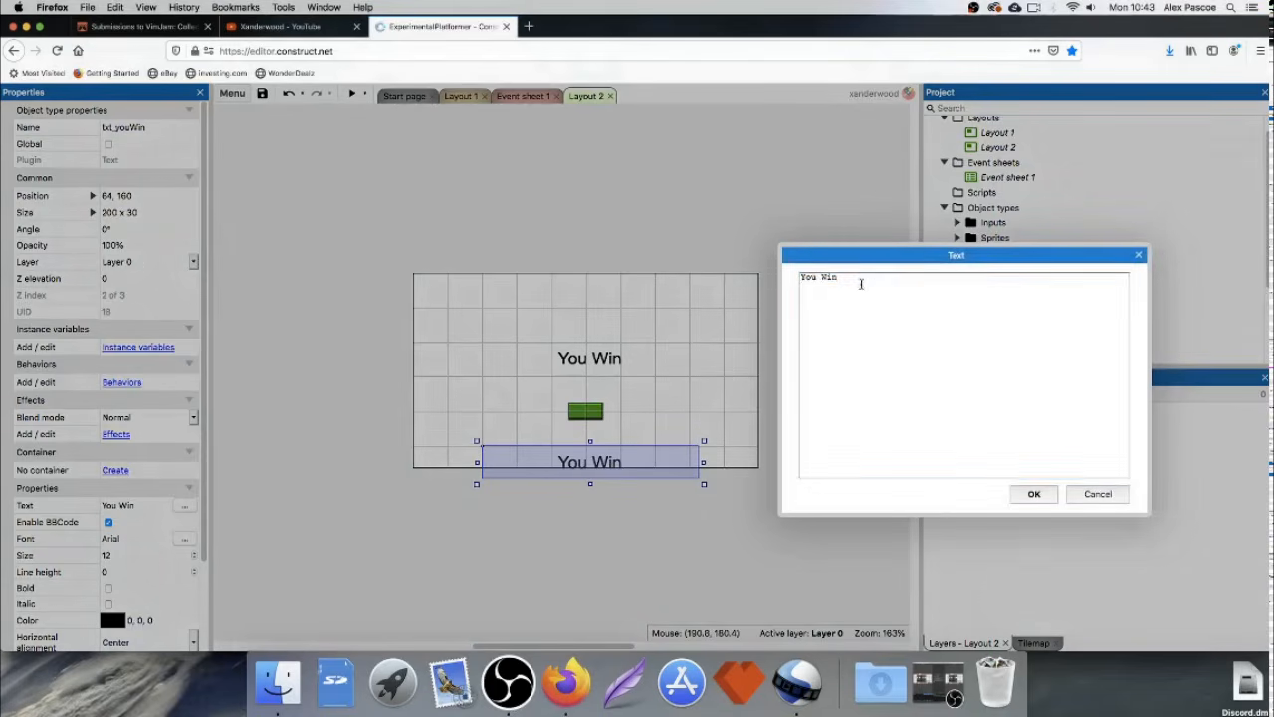
{"action": "left_click_drag", "start_coordinate": [863, 281], "coordinate": [776, 275]}
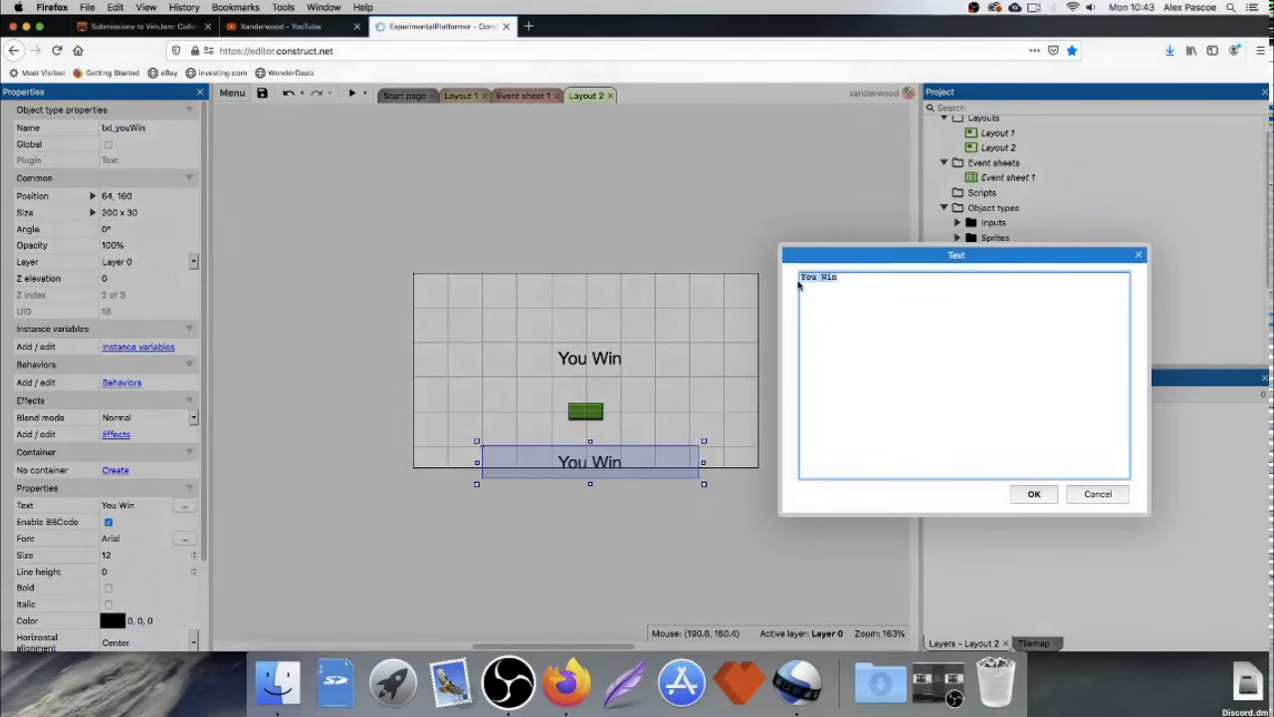
{"action": "type", "text": "Contin"}
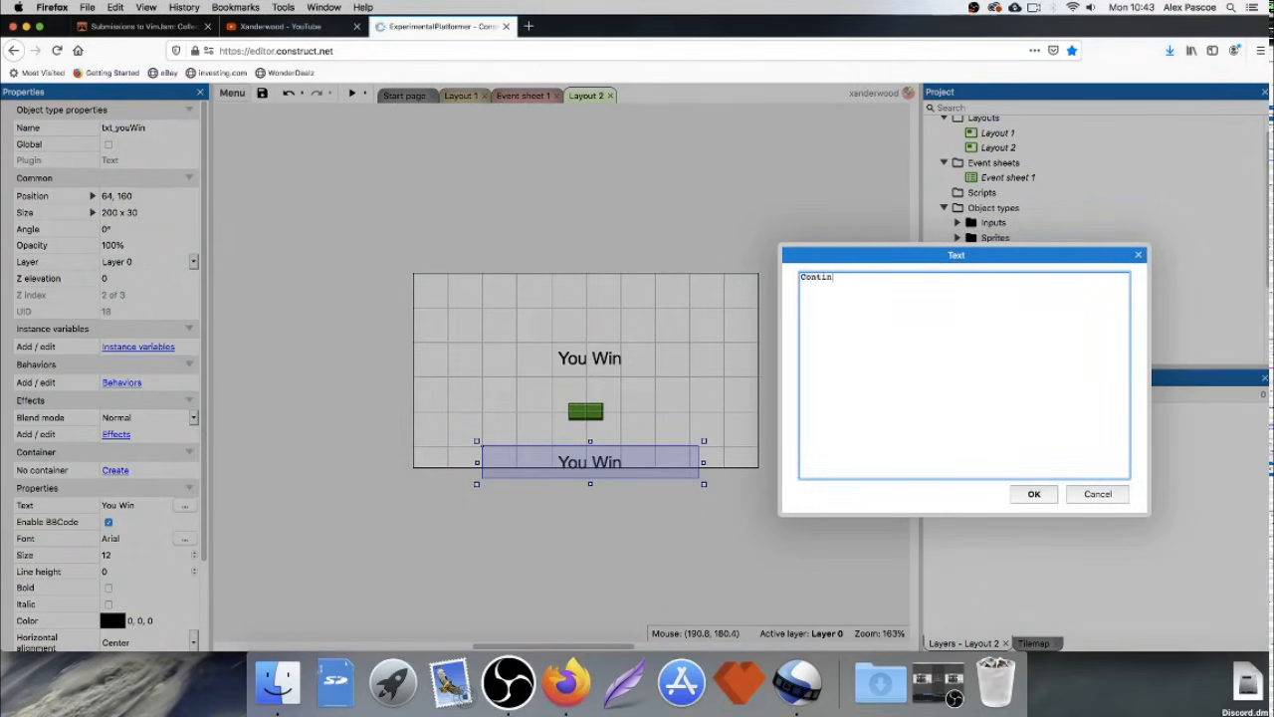
{"action": "type", "text": "ue"}
{"action": "left_click", "coordinate": [1035, 494]}
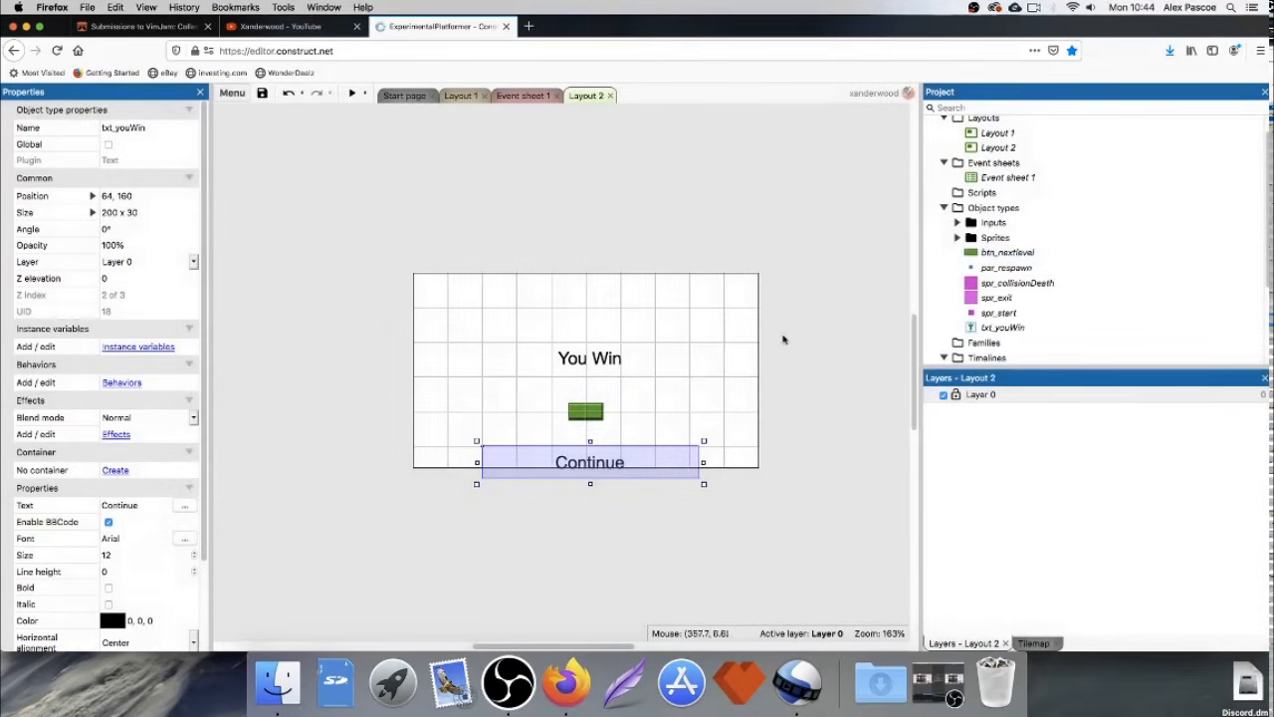
Set the "Continue" text's font size to 8 and its colour to white (255, 255, 255).
{"action": "left_click", "coordinate": [140, 554]}
{"action": "type", "text": "8"}
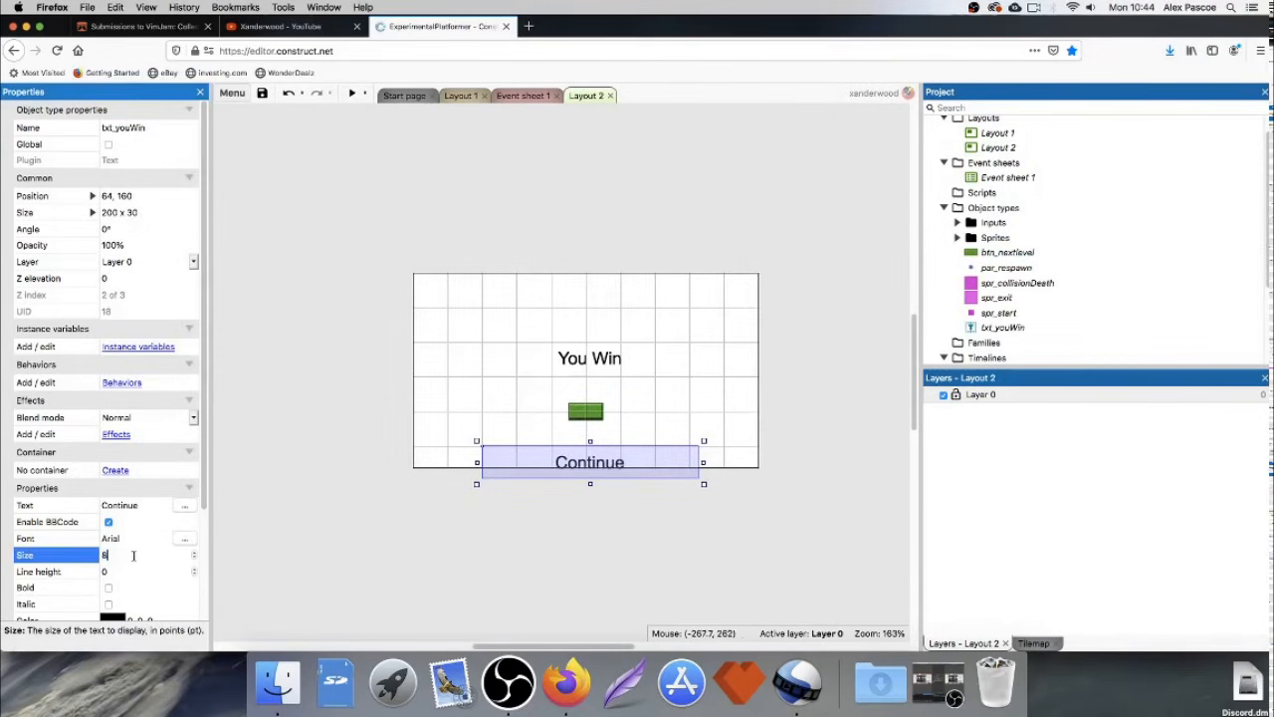
{"action": "key", "text": "Tab"}
{"action": "left_click", "coordinate": [120, 615]}
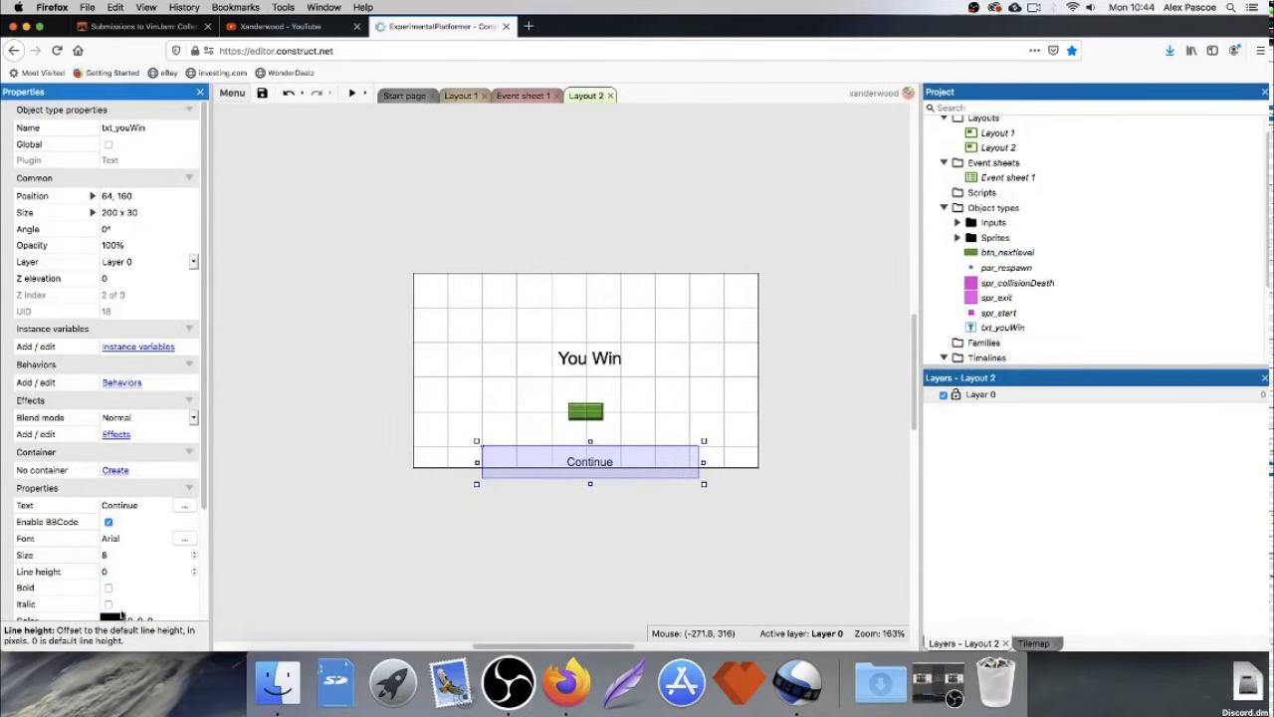
{"action": "scroll", "coordinate": [137, 559], "scroll_direction": "down", "scroll_amount": 2}
{"action": "left_click_drag", "start_coordinate": [138, 612], "coordinate": [1, 594]}
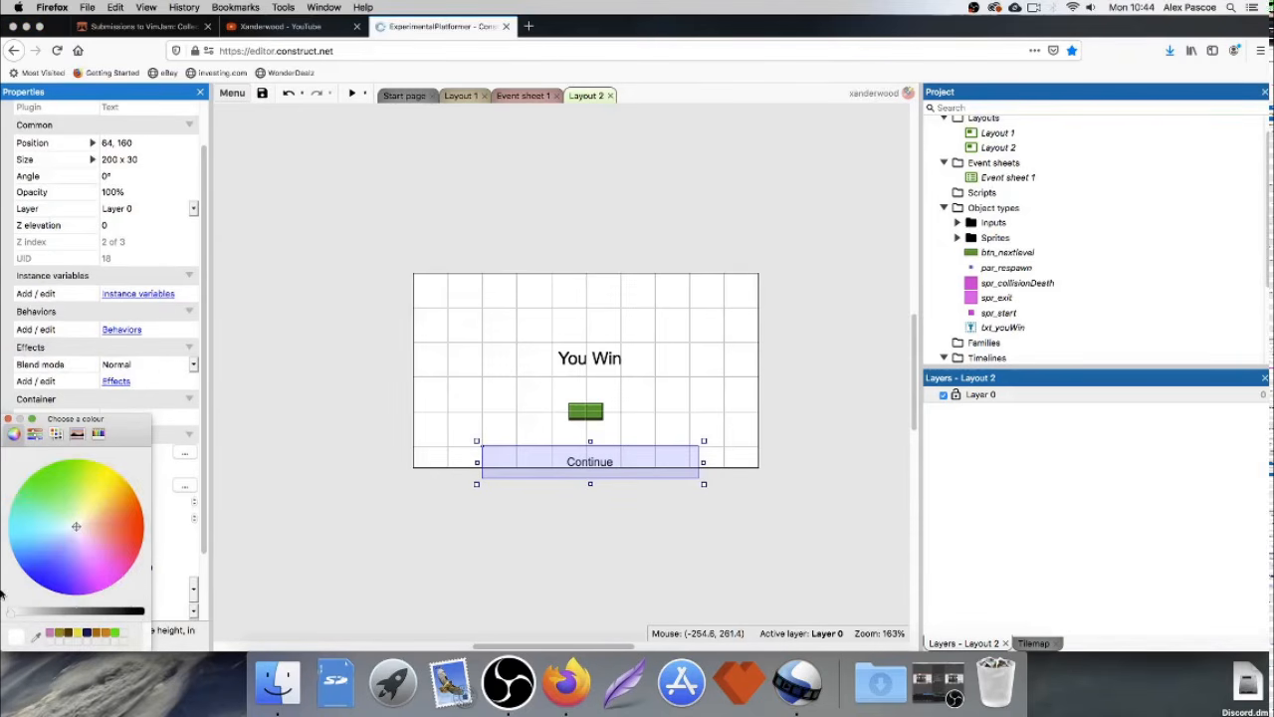
{"action": "left_click", "coordinate": [8, 420]}
{"action": "scroll", "coordinate": [105, 436], "scroll_direction": "down", "scroll_amount": 2}
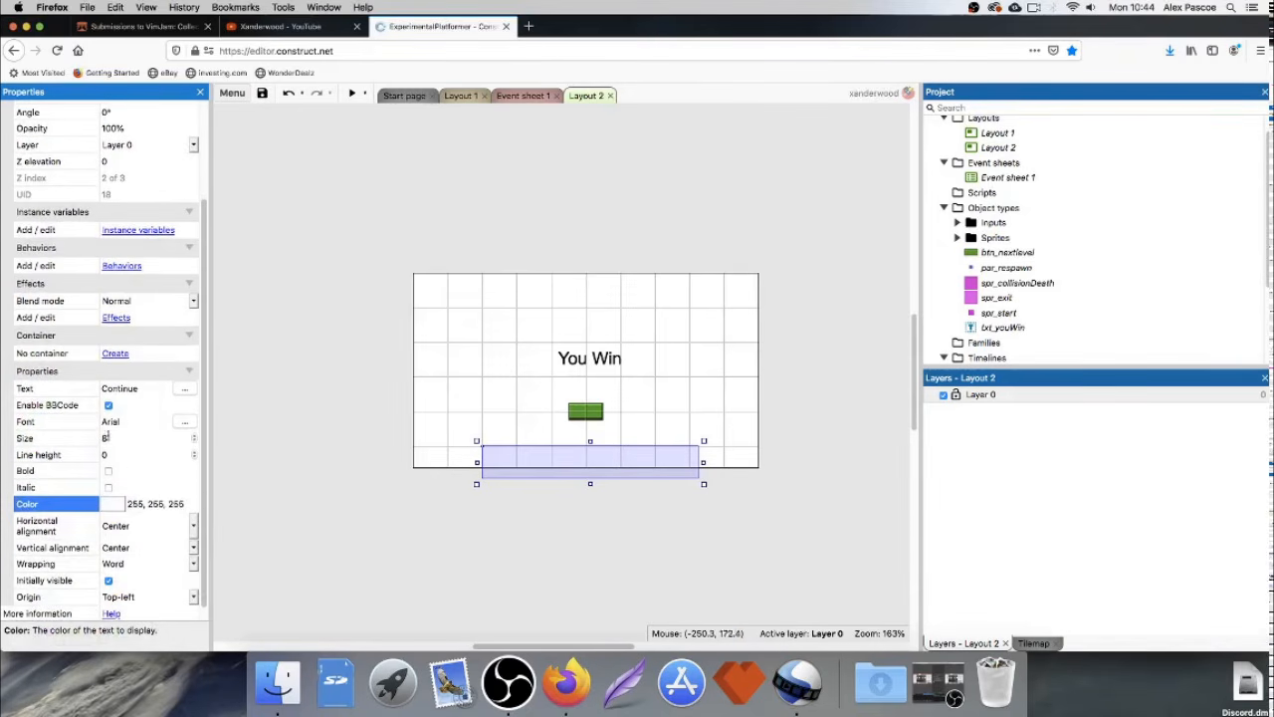
Move the "Continue" text up beside the green button and shrink its box to 32 x 32.
{"action": "left_click_drag", "start_coordinate": [583, 470], "coordinate": [586, 413]}
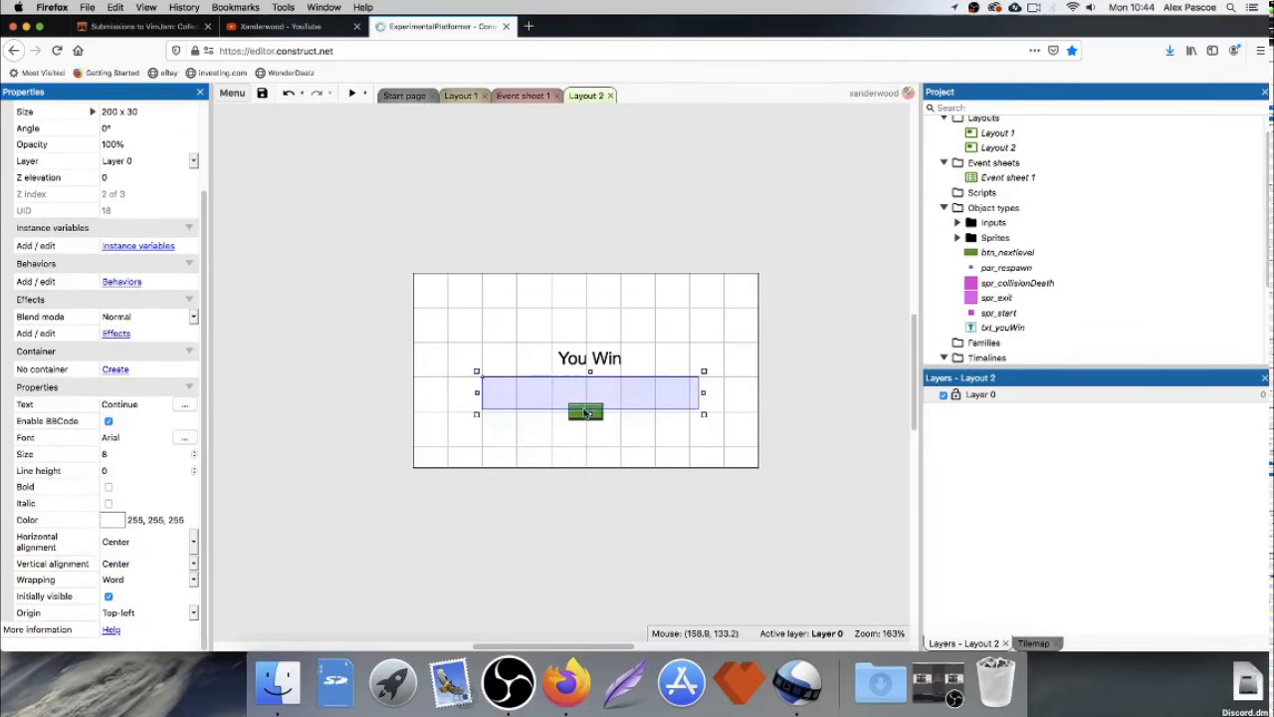
{"action": "left_click_drag", "start_coordinate": [705, 371], "coordinate": [523, 371]}
{"action": "left_click", "coordinate": [322, 360]}
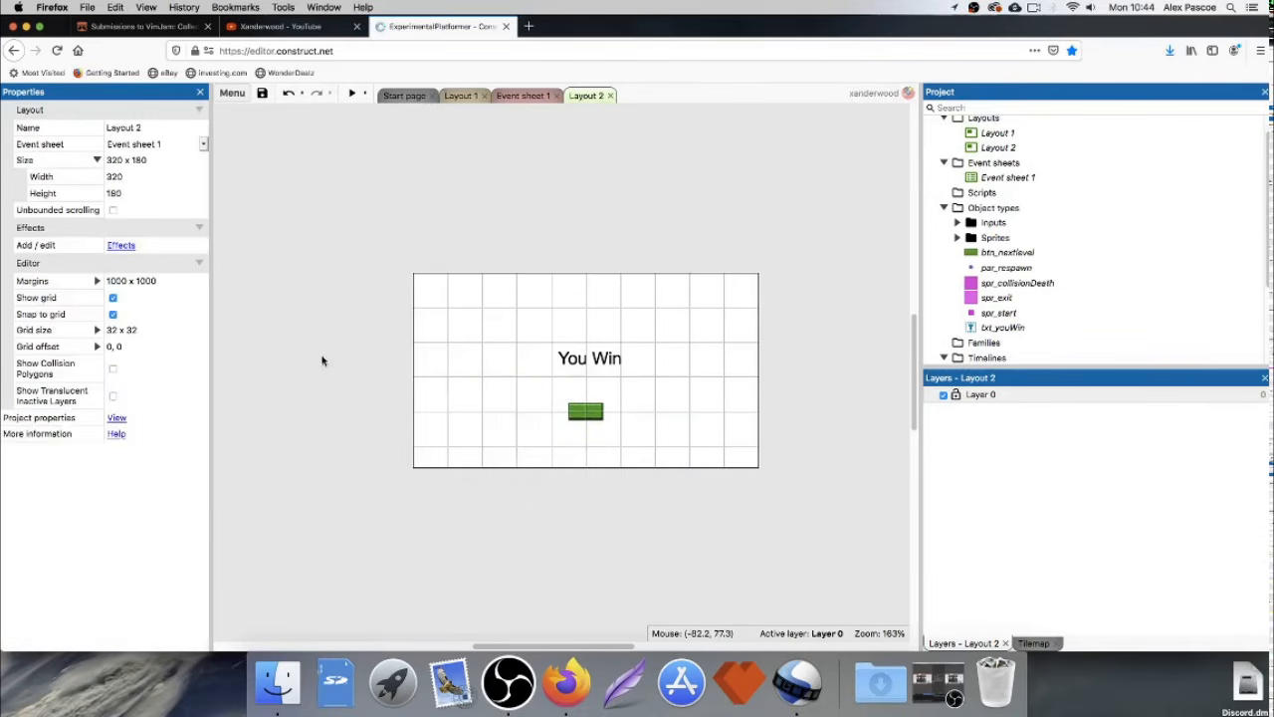
Set Layout 2's grid size to 8 x 8 and hide the grid.
{"action": "left_click", "coordinate": [98, 329]}
{"action": "left_click", "coordinate": [138, 347]}
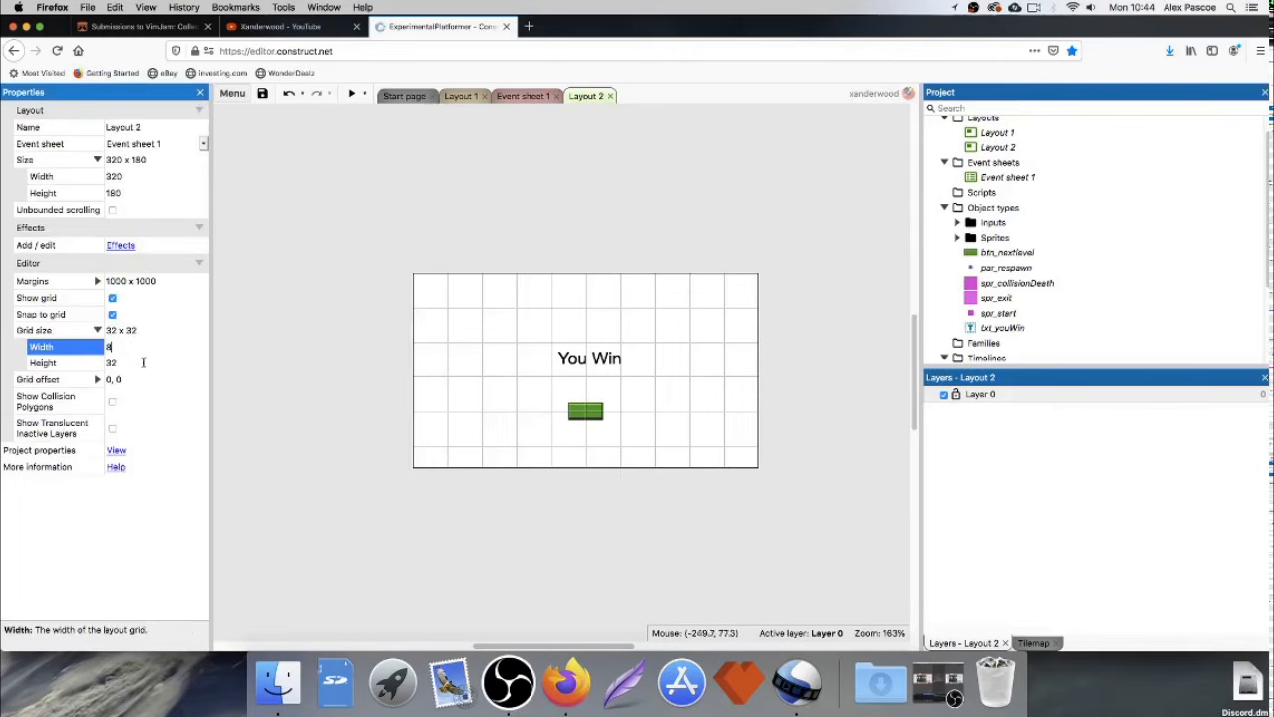
{"action": "left_click", "coordinate": [131, 363]}
{"action": "key", "text": "Tab"}
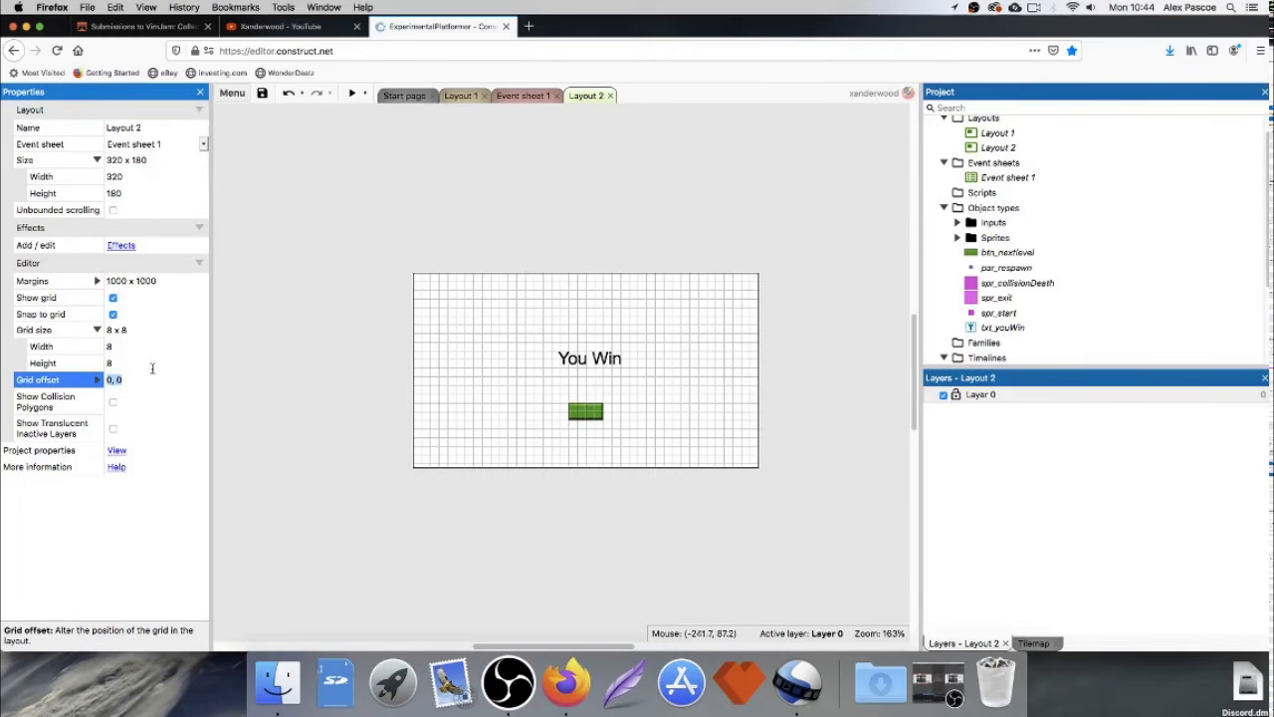
{"action": "left_click", "coordinate": [113, 299]}
Place the "Continue" text over the green button at 144, 112 and set its font size to 4.
{"action": "left_click_drag", "start_coordinate": [447, 372], "coordinate": [569, 464]}
{"action": "left_click_drag", "start_coordinate": [501, 395], "coordinate": [588, 415]}
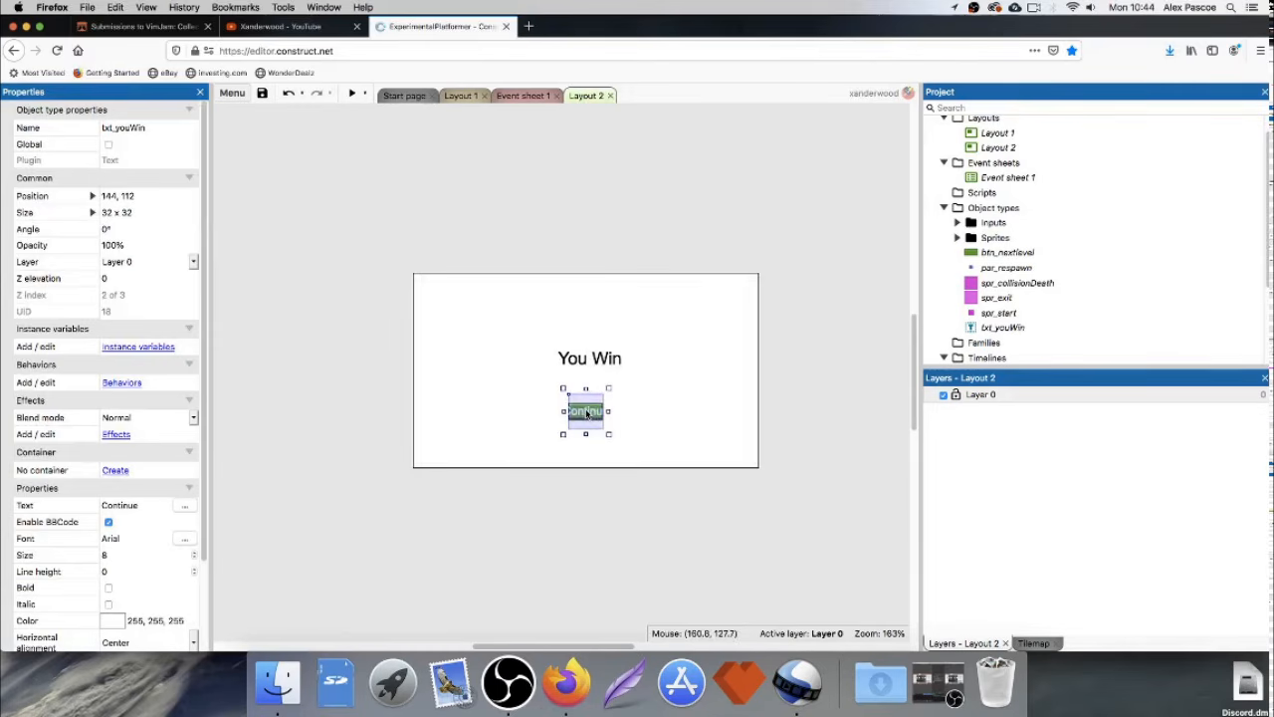
{"action": "left_click", "coordinate": [117, 555]}
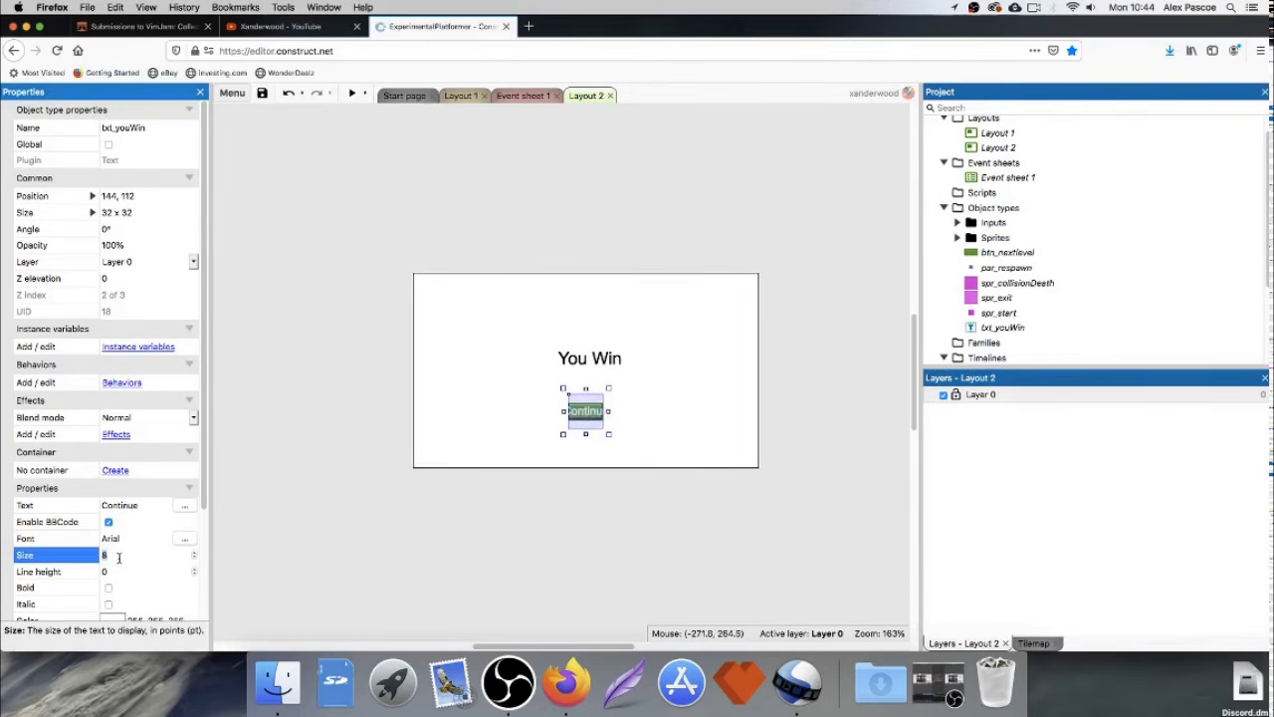
{"action": "key", "text": "Tab"}
{"action": "left_click", "coordinate": [119, 555]}
{"action": "key", "text": "Tab"}
{"action": "left_click", "coordinate": [557, 488]}
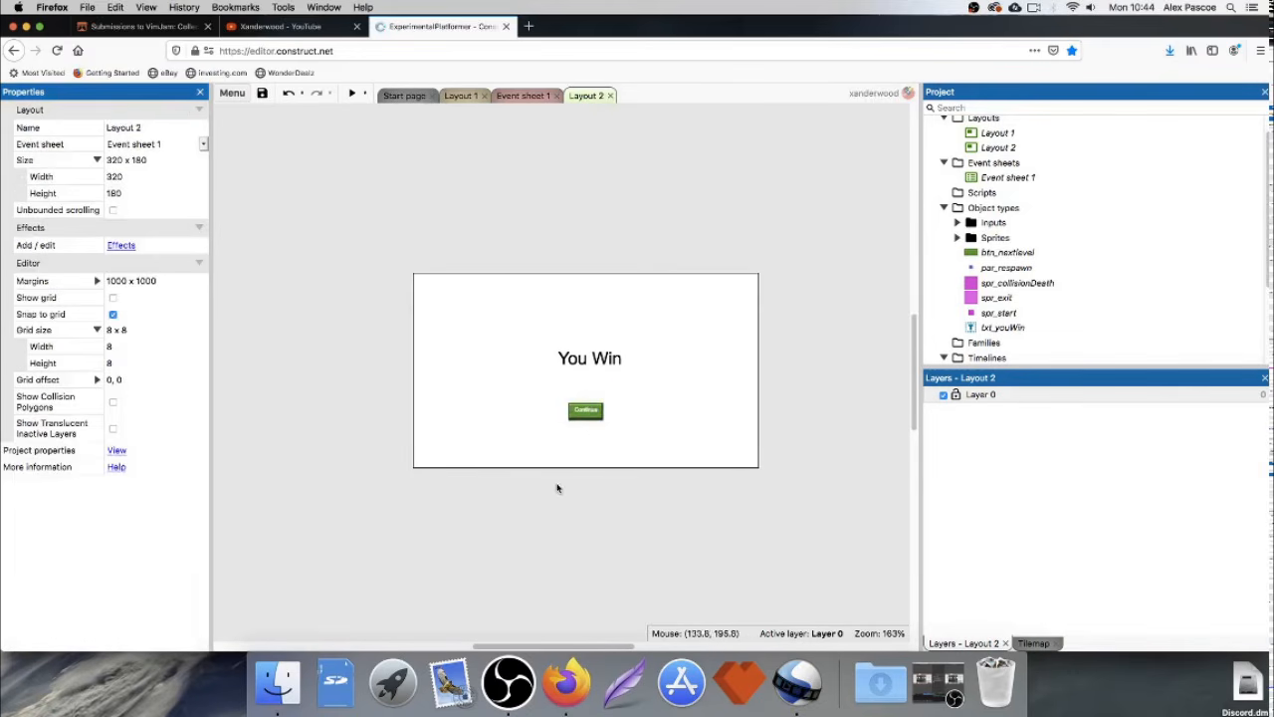
Nudge the "Continue" text slightly downward to centre it on the green button.
{"action": "left_click", "coordinate": [597, 416]}
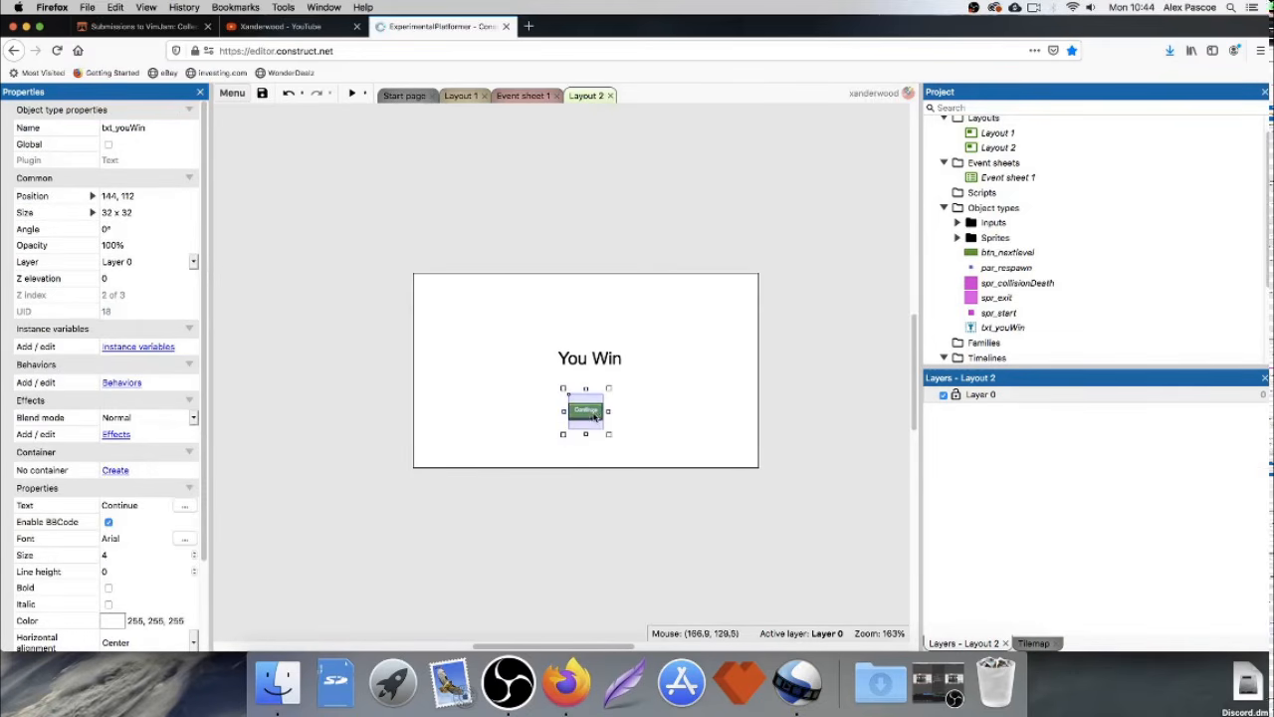
{"action": "left_click_drag", "start_coordinate": [586, 399], "coordinate": [588, 407]}
{"action": "left_click", "coordinate": [648, 423]}
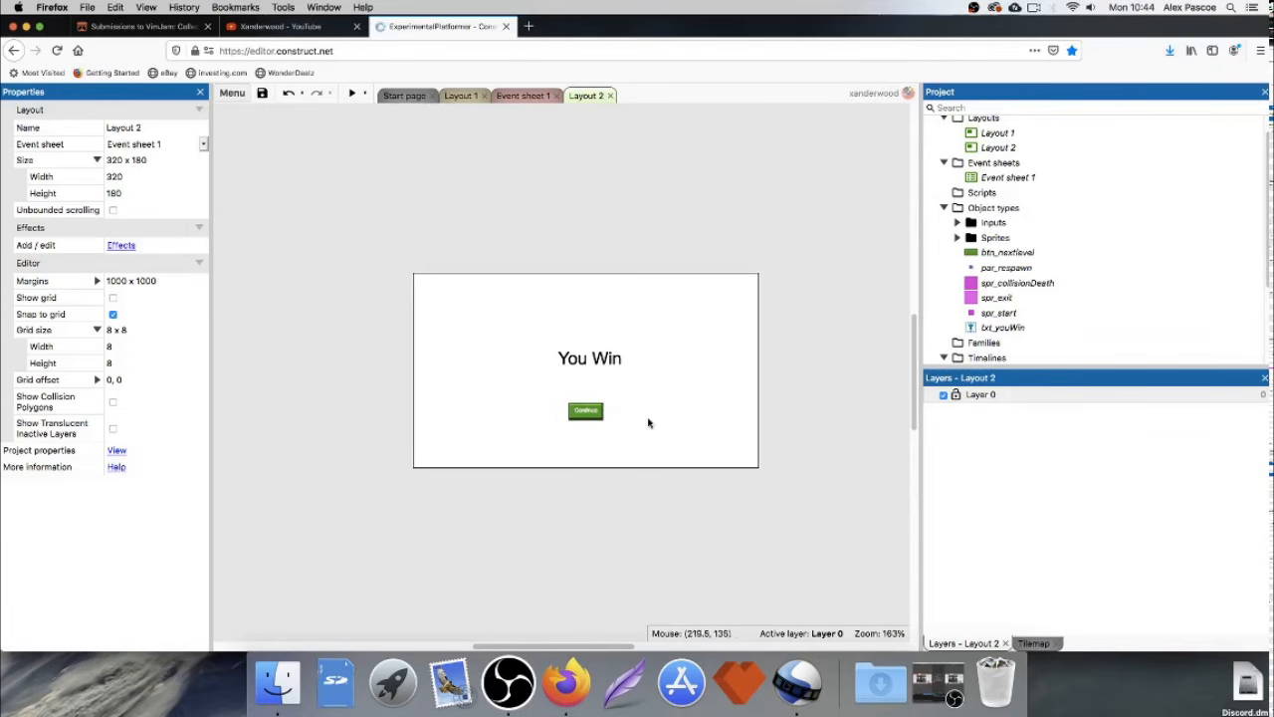
Preview Layout 2 to check how the "Continue" button and its text render, and close the preview.
{"action": "left_click", "coordinate": [590, 414]}
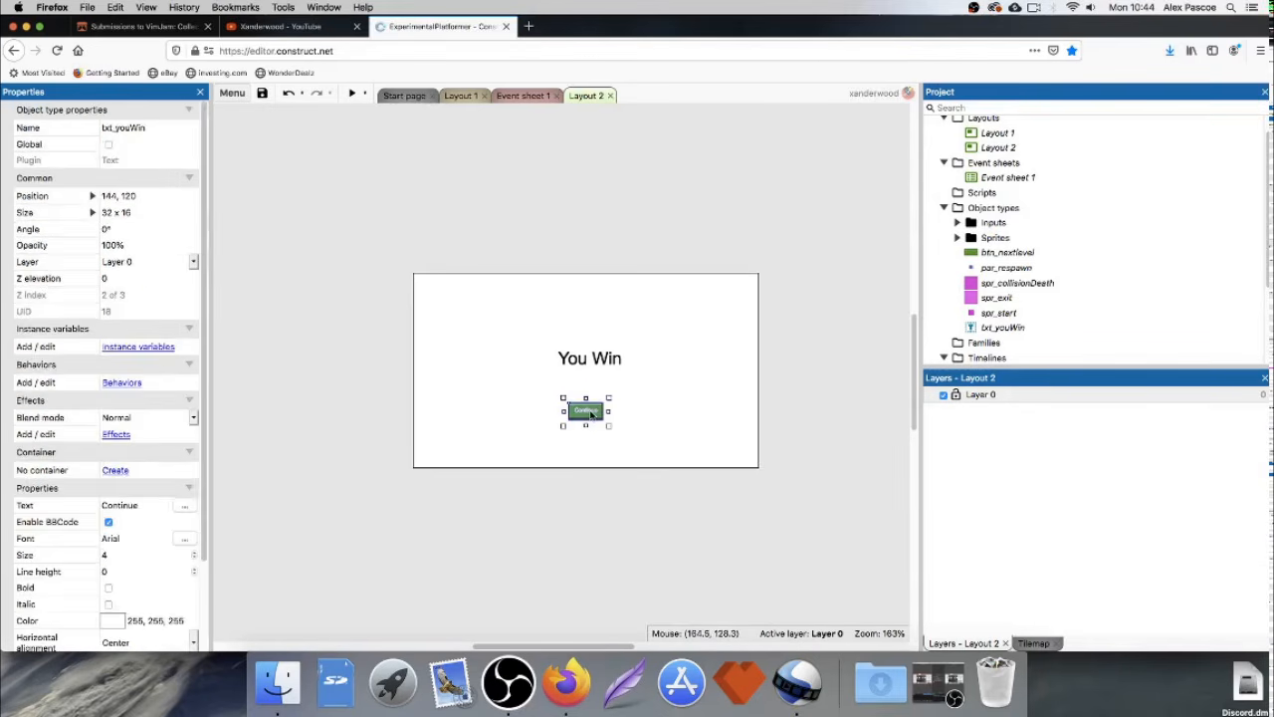
{"action": "left_click", "coordinate": [515, 404]}
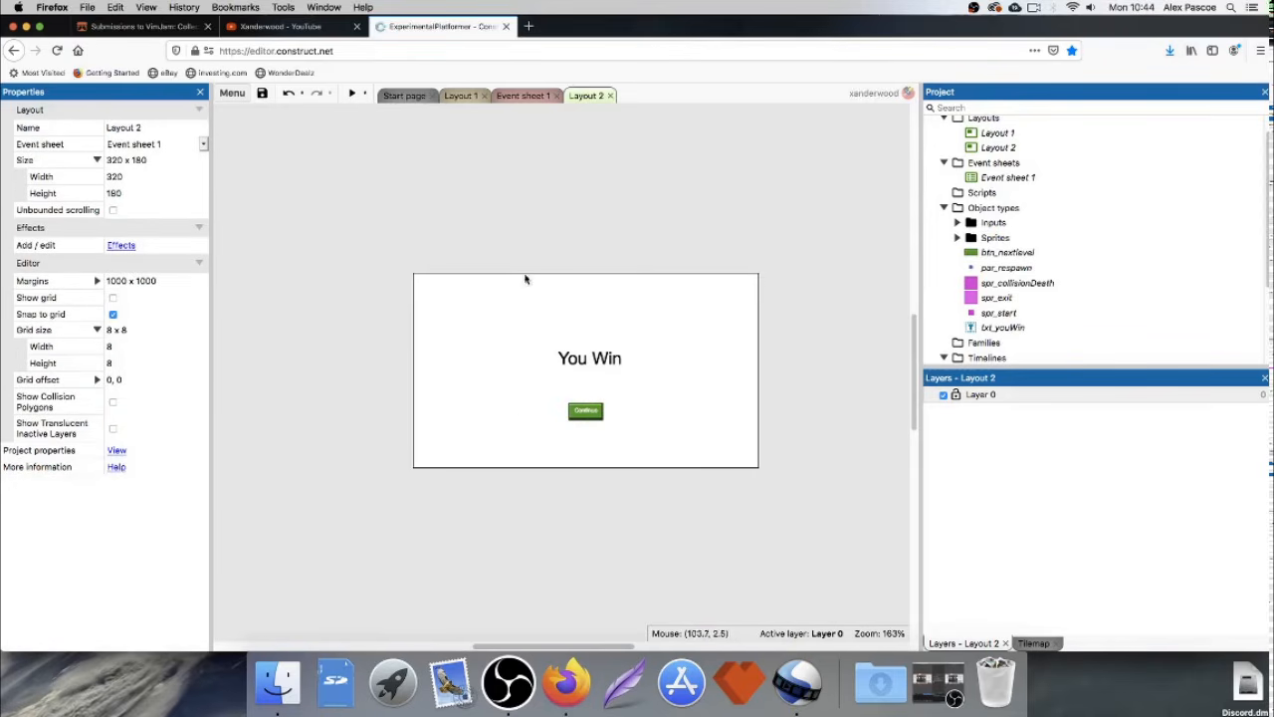
{"action": "left_click", "coordinate": [351, 94]}
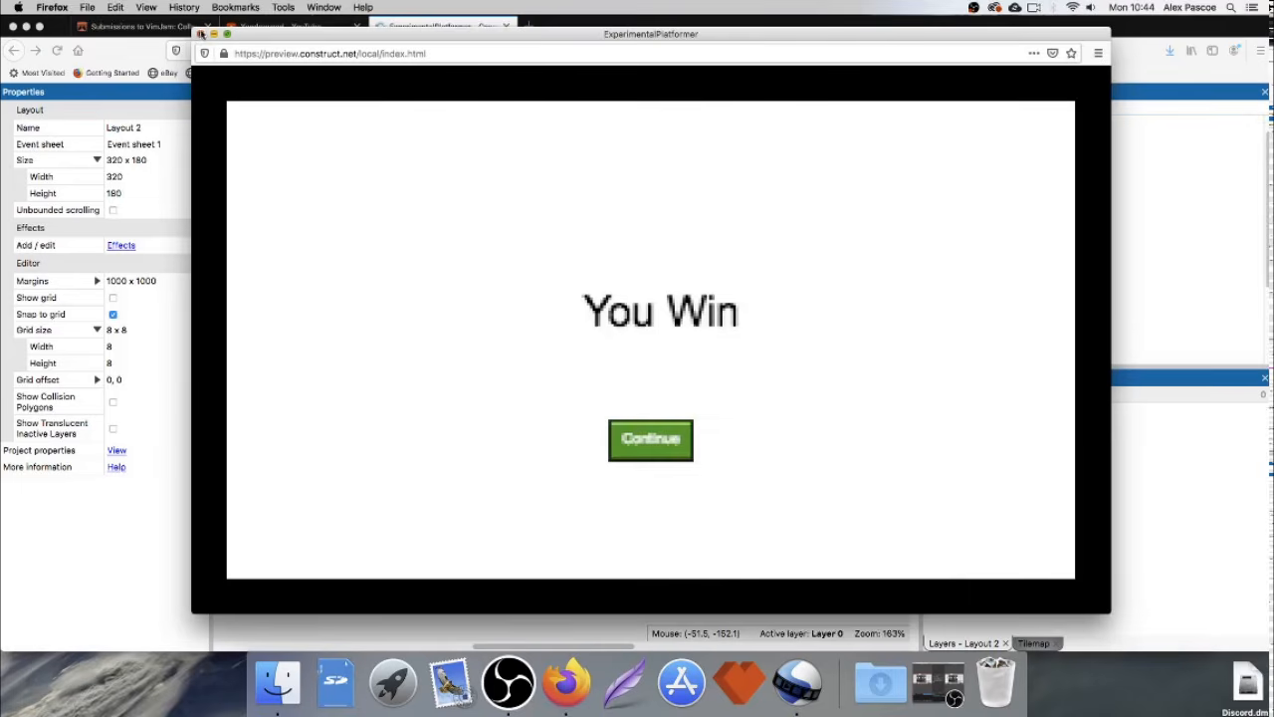
{"action": "left_click", "coordinate": [200, 34]}
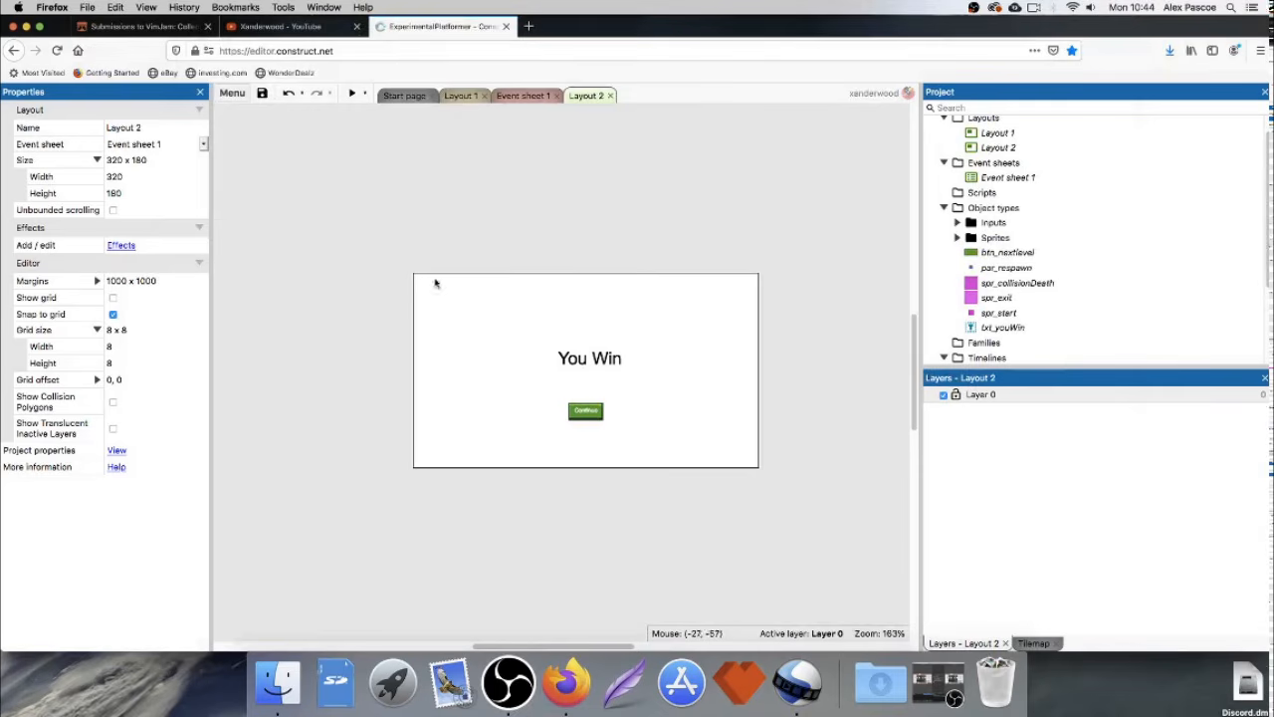
Set the project's fullscreen quality to High and preview Layout 2 to check the text sharpness.
{"action": "left_click", "coordinate": [118, 451]}
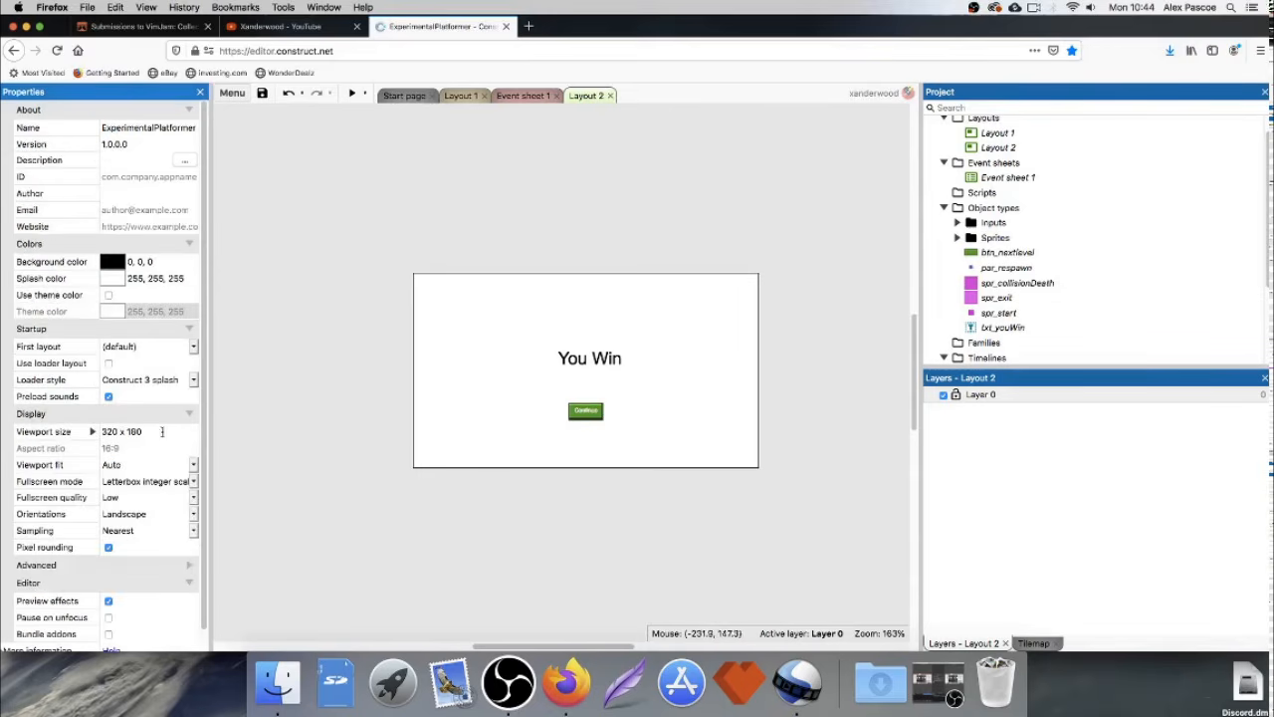
{"action": "scroll", "coordinate": [153, 447], "scroll_direction": "down", "scroll_amount": 1}
{"action": "left_click", "coordinate": [115, 478]}
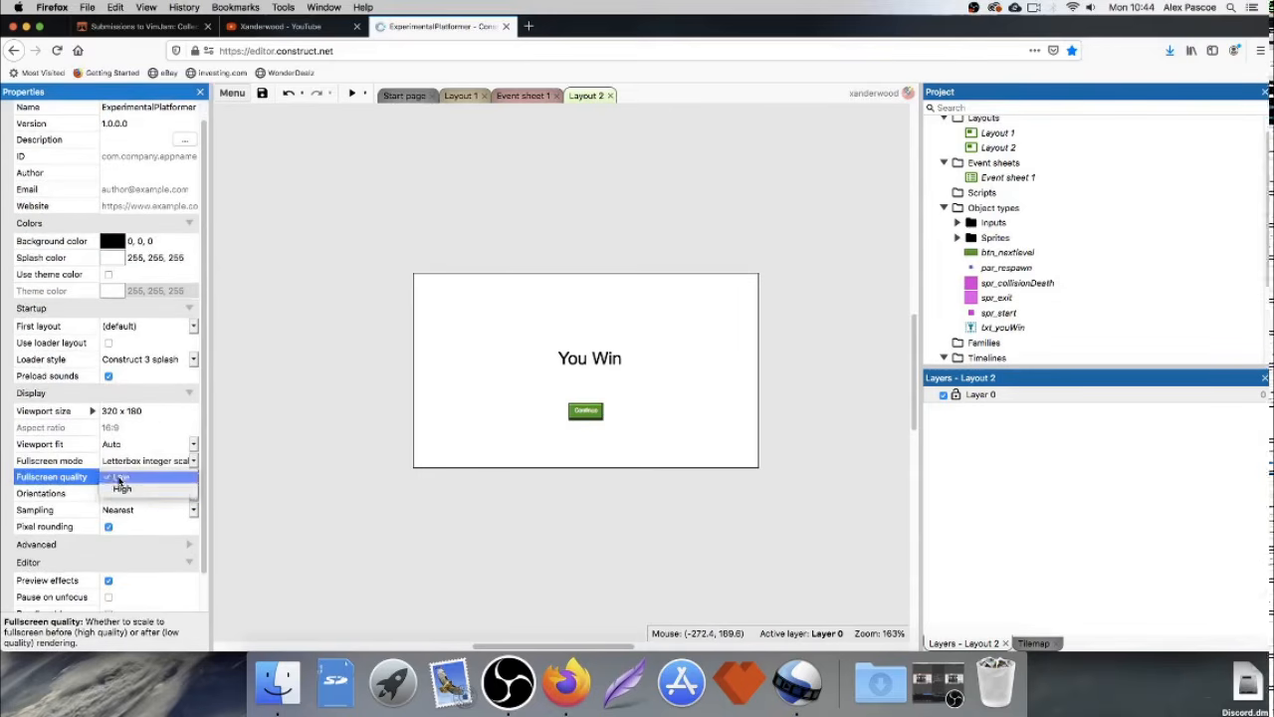
{"action": "left_click", "coordinate": [114, 494]}
{"action": "scroll", "coordinate": [259, 373], "scroll_direction": "up", "scroll_amount": 1}
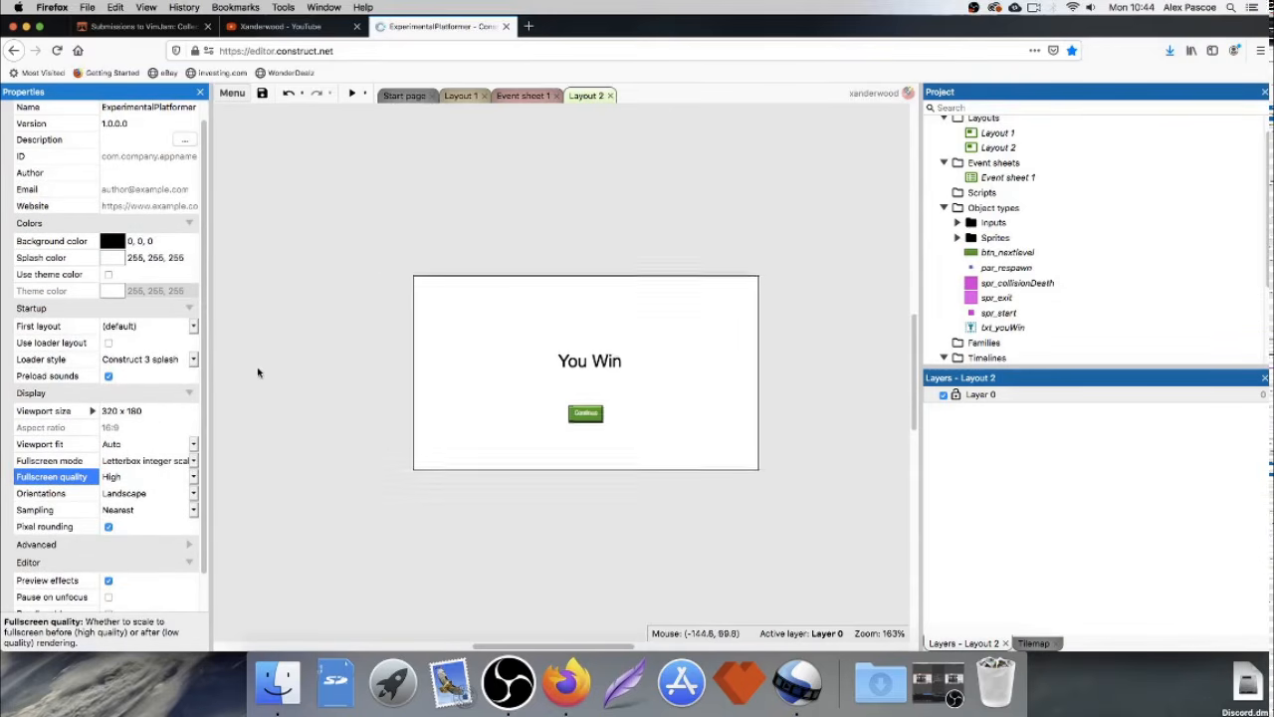
{"action": "left_click", "coordinate": [351, 92]}
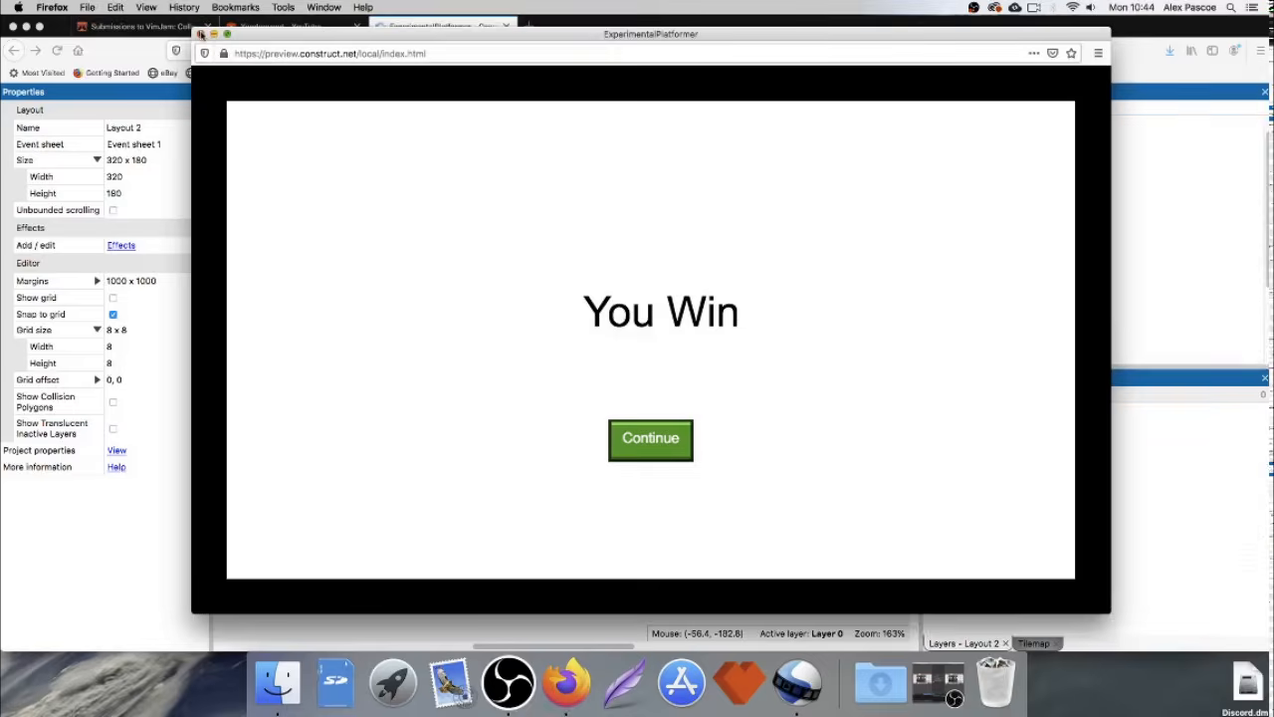
{"action": "left_click", "coordinate": [201, 35]}
Move the "Continue" text up off the green button and duplicate frame 0 in btn_nextlevel's animation.
{"action": "mouse_move", "coordinate": [586, 437]}
{"action": "left_mouse_down"}
{"action": "mouse_move", "coordinate": [575, 430]}
{"action": "mouse_move", "coordinate": [583, 413]}
{"action": "left_mouse_up"}
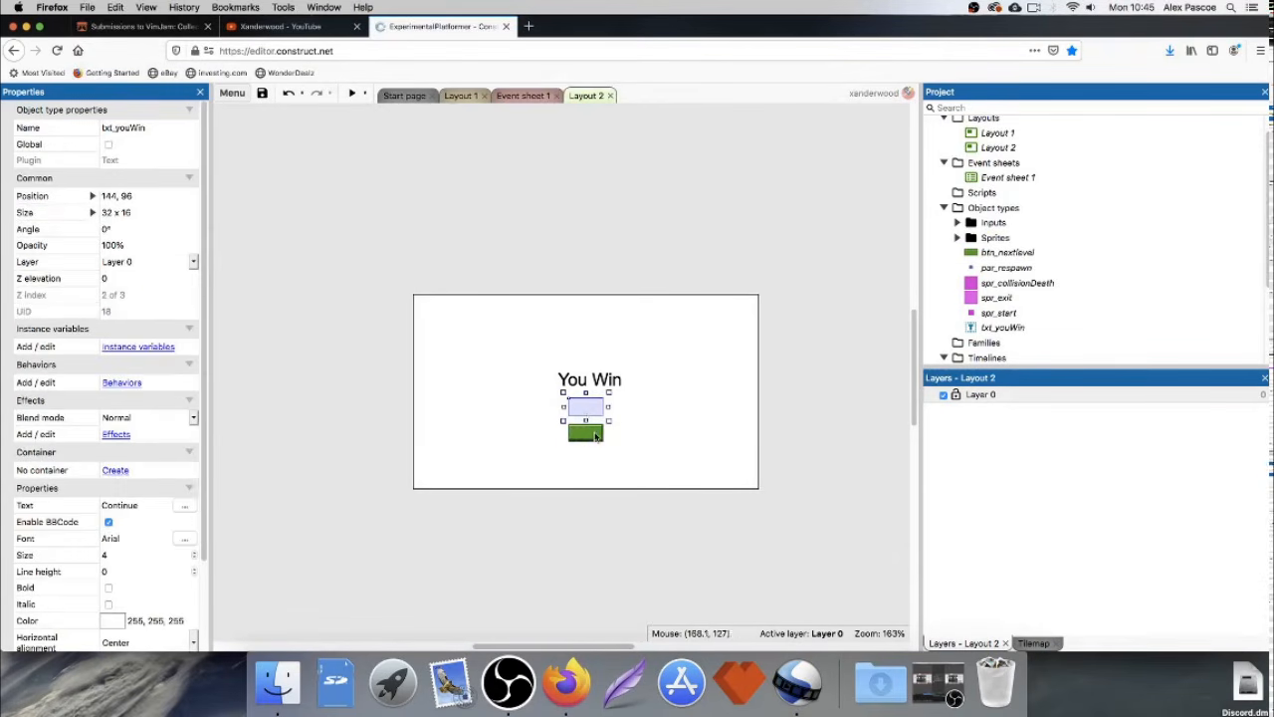
{"action": "double_click", "coordinate": [596, 435]}
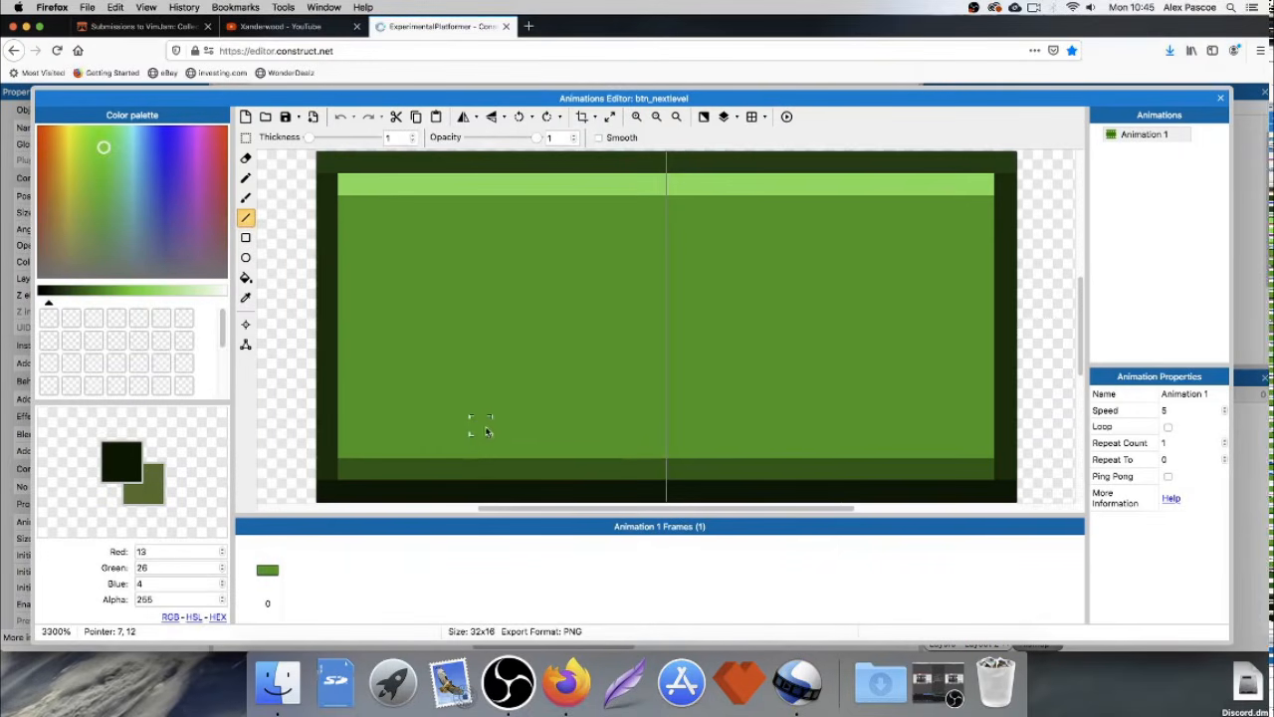
{"action": "scroll", "coordinate": [487, 431], "scroll_direction": "down", "scroll_amount": 1}
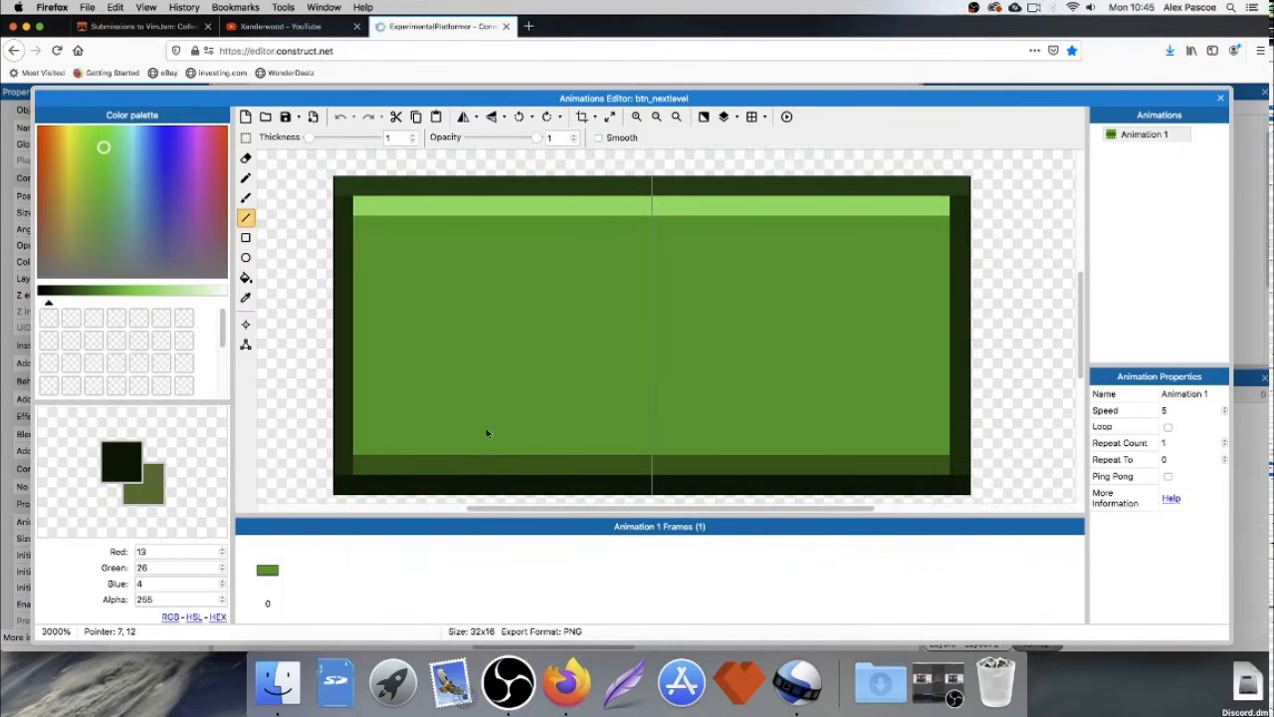
{"action": "right_click", "coordinate": [268, 565]}
{"action": "left_click", "coordinate": [309, 578]}
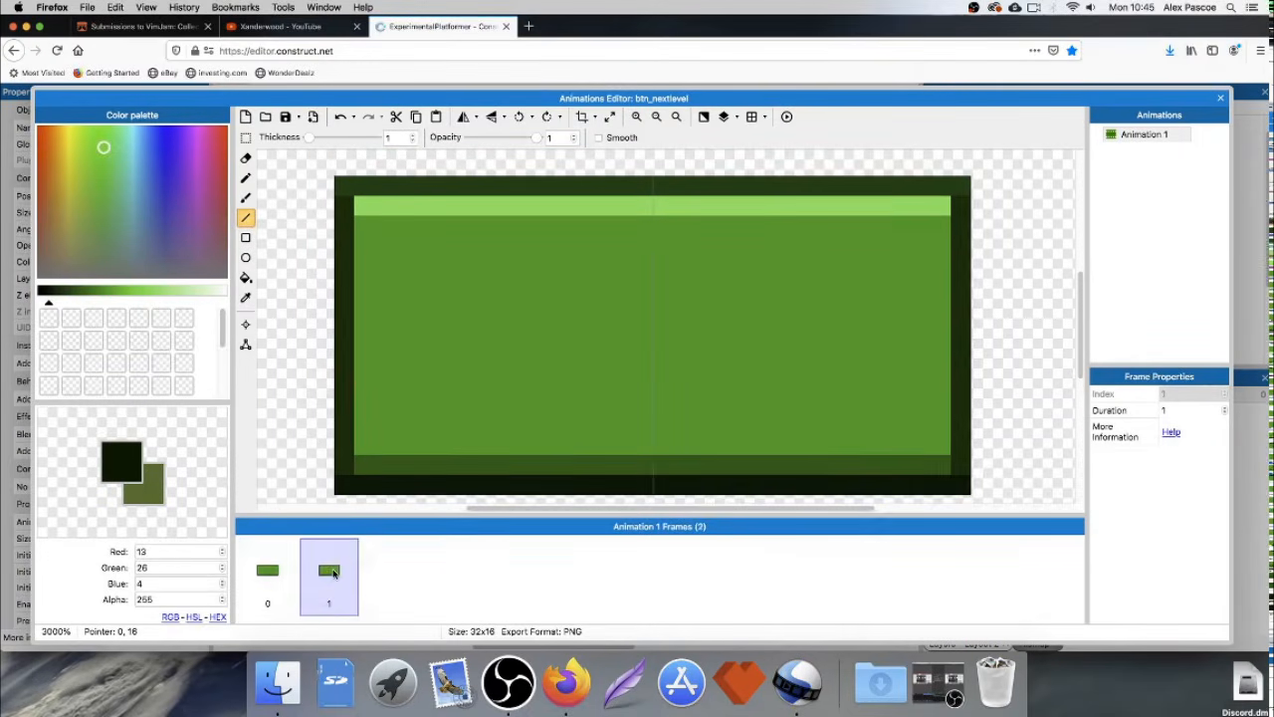
On frame 1, fill the light green highlight strip with the button's main green sampled from its face.
{"action": "scroll", "coordinate": [540, 379], "scroll_direction": "down", "scroll_amount": 2}
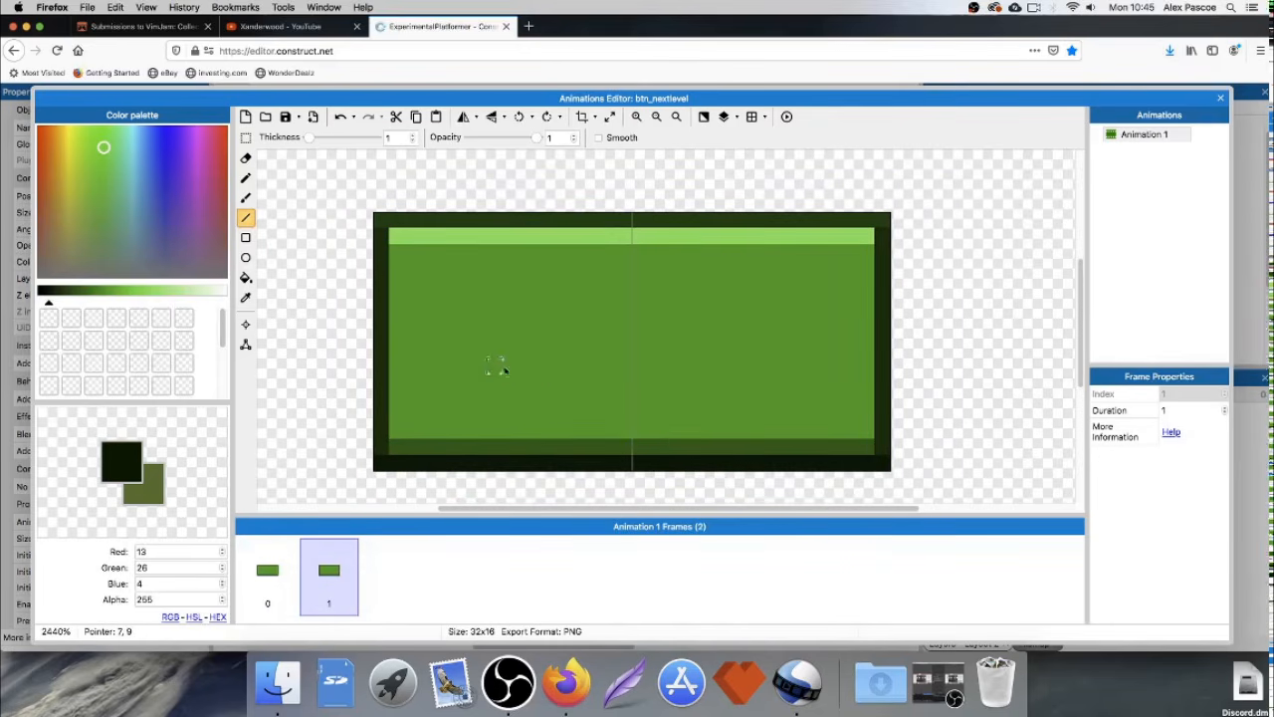
{"action": "left_click", "coordinate": [246, 298]}
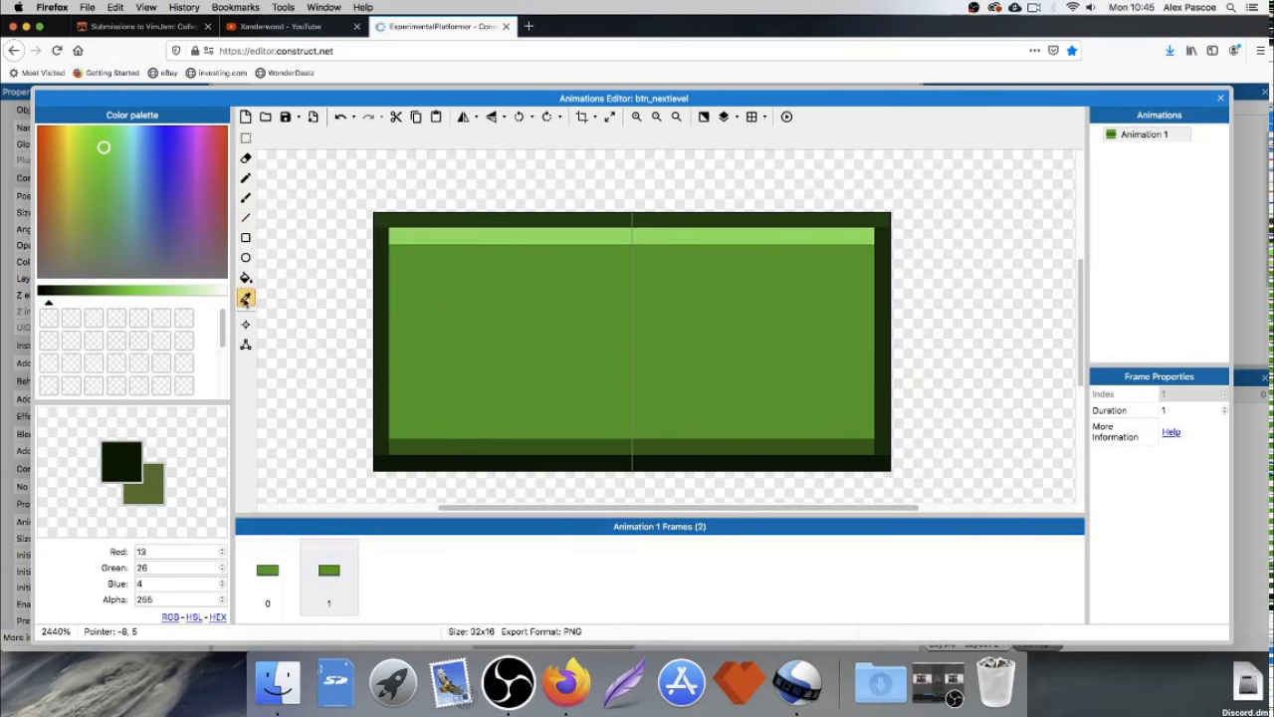
{"action": "left_click", "coordinate": [446, 304]}
{"action": "left_click", "coordinate": [247, 278]}
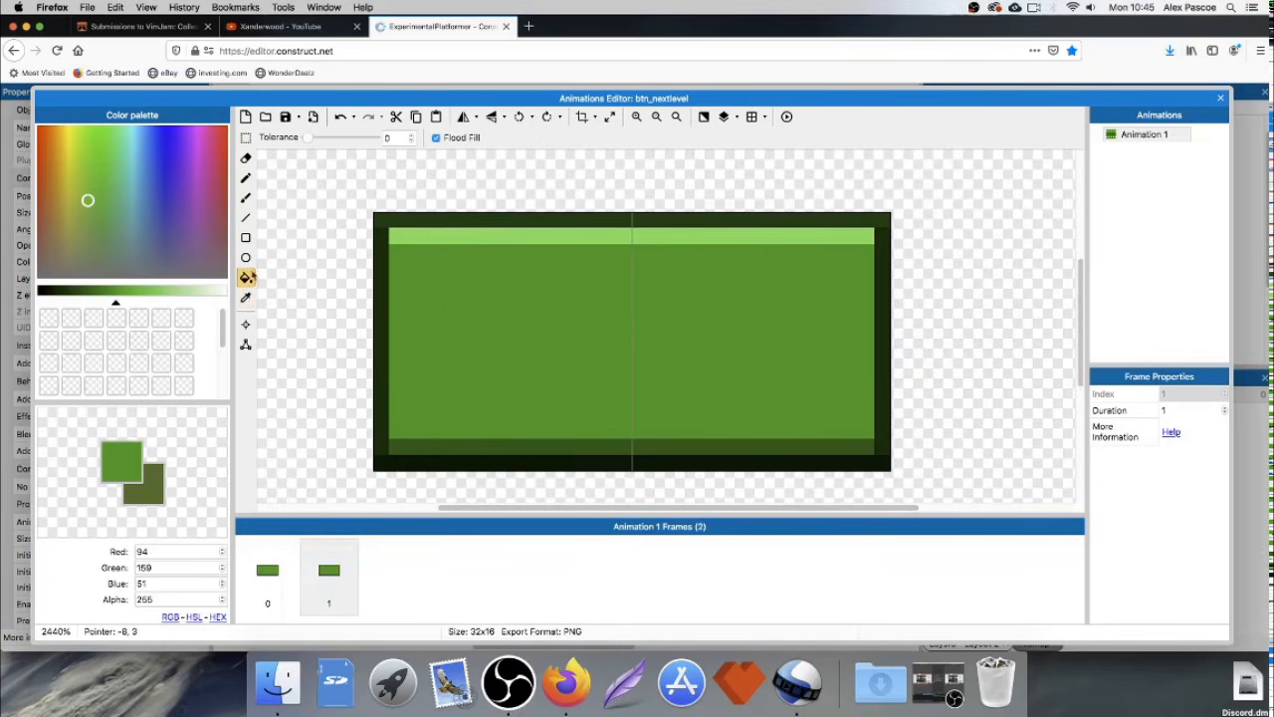
{"action": "left_click", "coordinate": [449, 243]}
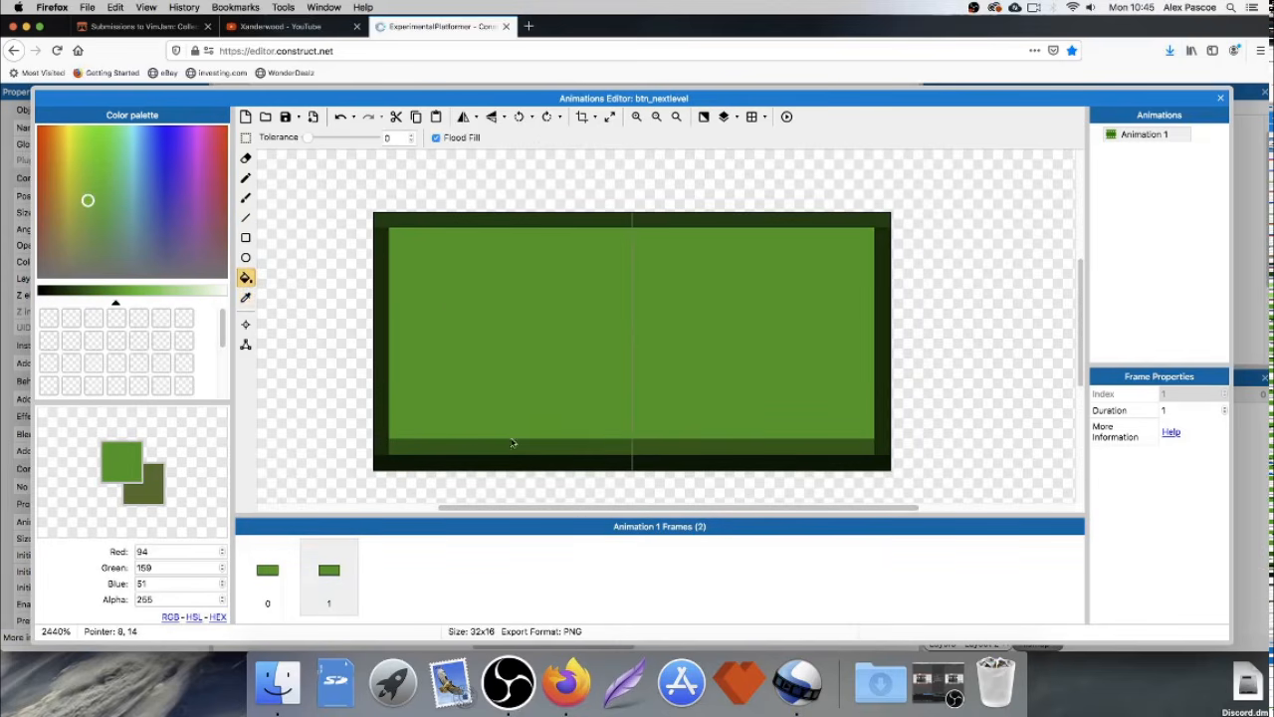
Sample the dark green bottom strip and draw 1 px lines along the top, left and right inner edges of frame 1.
{"action": "left_click", "coordinate": [246, 298]}
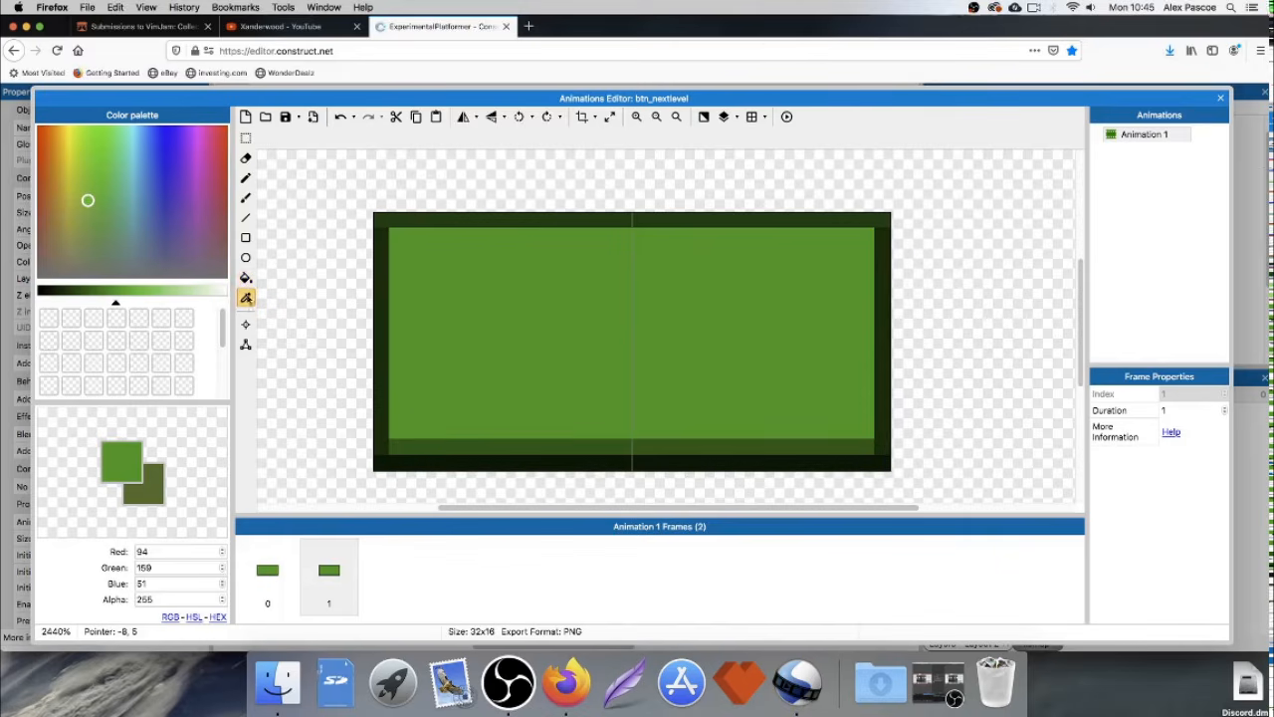
{"action": "left_click", "coordinate": [448, 452]}
{"action": "left_click", "coordinate": [246, 177]}
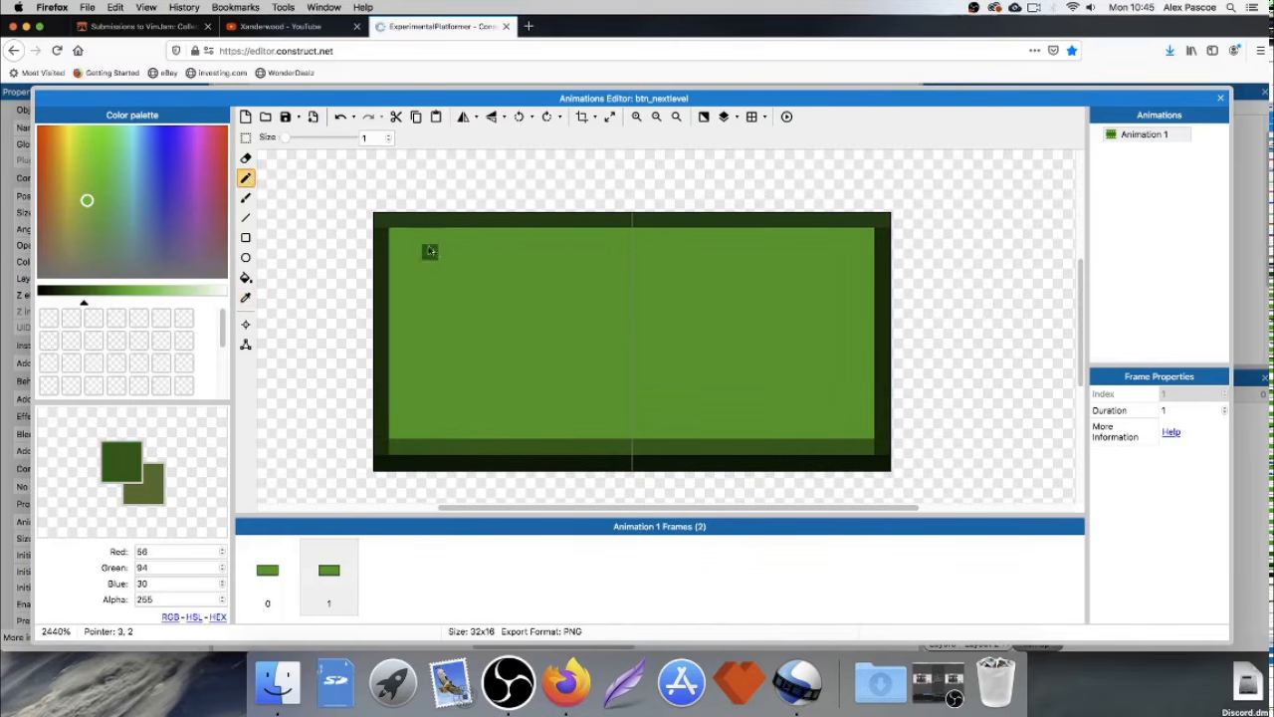
{"action": "left_click", "coordinate": [246, 217]}
{"action": "left_click_drag", "start_coordinate": [395, 236], "coordinate": [861, 237]}
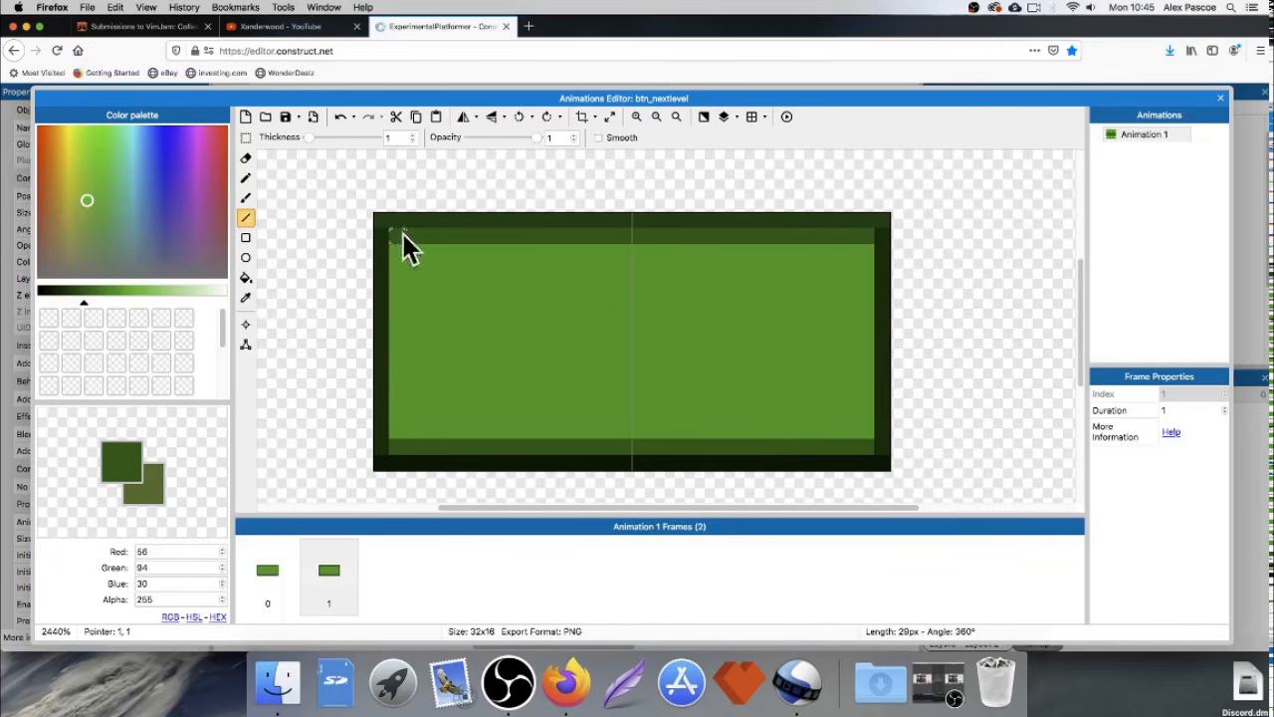
{"action": "left_click_drag", "start_coordinate": [404, 233], "coordinate": [403, 275]}
{"action": "left_click_drag", "start_coordinate": [400, 396], "coordinate": [401, 437]}
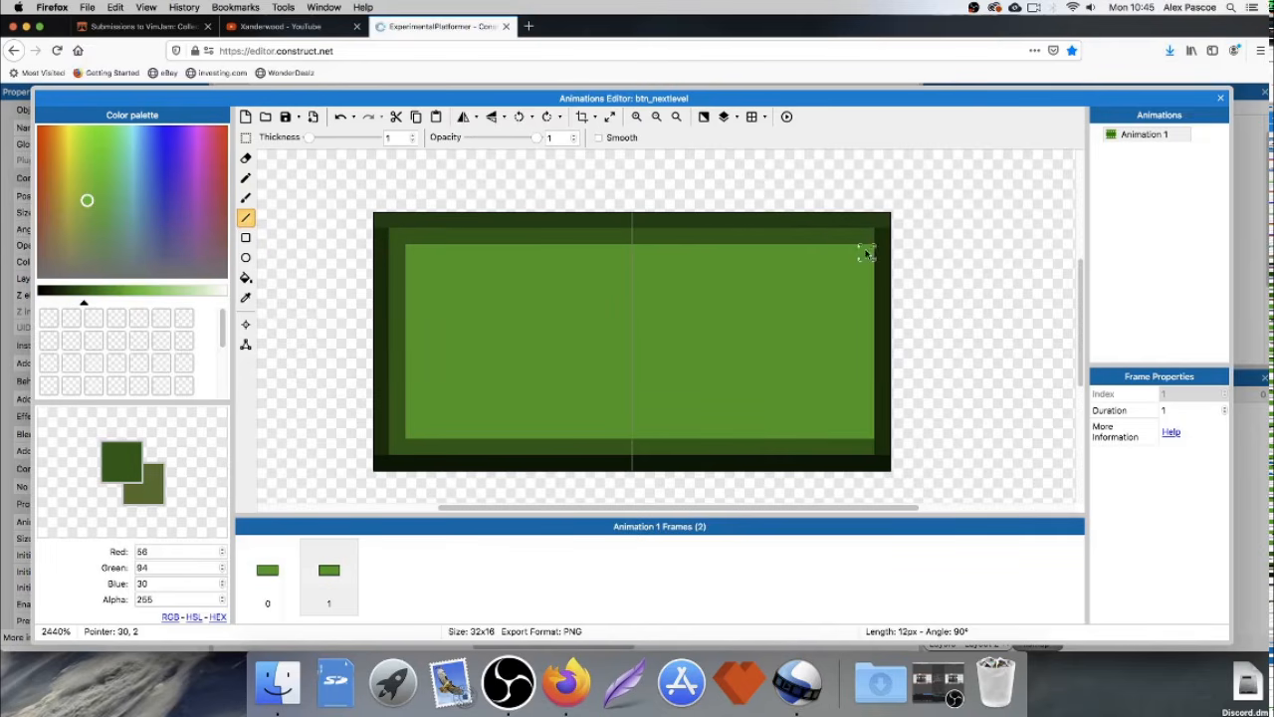
{"action": "left_click_drag", "start_coordinate": [867, 251], "coordinate": [872, 445]}
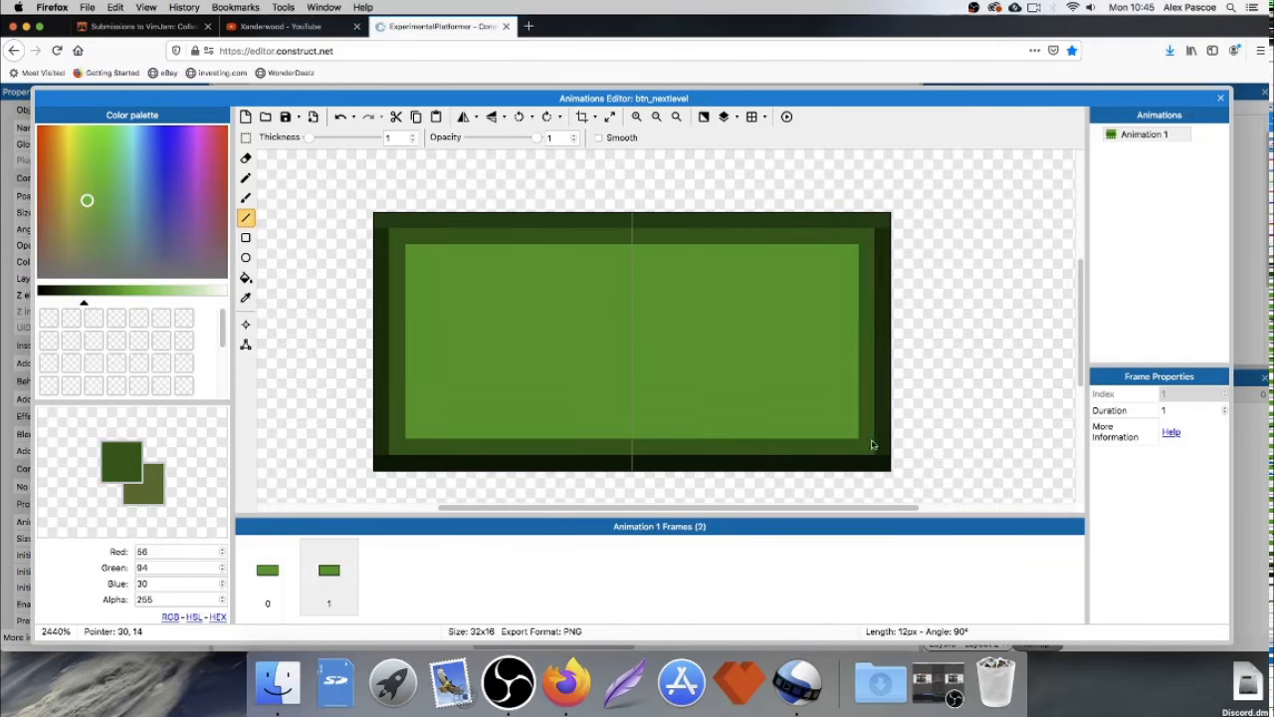
Compare frames 0 and 1 of the button animation and close the animations editor.
{"action": "left_click", "coordinate": [267, 573]}
{"action": "left_click", "coordinate": [313, 577]}
{"action": "left_click", "coordinate": [267, 575]}
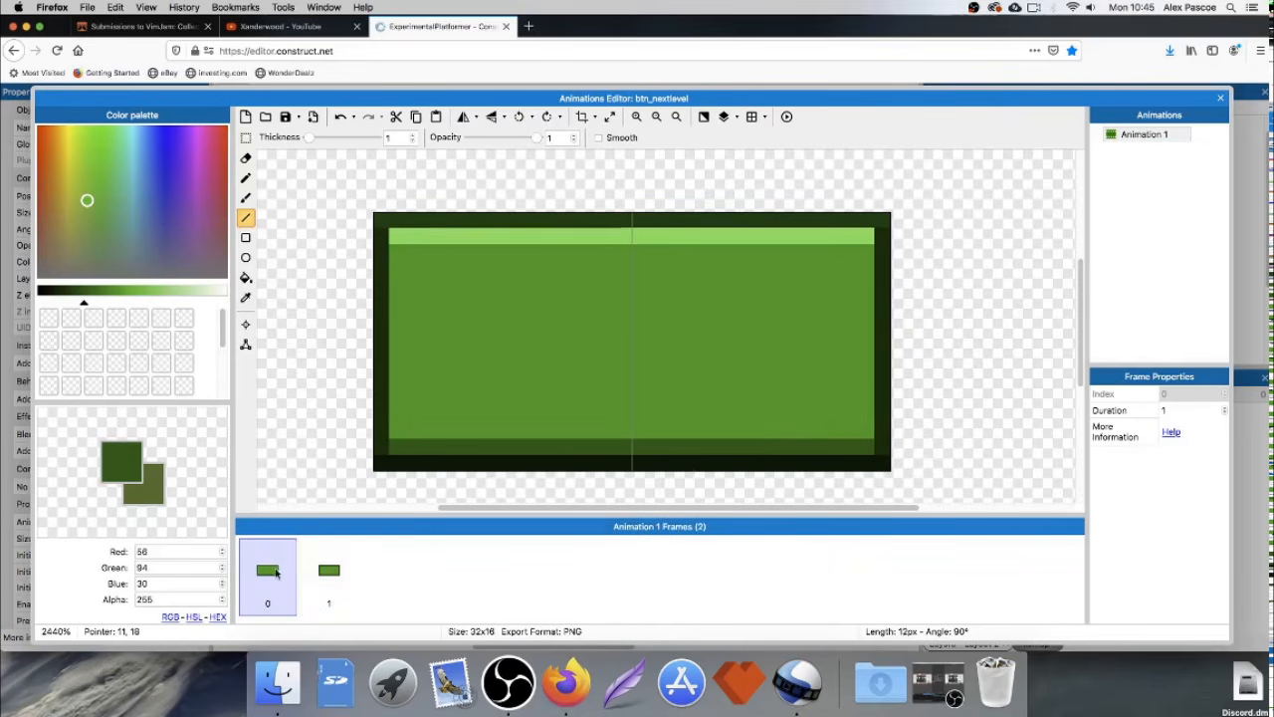
{"action": "left_click", "coordinate": [328, 575]}
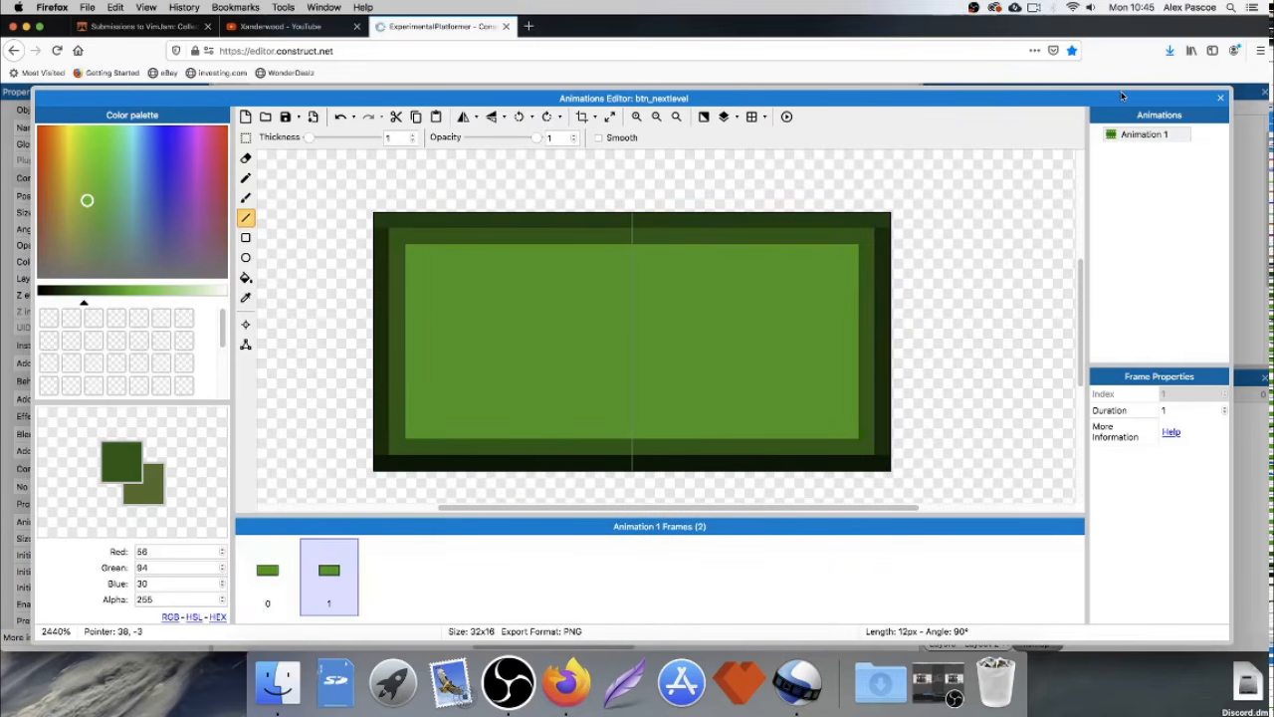
{"action": "left_click", "coordinate": [1221, 97]}
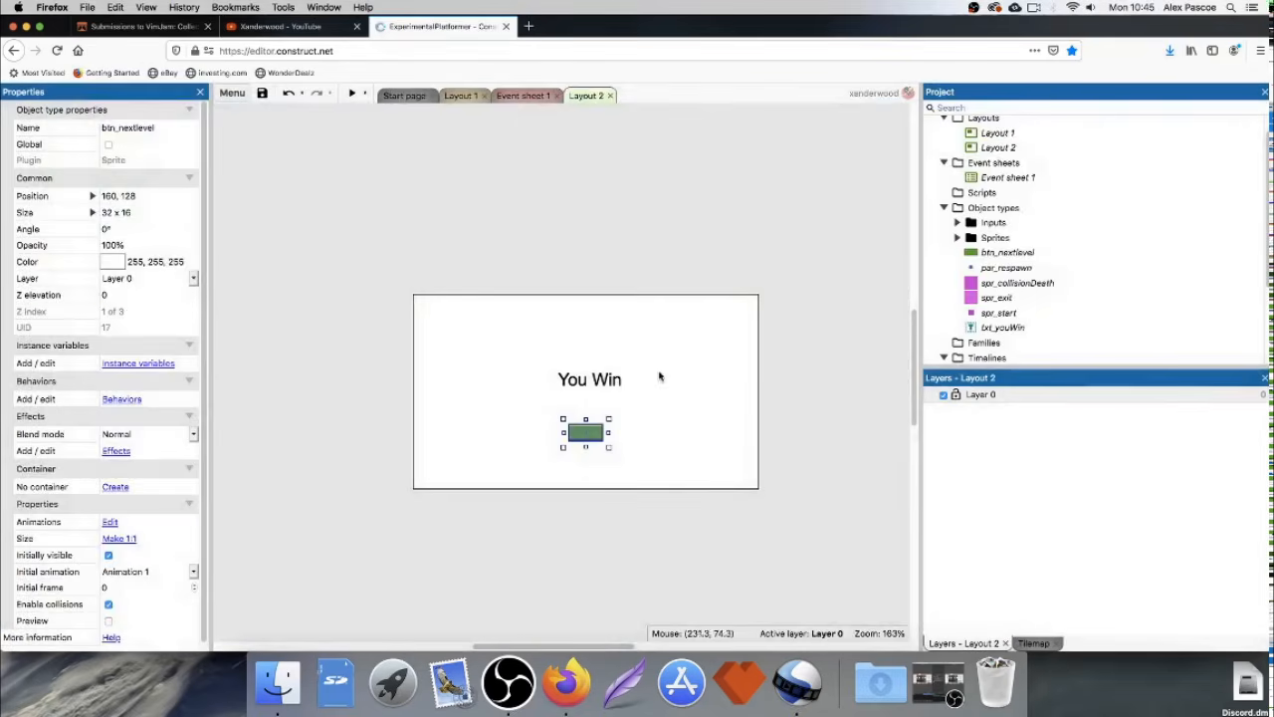
Set the speed of btn_nextlevel's Animation 1 to 0 and move the "Continue" text back onto the button at 144, 120.
{"action": "double_click", "coordinate": [592, 441]}
{"action": "left_click", "coordinate": [267, 572]}
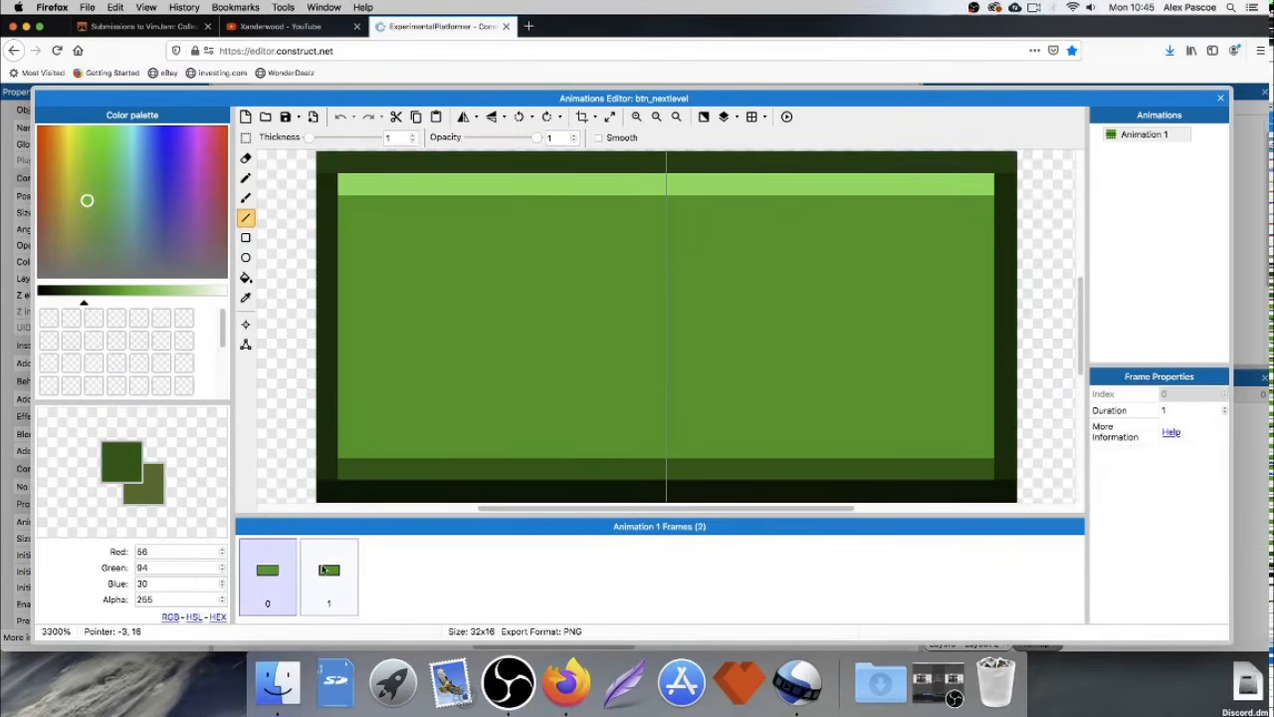
{"action": "left_click", "coordinate": [328, 572]}
{"action": "left_click", "coordinate": [1147, 134]}
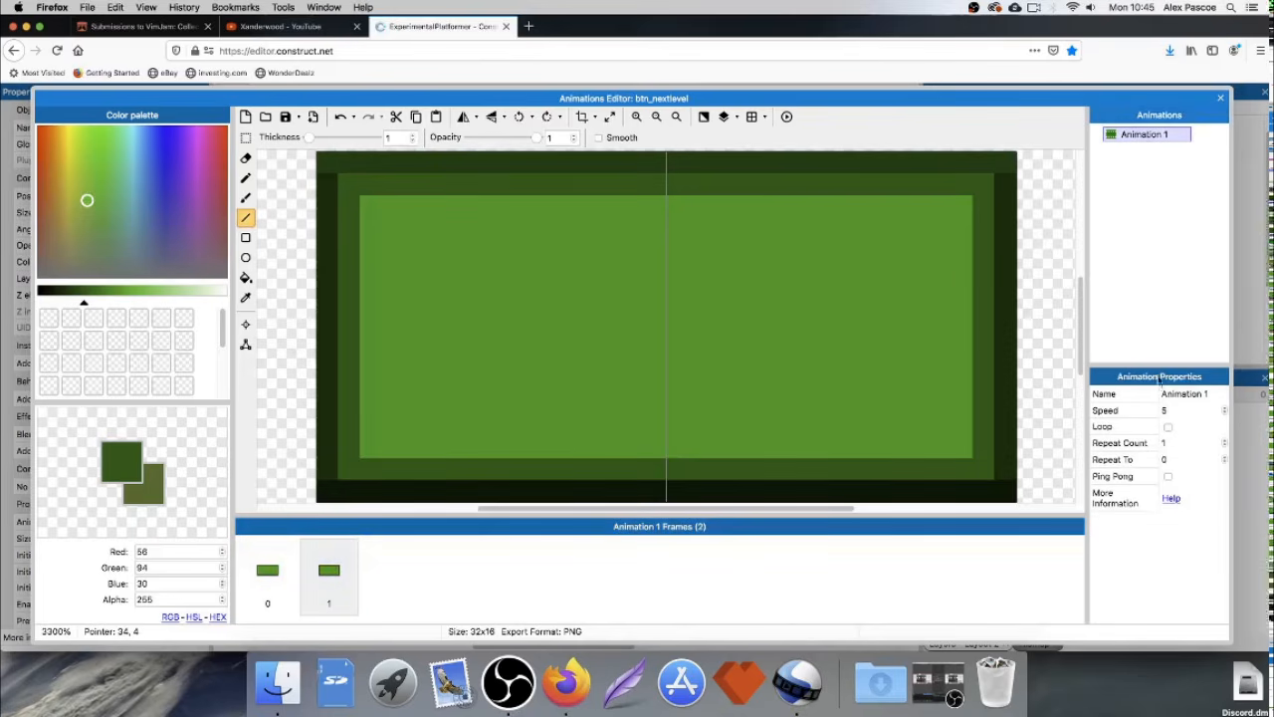
{"action": "left_click", "coordinate": [1165, 410]}
{"action": "type", "text": "0"}
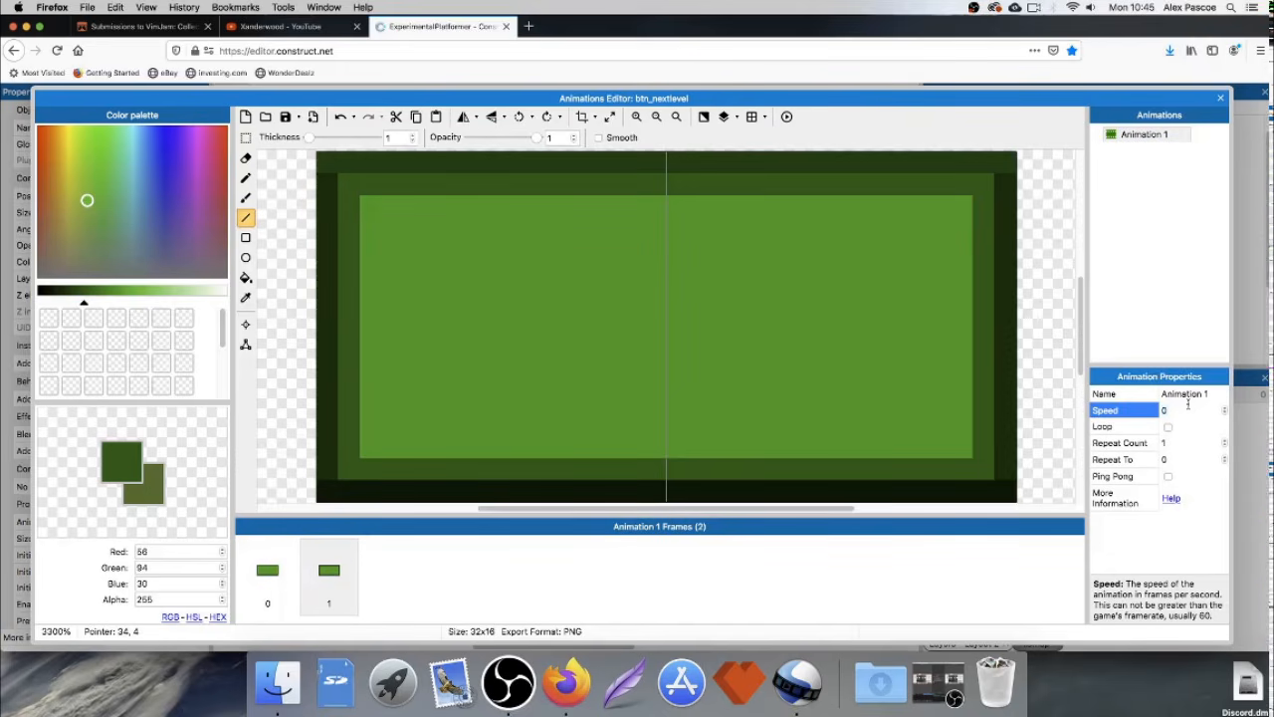
{"action": "left_click", "coordinate": [1221, 98]}
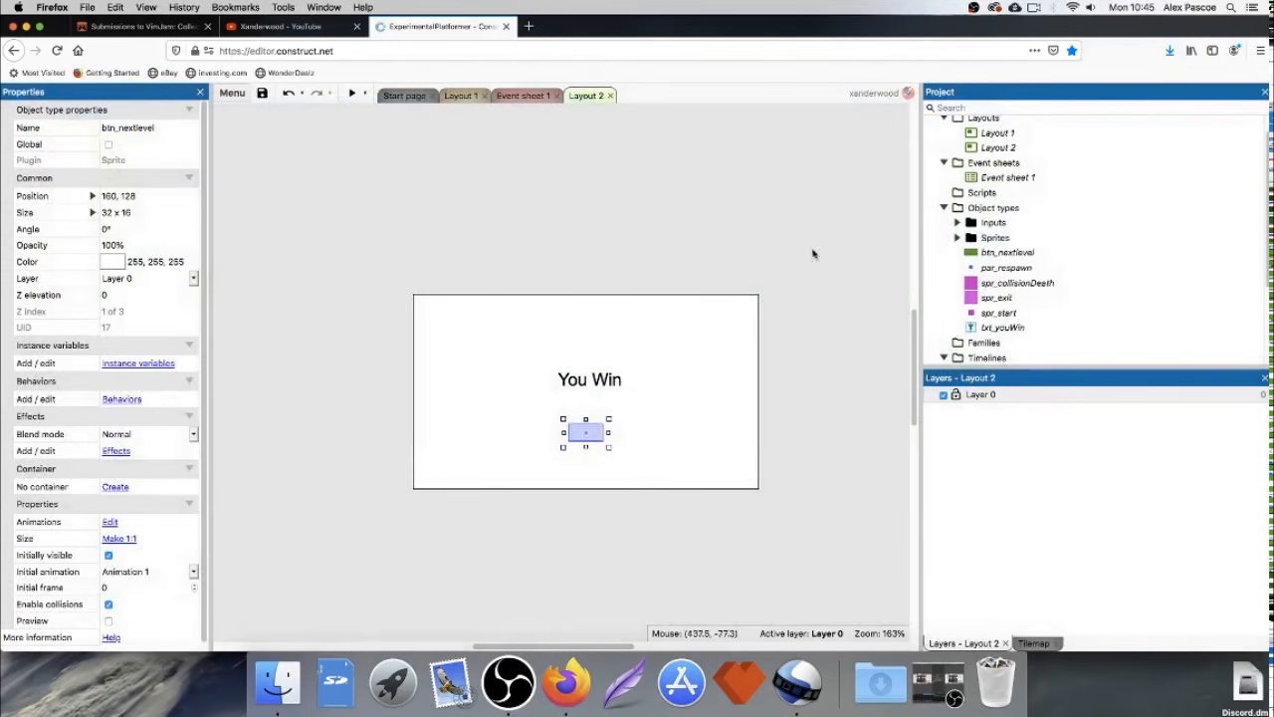
{"action": "left_click", "coordinate": [590, 418]}
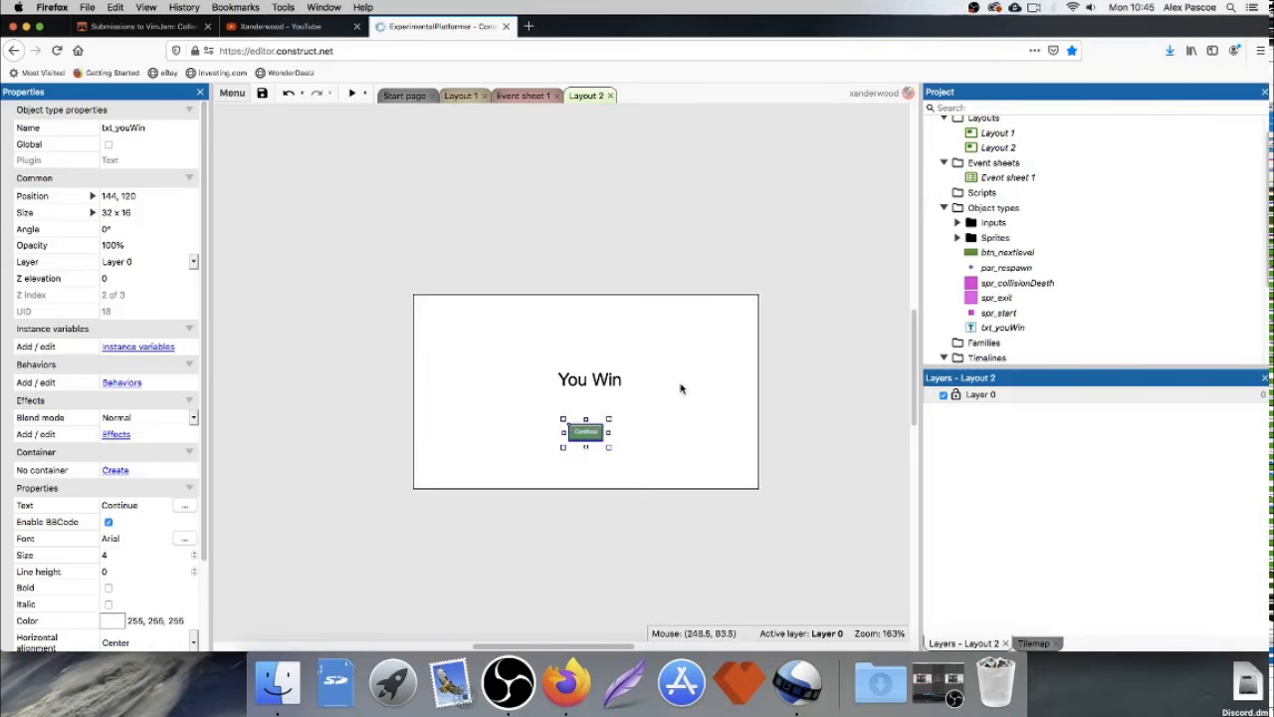
Add a Mouse object to the project from Layout 1.
{"action": "left_click", "coordinate": [523, 96]}
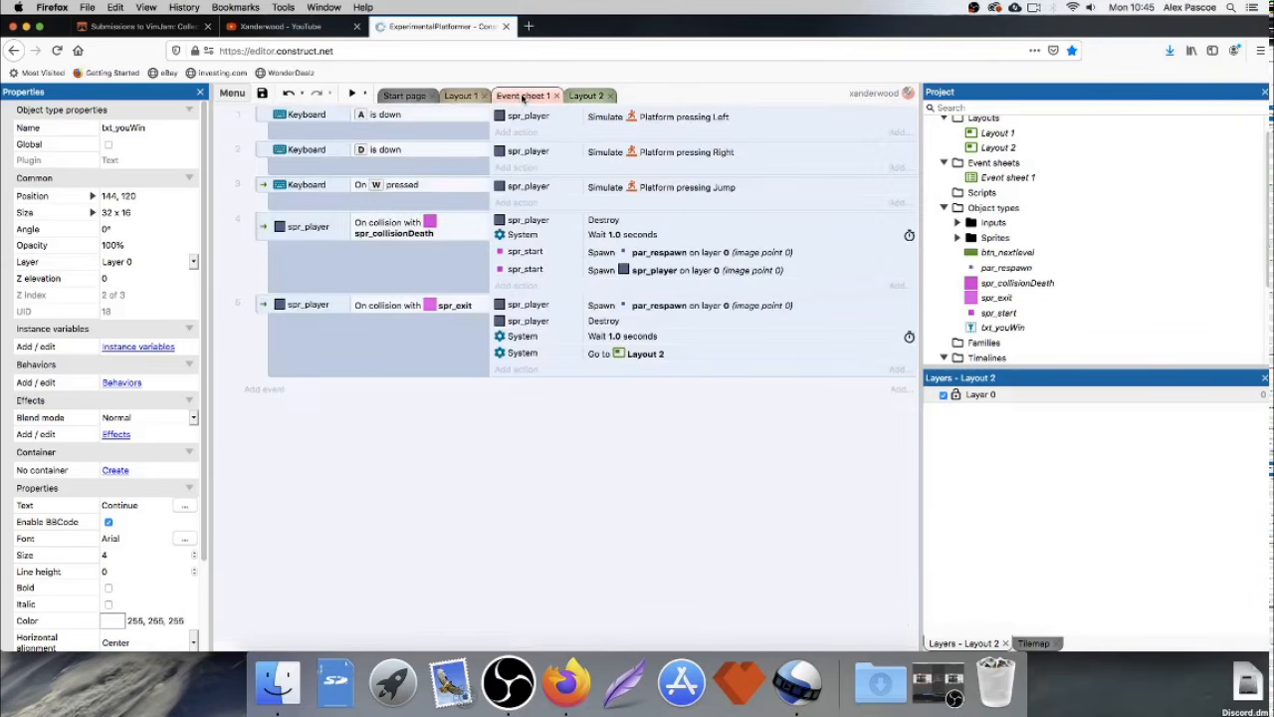
{"action": "left_click", "coordinate": [461, 96]}
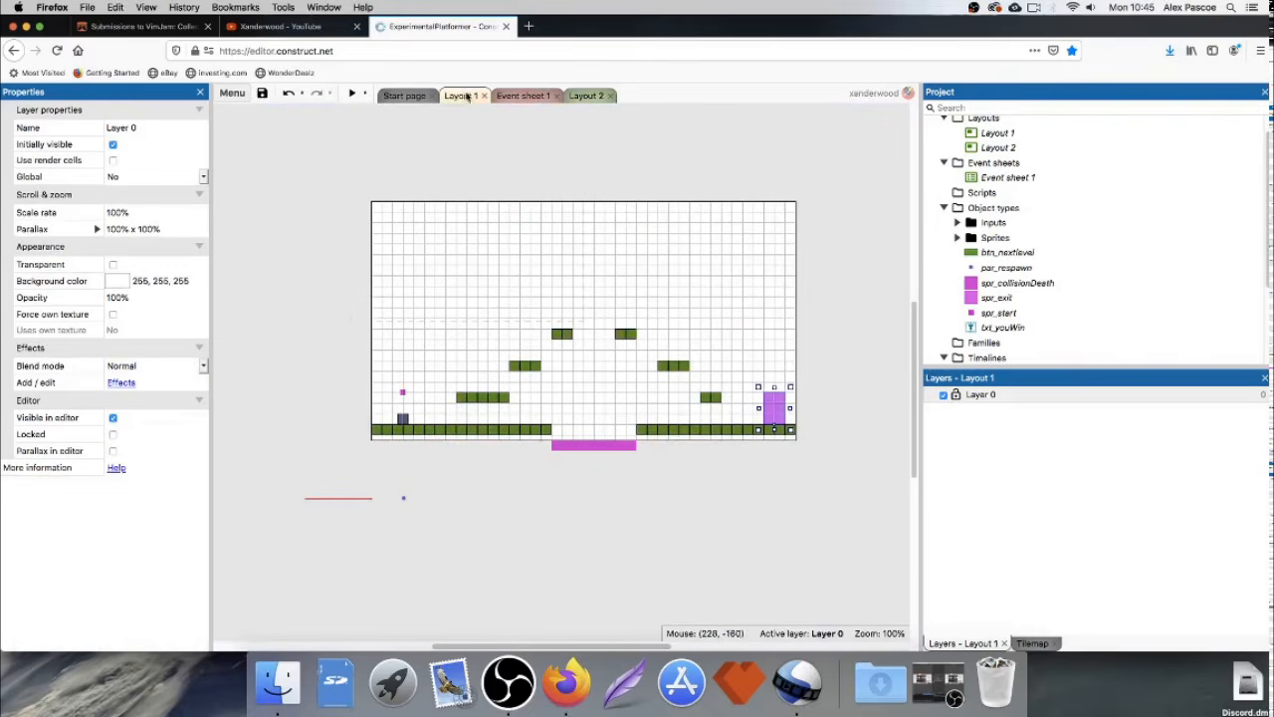
{"action": "double_click", "coordinate": [345, 314]}
{"action": "scroll", "coordinate": [637, 313], "scroll_direction": "down", "scroll_amount": 5}
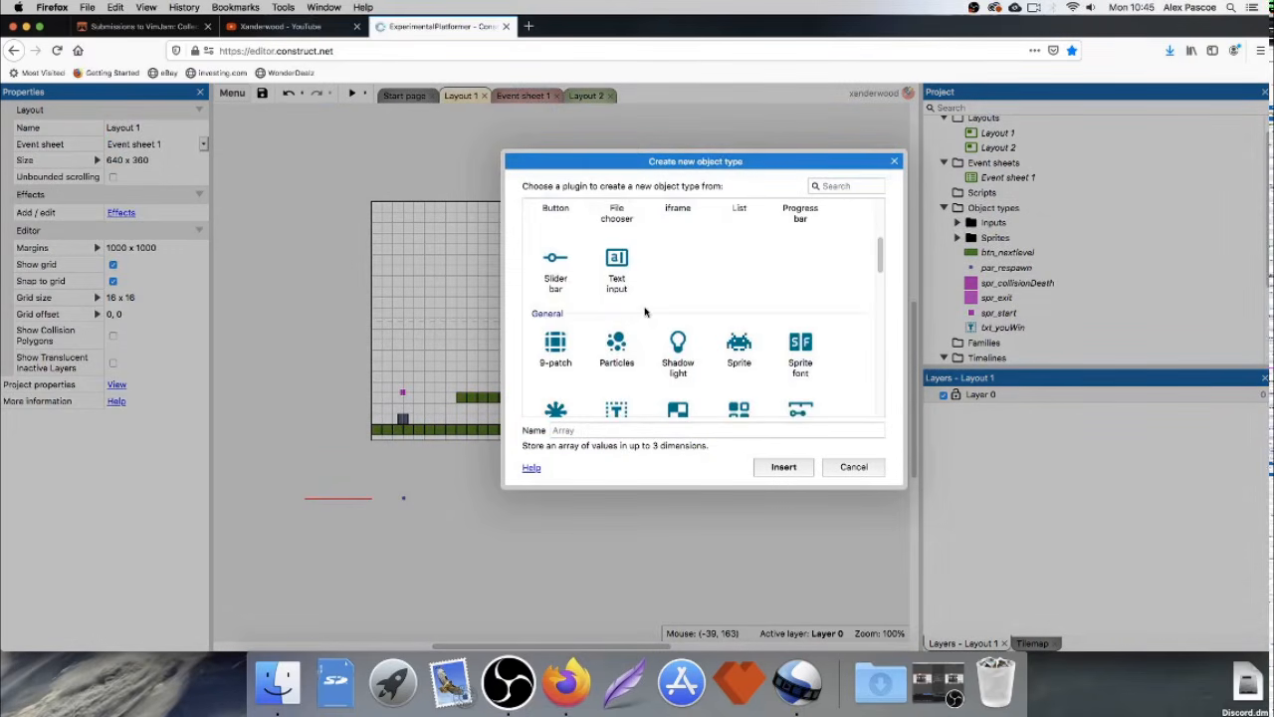
{"action": "scroll", "coordinate": [647, 312], "scroll_direction": "down", "scroll_amount": 3}
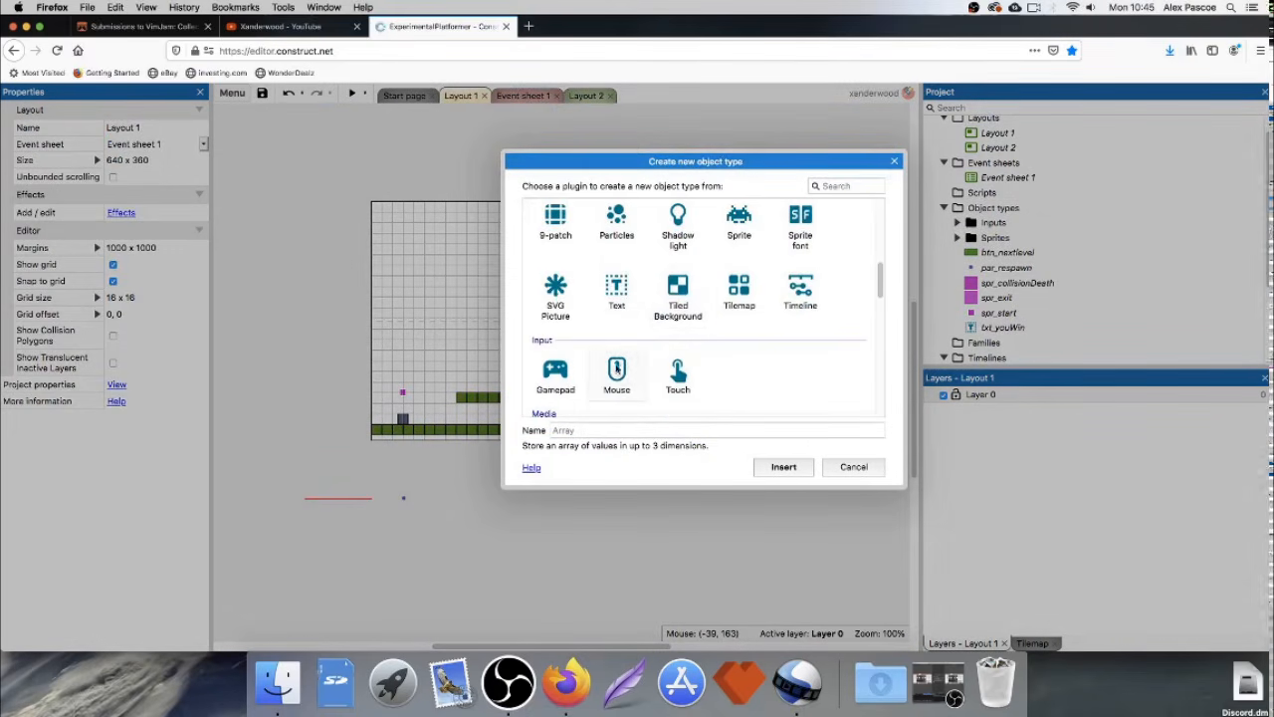
{"action": "double_click", "coordinate": [618, 369]}
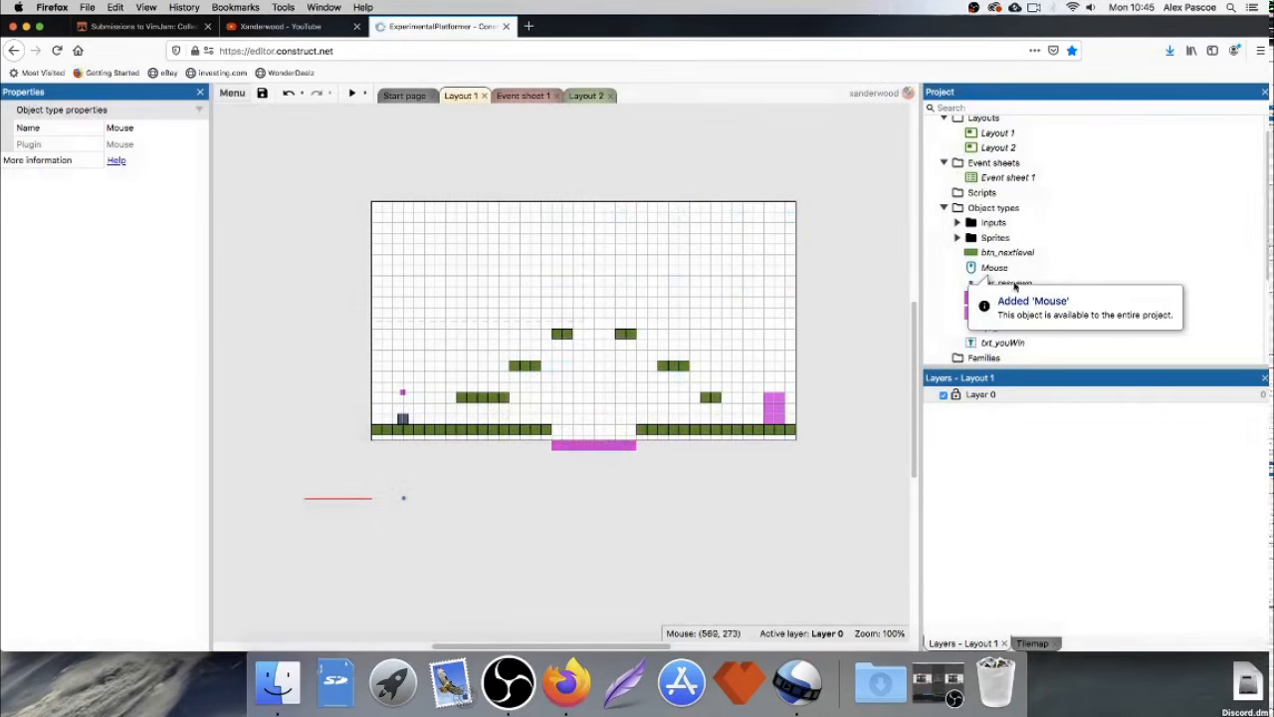
Move the Mouse object into the Inputs folder, and btn_nextlevel, par_respawn, spr_collisionDeath, spr_exit and spr_start into the Sprites folder.
{"action": "left_click_drag", "start_coordinate": [999, 270], "coordinate": [994, 223]}
{"action": "left_click", "coordinate": [998, 253]}
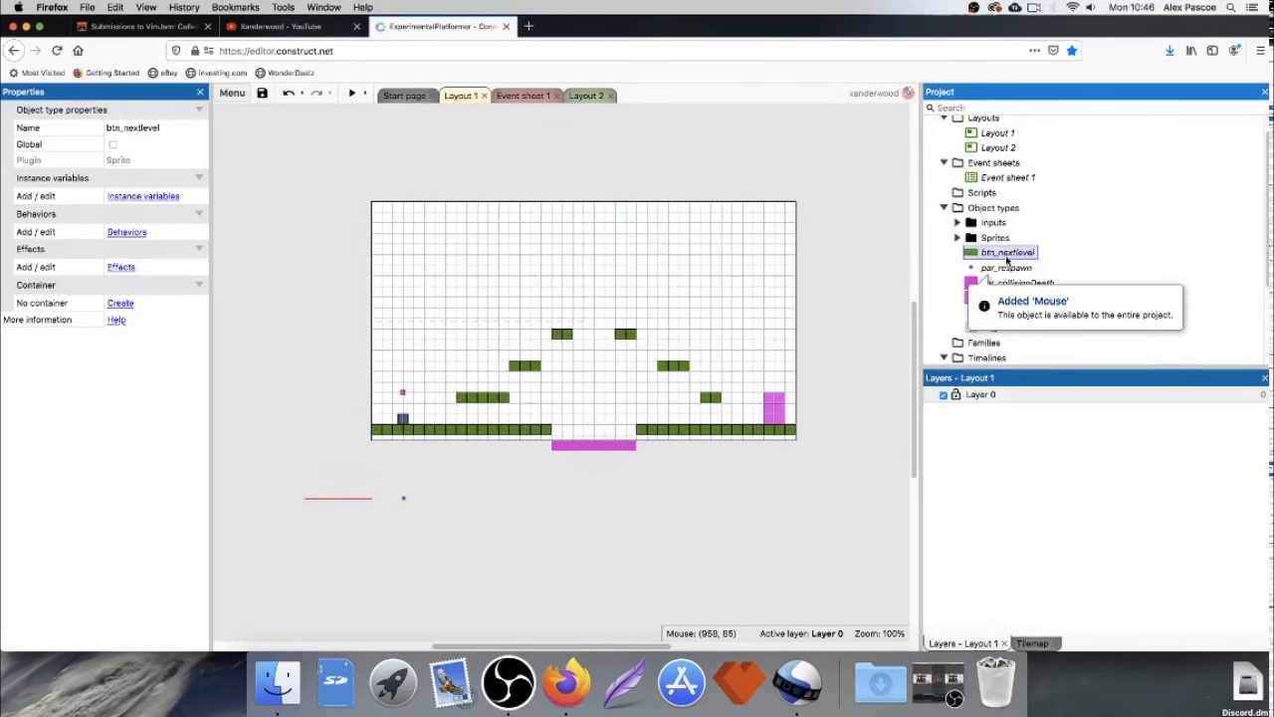
{"action": "left_click", "coordinate": [1006, 268], "text": "shift"}
{"action": "left_click", "coordinate": [1012, 285], "text": "shift"}
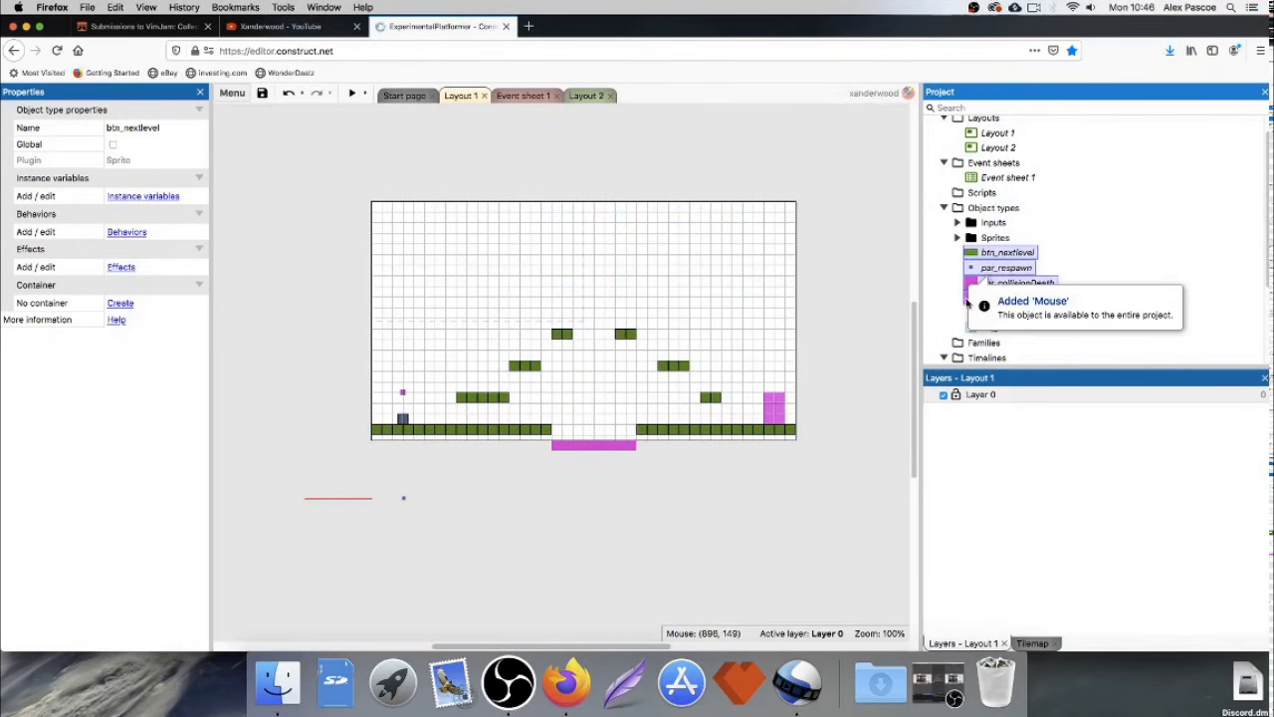
{"action": "left_click_drag", "start_coordinate": [1011, 286], "coordinate": [995, 240]}
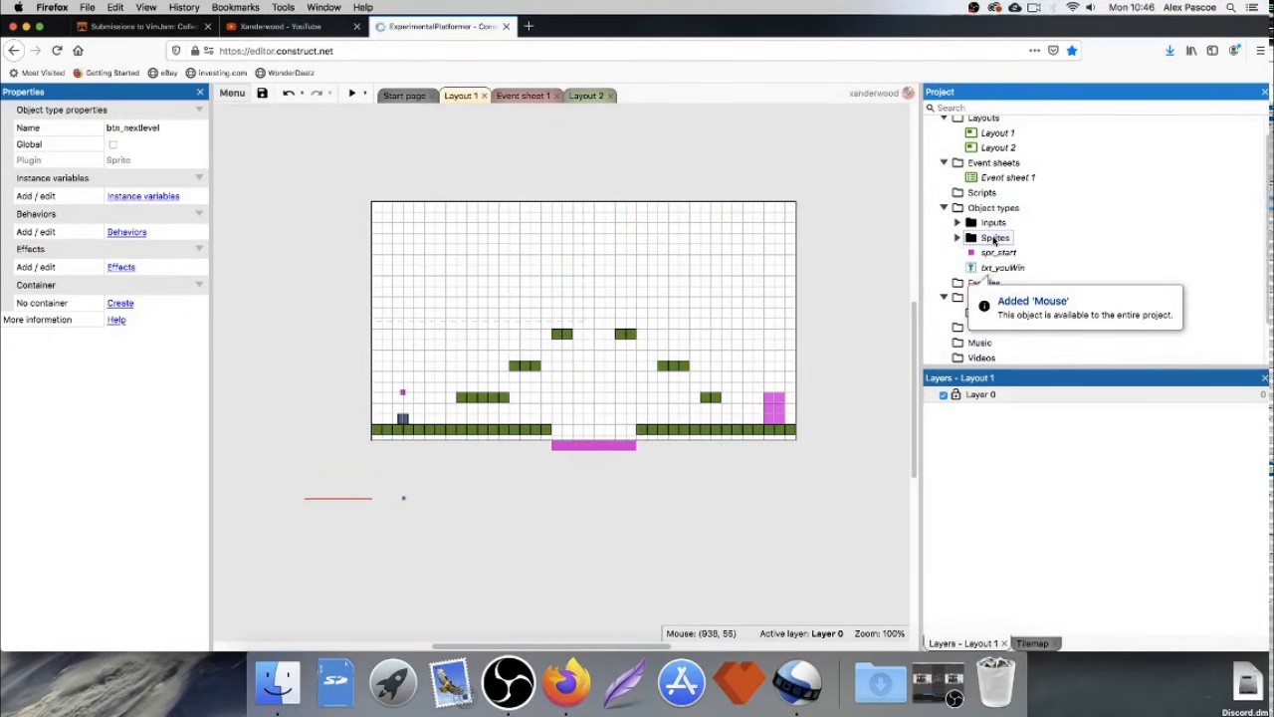
{"action": "left_click", "coordinate": [991, 254]}
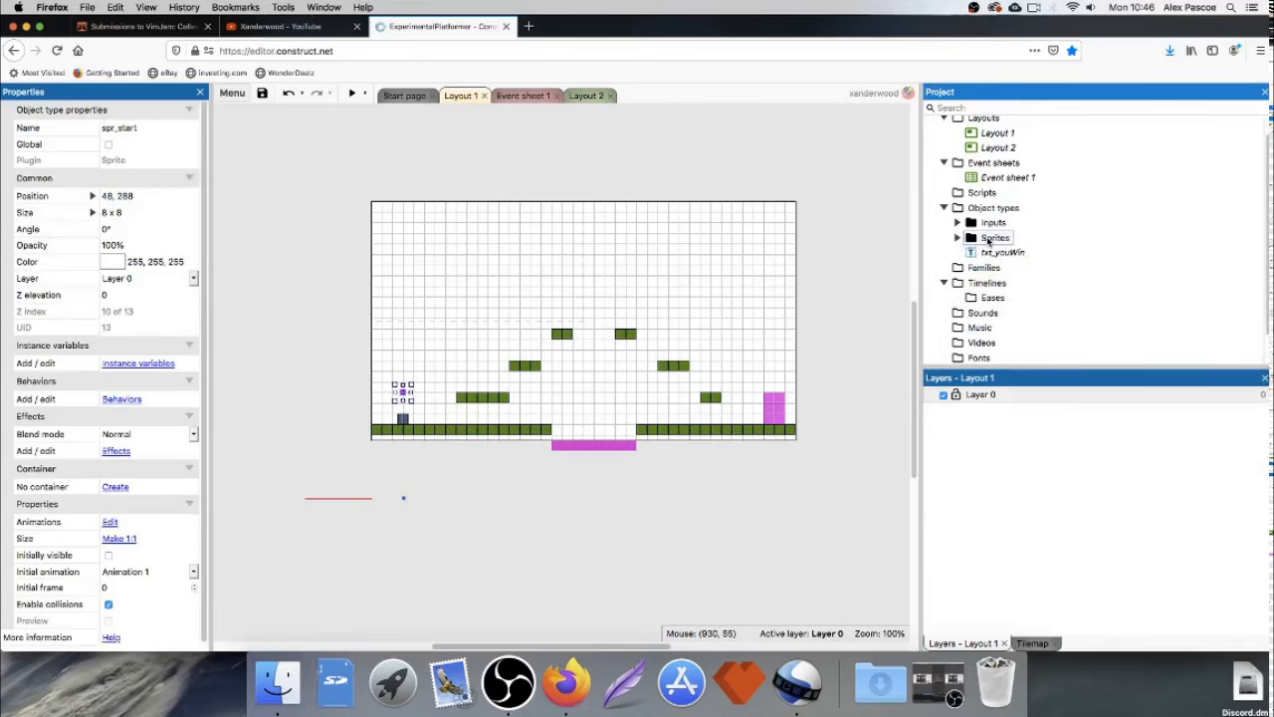
Create a folder named "Text" under Object types and move txt_youWin into it.
{"action": "right_click", "coordinate": [984, 209]}
{"action": "left_click", "coordinate": [1036, 238]}
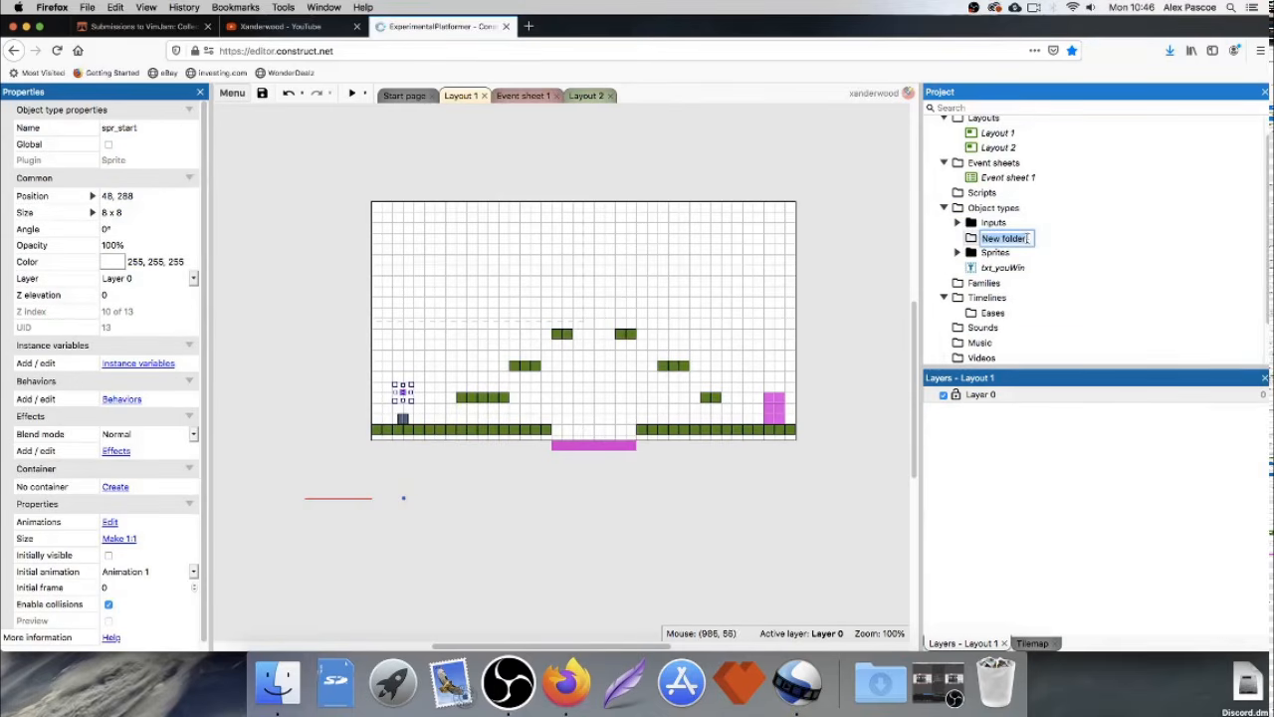
{"action": "type", "text": "Text"}
{"action": "key", "text": "Return"}
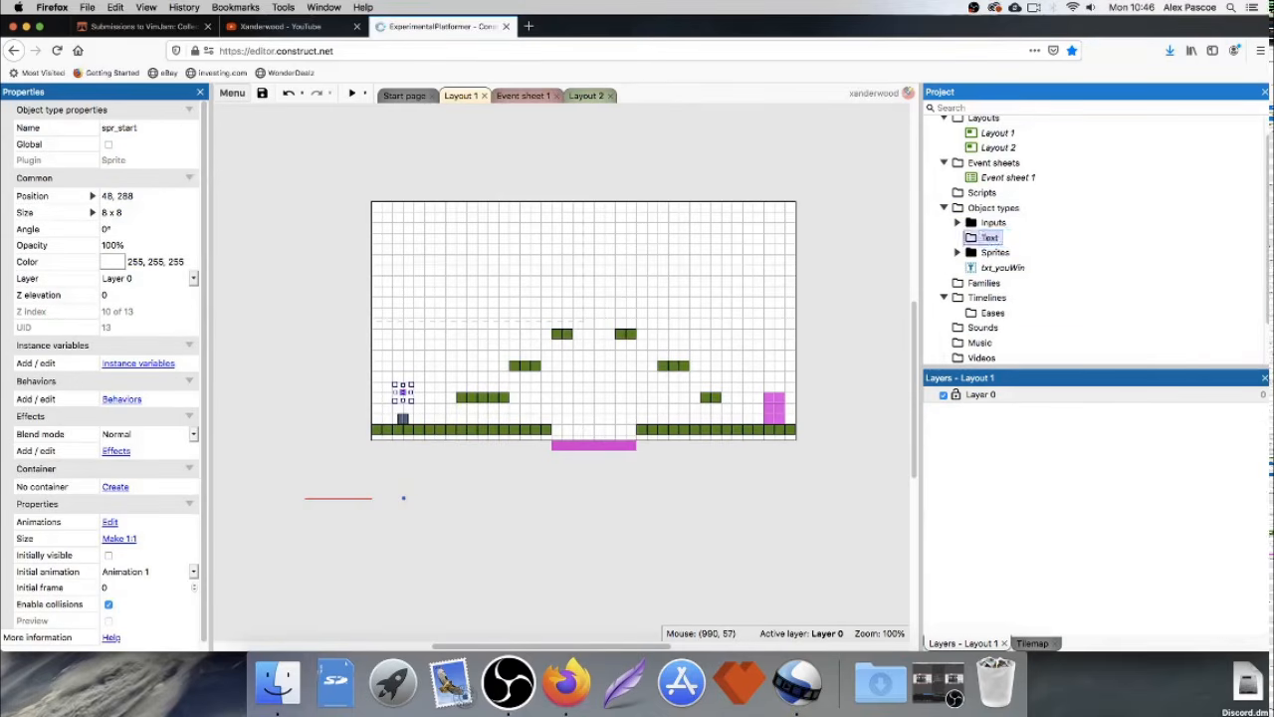
{"action": "left_click_drag", "start_coordinate": [1002, 267], "coordinate": [988, 239]}
{"action": "left_click", "coordinate": [958, 253]}
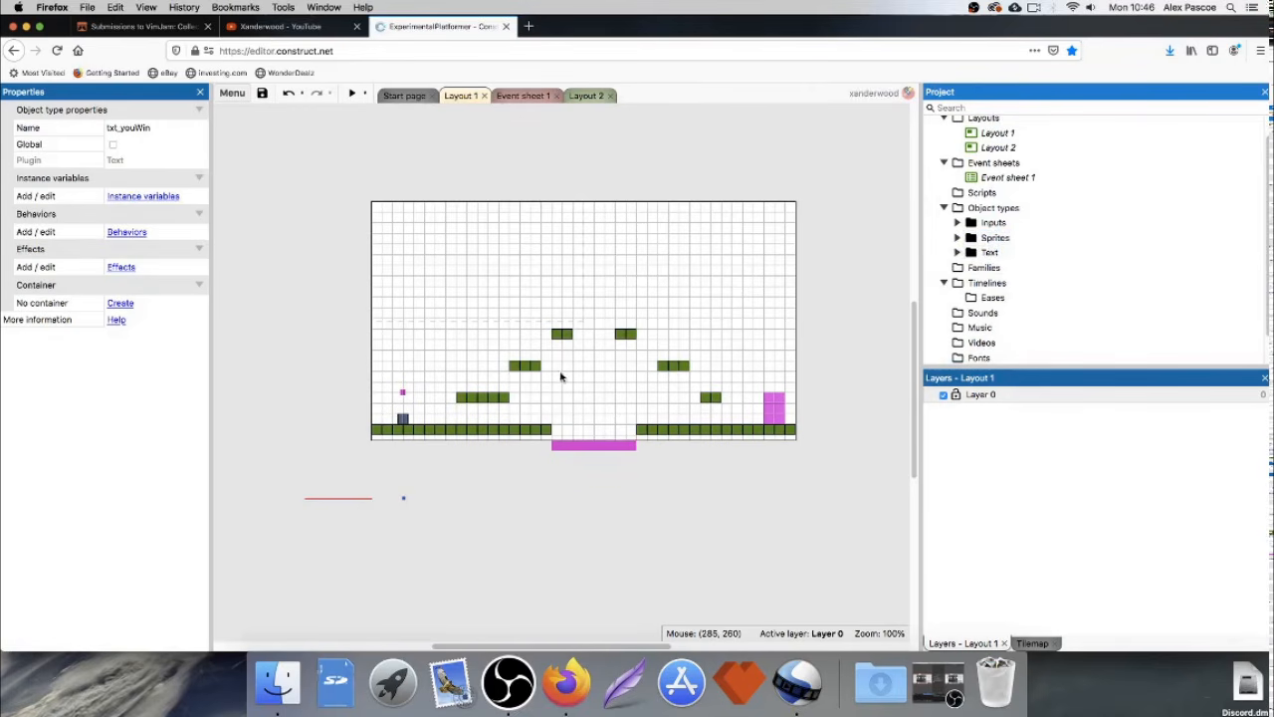
Add an event to Event sheet 1 with the Mouse condition On object clicked, using Left, Clicked and btn_nextlevel.
{"action": "left_click", "coordinate": [525, 96]}
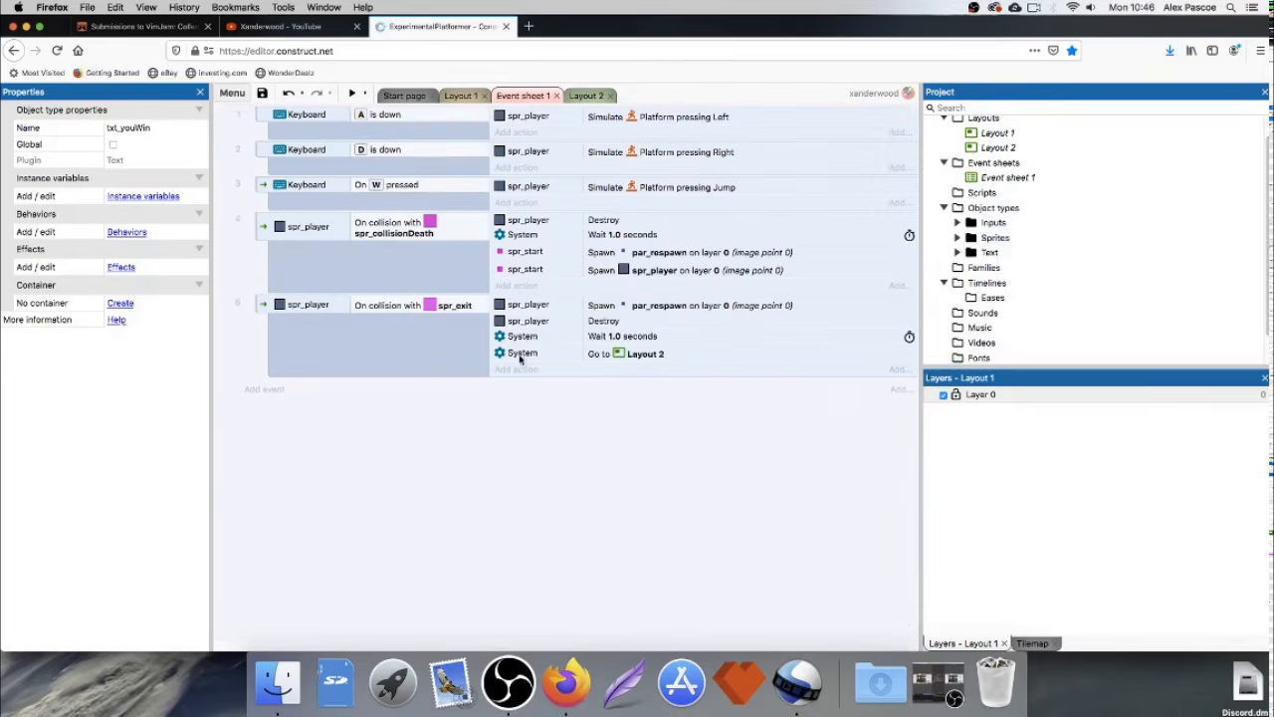
{"action": "double_click", "coordinate": [269, 390]}
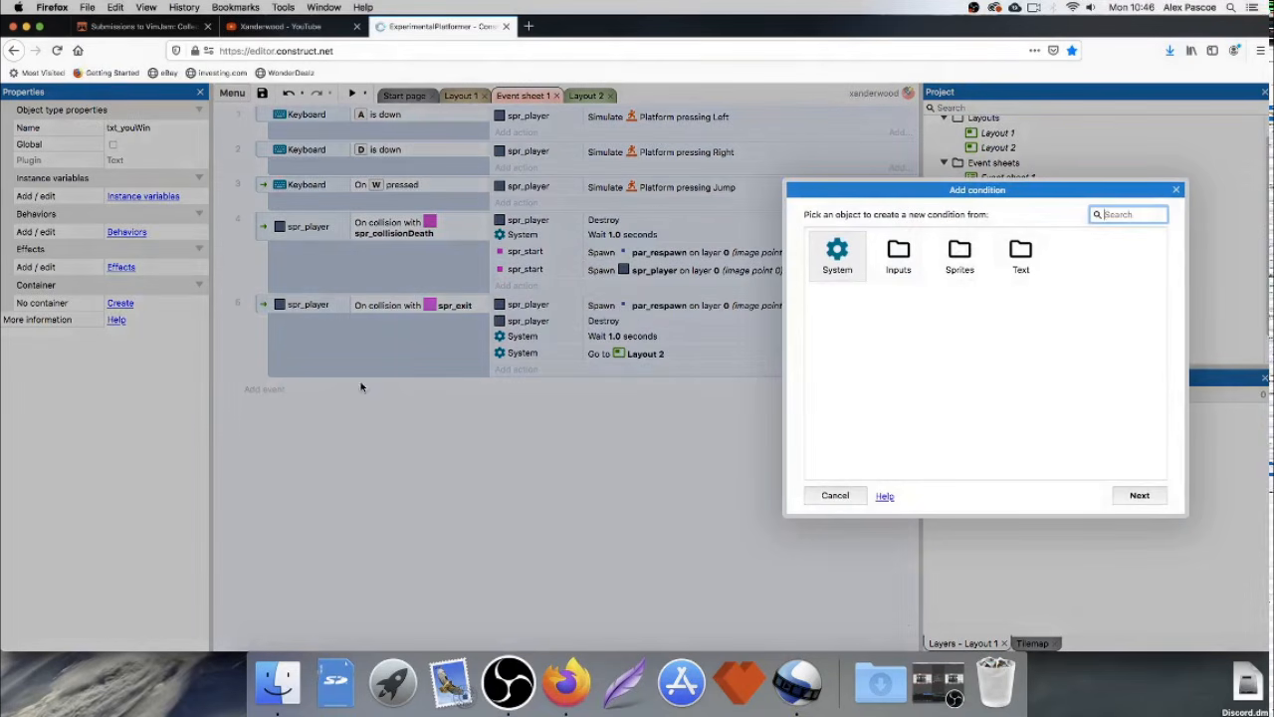
{"action": "double_click", "coordinate": [899, 255]}
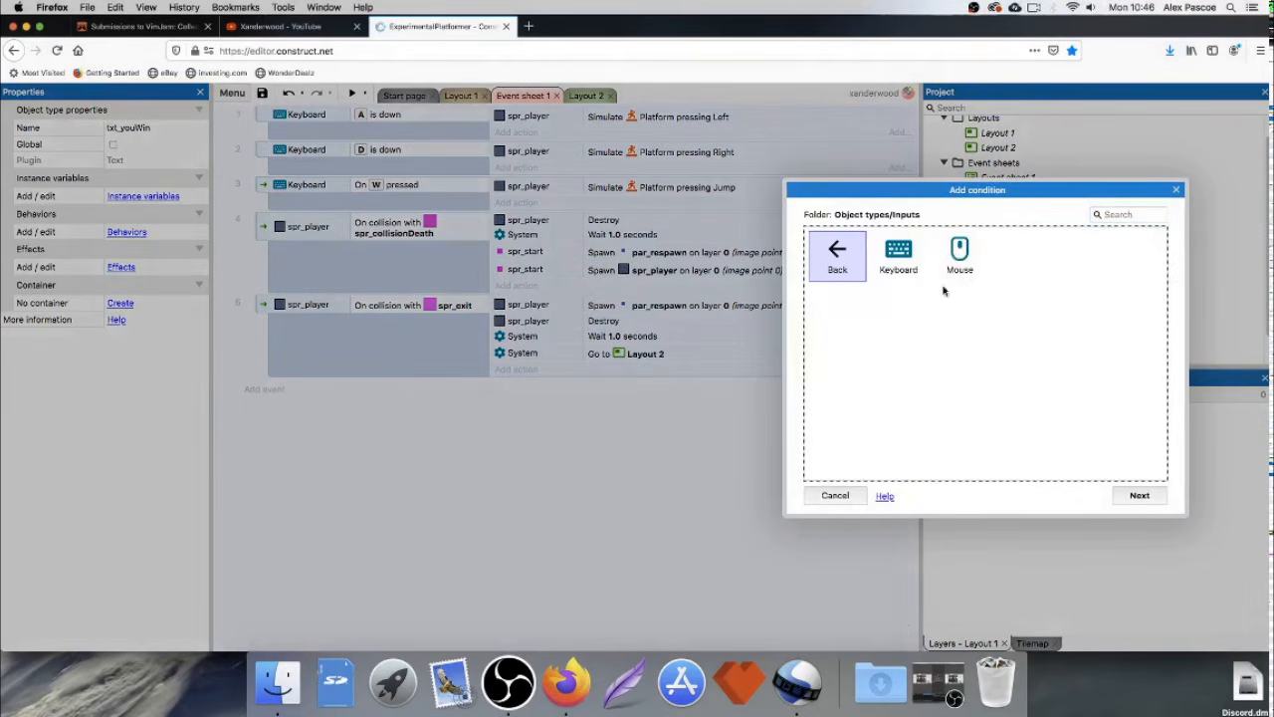
{"action": "double_click", "coordinate": [954, 255]}
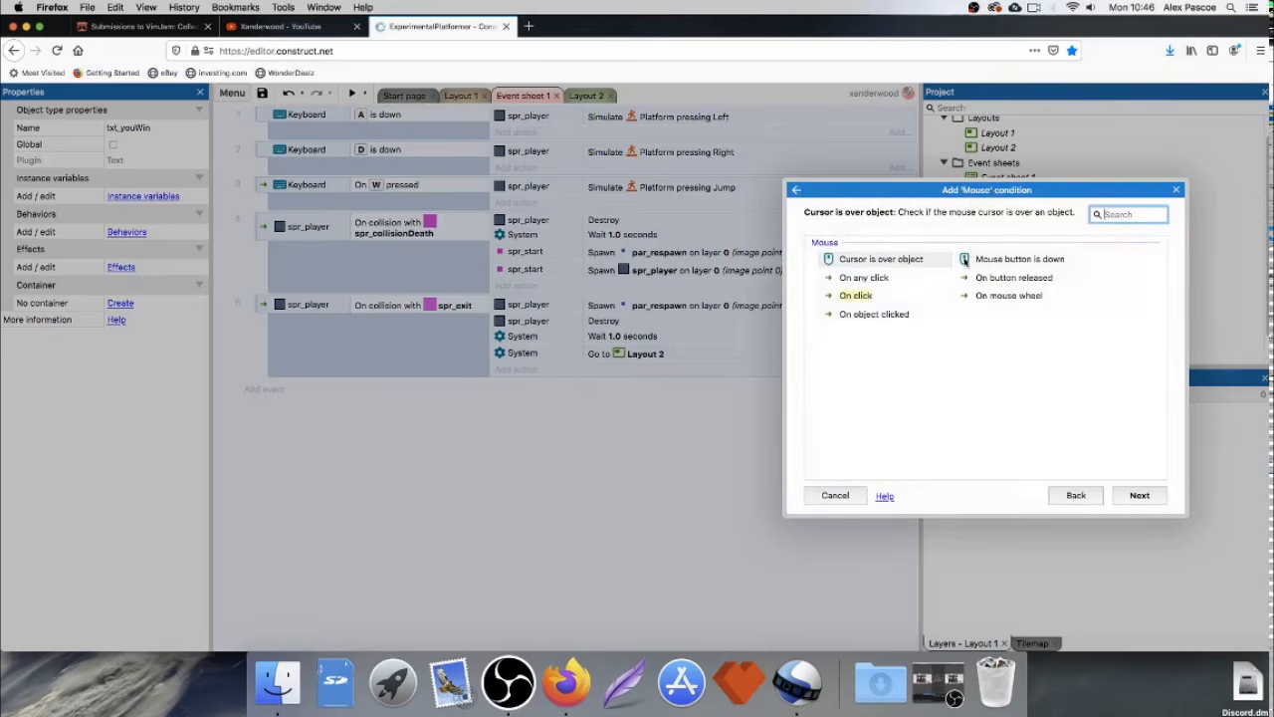
{"action": "double_click", "coordinate": [873, 316]}
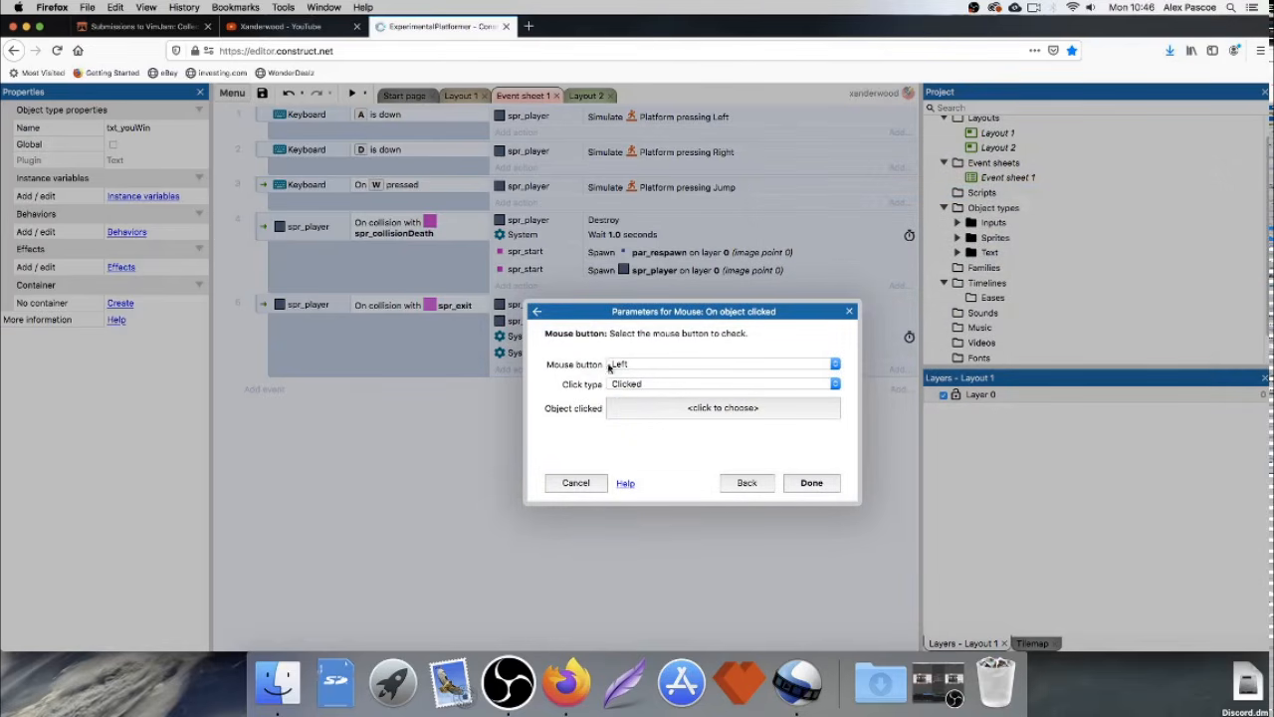
{"action": "left_click", "coordinate": [637, 386]}
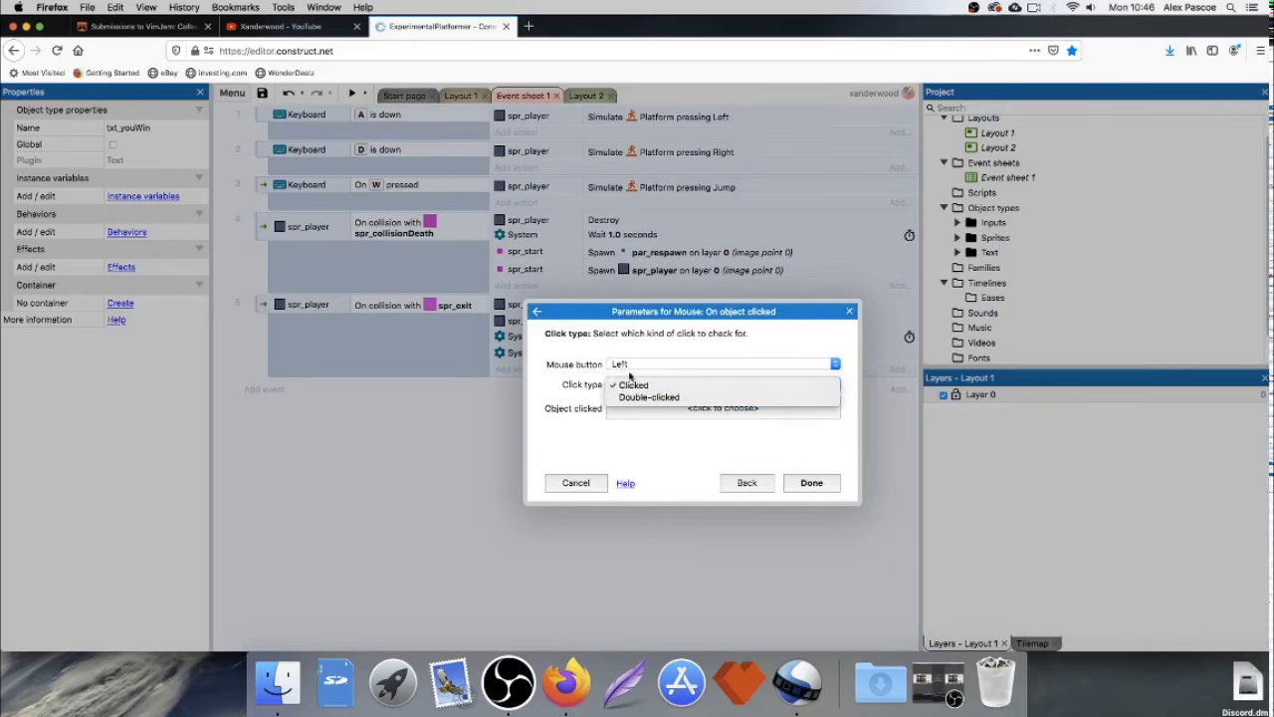
{"action": "left_click", "coordinate": [641, 387]}
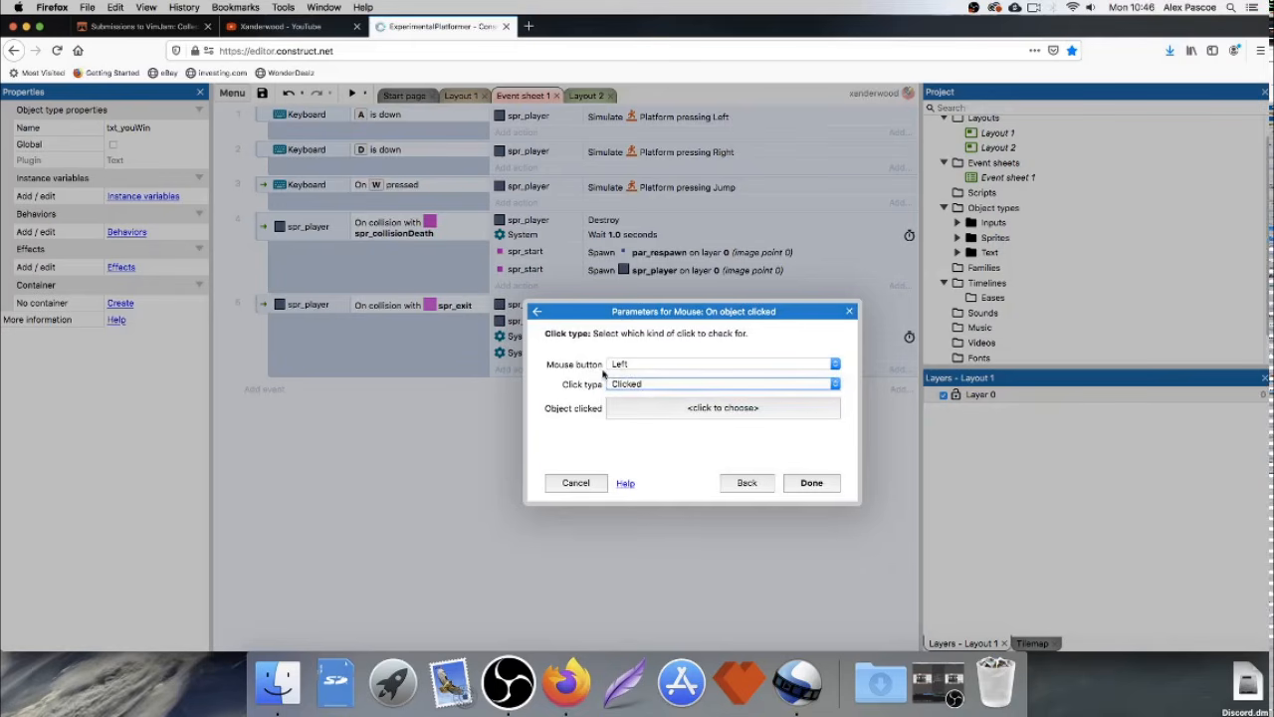
{"action": "left_click", "coordinate": [671, 409]}
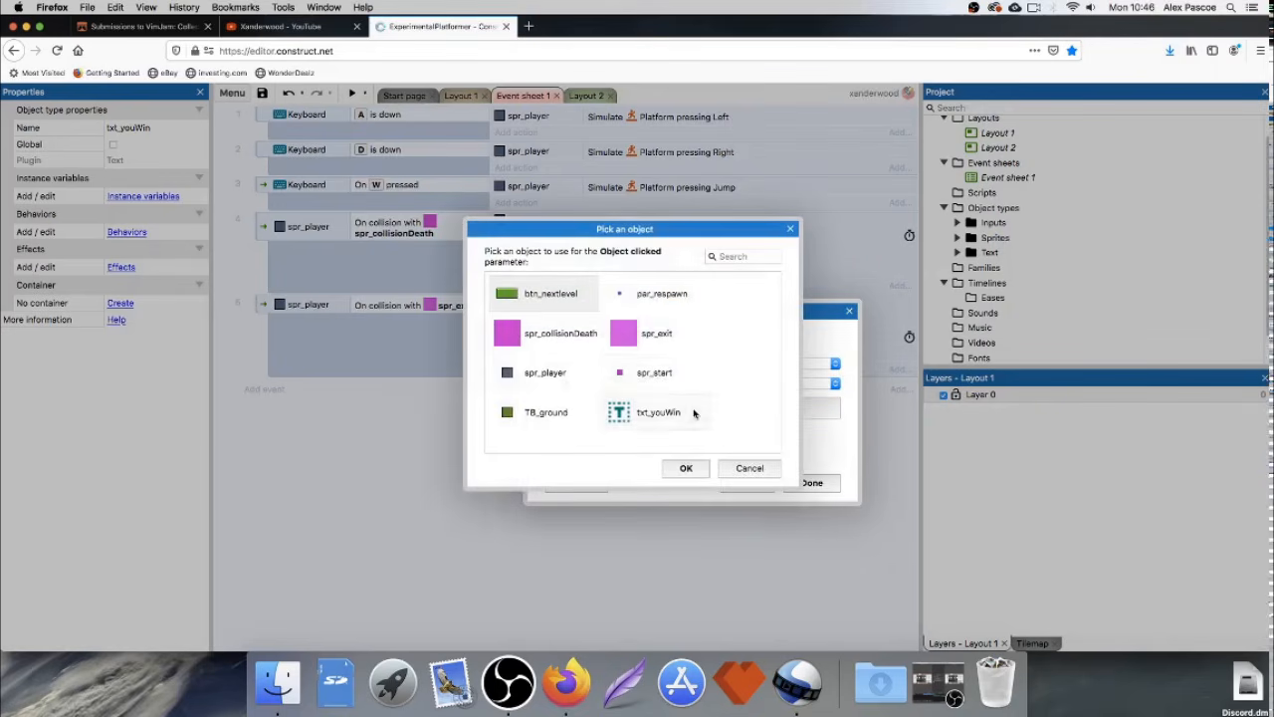
{"action": "left_click", "coordinate": [546, 295]}
{"action": "left_click", "coordinate": [686, 468]}
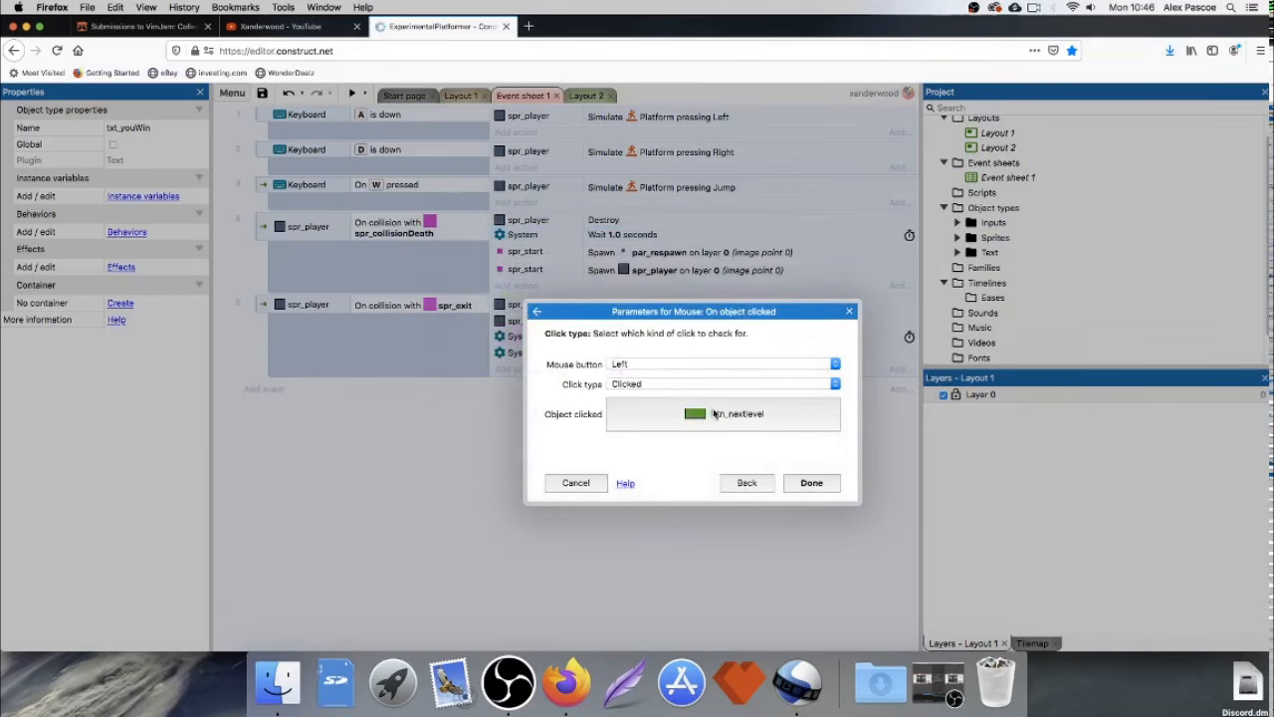
{"action": "left_click", "coordinate": [812, 483]}
Add a btn_nextlevel Set frame action with frame number 1 to the new Mouse event.
{"action": "left_click", "coordinate": [516, 386]}
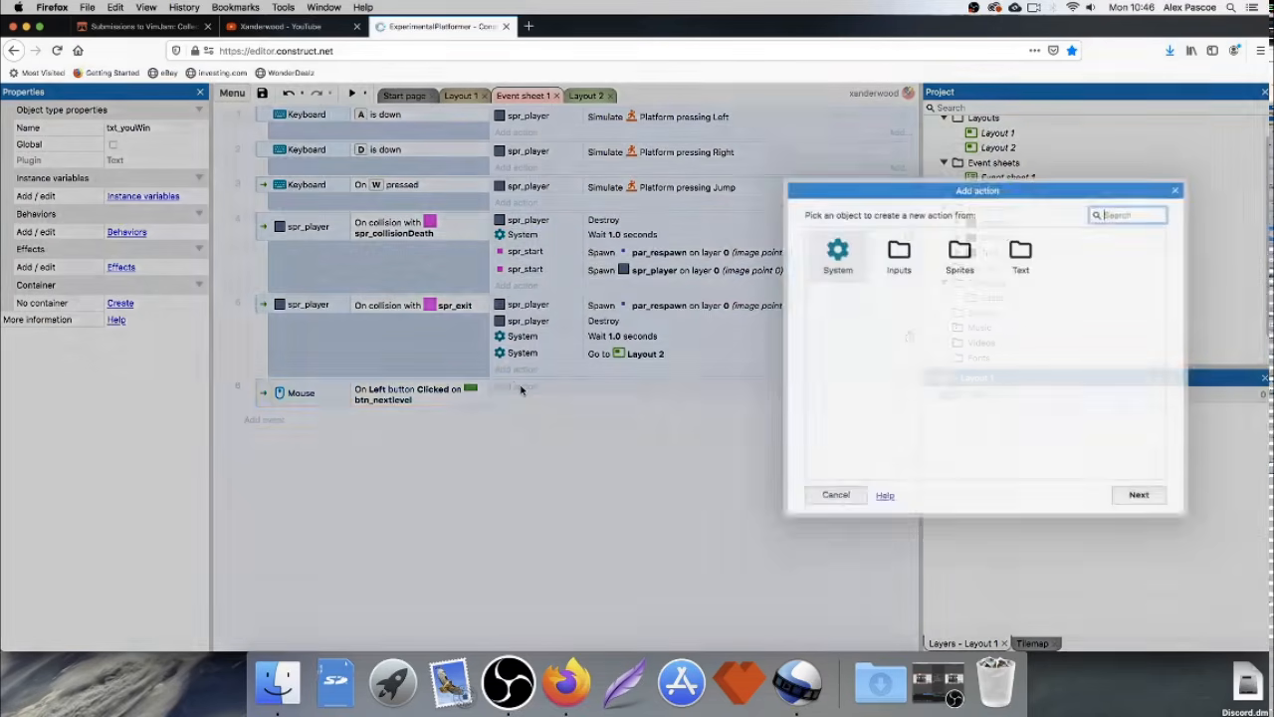
{"action": "double_click", "coordinate": [962, 255]}
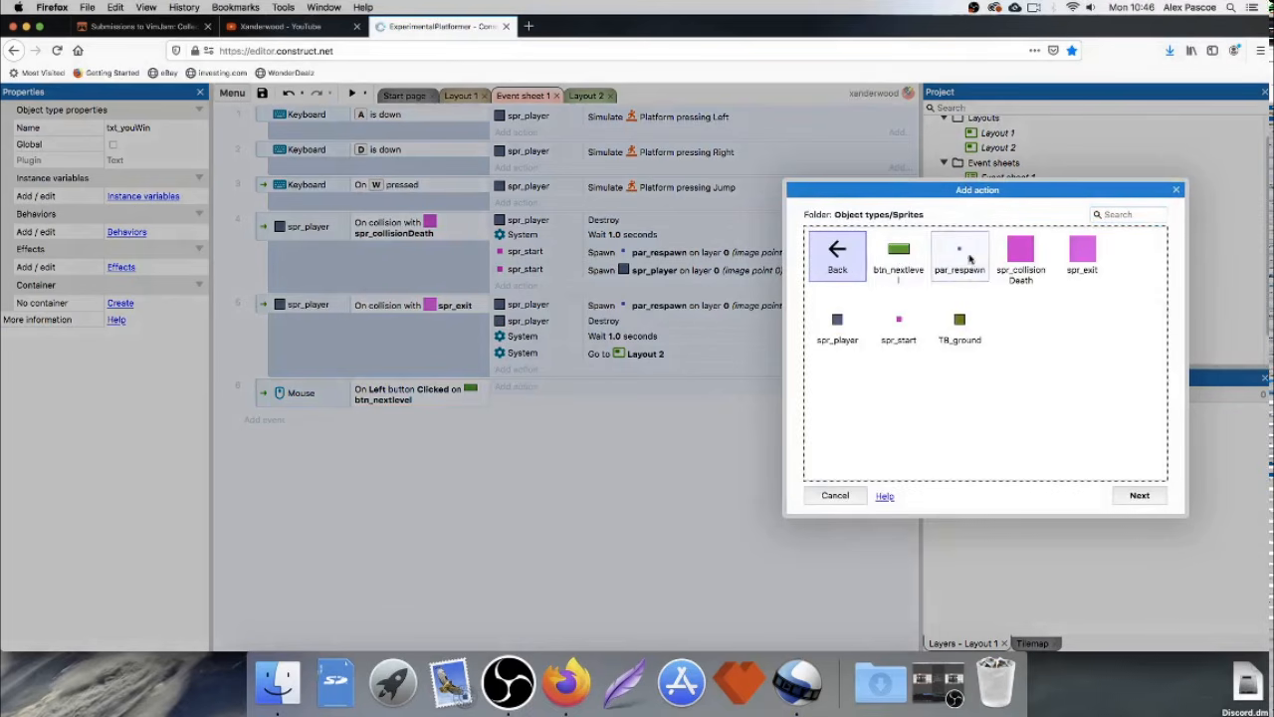
{"action": "double_click", "coordinate": [900, 257]}
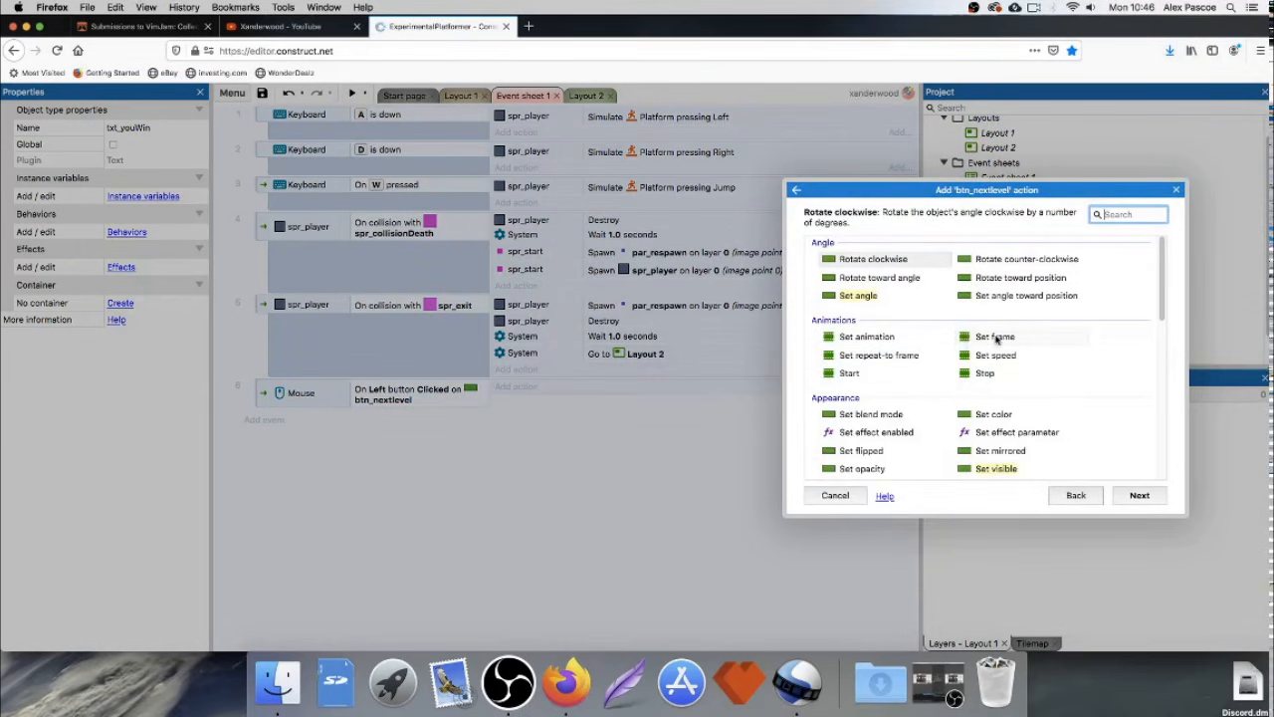
{"action": "double_click", "coordinate": [996, 337]}
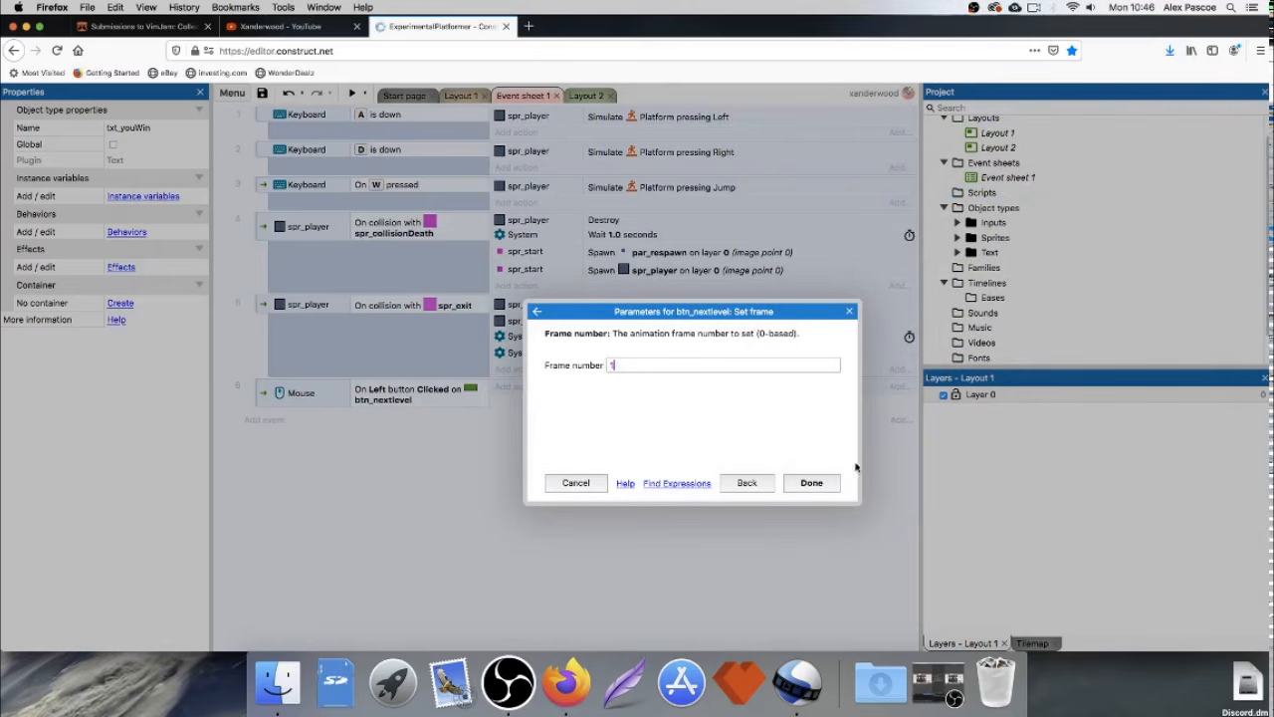
{"action": "left_click", "coordinate": [812, 483]}
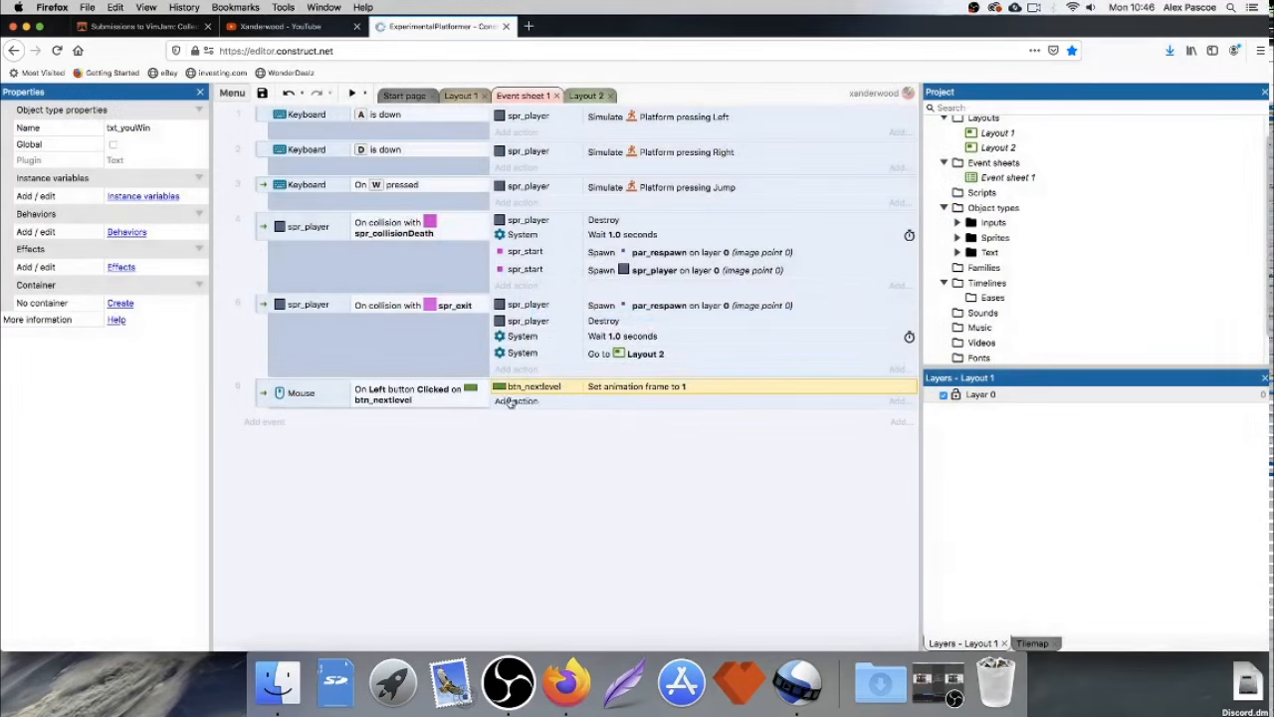
Add a System Go to layout action targeting Layout 1 to the Mouse event.
{"action": "left_click", "coordinate": [521, 400]}
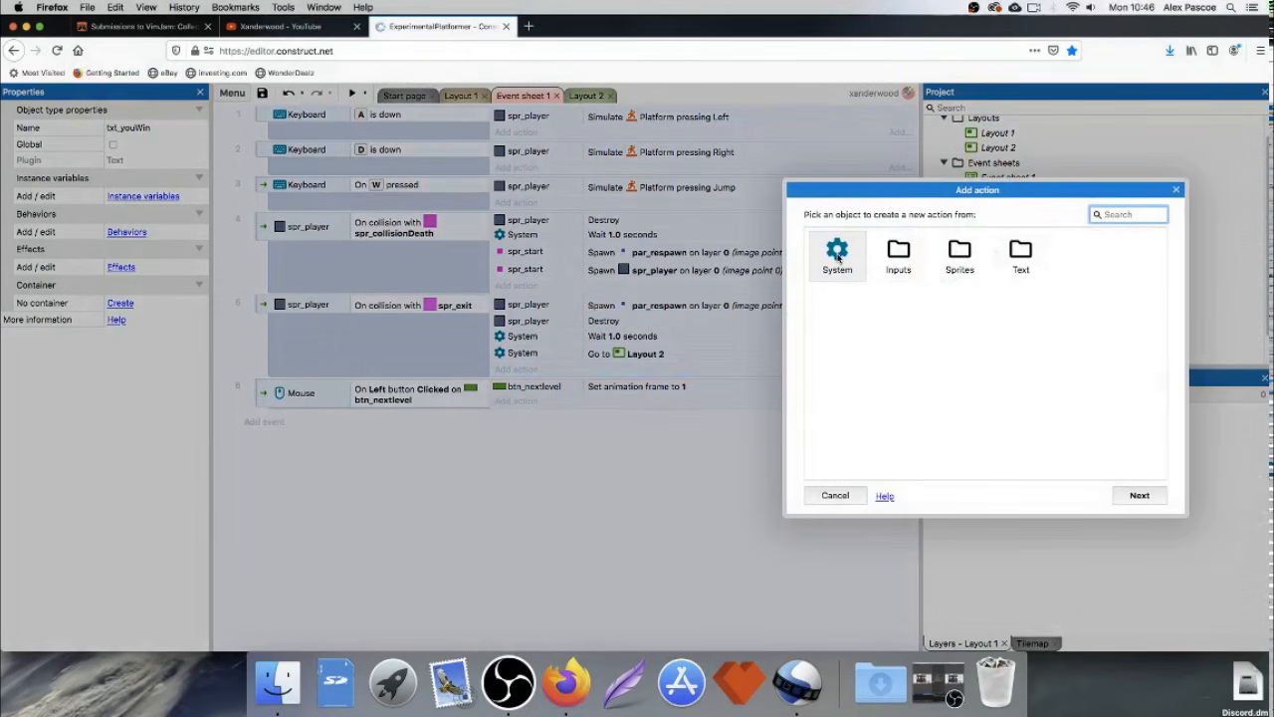
{"action": "double_click", "coordinate": [837, 255]}
{"action": "scroll", "coordinate": [885, 351], "scroll_direction": "down", "scroll_amount": 5}
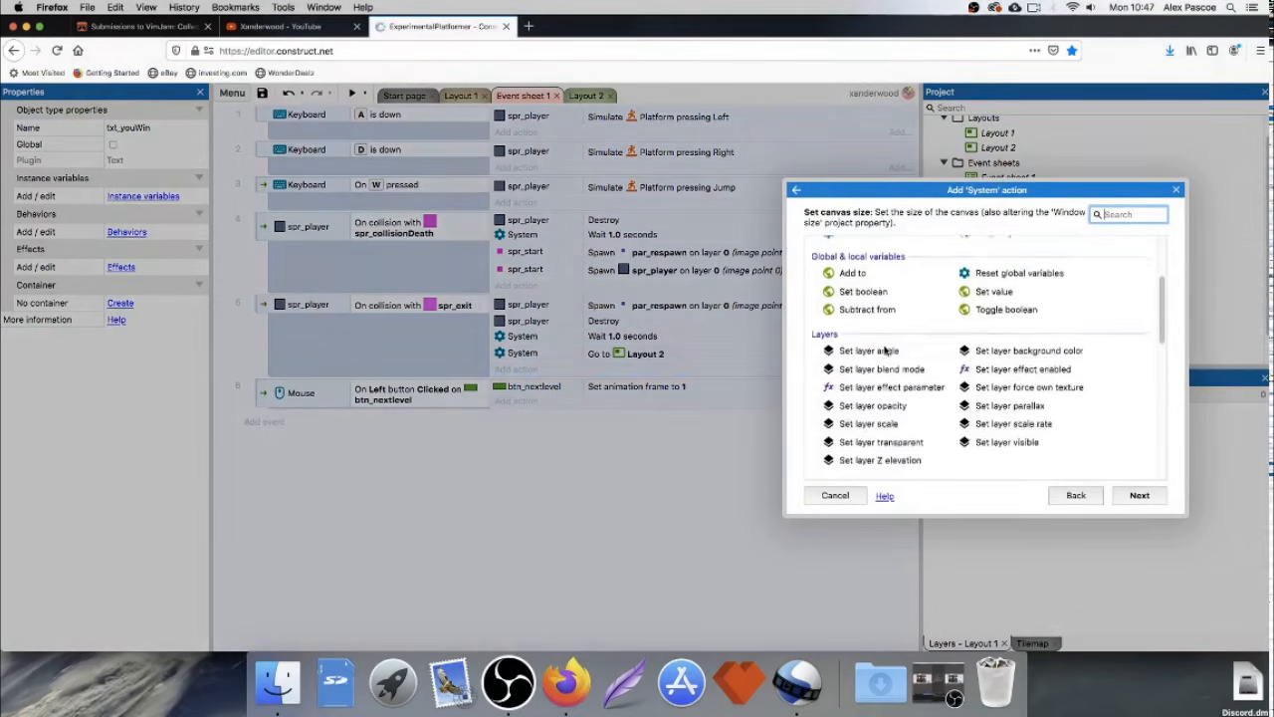
{"action": "scroll", "coordinate": [885, 350], "scroll_direction": "down", "scroll_amount": 3}
{"action": "double_click", "coordinate": [852, 338]}
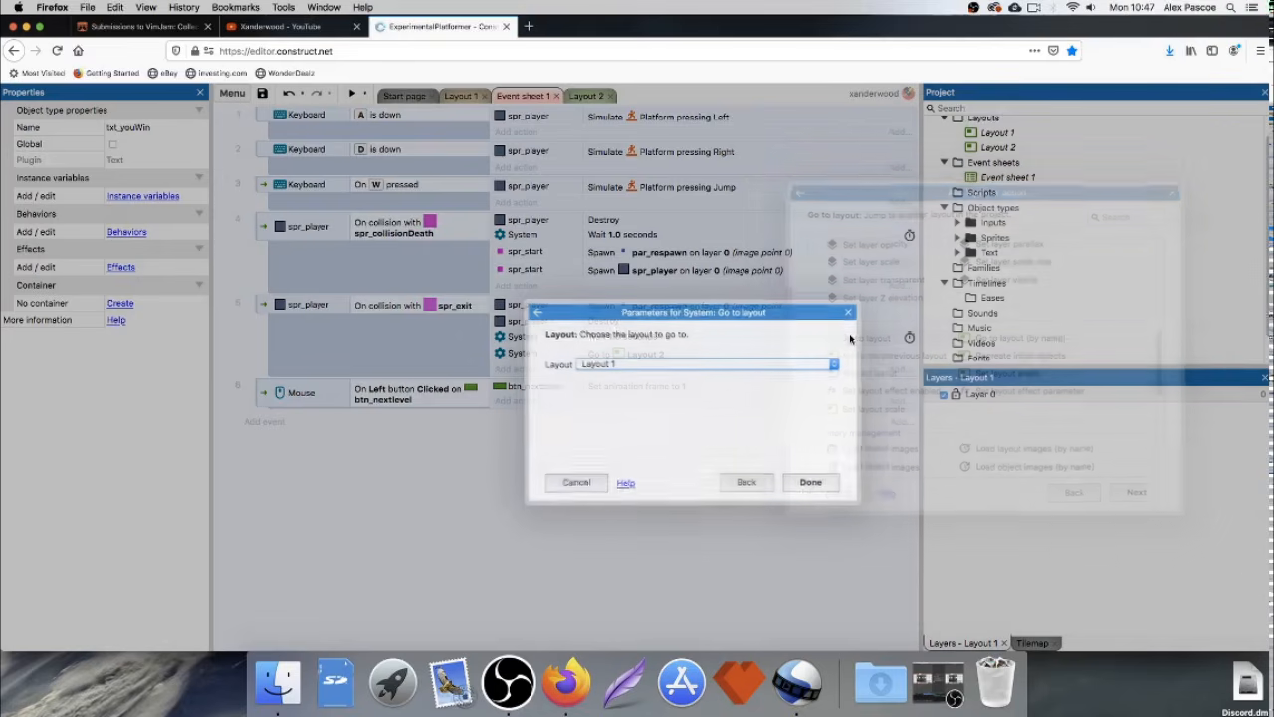
{"action": "left_click", "coordinate": [810, 484]}
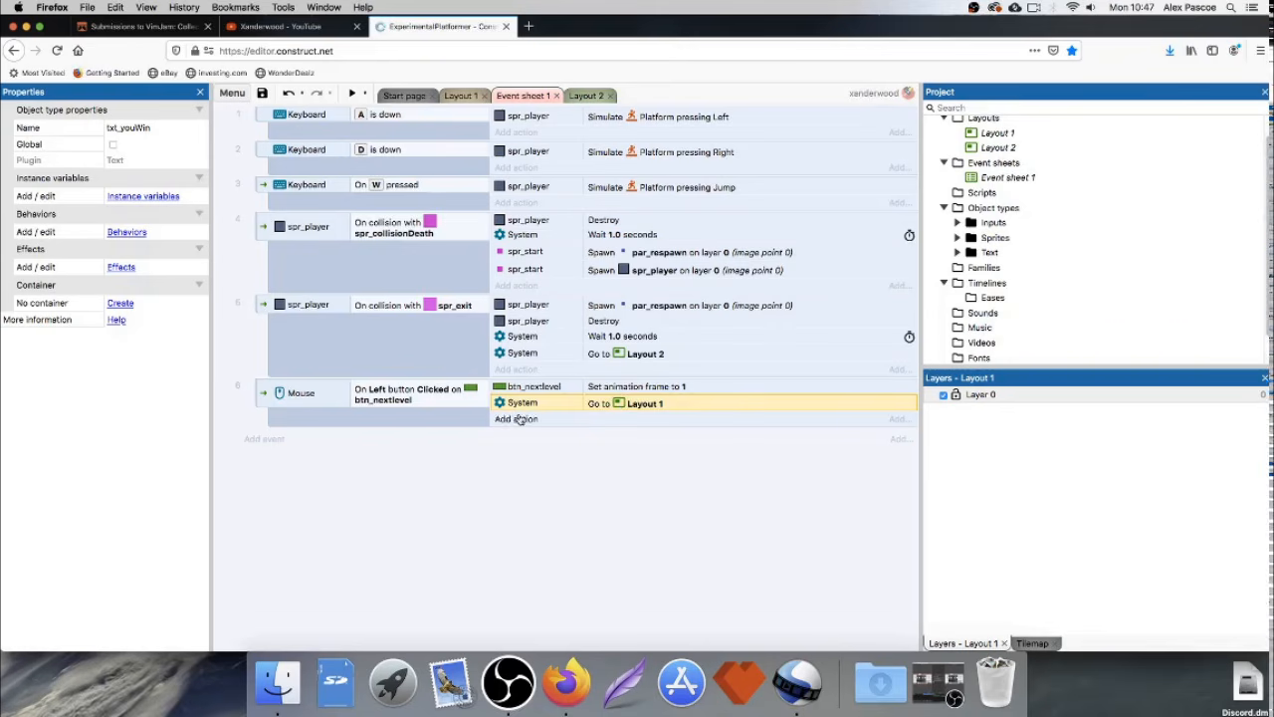
Preview the game from Layout 1, play through to the exit, and test the Continue button on the win screen.
{"action": "left_click", "coordinate": [585, 96]}
{"action": "left_click", "coordinate": [490, 114]}
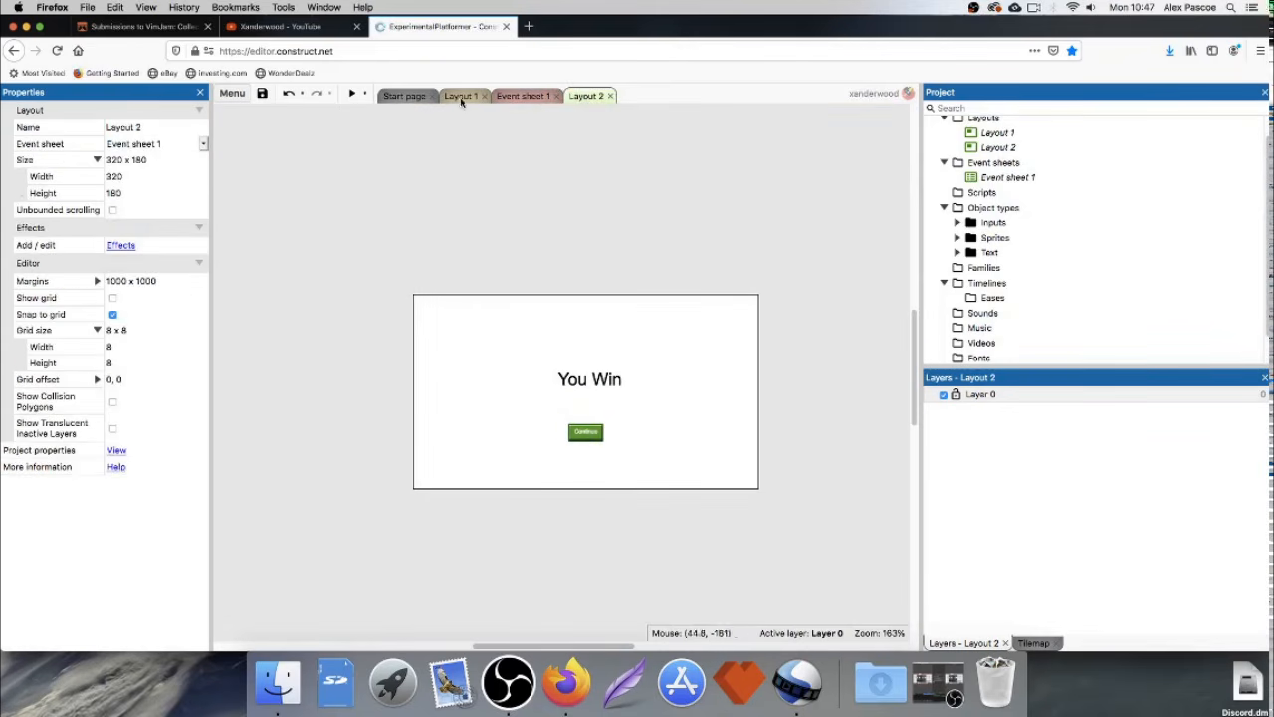
{"action": "left_click", "coordinate": [461, 95]}
{"action": "left_click", "coordinate": [479, 145]}
{"action": "left_click", "coordinate": [352, 92]}
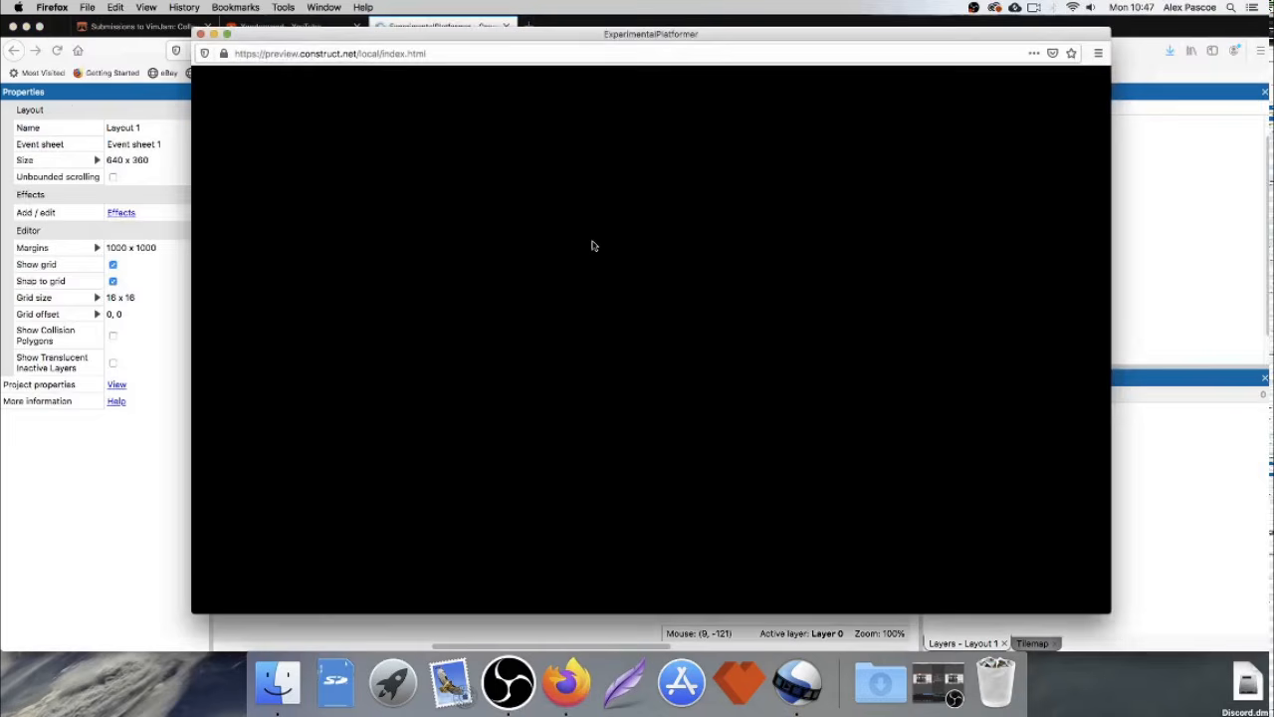
{"action": "key", "text": "Right"}
{"action": "key", "text": "Up"}
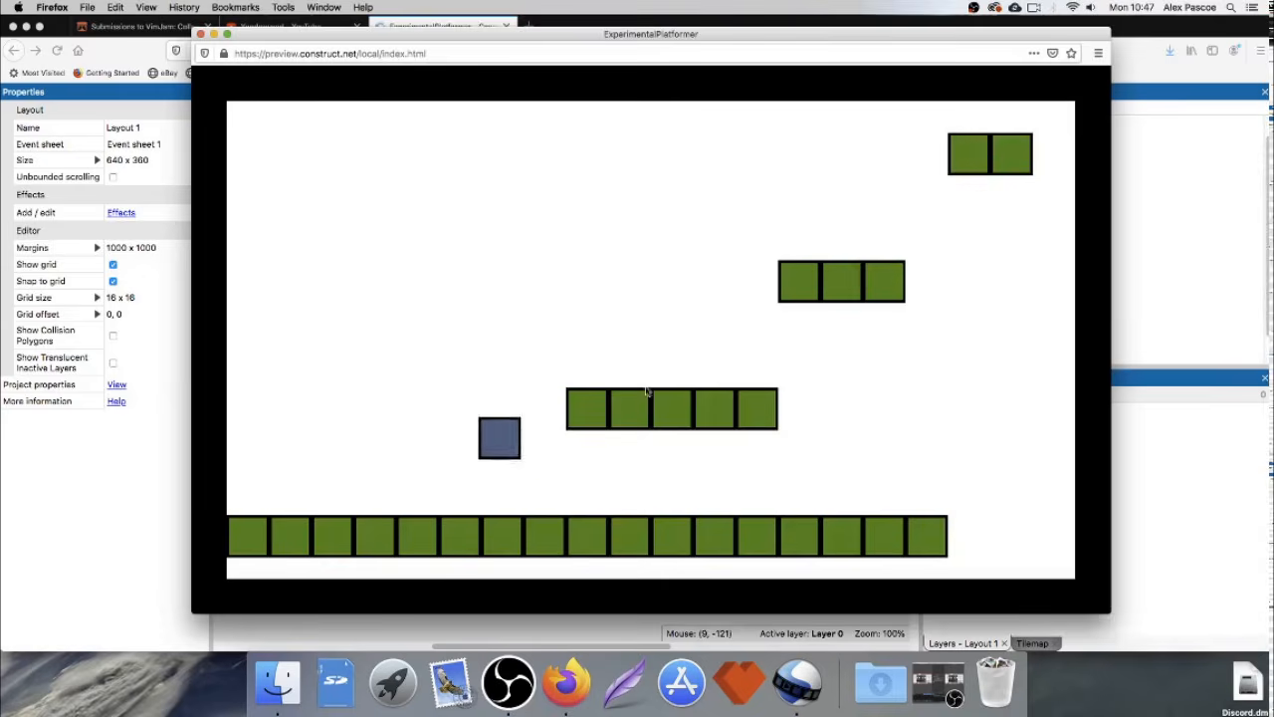
{"action": "key", "text": "Up"}
{"action": "key", "text": "Right"}
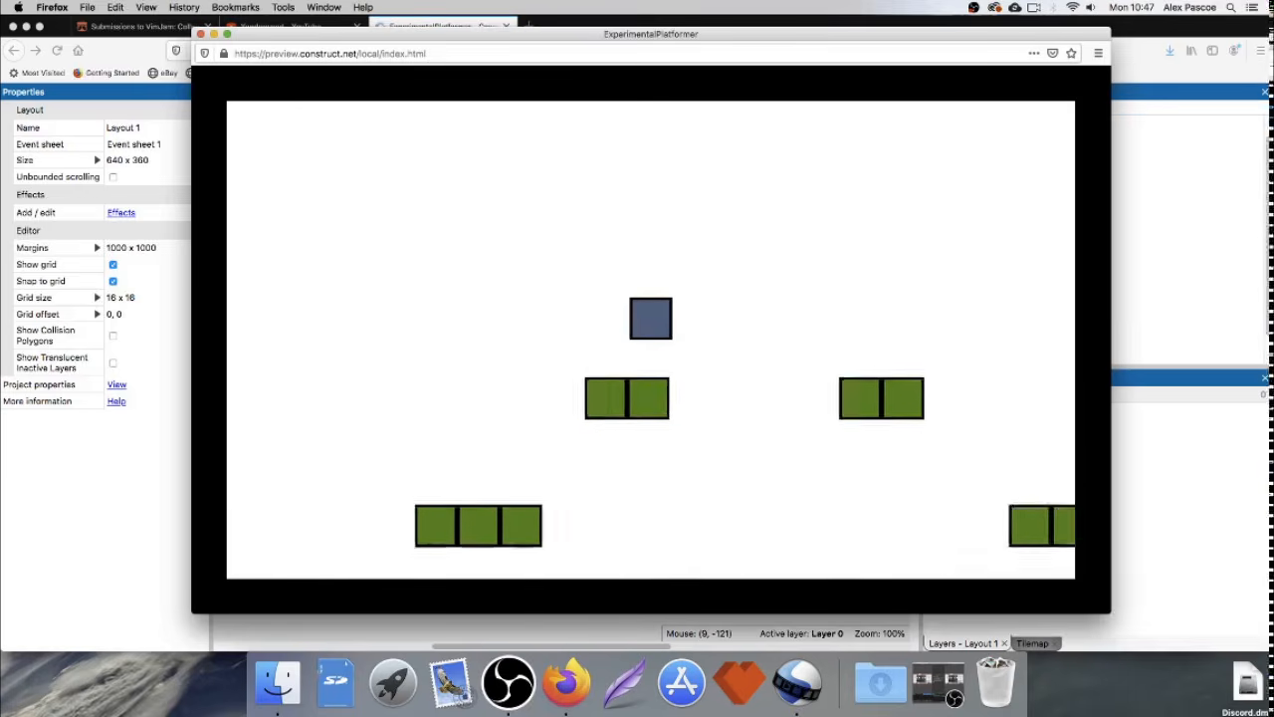
{"action": "key", "text": "Right"}
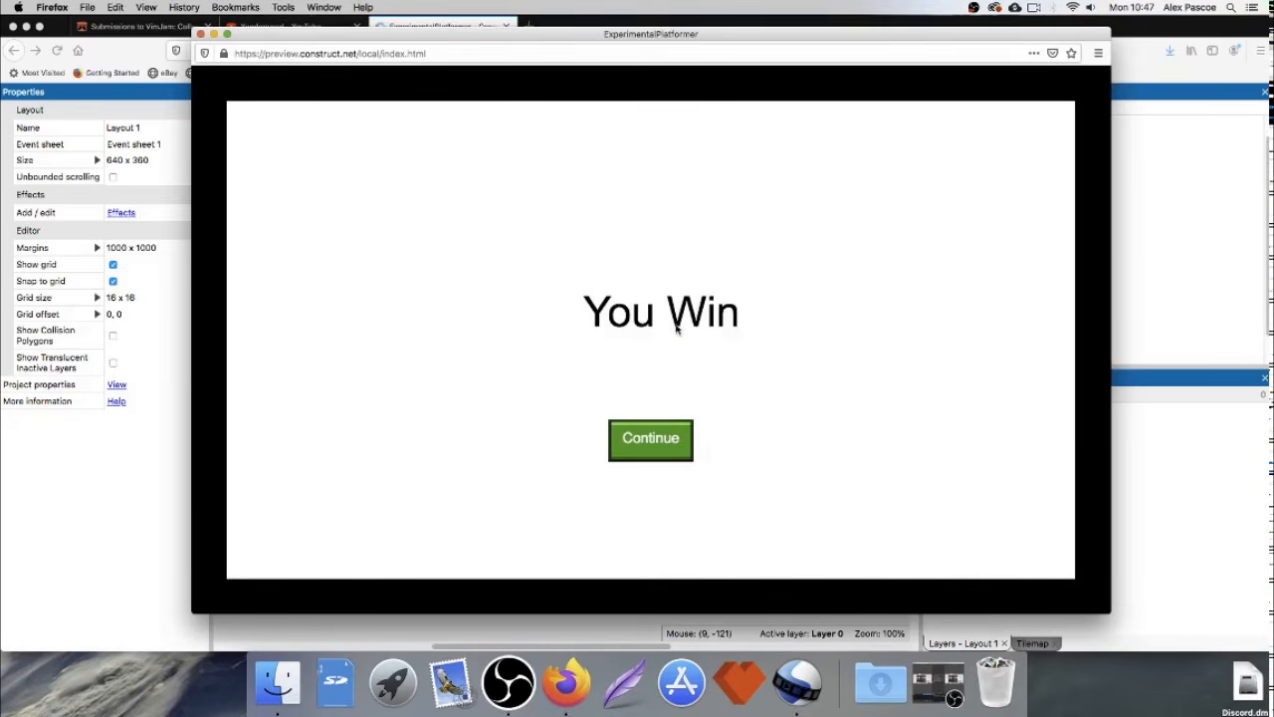
{"action": "left_click", "coordinate": [663, 440]}
Replay the level to the exit, use the Continue button again, and test moving the player in the reloaded level.
{"action": "key", "text": "Right"}
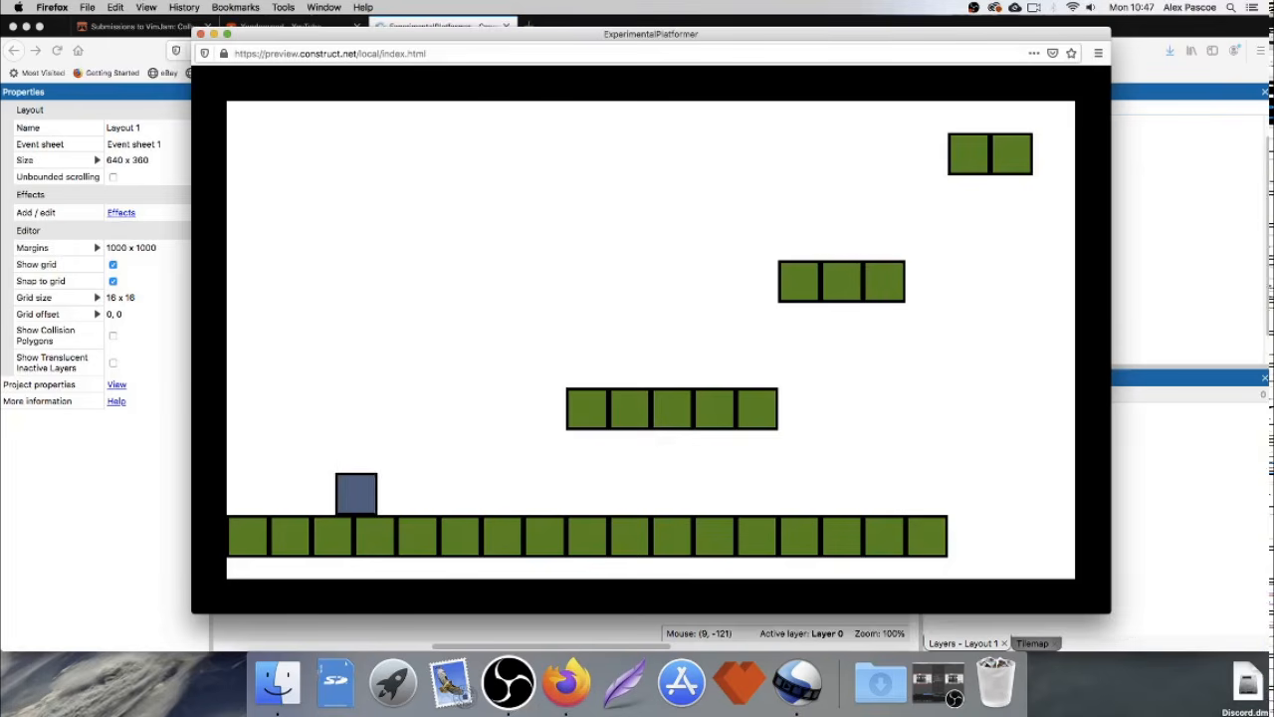
{"action": "key", "text": "Up"}
{"action": "key", "text": "Right"}
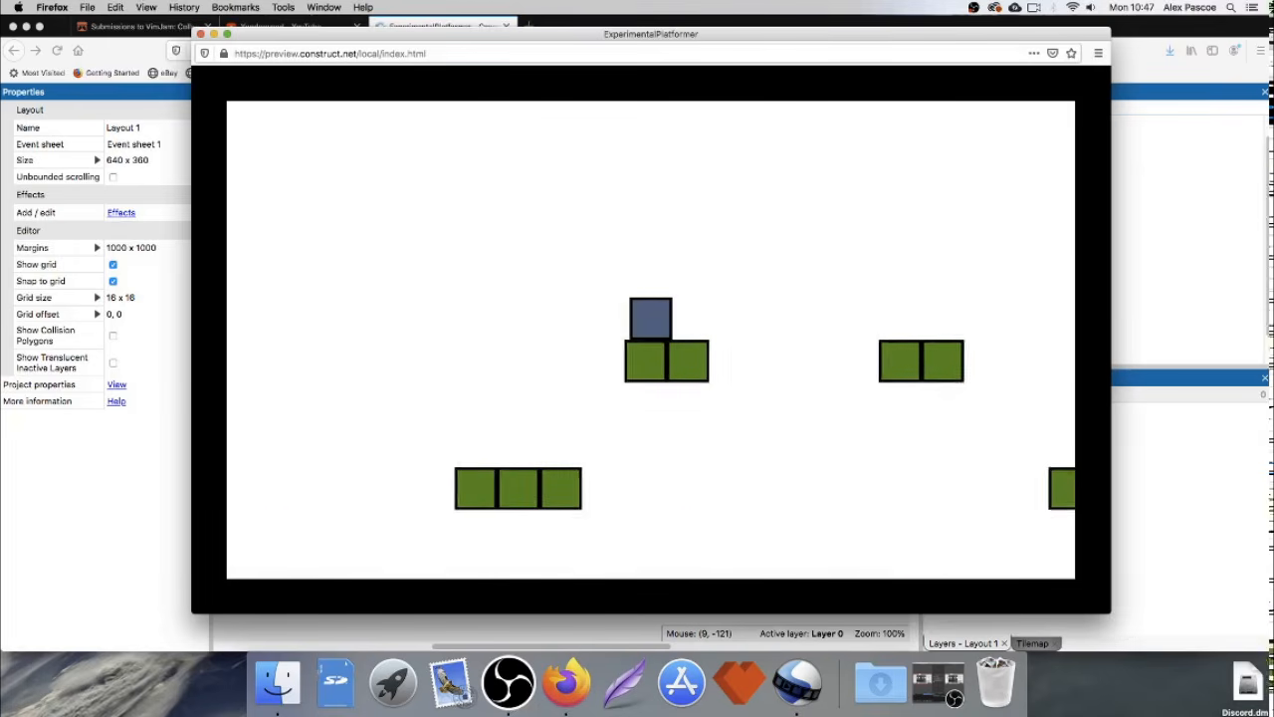
{"action": "key", "text": "Up"}
{"action": "key", "text": "Right"}
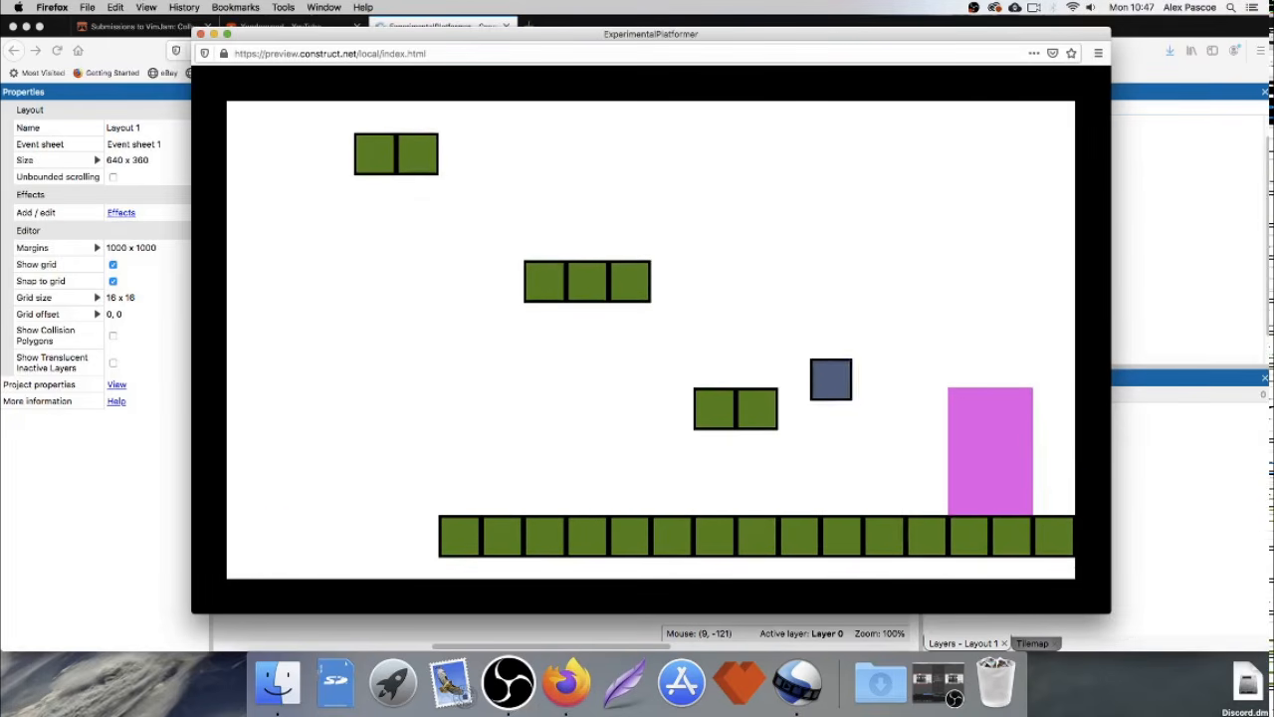
{"action": "left_click", "coordinate": [621, 447]}
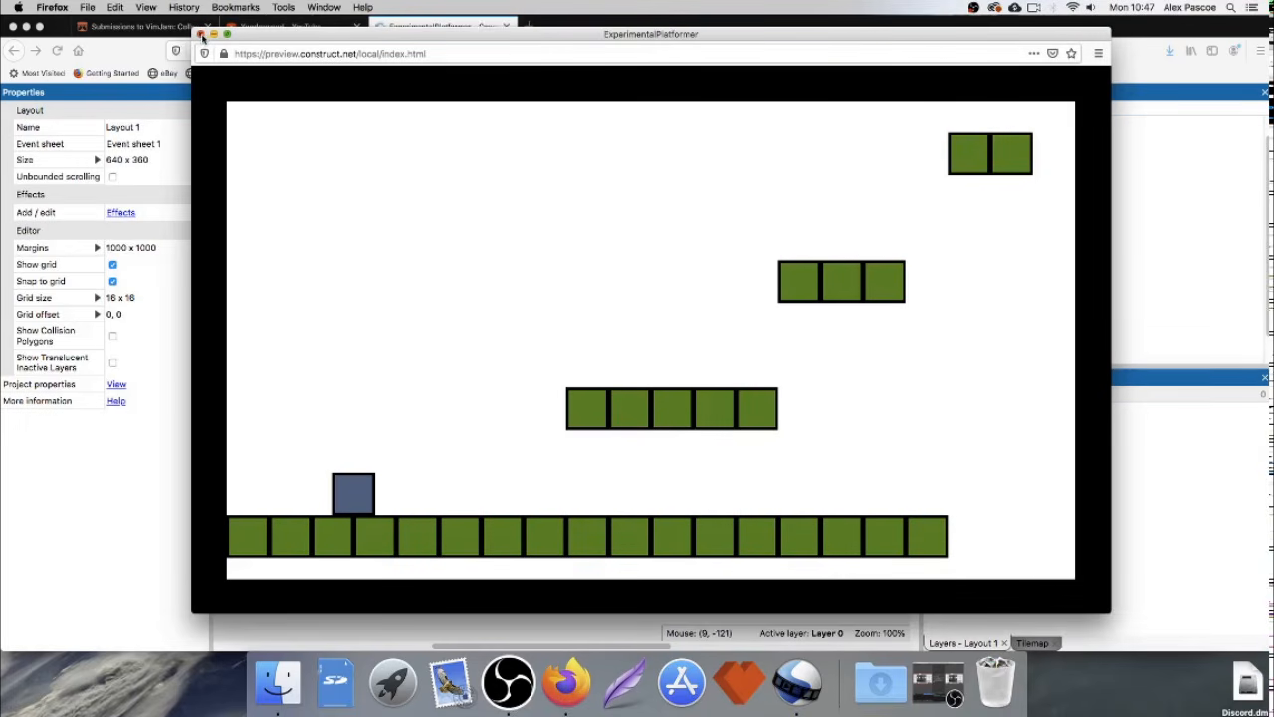
{"action": "key", "text": "Right"}
{"action": "key", "text": "Up"}
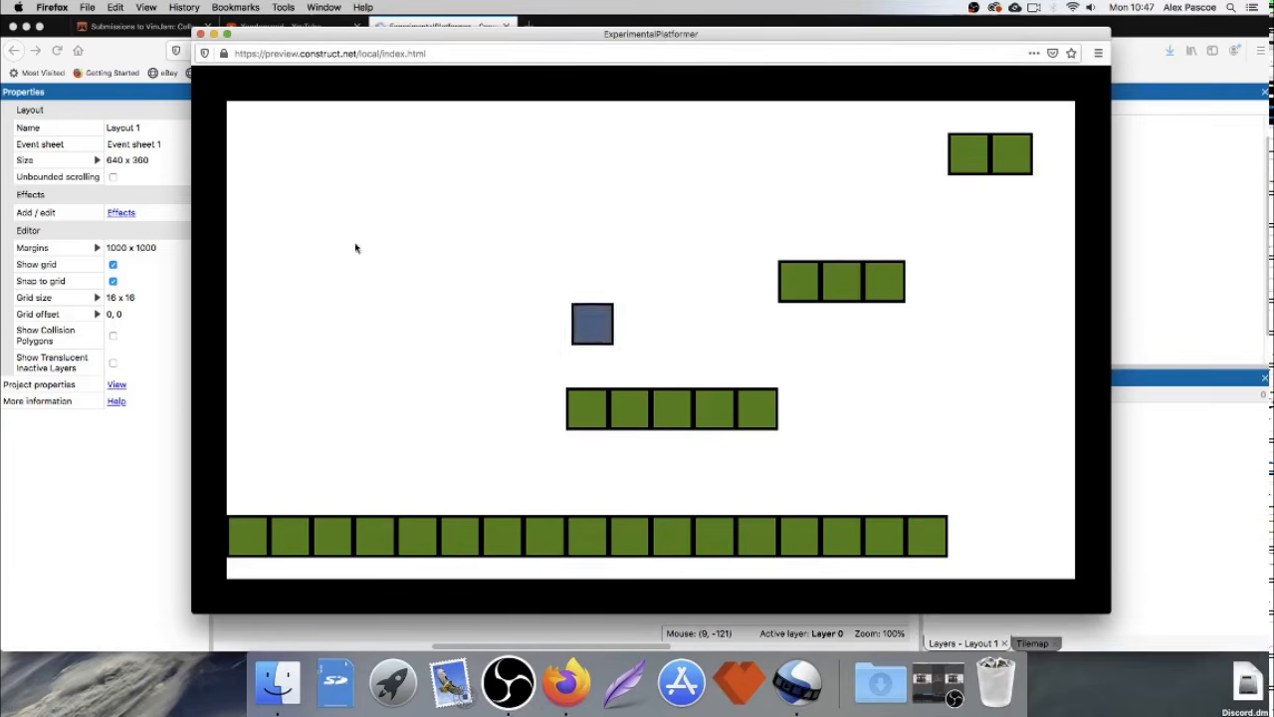
Playtest the jumps from the five-tile platform across the upper gap to the two-tile platform beside the pink exit.
{"action": "key", "text": "Right"}
{"action": "key", "text": "Up"}
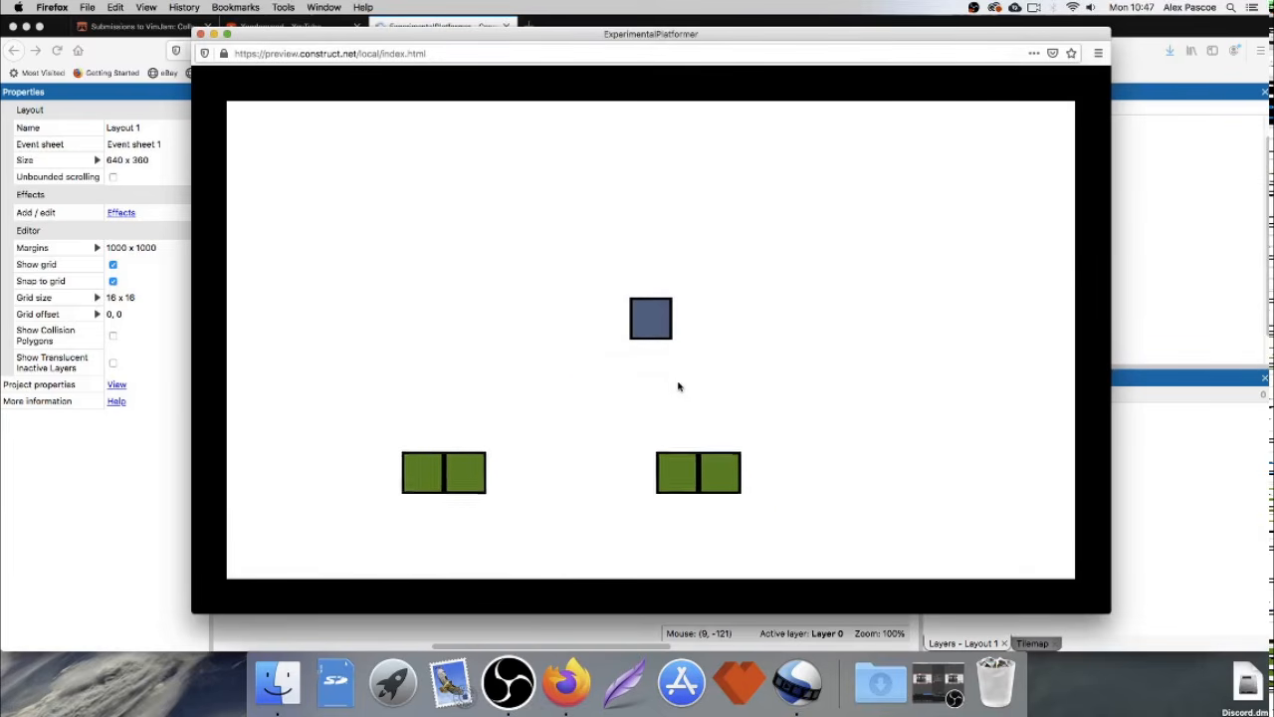
{"action": "key", "text": "Right"}
{"action": "key", "text": "Up"}
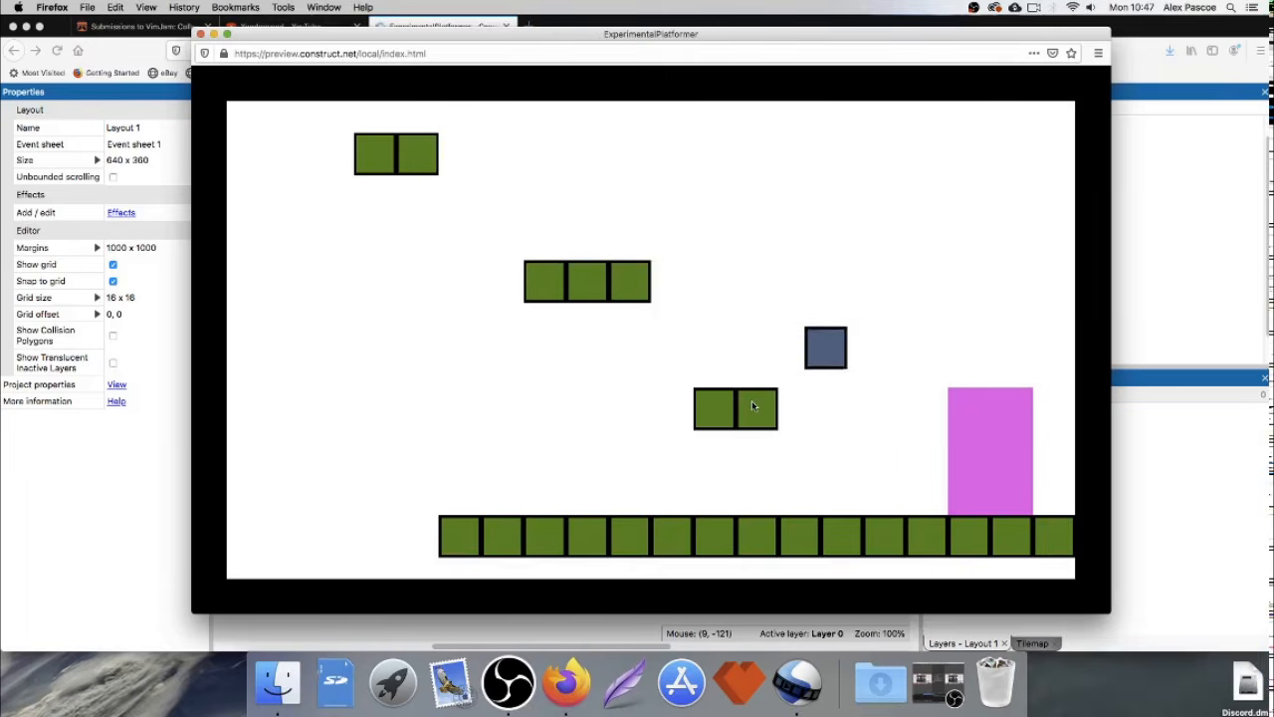
{"action": "key", "text": "Left"}
{"action": "key", "text": "Up"}
{"action": "key", "text": "Left"}
{"action": "key", "text": "Right"}
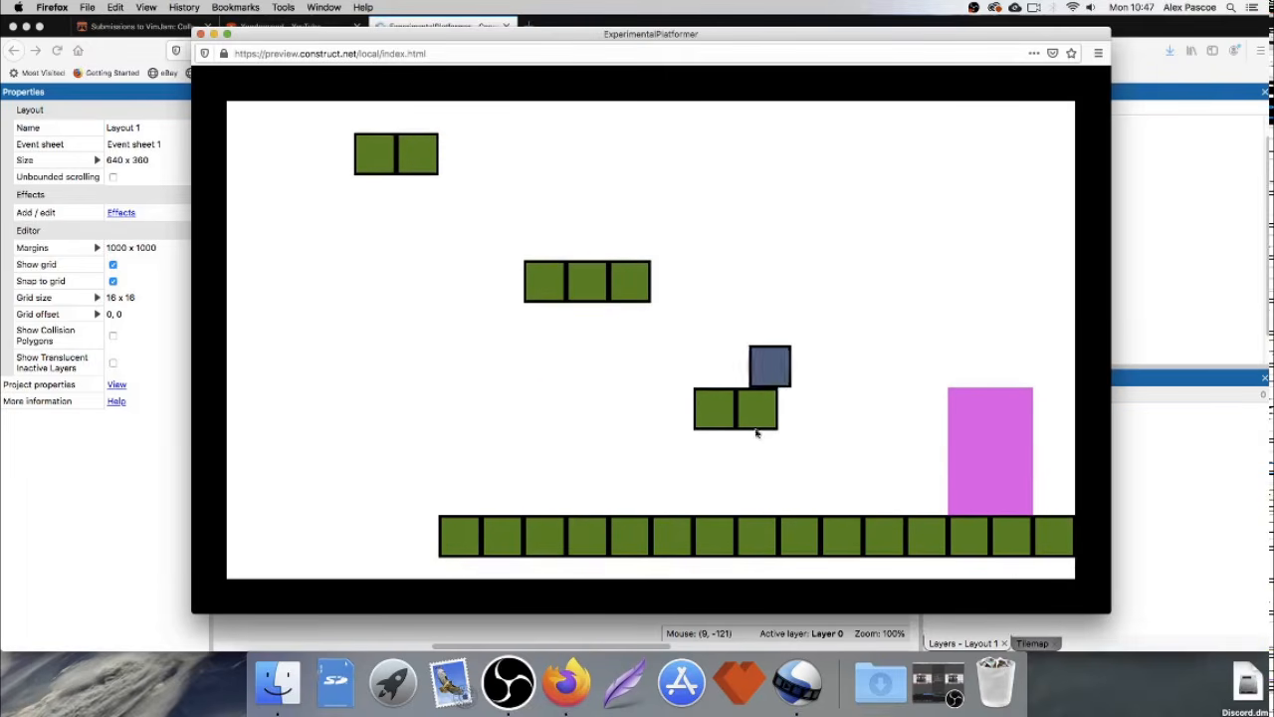
Playtest the return route, climbing from the platform beside the exit and crossing the gap back to the five-tile platform.
{"action": "key", "text": "Up"}
{"action": "key", "text": "Left"}
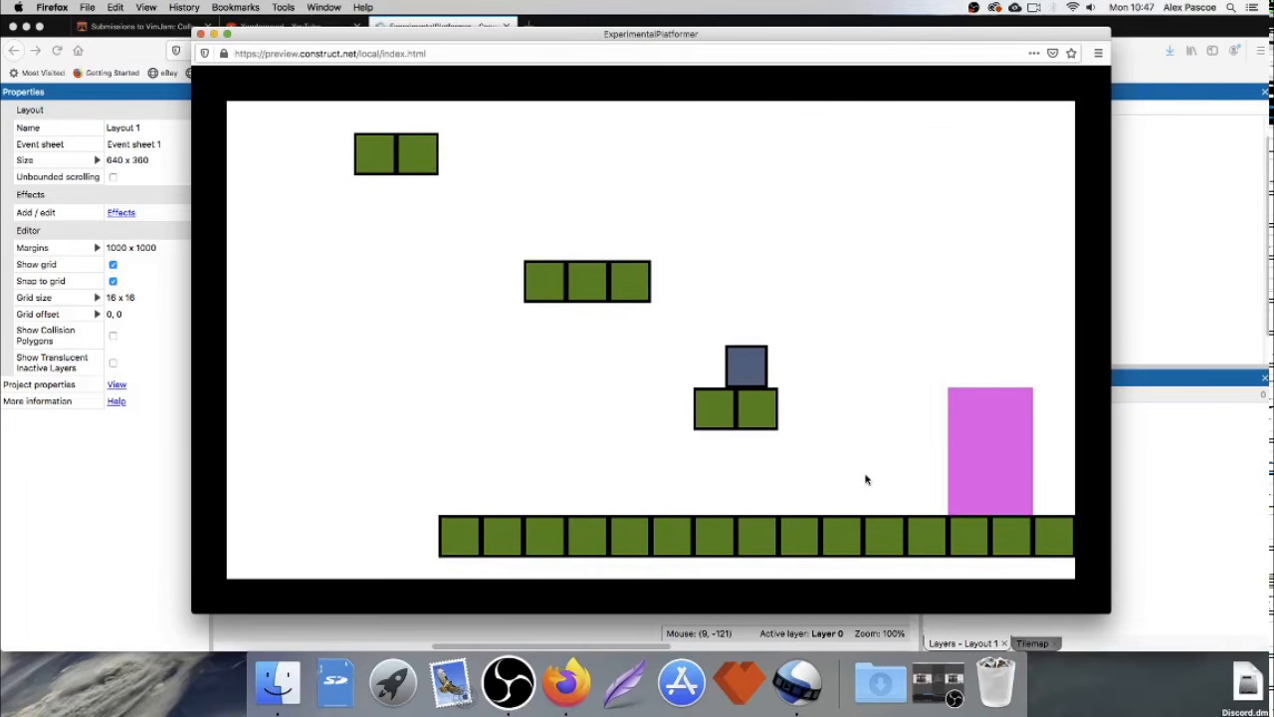
{"action": "key", "text": "Up"}
{"action": "key", "text": "Left"}
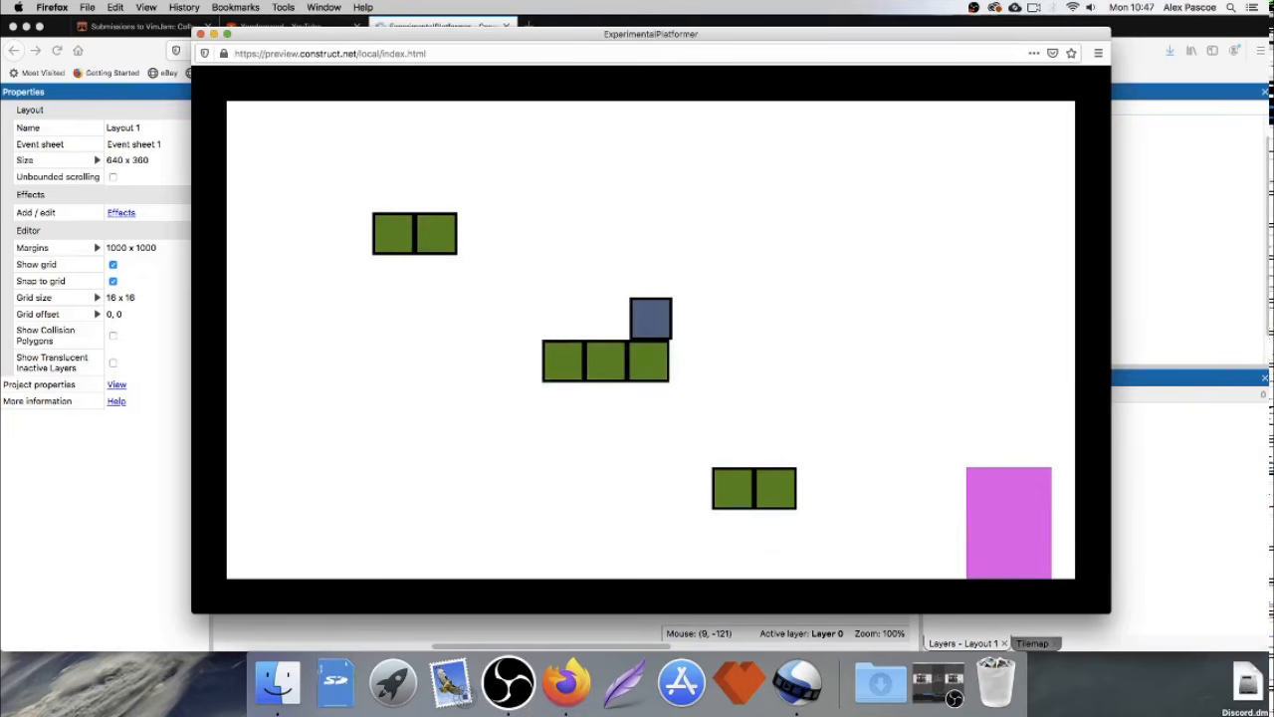
{"action": "key", "text": "Right"}
{"action": "key", "text": "Up"}
{"action": "key", "text": "Left"}
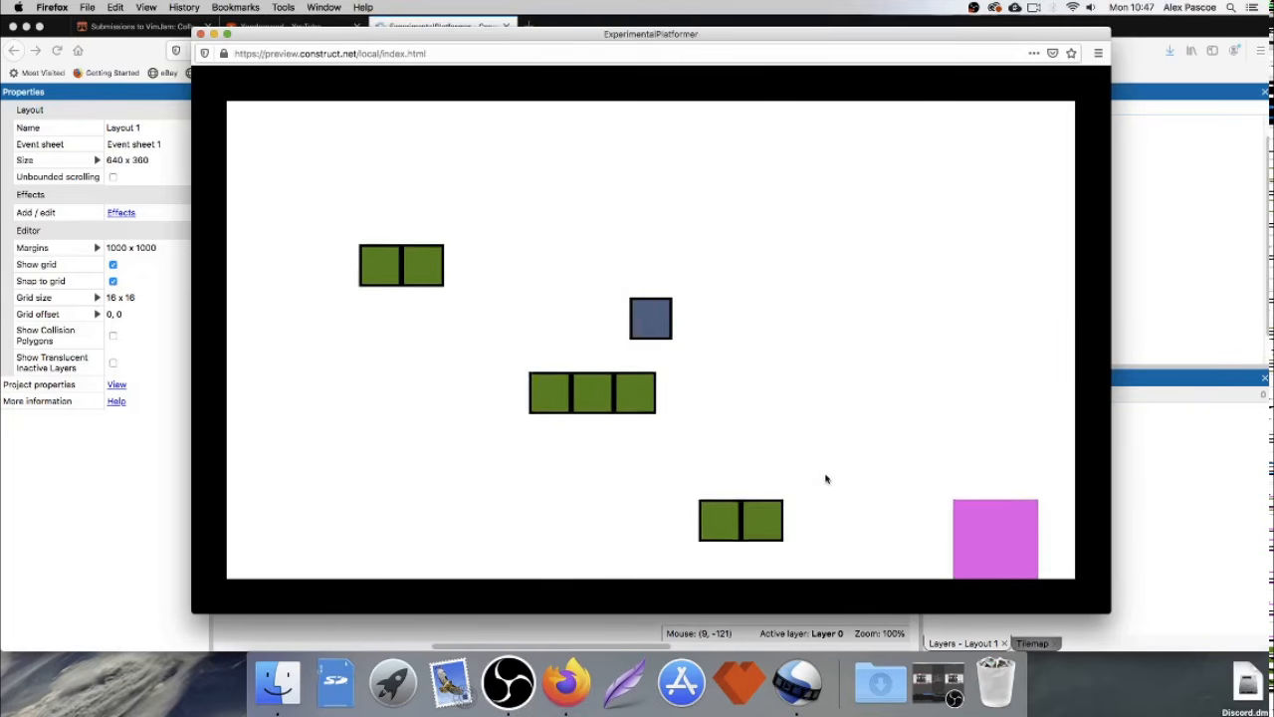
{"action": "key", "text": "Left"}
{"action": "key", "text": "Up"}
{"action": "key", "text": "Left"}
{"action": "key", "text": "Up"}
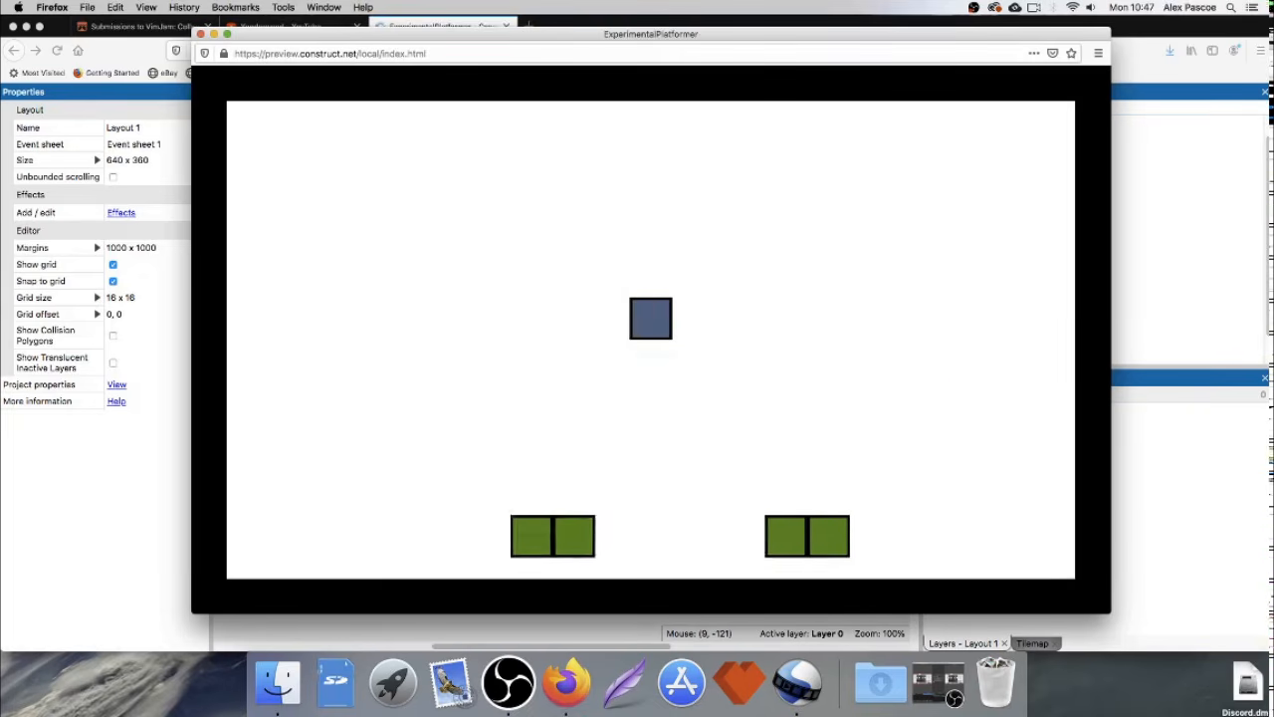
{"action": "key", "text": "Left"}
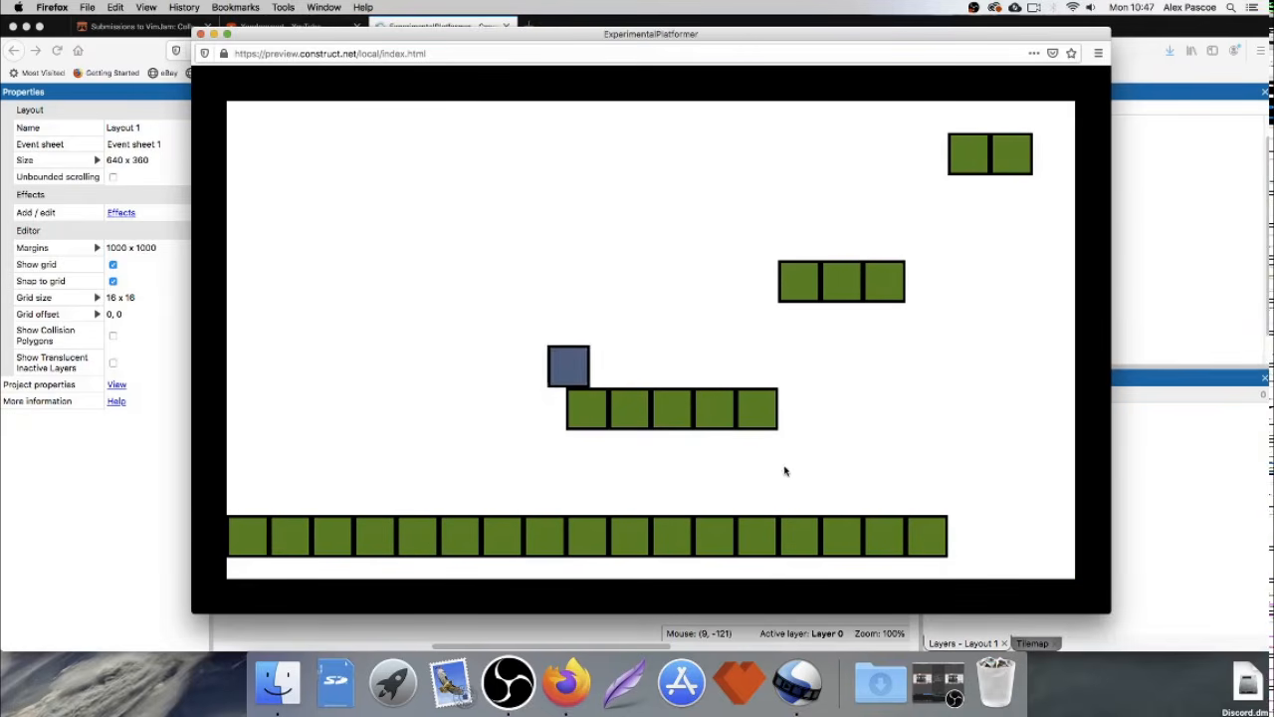
Cross the upper platforms towards the exit again, landing the player on the last two-tile platform.
{"action": "key", "text": "Right"}
{"action": "key", "text": "Up"}
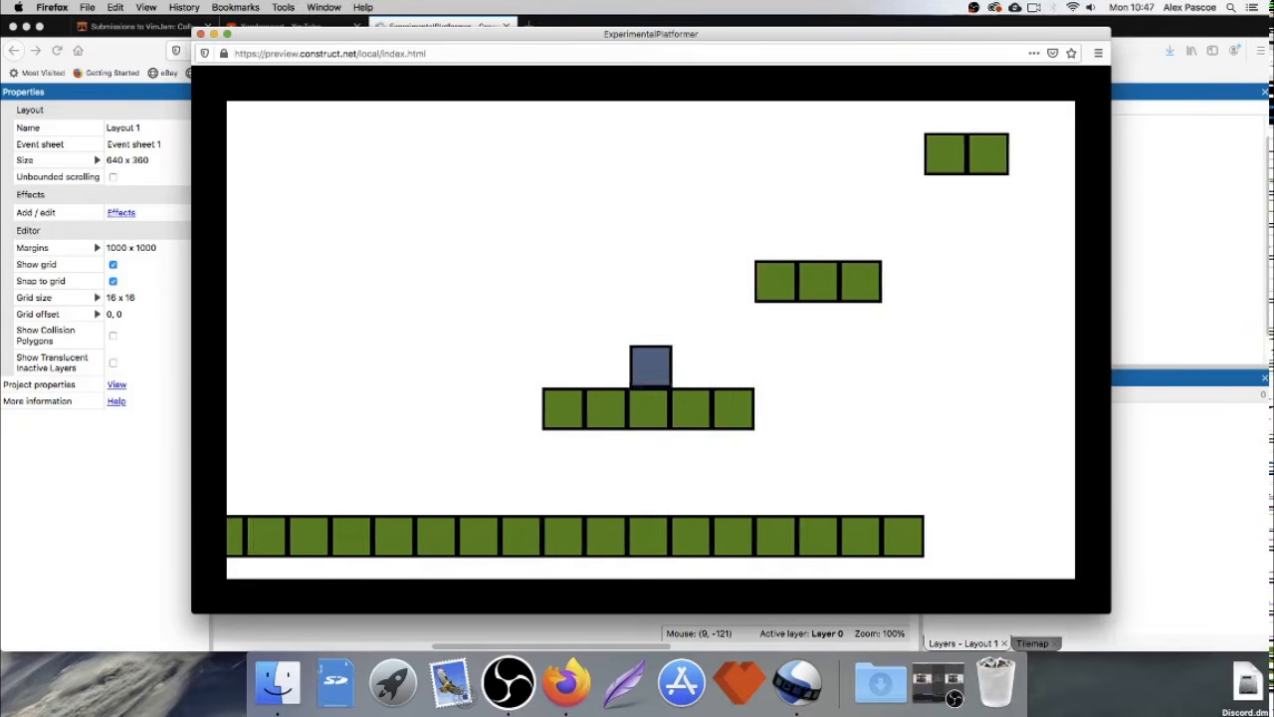
{"action": "key", "text": "Right"}
{"action": "key", "text": "Up"}
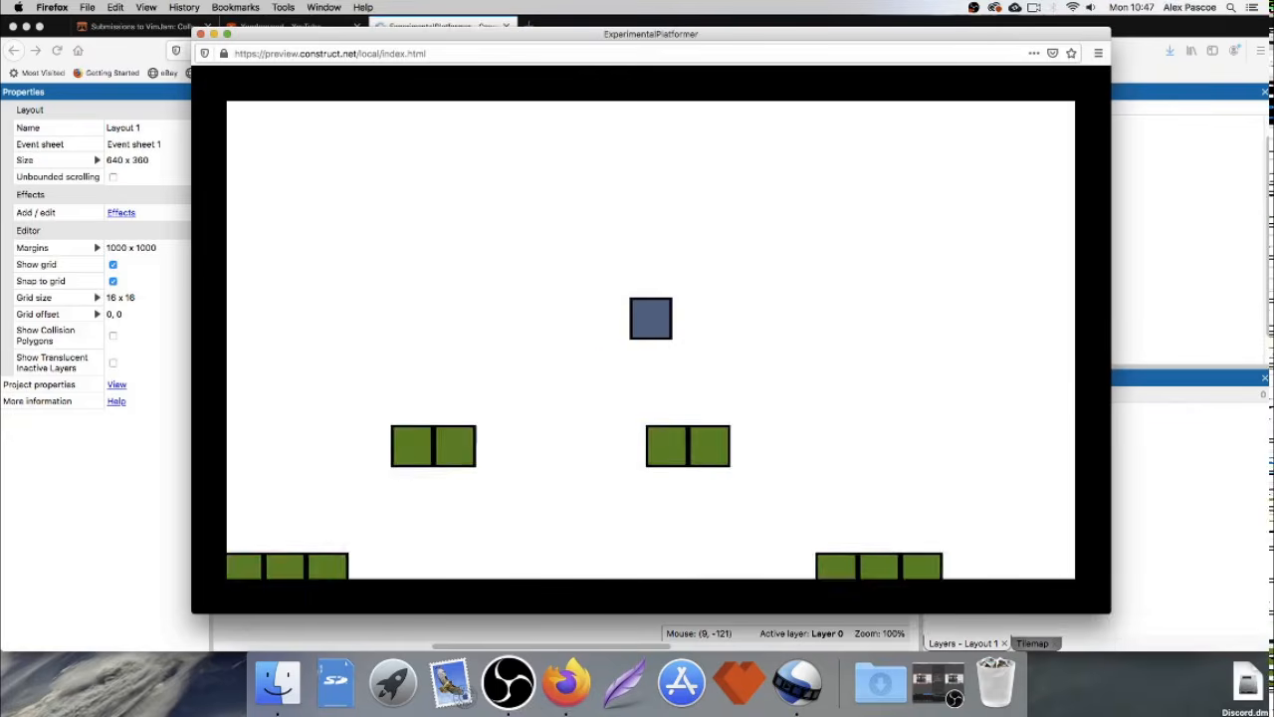
{"action": "key", "text": "Right"}
{"action": "key", "text": "Left"}
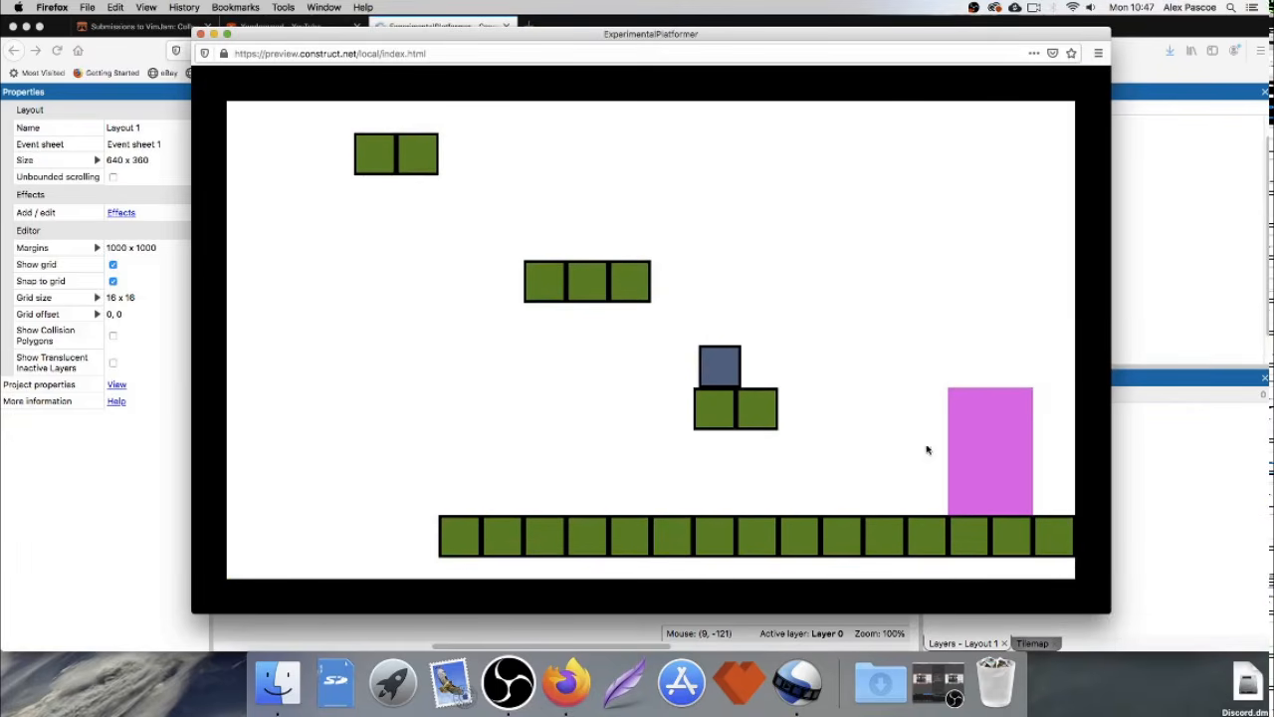
Drop the player to the ground near the exit, then climb back over the platforms to the starting ground.
{"action": "key", "text": "Left"}
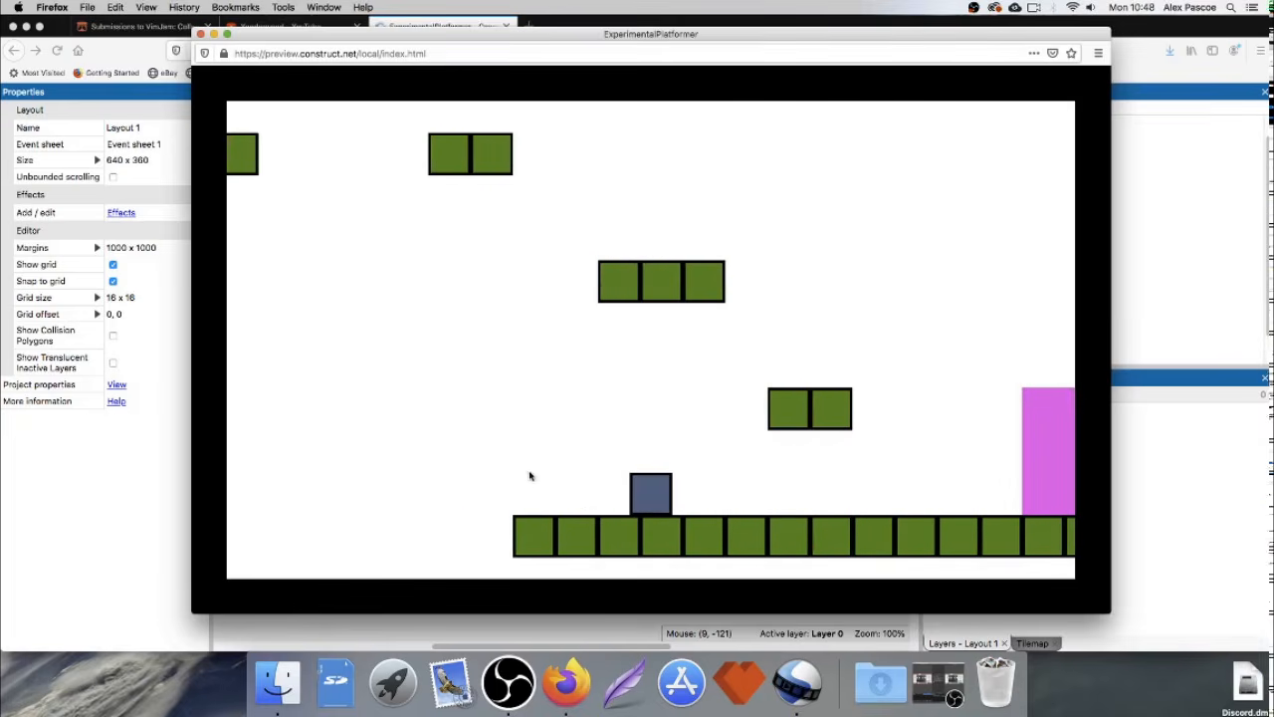
{"action": "key", "text": "Right"}
{"action": "key", "text": "Up"}
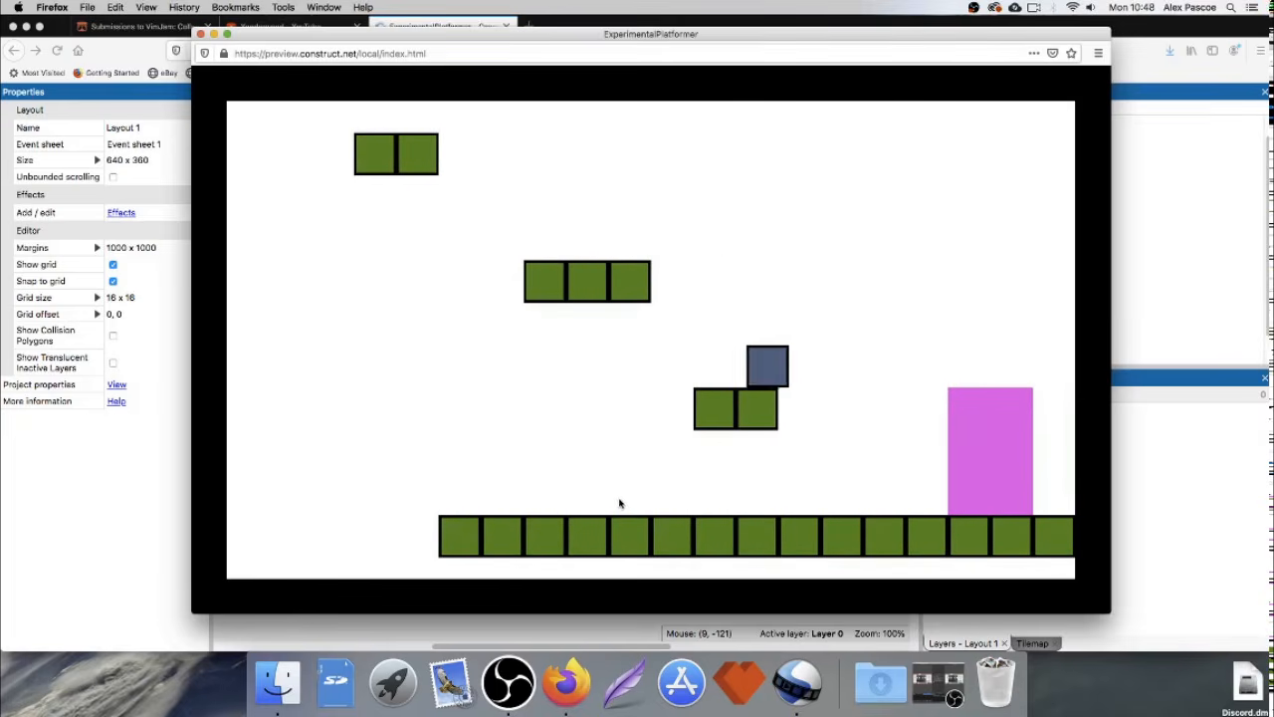
{"action": "key", "text": "Left"}
{"action": "key", "text": "Up"}
{"action": "key", "text": "Up"}
{"action": "key", "text": "Left"}
{"action": "key", "text": "Up"}
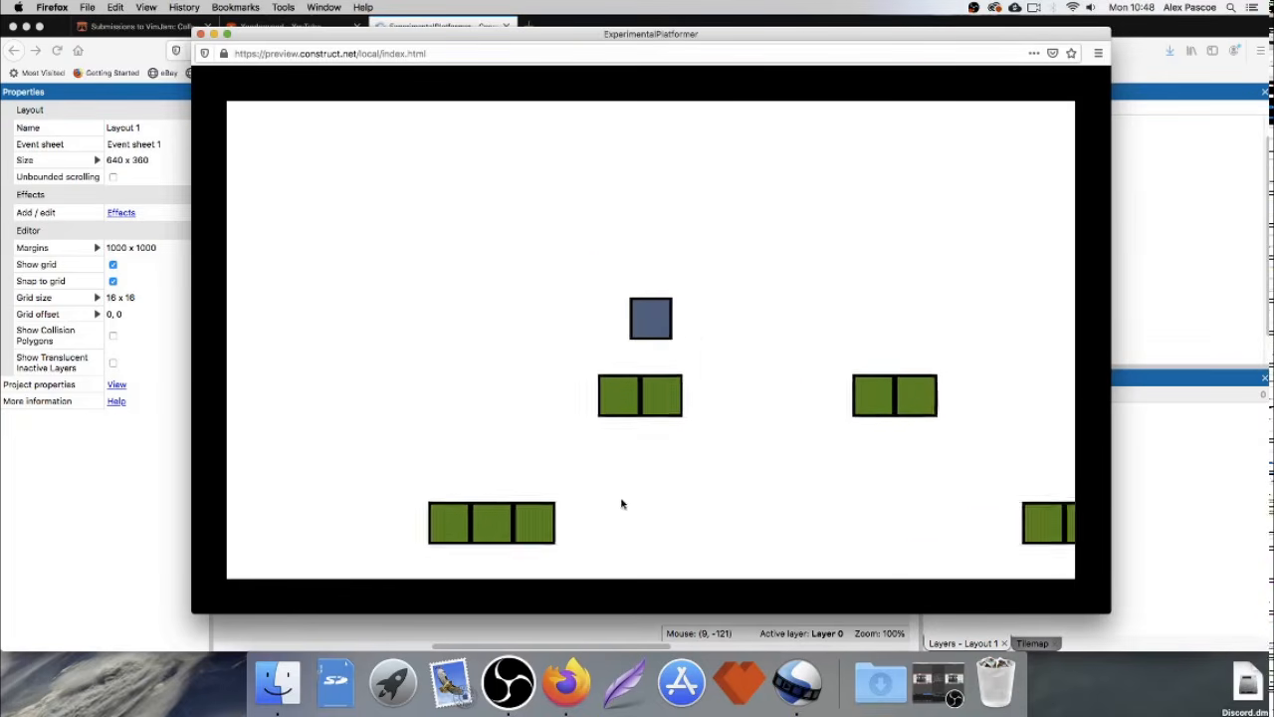
{"action": "key", "text": "Left"}
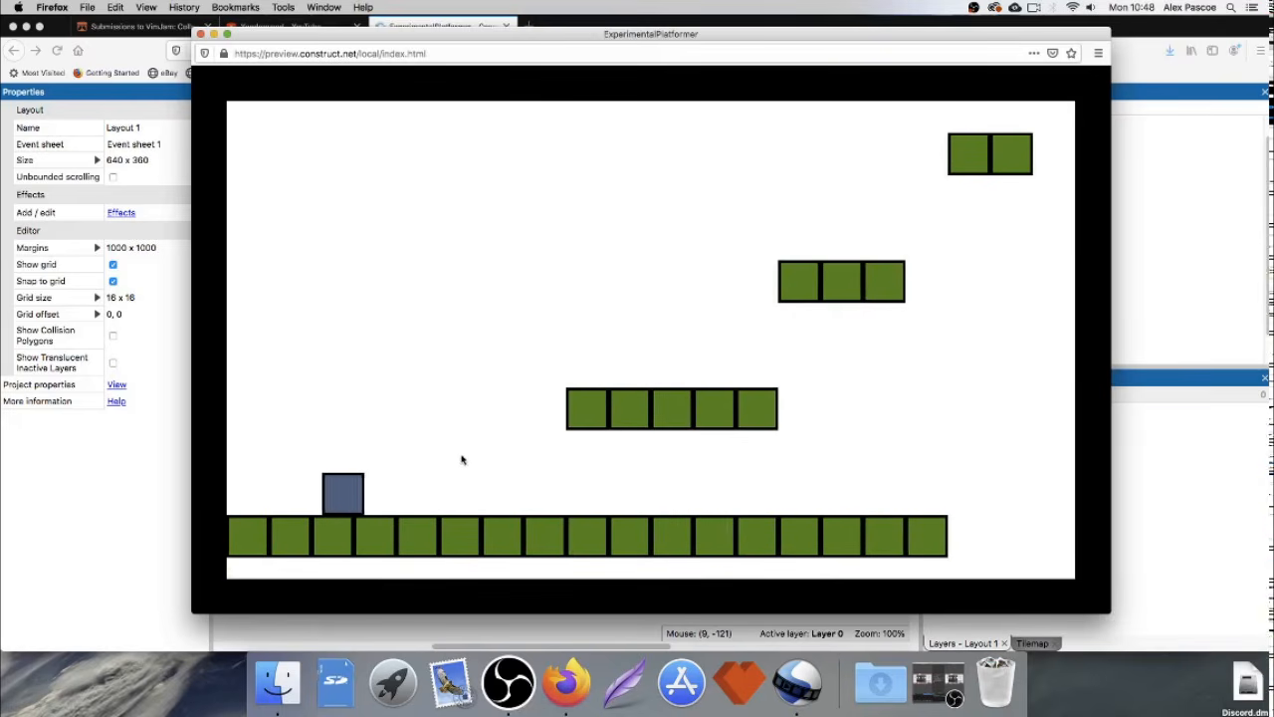
Test running back and forth on the starting ground and jumping up the first platforms of the level.
{"action": "key", "text": "Right"}
{"action": "key", "text": "Left"}
{"action": "key", "text": "Right"}
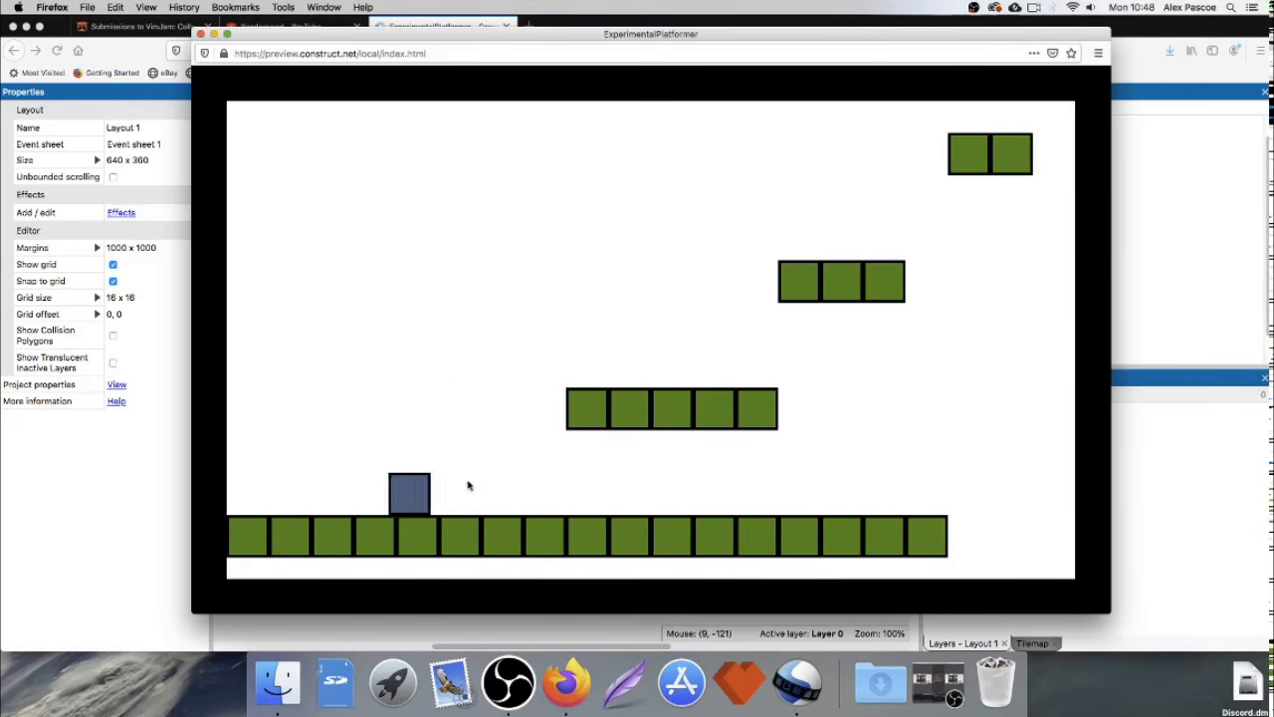
{"action": "key", "text": "Up"}
{"action": "key", "text": "Left"}
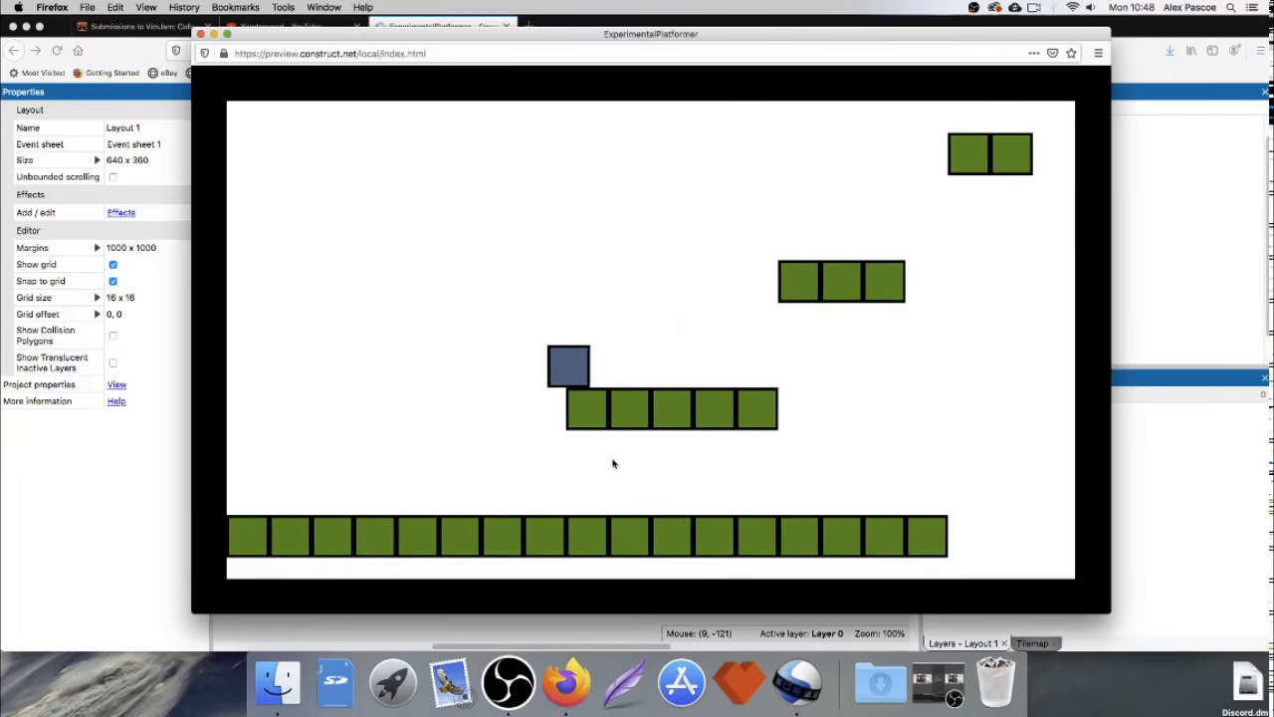
{"action": "key", "text": "Right"}
{"action": "key", "text": "Up"}
{"action": "key", "text": "Up"}
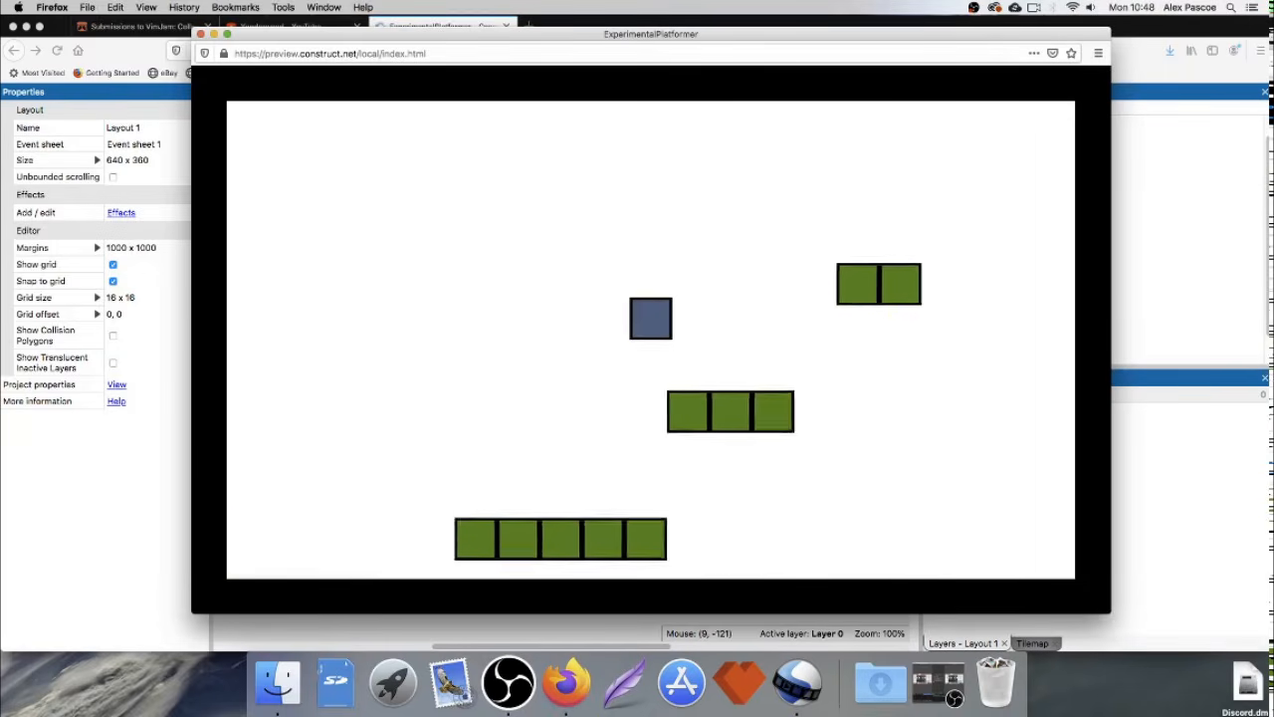
{"action": "key", "text": "Right"}
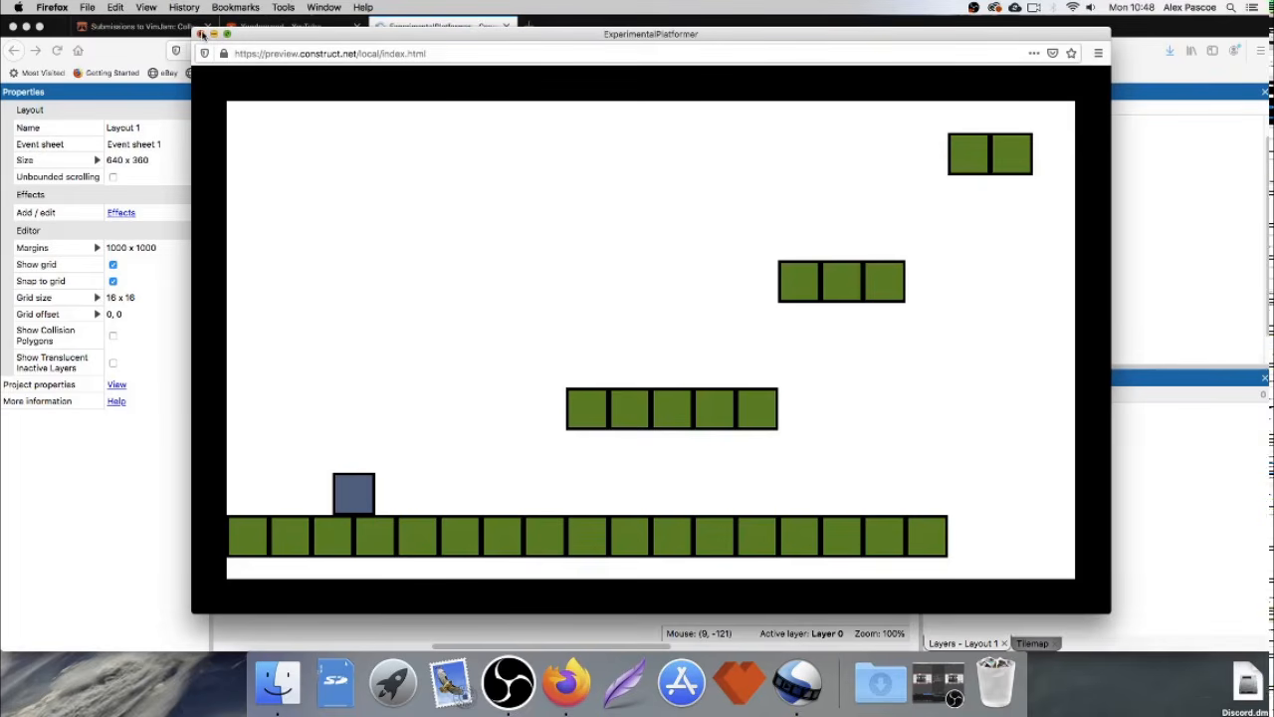
{"action": "left_click", "coordinate": [508, 682]}
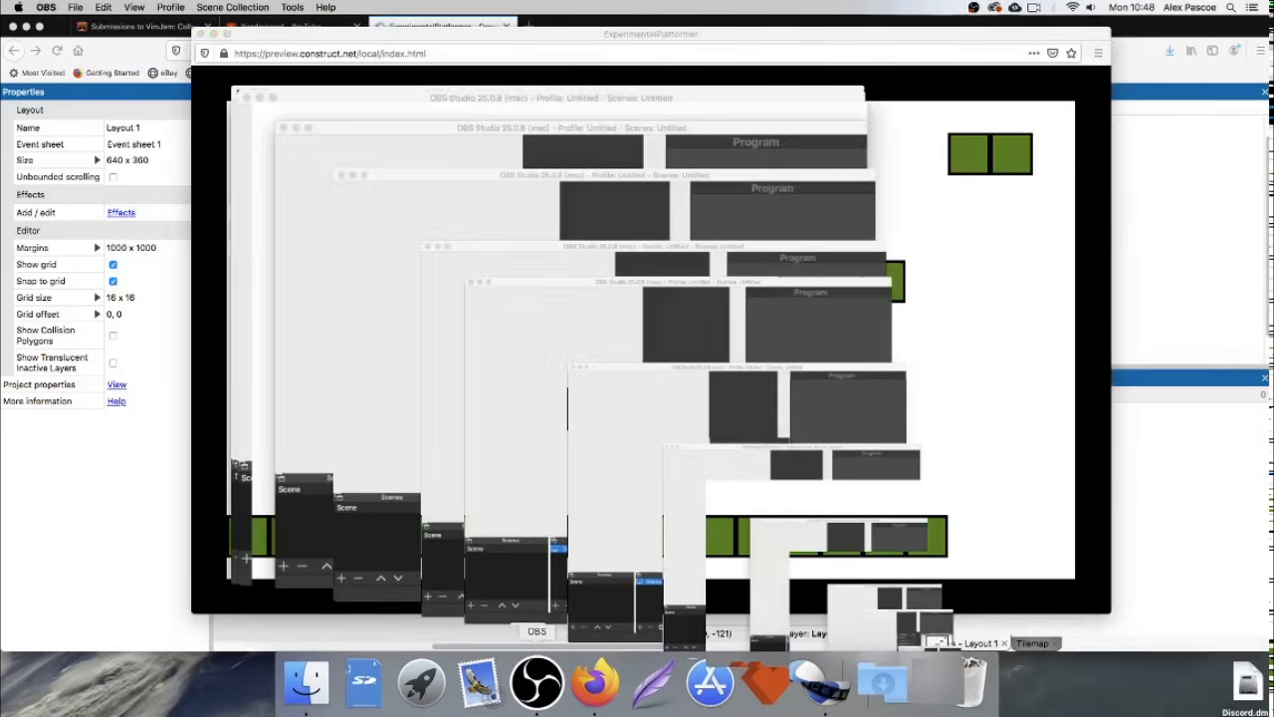